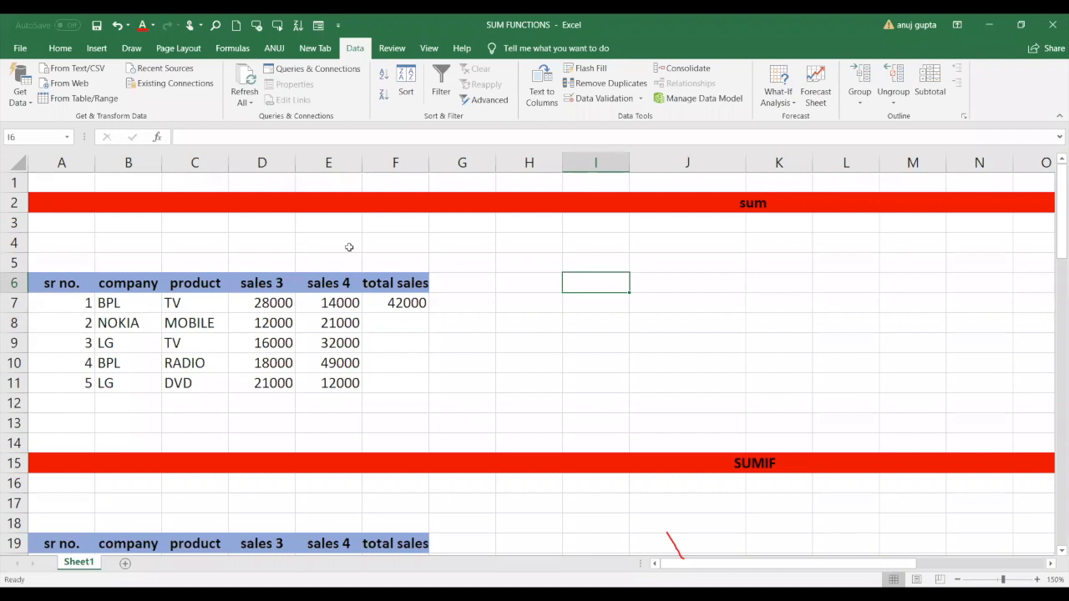
Examine the sum section's sales table A6:E11 and the existing total sales formula in F7.
{"action": "left_click", "coordinate": [770, 207]}
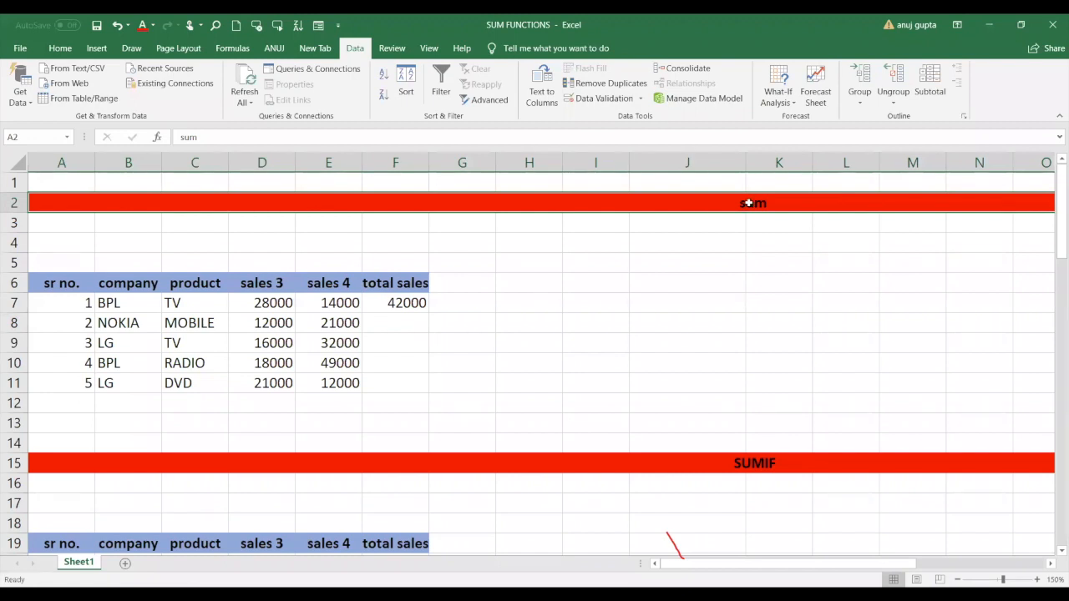
{"action": "left_click", "coordinate": [395, 303]}
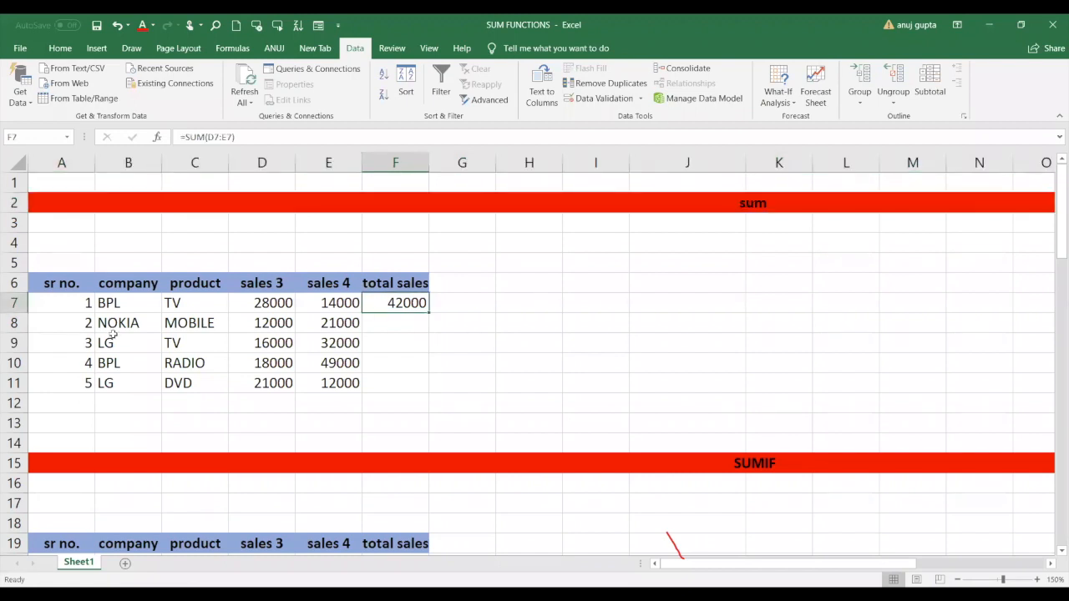
{"action": "left_click_drag", "start_coordinate": [71, 288], "coordinate": [316, 382]}
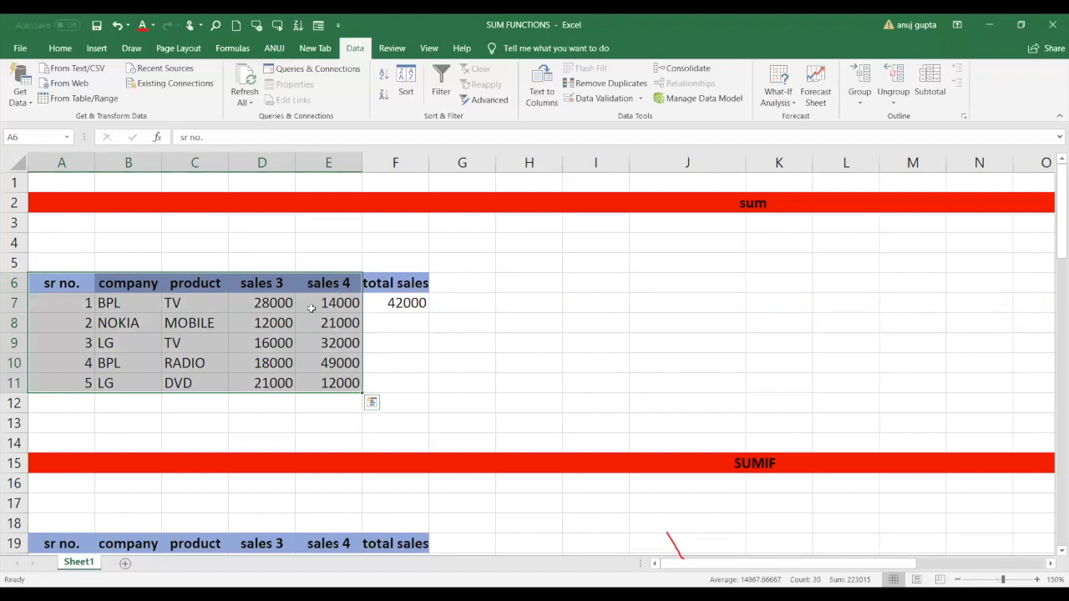
{"action": "left_click", "coordinate": [333, 346]}
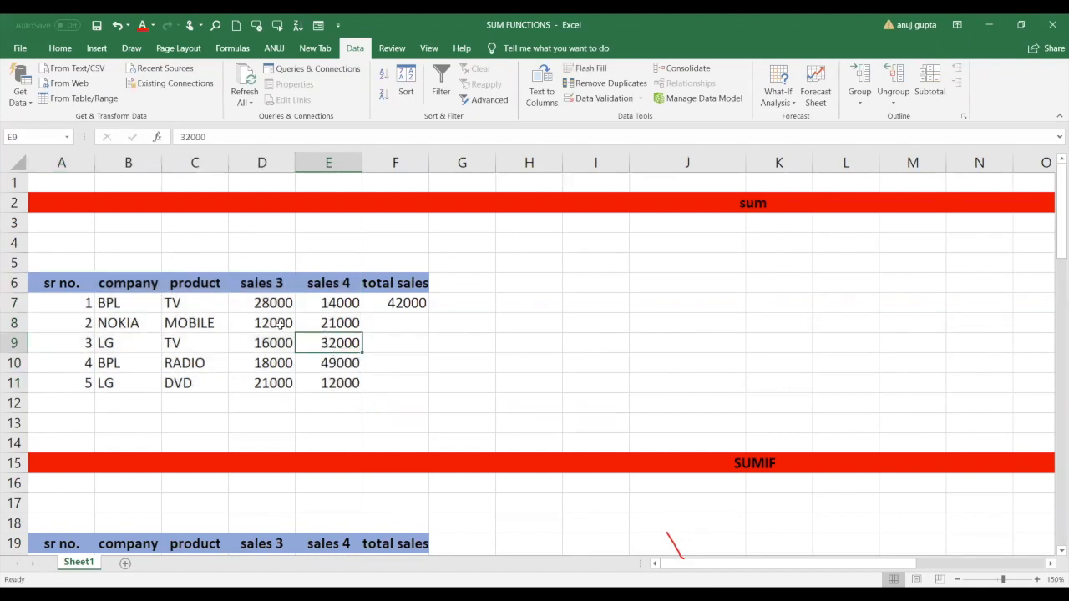
Total the NOKIA row's sales 3 and sales 4 in F8 with the formula =SUM(D8:E8).
{"action": "left_click_drag", "start_coordinate": [281, 324], "coordinate": [346, 324]}
{"action": "left_click", "coordinate": [385, 320]}
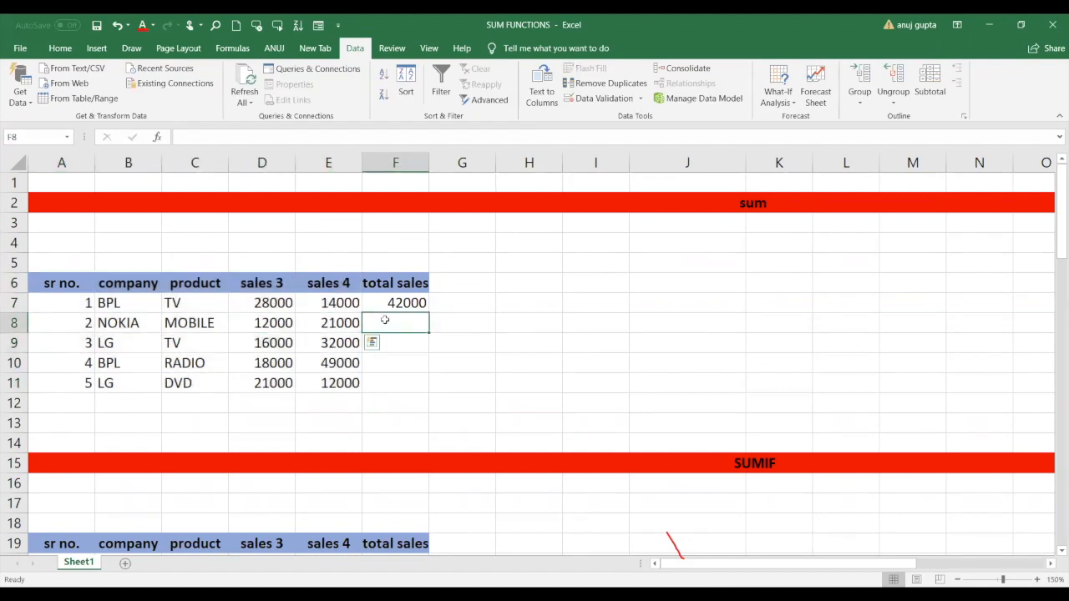
{"action": "type", "text": "="}
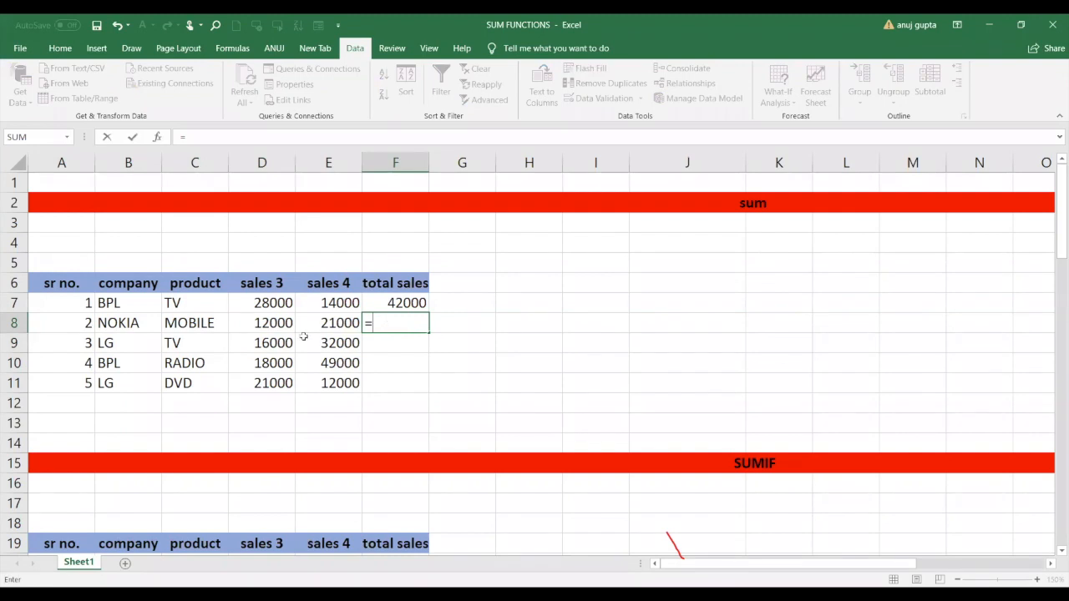
{"action": "type", "text": "SUM("}
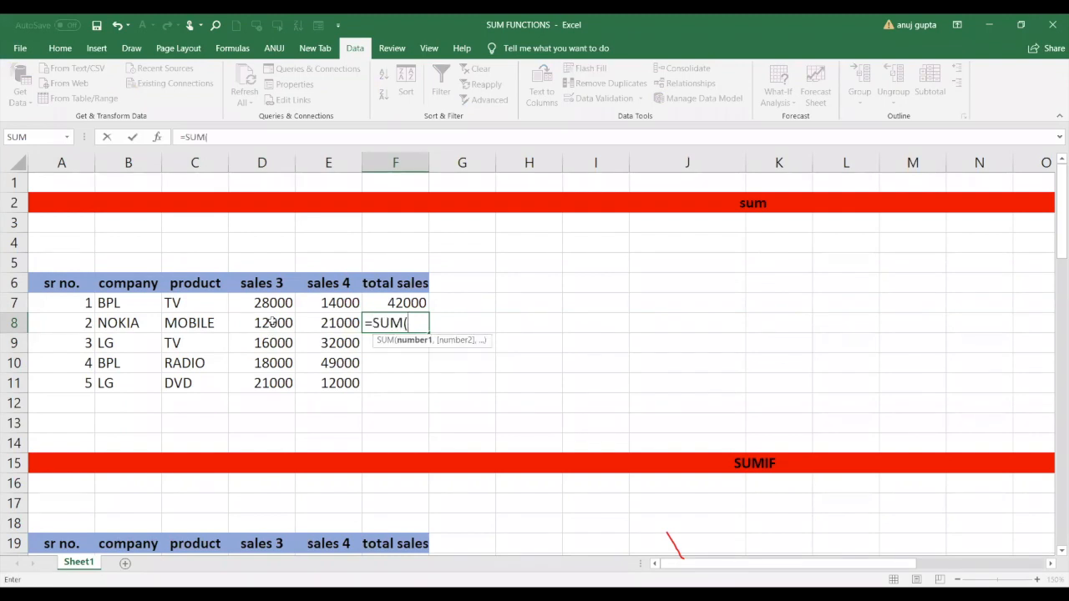
{"action": "left_click_drag", "start_coordinate": [271, 322], "coordinate": [323, 323]}
{"action": "key", "text": "Return"}
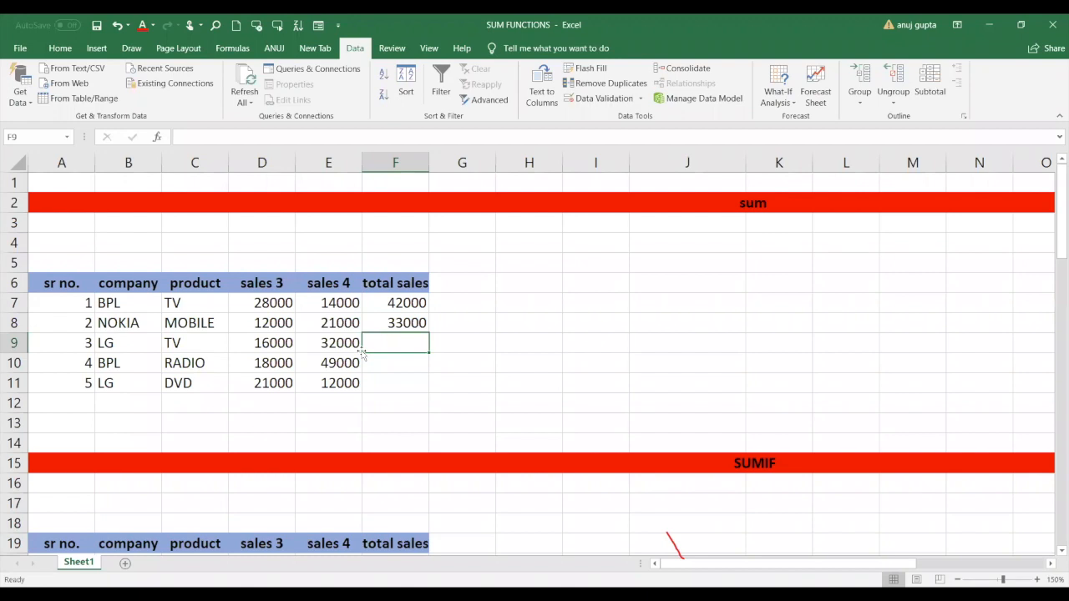
Enter a SUM formula in F9 that references only the sales 3 cell D9.
{"action": "type", "text": "=SUM("}
{"action": "left_click", "coordinate": [288, 343]}
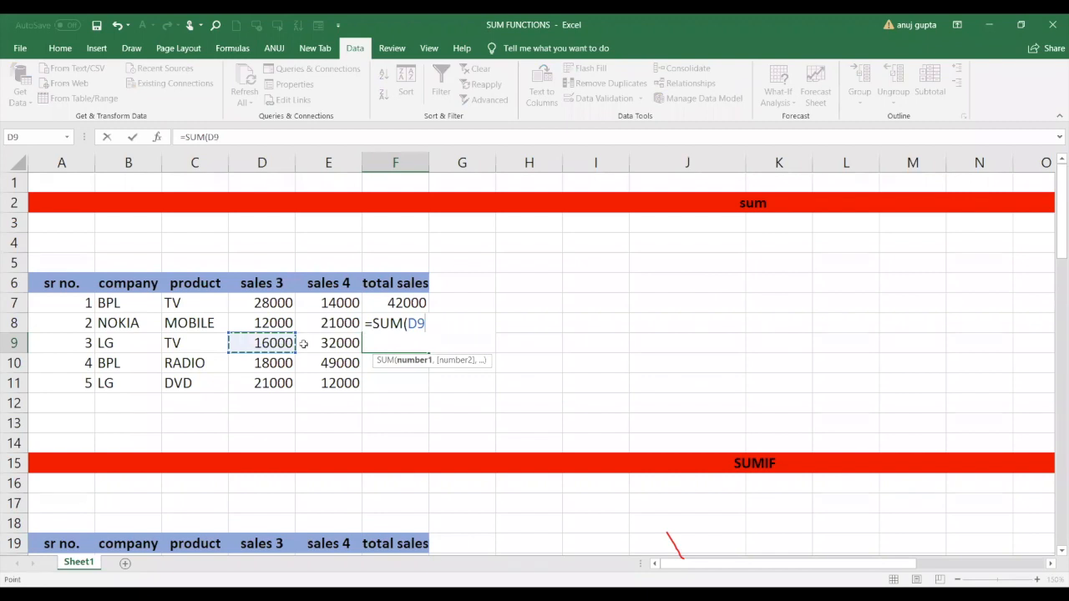
{"action": "key", "text": "Return"}
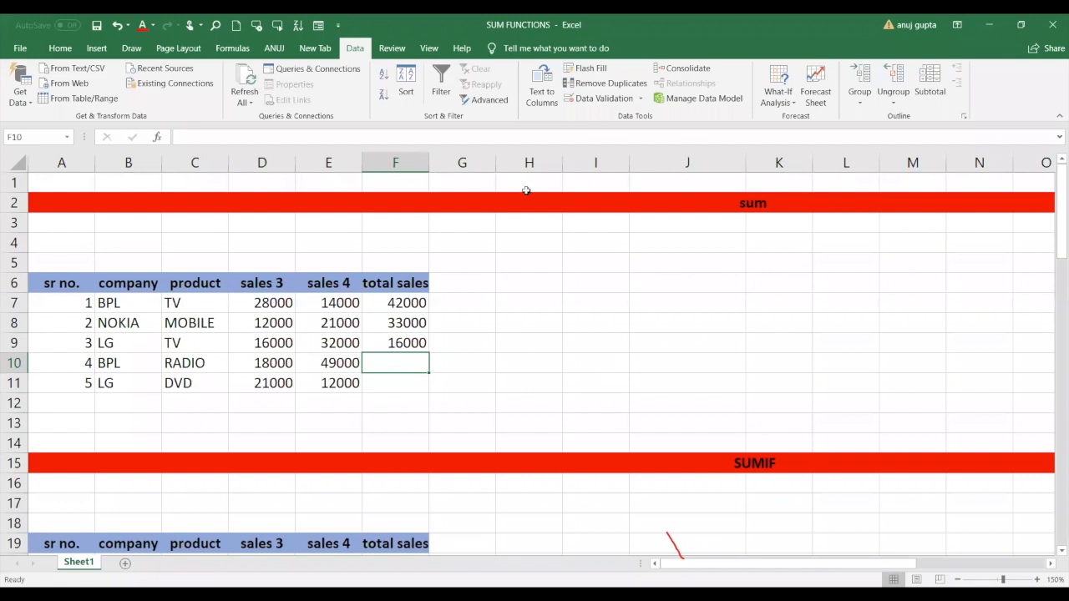
Go to the SUMIF section and examine its table A19:F24, including the two LG rows.
{"action": "key", "text": "alt+Tab"}
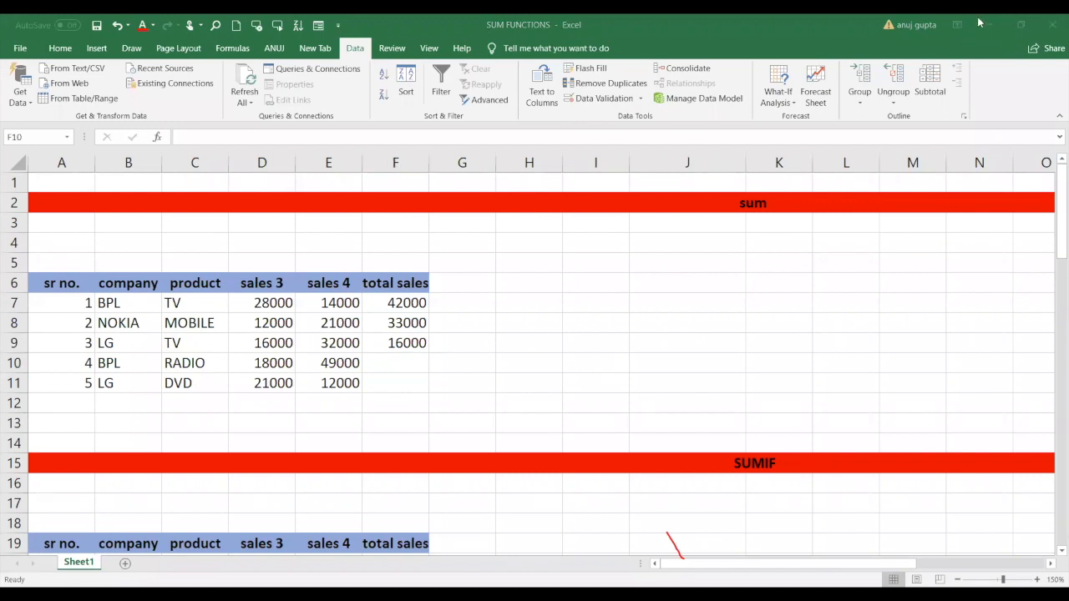
{"action": "key", "text": "alt+Tab"}
{"action": "left_click", "coordinate": [758, 462]}
{"action": "key", "text": "Down"}
{"action": "key", "text": "Down"}
{"action": "key", "text": "Down"}
{"action": "key", "text": "Down"}
{"action": "key", "text": "Down"}
{"action": "key", "text": "Down"}
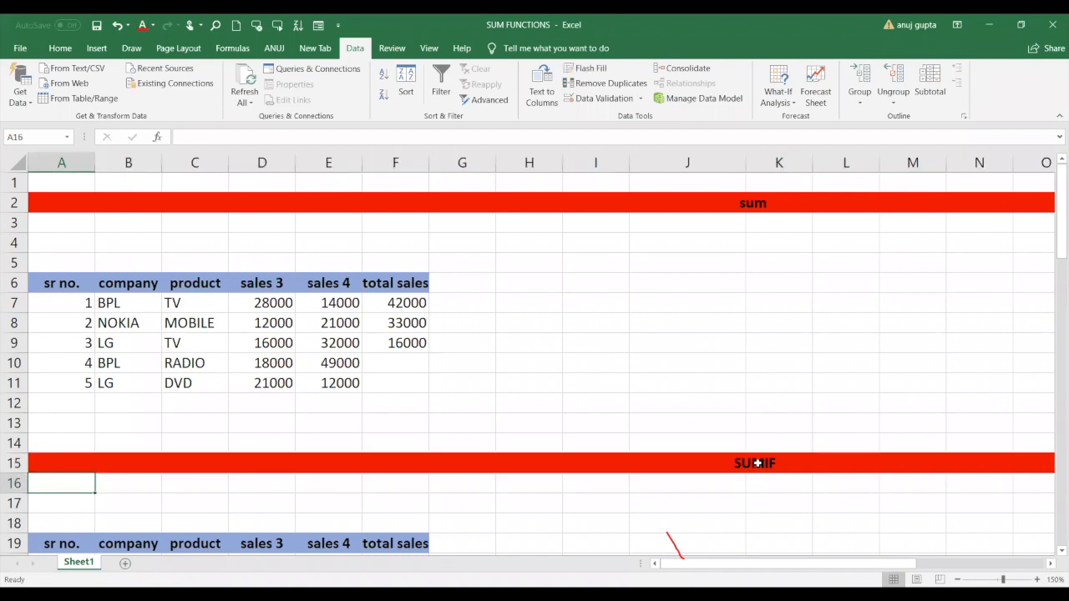
{"action": "key", "text": "Down"}
{"action": "key", "text": "Down"}
{"action": "key", "text": "Down"}
{"action": "key", "text": "Down"}
{"action": "key", "text": "Down"}
{"action": "key", "text": "Down"}
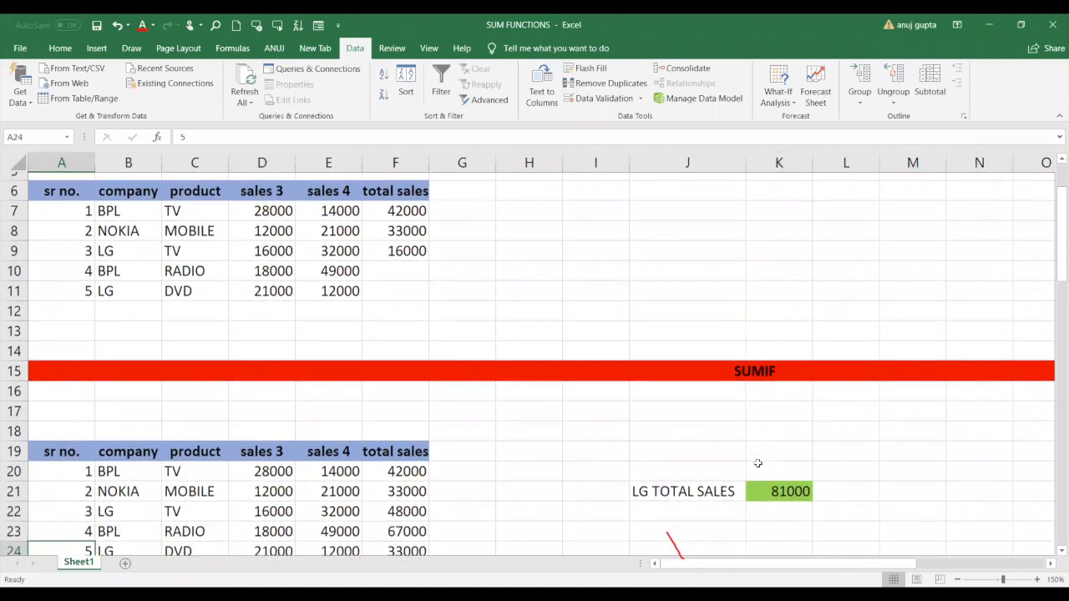
{"action": "key", "text": "Down"}
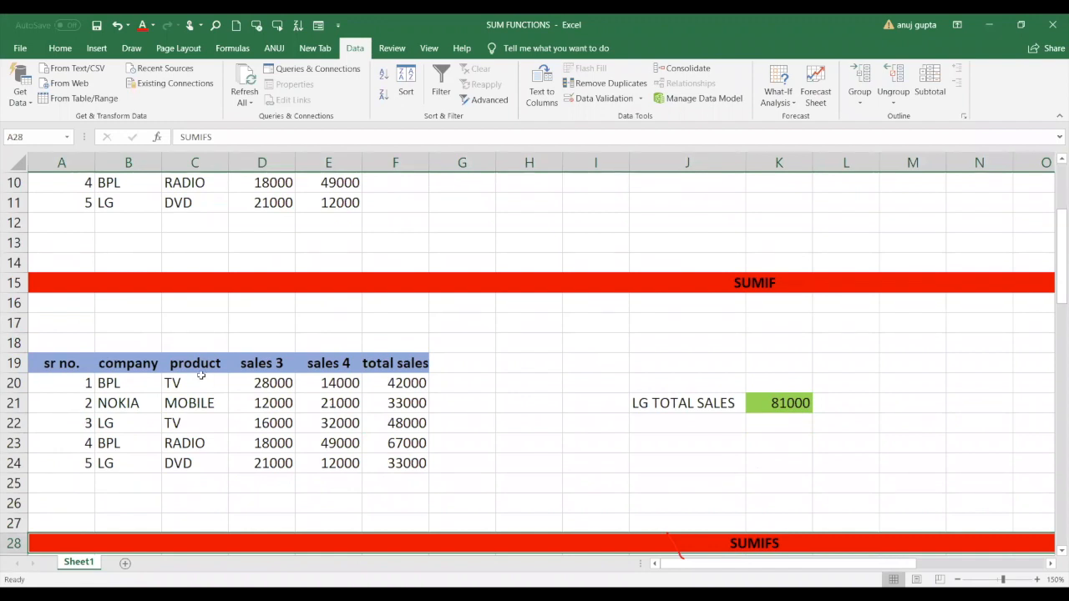
{"action": "left_click_drag", "start_coordinate": [68, 365], "coordinate": [395, 457]}
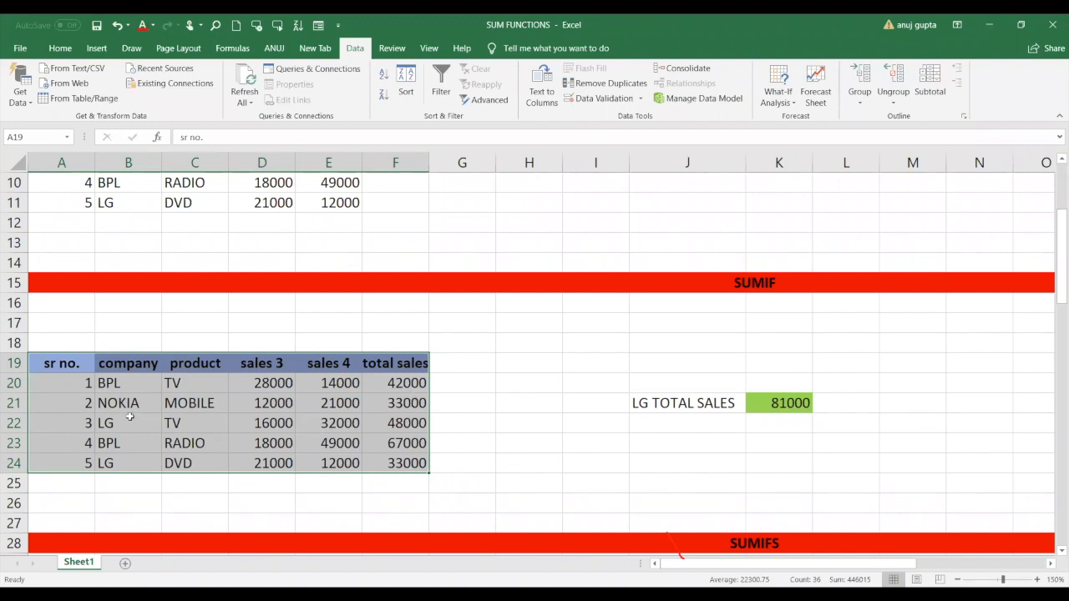
{"action": "left_click_drag", "start_coordinate": [130, 416], "coordinate": [175, 420]}
{"action": "left_click_drag", "start_coordinate": [122, 470], "coordinate": [167, 470]}
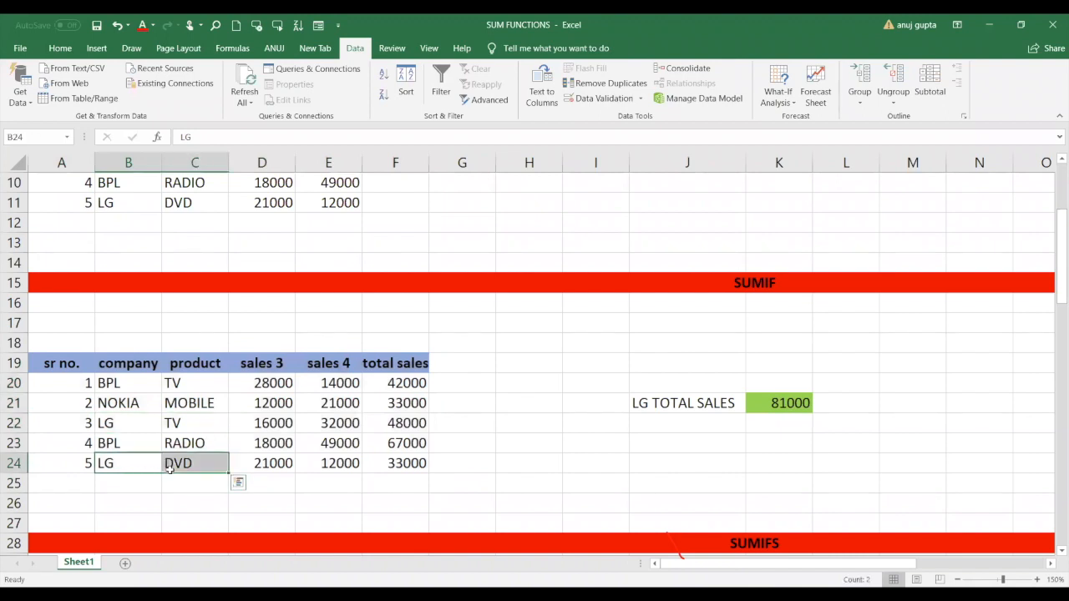
Replace the LG TOTAL SALES result in K21 with the formula =SUMIF(B20:B24,B22,F20:F24).
{"action": "left_click", "coordinate": [780, 410]}
{"action": "key", "text": "Delete"}
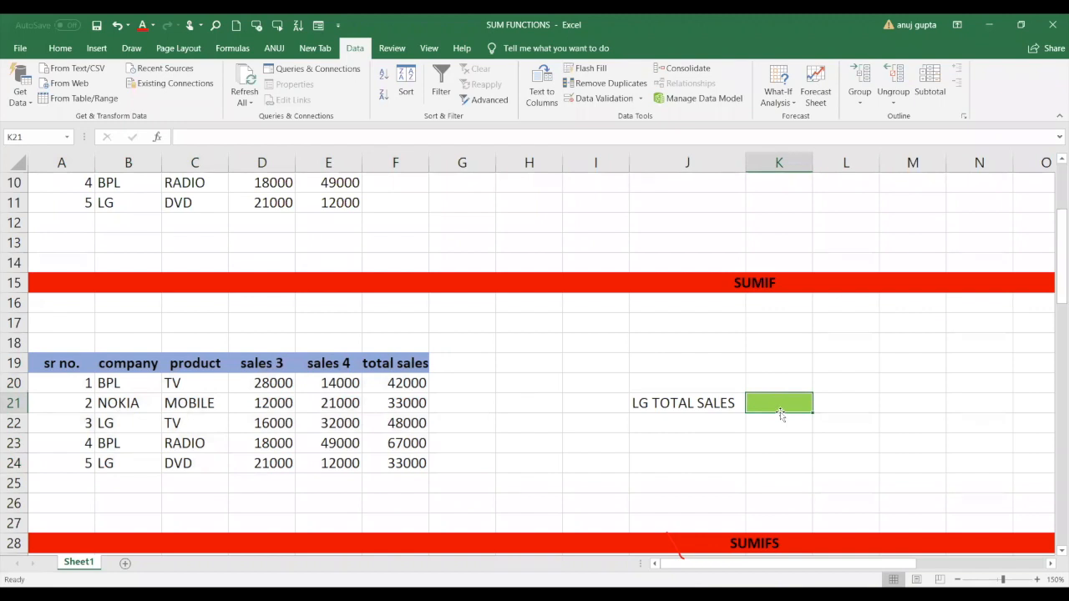
{"action": "type", "text": "="}
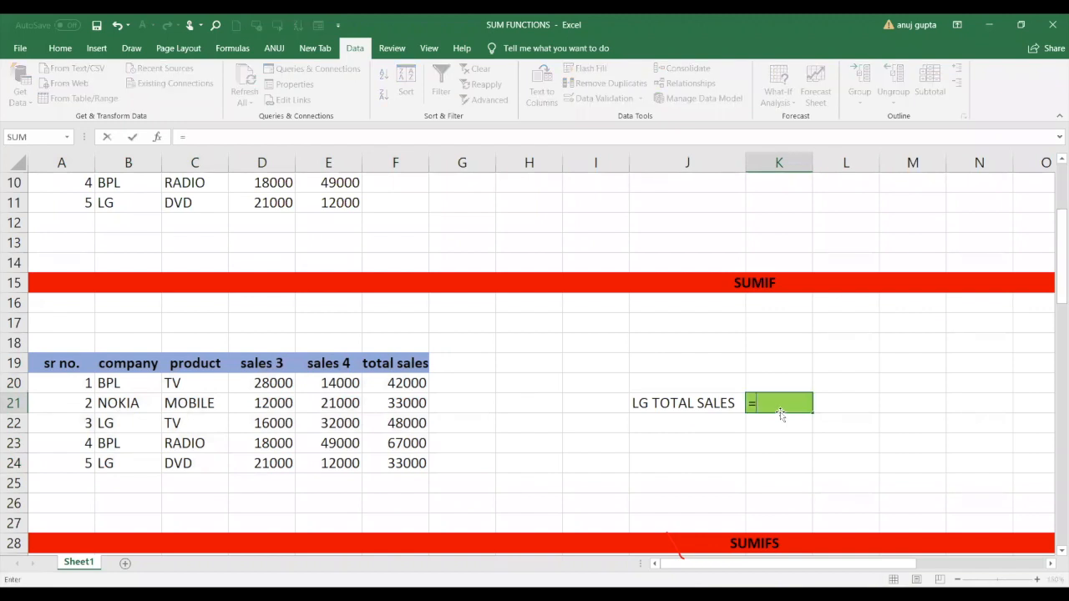
{"action": "type", "text": "sumif"}
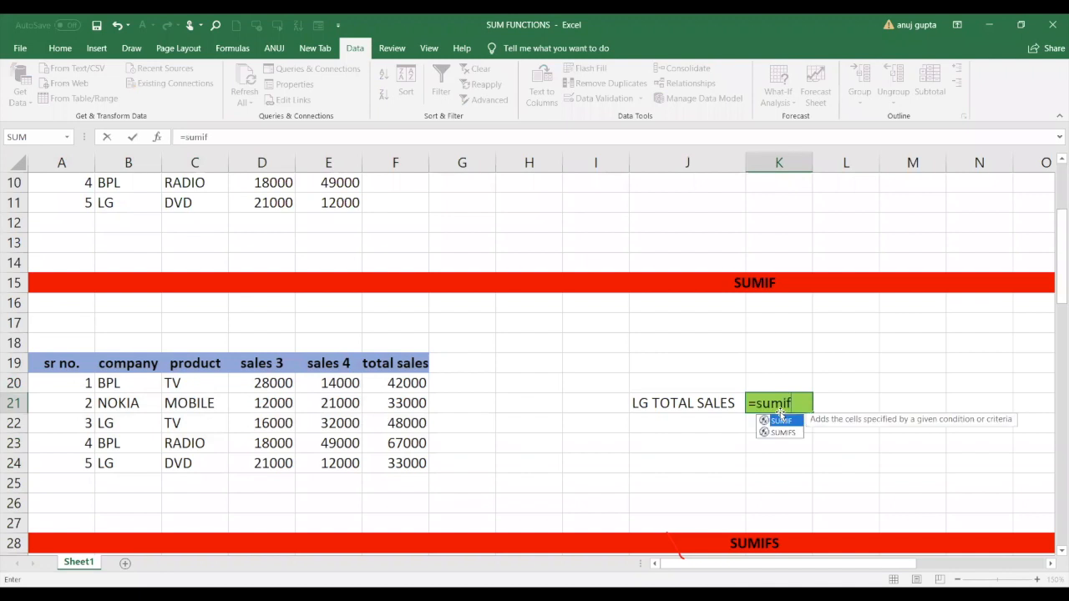
{"action": "double_click", "coordinate": [779, 419]}
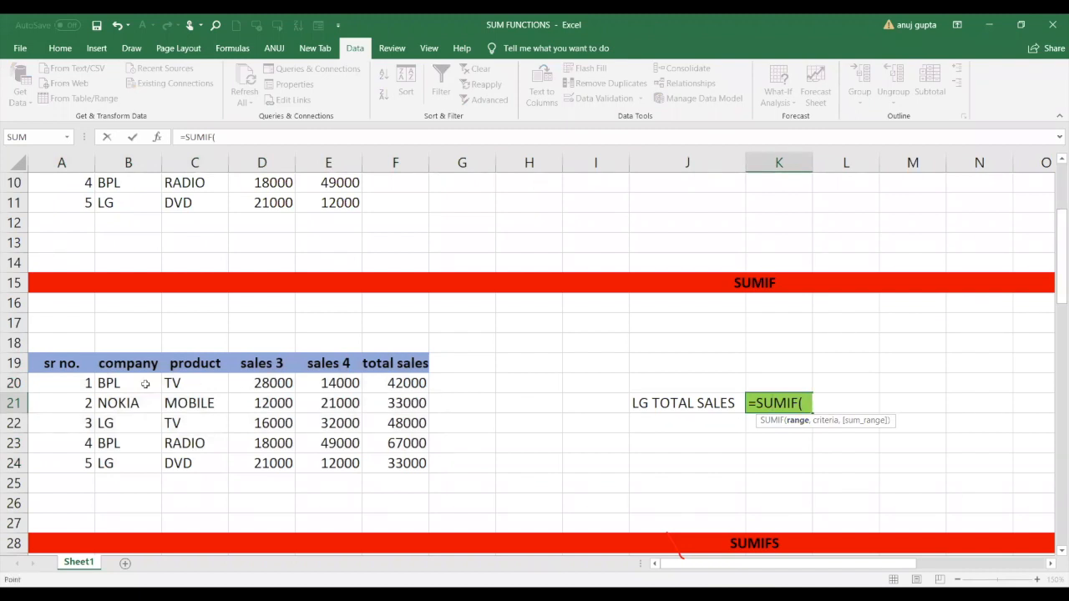
{"action": "left_click_drag", "start_coordinate": [144, 383], "coordinate": [140, 465]}
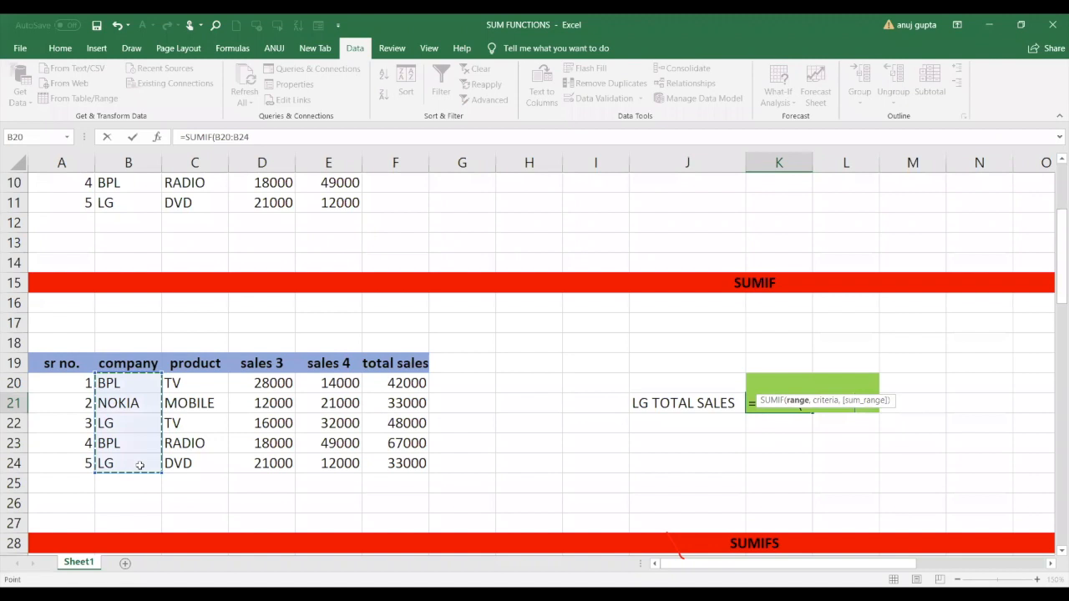
{"action": "type", "text": ","}
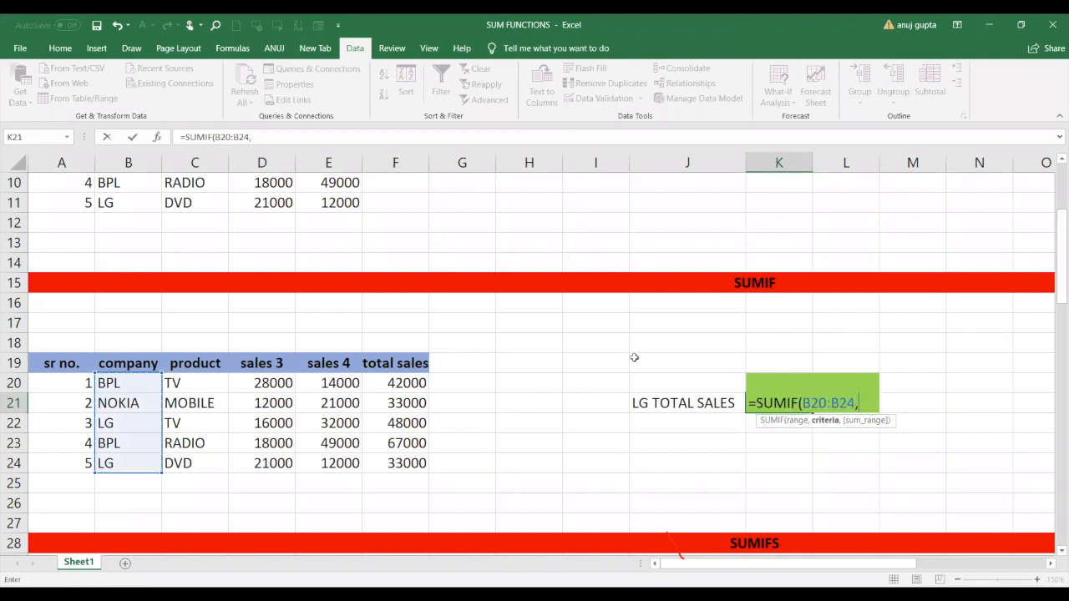
{"action": "left_click", "coordinate": [142, 424]}
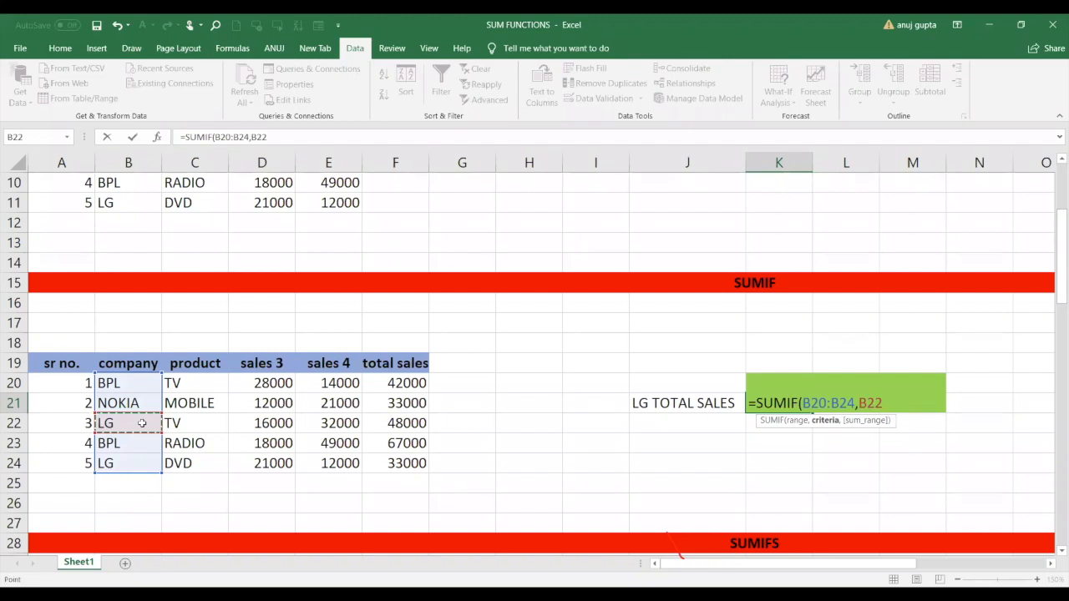
{"action": "type", "text": ","}
{"action": "left_click", "coordinate": [405, 386]}
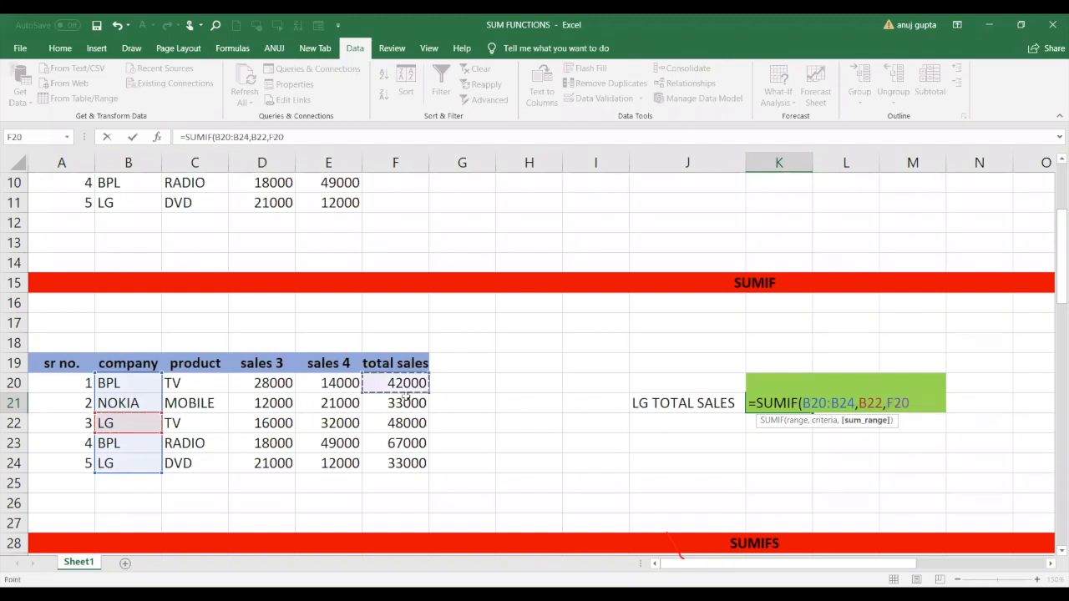
{"action": "left_click", "coordinate": [407, 458], "text": "shift"}
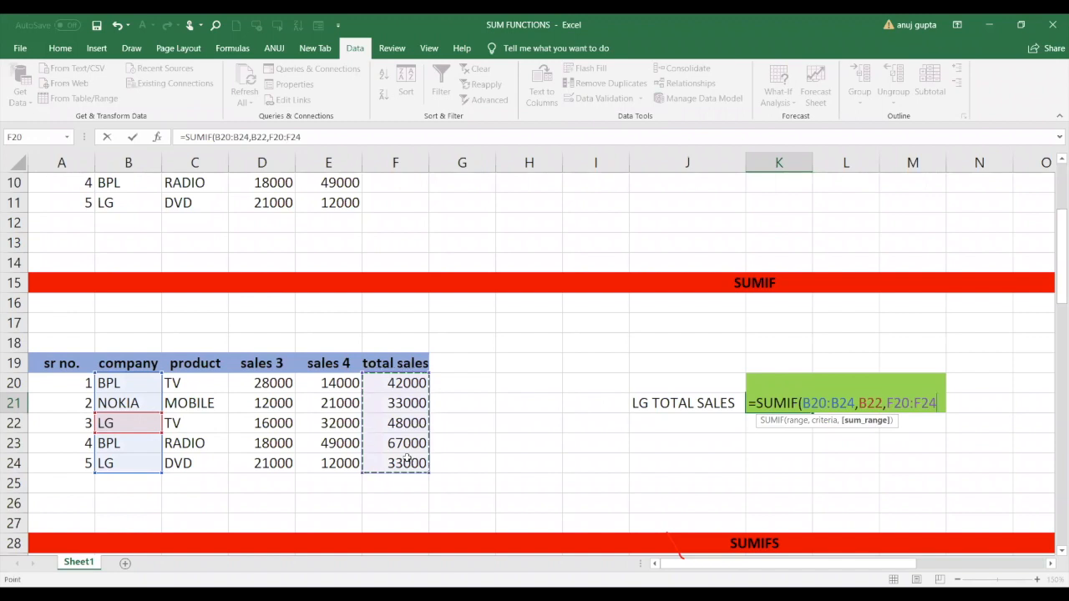
{"action": "key", "text": "Return"}
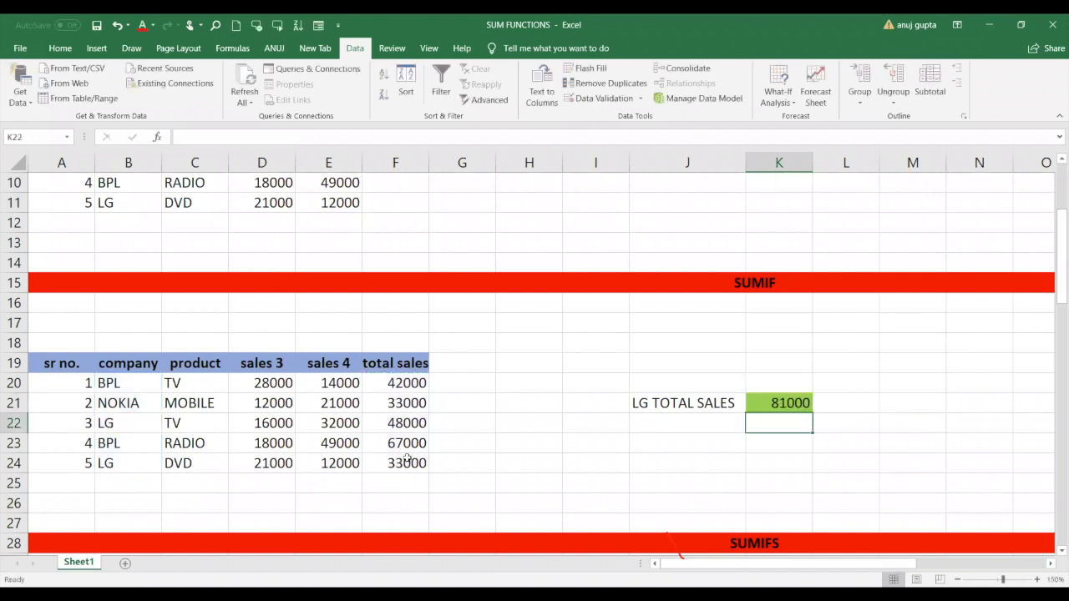
Add the label "bpl total sales" in J22, below LG TOTAL SALES.
{"action": "left_click", "coordinate": [675, 424]}
{"action": "type", "text": "bpl"}
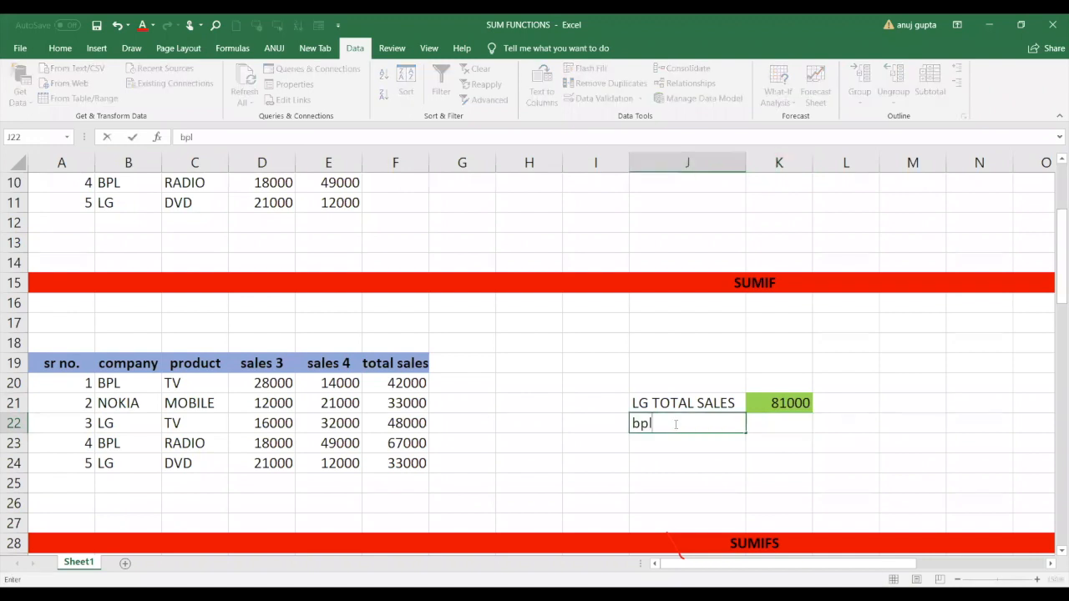
{"action": "type", "text": " total sales"}
{"action": "key", "text": "Tab"}
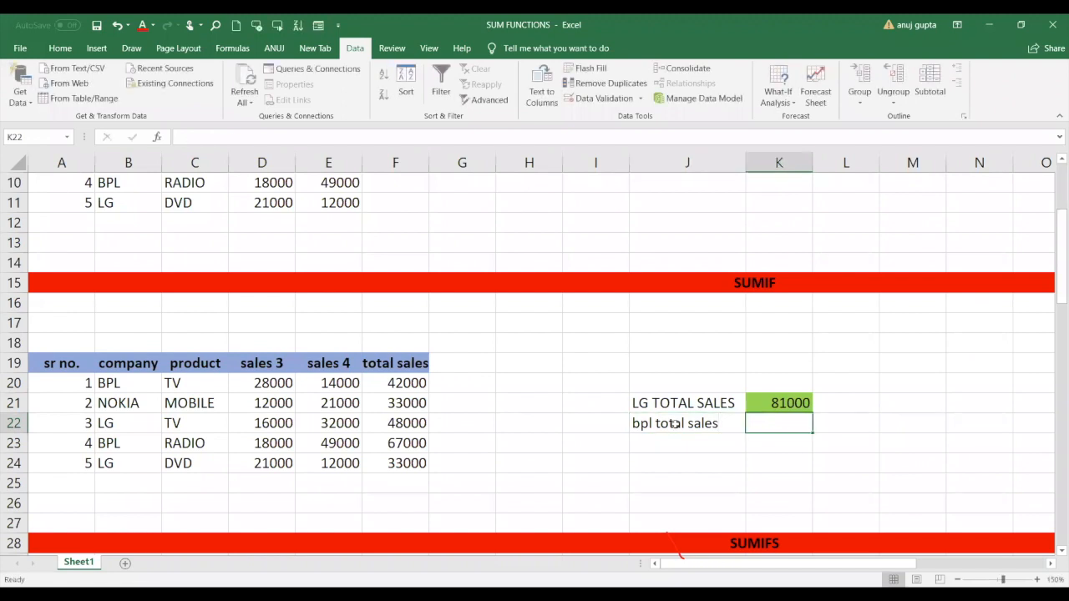
Calculate the BPL total sales in K22 with the formula =SUMIF(B20:B24,B20,F20:F24).
{"action": "type", "text": "="}
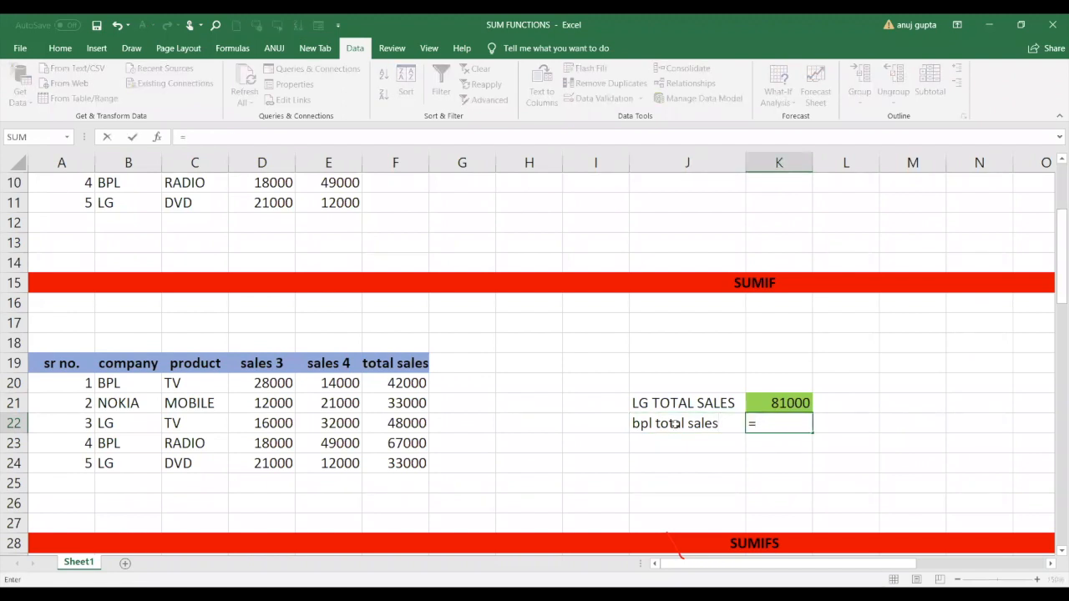
{"action": "type", "text": "SUMIF("}
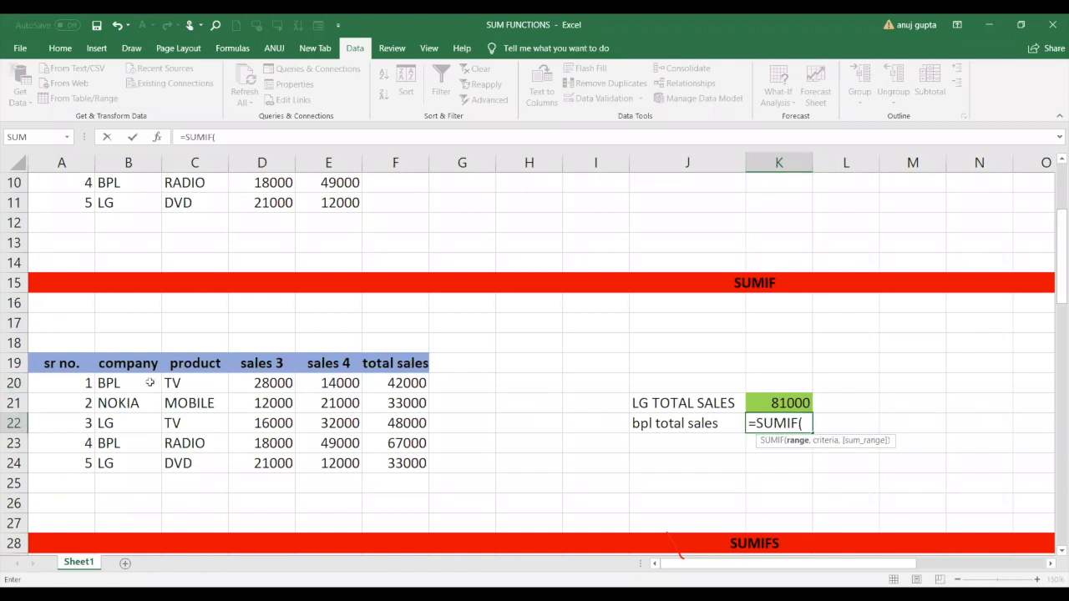
{"action": "left_click_drag", "start_coordinate": [123, 384], "coordinate": [125, 463]}
{"action": "type", "text": ","}
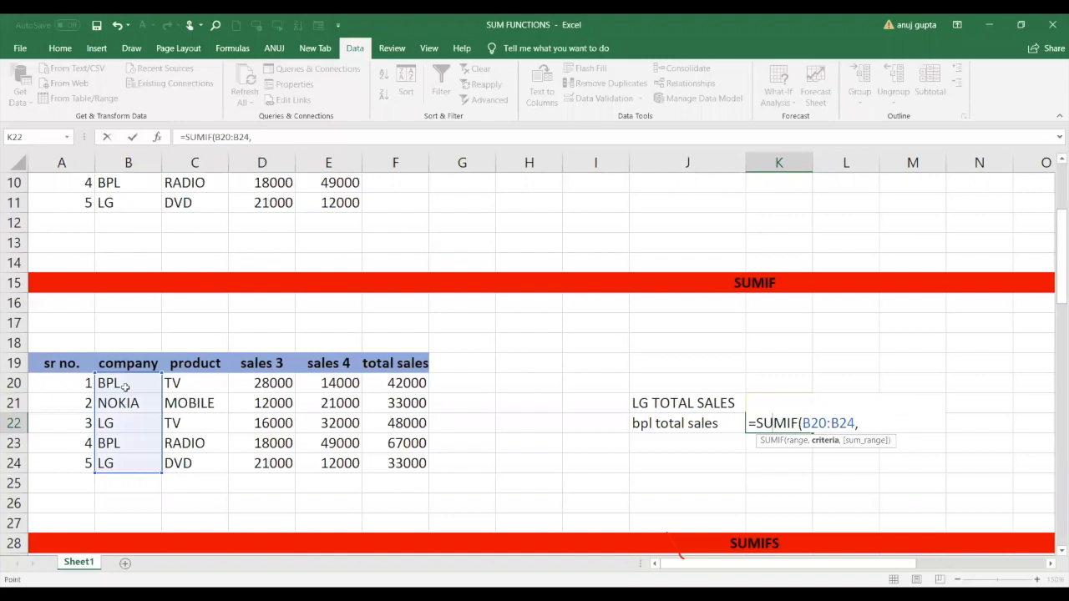
{"action": "left_click", "coordinate": [125, 384]}
{"action": "type", "text": ","}
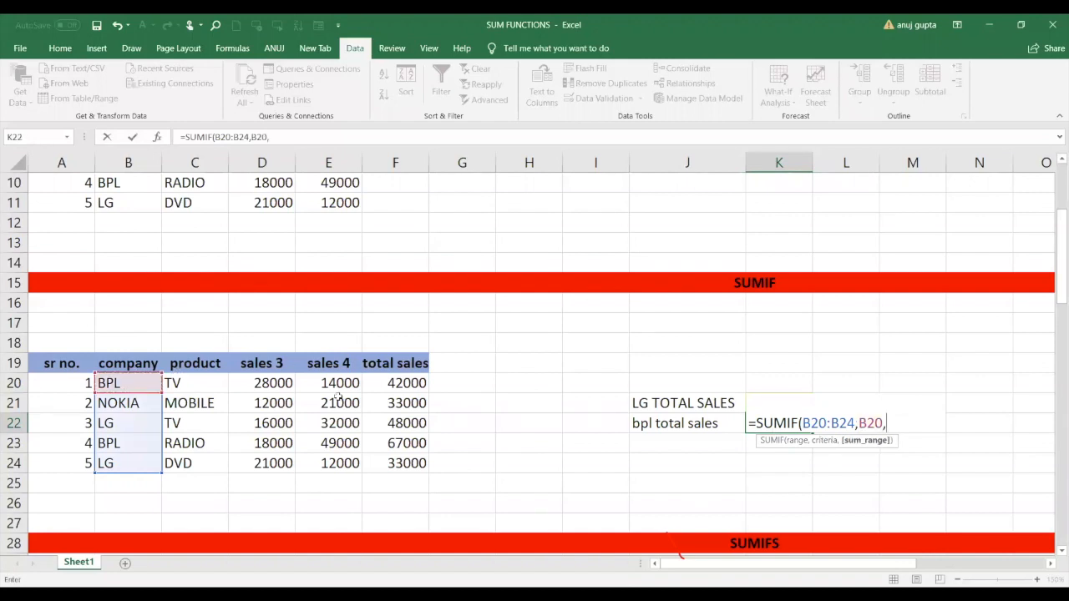
{"action": "left_click", "coordinate": [398, 383]}
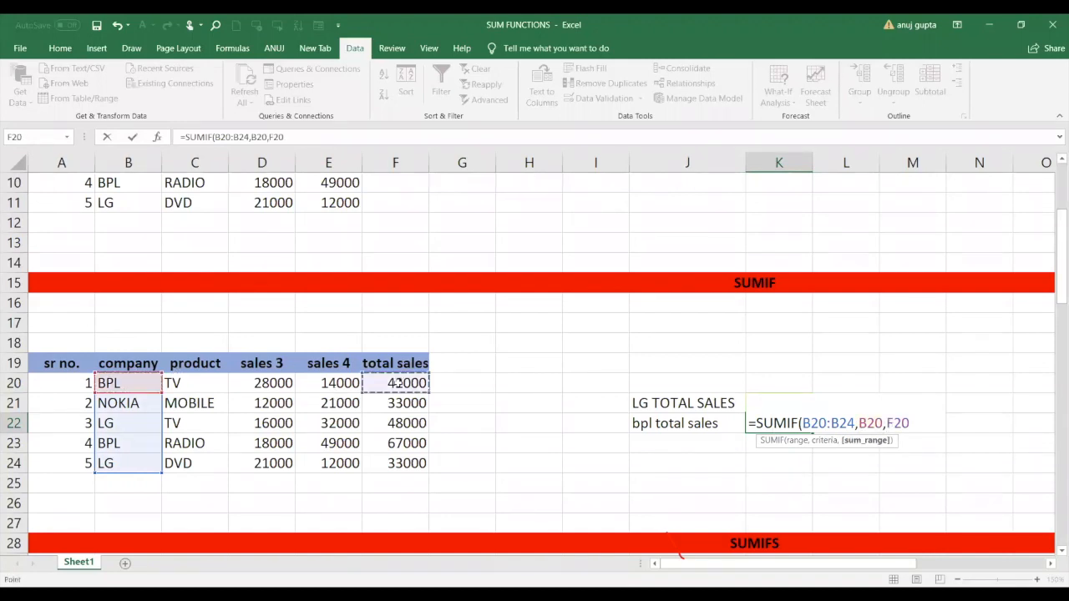
{"action": "left_click_drag", "start_coordinate": [397, 383], "coordinate": [400, 469]}
{"action": "key", "text": "Return"}
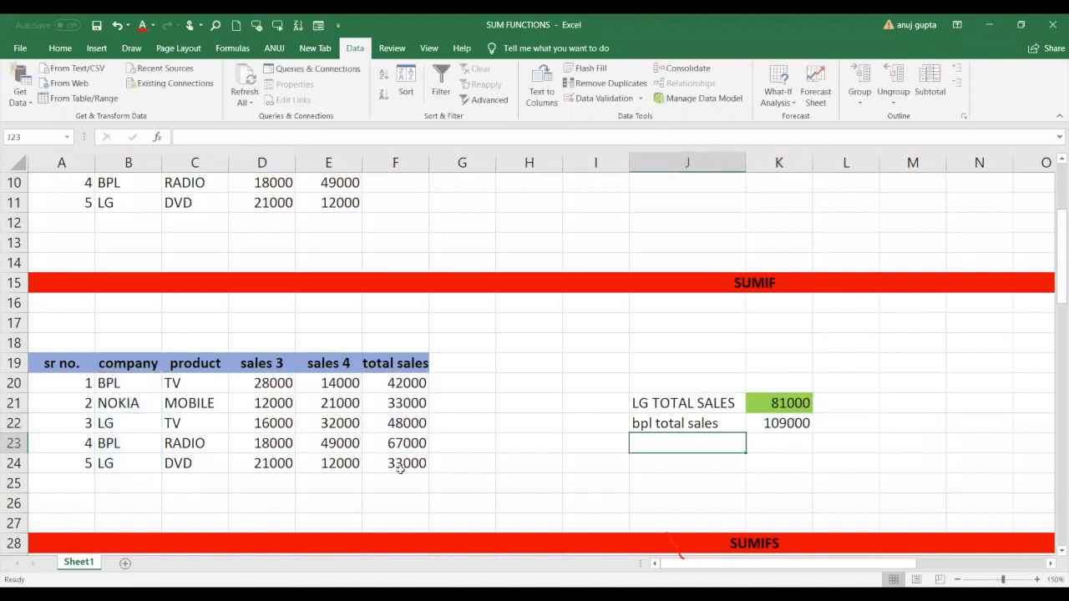
Check the two BPL total sales cells F20 and F23 that feed the BPL sum.
{"action": "left_click", "coordinate": [409, 382]}
{"action": "left_click", "coordinate": [424, 446]}
{"action": "left_click", "coordinate": [413, 384]}
{"action": "left_click", "coordinate": [416, 445]}
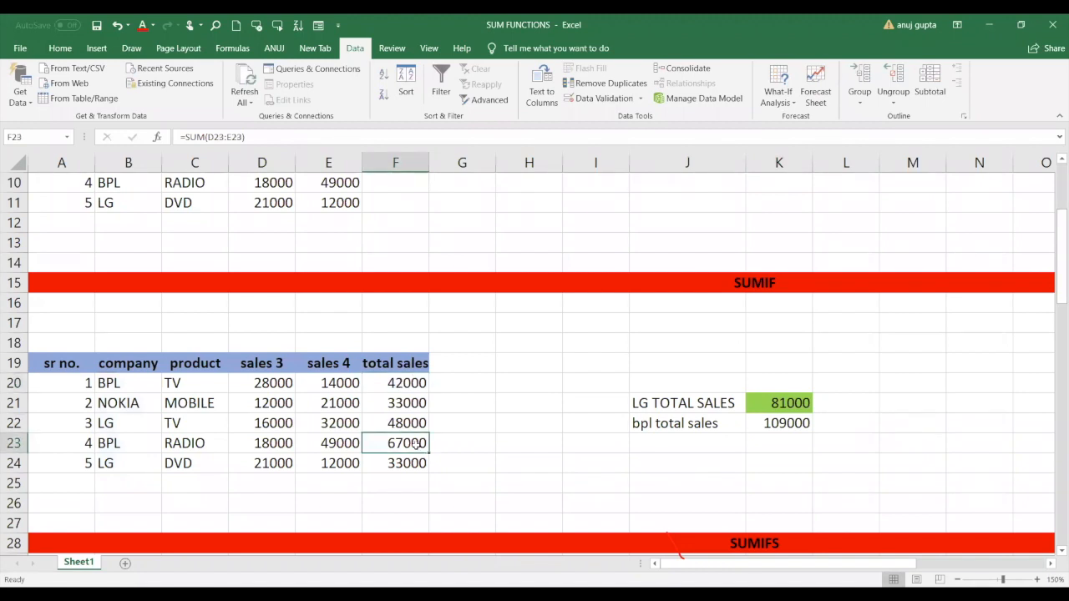
Compare the individual BPL total sales amounts in F20 and F23 once more.
{"action": "left_click", "coordinate": [419, 383]}
{"action": "left_click", "coordinate": [428, 445]}
{"action": "left_click", "coordinate": [634, 444]}
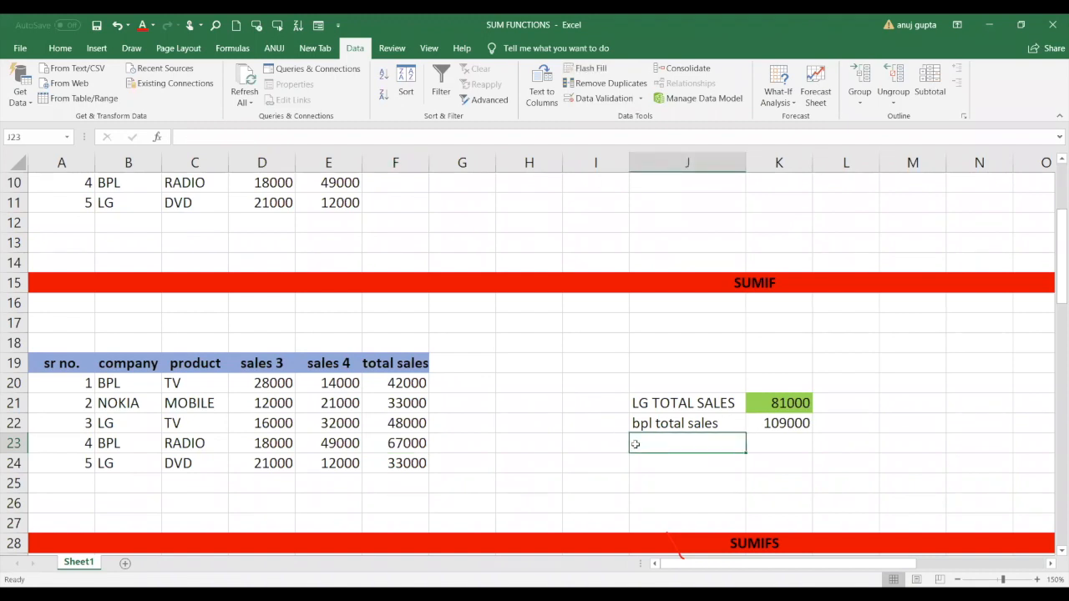
{"action": "type", "text": "="}
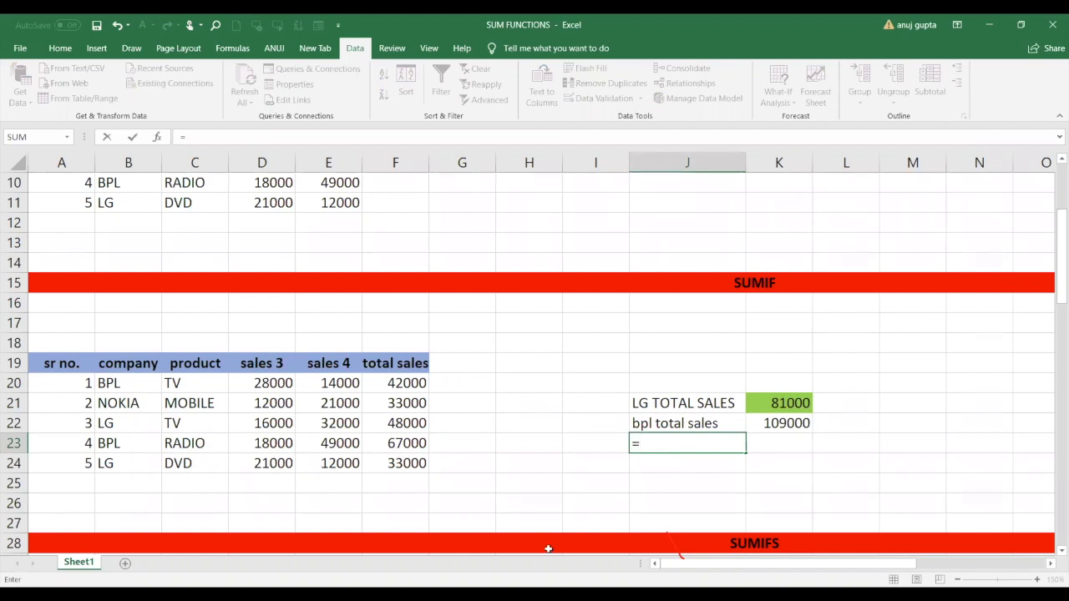
{"action": "type", "text": "sum"}
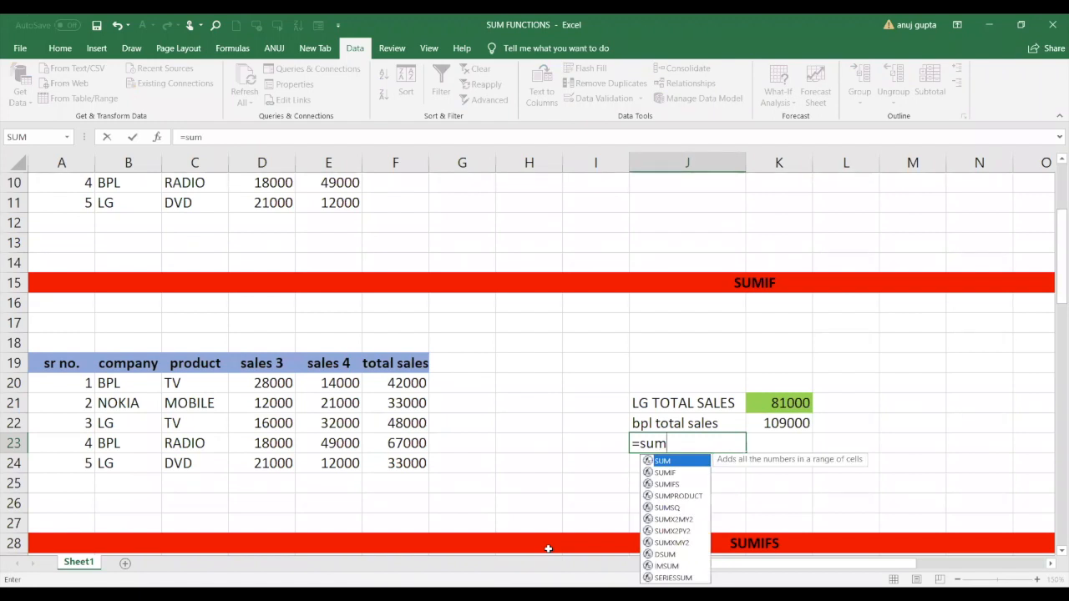
{"action": "key", "text": "BackSpace"}
{"action": "key", "text": "BackSpace"}
{"action": "key", "text": "BackSpace"}
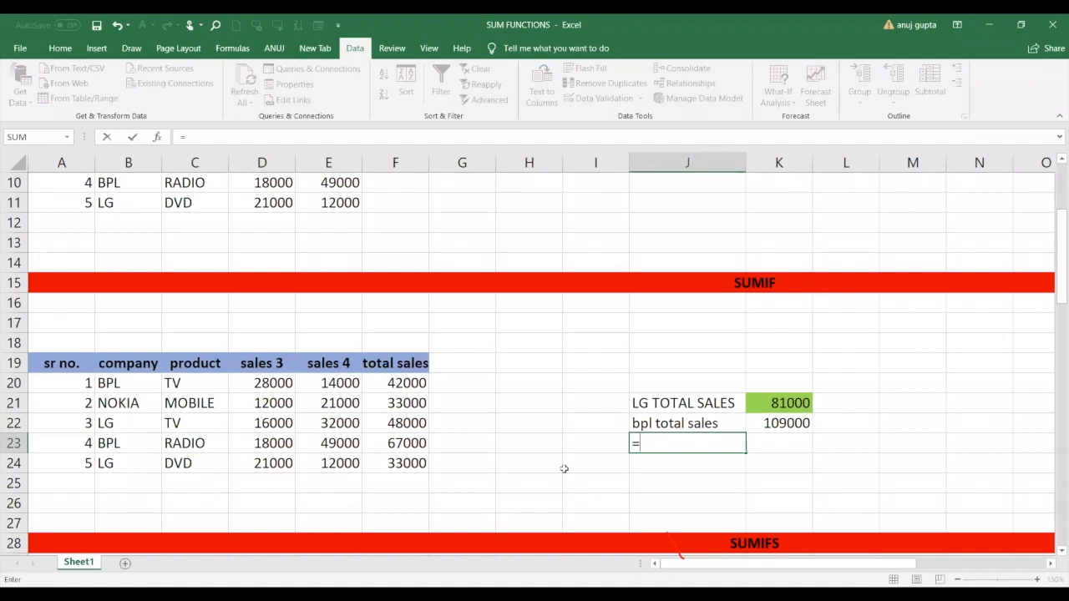
{"action": "type", "text": "sumif"}
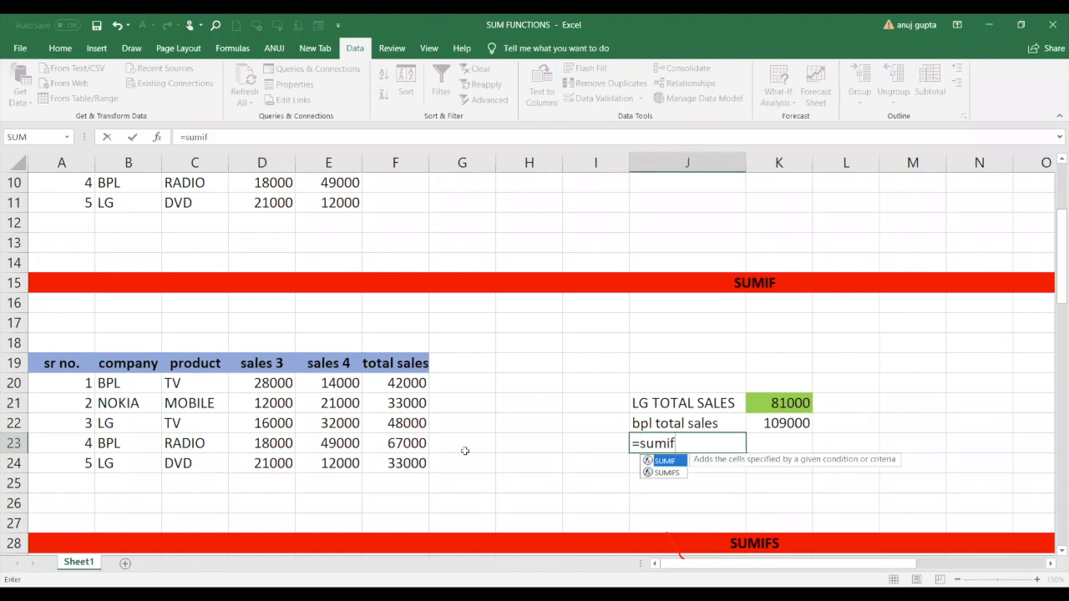
{"action": "left_click", "coordinate": [208, 381]}
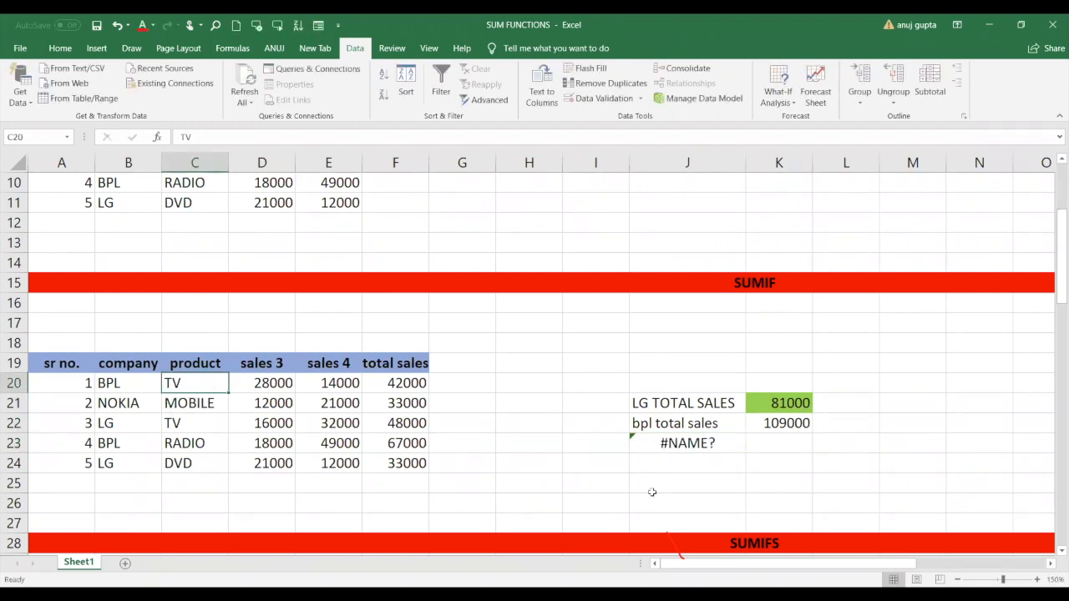
{"action": "left_click", "coordinate": [655, 443]}
{"action": "key", "text": "Delete"}
Calculate the TV total sales in J23 with the formula =SUMIF(C20:C24,C20,F20:F24).
{"action": "type", "text": "="}
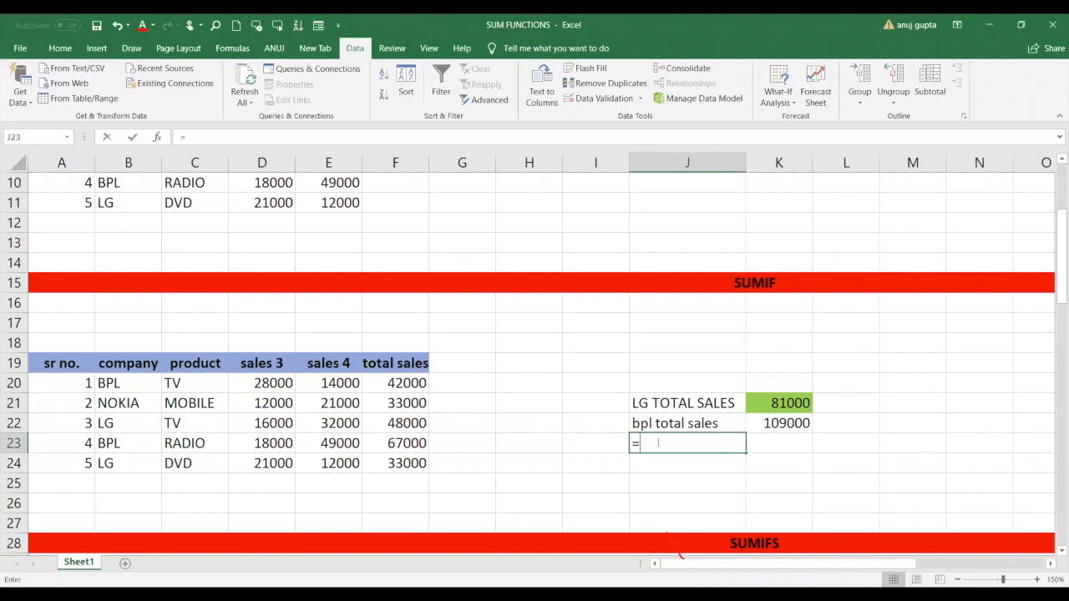
{"action": "type", "text": "sumif"}
{"action": "key", "text": "Tab"}
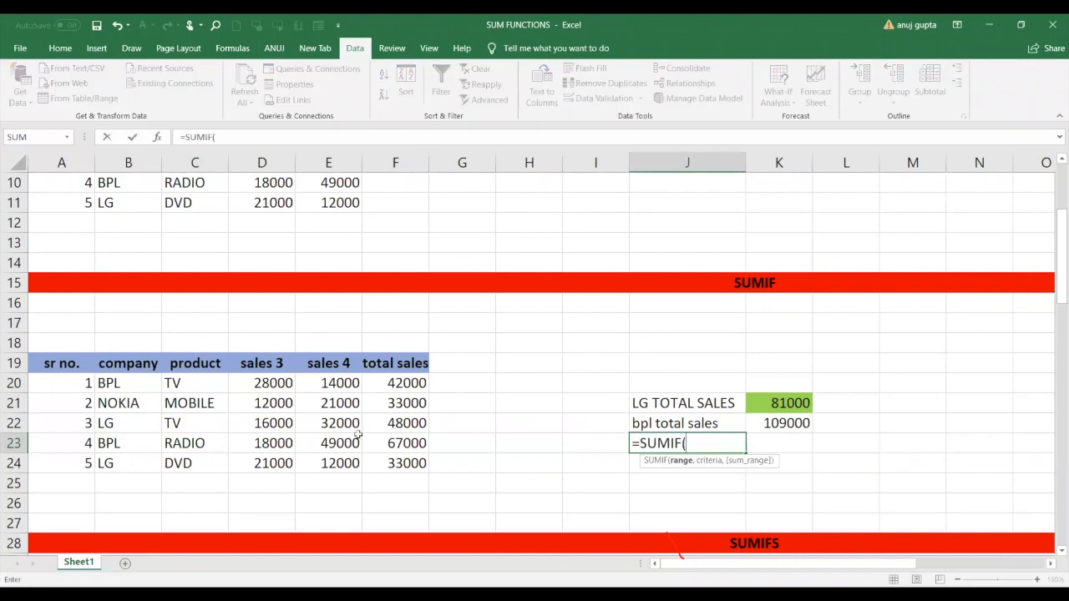
{"action": "left_click", "coordinate": [213, 390]}
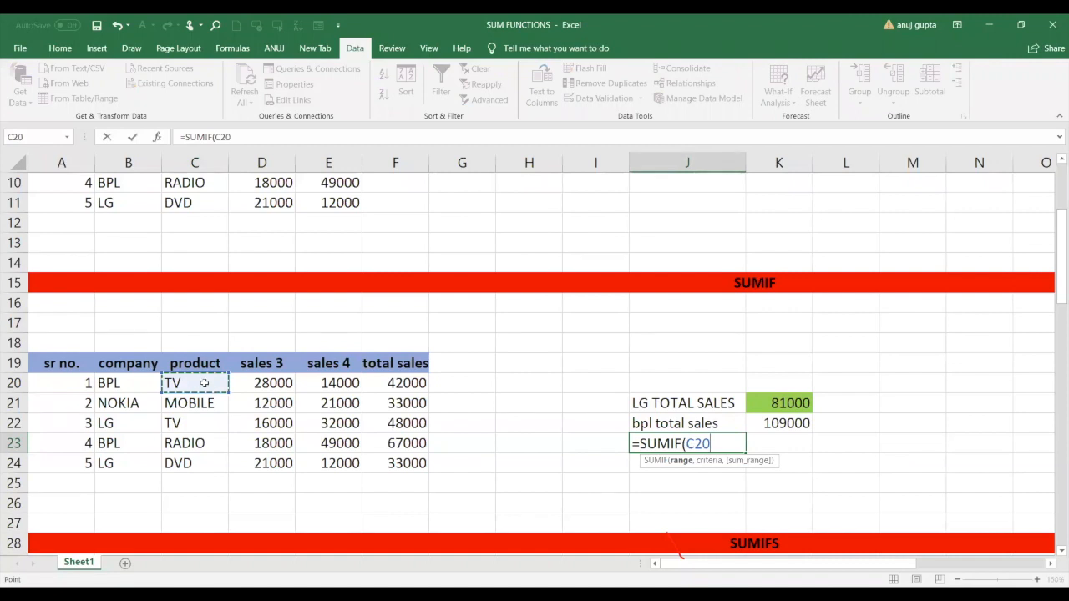
{"action": "key", "text": "ctrl+shift+Down"}
{"action": "type", "text": ","}
{"action": "left_click", "coordinate": [204, 383]}
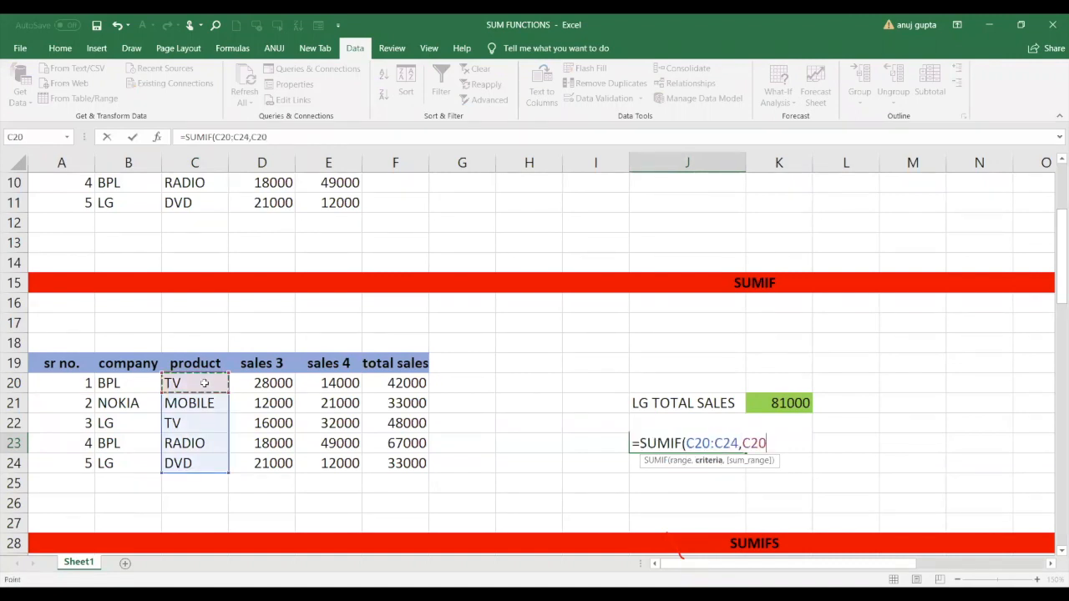
{"action": "type", "text": ","}
{"action": "left_click", "coordinate": [402, 385]}
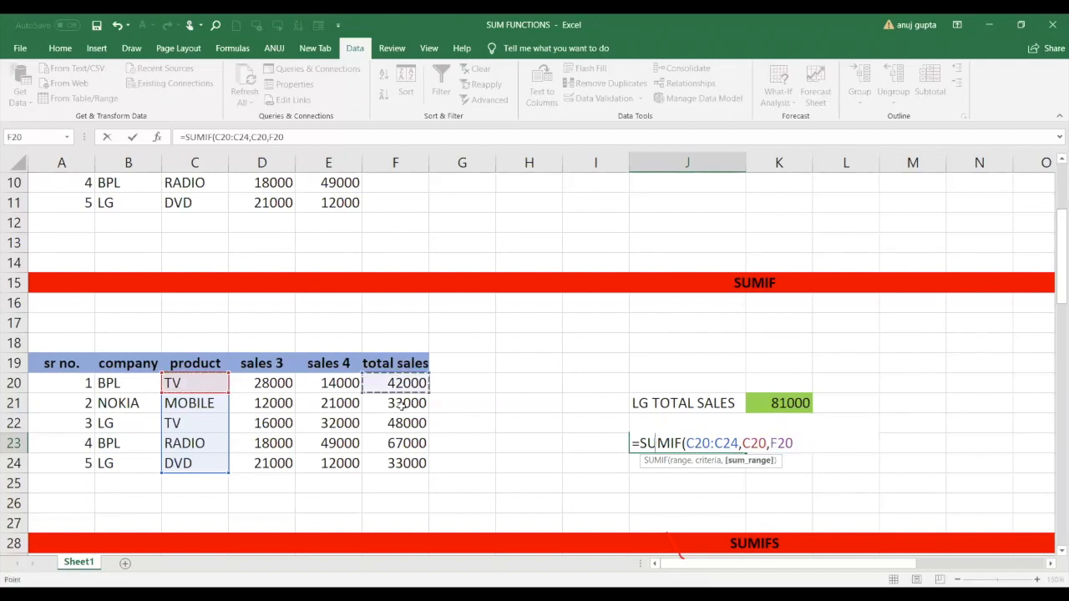
{"action": "left_click", "coordinate": [398, 461], "text": "shift"}
{"action": "type", "text": ")"}
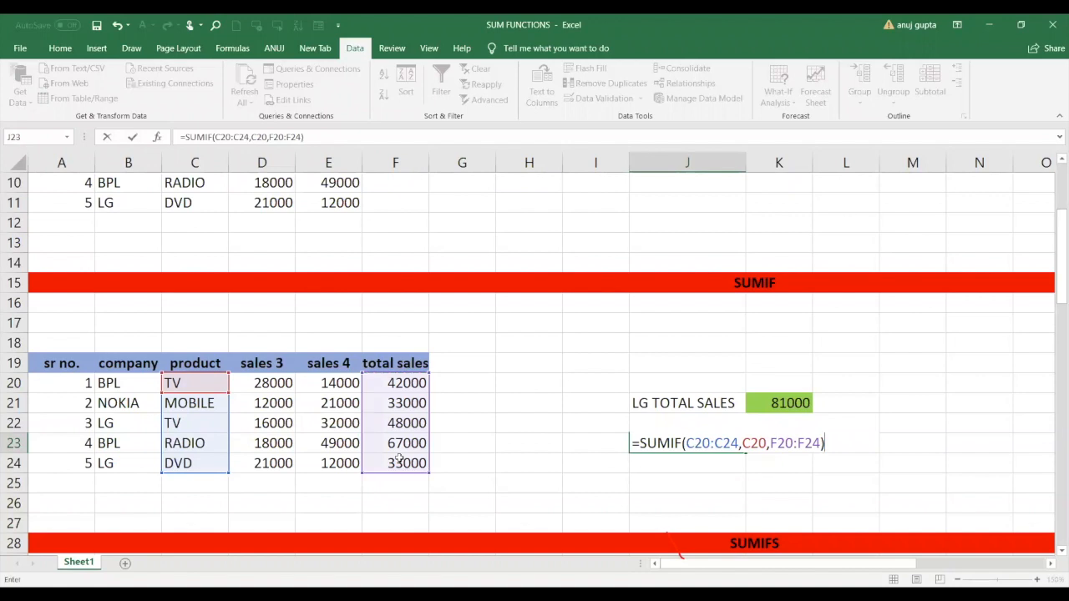
{"action": "key", "text": "Return"}
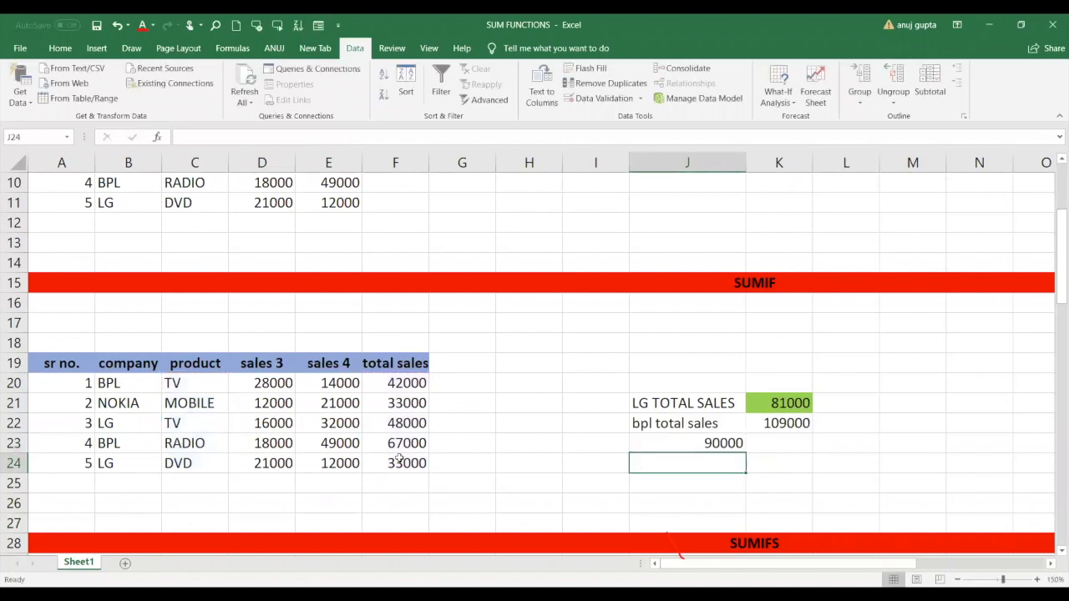
Check the TV rows' total sales cells F20 and F22 that feed the sum in J23.
{"action": "left_click", "coordinate": [398, 383]}
{"action": "left_click", "coordinate": [410, 427]}
{"action": "left_click", "coordinate": [421, 377]}
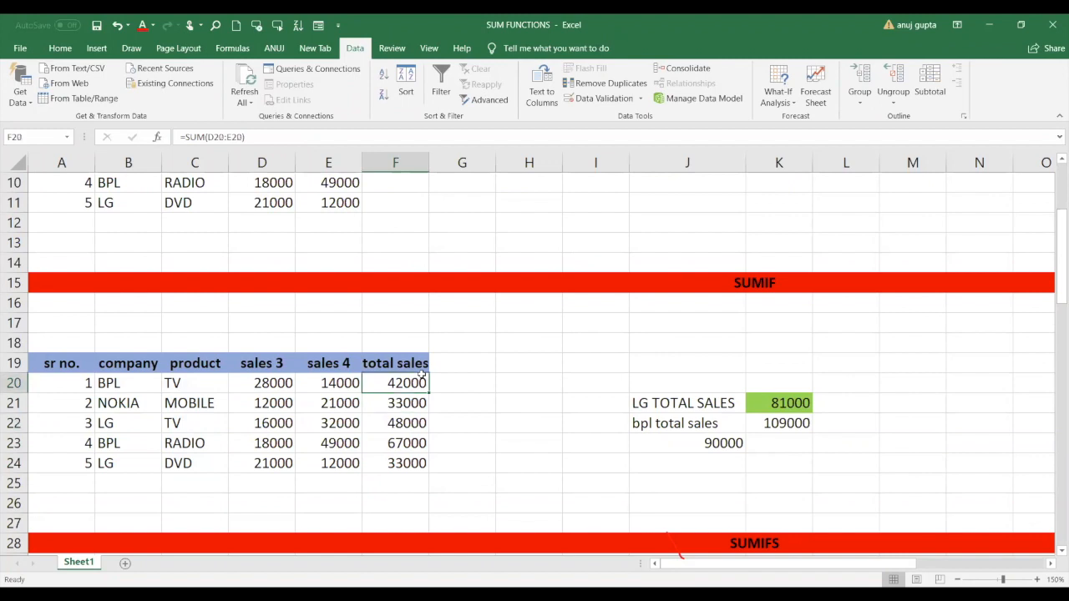
{"action": "left_click", "coordinate": [425, 423]}
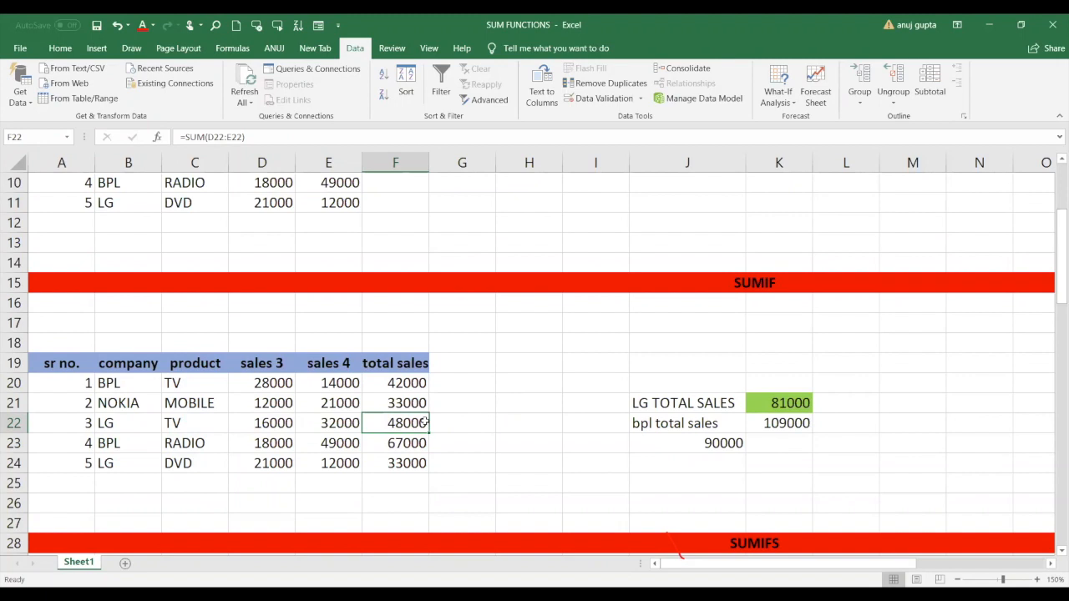
Build the TV total sales formula again in J24 as =SUMIF(C20:C24,C20,F20:F24).
{"action": "left_click", "coordinate": [709, 463]}
{"action": "type", "text": "="}
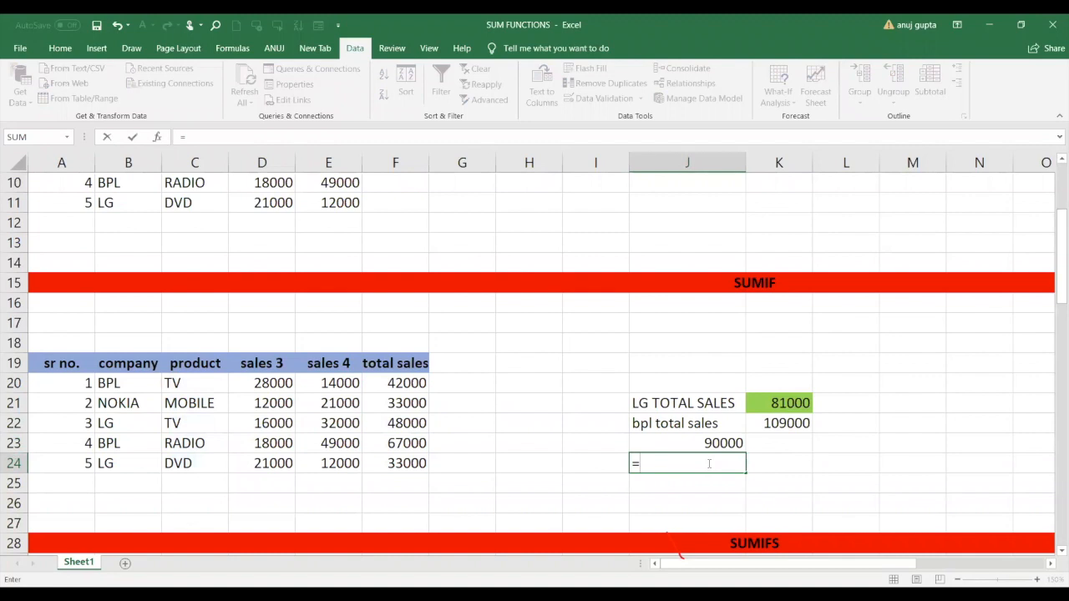
{"action": "type", "text": "sumif"}
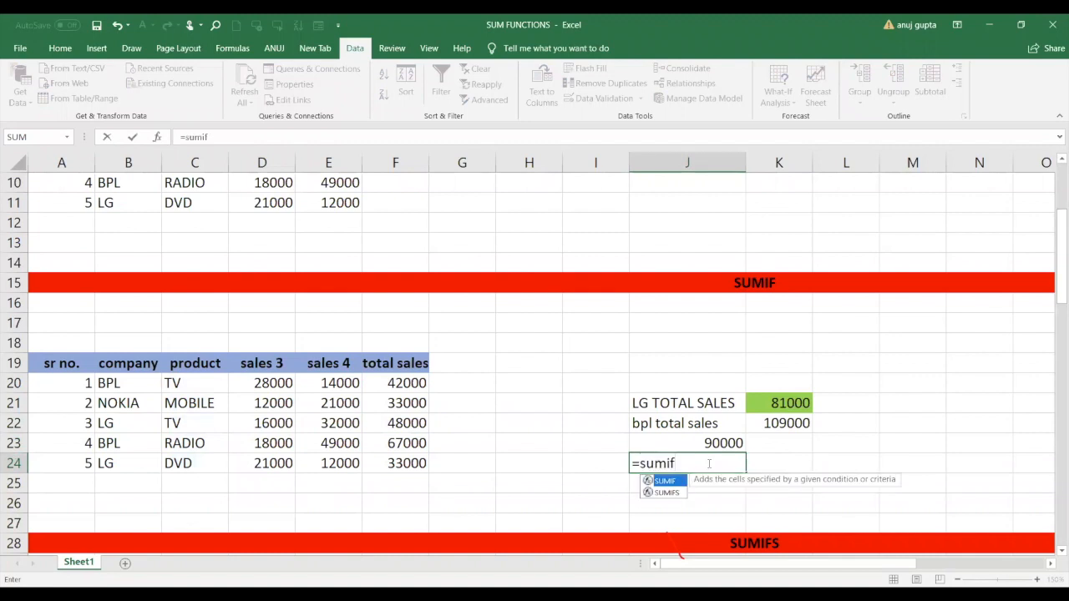
{"action": "double_click", "coordinate": [678, 481]}
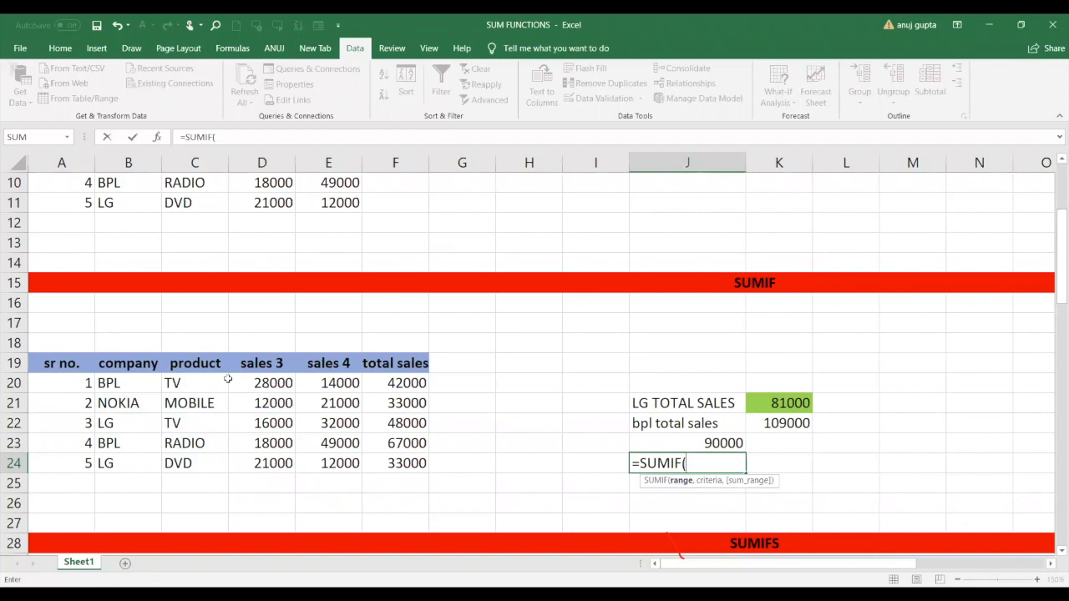
{"action": "left_click_drag", "start_coordinate": [227, 379], "coordinate": [222, 462]}
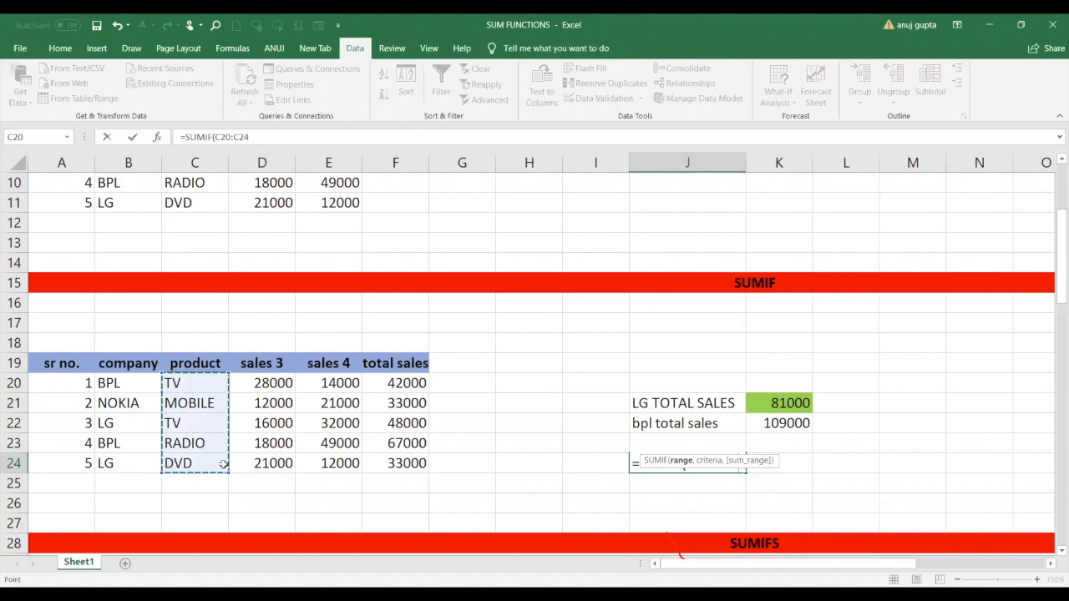
{"action": "type", "text": ","}
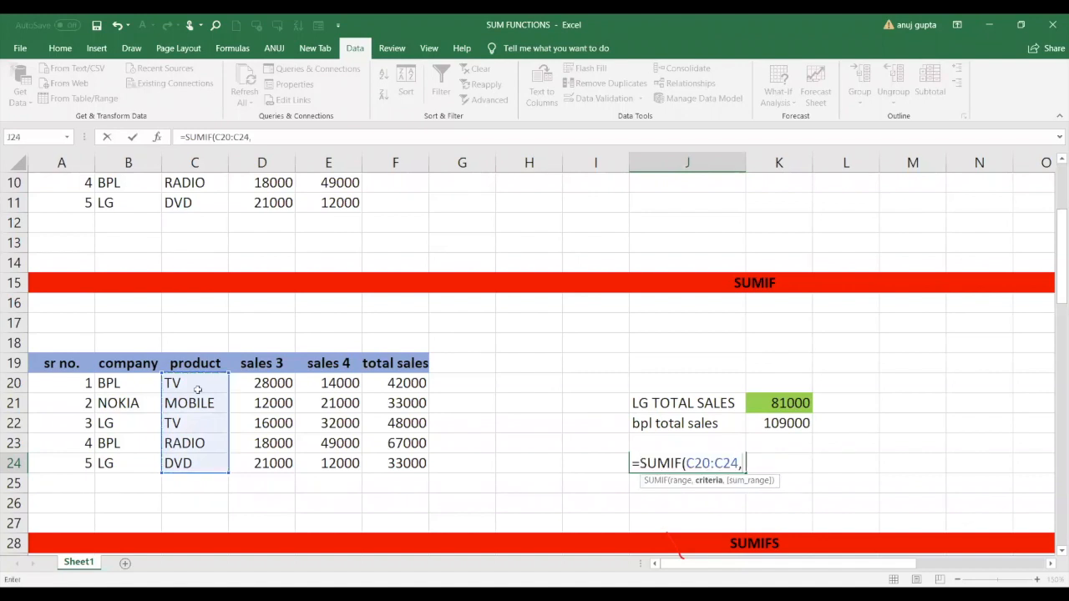
{"action": "left_click", "coordinate": [197, 389]}
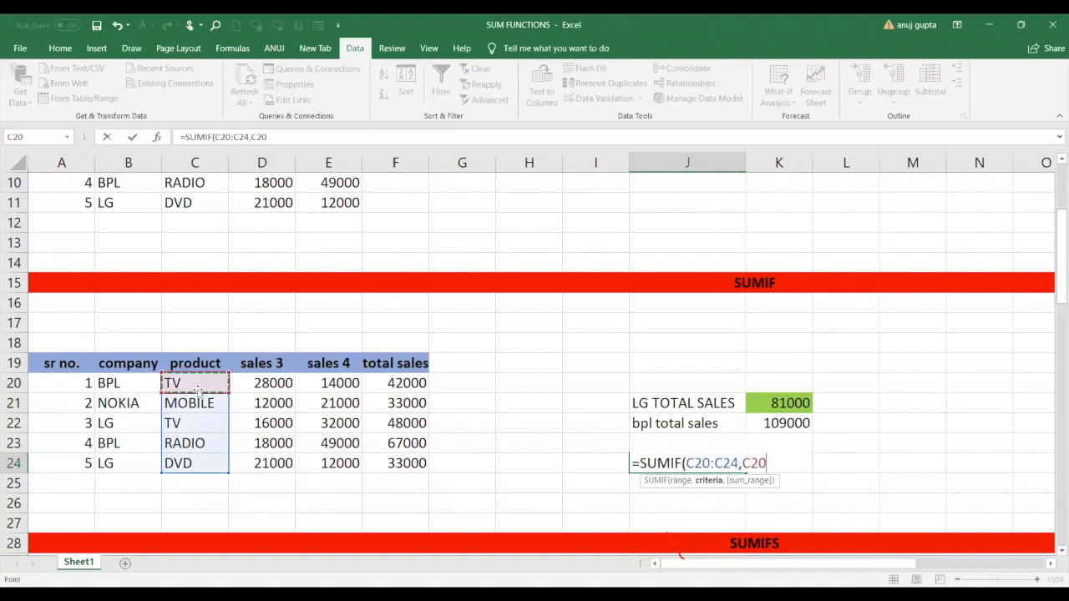
{"action": "type", "text": ","}
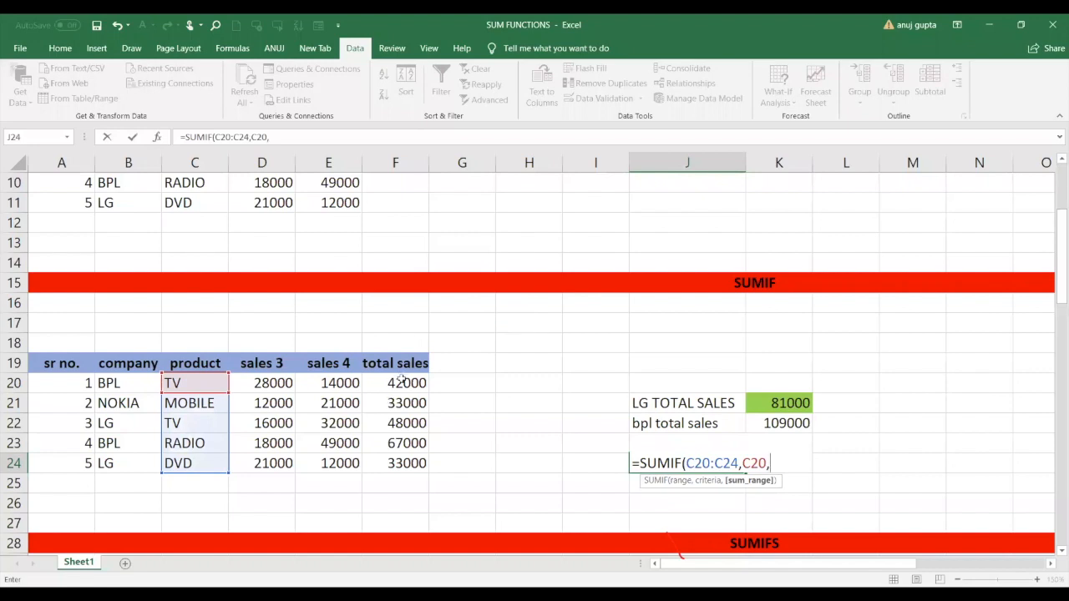
{"action": "left_click", "coordinate": [401, 380]}
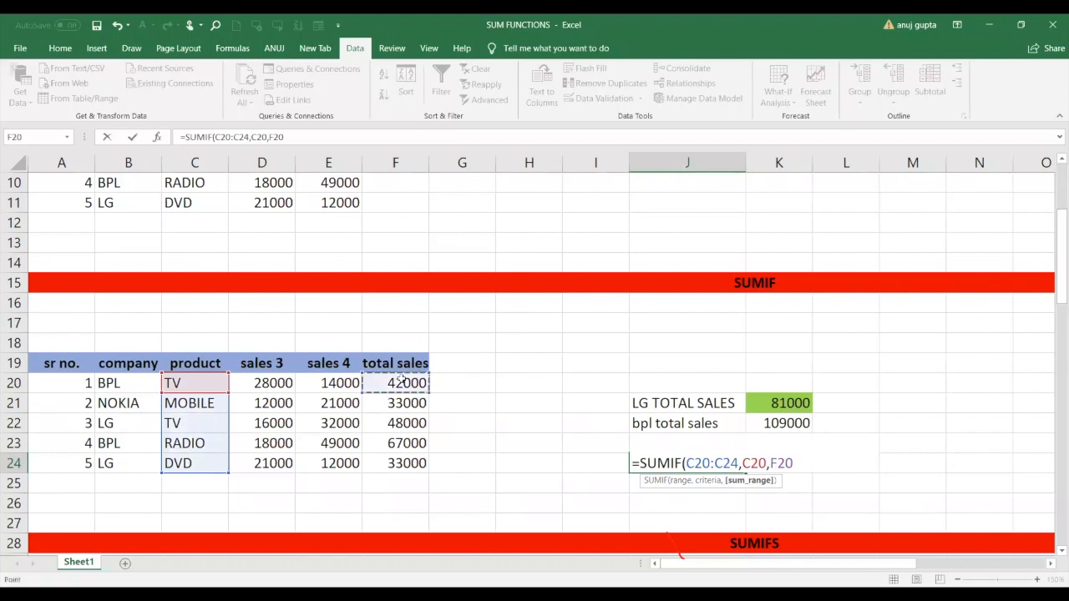
{"action": "left_click", "coordinate": [401, 459], "text": "shift"}
{"action": "type", "text": ")"}
{"action": "key", "text": "Return"}
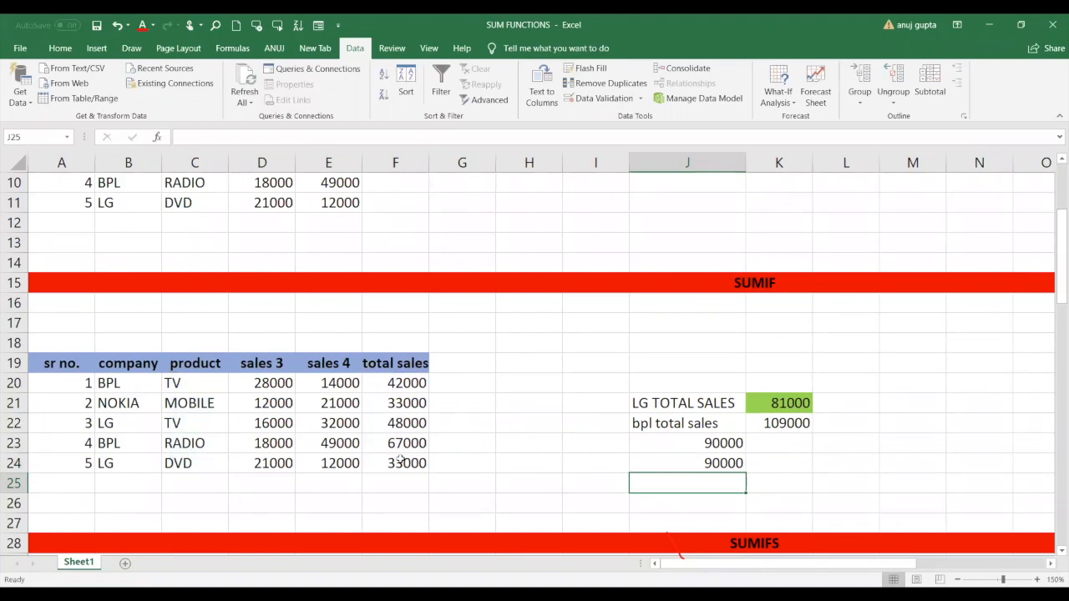
Change the product in C22 of the SUMIF table to radio.
{"action": "left_click", "coordinate": [209, 424]}
{"action": "type", "text": "radio"}
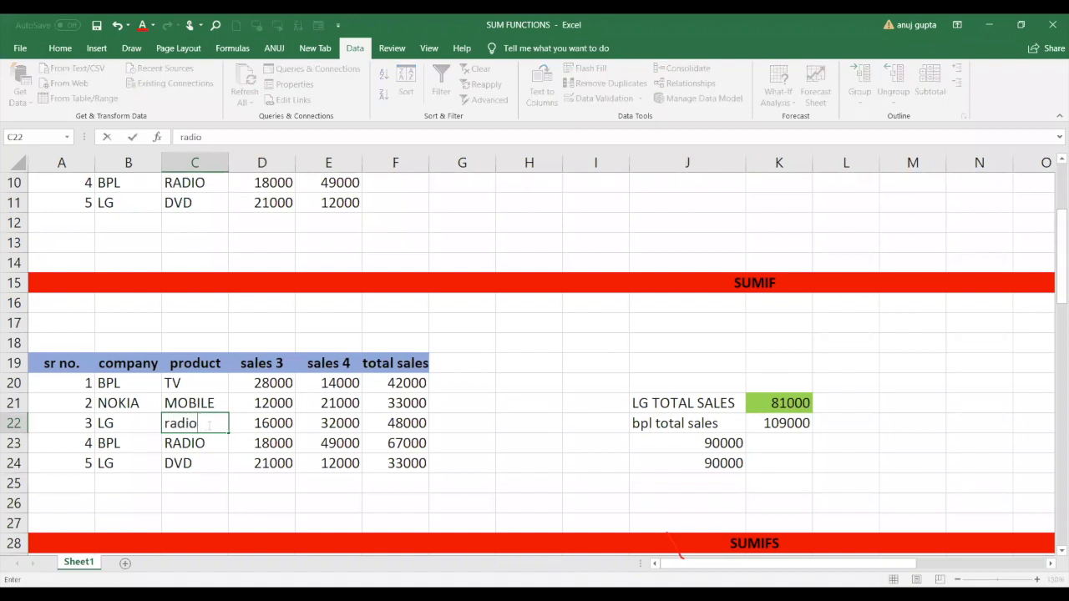
{"action": "key", "text": "Return"}
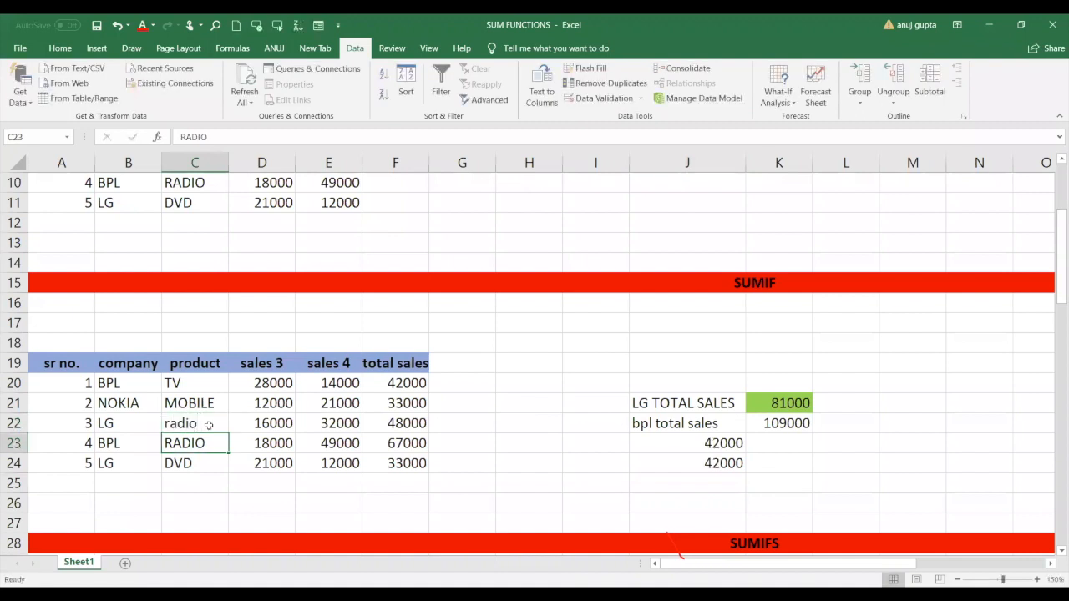
Review the radio rows' total sales in F22:F23, the result labels and J23's formula, and the TV total sales in F20.
{"action": "left_click", "coordinate": [223, 424]}
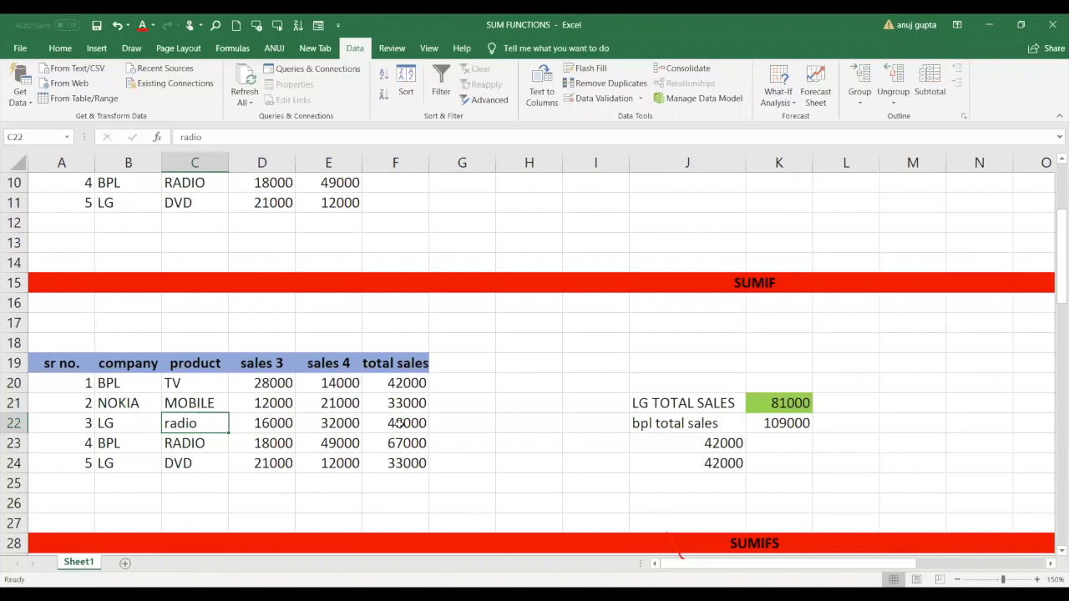
{"action": "left_click_drag", "start_coordinate": [399, 424], "coordinate": [398, 445]}
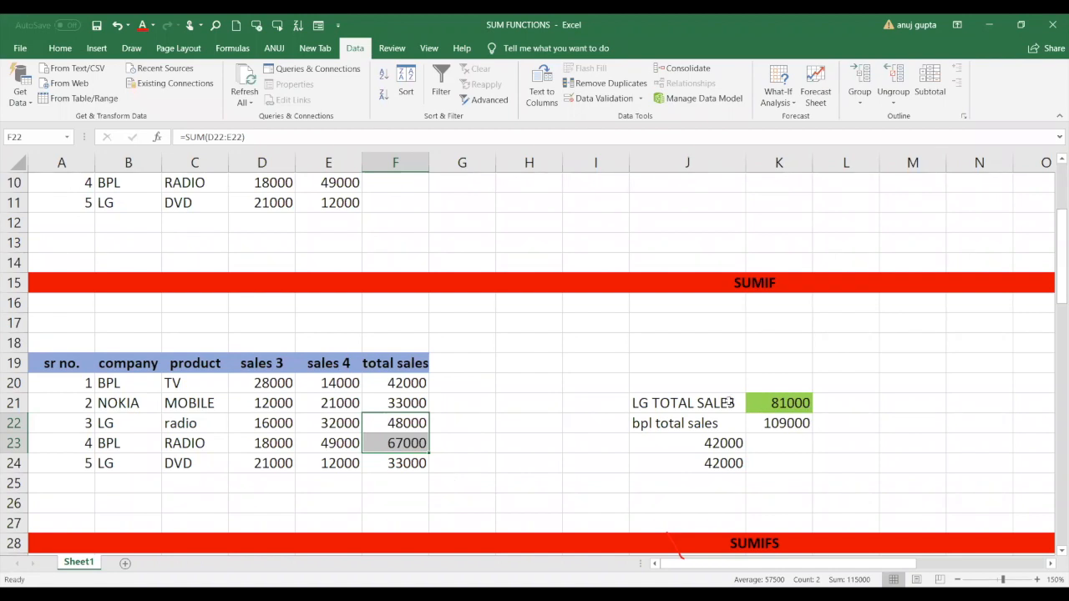
{"action": "left_click", "coordinate": [728, 403]}
{"action": "left_click", "coordinate": [712, 424]}
{"action": "left_click", "coordinate": [715, 442]}
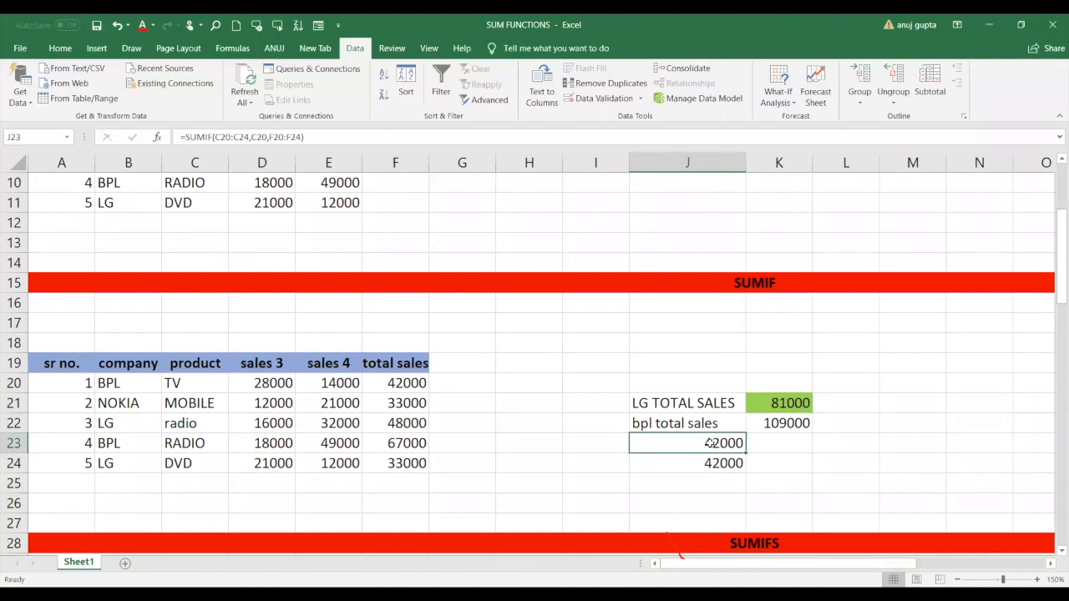
{"action": "left_click", "coordinate": [407, 381]}
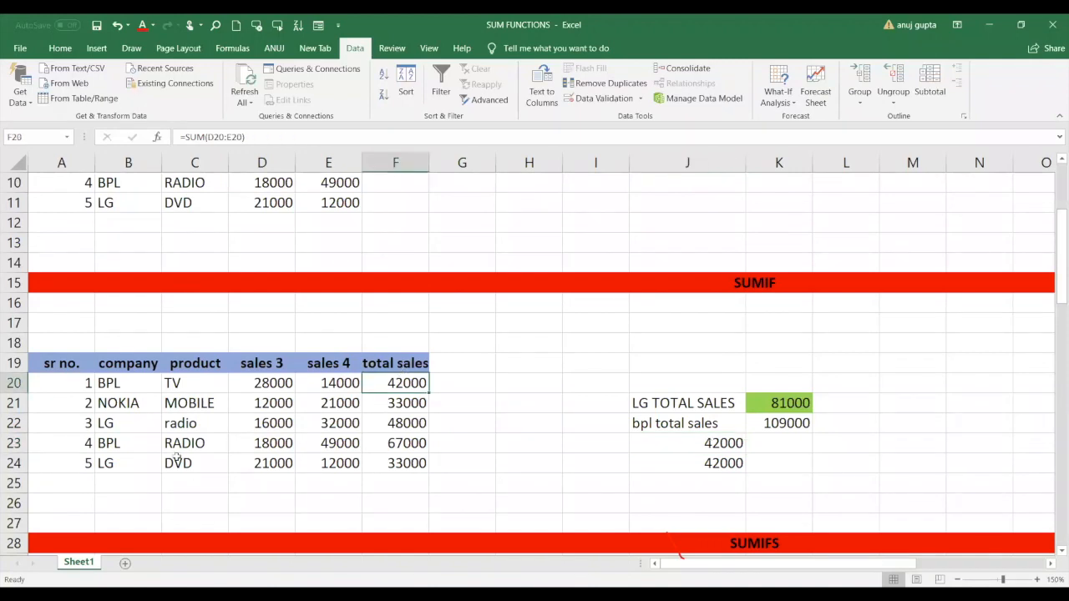
Change the product in C23 of the SUMIF table to tv.
{"action": "left_click", "coordinate": [188, 428]}
{"action": "left_click", "coordinate": [194, 448]}
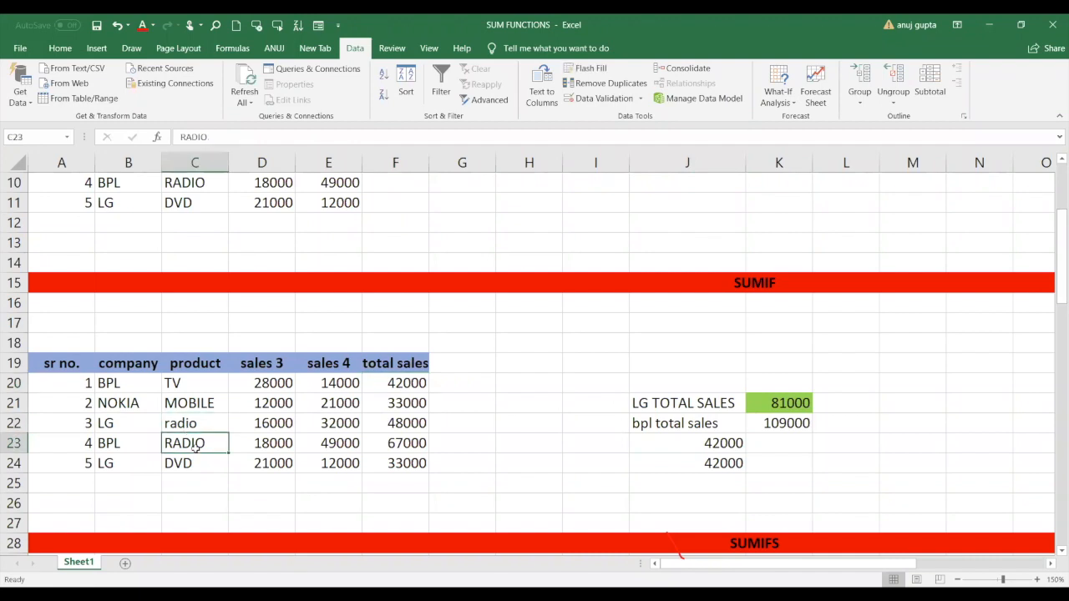
{"action": "type", "text": "tv"}
{"action": "key", "text": "Return"}
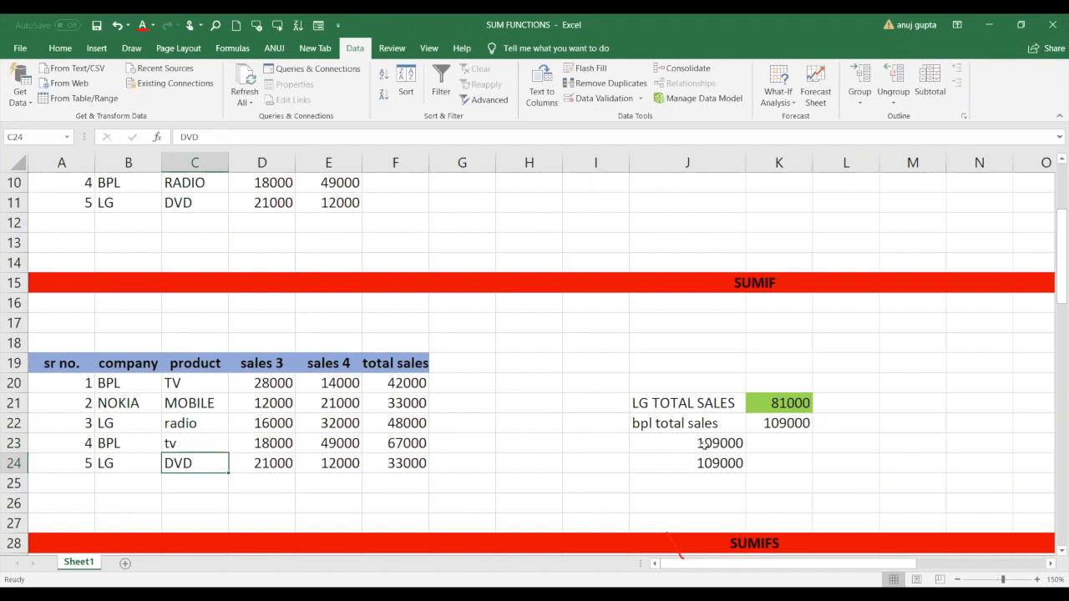
Change the product in C24 of the SUMIF table to tv.
{"action": "type", "text": "tv"}
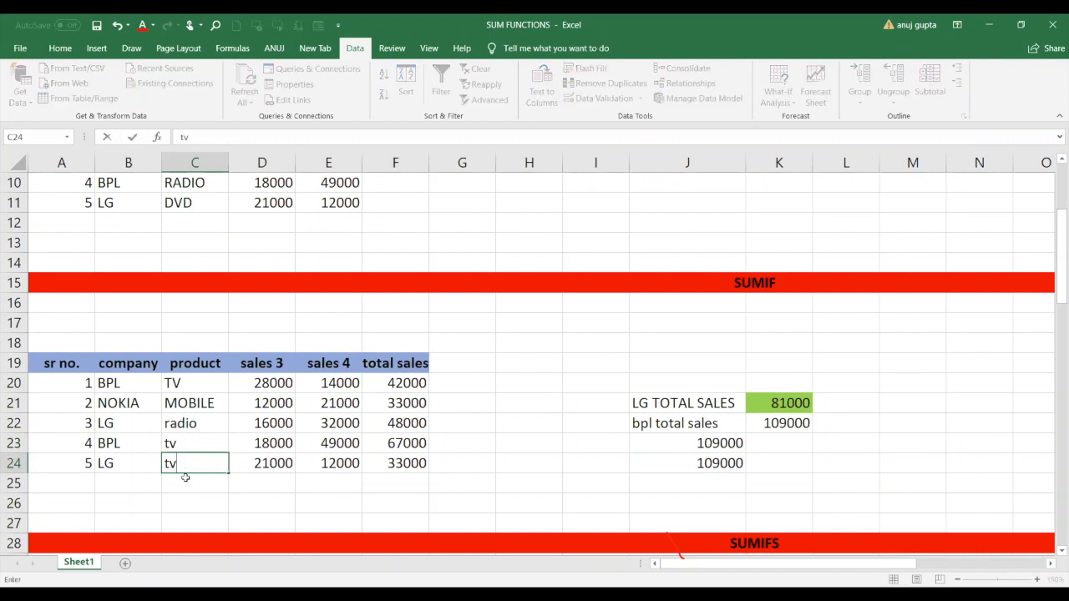
{"action": "key", "text": "Return"}
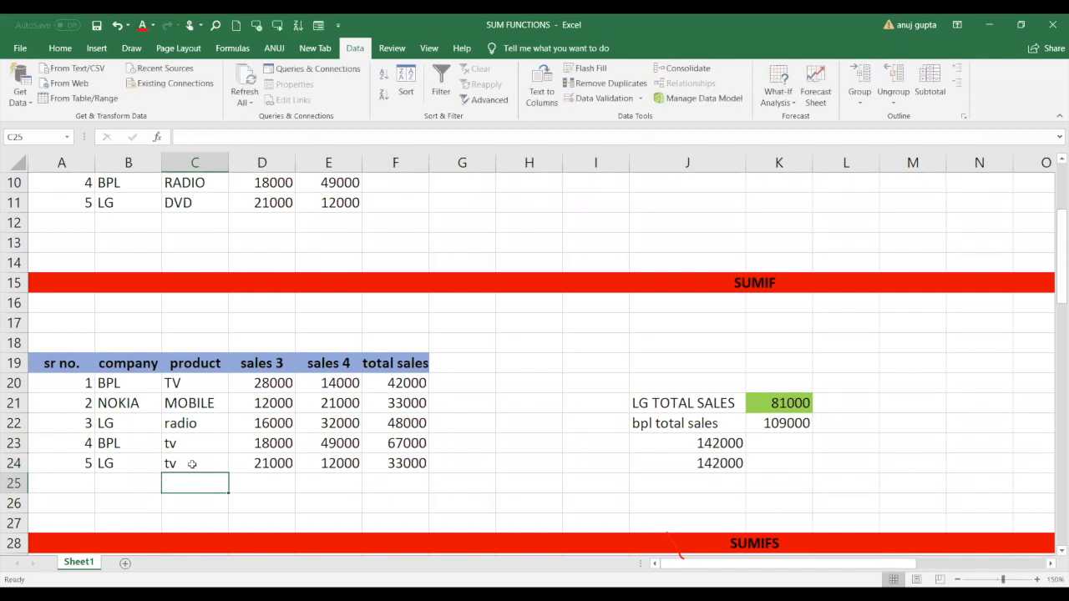
Set the product in C24 of the SUMIF table to radio.
{"action": "left_click", "coordinate": [192, 463]}
{"action": "type", "text": "radio"}
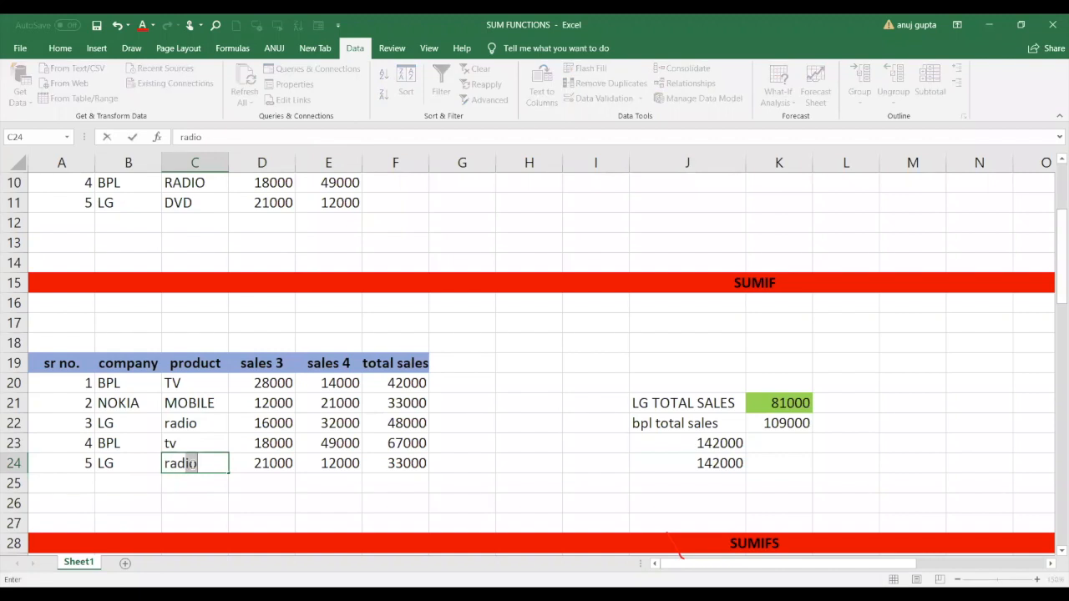
{"action": "key", "text": "Return"}
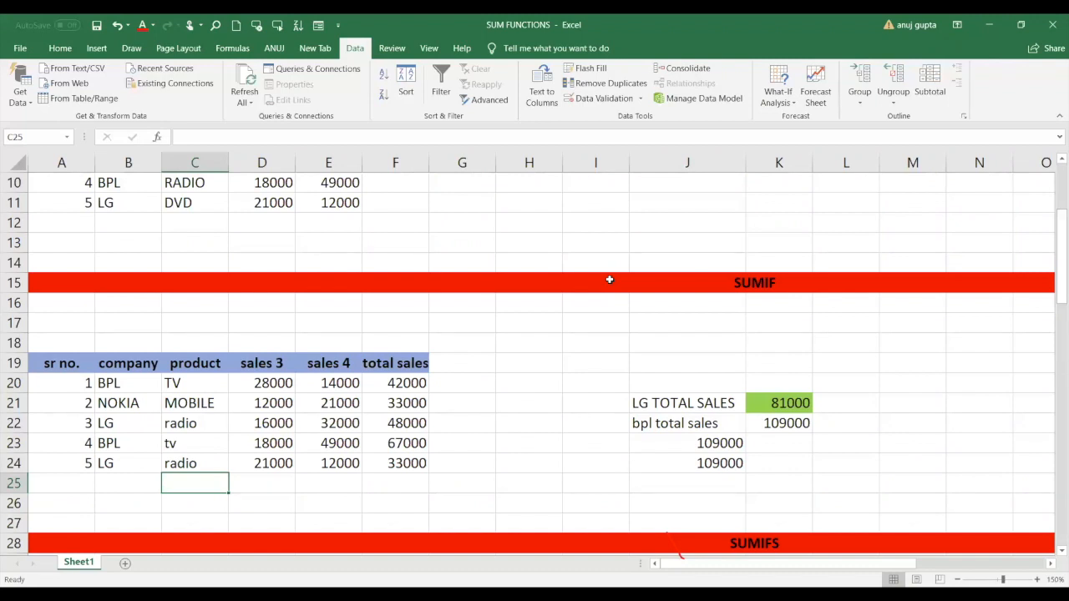
{"action": "left_click", "coordinate": [988, 25]}
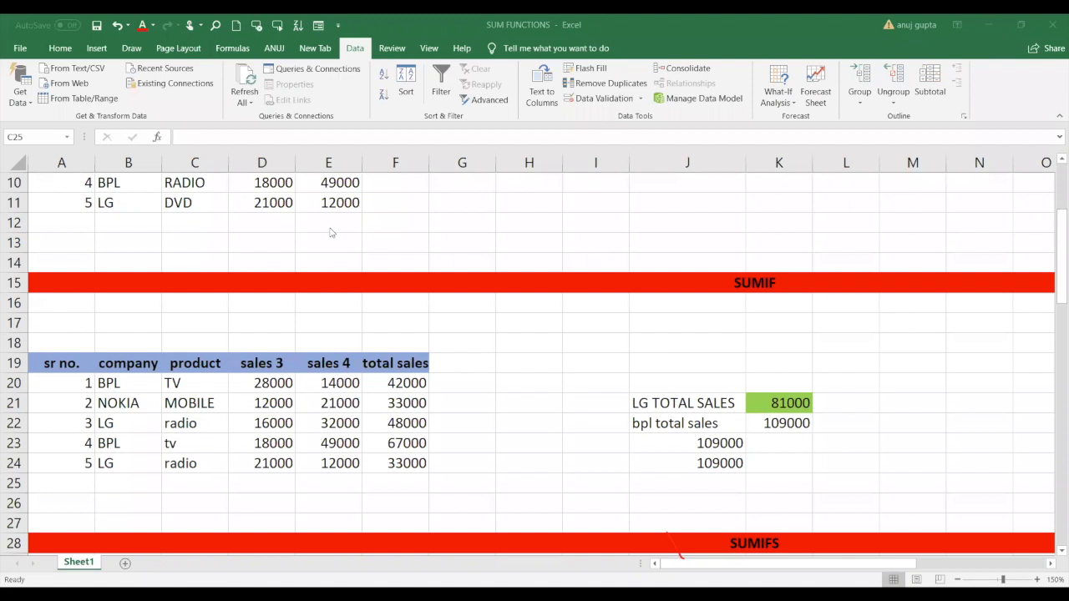
Total the radio sales in J25 with the formula =SUMIF(C20:C24,C22,F20:F24).
{"action": "left_click", "coordinate": [688, 481]}
{"action": "type", "text": "="}
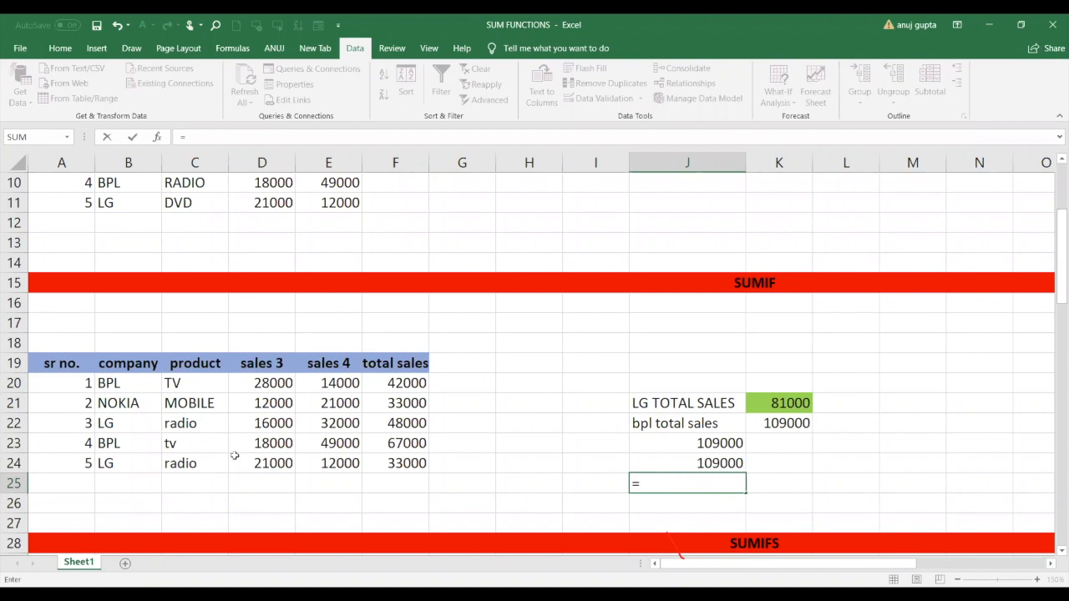
{"action": "type", "text": "SUMIF("}
{"action": "left_click", "coordinate": [195, 386]}
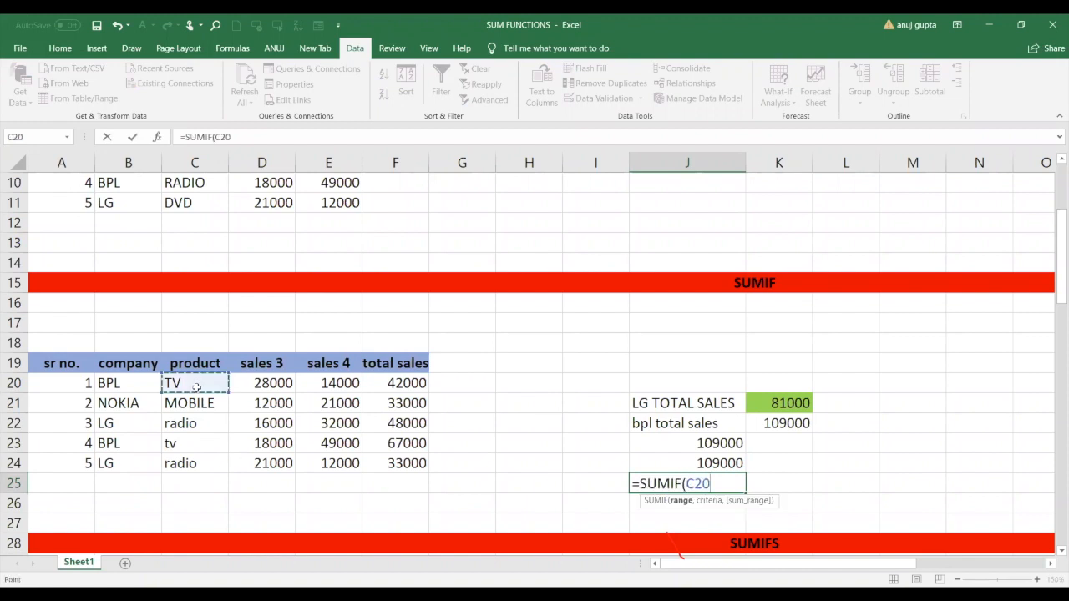
{"action": "left_click", "coordinate": [194, 456], "text": "shift"}
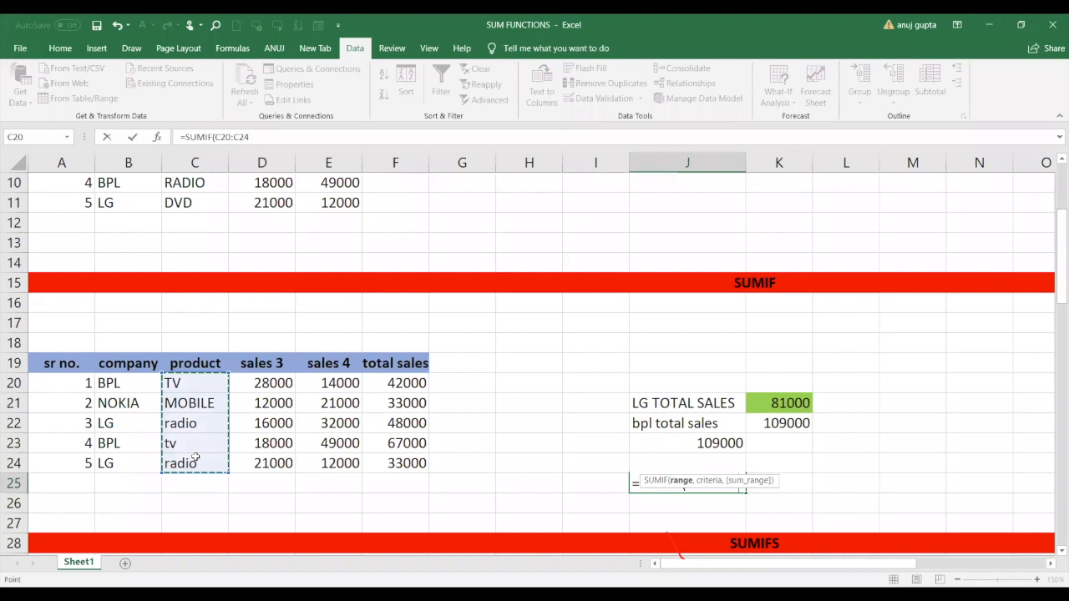
{"action": "type", "text": ","}
{"action": "left_click", "coordinate": [208, 427]}
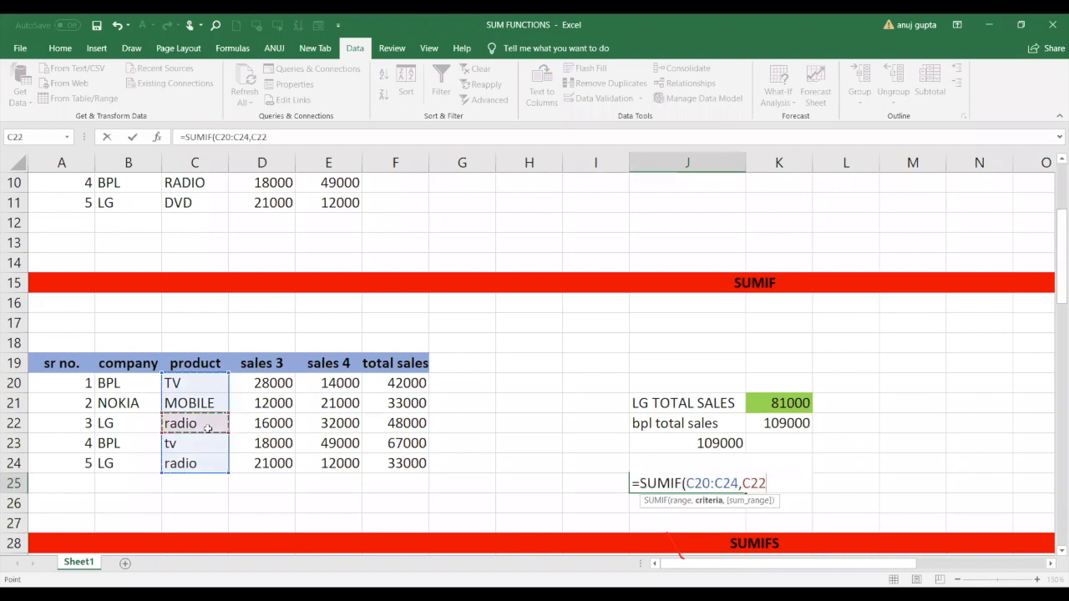
{"action": "type", "text": ","}
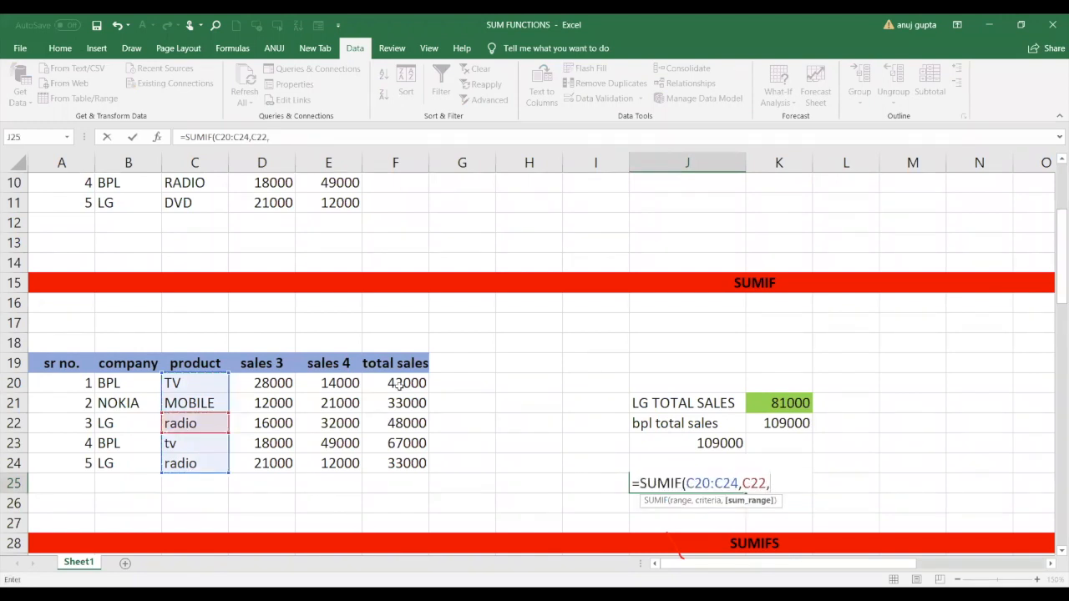
{"action": "left_click_drag", "start_coordinate": [399, 383], "coordinate": [401, 459]}
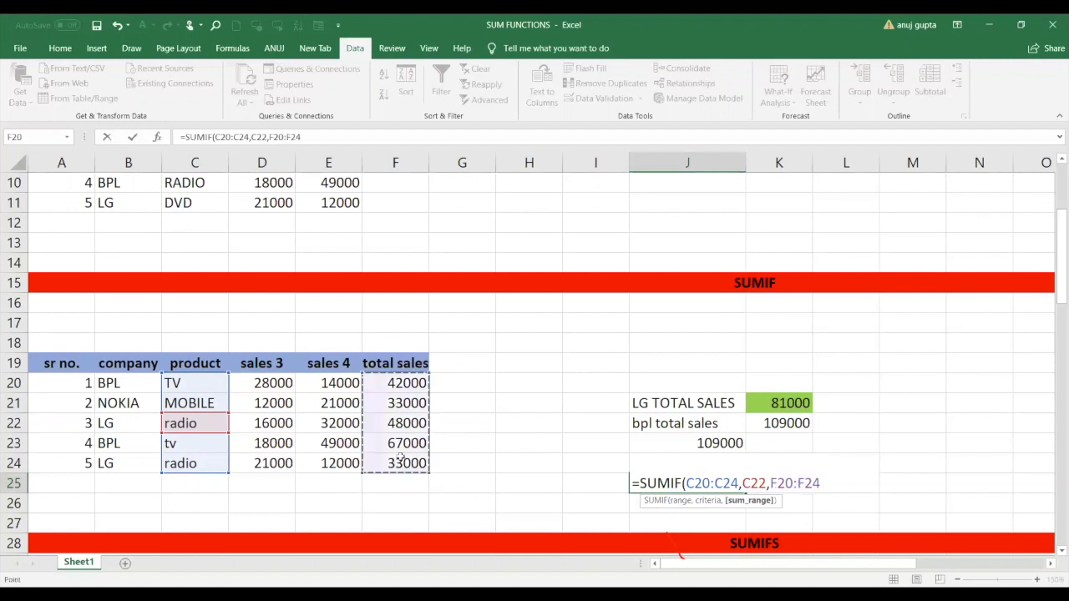
{"action": "key", "text": "Return"}
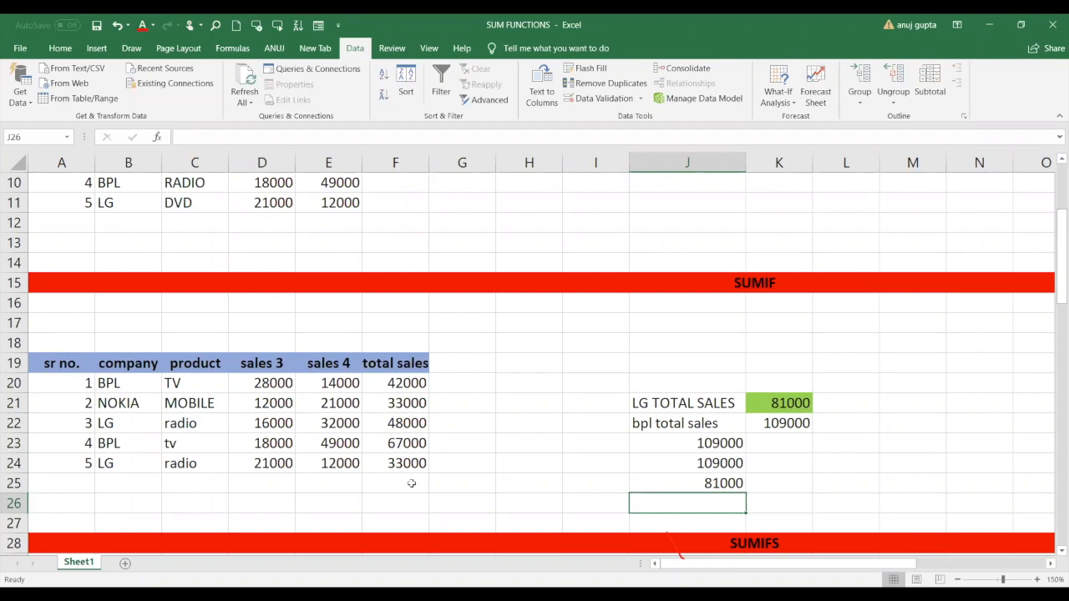
Clear the existing LG TV total sales result in K34 of the SUMIFS section.
{"action": "left_click", "coordinate": [412, 483]}
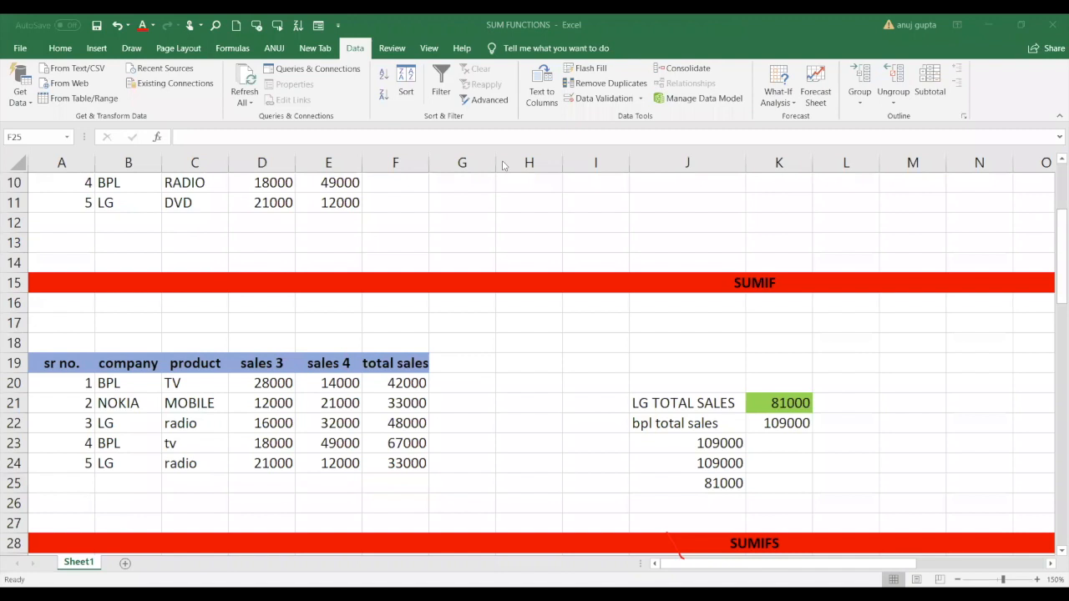
{"action": "key", "text": "Down"}
{"action": "key", "text": "Down"}
{"action": "key", "text": "Down"}
{"action": "key", "text": "Down"}
{"action": "key", "text": "Down"}
{"action": "key", "text": "Down"}
{"action": "key", "text": "Down"}
{"action": "key", "text": "Down"}
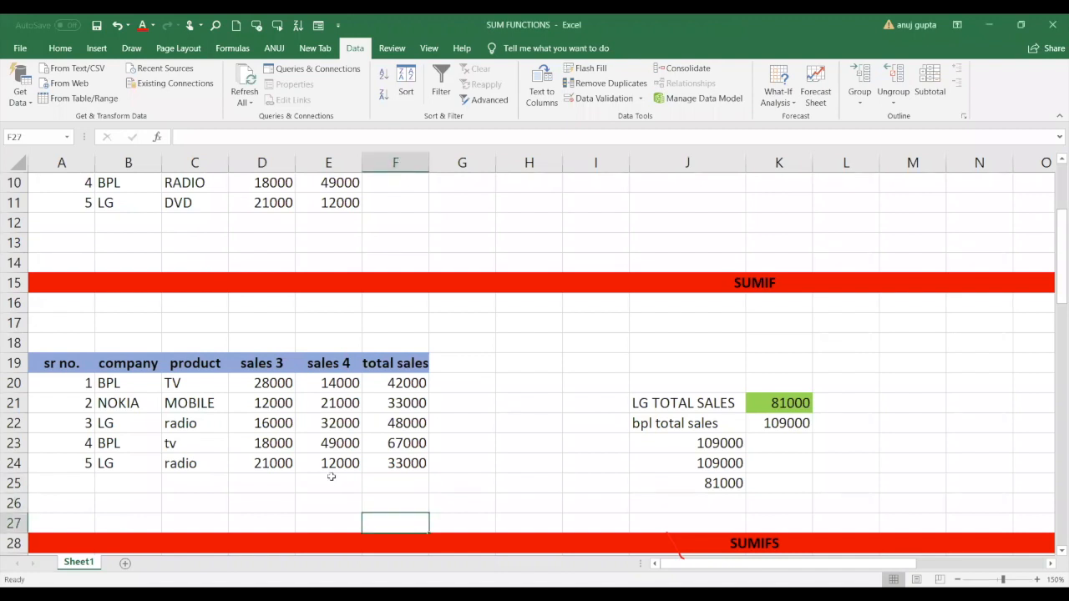
{"action": "key", "text": "Down"}
{"action": "key", "text": "Down"}
{"action": "key", "text": "Down"}
{"action": "key", "text": "Down"}
{"action": "key", "text": "Down"}
{"action": "key", "text": "Down"}
{"action": "key", "text": "Down"}
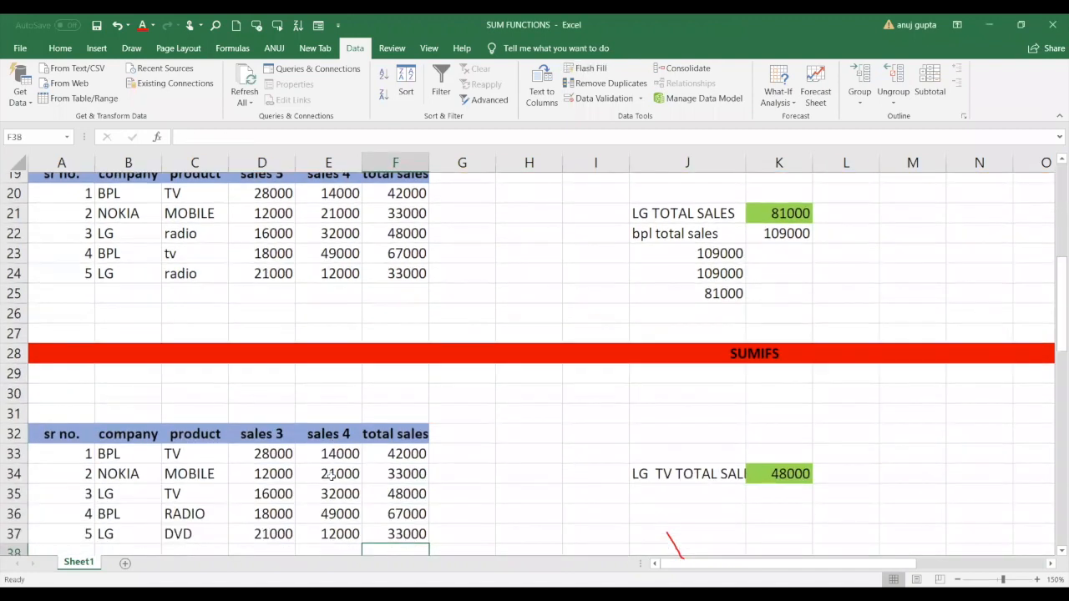
{"action": "key", "text": "Up"}
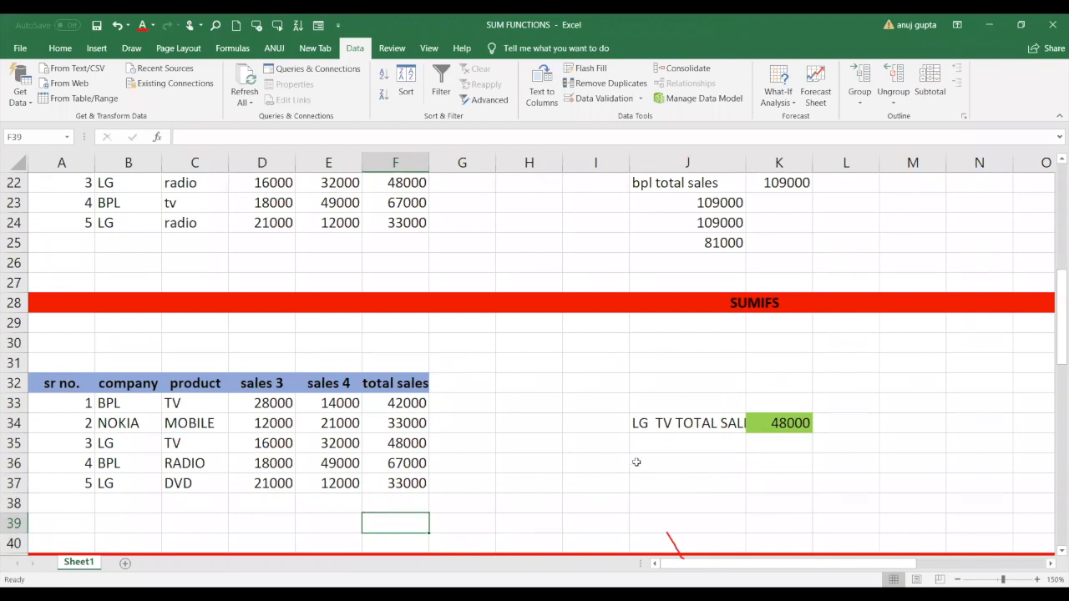
{"action": "left_click", "coordinate": [755, 426]}
{"action": "key", "text": "Delete"}
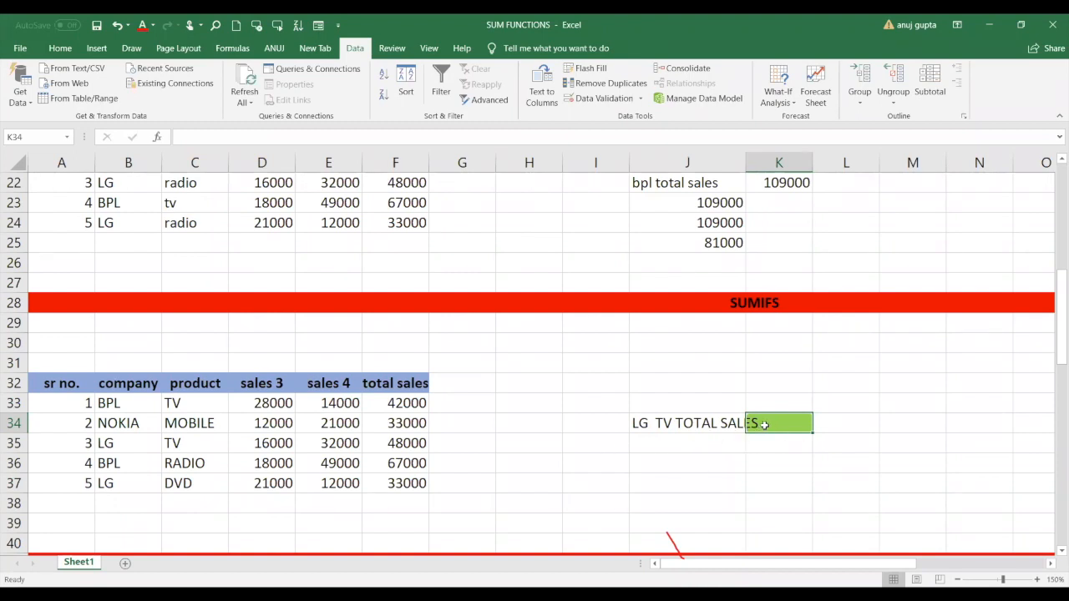
Start a SUMIFS formula in K34 with sum range F33:F37 and company range B33:B37 matching LG in B35.
{"action": "type", "text": "="}
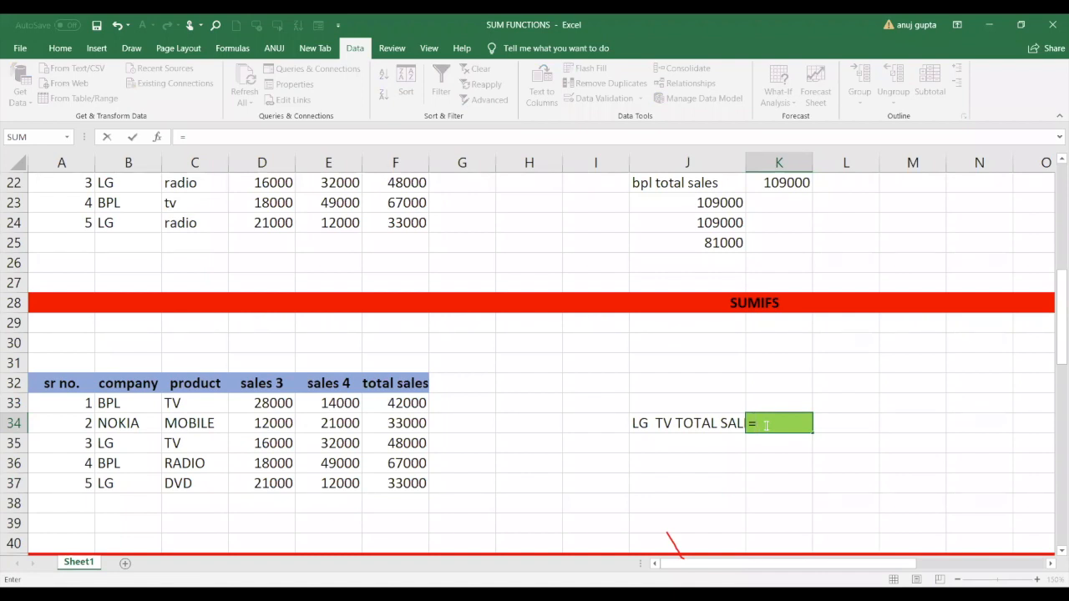
{"action": "type", "text": "SUMIFS("}
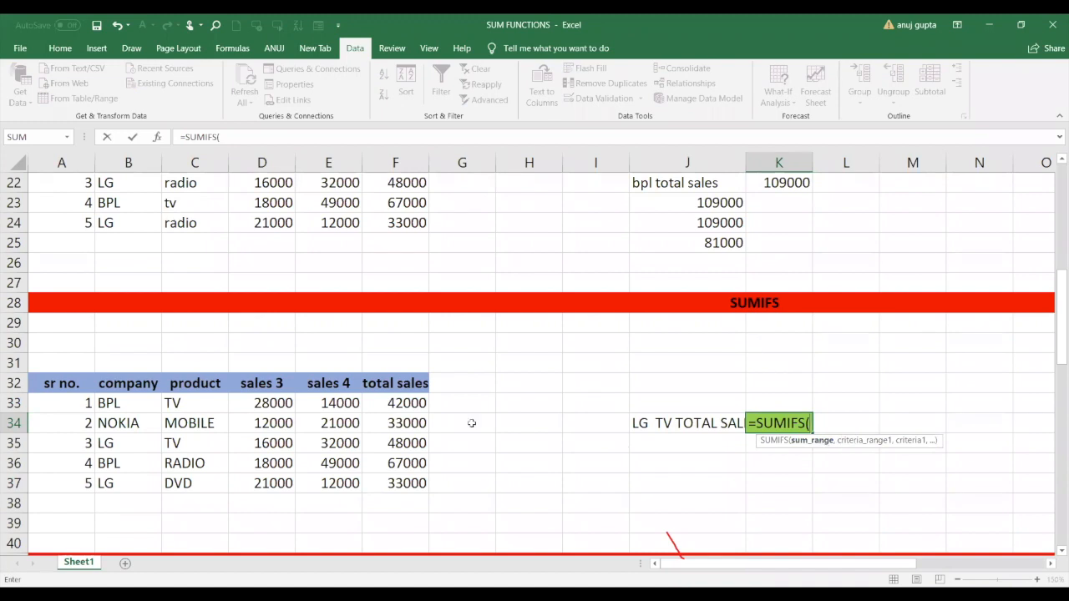
{"action": "left_click", "coordinate": [412, 404]}
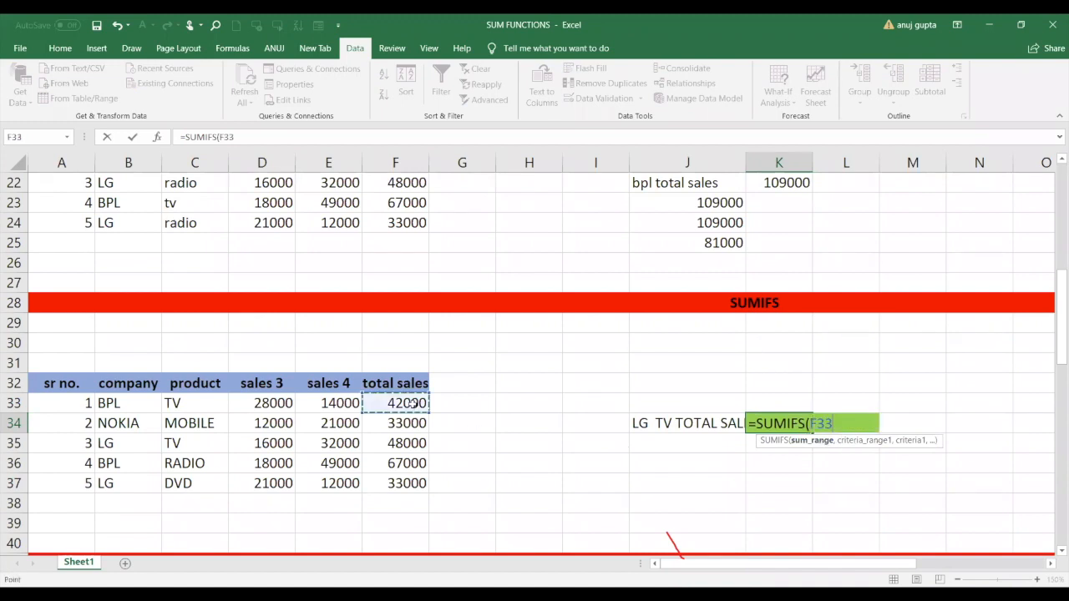
{"action": "left_click_drag", "start_coordinate": [412, 404], "coordinate": [412, 483]}
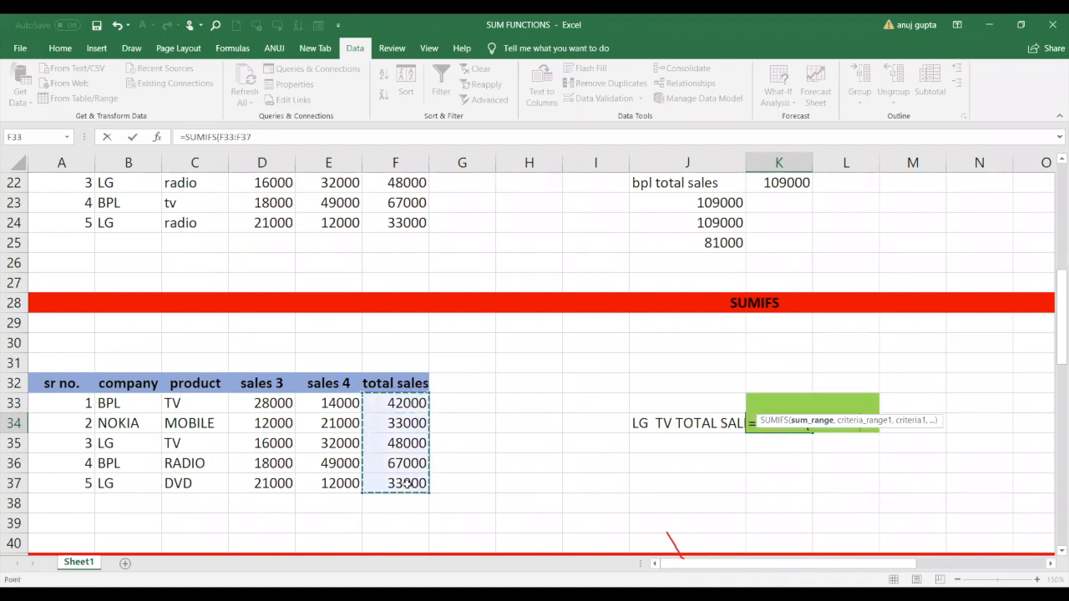
{"action": "type", "text": ","}
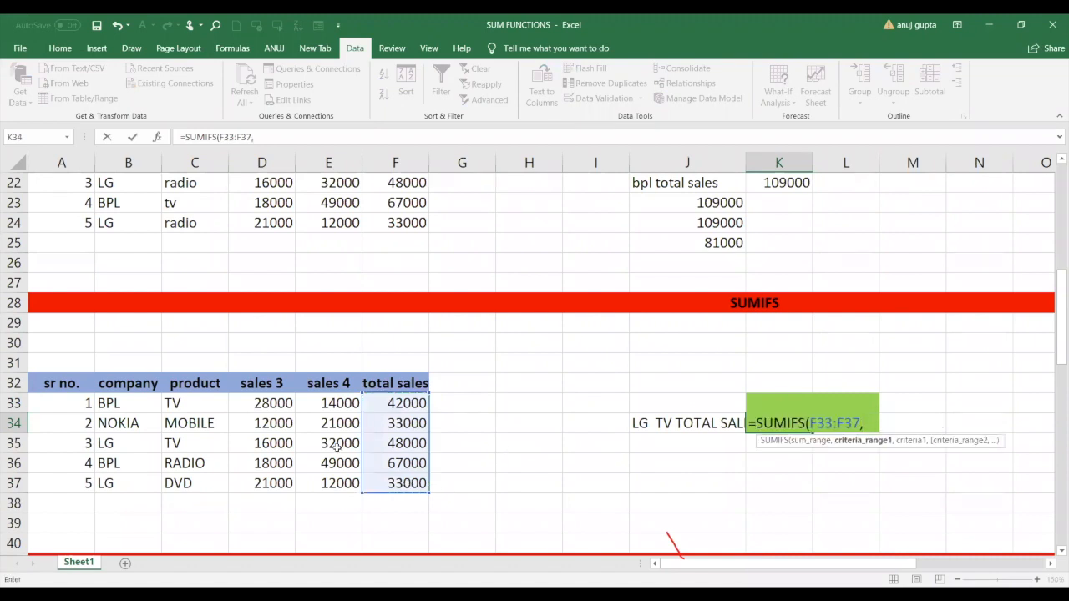
{"action": "left_click", "coordinate": [130, 404]}
{"action": "left_click_drag", "start_coordinate": [130, 404], "coordinate": [133, 476]}
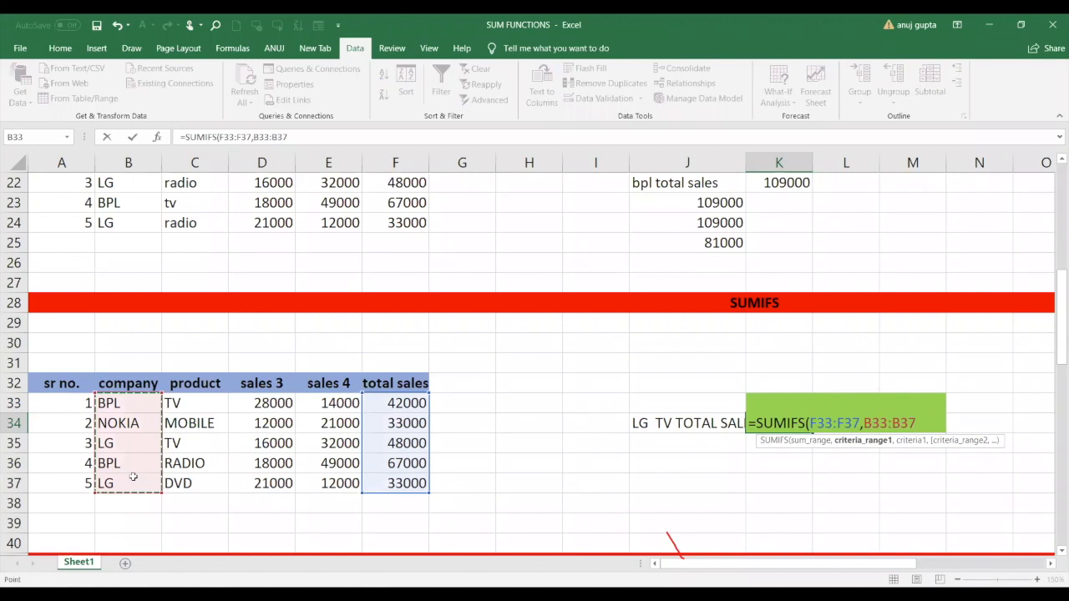
{"action": "type", "text": ","}
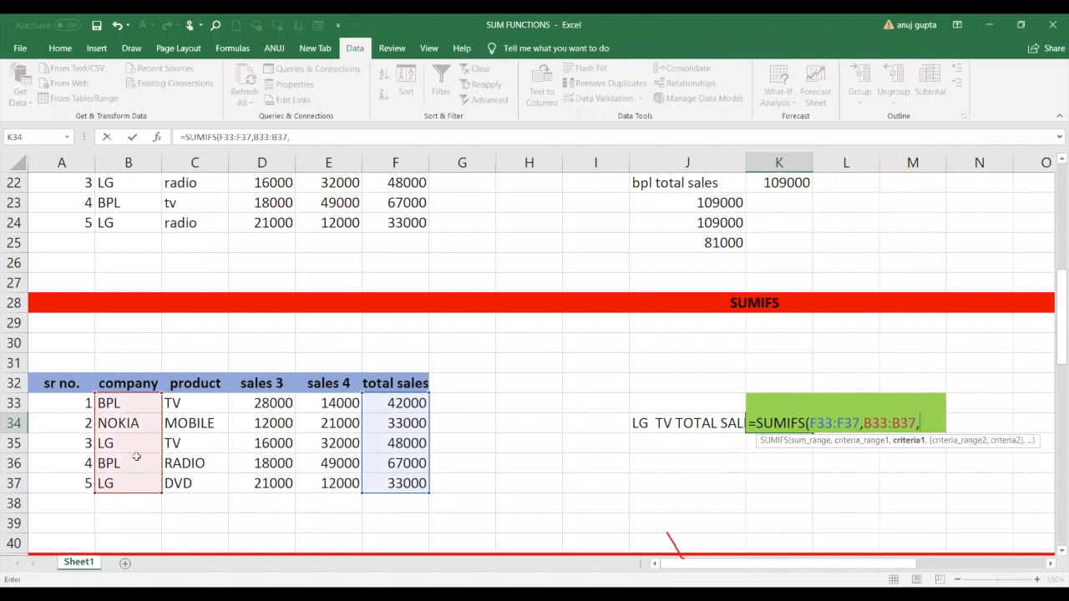
{"action": "left_click", "coordinate": [144, 449]}
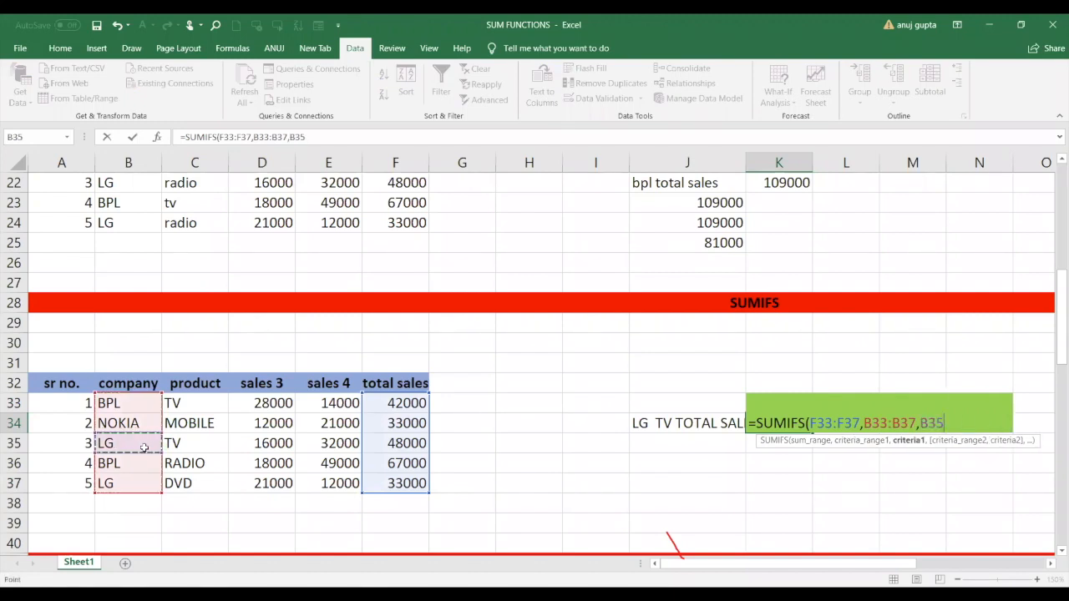
{"action": "type", "text": ","}
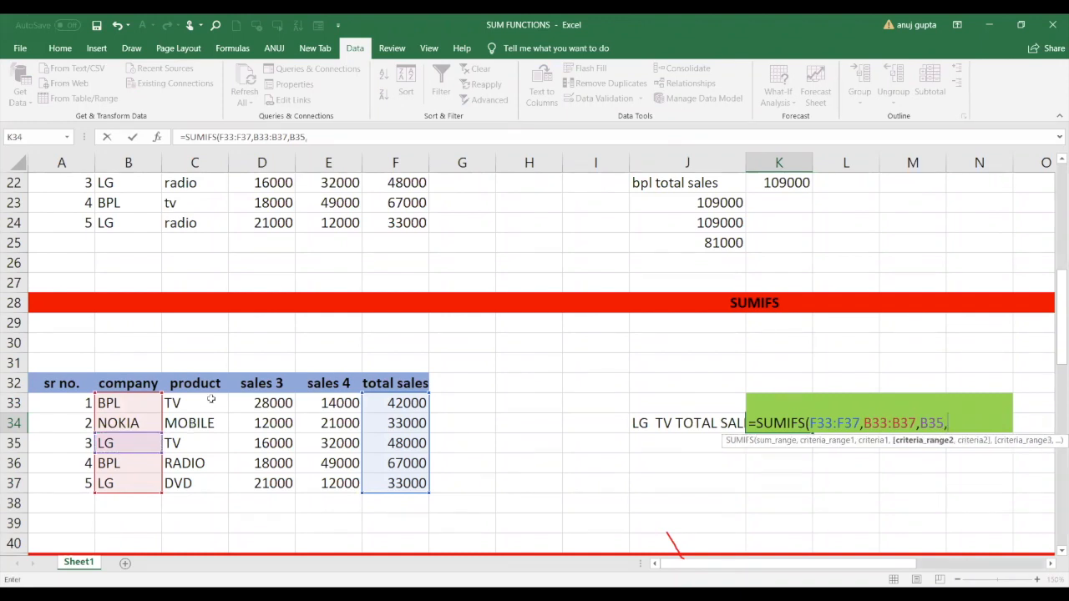
Complete K34's SUMIFS formula with product range C33:C37 matching TV in C35.
{"action": "left_click_drag", "start_coordinate": [212, 400], "coordinate": [209, 482]}
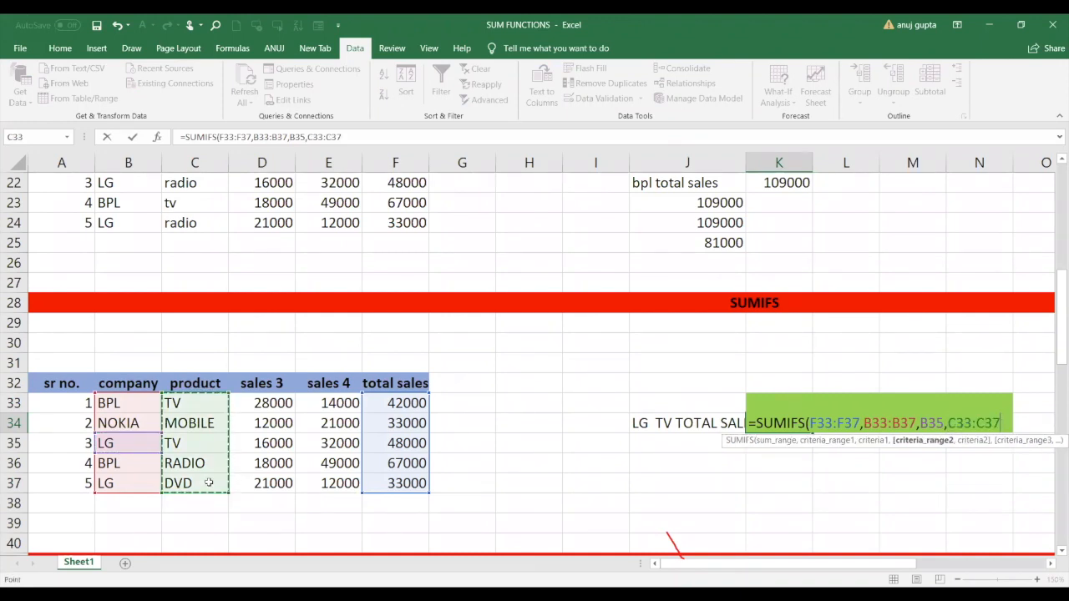
{"action": "type", "text": ","}
{"action": "left_click", "coordinate": [201, 443]}
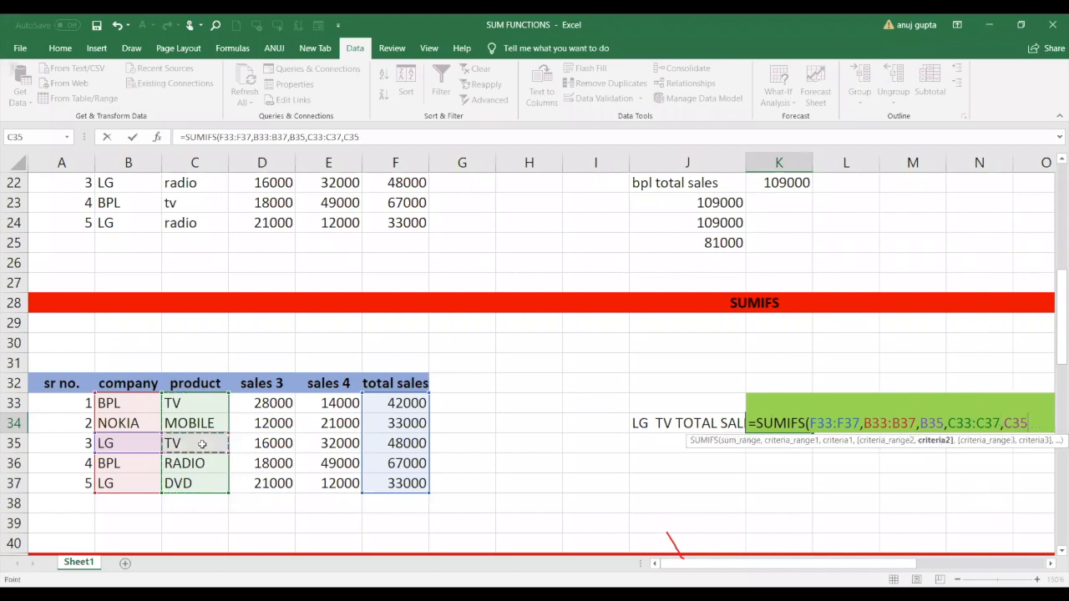
{"action": "type", "text": ")"}
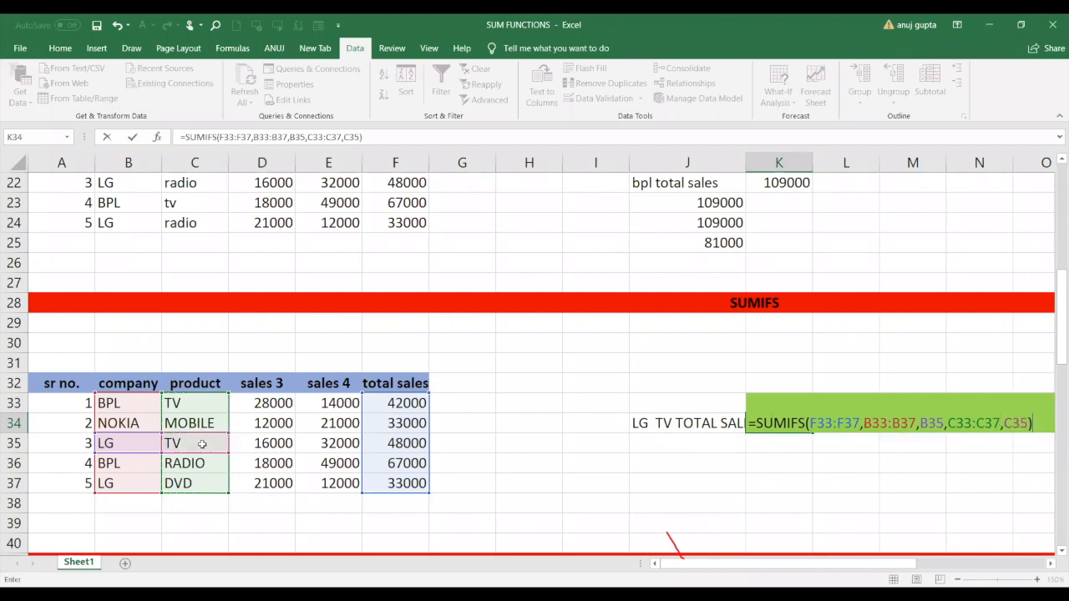
{"action": "key", "text": "Return"}
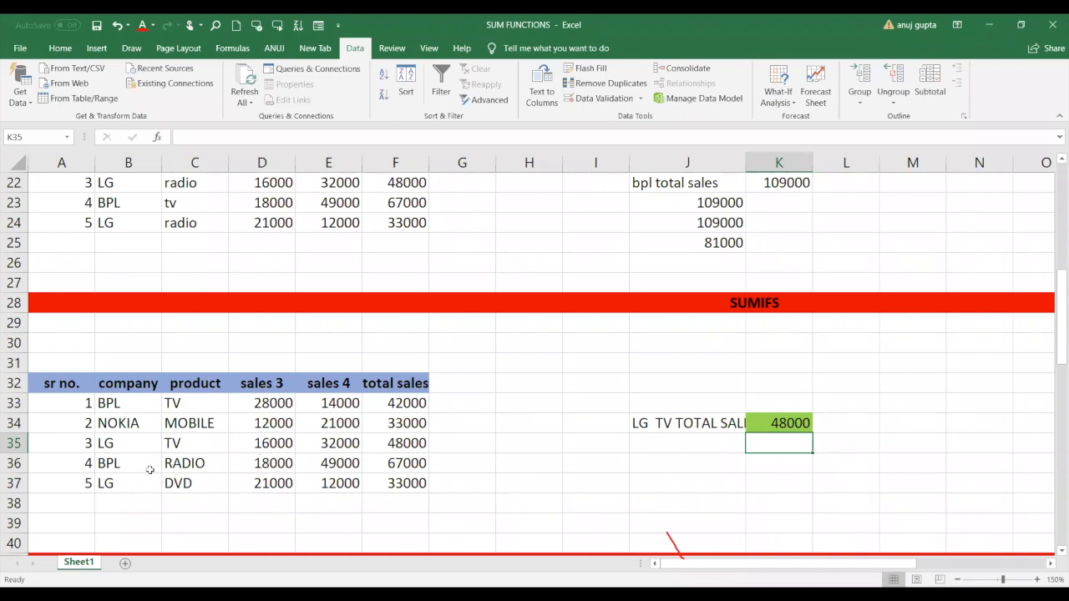
Change the product in C37 of the SUMIFS table to tv.
{"action": "left_click", "coordinate": [189, 486]}
{"action": "type", "text": "tv"}
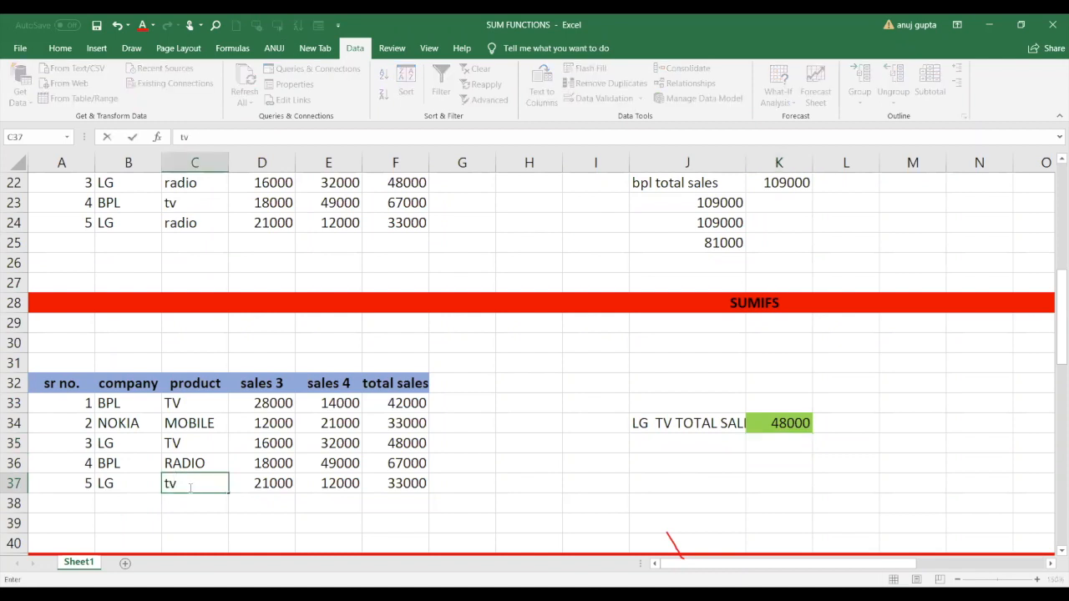
{"action": "key", "text": "Return"}
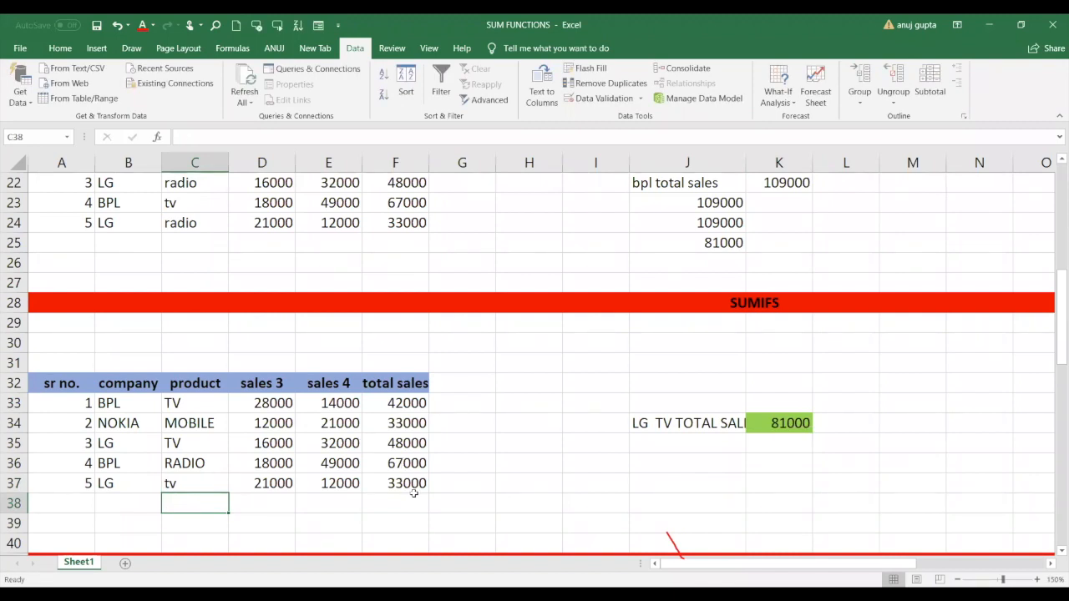
Change the company in B33 of the SUMIFS table to lg.
{"action": "left_click", "coordinate": [124, 404]}
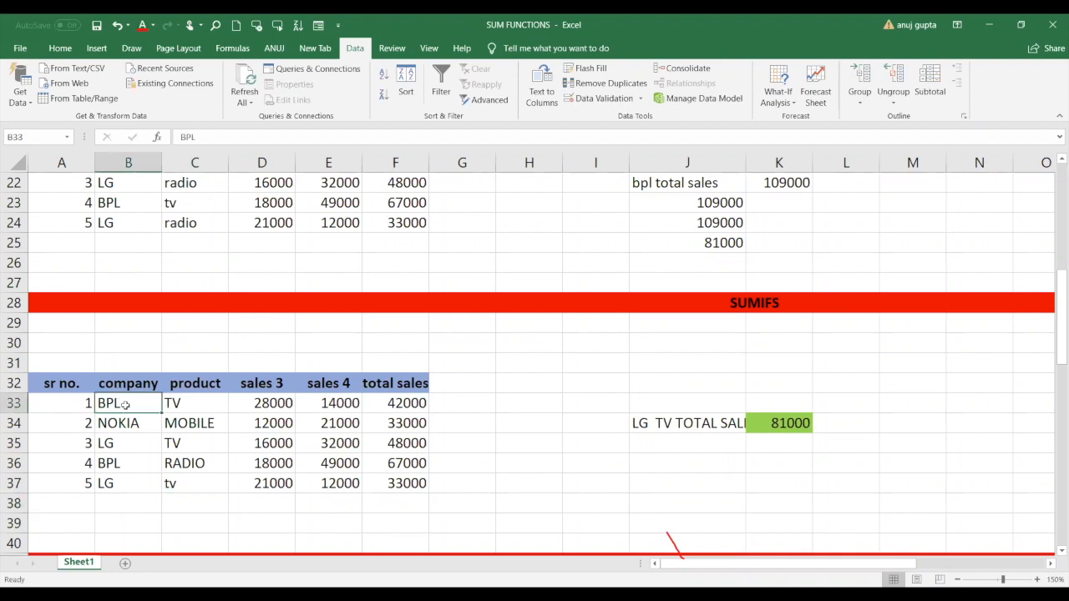
{"action": "type", "text": "lg"}
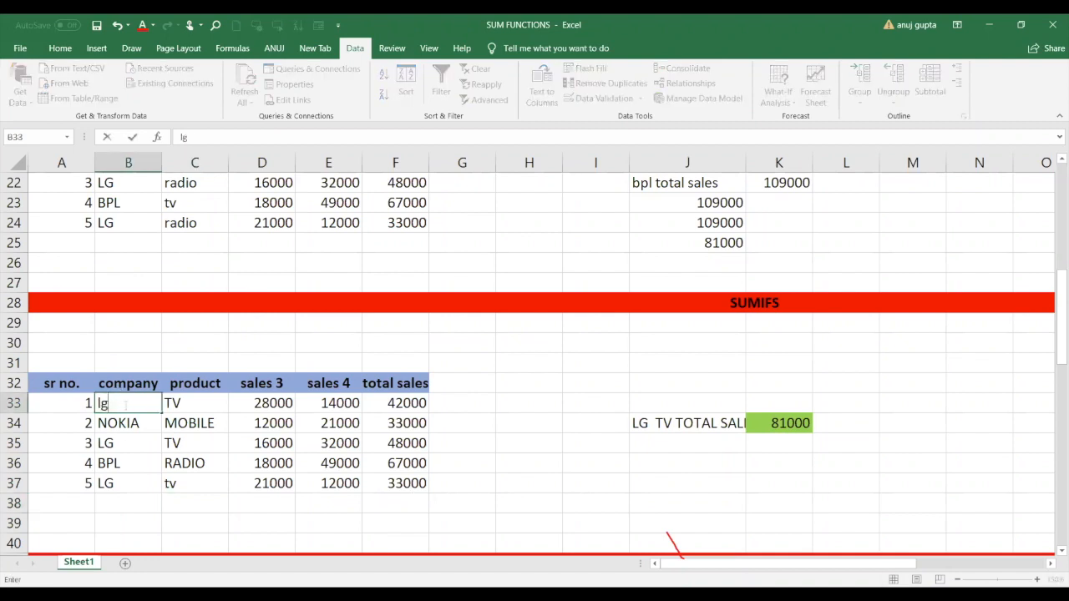
{"action": "key", "text": "Return"}
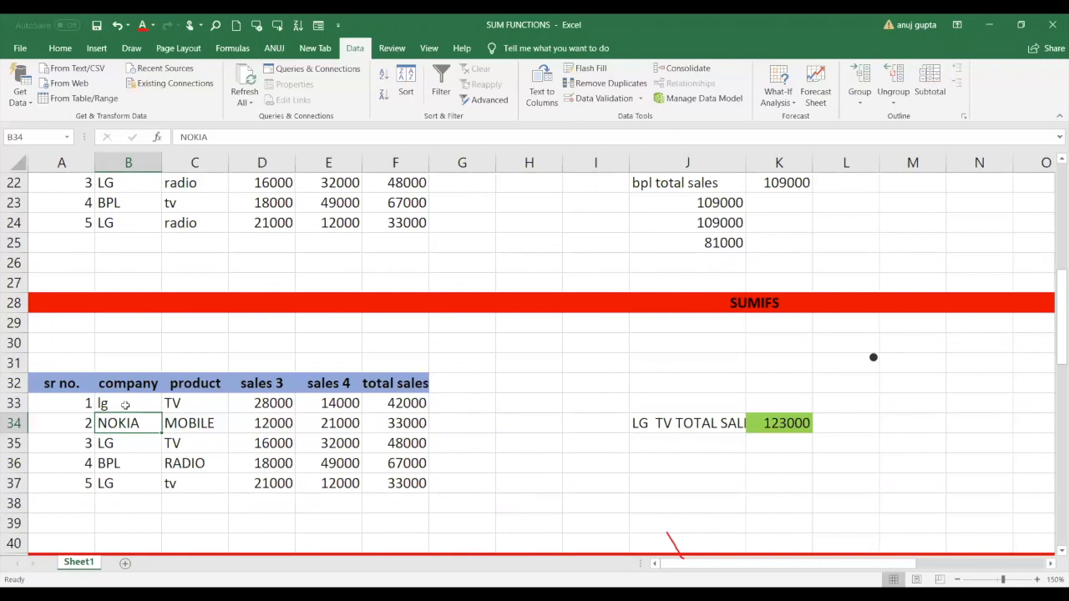
Go down to the quantity and sales table in rows 45 to 50, below the second SUMIFS heading.
{"action": "left_click", "coordinate": [317, 537]}
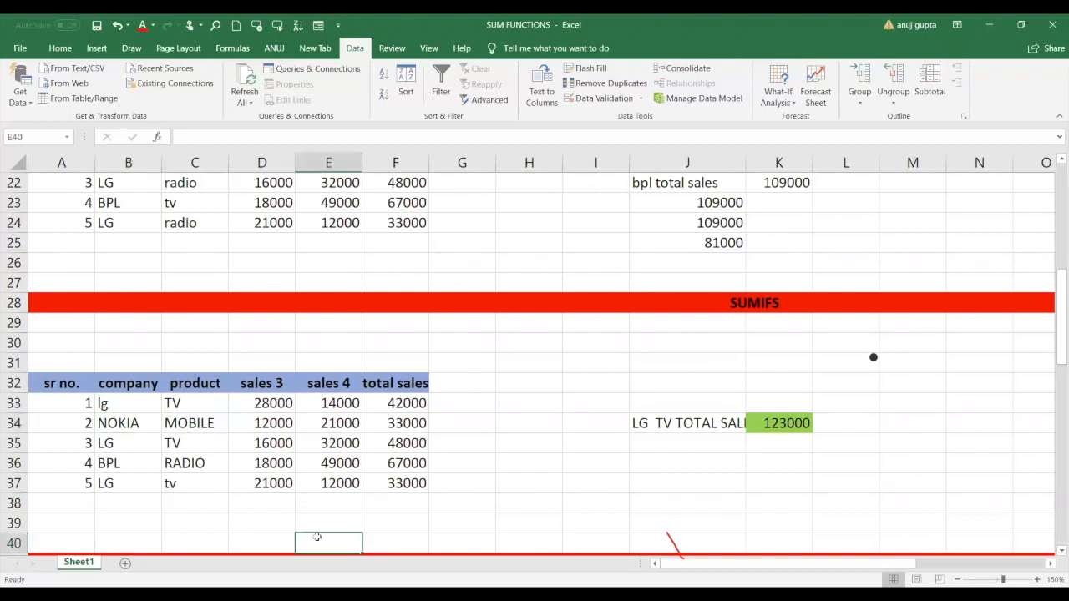
{"action": "key", "text": "Down"}
{"action": "key", "text": "Down"}
{"action": "key", "text": "Down"}
{"action": "key", "text": "Down"}
{"action": "key", "text": "Down"}
{"action": "key", "text": "Down"}
{"action": "key", "text": "Down"}
{"action": "key", "text": "Down"}
{"action": "key", "text": "Down"}
{"action": "key", "text": "Down"}
{"action": "key", "text": "Down"}
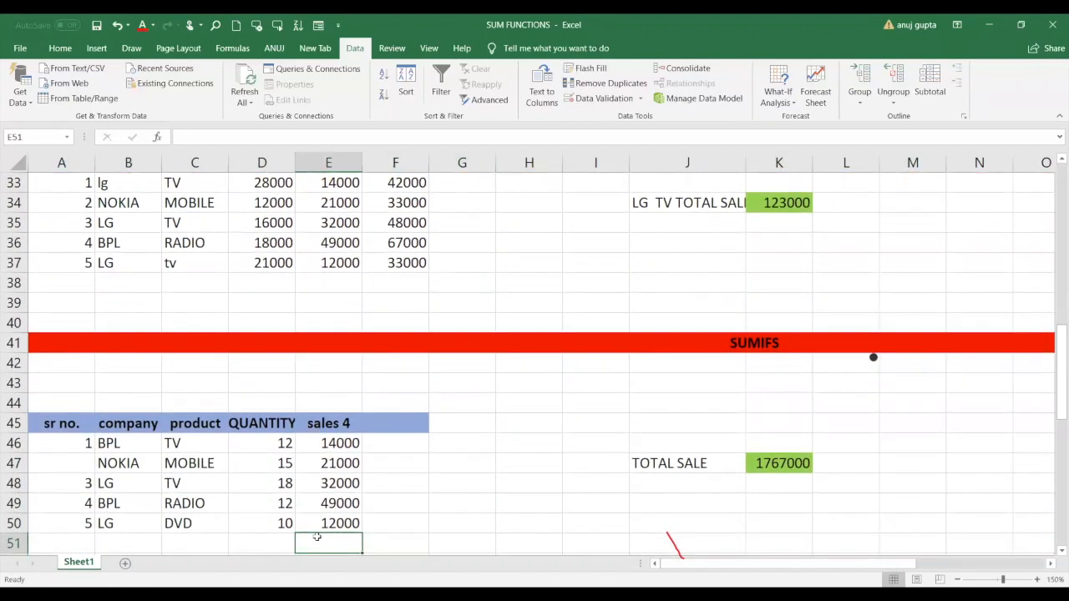
{"action": "key", "text": "Down"}
{"action": "key", "text": "Up"}
{"action": "key", "text": "Up"}
{"action": "key", "text": "Up"}
{"action": "key", "text": "Up"}
{"action": "key", "text": "Up"}
{"action": "key", "text": "Up"}
{"action": "key", "text": "Down"}
{"action": "key", "text": "Down"}
{"action": "key", "text": "Down"}
{"action": "key", "text": "Down"}
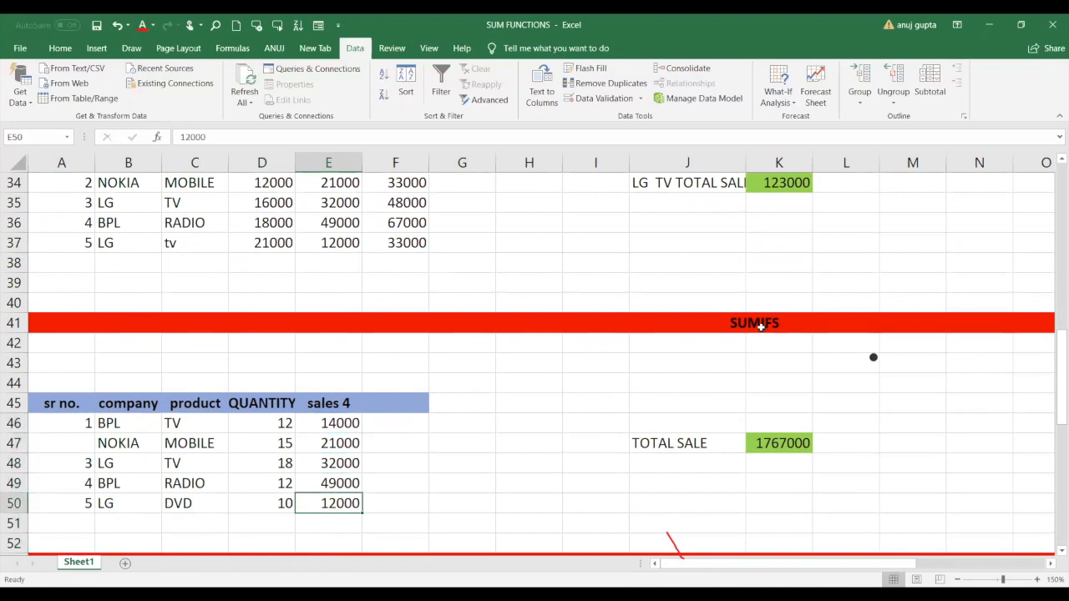
Examine the heading in row 41, the TOTAL SALE formula in K47 and the table in A45:F50.
{"action": "left_click", "coordinate": [761, 326]}
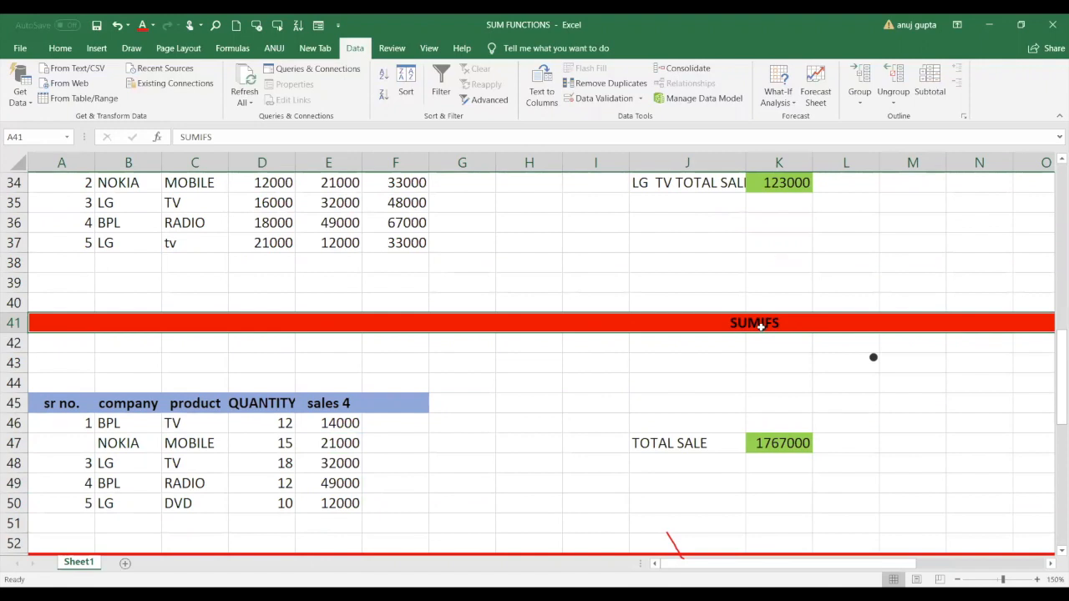
{"action": "left_click", "coordinate": [761, 435]}
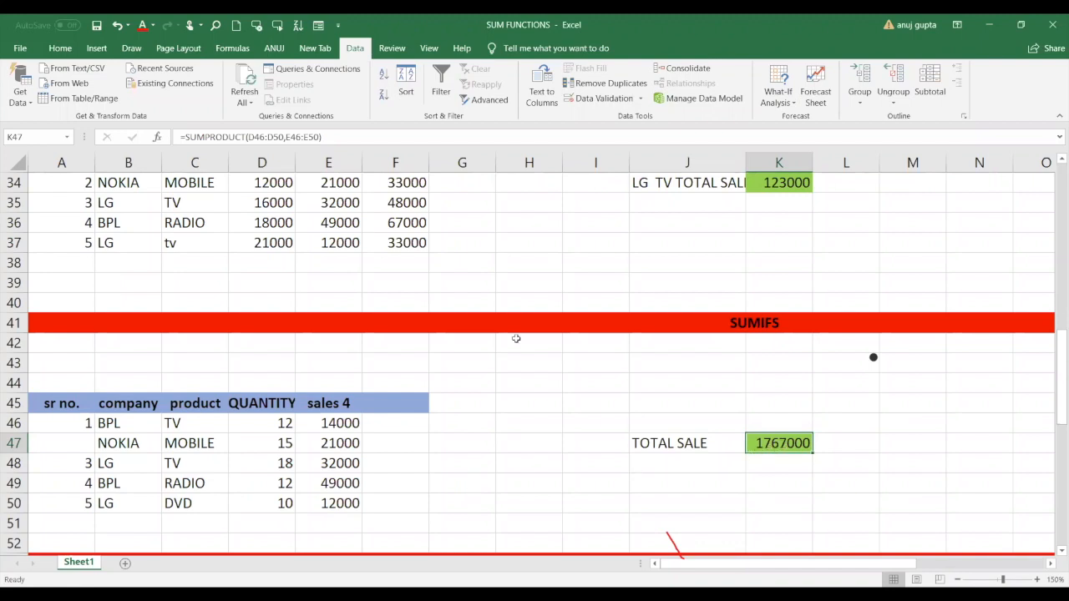
{"action": "left_click", "coordinate": [68, 397]}
{"action": "left_click_drag", "start_coordinate": [69, 398], "coordinate": [390, 509]}
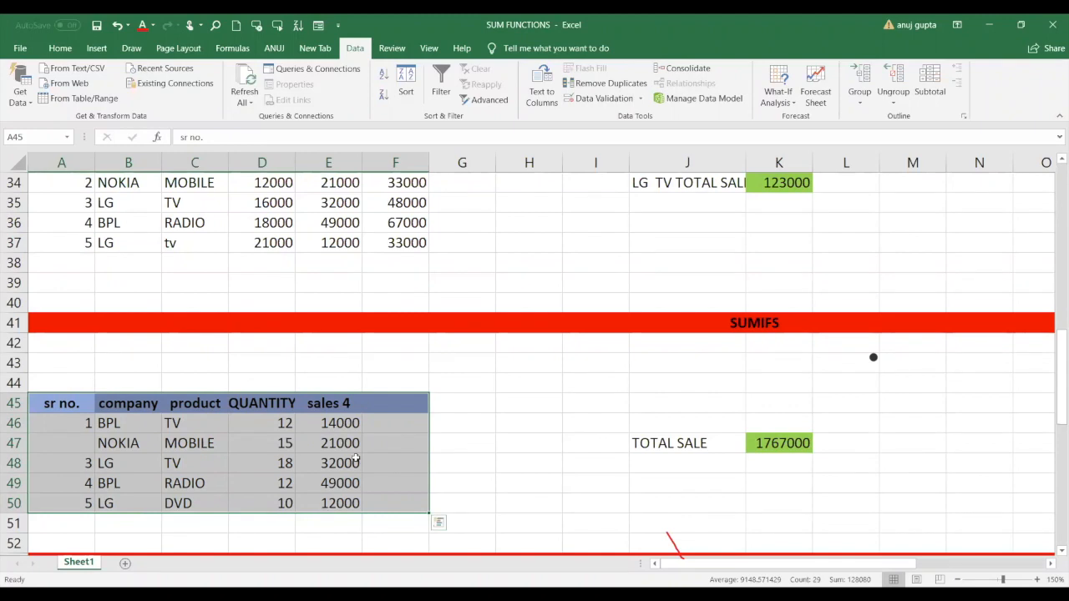
{"action": "left_click", "coordinate": [463, 400]}
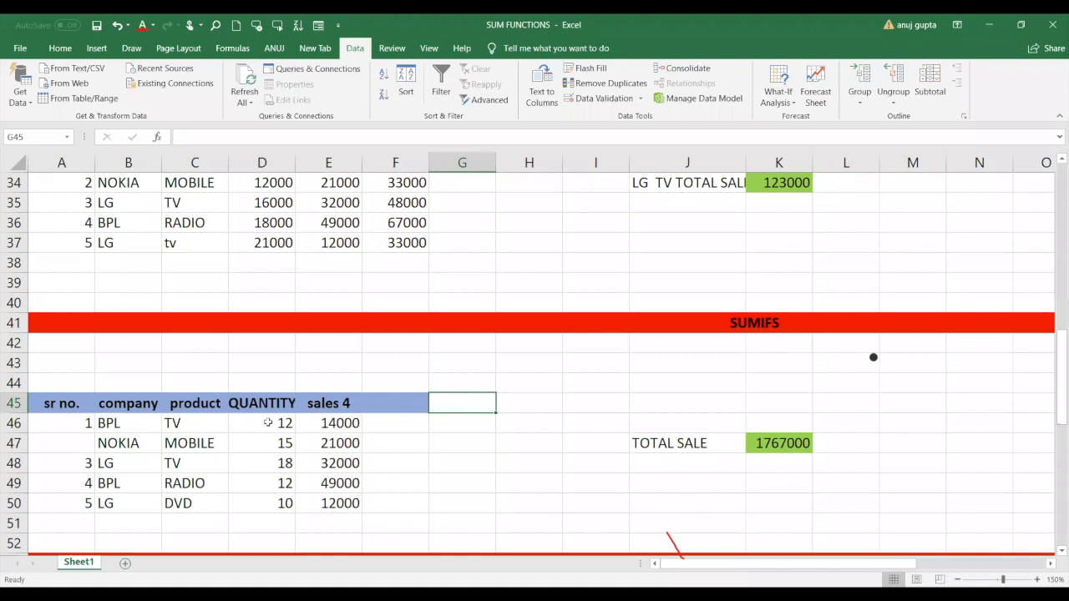
Multiply quantity by sales in F46 with =D46*E46 and fill the formula down through F50.
{"action": "left_click", "coordinate": [391, 424]}
{"action": "type", "text": "="}
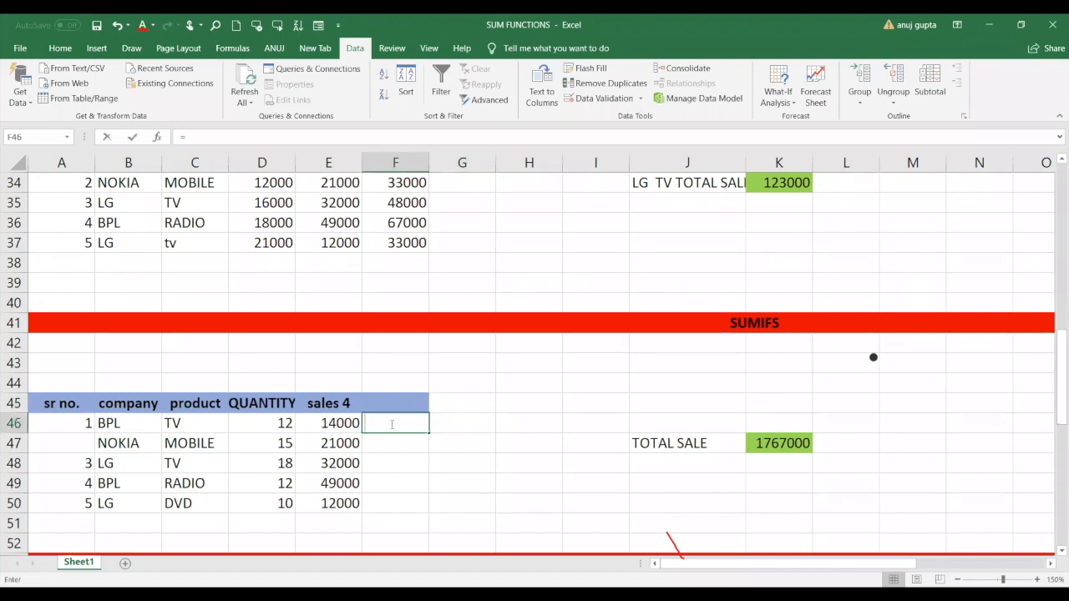
{"action": "left_click", "coordinate": [285, 424]}
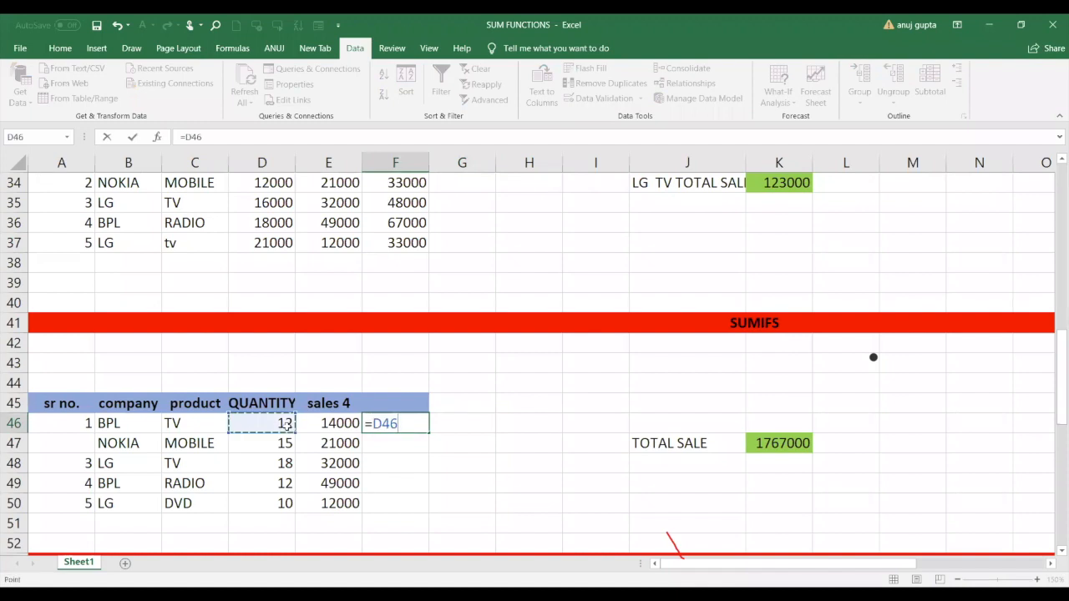
{"action": "type", "text": "*"}
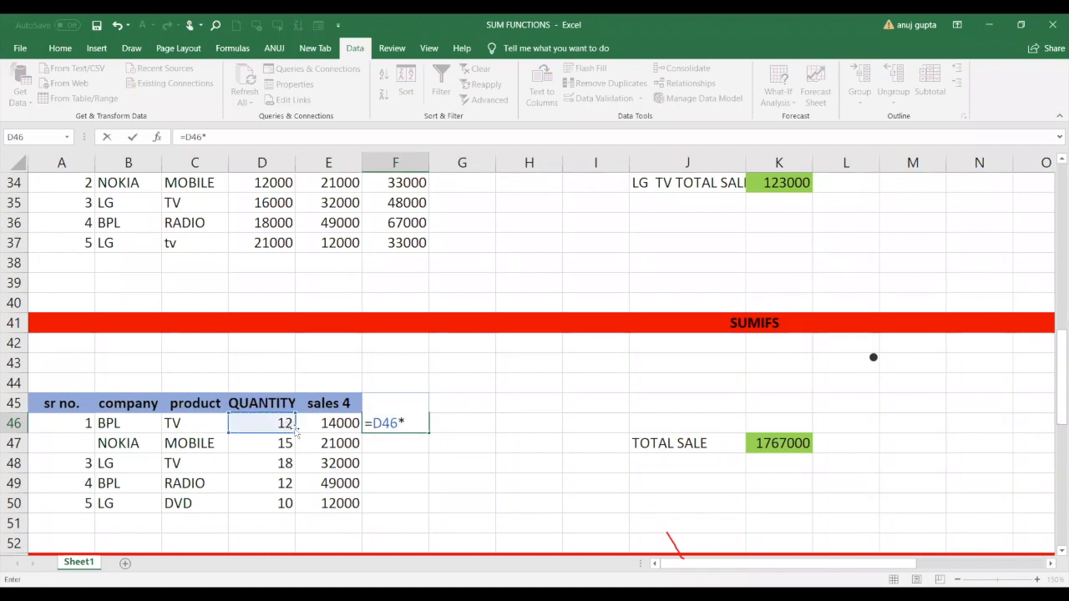
{"action": "left_click", "coordinate": [336, 426]}
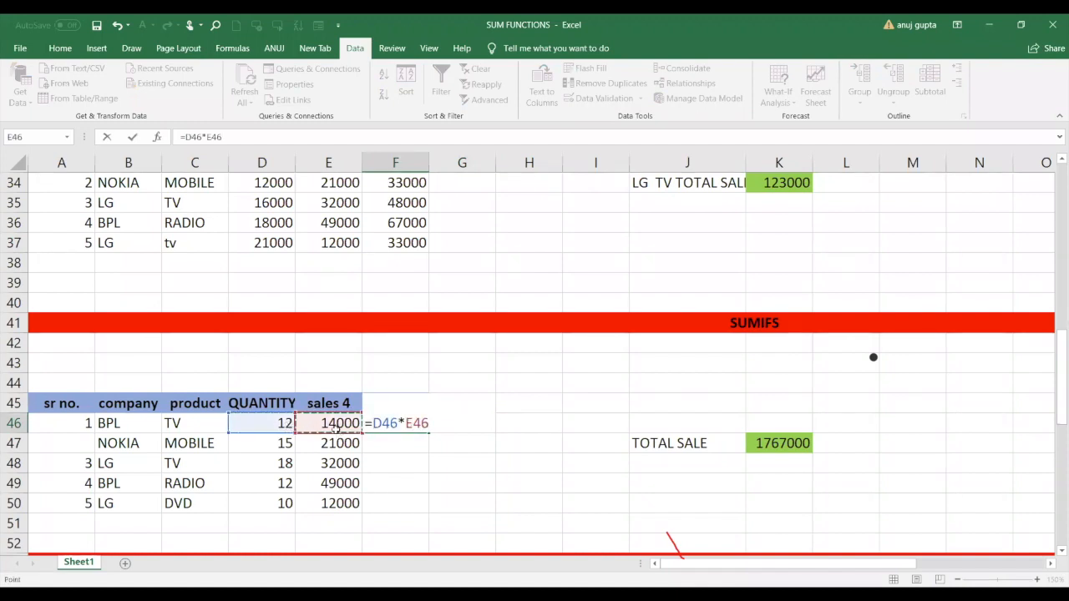
{"action": "key", "text": "Return"}
{"action": "left_click", "coordinate": [399, 424]}
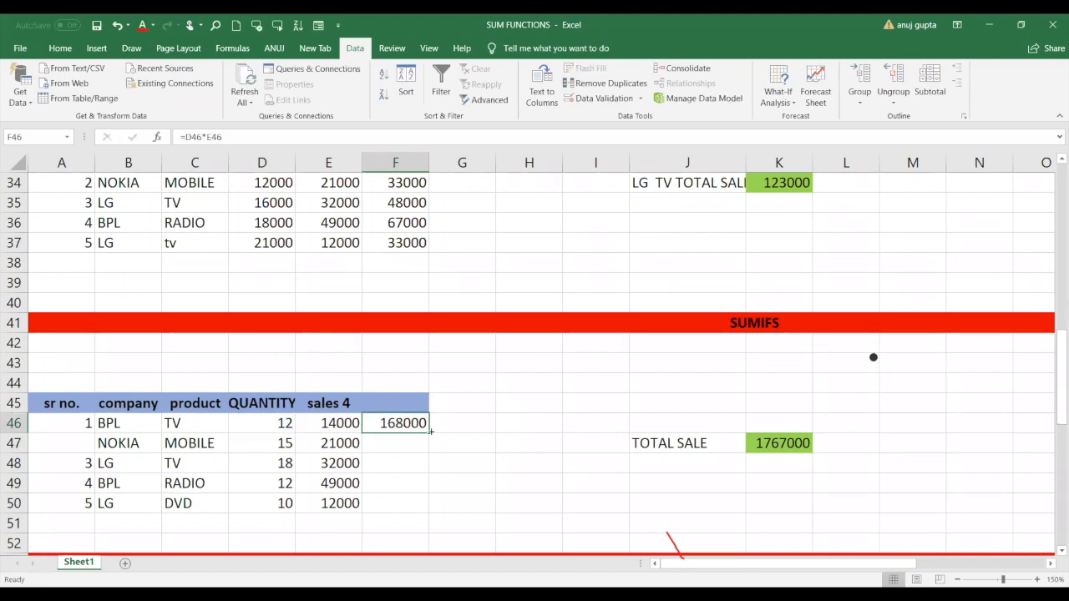
{"action": "double_click", "coordinate": [427, 432]}
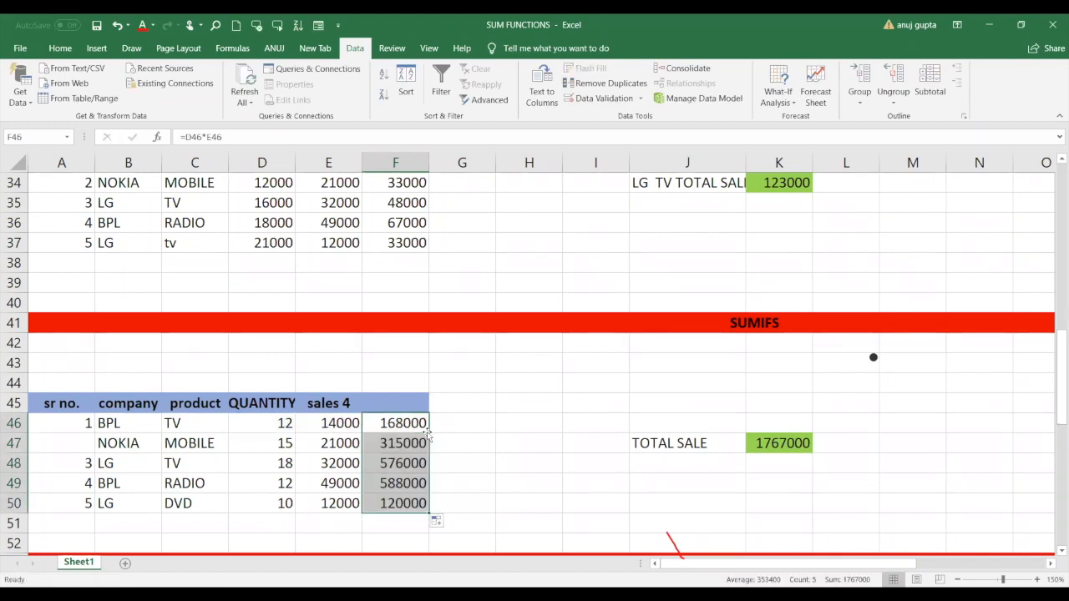
{"action": "left_click_drag", "start_coordinate": [404, 422], "coordinate": [396, 516]}
{"action": "left_click", "coordinate": [397, 519]}
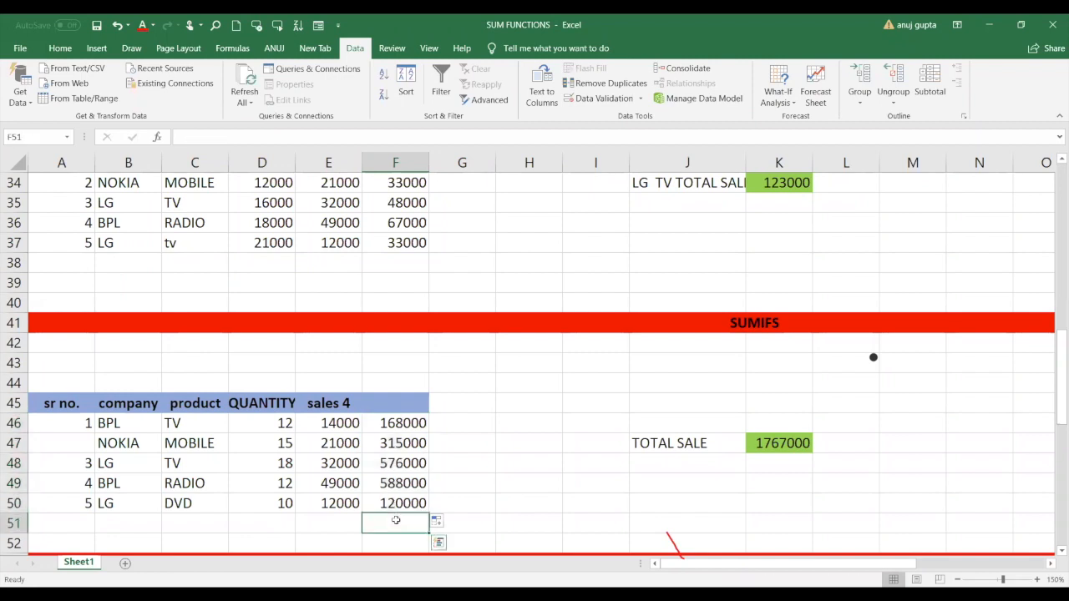
{"action": "type", "text": "=sum"}
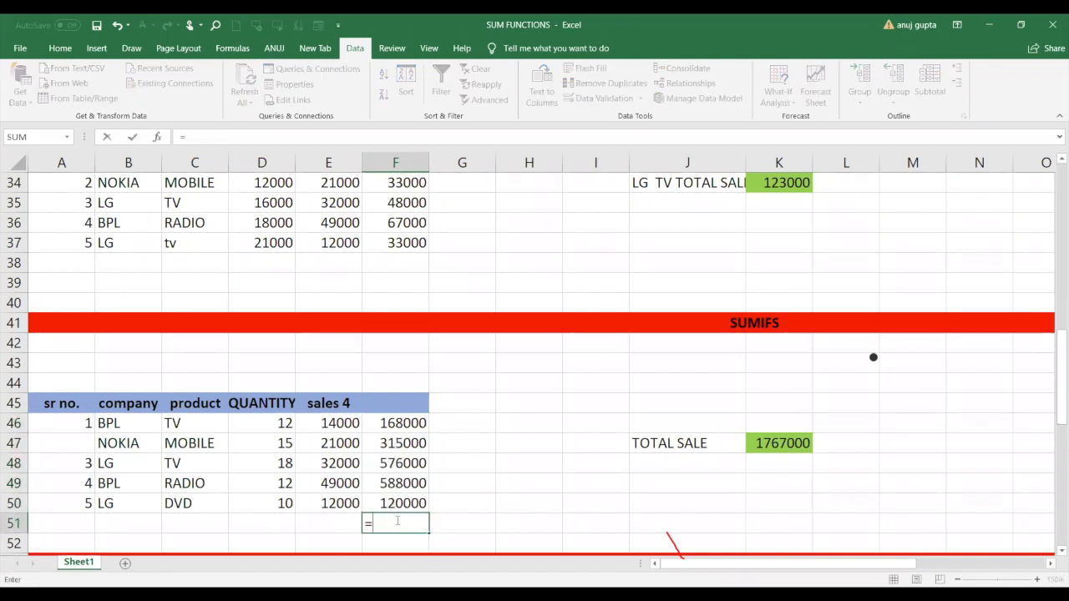
{"action": "key", "text": "Escape"}
{"action": "key", "text": "Tab"}
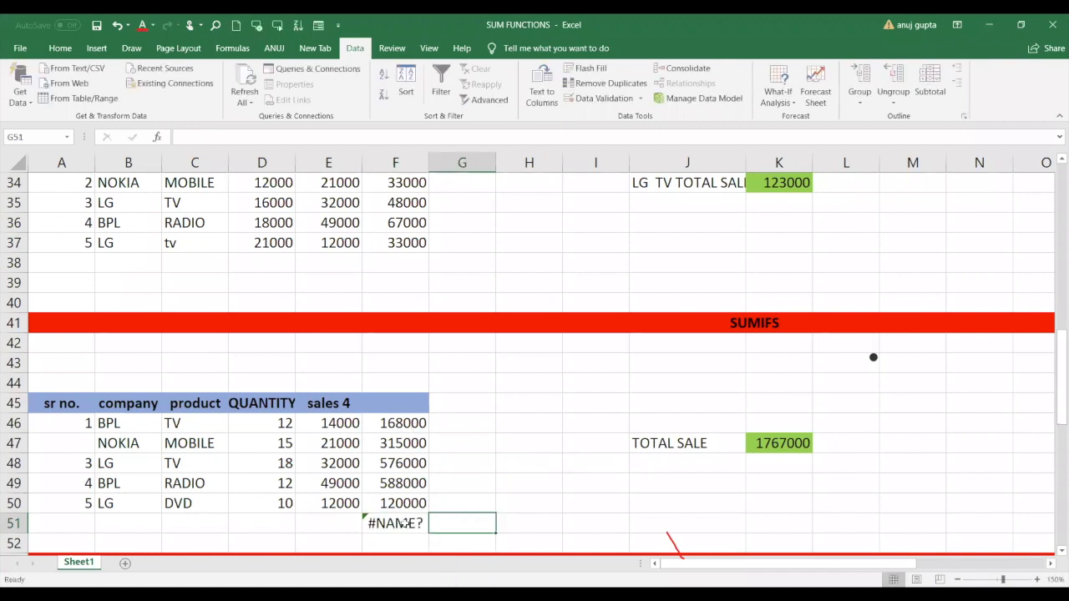
Total the row products in F51 with a SUM formula over F46:F50.
{"action": "left_click", "coordinate": [403, 522]}
{"action": "type", "text": "="}
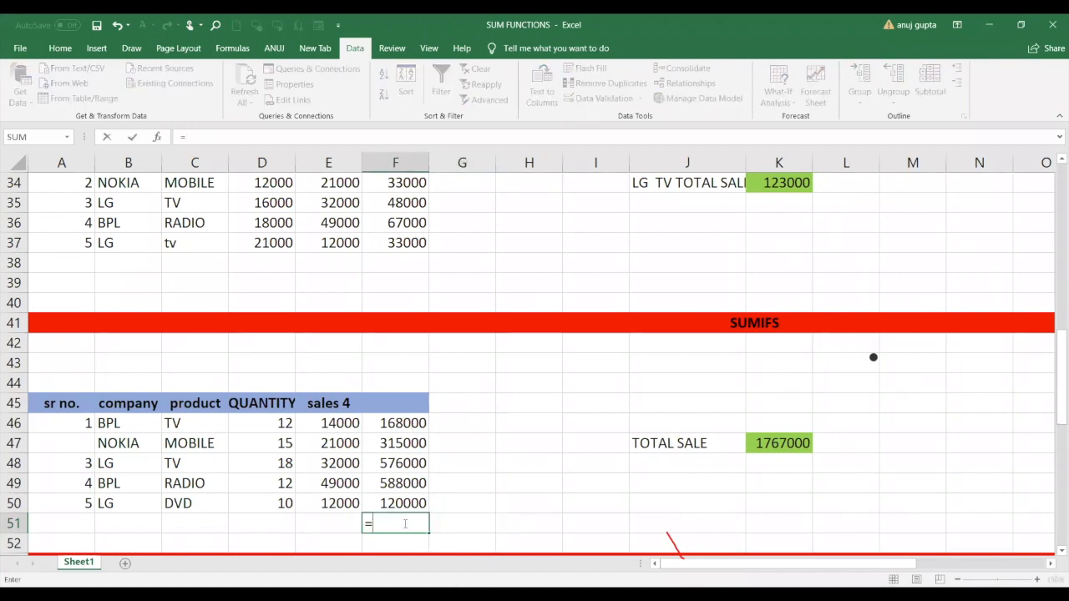
{"action": "type", "text": "SUM("}
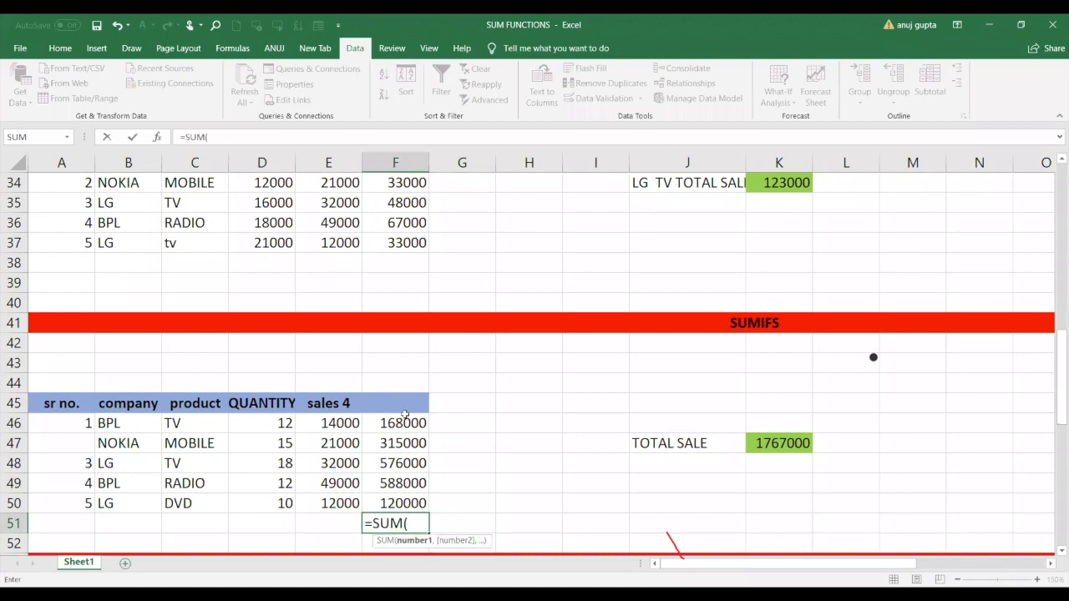
{"action": "left_click", "coordinate": [405, 417]}
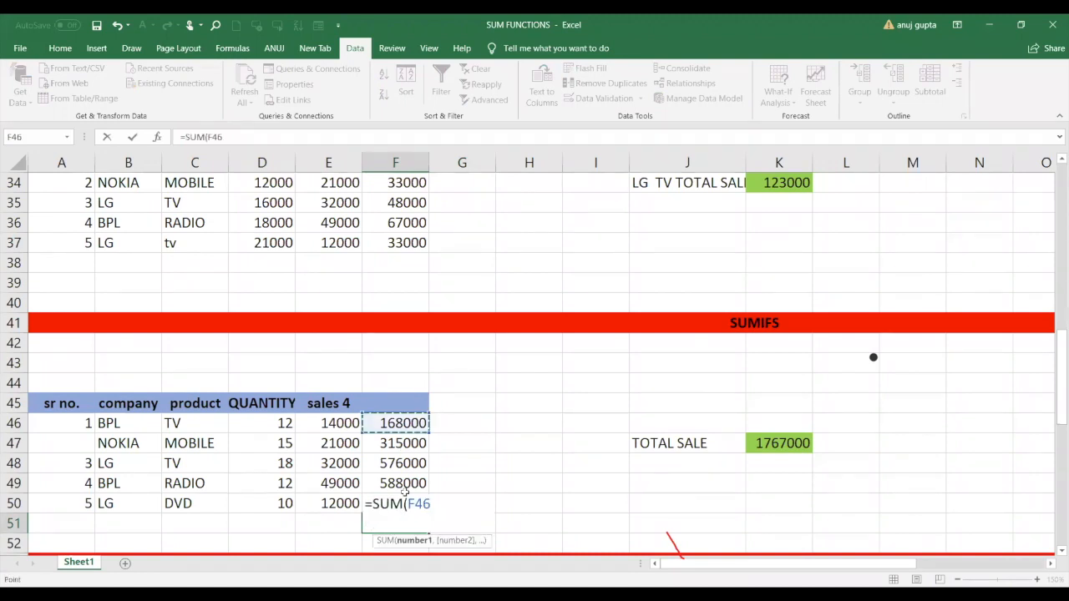
{"action": "left_click", "coordinate": [405, 501], "text": "shift"}
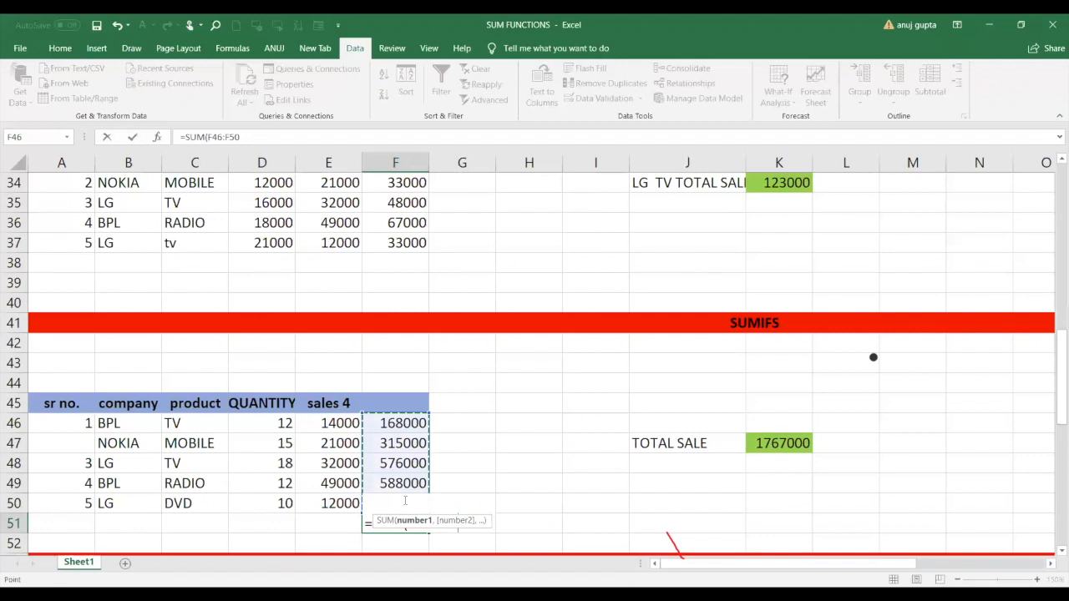
{"action": "key", "text": "Return"}
{"action": "left_click", "coordinate": [405, 524]}
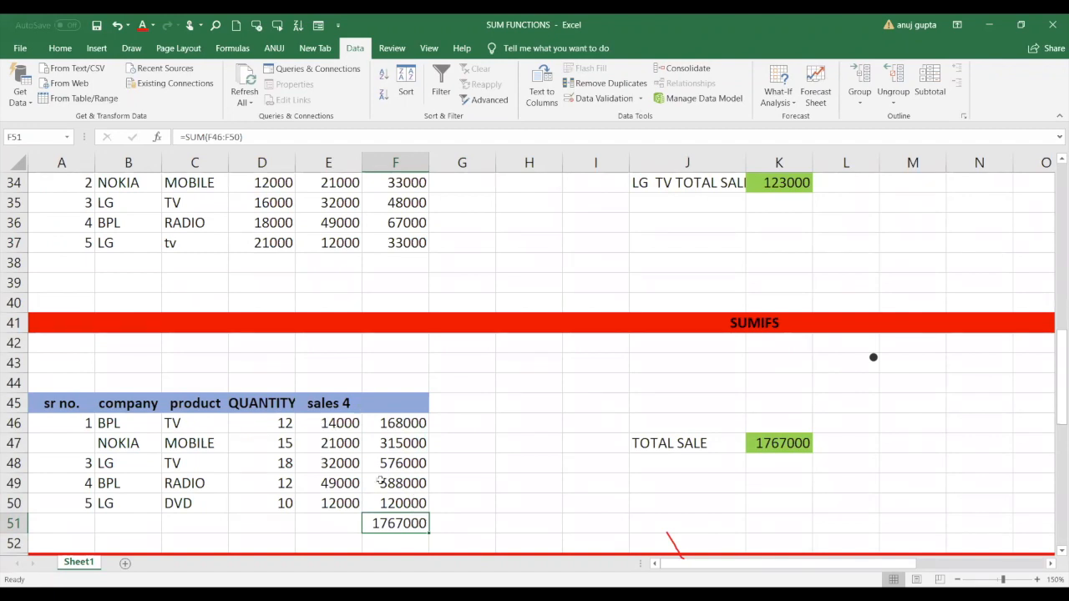
Enter a SUMPRODUCT formula in K48 multiplying quantities D46:D50 by sales E46:E50.
{"action": "left_click", "coordinate": [767, 462]}
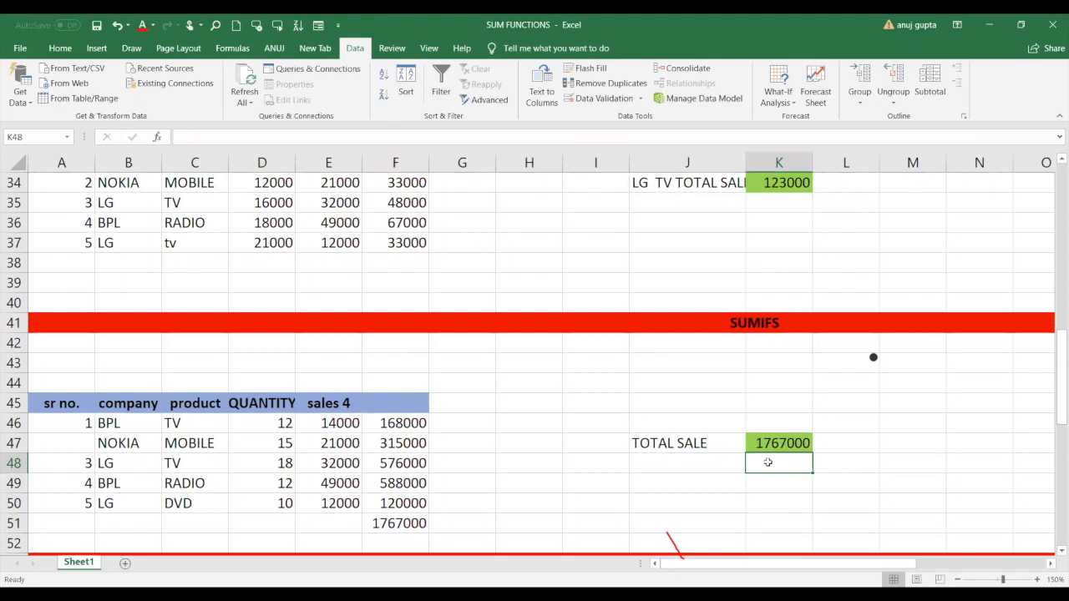
{"action": "type", "text": "="}
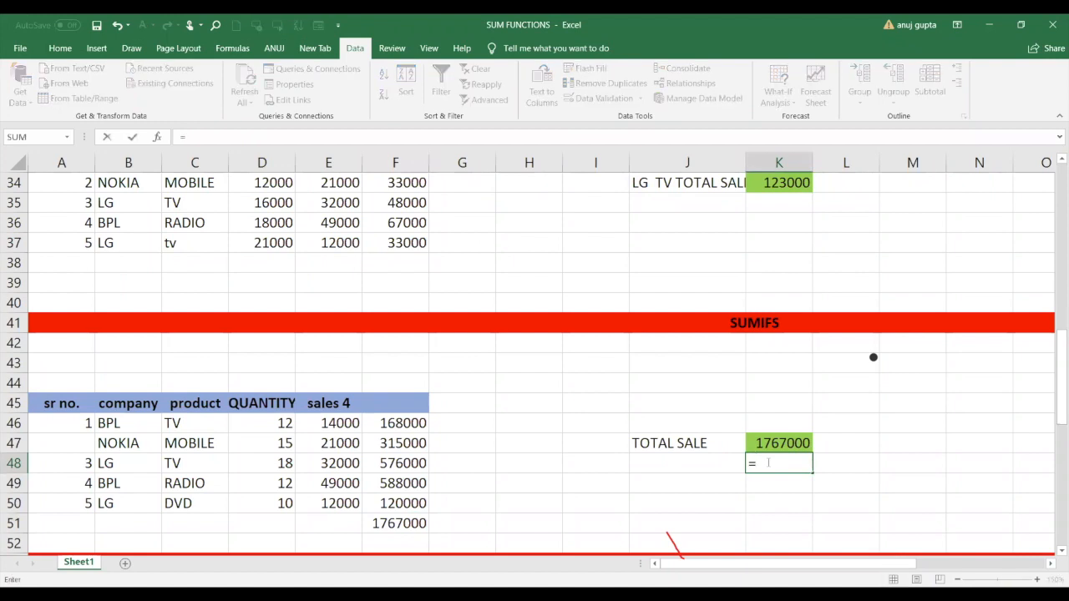
{"action": "type", "text": "SUMPR"}
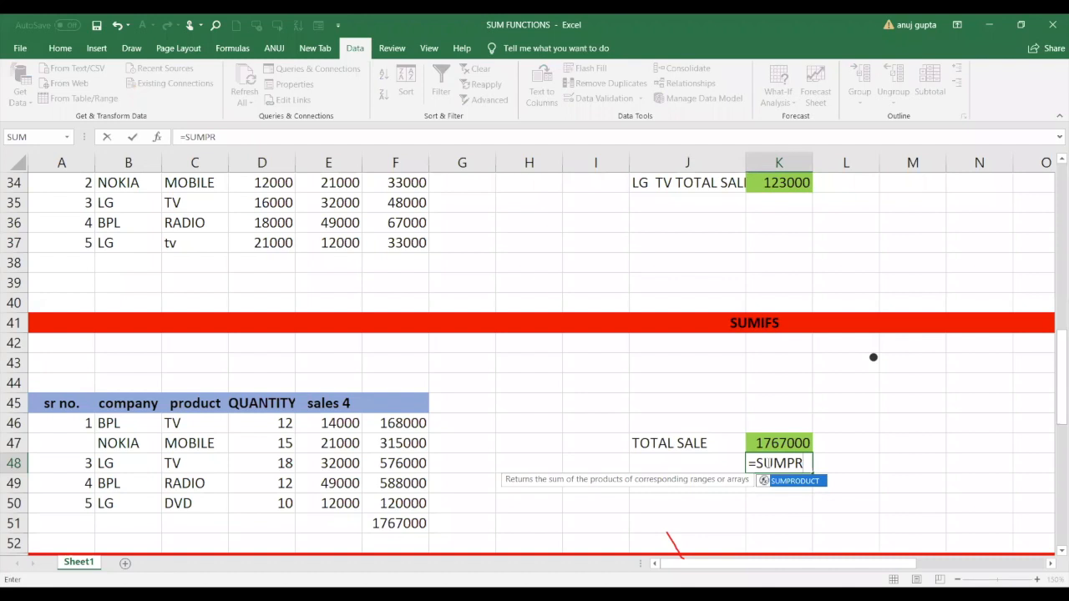
{"action": "key", "text": "Tab"}
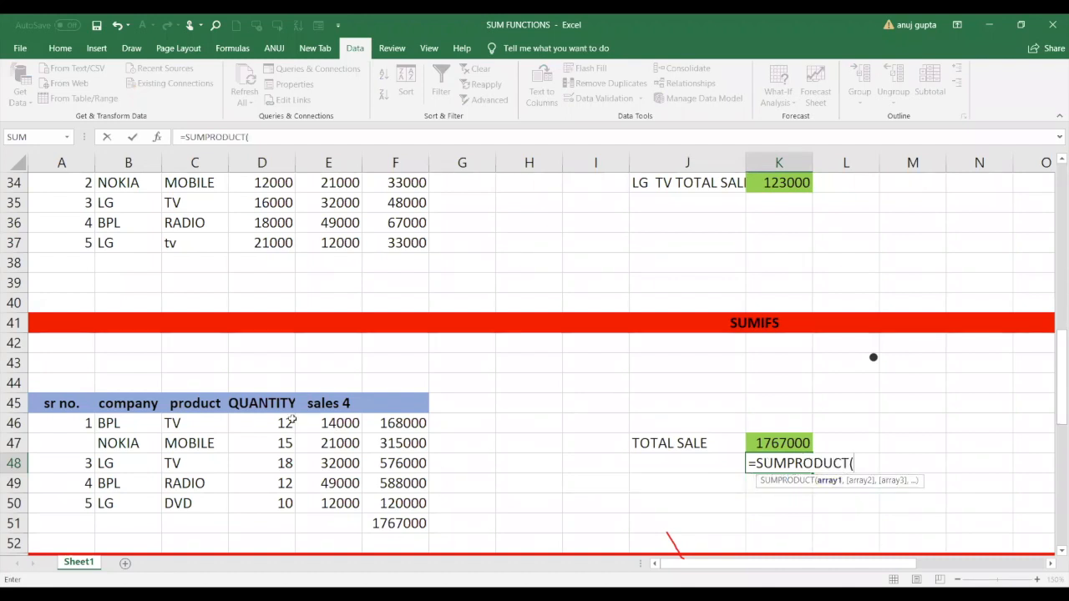
{"action": "left_click", "coordinate": [291, 422]}
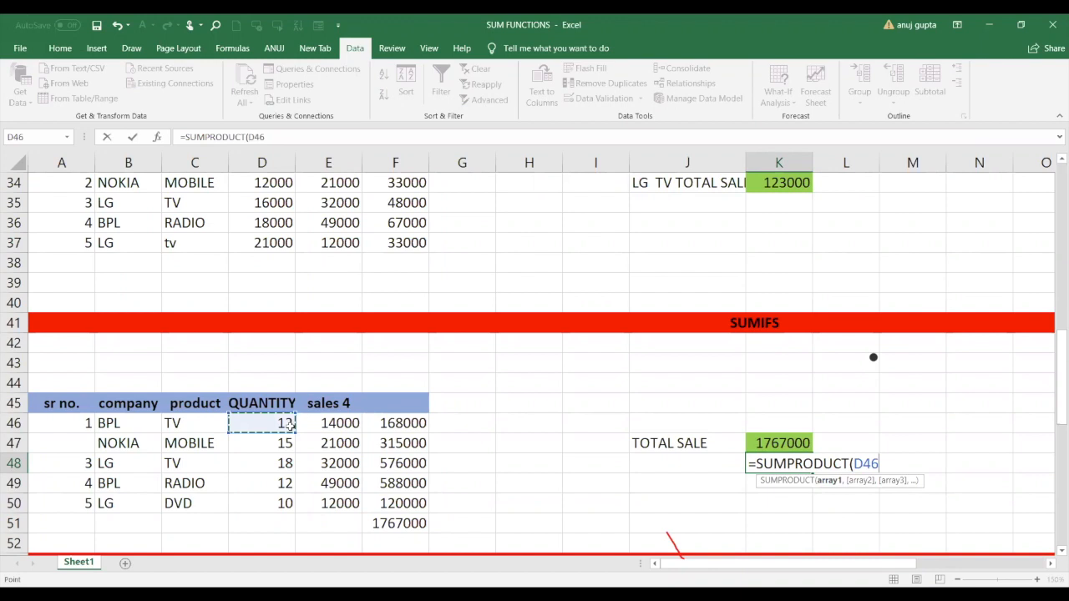
{"action": "left_click_drag", "start_coordinate": [289, 424], "coordinate": [285, 501]}
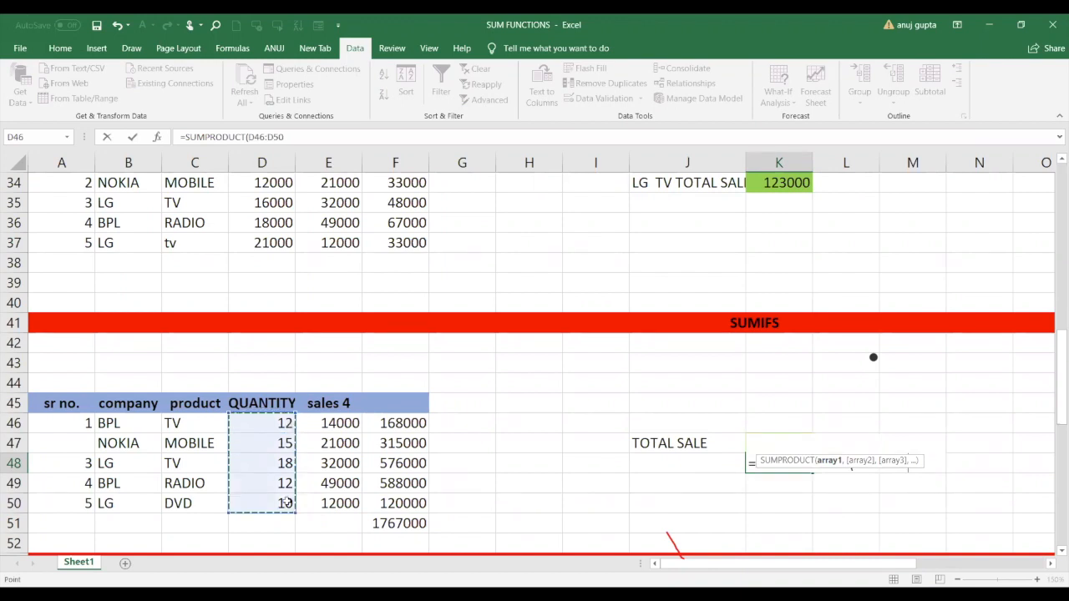
{"action": "type", "text": ","}
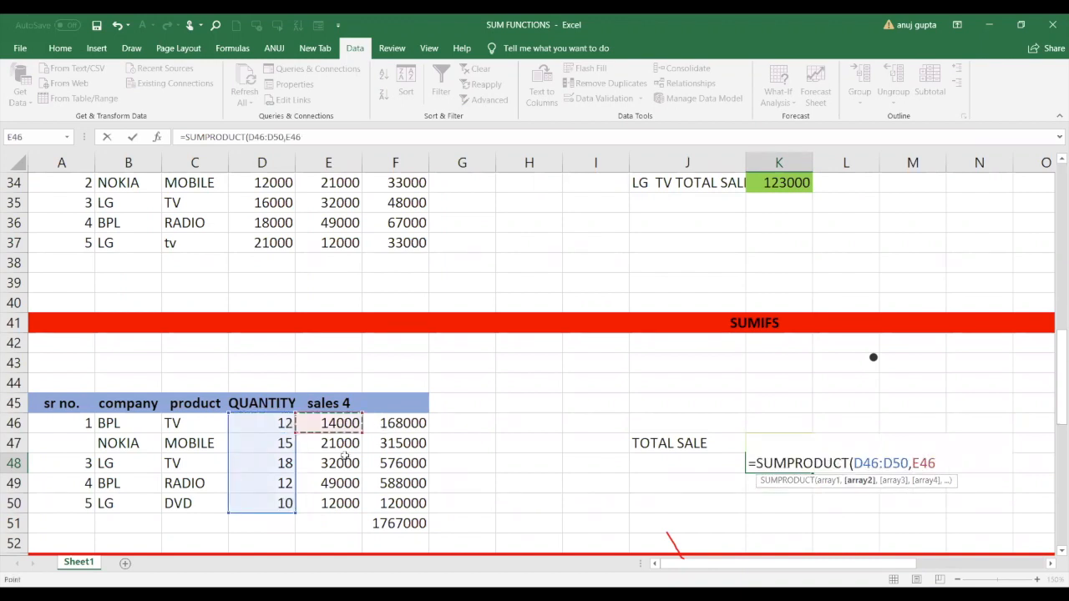
{"action": "left_click", "coordinate": [344, 498], "text": "shift"}
{"action": "type", "text": ")"}
{"action": "key", "text": "Return"}
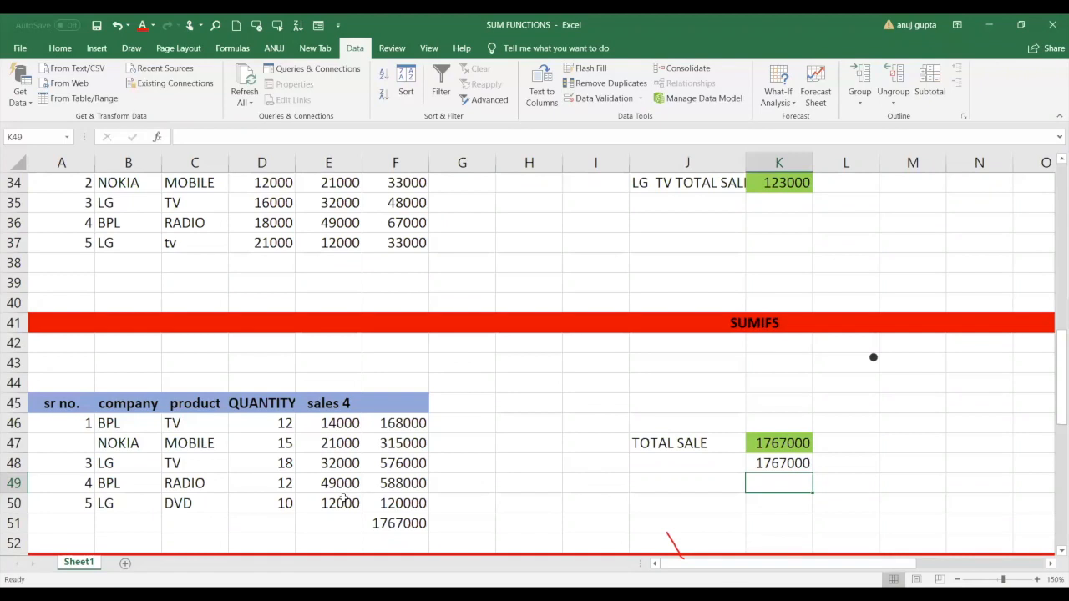
Examine the quantity and sales pairs in columns D and E, row by row from row 46 to row 50.
{"action": "left_click", "coordinate": [266, 422]}
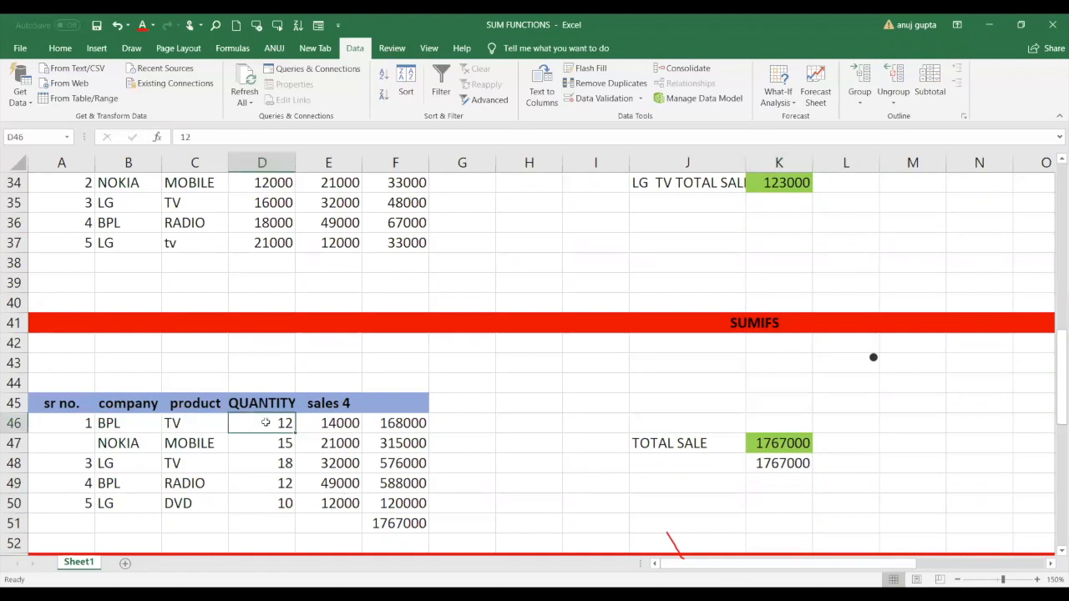
{"action": "left_click", "coordinate": [324, 428]}
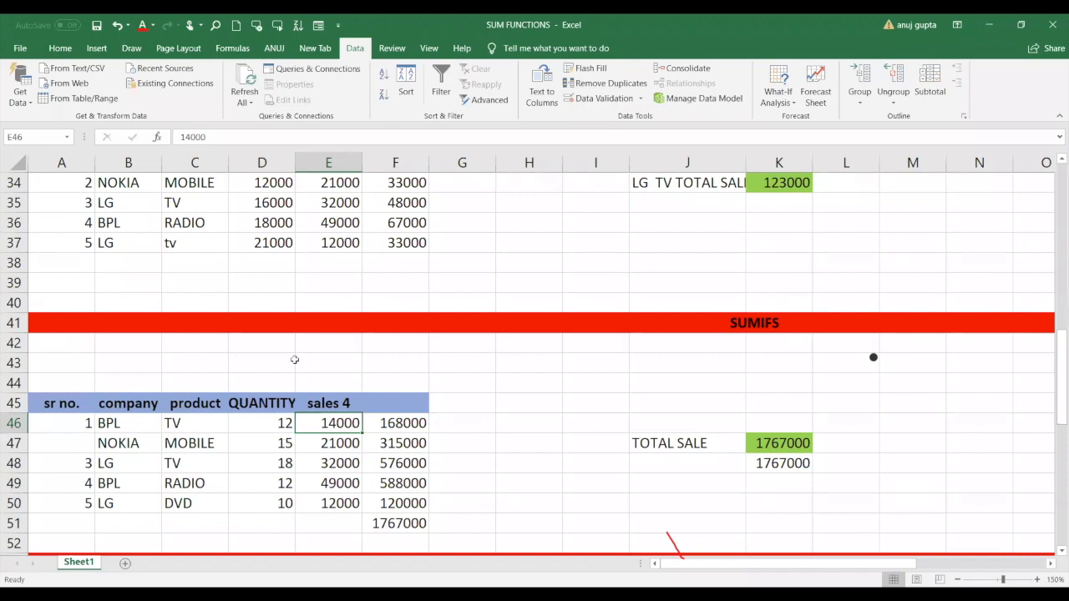
{"action": "left_click", "coordinate": [283, 443]}
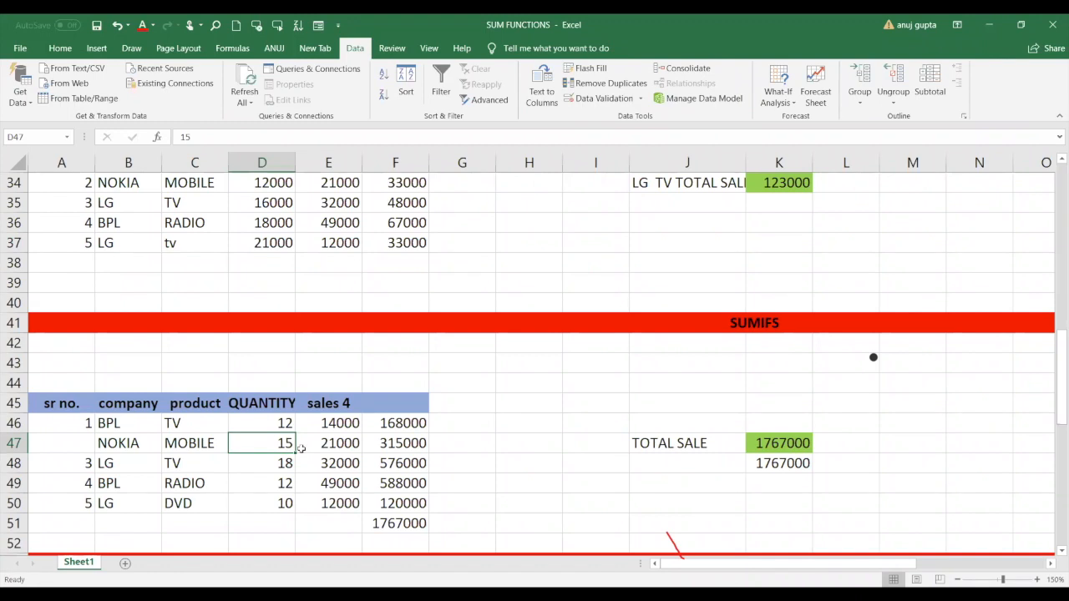
{"action": "left_click", "coordinate": [314, 446]}
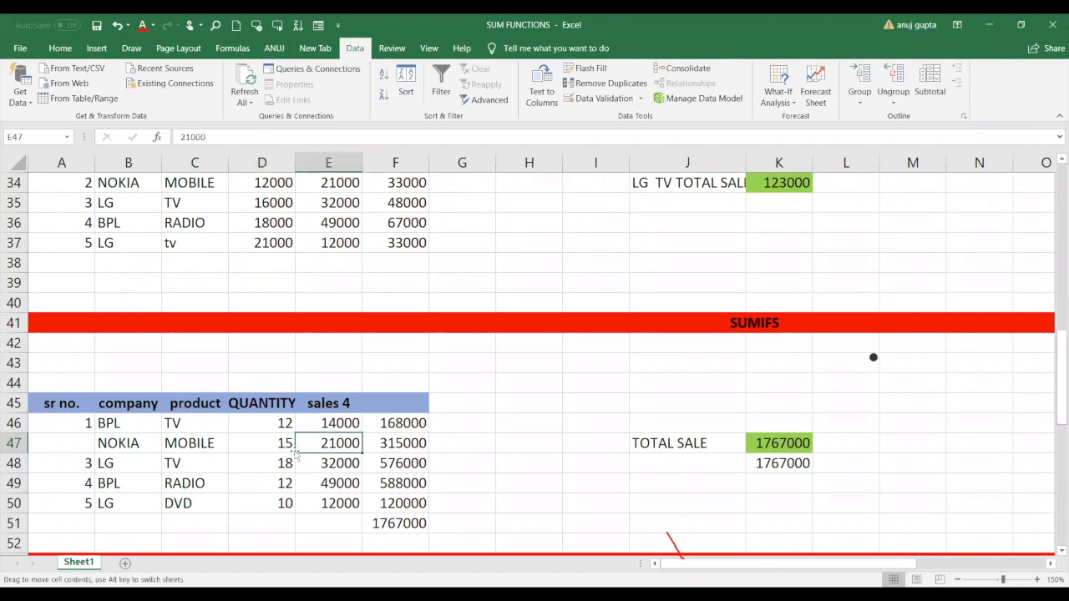
{"action": "left_click", "coordinate": [269, 446]}
{"action": "left_click", "coordinate": [330, 445]}
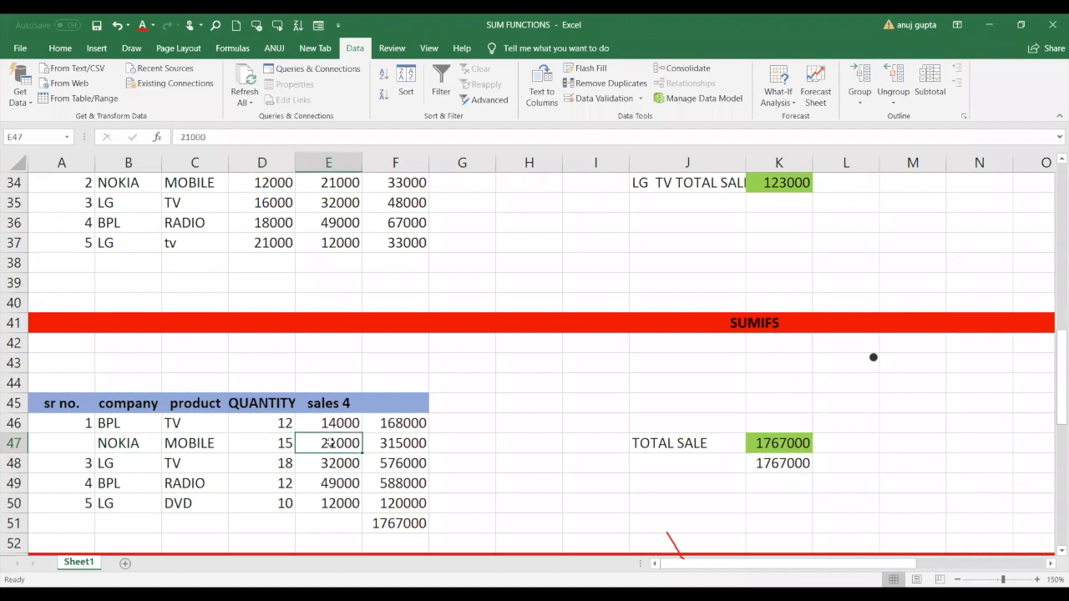
{"action": "left_click", "coordinate": [290, 464]}
{"action": "left_click", "coordinate": [338, 470]}
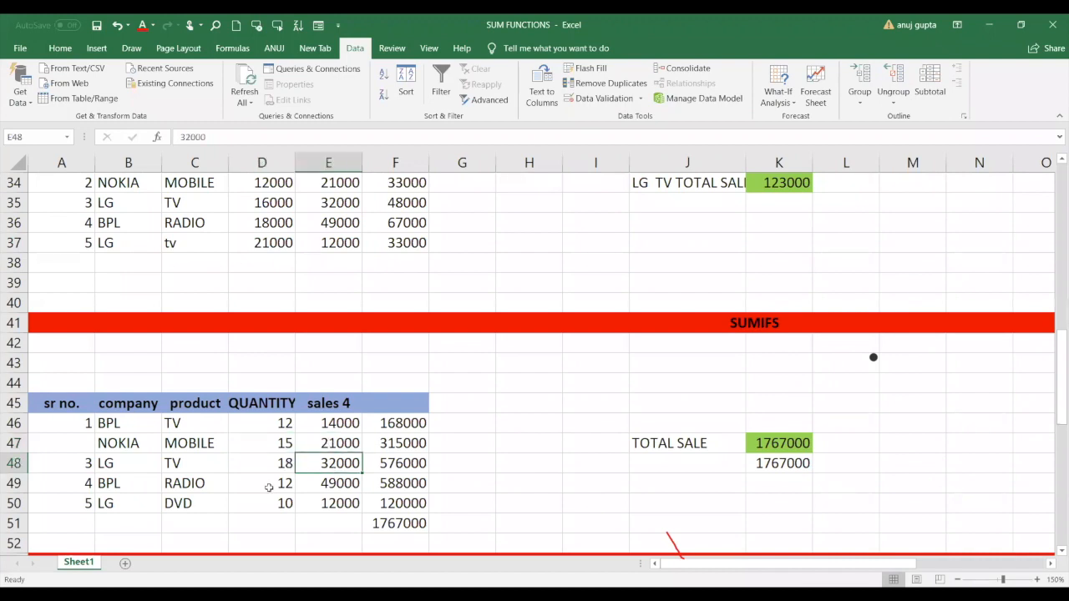
{"action": "left_click", "coordinate": [269, 488]}
{"action": "left_click", "coordinate": [345, 484]}
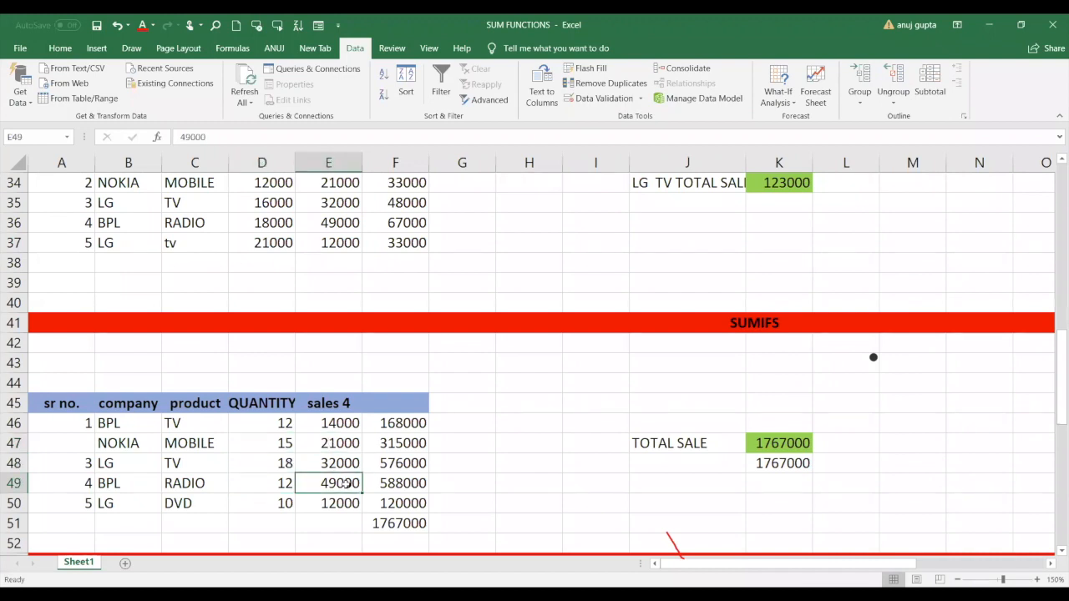
{"action": "left_click", "coordinate": [273, 502]}
{"action": "left_click", "coordinate": [329, 505]}
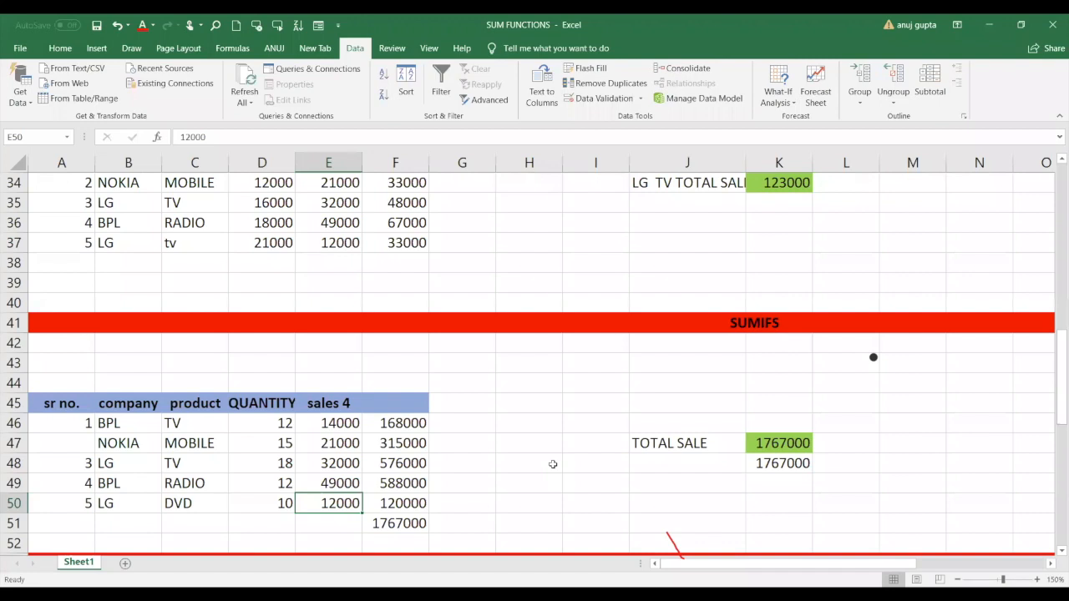
Fill G46:I48 row by row with the numbers 1 to 9.
{"action": "left_click", "coordinate": [486, 424]}
{"action": "type", "text": "1"}
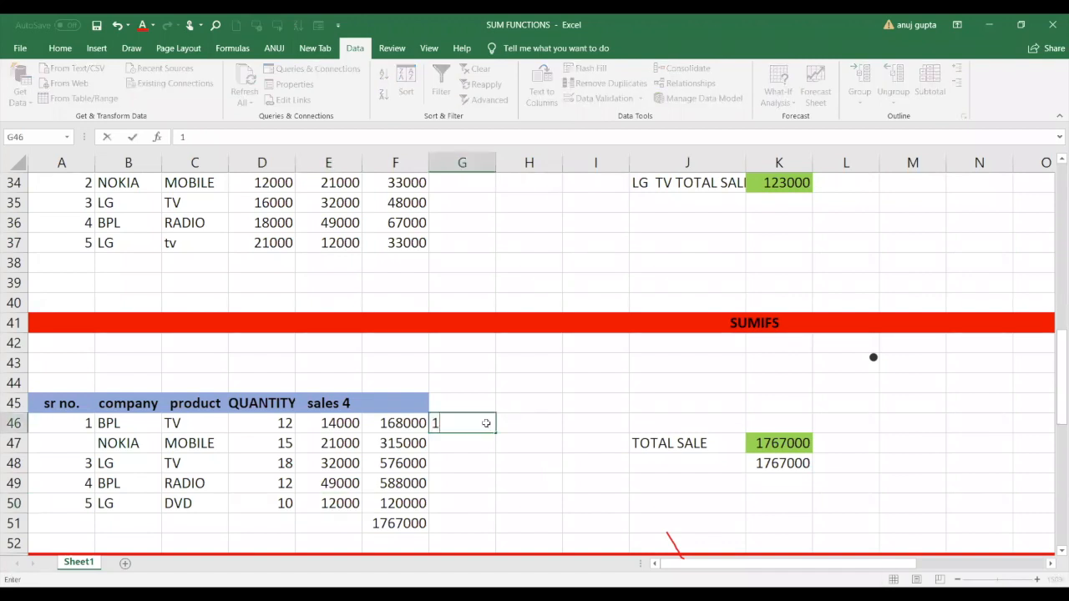
{"action": "key", "text": "Tab"}
{"action": "type", "text": "2"}
{"action": "key", "text": "Tab"}
{"action": "type", "text": "3"}
{"action": "key", "text": "Tab"}
{"action": "key", "text": "Return"}
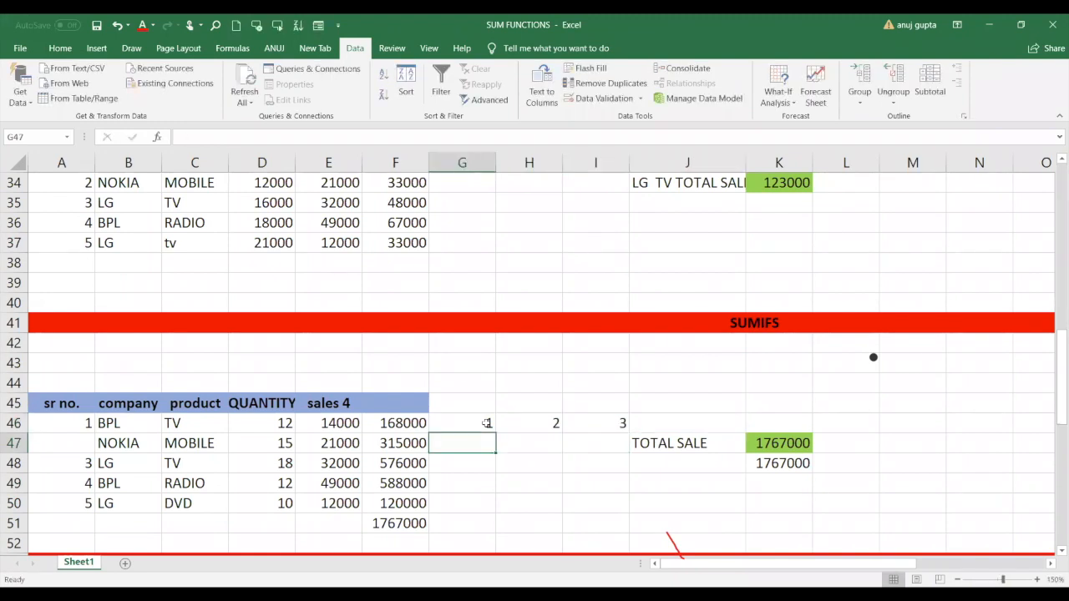
{"action": "type", "text": "4"}
{"action": "key", "text": "Tab"}
{"action": "type", "text": "5"}
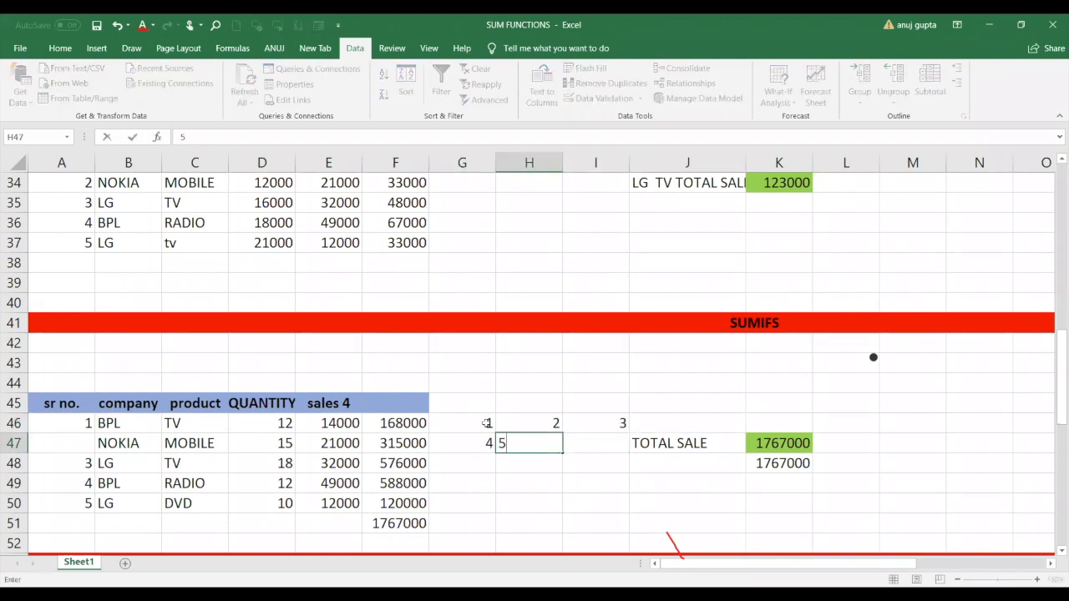
{"action": "key", "text": "Tab"}
{"action": "type", "text": "6"}
{"action": "key", "text": "Return"}
{"action": "key", "text": "Left"}
{"action": "key", "text": "Left"}
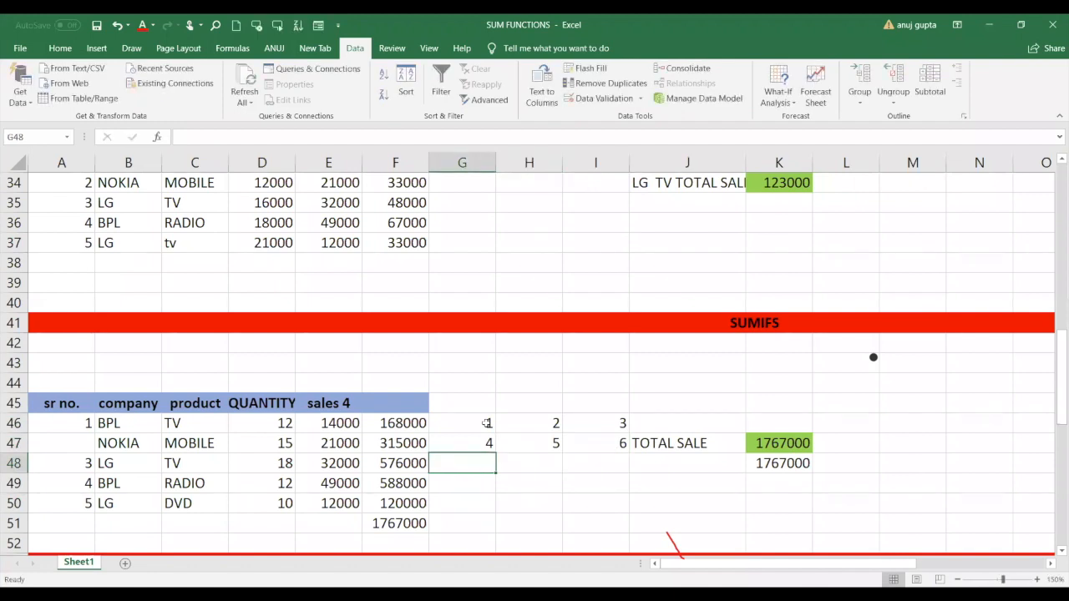
{"action": "type", "text": "7"}
{"action": "key", "text": "Tab"}
{"action": "type", "text": "8"}
{"action": "key", "text": "Tab"}
{"action": "type", "text": "9"}
{"action": "key", "text": "Tab"}
{"action": "left_click_drag", "start_coordinate": [487, 423], "coordinate": [593, 459]}
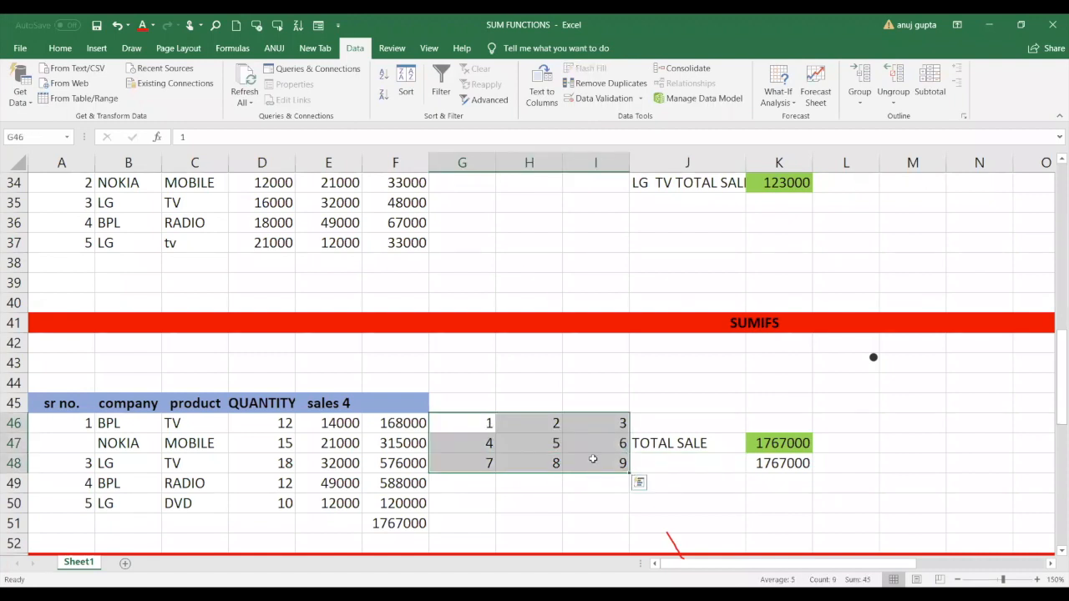
Enter a SUMPRODUCT formula in I50 with the three arrays G46:G48, H46:H48 and I46:I48.
{"action": "left_click", "coordinate": [586, 501]}
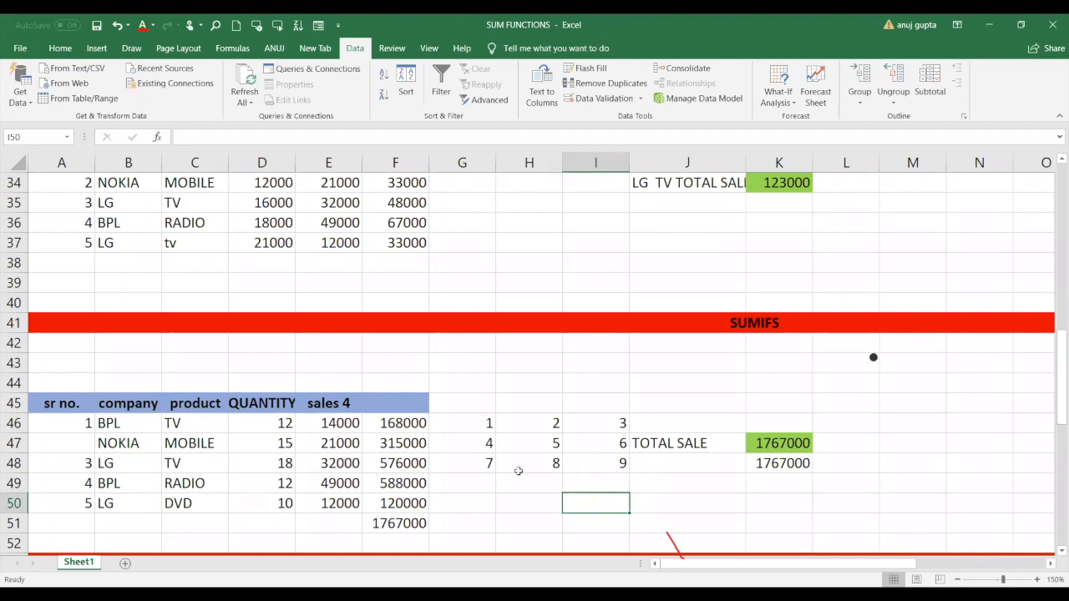
{"action": "type", "text": "="}
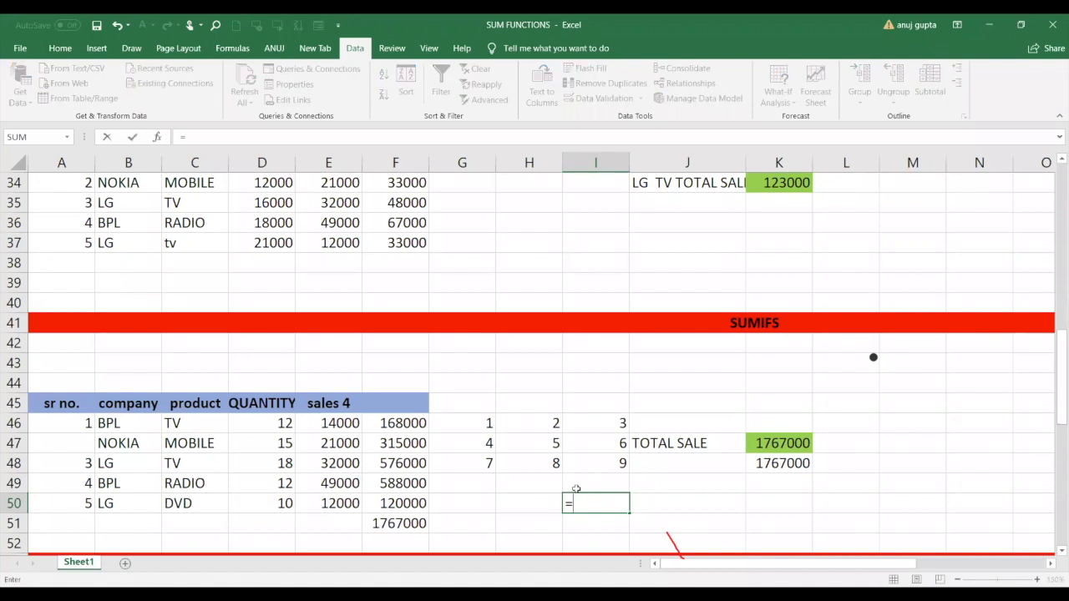
{"action": "type", "text": "SUMPRODUCT("}
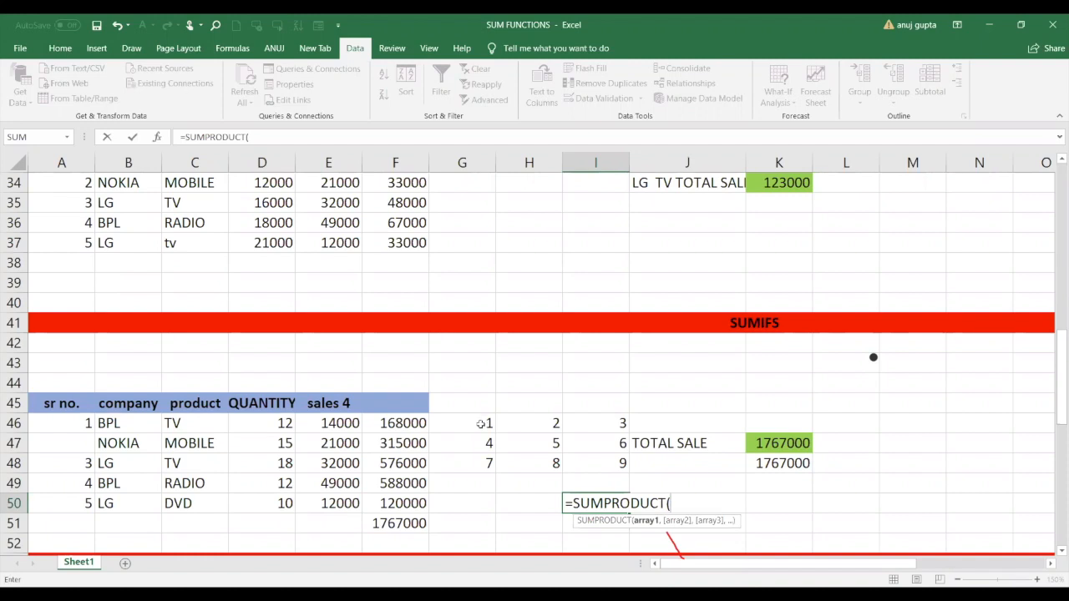
{"action": "left_click_drag", "start_coordinate": [482, 423], "coordinate": [482, 463]}
{"action": "type", "text": ","}
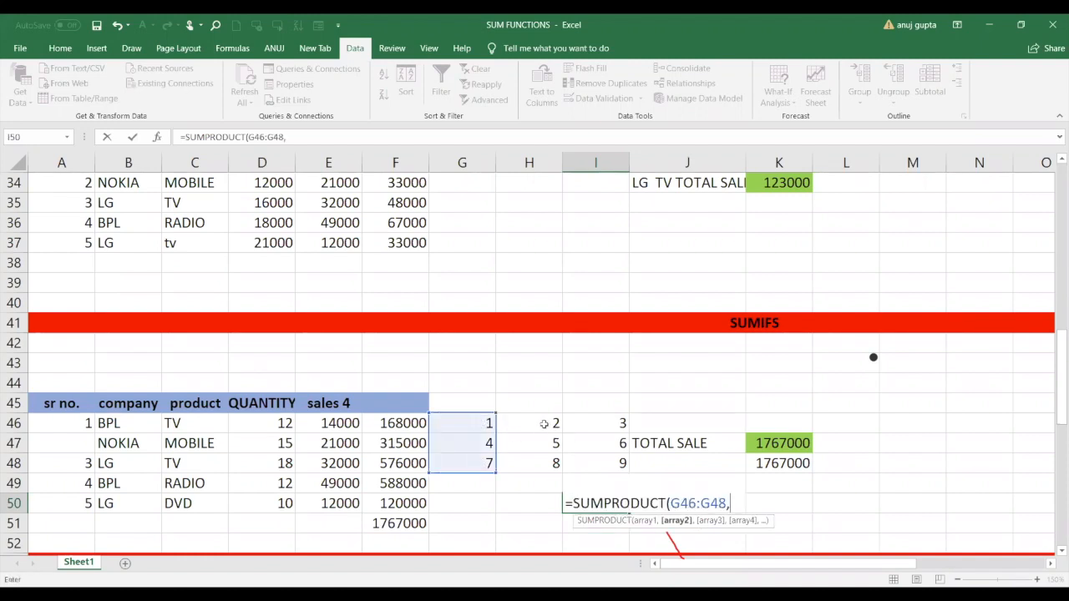
{"action": "left_click_drag", "start_coordinate": [543, 429], "coordinate": [546, 471]}
{"action": "type", "text": ","}
{"action": "left_click_drag", "start_coordinate": [608, 425], "coordinate": [606, 455]}
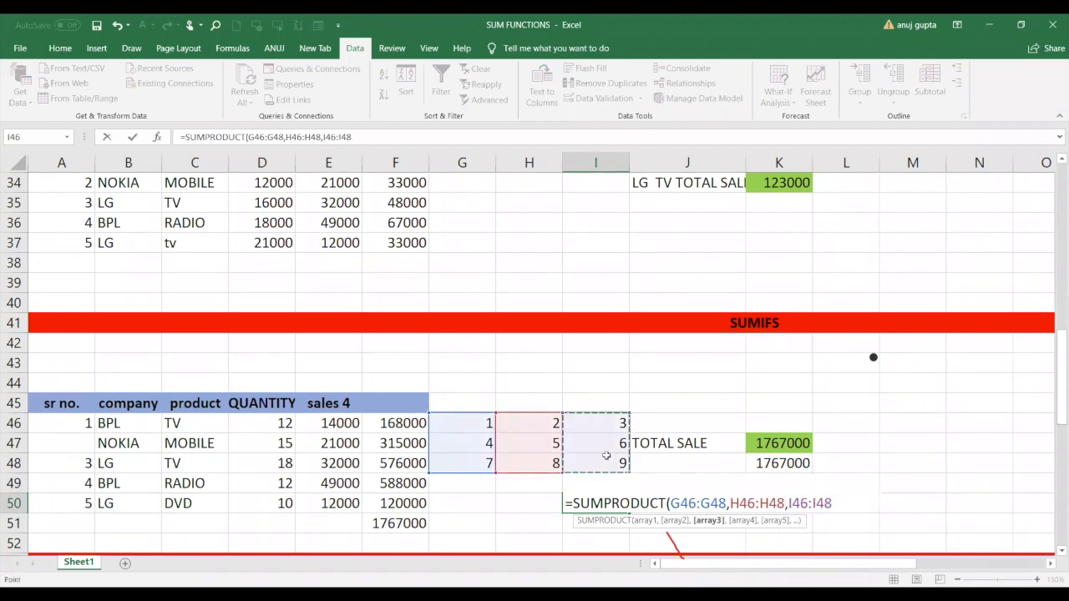
{"action": "type", "text": ")"}
{"action": "key", "text": "Return"}
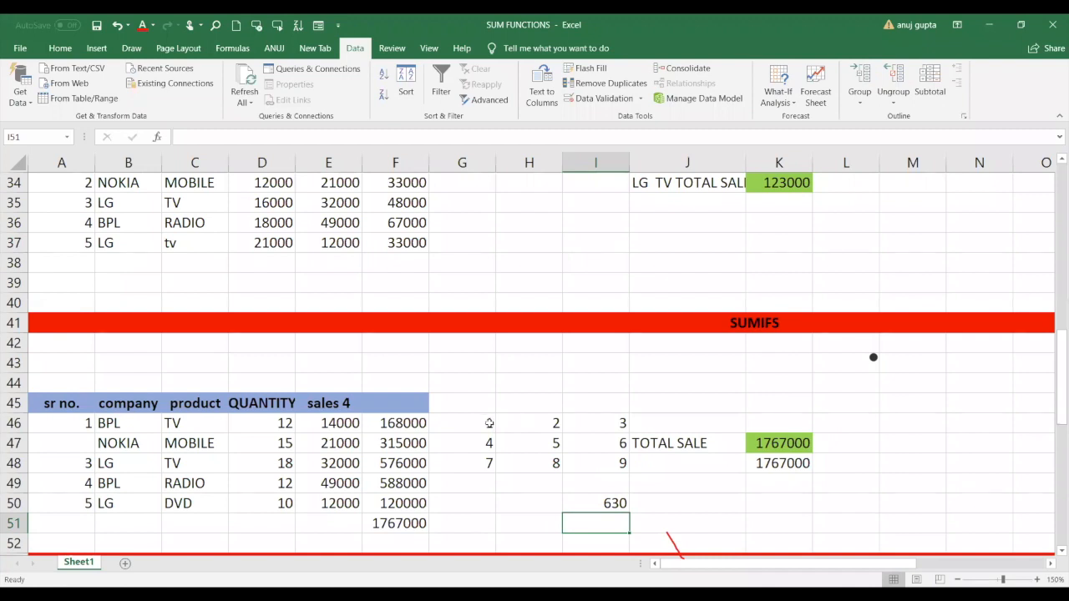
Enter the row products of G46:I48 as plain numbers 6, 120 and 504 in J43, J44 and J45.
{"action": "left_click_drag", "start_coordinate": [489, 423], "coordinate": [605, 422]}
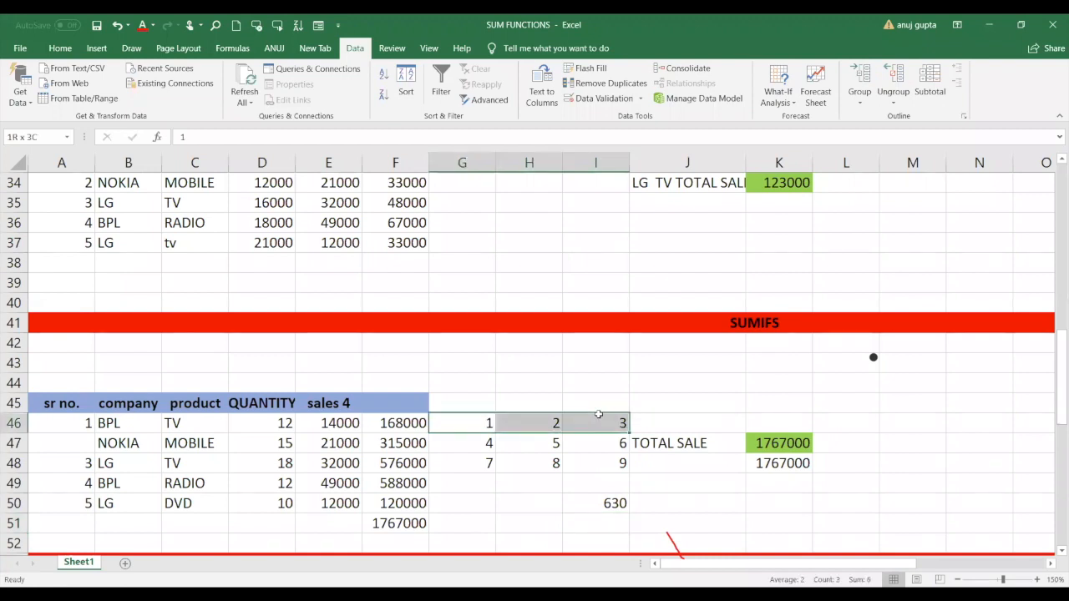
{"action": "left_click", "coordinate": [711, 362]}
{"action": "type", "text": "6"}
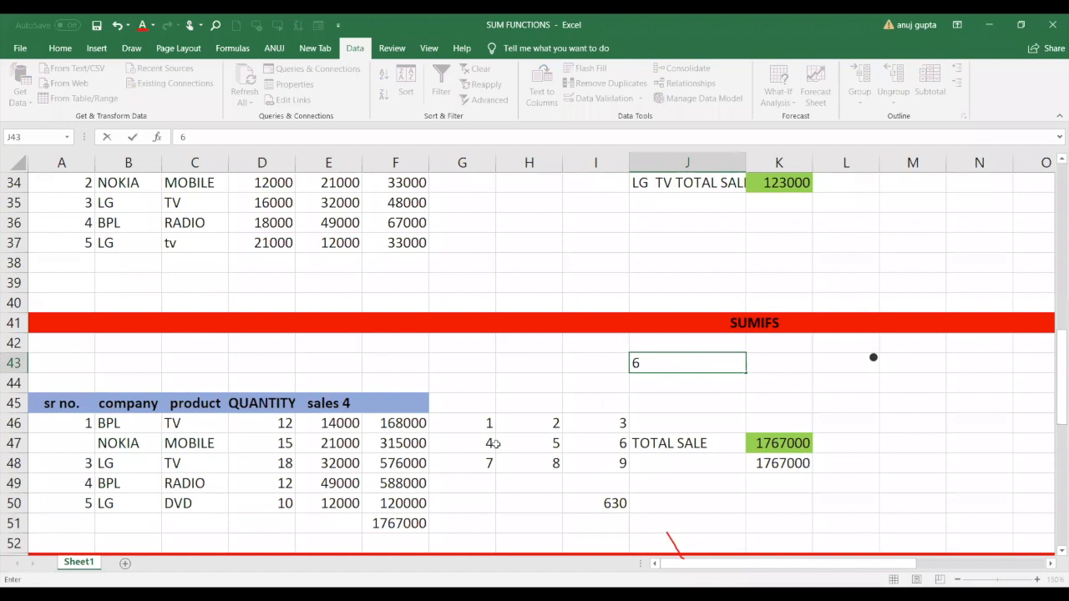
{"action": "left_click_drag", "start_coordinate": [487, 442], "coordinate": [592, 443]}
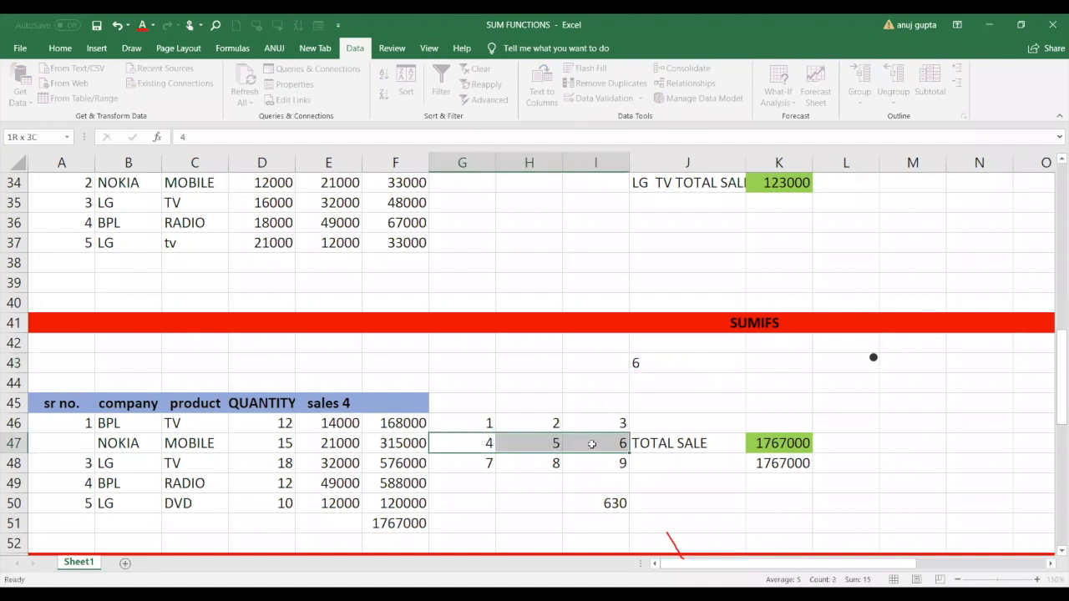
{"action": "left_click", "coordinate": [679, 382]}
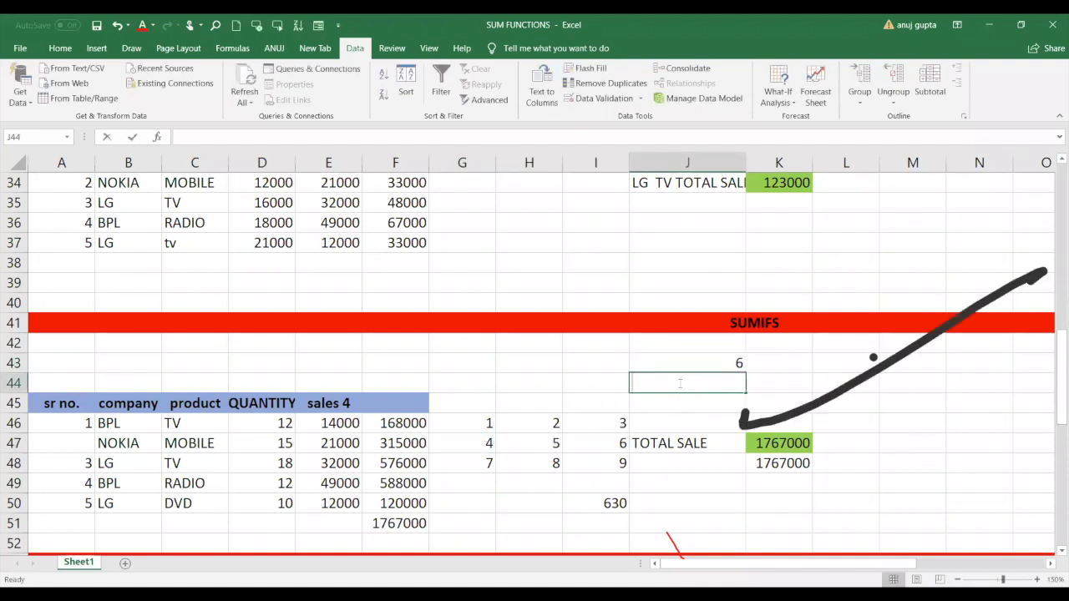
{"action": "type", "text": "120"}
{"action": "left_click_drag", "start_coordinate": [487, 465], "coordinate": [579, 467]}
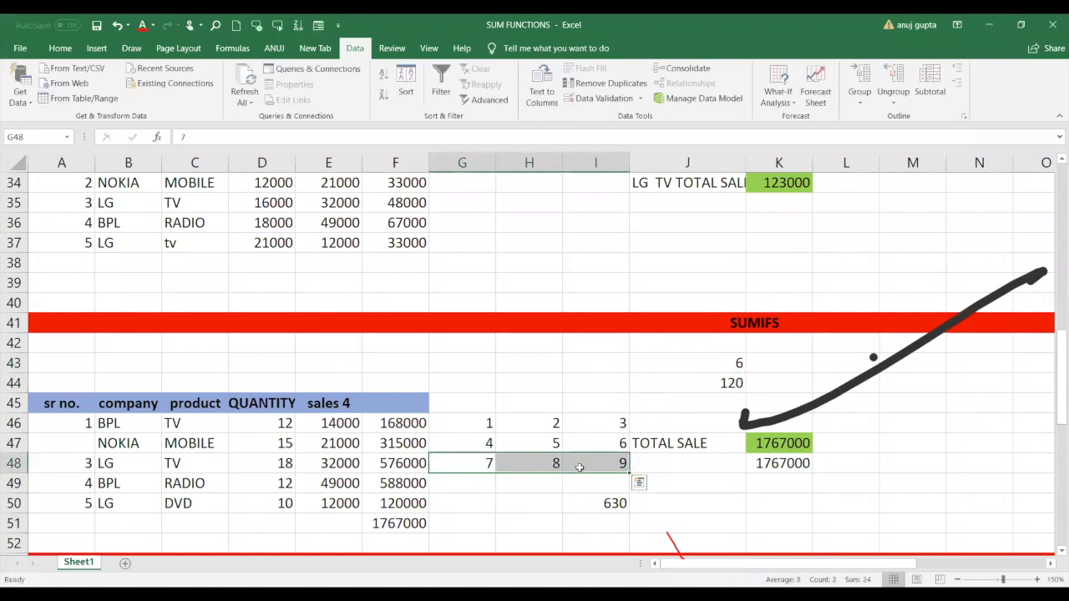
{"action": "left_click", "coordinate": [710, 401]}
{"action": "type", "text": "504"}
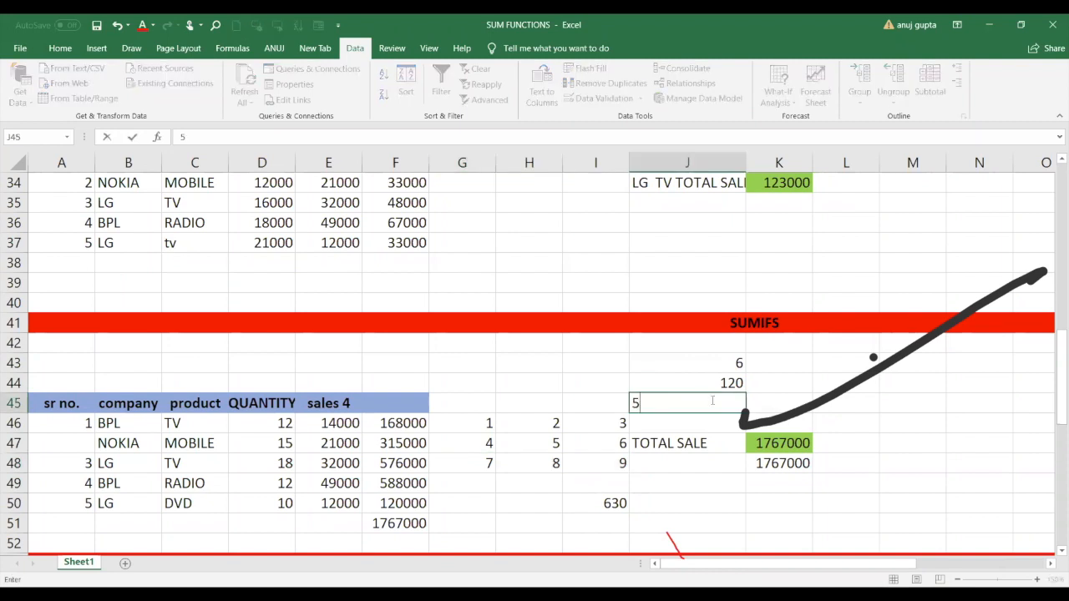
{"action": "left_click", "coordinate": [787, 380]}
Total the three row products in K43 with a SUM formula over J43:J45.
{"action": "left_click_drag", "start_coordinate": [735, 364], "coordinate": [731, 399]}
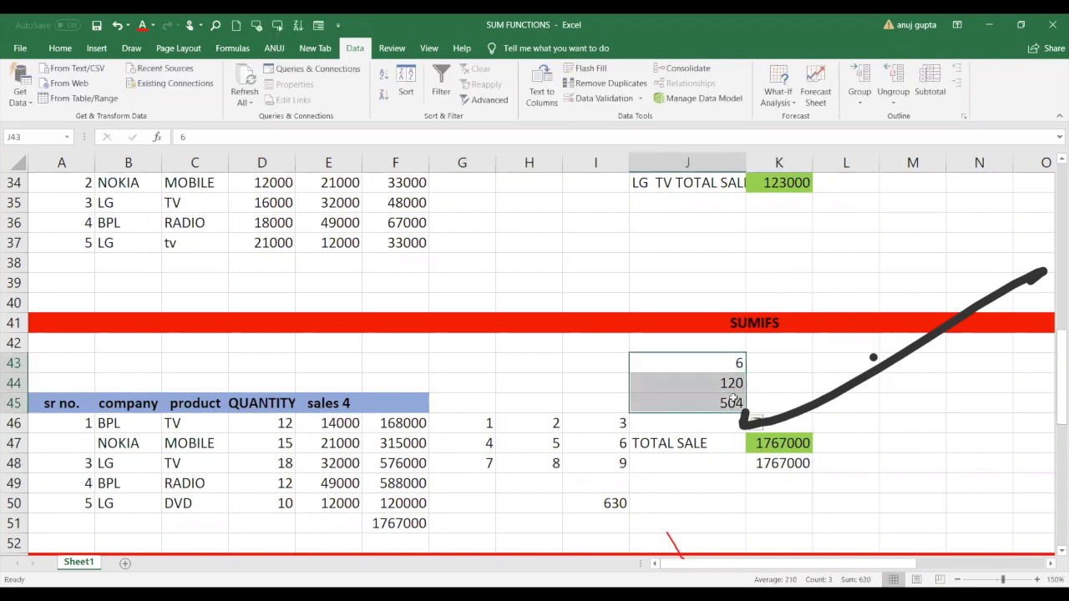
{"action": "left_click", "coordinate": [802, 363]}
{"action": "type", "text": "="}
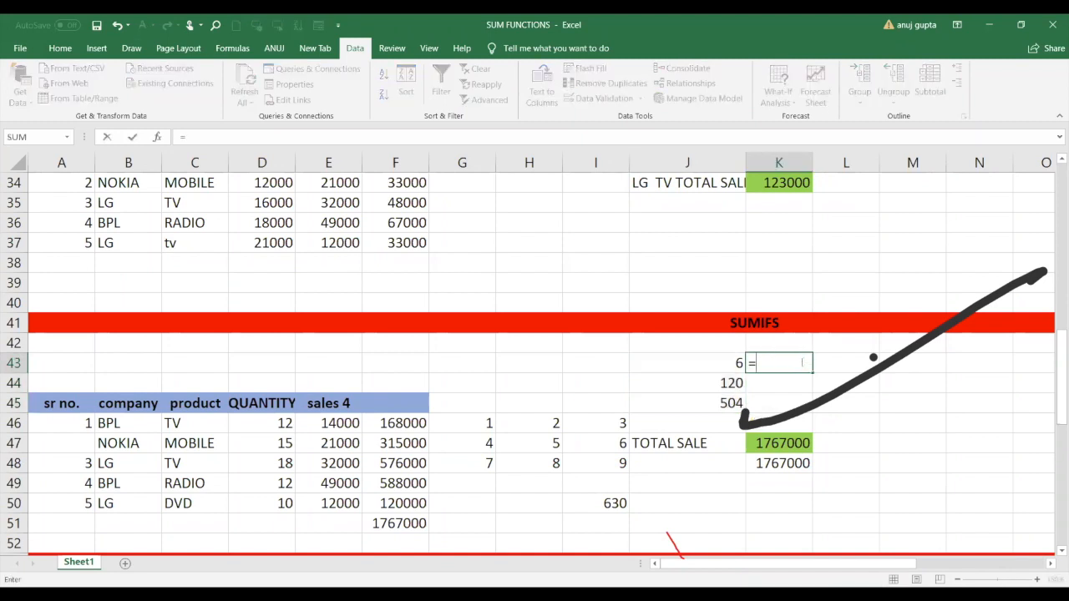
{"action": "type", "text": "SUM"}
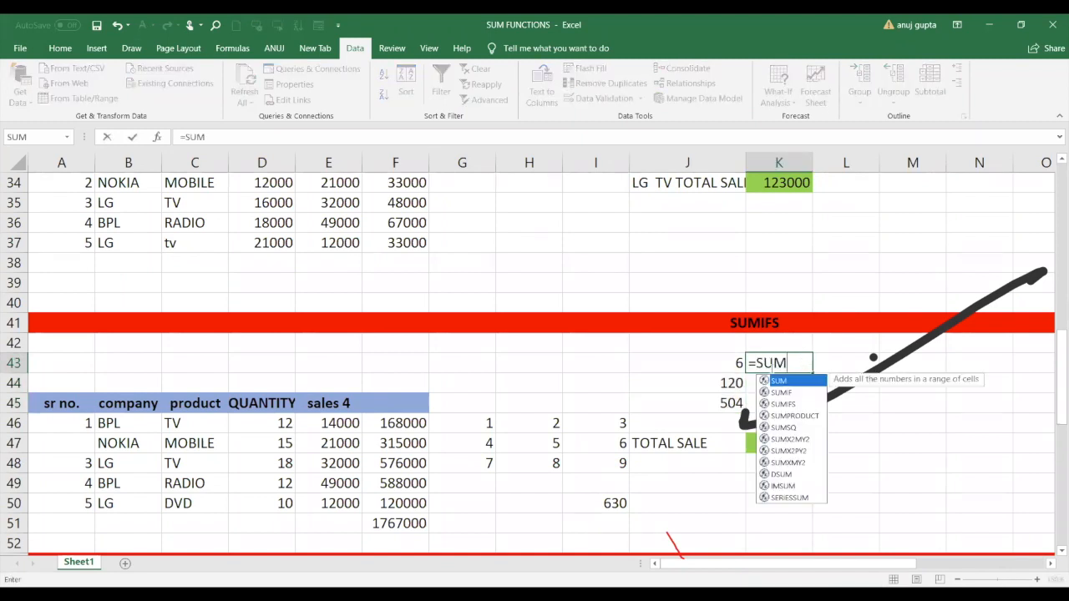
{"action": "type", "text": "("}
{"action": "left_click", "coordinate": [718, 369]}
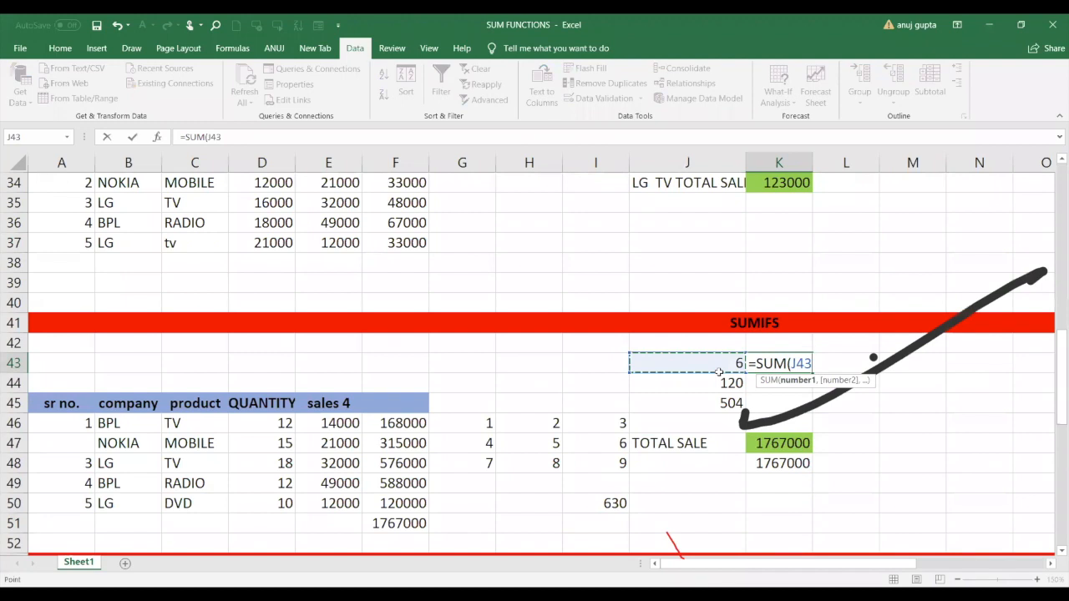
{"action": "left_click_drag", "start_coordinate": [719, 371], "coordinate": [717, 401]}
{"action": "key", "text": "Return"}
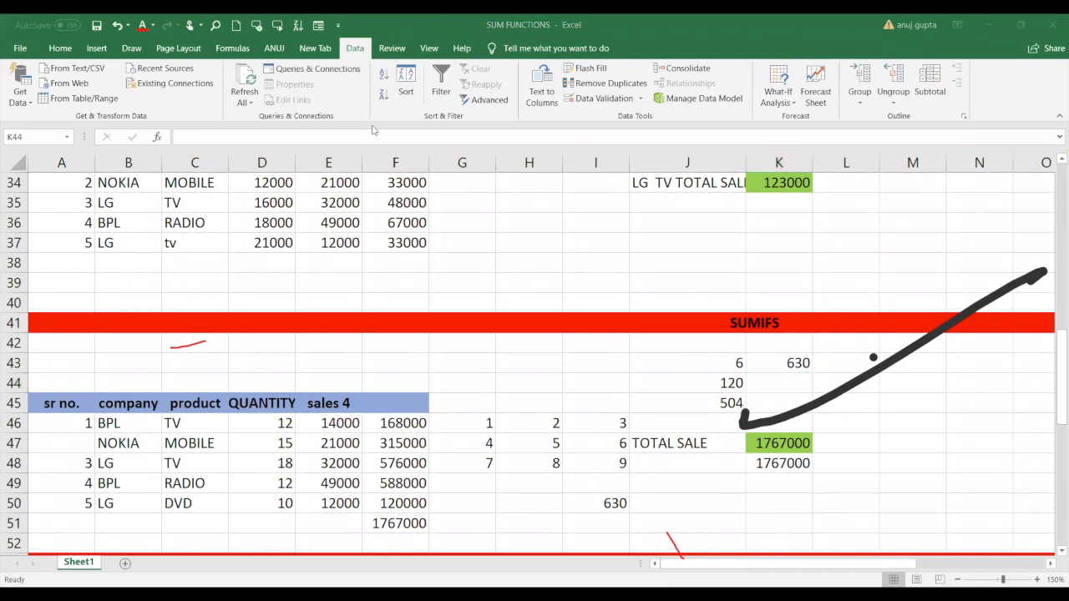
{"action": "left_click", "coordinate": [717, 114]}
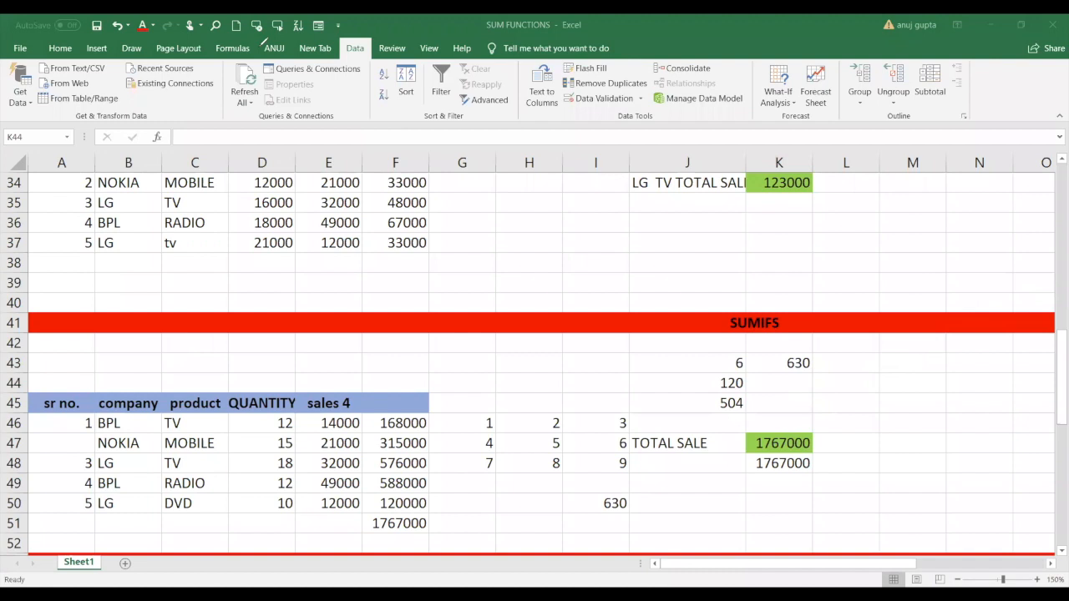
{"action": "key", "text": "Escape"}
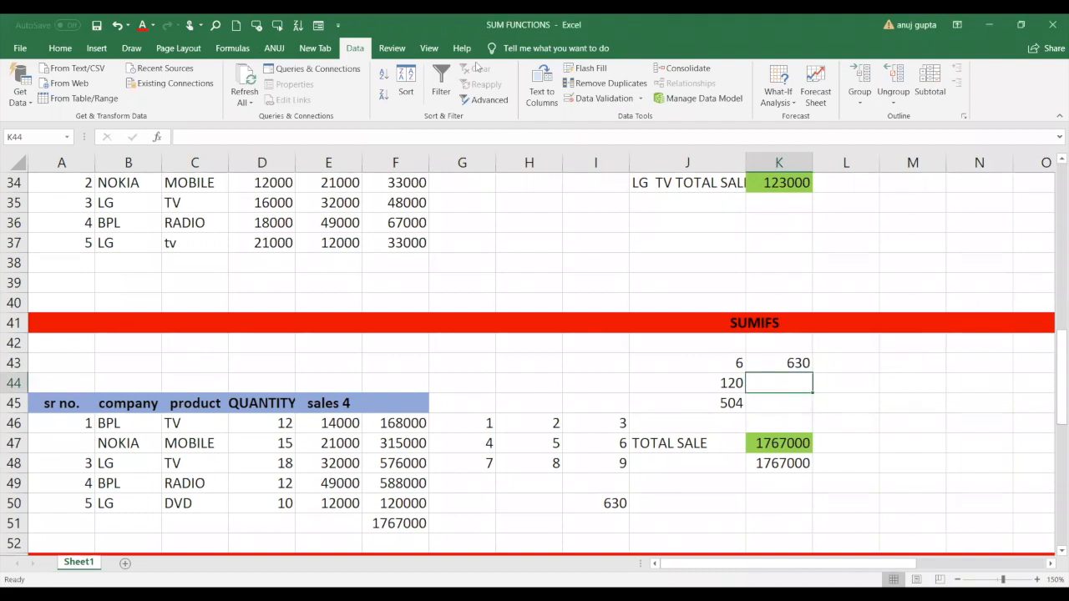
Go to the SUMSQ section at row 53 and select cell F56 beside its value table.
{"action": "left_click", "coordinate": [537, 418]}
{"action": "key", "text": "Down"}
{"action": "key", "text": "Down"}
{"action": "key", "text": "Down"}
{"action": "key", "text": "Down"}
{"action": "key", "text": "Down"}
{"action": "key", "text": "Down"}
{"action": "key", "text": "Down"}
{"action": "key", "text": "Down"}
{"action": "key", "text": "Down"}
{"action": "key", "text": "Down"}
{"action": "key", "text": "Down"}
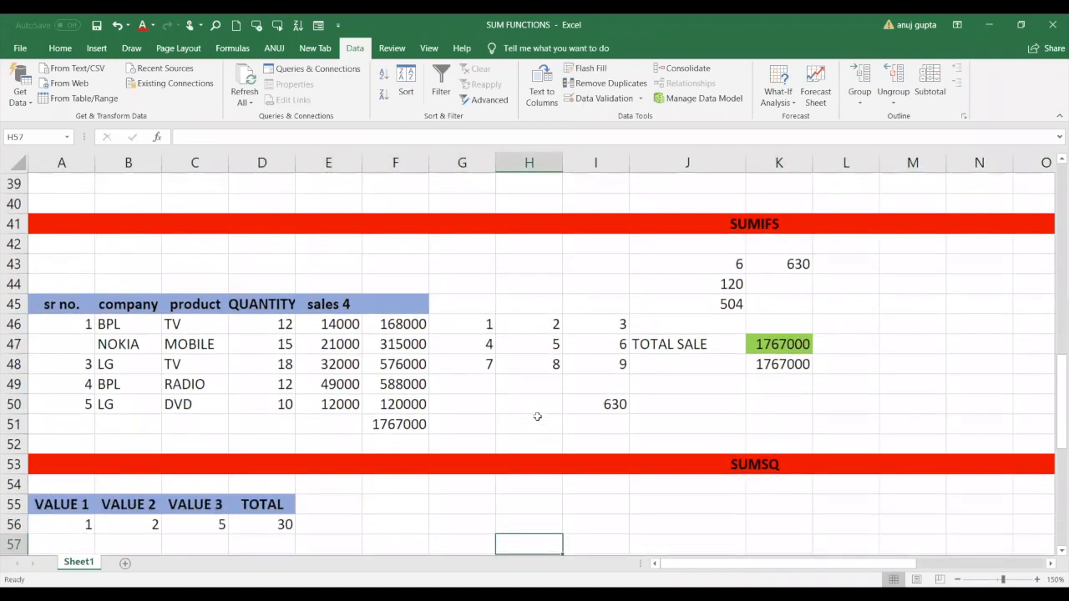
{"action": "key", "text": "Down"}
{"action": "key", "text": "Down"}
{"action": "key", "text": "Down"}
{"action": "key", "text": "Up"}
{"action": "key", "text": "Up"}
{"action": "key", "text": "Up"}
{"action": "key", "text": "Up"}
{"action": "key", "text": "Up"}
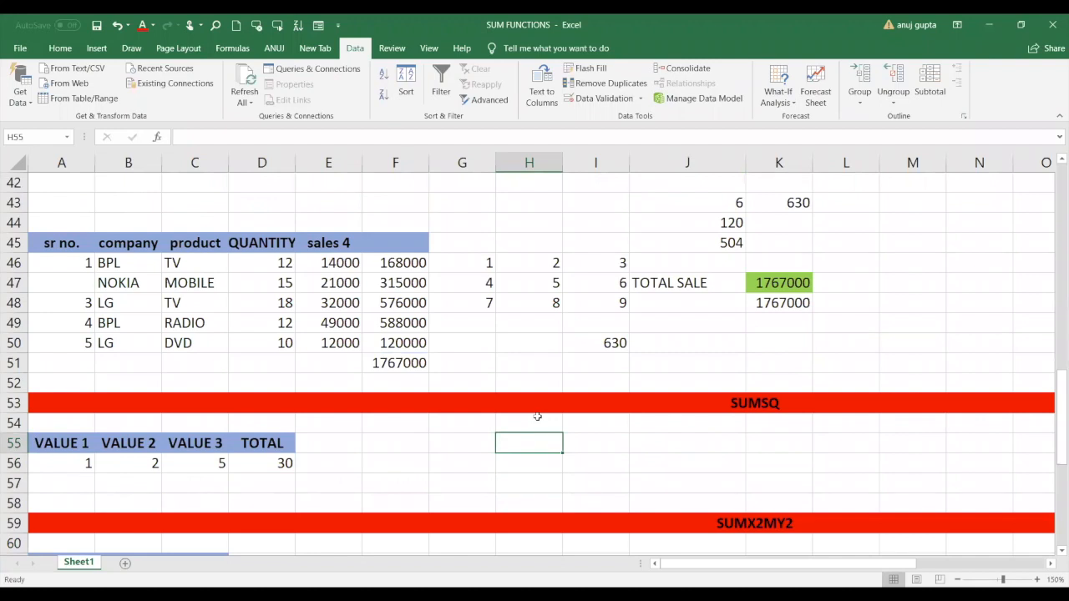
{"action": "key", "text": "Down"}
{"action": "key", "text": "Left"}
{"action": "key", "text": "Left"}
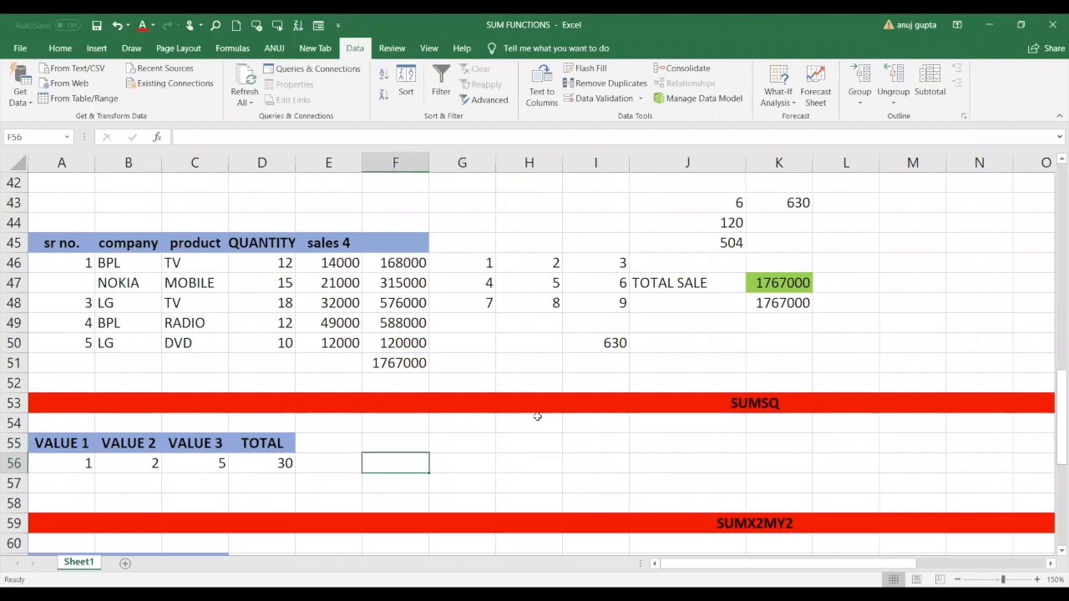
{"action": "key", "text": "Up"}
{"action": "key", "text": "Down"}
{"action": "key", "text": "Down"}
{"action": "key", "text": "Down"}
{"action": "key", "text": "Up"}
{"action": "key", "text": "Up"}
{"action": "key", "text": "Up"}
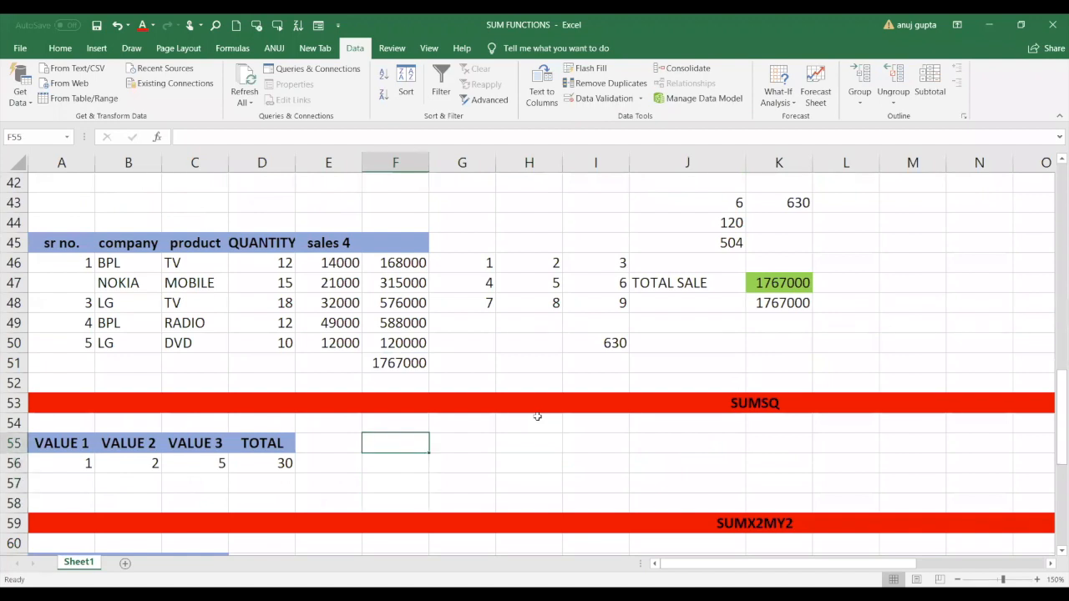
Replace the TOTAL cell D56 with a SUMSQ formula over the three values in A56:C56.
{"action": "left_click", "coordinate": [264, 465]}
{"action": "key", "text": "Delete"}
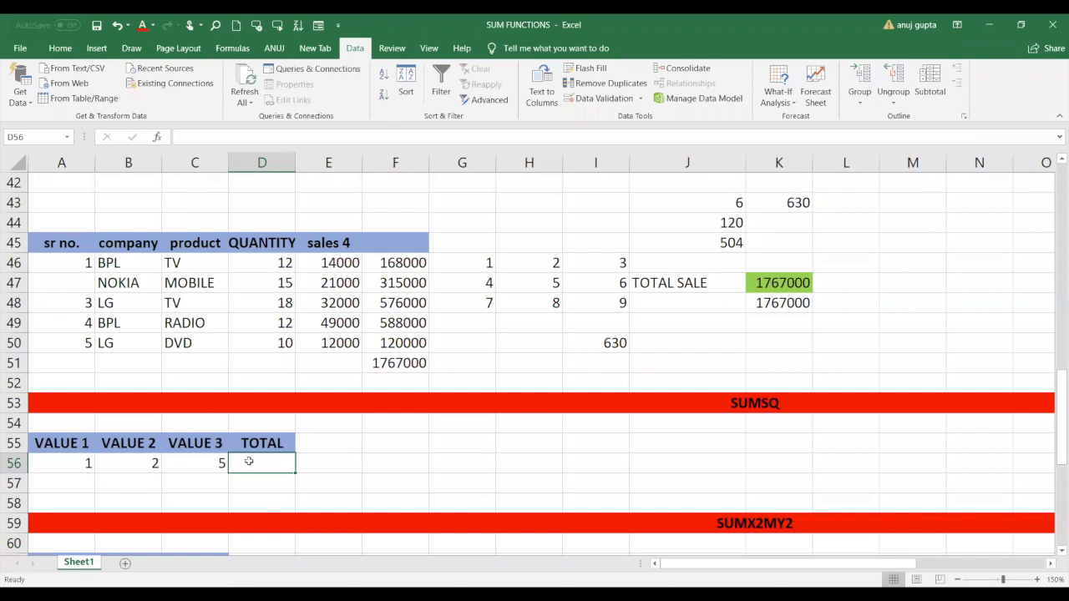
{"action": "type", "text": "="}
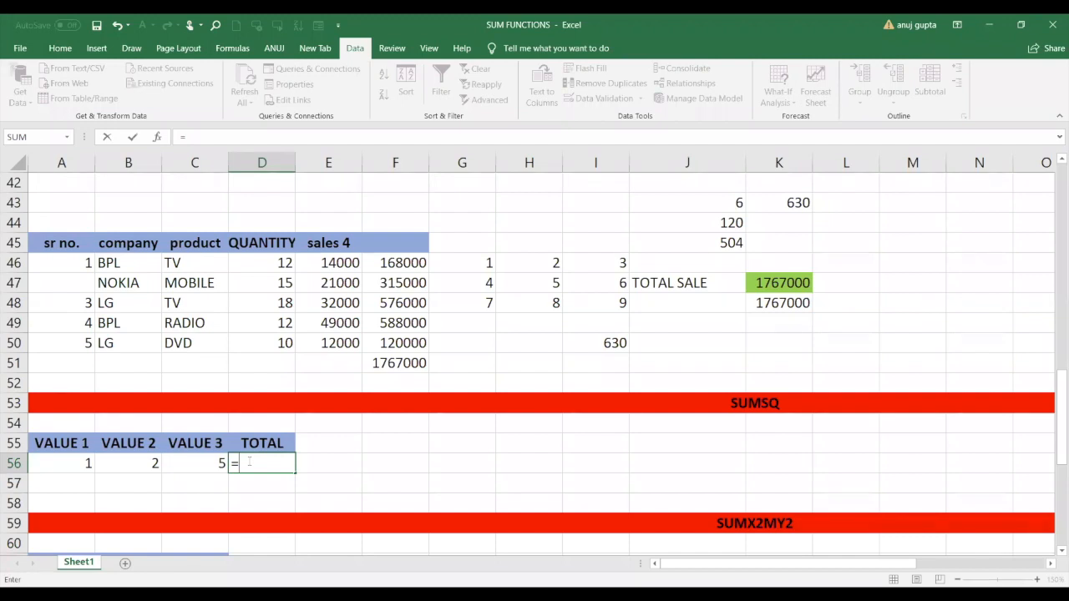
{"action": "type", "text": "SUMSQ"}
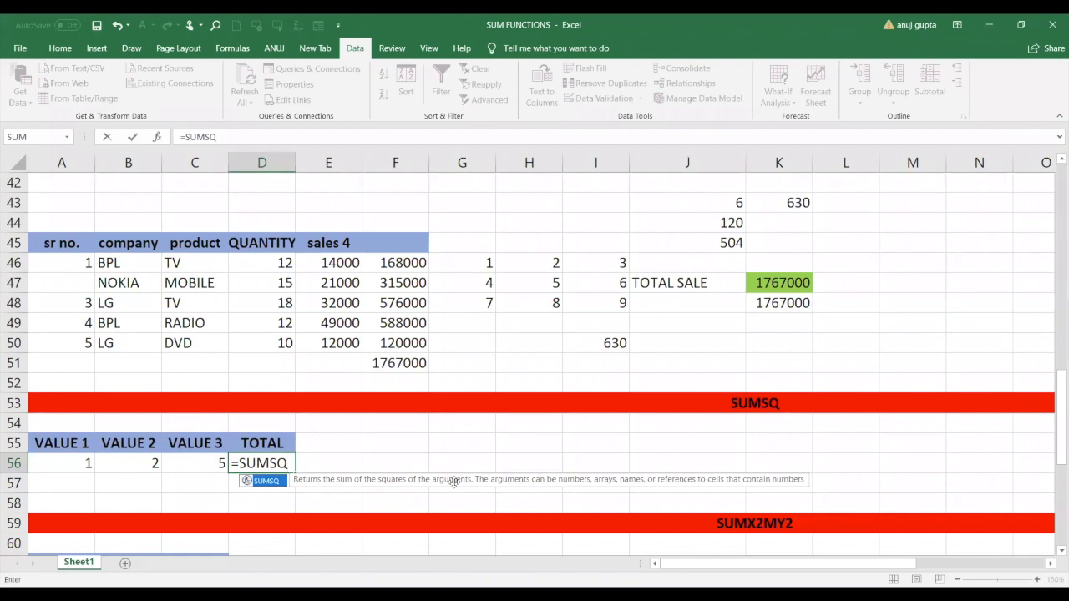
{"action": "type", "text": "("}
{"action": "left_click", "coordinate": [81, 465]}
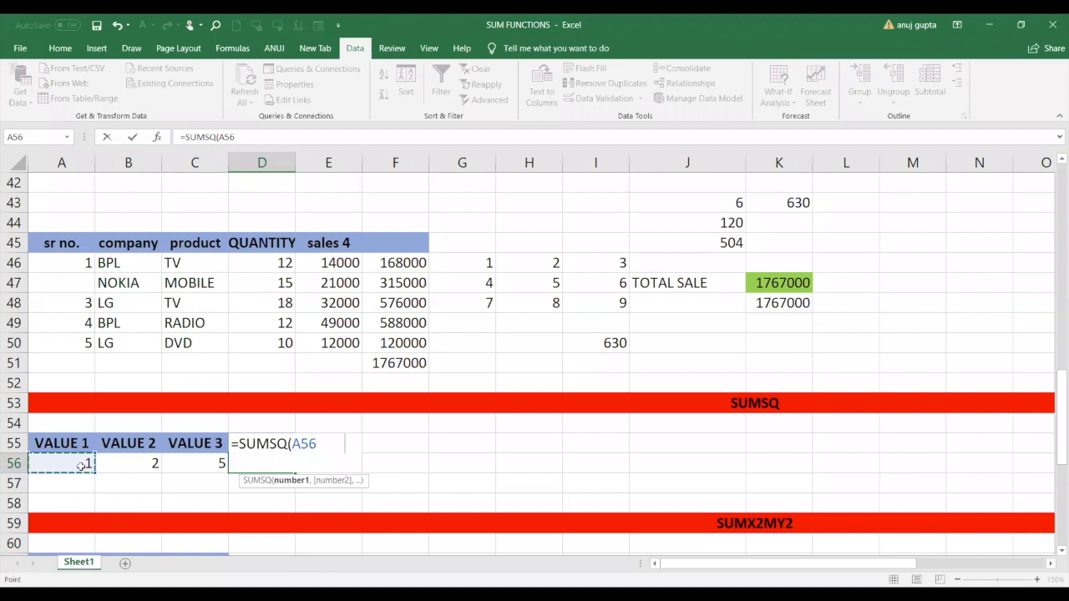
{"action": "left_click_drag", "start_coordinate": [81, 465], "coordinate": [171, 458]}
{"action": "type", "text": ")"}
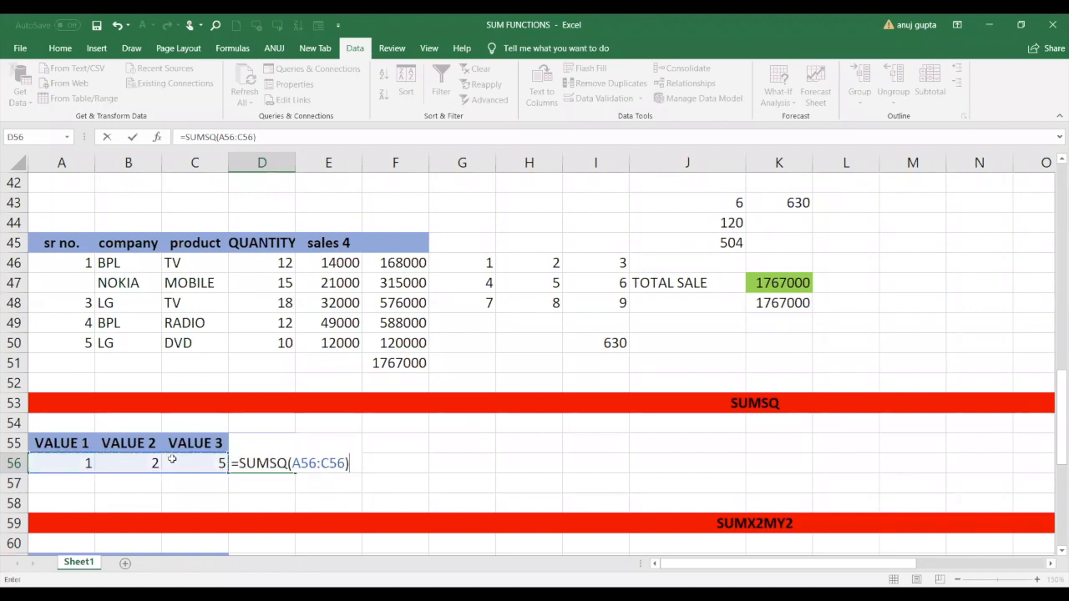
{"action": "key", "text": "Return"}
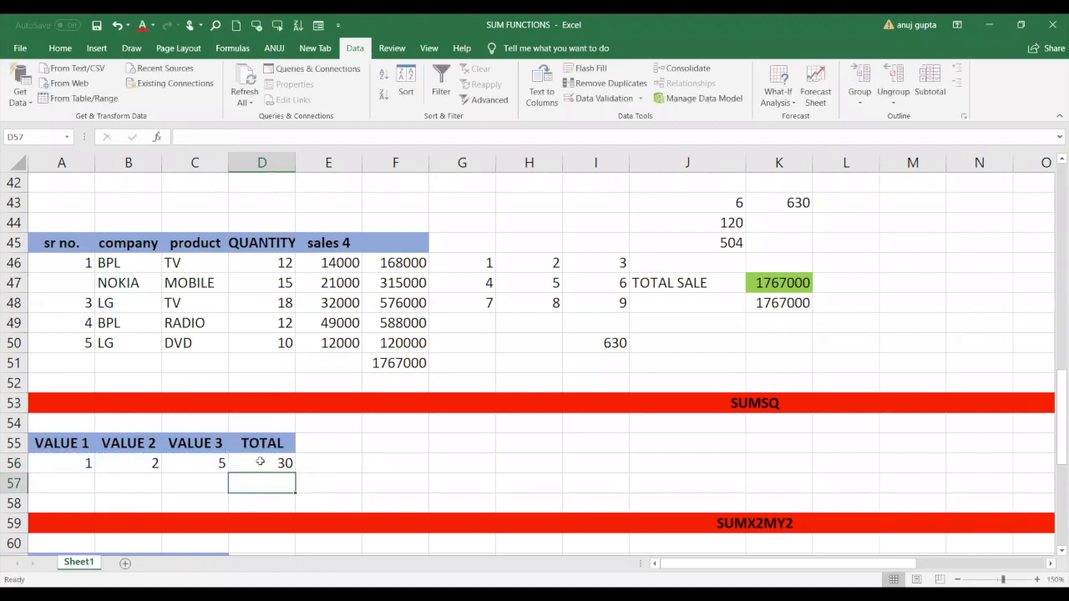
Enter the squares of the three values as plain numbers 1, 4 and 25 in A57, B57 and C57.
{"action": "left_click", "coordinate": [84, 464]}
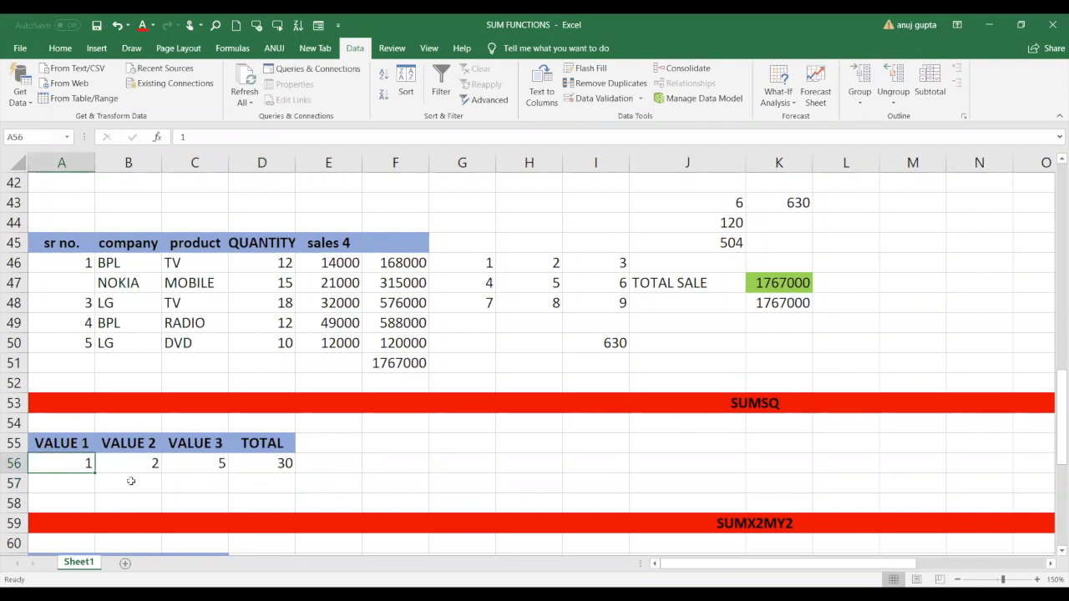
{"action": "left_click", "coordinate": [78, 485]}
{"action": "type", "text": "1"}
{"action": "key", "text": "Tab"}
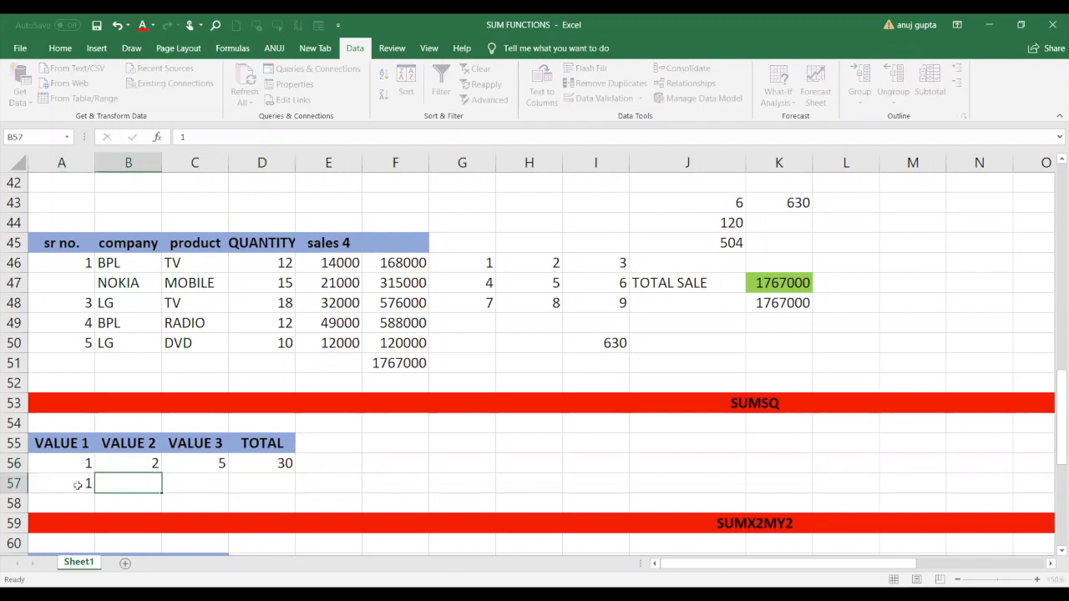
{"action": "type", "text": "4"}
{"action": "key", "text": "Tab"}
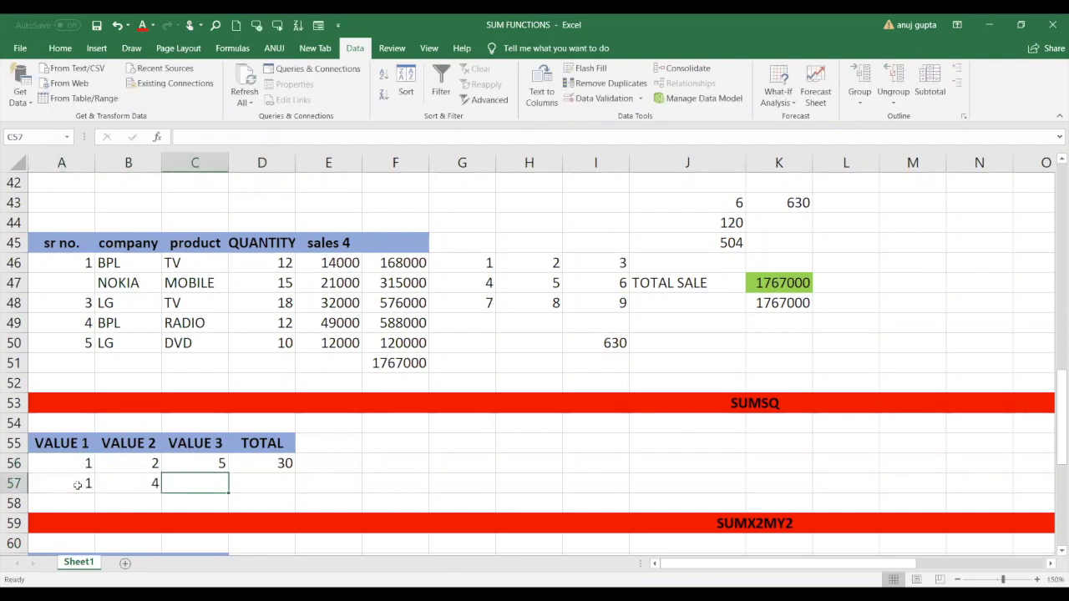
{"action": "type", "text": "25"}
{"action": "key", "text": "Tab"}
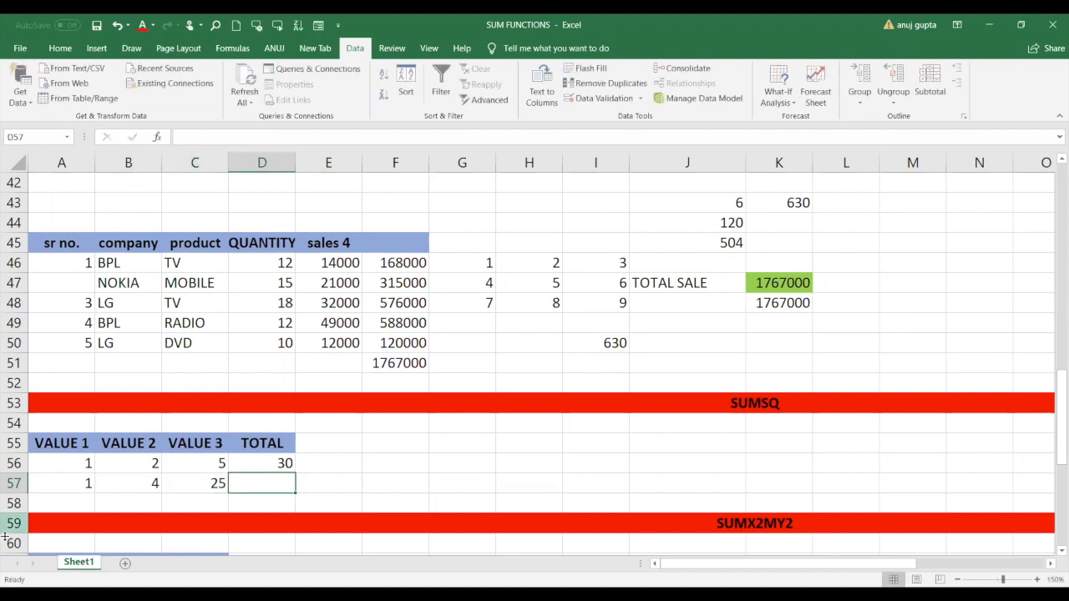
Total the three squares in D57 with a SUM formula over A57:C57.
{"action": "type", "text": "="}
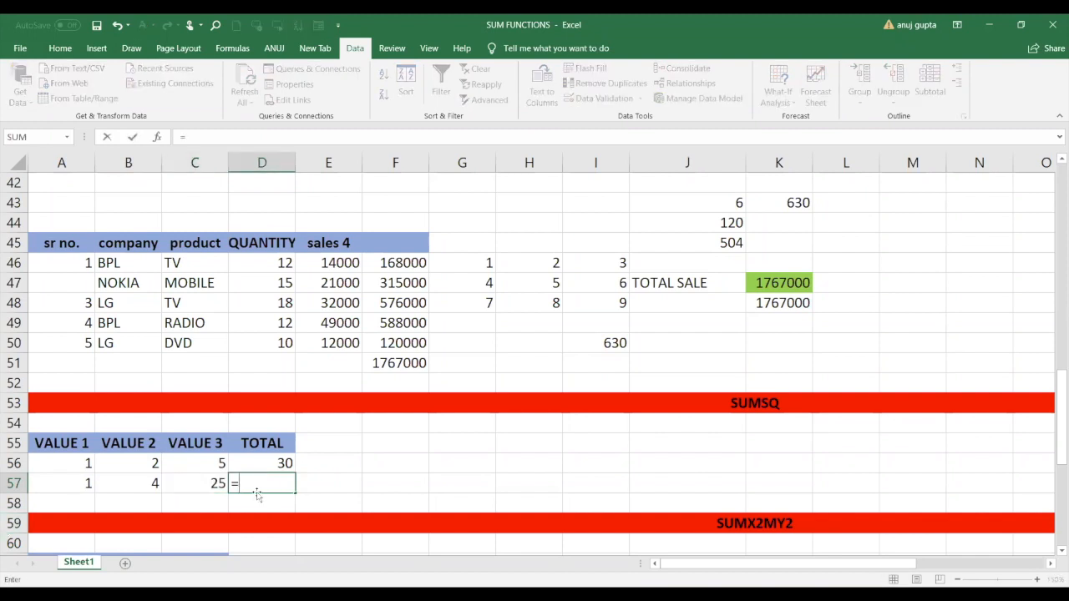
{"action": "type", "text": "SUM"}
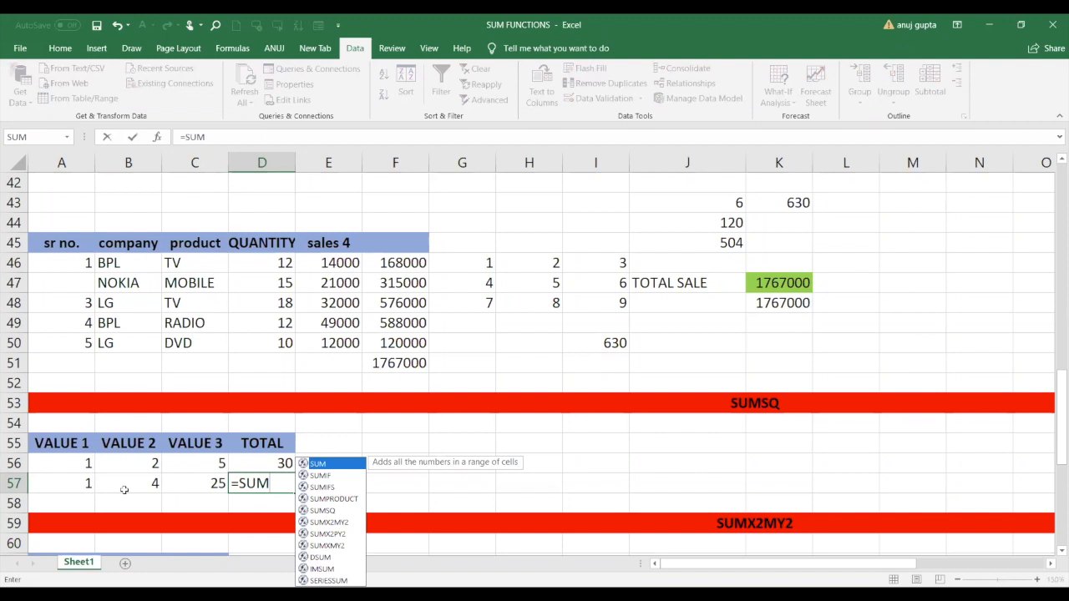
{"action": "type", "text": "("}
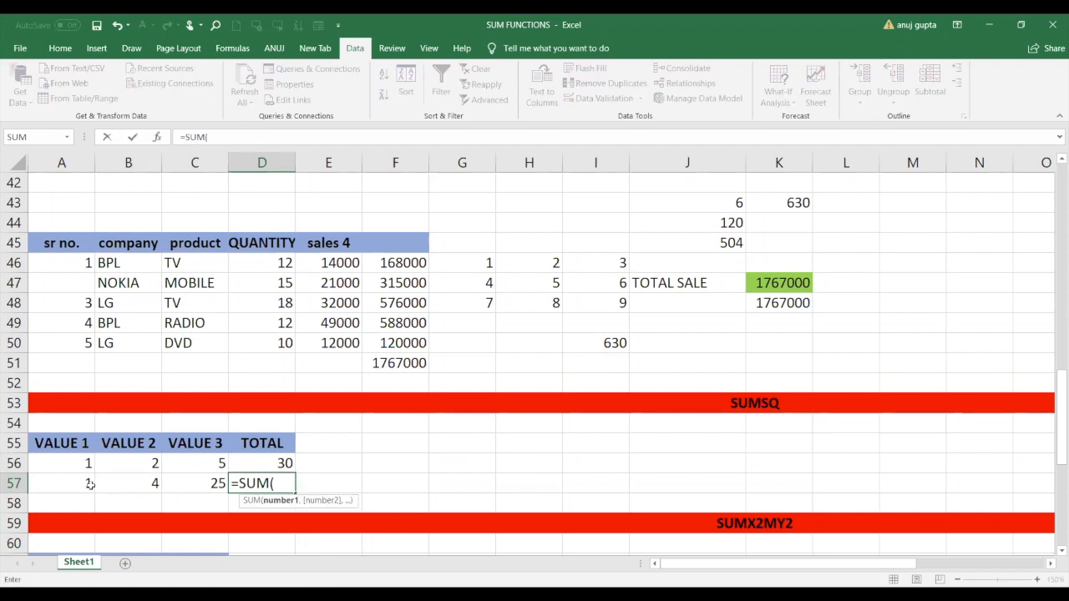
{"action": "left_click_drag", "start_coordinate": [90, 485], "coordinate": [213, 484]}
{"action": "key", "text": "Return"}
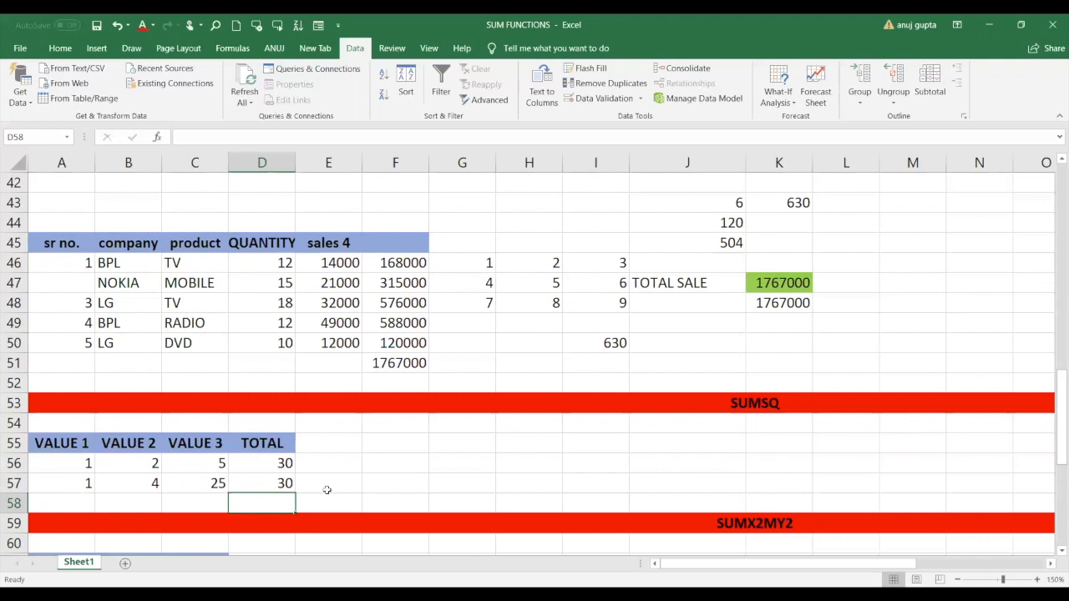
Enter the sample values 1, 2, 3, 4 and 5 across cells G56 to K56.
{"action": "left_click", "coordinate": [433, 458]}
{"action": "type", "text": "1"}
{"action": "key", "text": "Tab"}
{"action": "type", "text": "2"}
{"action": "key", "text": "Tab"}
{"action": "type", "text": "3"}
{"action": "key", "text": "Tab"}
{"action": "type", "text": "4"}
{"action": "key", "text": "Tab"}
{"action": "type", "text": "5"}
{"action": "key", "text": "Tab"}
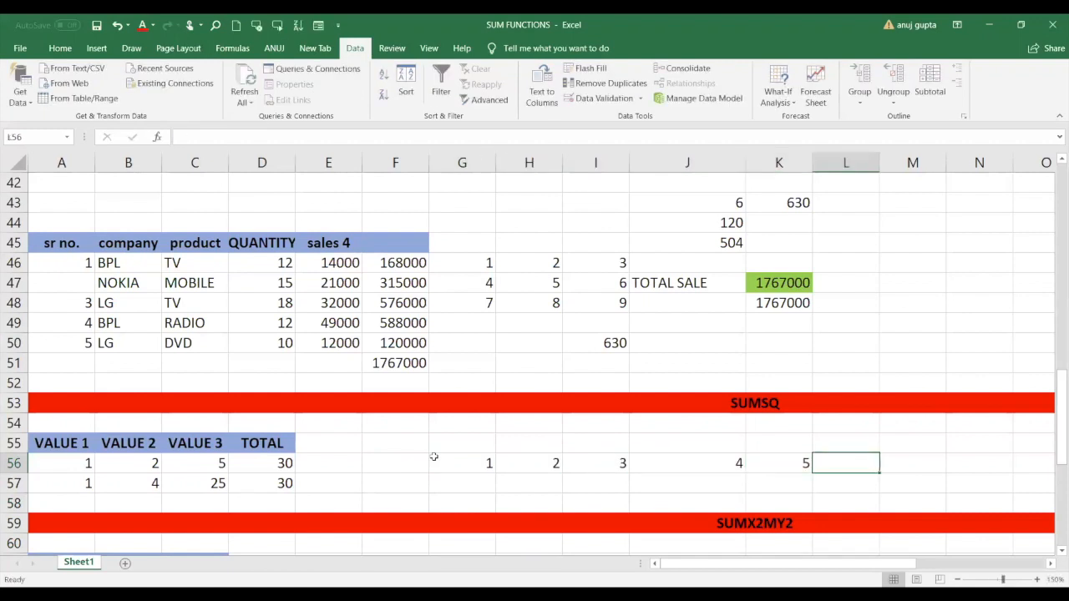
Enter a SUMSQ formula in L56 over the sample values in G56:K56.
{"action": "type", "text": "="}
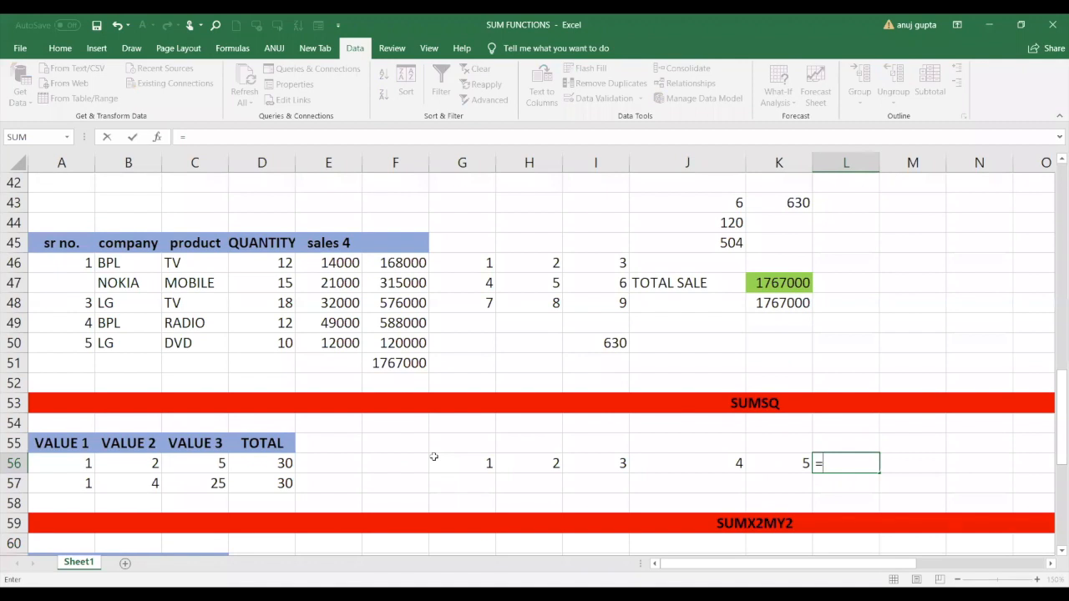
{"action": "type", "text": "SUM"}
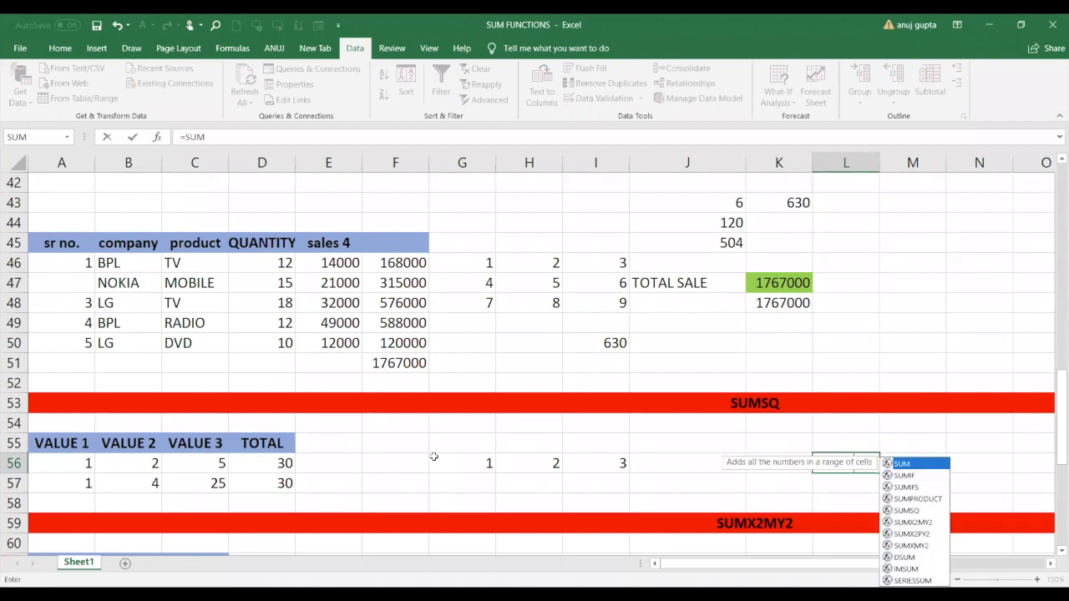
{"action": "type", "text": "SQ("}
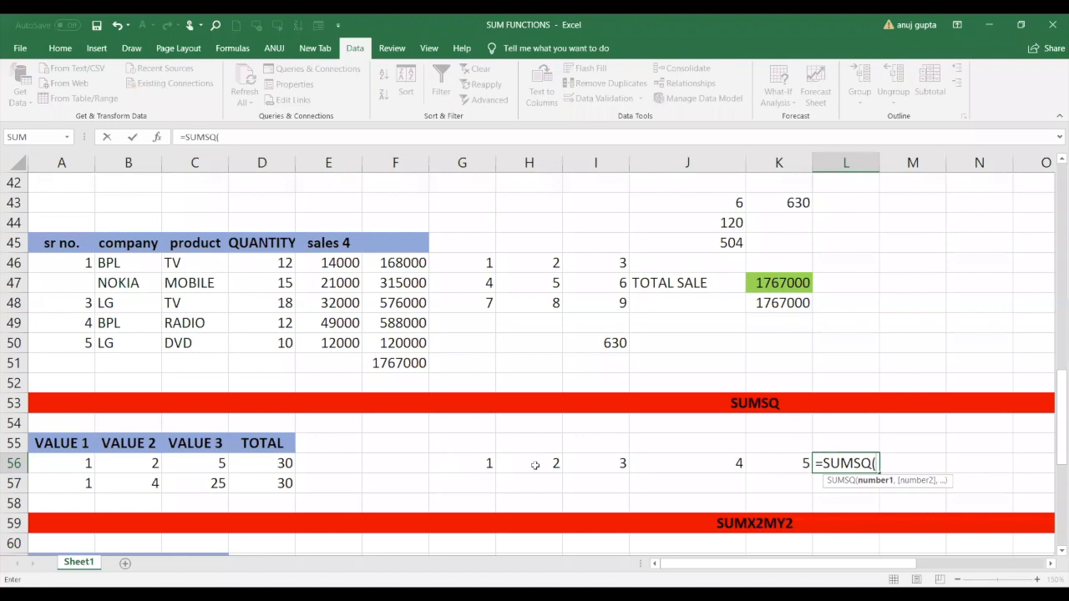
{"action": "left_click", "coordinate": [473, 465]}
{"action": "left_click_drag", "start_coordinate": [534, 465], "coordinate": [751, 462]}
{"action": "type", "text": ")"}
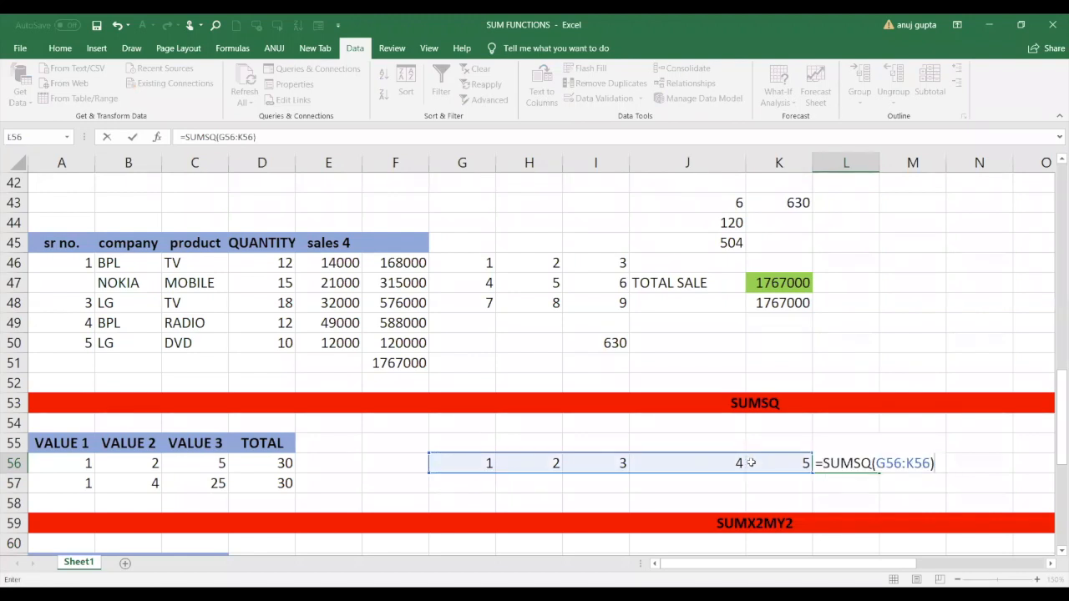
{"action": "key", "text": "Return"}
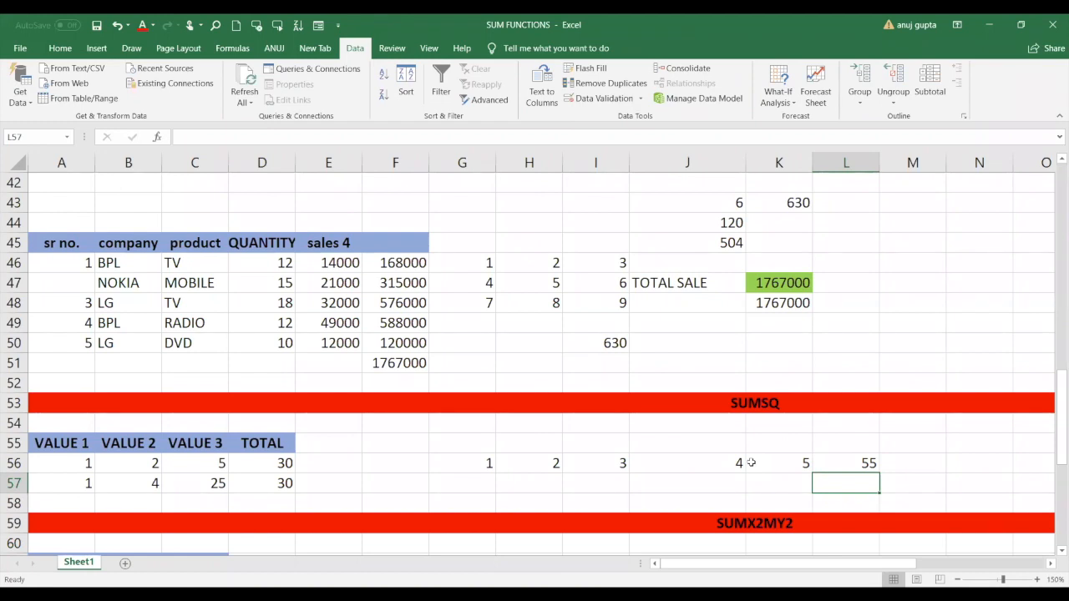
In the SUMX2MY2 section, enter a SUMX2MY2 formula in C62 with the arrays A62:A63 and B62:B63.
{"action": "key", "text": "Down"}
{"action": "key", "text": "Down"}
{"action": "key", "text": "Down"}
{"action": "key", "text": "Down"}
{"action": "key", "text": "Down"}
{"action": "key", "text": "Down"}
{"action": "key", "text": "Down"}
{"action": "key", "text": "Down"}
{"action": "key", "text": "Down"}
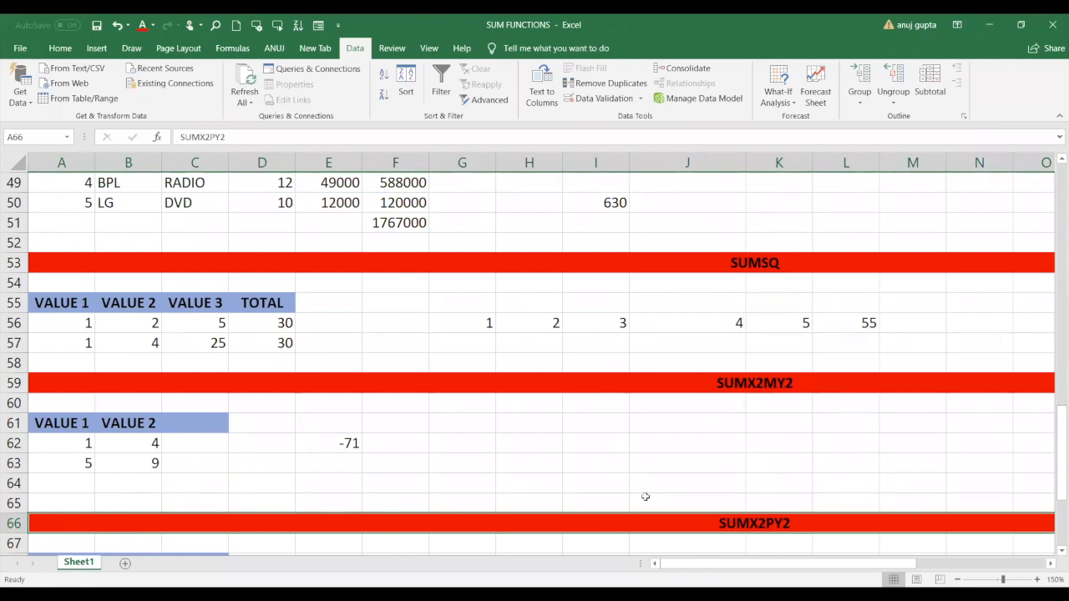
{"action": "left_click", "coordinate": [219, 445]}
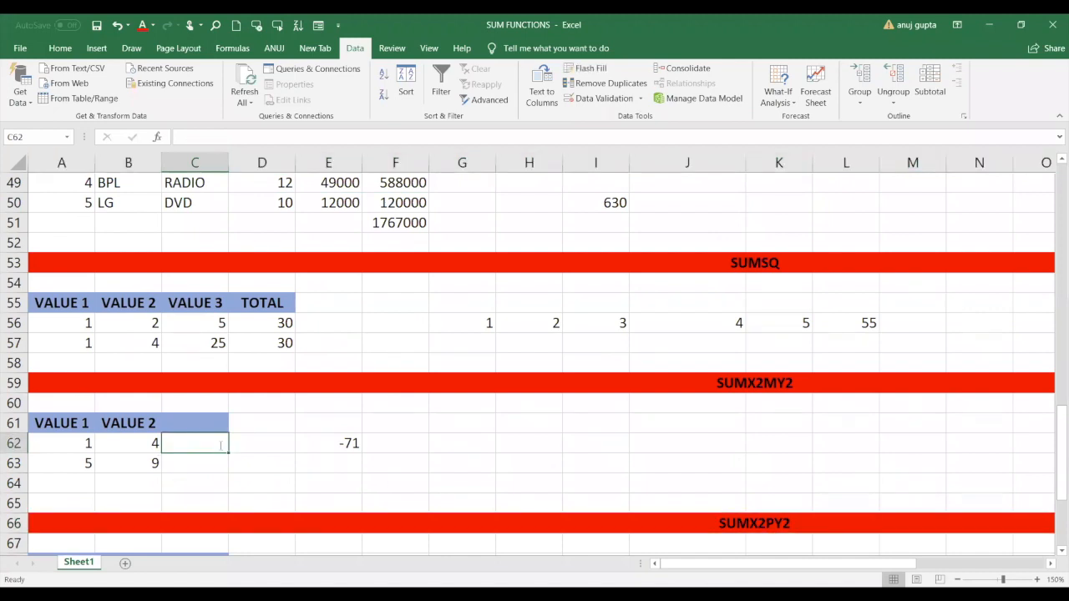
{"action": "type", "text": "="}
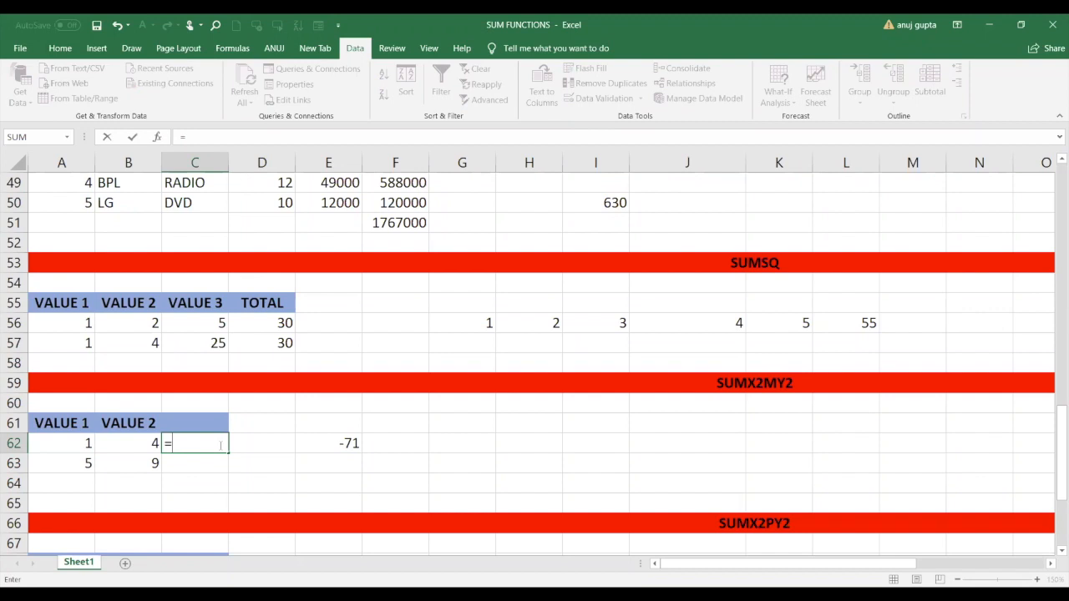
{"action": "type", "text": "SUM"}
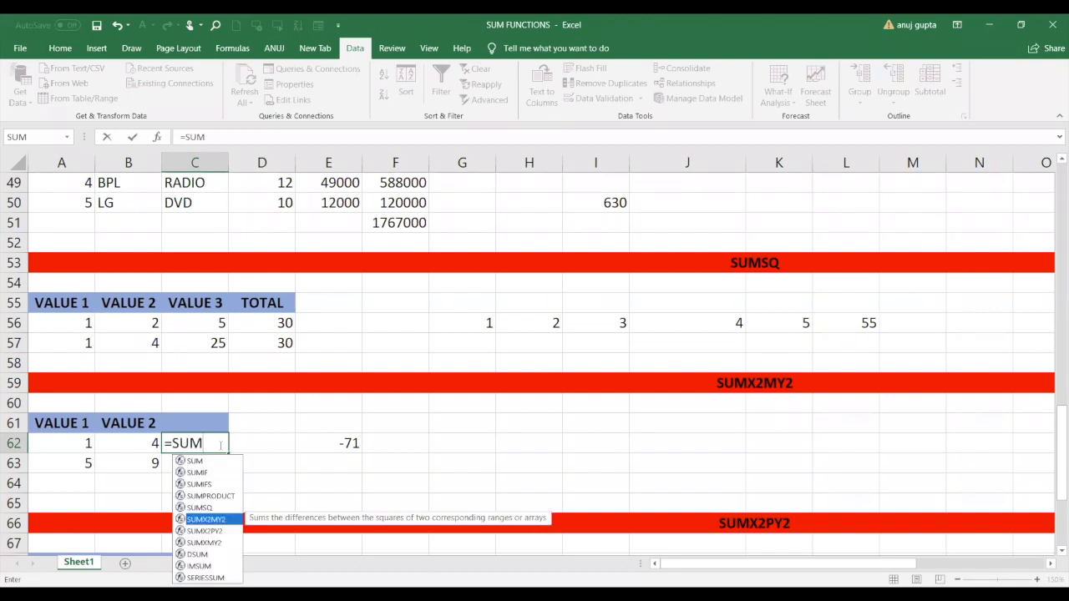
{"action": "key", "text": "Tab"}
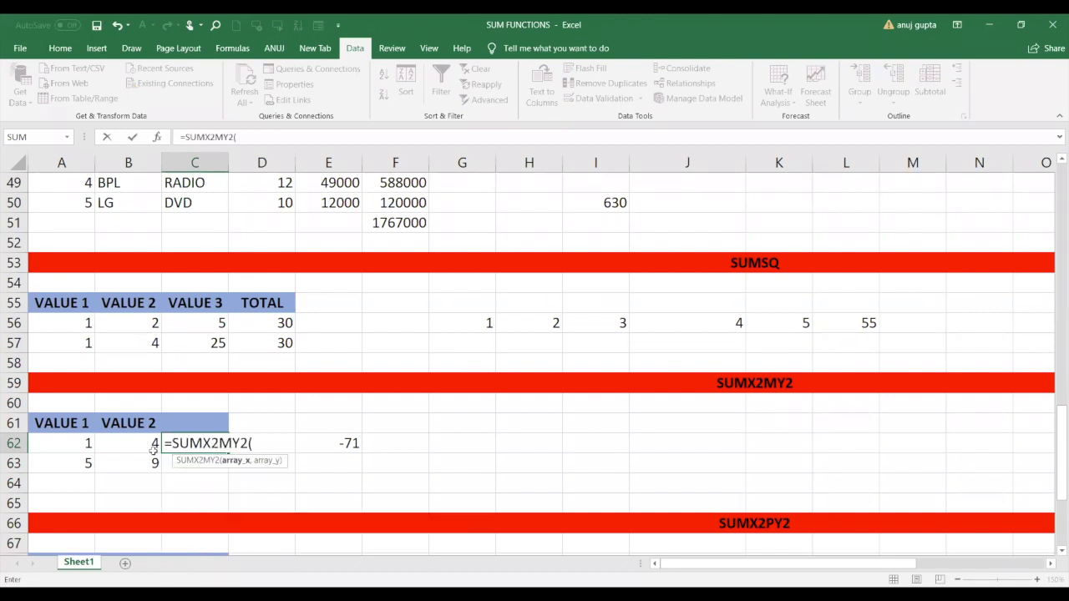
{"action": "left_click", "coordinate": [68, 440]}
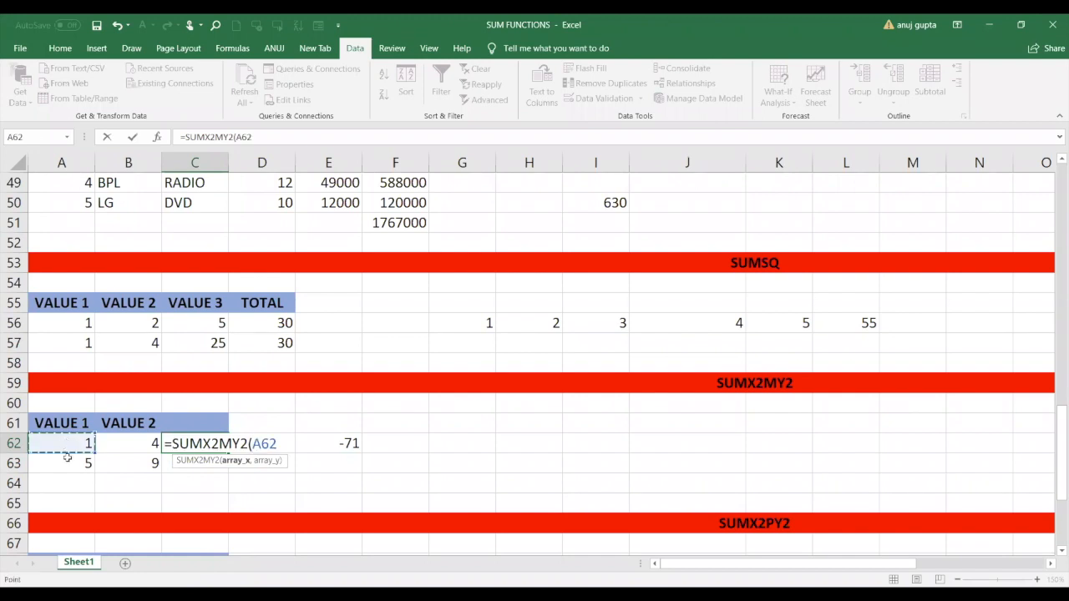
{"action": "left_click_drag", "start_coordinate": [67, 457], "coordinate": [68, 465]}
{"action": "type", "text": ","}
{"action": "left_click", "coordinate": [138, 449]}
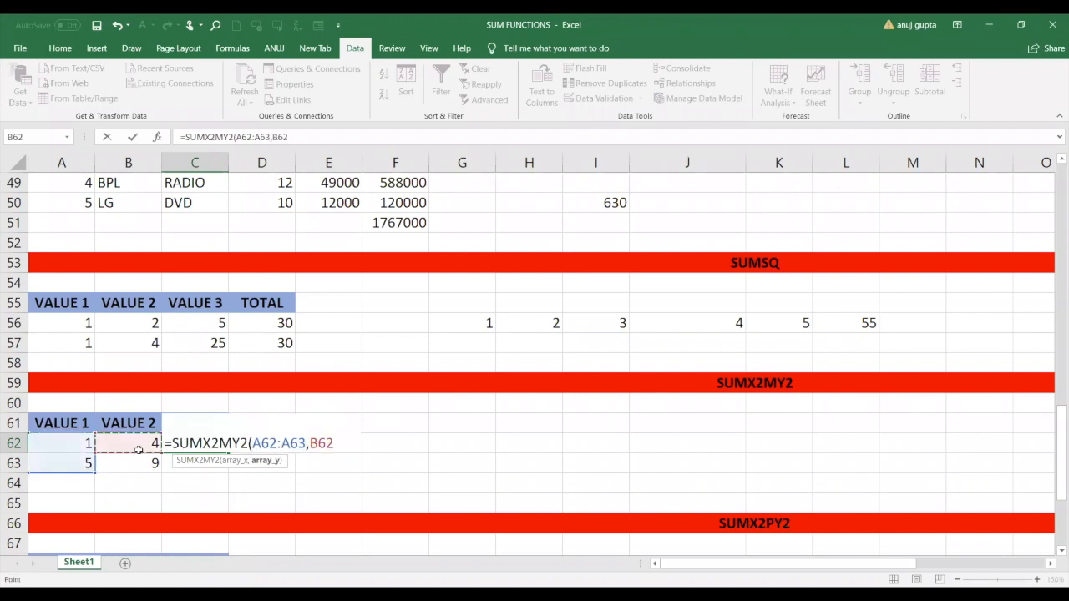
{"action": "left_click_drag", "start_coordinate": [139, 450], "coordinate": [138, 460]}
{"action": "type", "text": ")"}
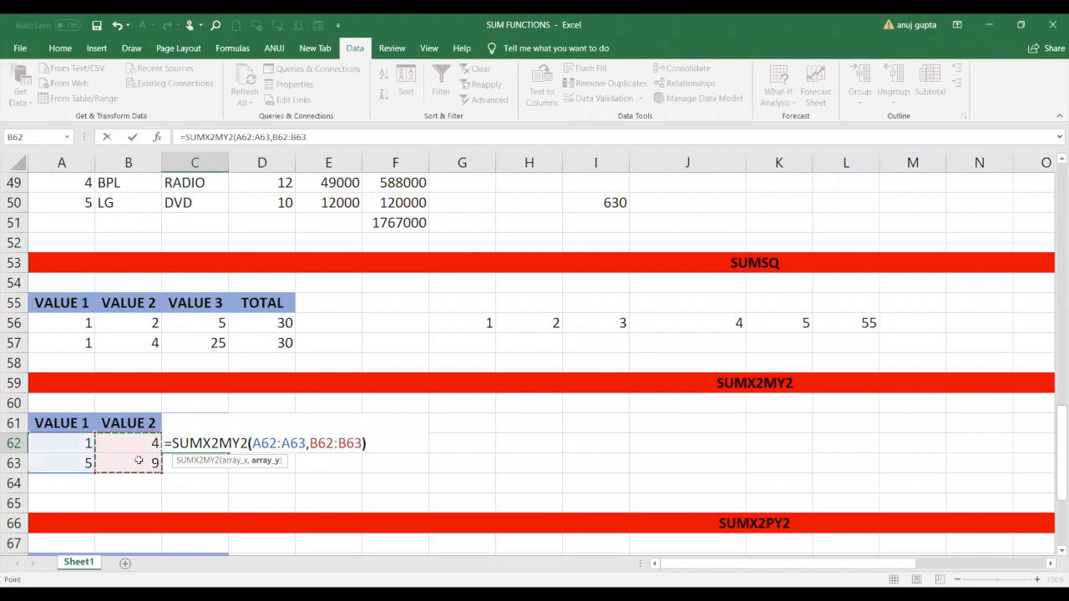
{"action": "key", "text": "Return"}
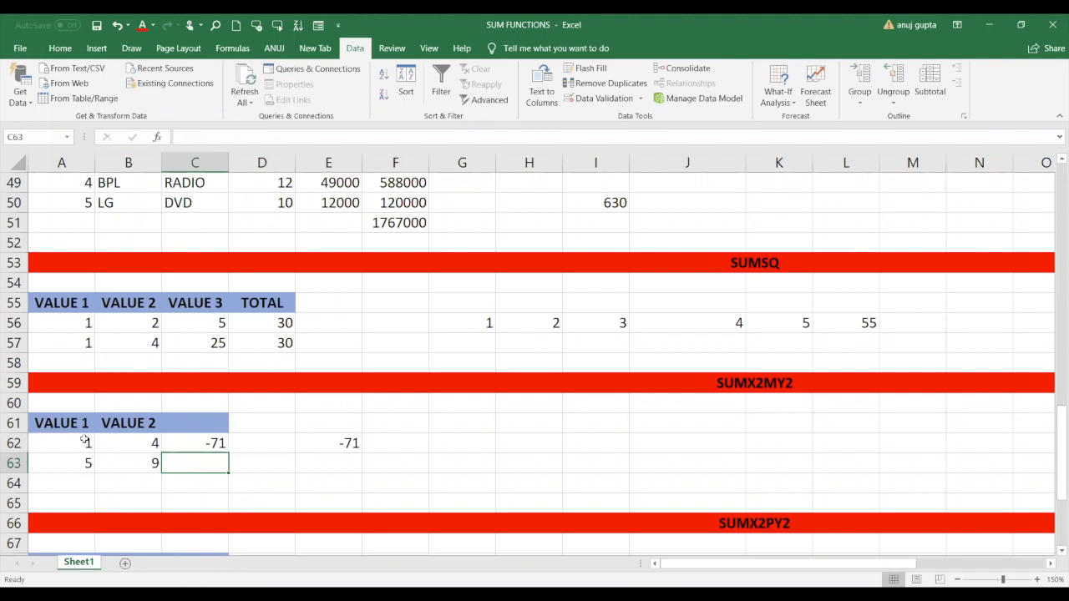
Enter the squares of the VALUE 1 numbers, 1 and 25, in G62 and G63, and their total 26 in G64.
{"action": "left_click_drag", "start_coordinate": [84, 442], "coordinate": [83, 462]}
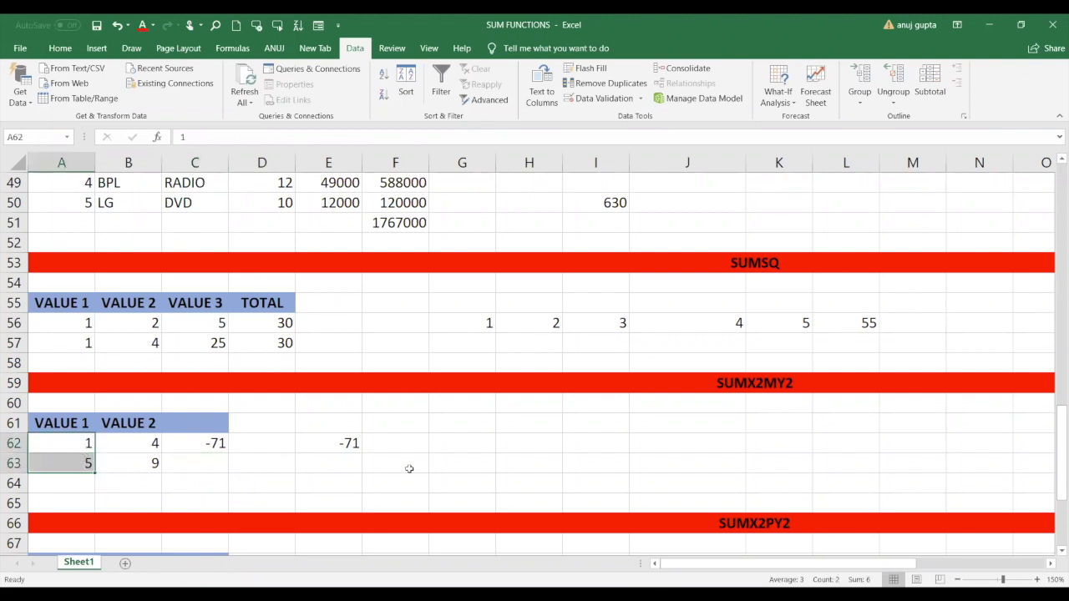
{"action": "left_click", "coordinate": [476, 445]}
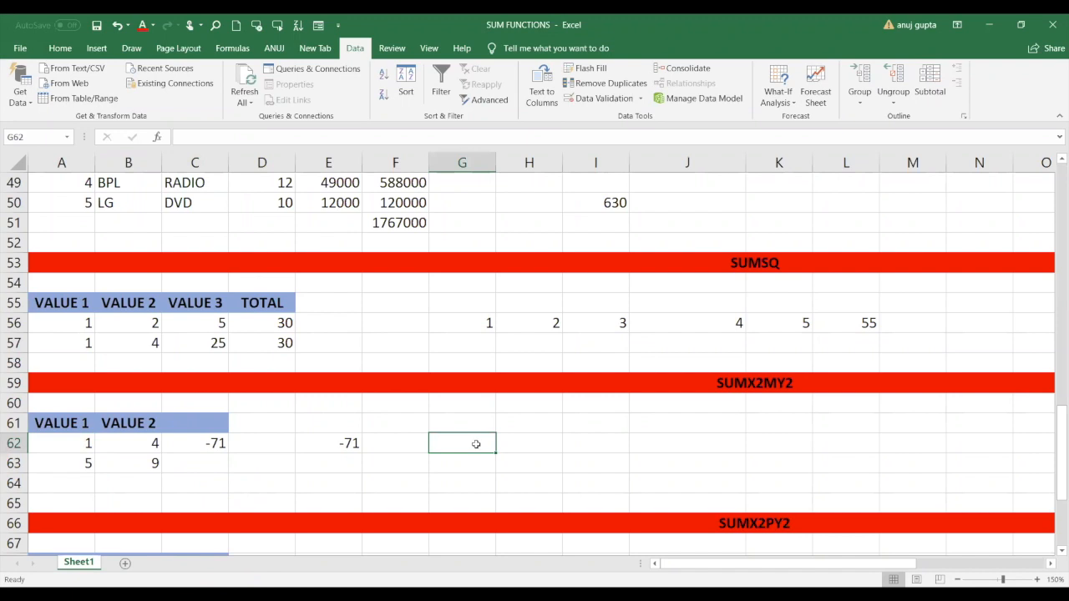
{"action": "type", "text": "1"}
{"action": "key", "text": "Return"}
{"action": "type", "text": "25"}
{"action": "key", "text": "Return"}
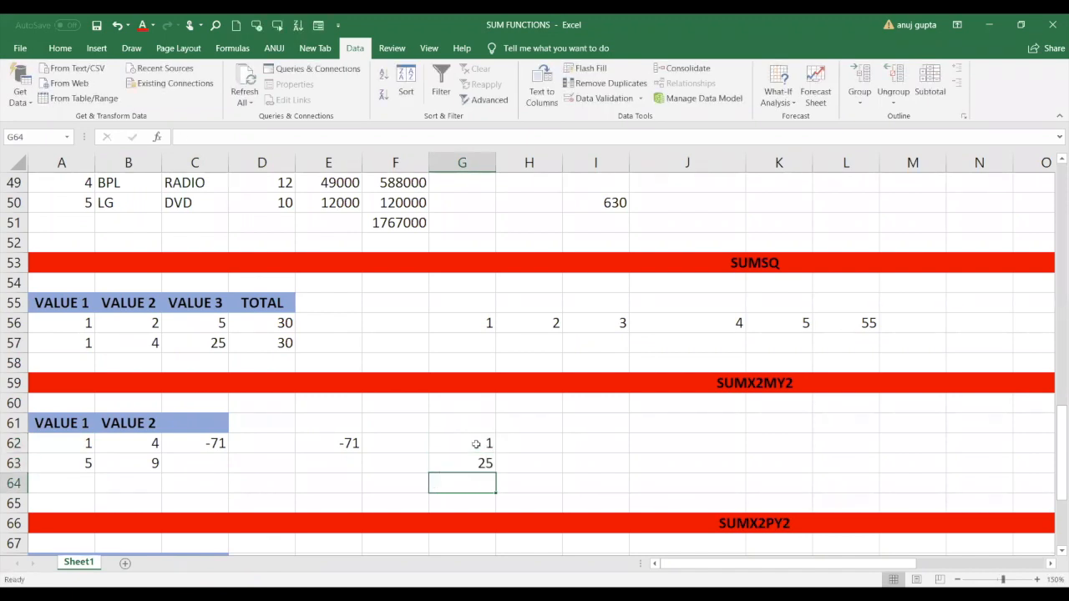
{"action": "type", "text": "26"}
{"action": "key", "text": "Tab"}
Beside the VALUE 1 squares, enter 14 in H62, 81 in H63 and 95 in H64.
{"action": "key", "text": "Up"}
{"action": "key", "text": "Up"}
{"action": "type", "text": "14"}
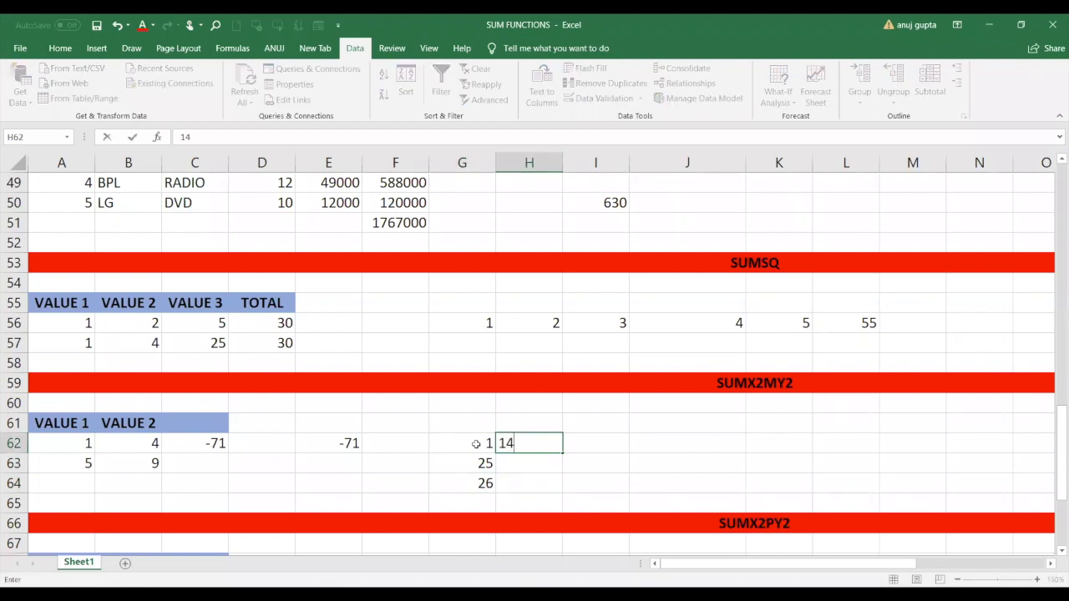
{"action": "key", "text": "Return"}
{"action": "type", "text": "81"}
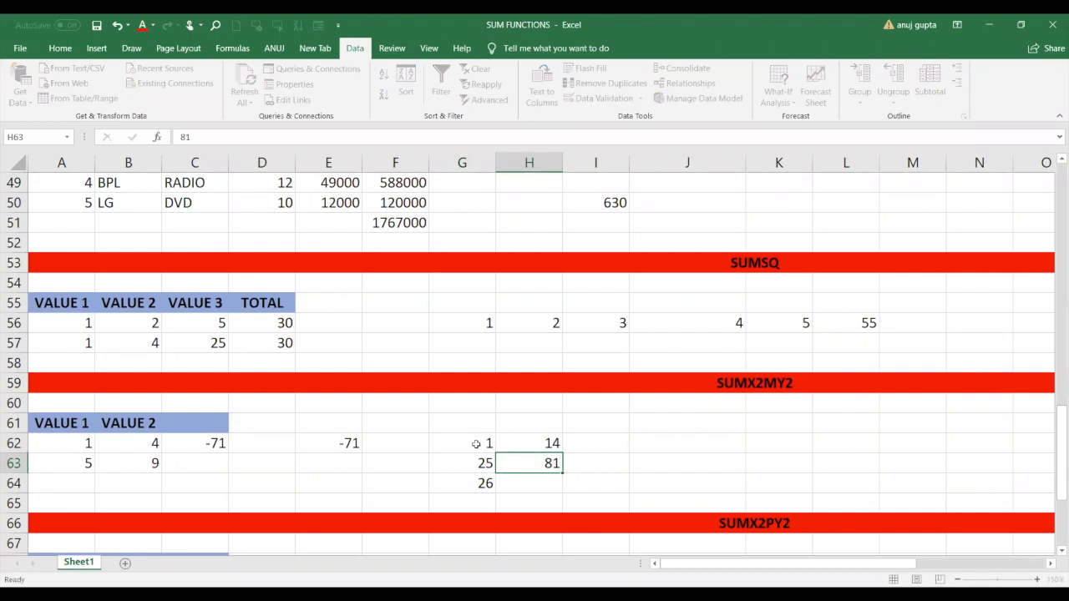
{"action": "key", "text": "Return"}
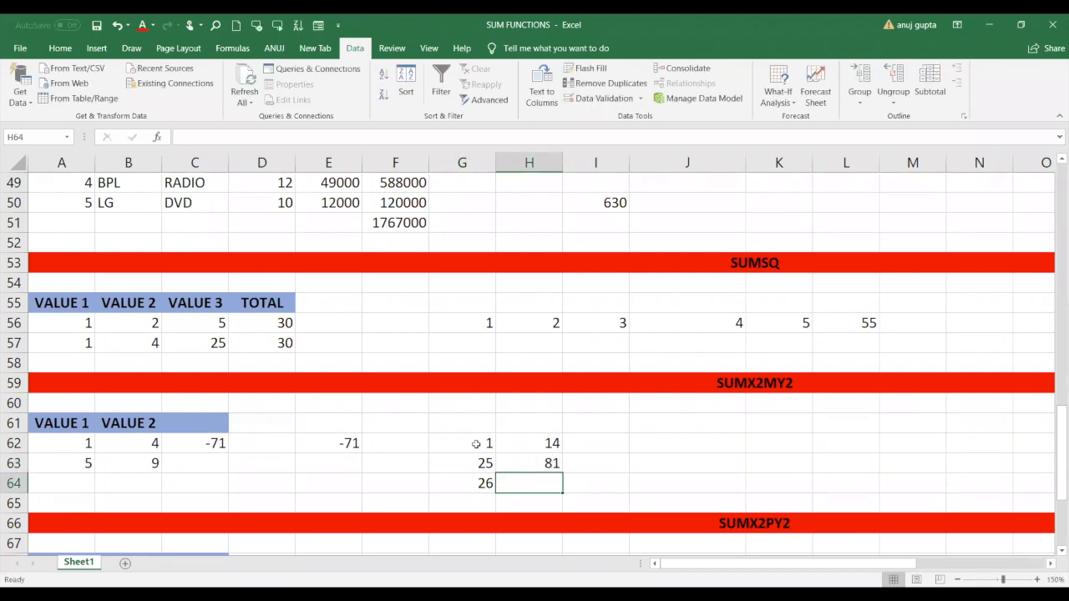
{"action": "type", "text": "95"}
{"action": "key", "text": "Tab"}
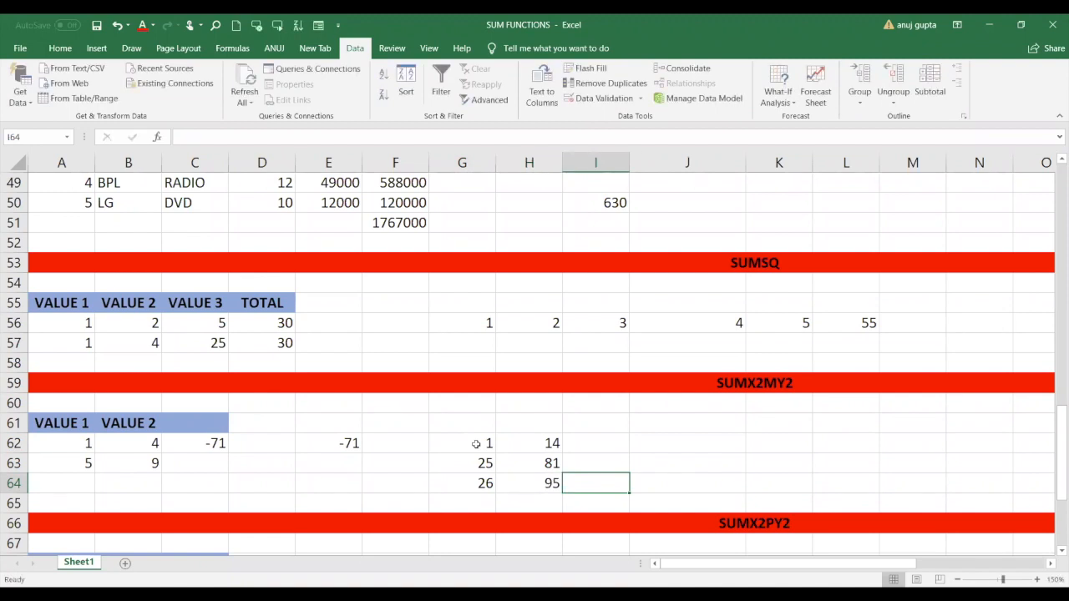
{"action": "left_click", "coordinate": [540, 483]}
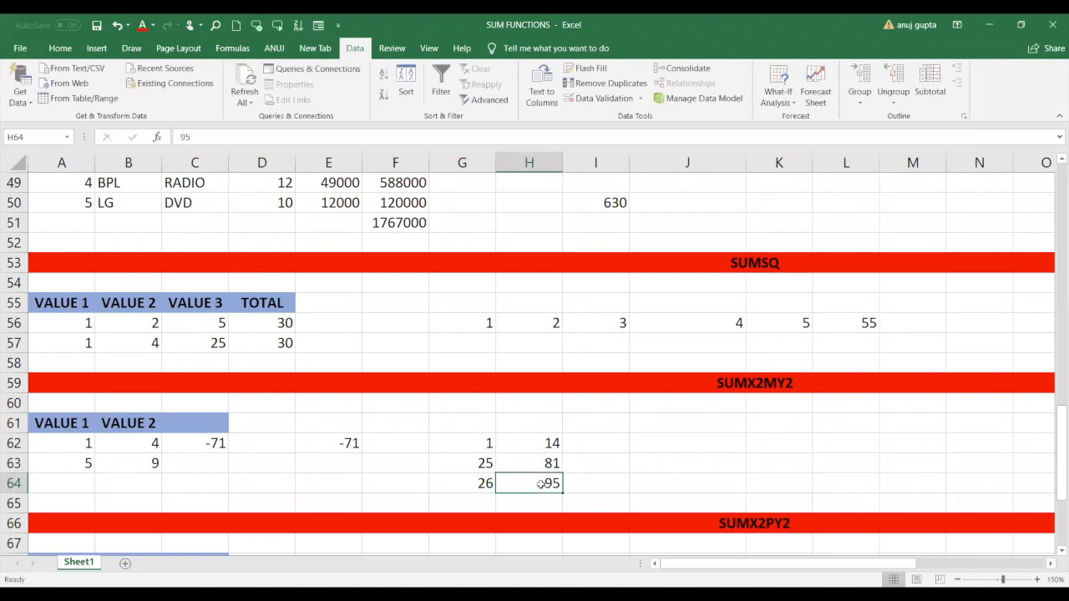
{"action": "left_click", "coordinate": [576, 486]}
{"action": "type", "text": "="}
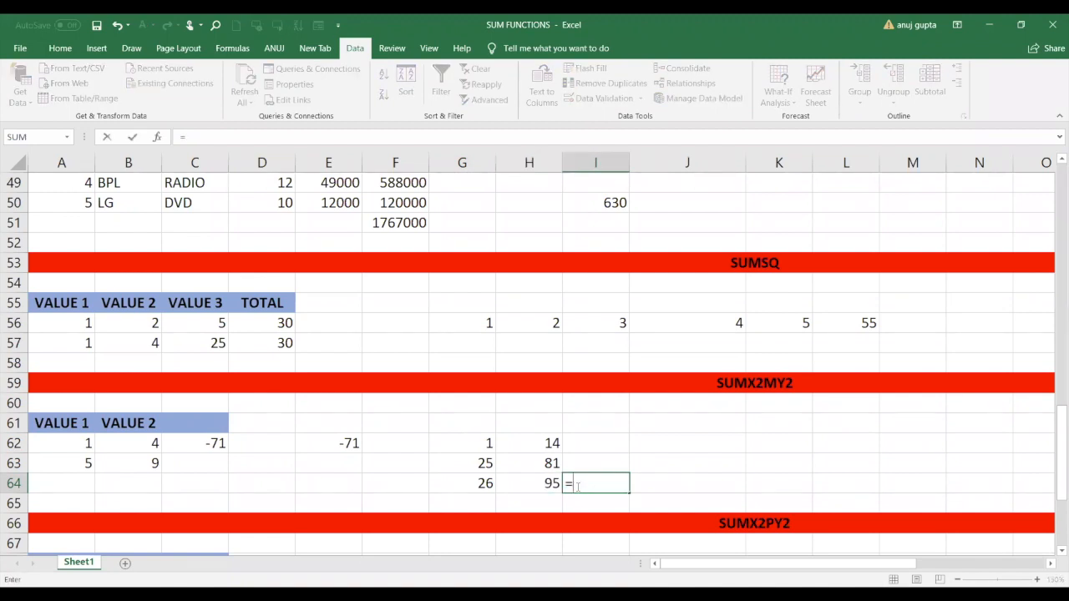
{"action": "left_click", "coordinate": [529, 486]}
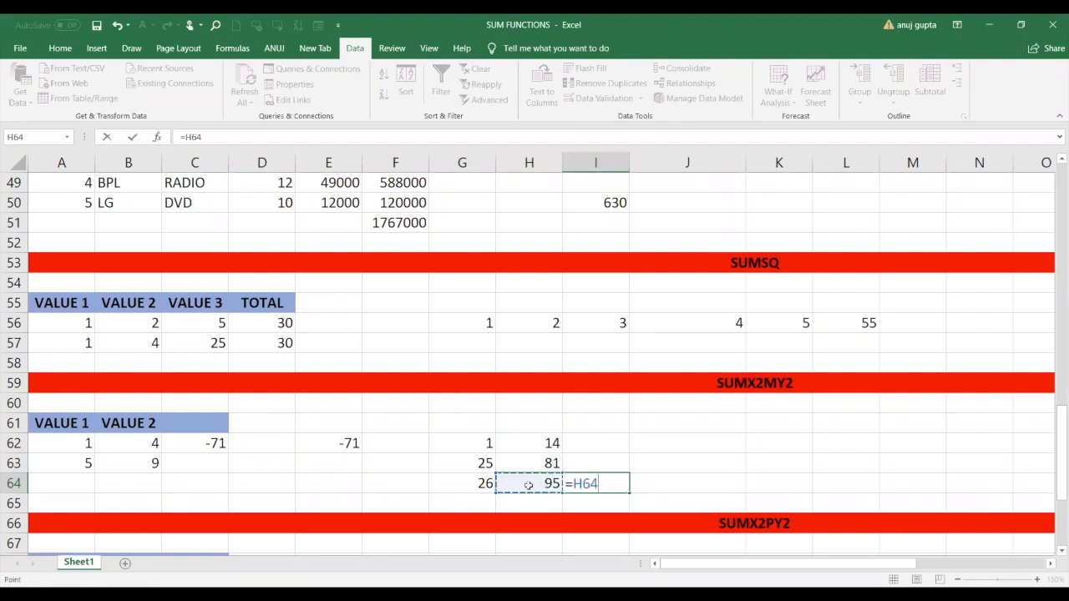
{"action": "key", "text": "BackSpace"}
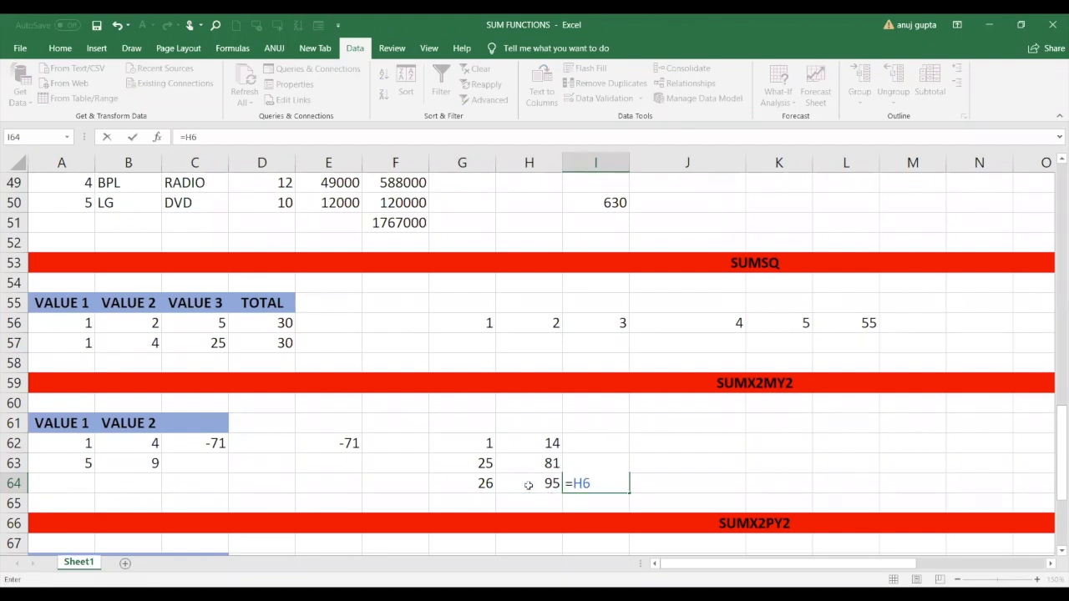
{"action": "key", "text": "BackSpace"}
{"action": "key", "text": "BackSpace"}
{"action": "left_click", "coordinate": [549, 459]}
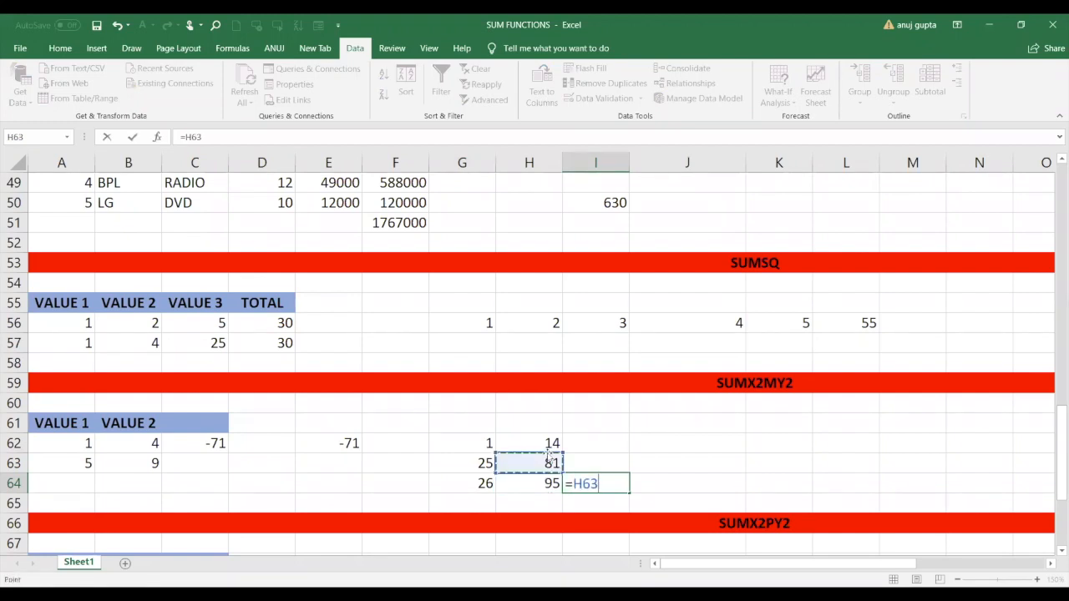
{"action": "left_click", "coordinate": [549, 445]}
{"action": "type", "text": "16"}
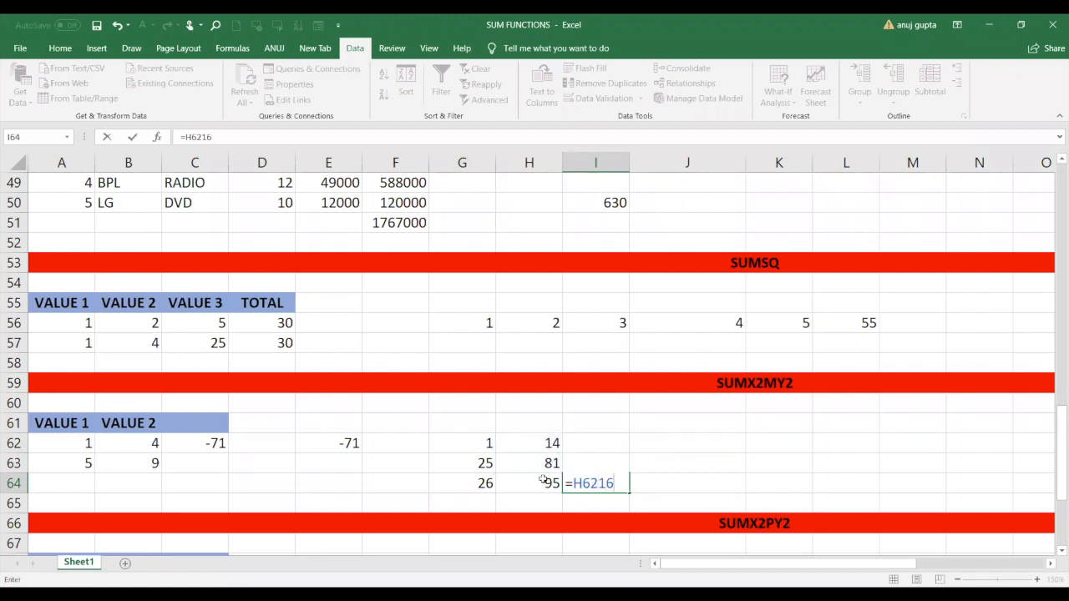
{"action": "key", "text": "Left"}
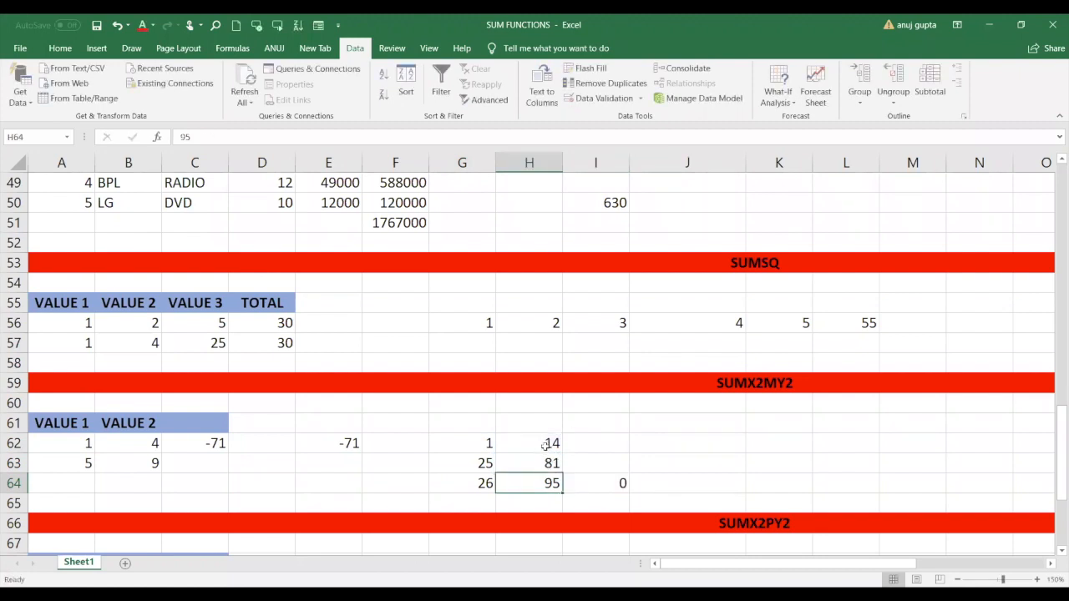
Correct the VALUE 2 square in H62 to 16 and the total in H64 to 97, and clear I64.
{"action": "left_click", "coordinate": [544, 444]}
{"action": "type", "text": "16"}
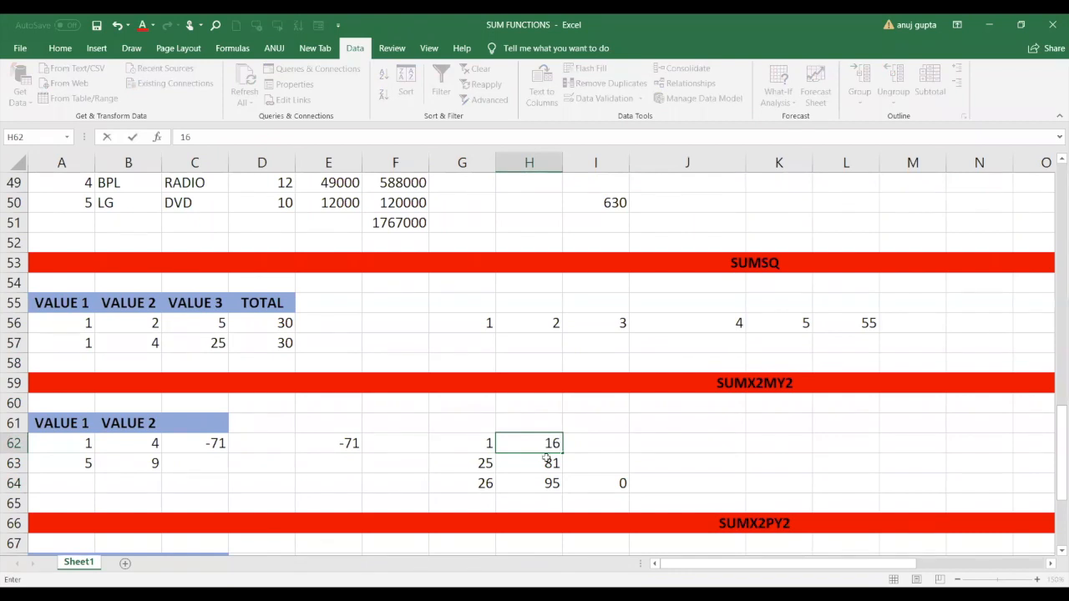
{"action": "left_click", "coordinate": [550, 484]}
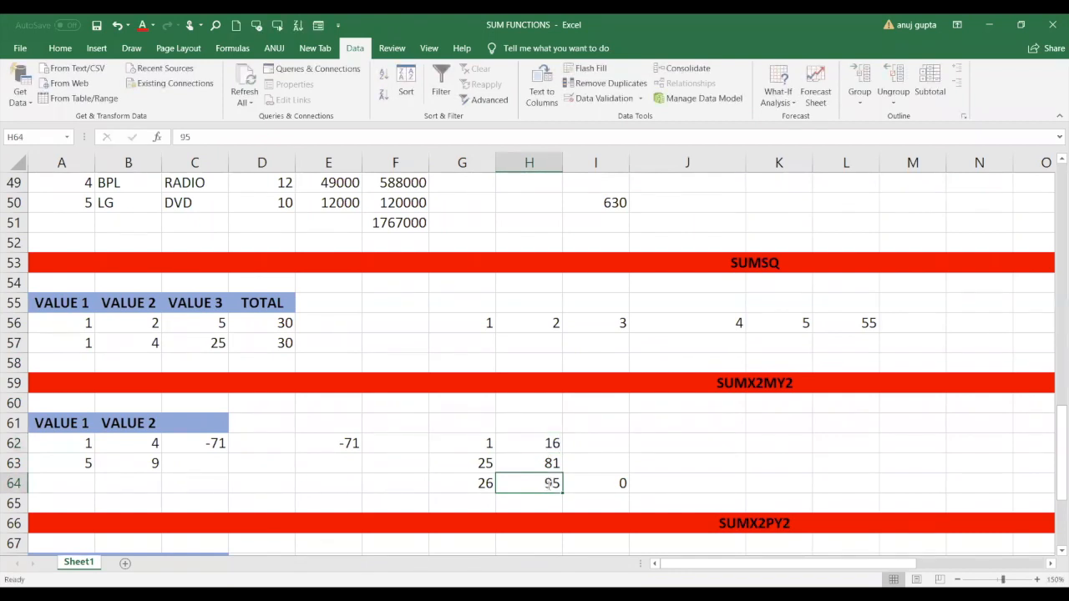
{"action": "left_click", "coordinate": [610, 486]}
{"action": "key", "text": "Delete"}
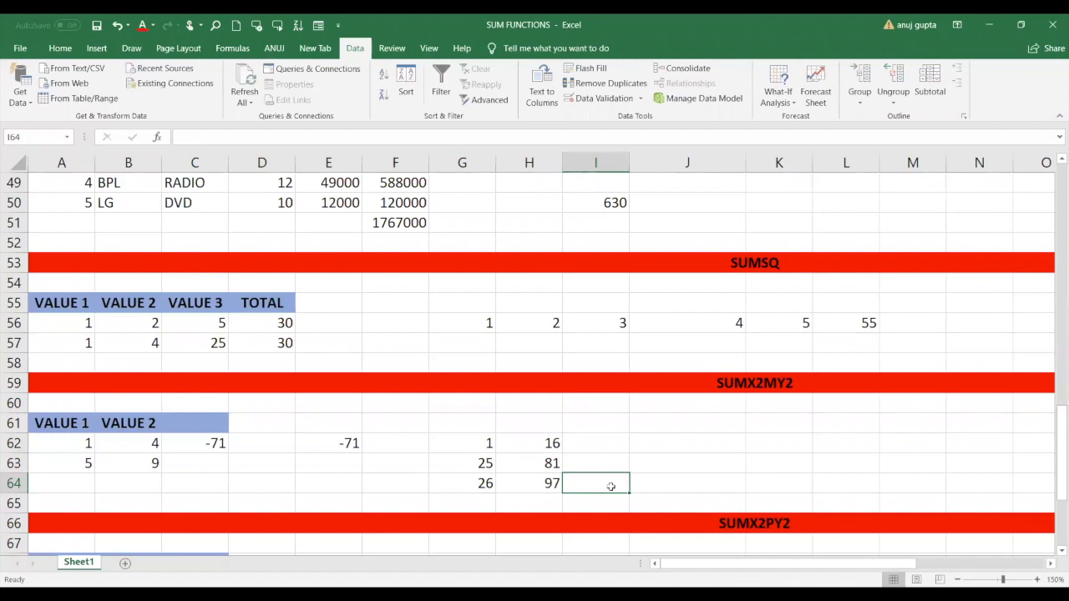
Enter the formula =G64-H64 in I64 to subtract the VALUE 2 squares total from the VALUE 1 squares total.
{"action": "left_click", "coordinate": [543, 482]}
{"action": "left_click", "coordinate": [620, 477]}
{"action": "type", "text": "="}
{"action": "left_click", "coordinate": [541, 488]}
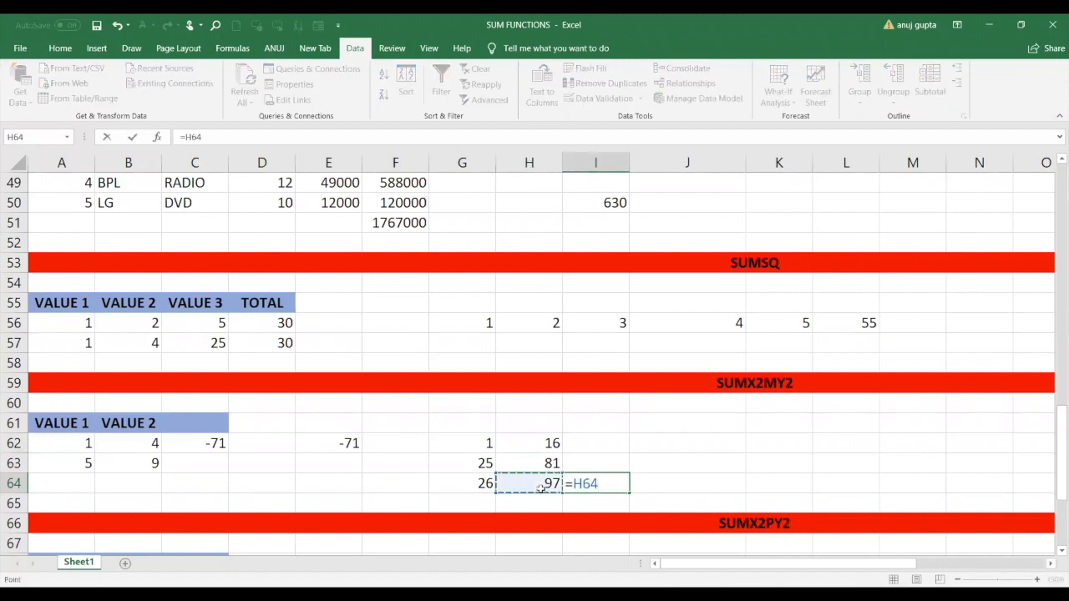
{"action": "type", "text": "-"}
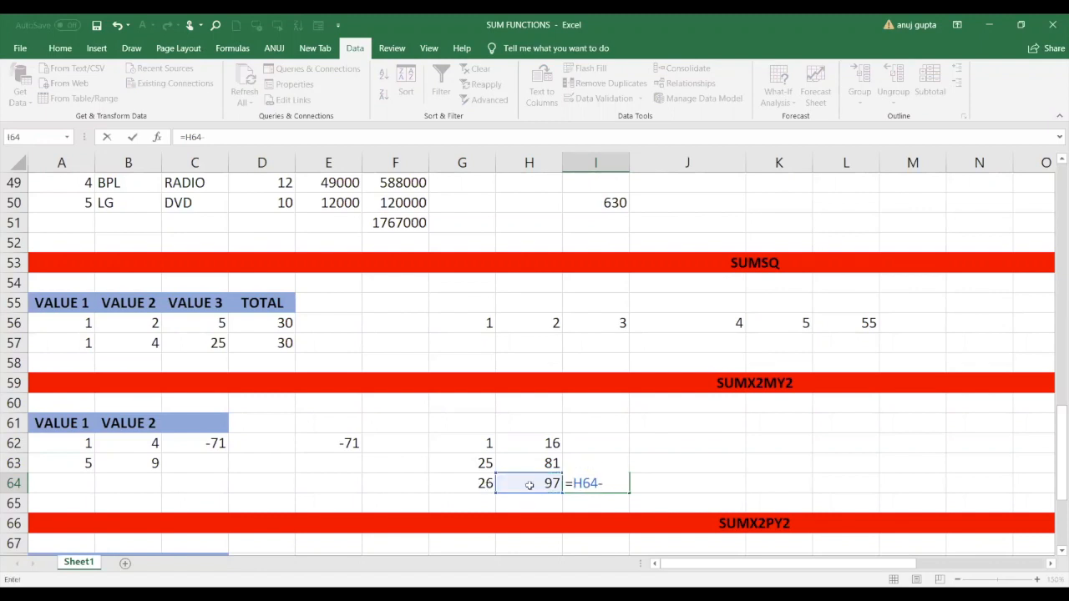
{"action": "key", "text": "BackSpace"}
{"action": "key", "text": "BackSpace"}
{"action": "key", "text": "BackSpace"}
{"action": "key", "text": "BackSpace"}
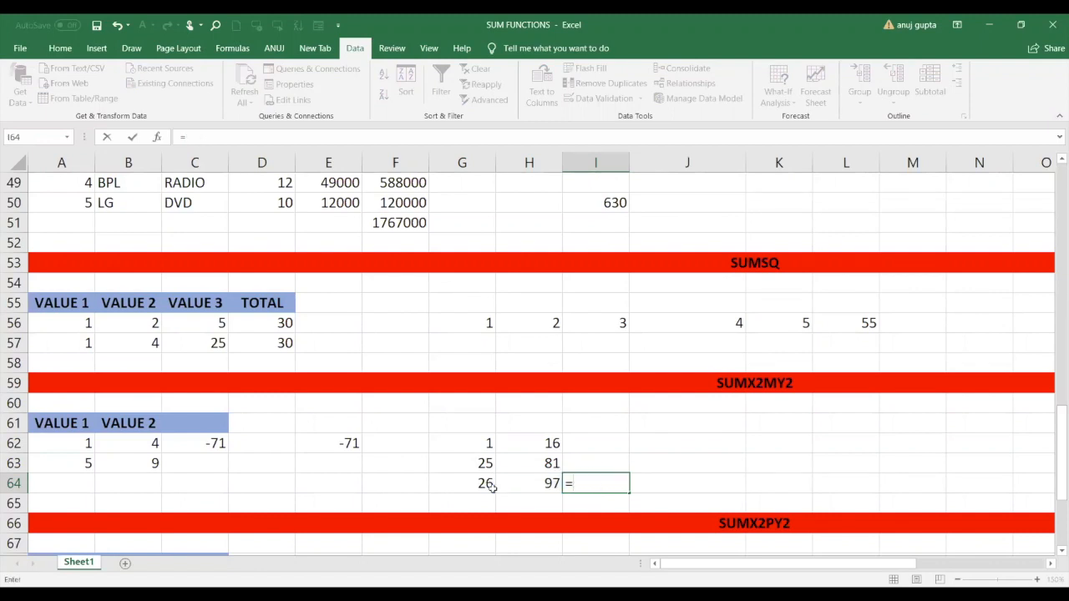
{"action": "left_click", "coordinate": [491, 486]}
{"action": "type", "text": "-"}
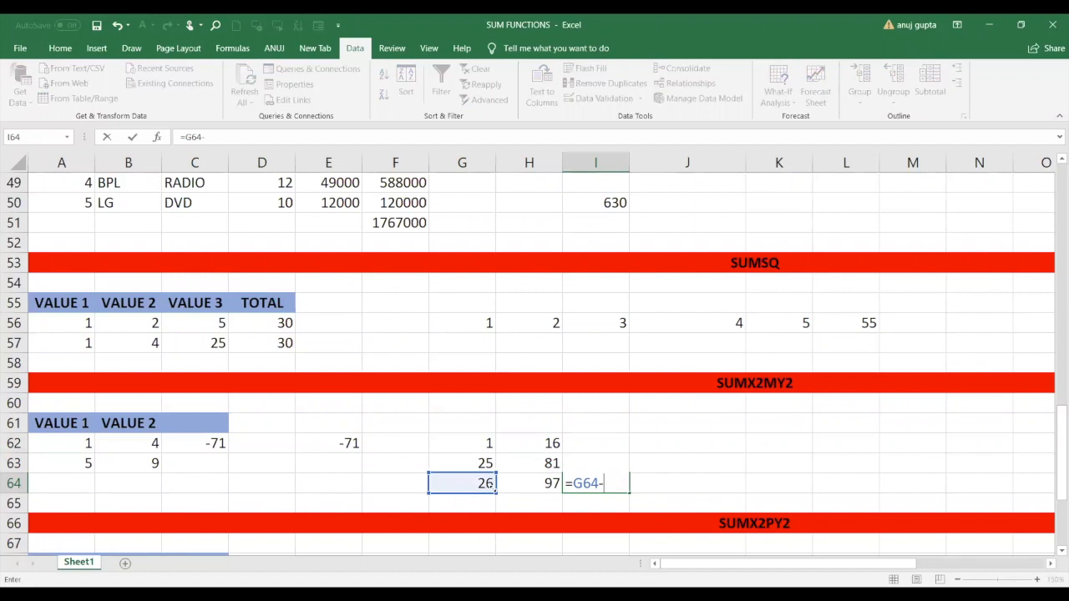
{"action": "left_click", "coordinate": [529, 484]}
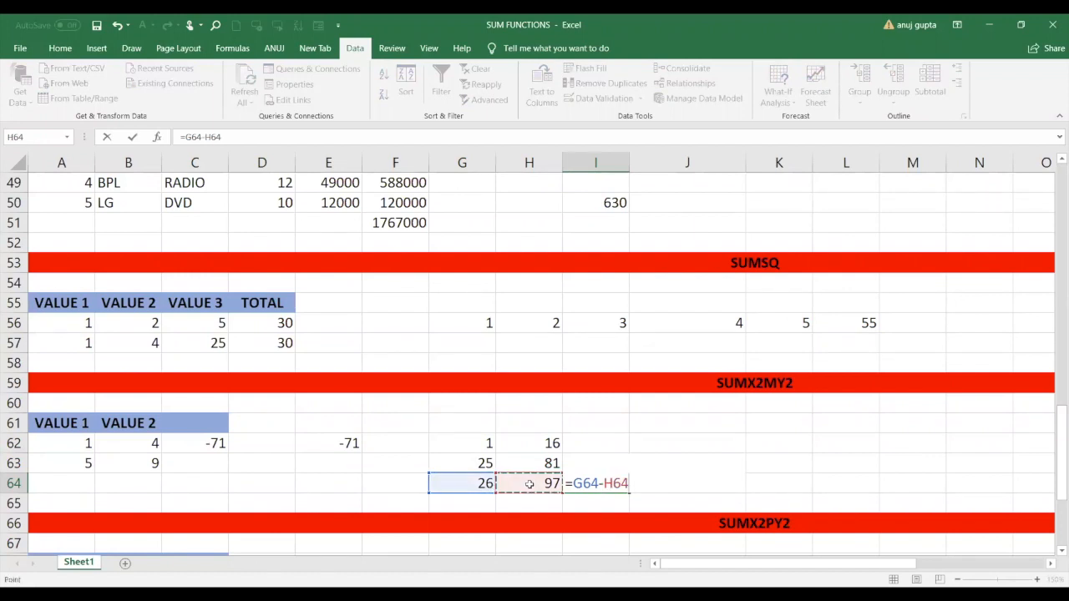
{"action": "key", "text": "Return"}
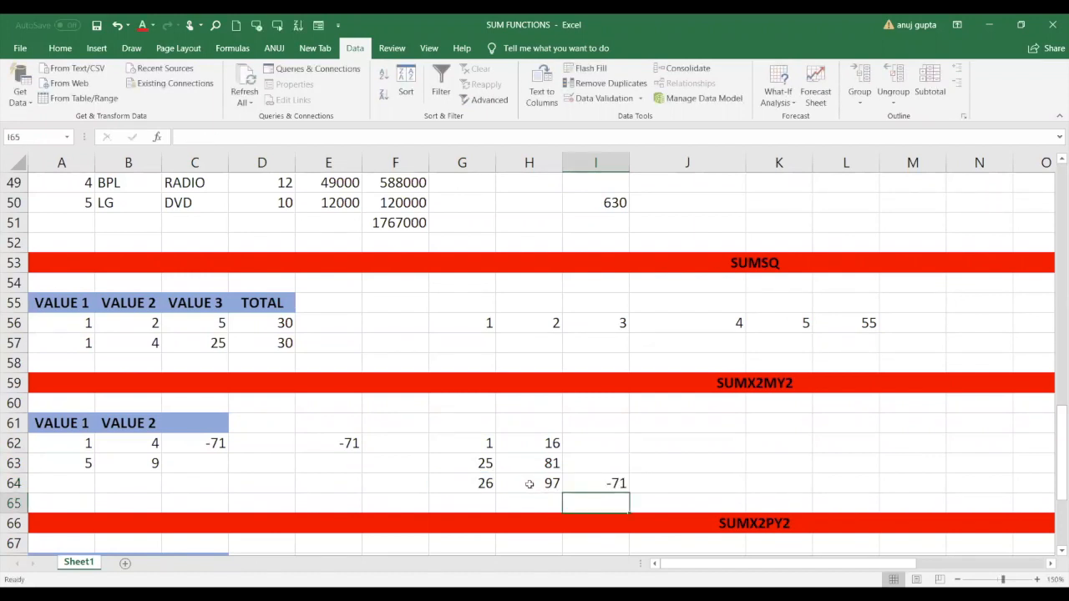
{"action": "left_click", "coordinate": [65, 424]}
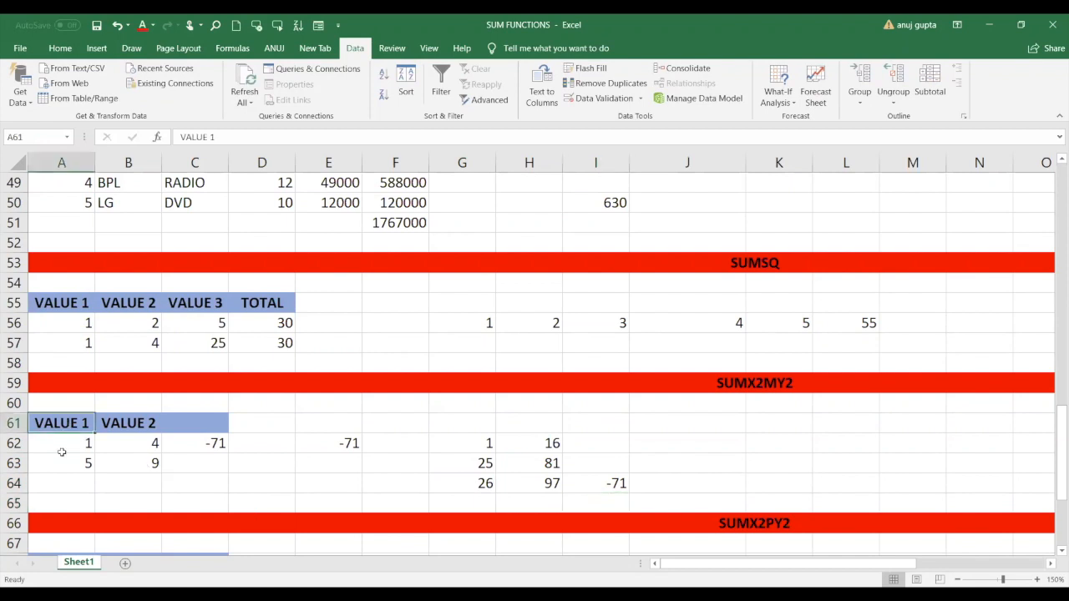
{"action": "left_click_drag", "start_coordinate": [62, 451], "coordinate": [57, 491]}
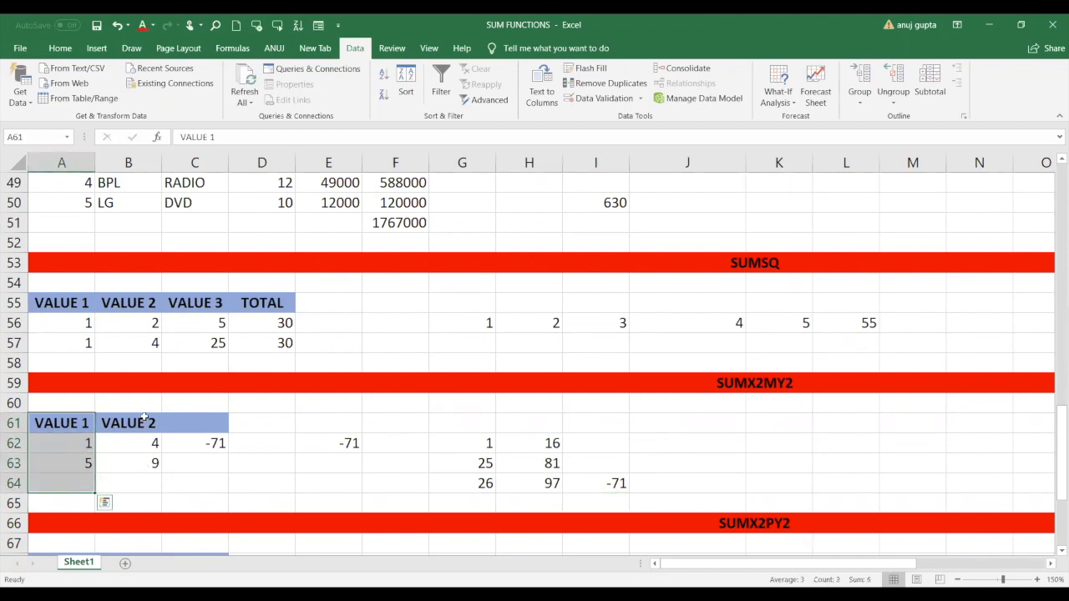
{"action": "left_click_drag", "start_coordinate": [144, 417], "coordinate": [145, 482]}
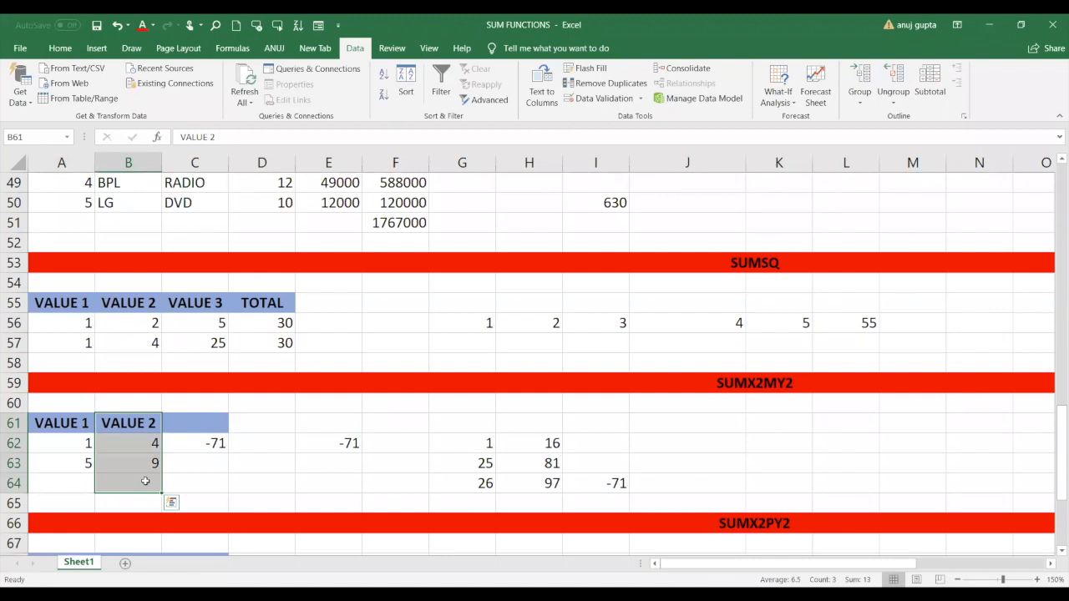
{"action": "left_click", "coordinate": [602, 482]}
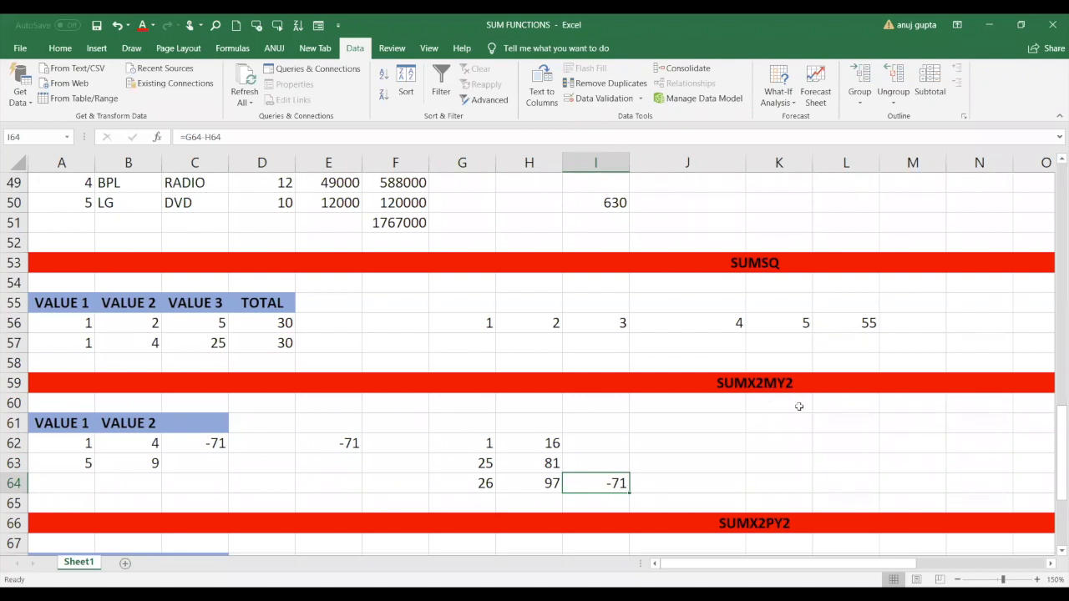
Enter the sample values 1, 2, 3, 4 and 5 down cells K60 to K64.
{"action": "left_click", "coordinate": [799, 406]}
{"action": "type", "text": "1"}
{"action": "key", "text": "Return"}
{"action": "type", "text": "2"}
{"action": "key", "text": "Return"}
{"action": "type", "text": "3"}
{"action": "key", "text": "Return"}
{"action": "type", "text": "4"}
{"action": "key", "text": "Return"}
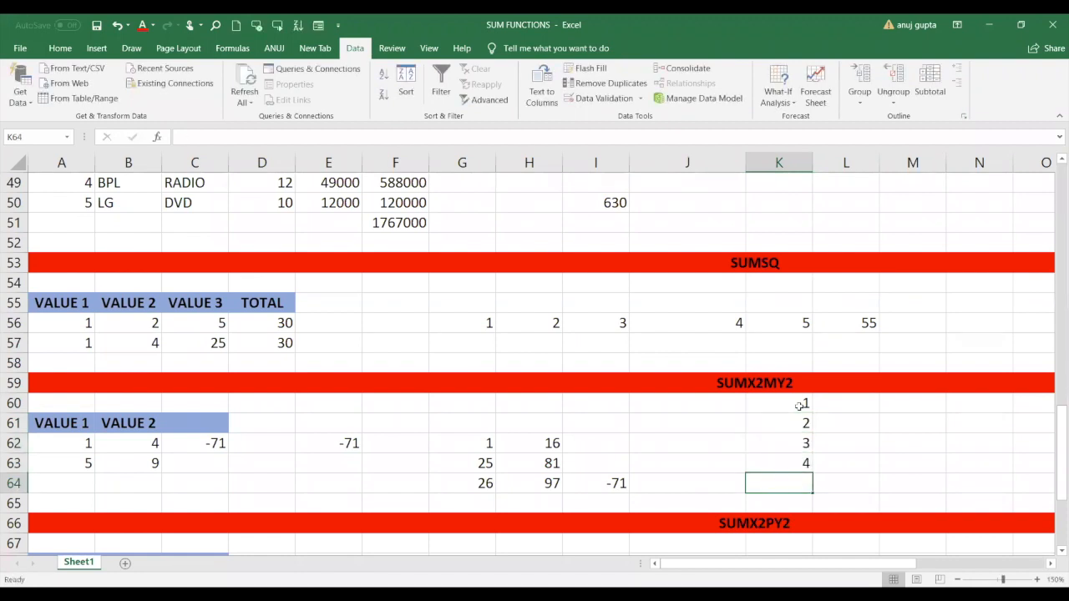
{"action": "type", "text": "5"}
{"action": "key", "text": "Return"}
Enter the sample values 5, 4, 3, 2 and 1 down cells L60 to L64.
{"action": "key", "text": "Up"}
{"action": "key", "text": "Up"}
{"action": "key", "text": "Up"}
{"action": "key", "text": "Up"}
{"action": "key", "text": "Up"}
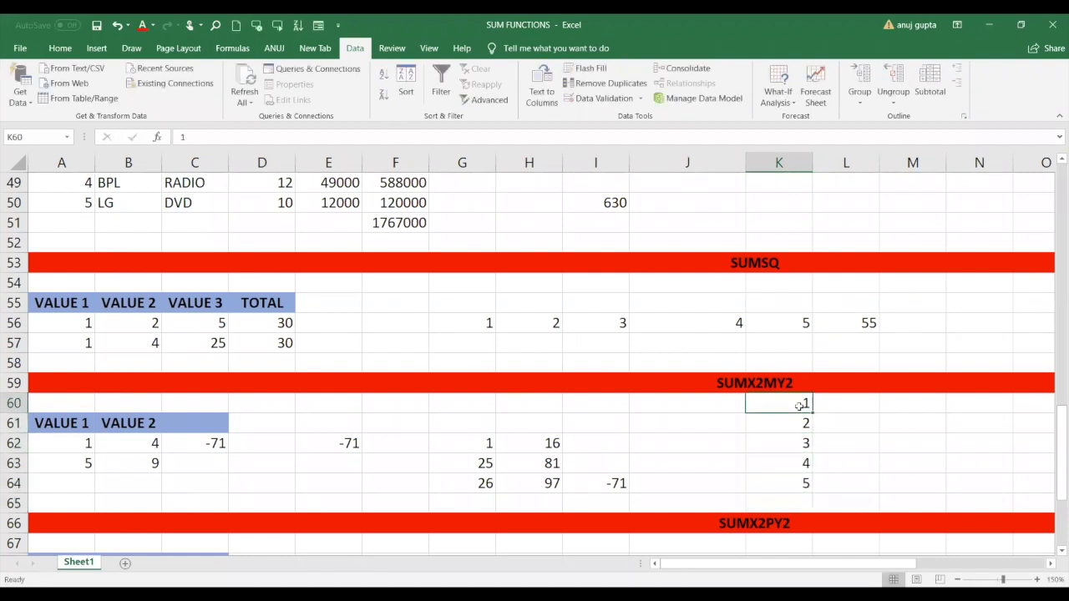
{"action": "key", "text": "Right"}
{"action": "key", "text": "Right"}
{"action": "key", "text": "Left"}
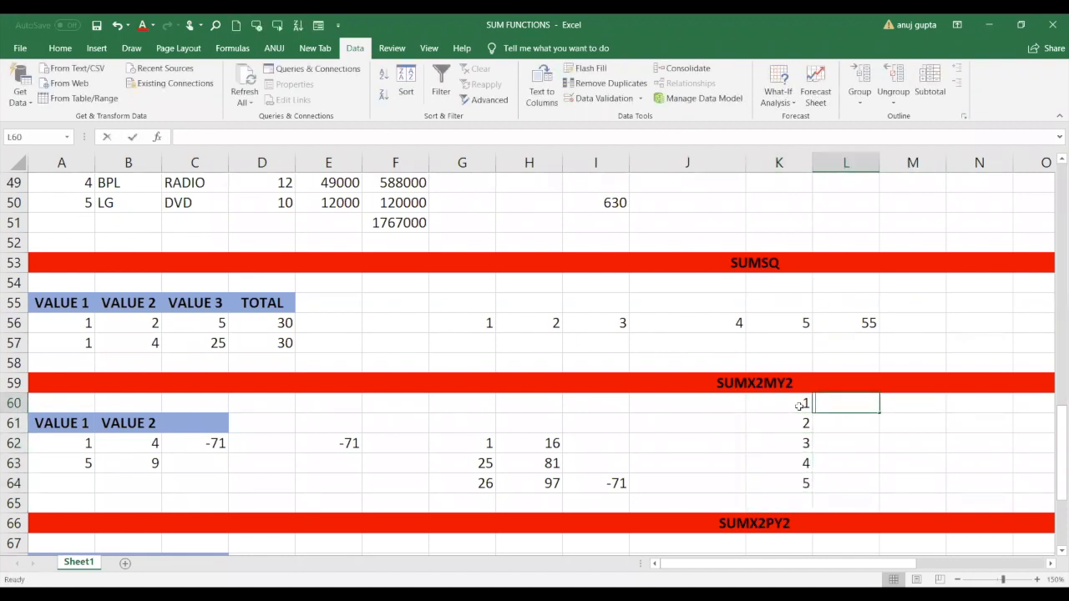
{"action": "type", "text": "5"}
{"action": "key", "text": "Return"}
{"action": "type", "text": "4"}
{"action": "key", "text": "Return"}
{"action": "type", "text": "3"}
{"action": "key", "text": "Return"}
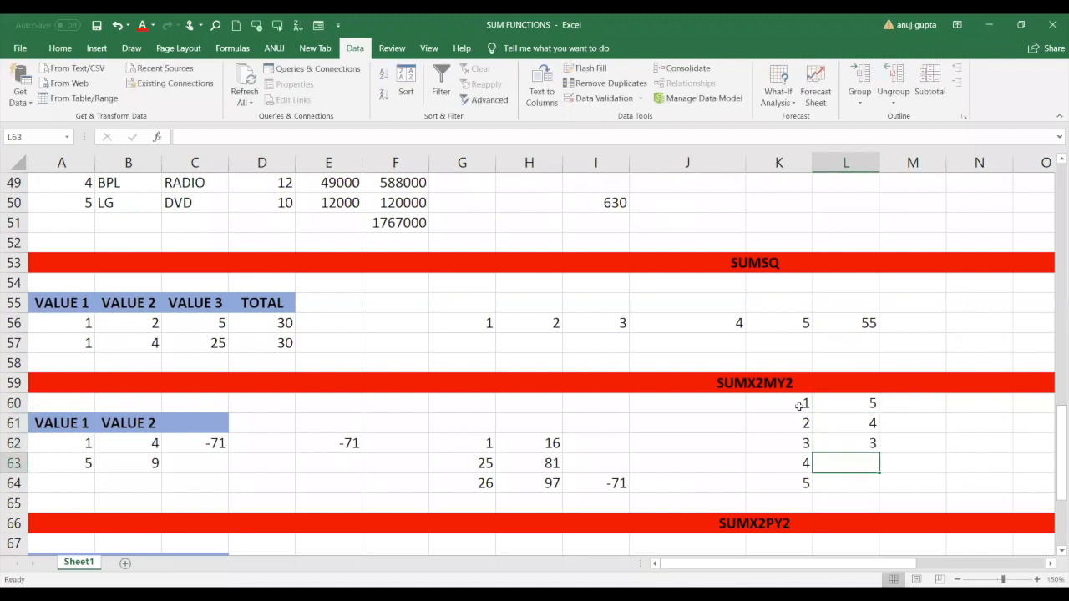
{"action": "type", "text": "2"}
{"action": "key", "text": "Return"}
{"action": "type", "text": "1"}
{"action": "key", "text": "Return"}
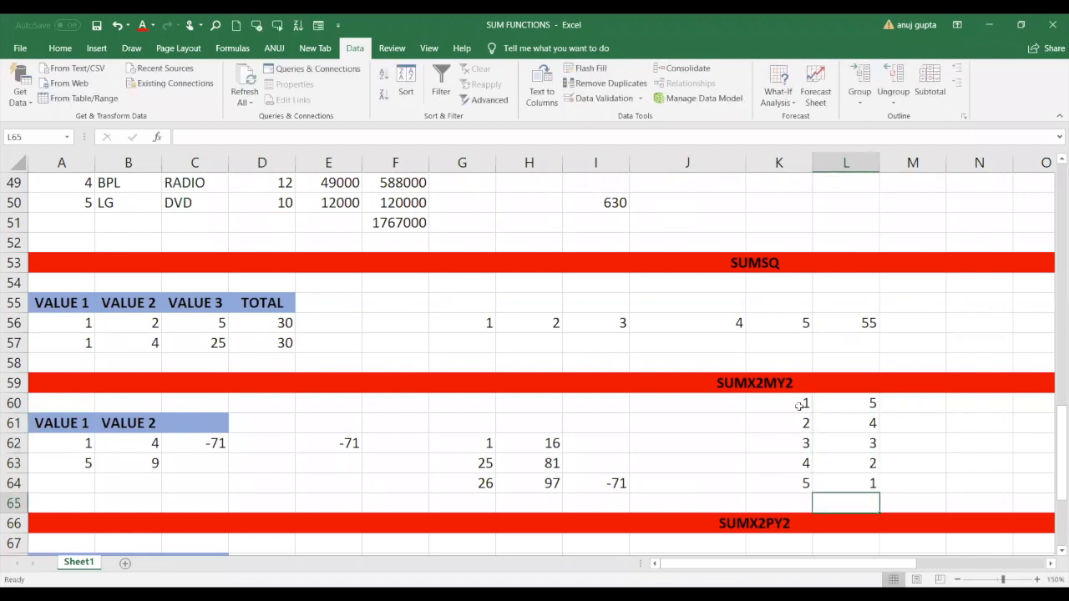
Enter the formula =SUMX2MY2(K60:K64,L60:L64) in M61 for the two sample columns.
{"action": "left_click_drag", "start_coordinate": [800, 406], "coordinate": [851, 483]}
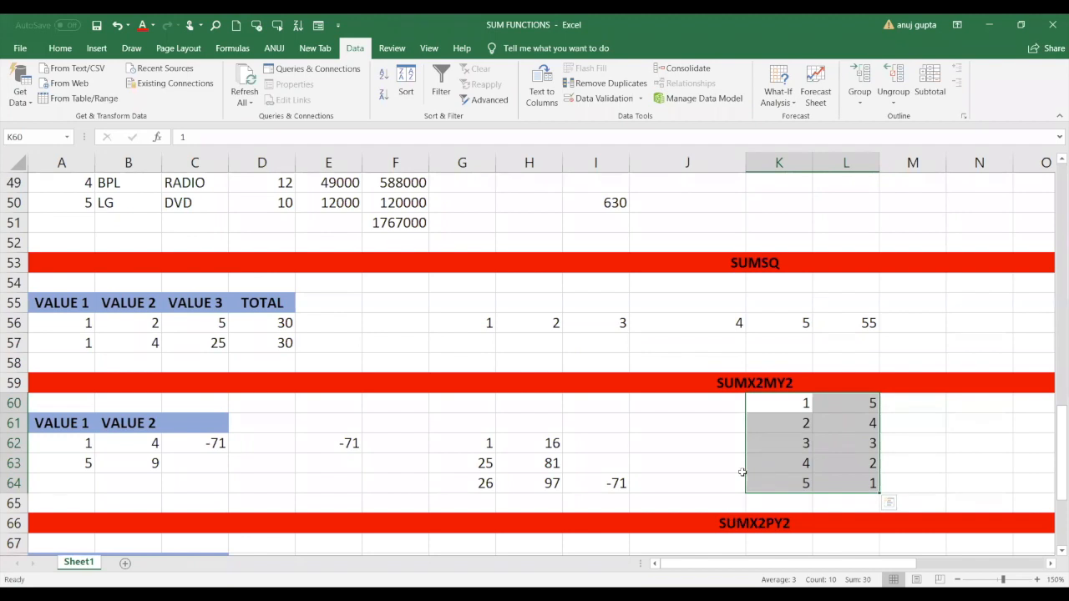
{"action": "left_click", "coordinate": [936, 423]}
{"action": "type", "text": "="}
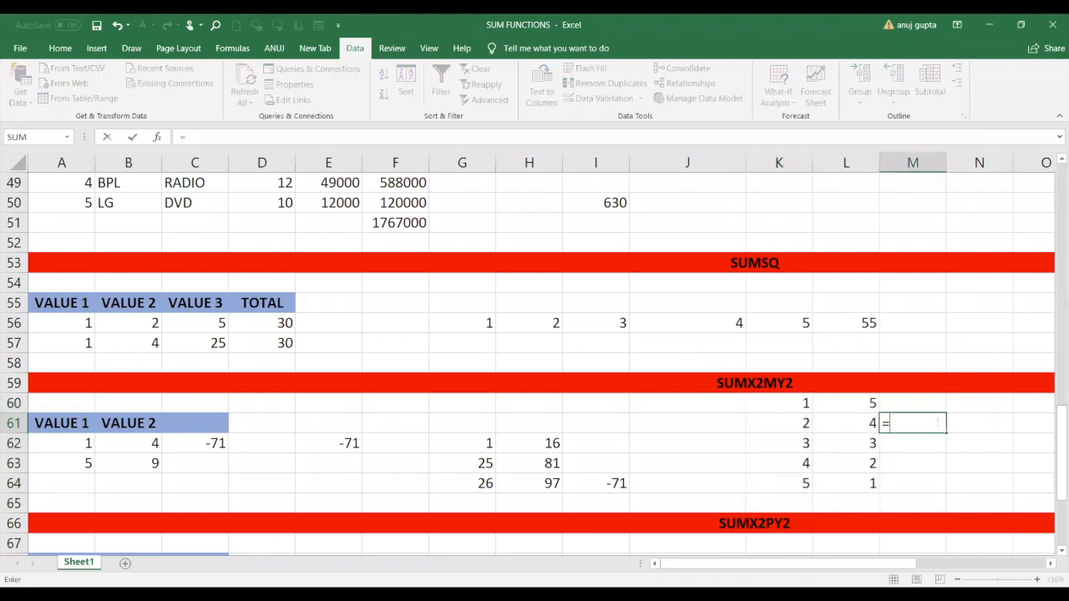
{"action": "type", "text": "SUM"}
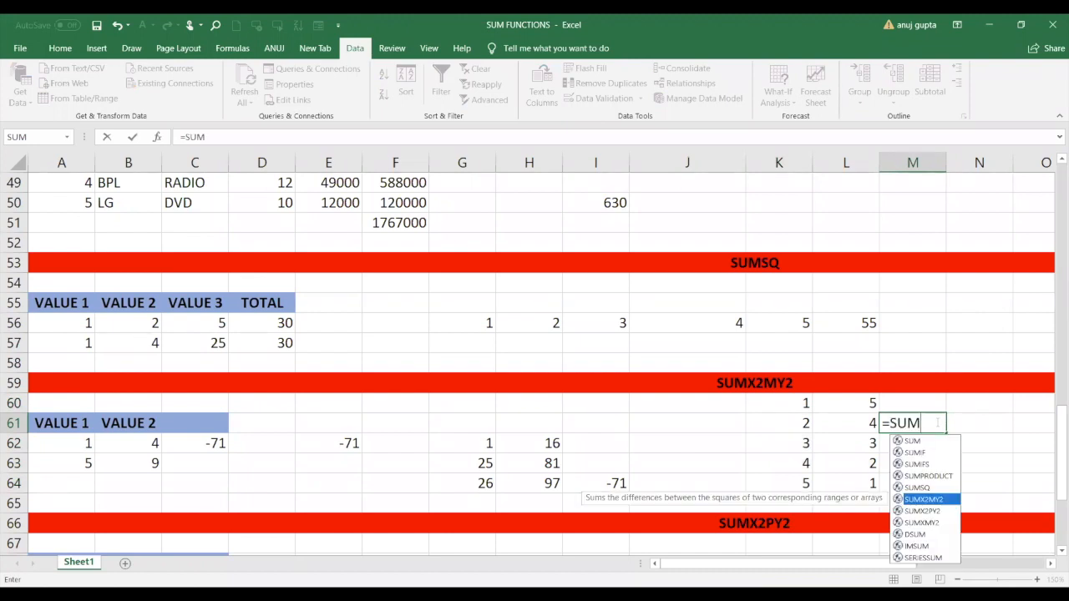
{"action": "key", "text": "Tab"}
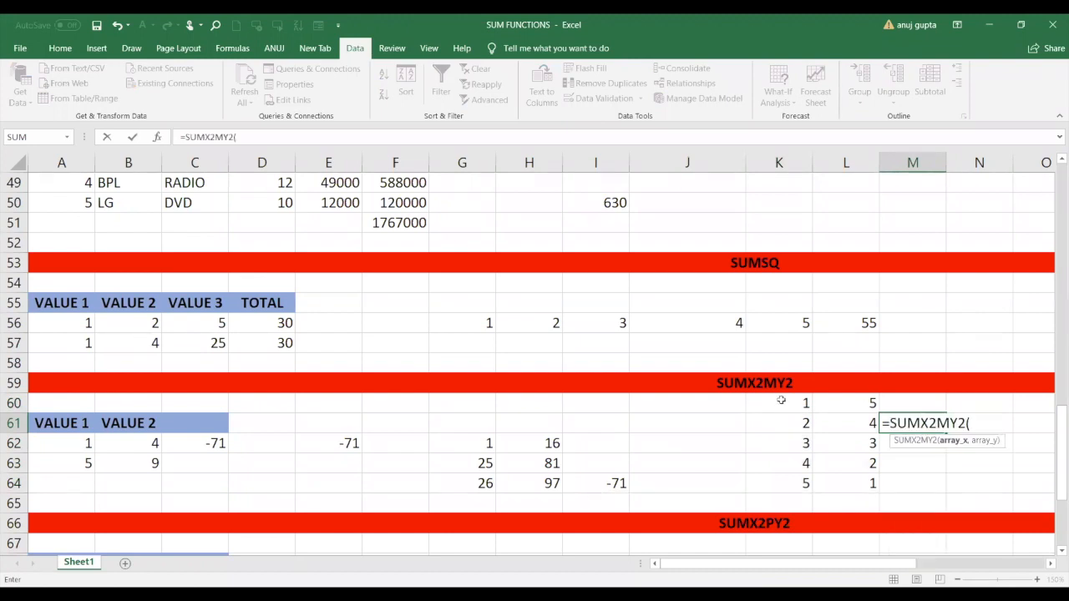
{"action": "left_click", "coordinate": [781, 404]}
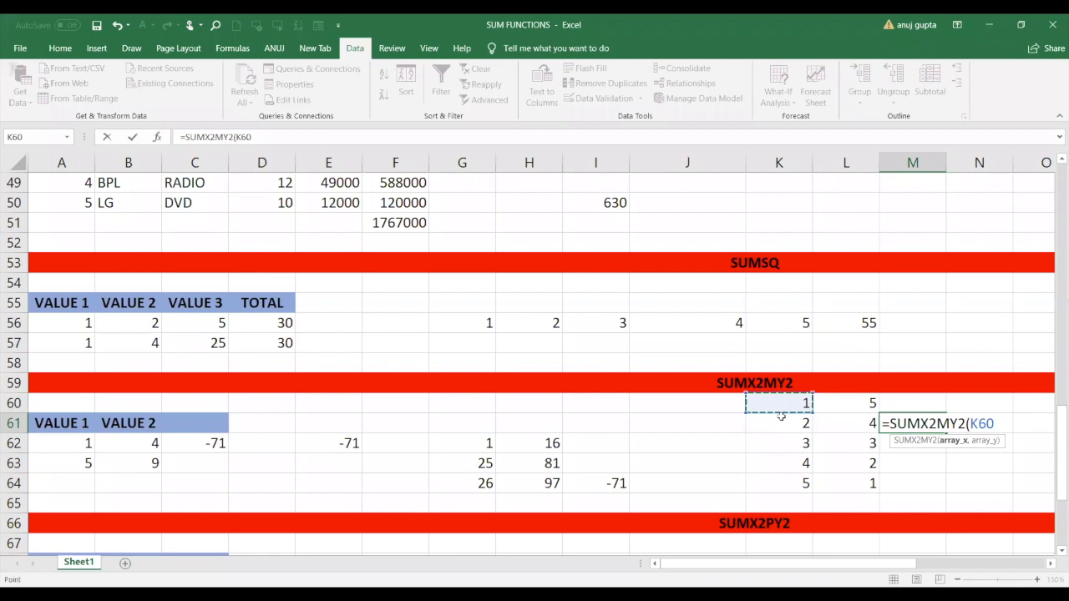
{"action": "left_click_drag", "start_coordinate": [781, 415], "coordinate": [785, 480]}
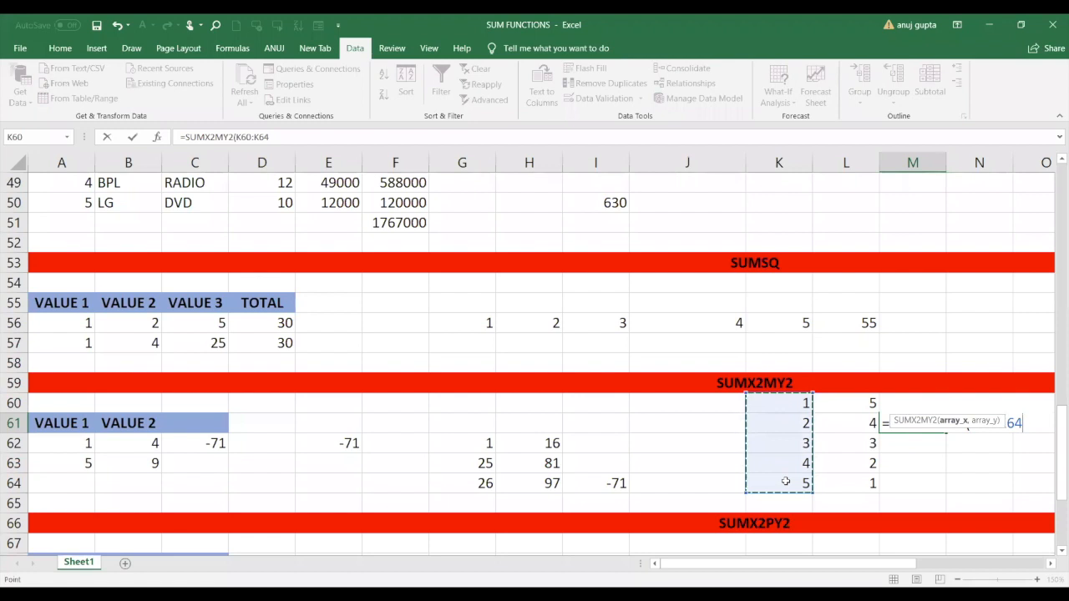
{"action": "type", "text": ","}
{"action": "left_click", "coordinate": [856, 400]}
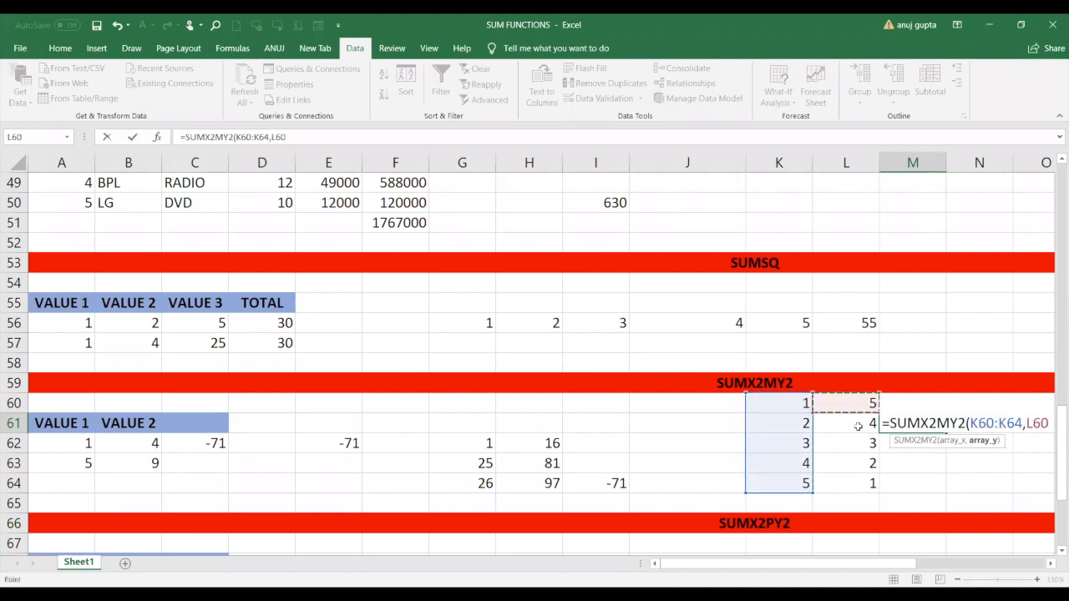
{"action": "left_click_drag", "start_coordinate": [857, 427], "coordinate": [858, 478]}
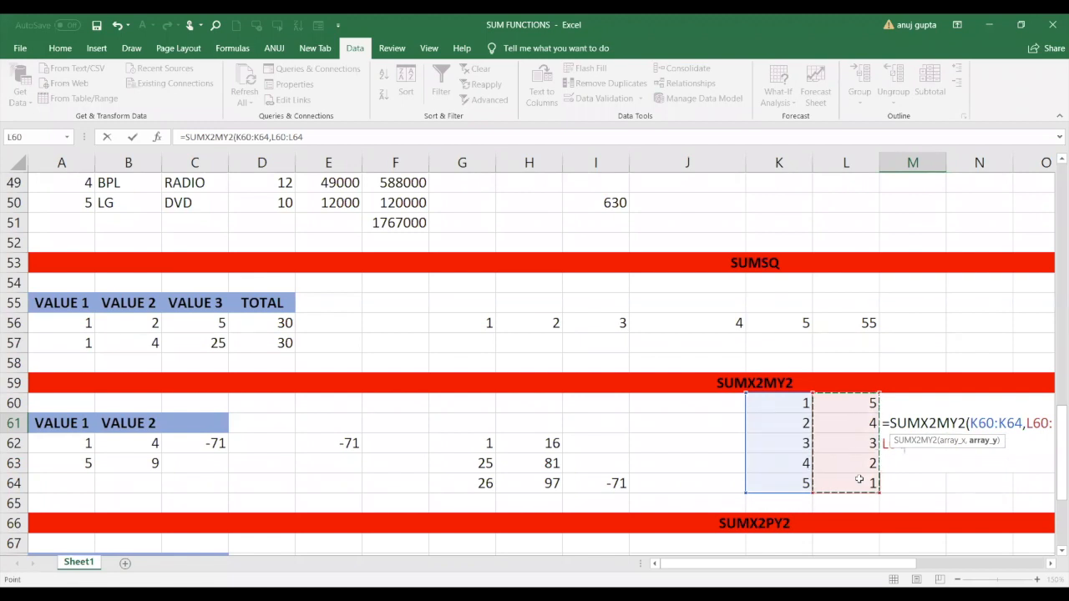
{"action": "type", "text": ")"}
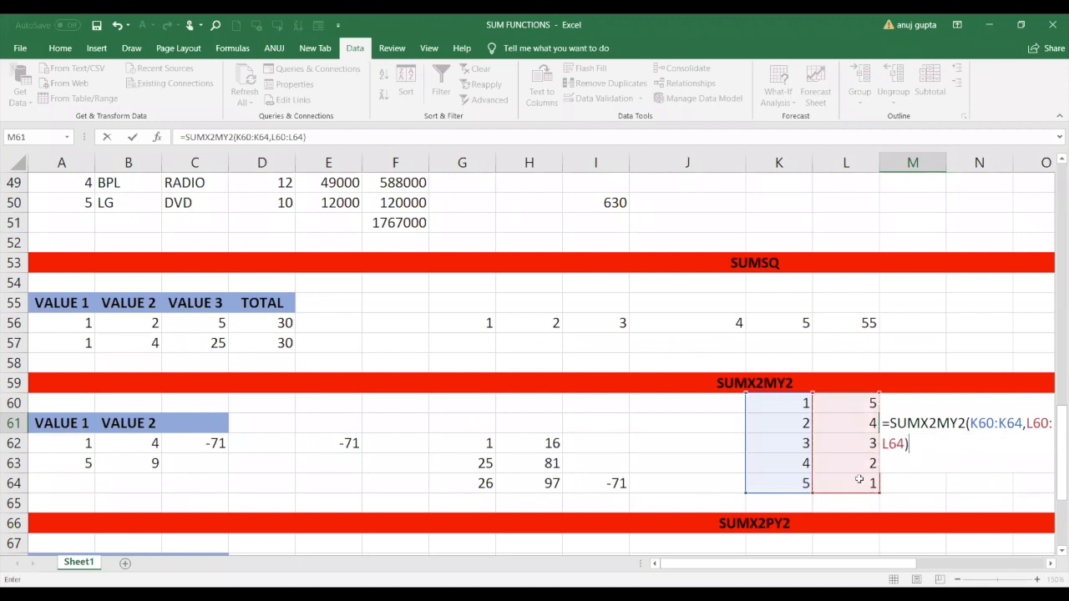
{"action": "key", "text": "Return"}
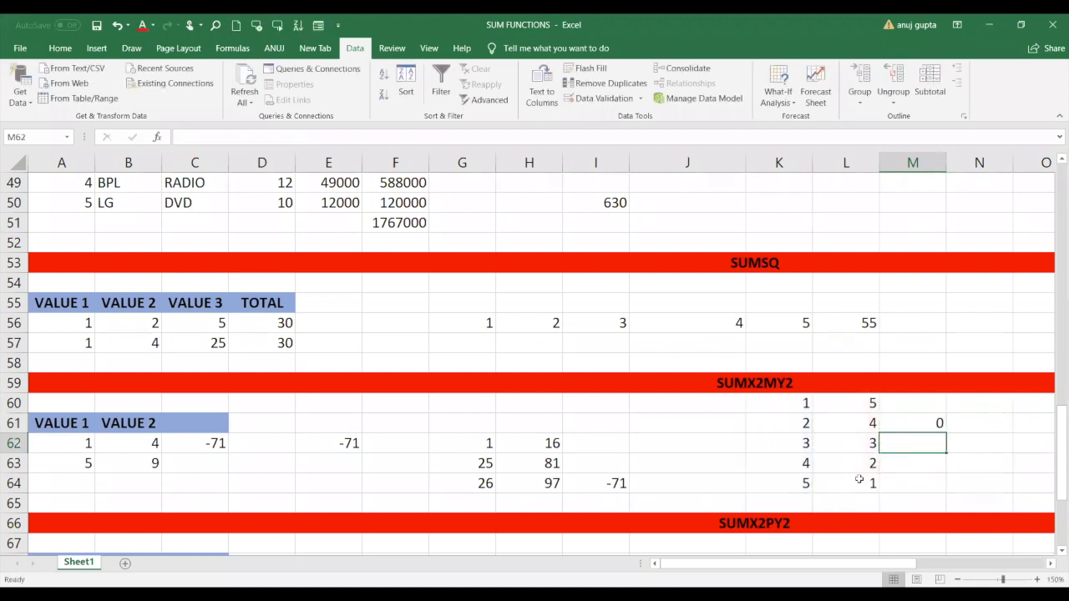
{"action": "left_click", "coordinate": [922, 425]}
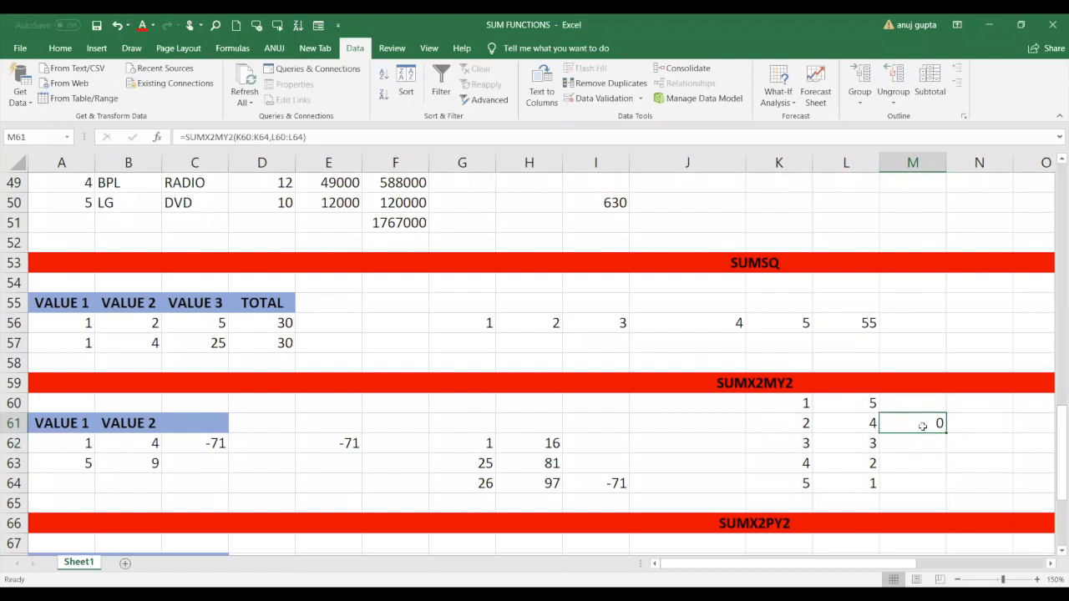
Replace the entry in E69 of the SUMX2PY2 section with the formula =SUMX2PY2(A69:A70,B69:B70).
{"action": "key", "text": "Down"}
{"action": "key", "text": "Down"}
{"action": "key", "text": "Down"}
{"action": "key", "text": "Down"}
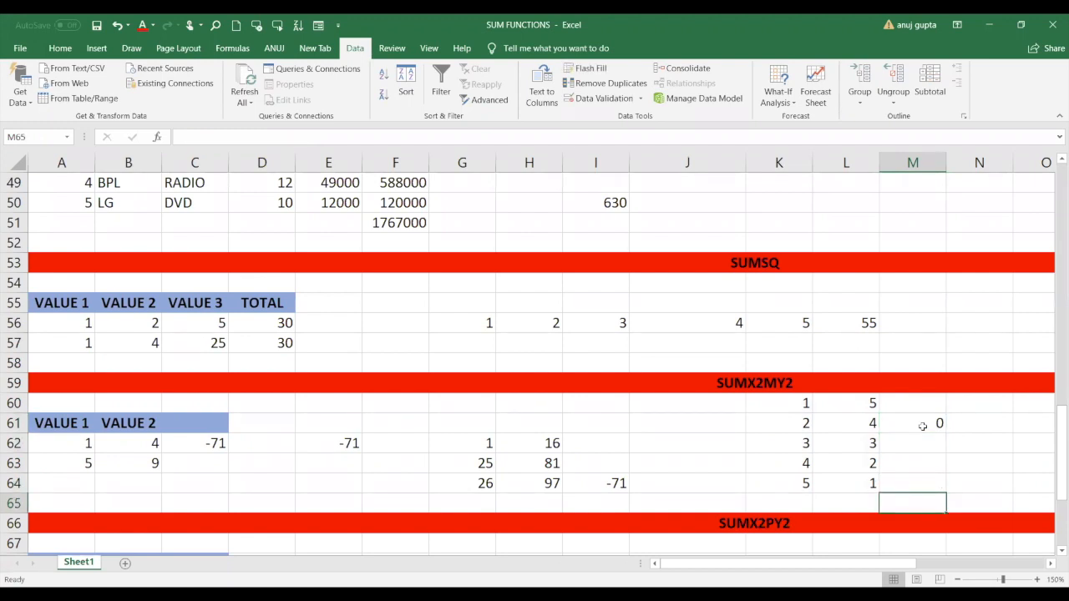
{"action": "key", "text": "Down"}
{"action": "key", "text": "Down"}
{"action": "key", "text": "Down"}
{"action": "key", "text": "Down"}
{"action": "key", "text": "Down"}
{"action": "key", "text": "Down"}
{"action": "key", "text": "Down"}
{"action": "key", "text": "Down"}
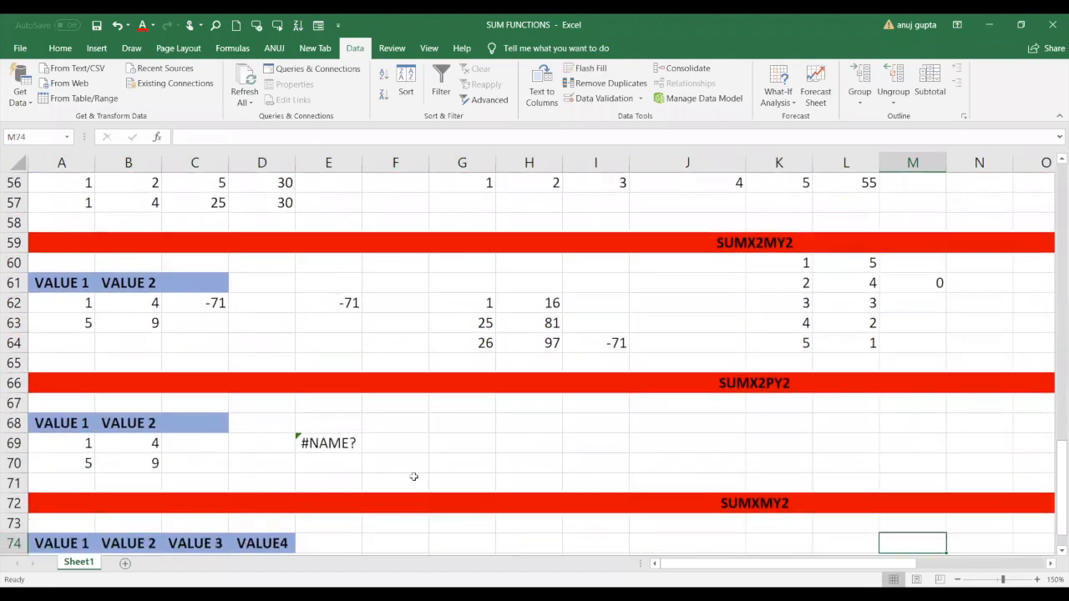
{"action": "left_click", "coordinate": [328, 442]}
{"action": "key", "text": "Delete"}
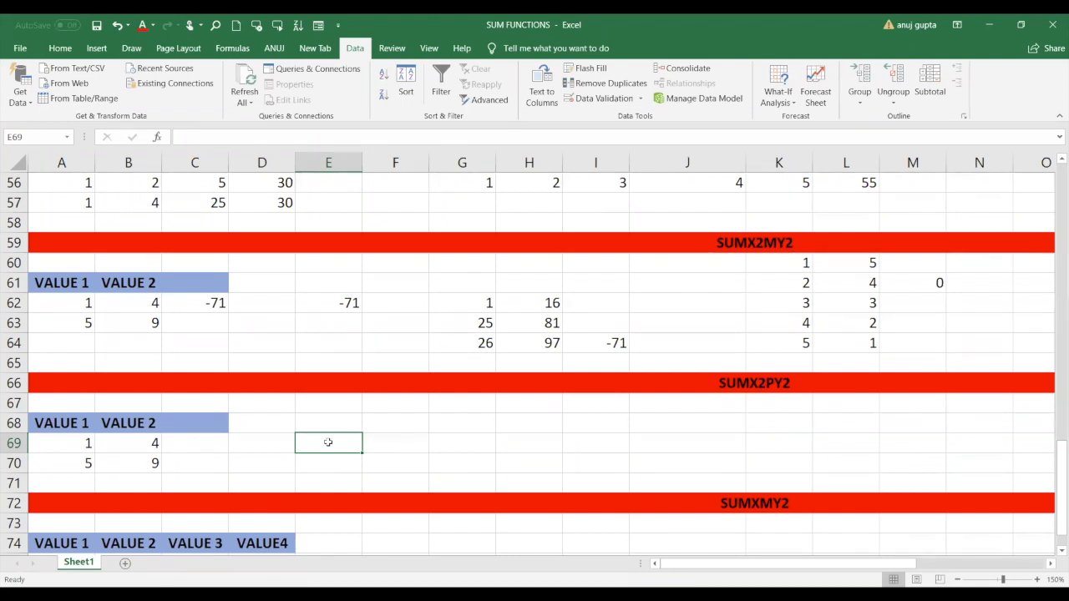
{"action": "type", "text": "="}
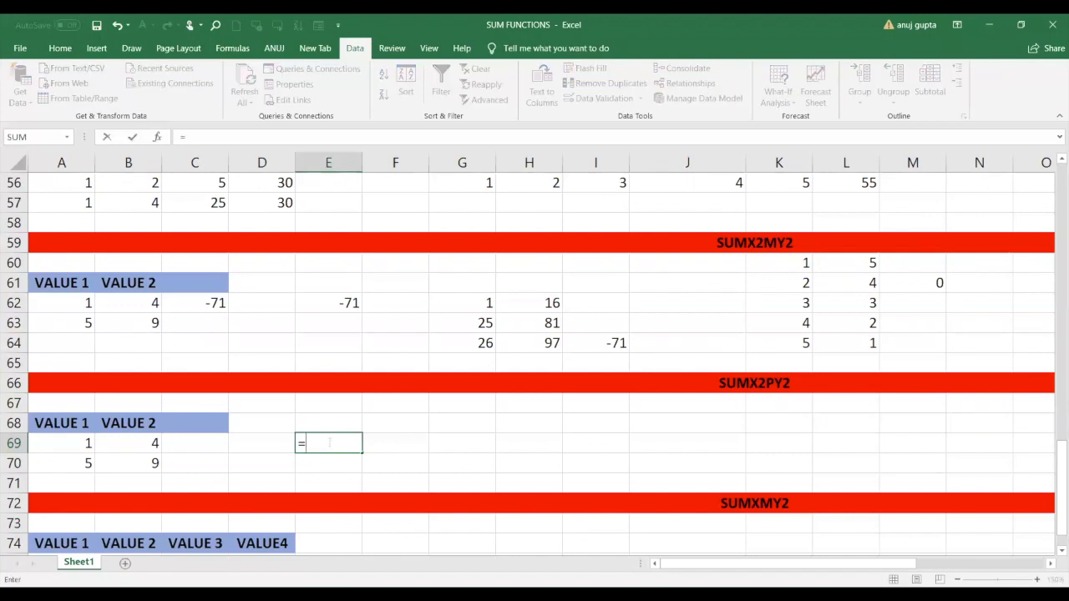
{"action": "type", "text": "SUMX2PY2("}
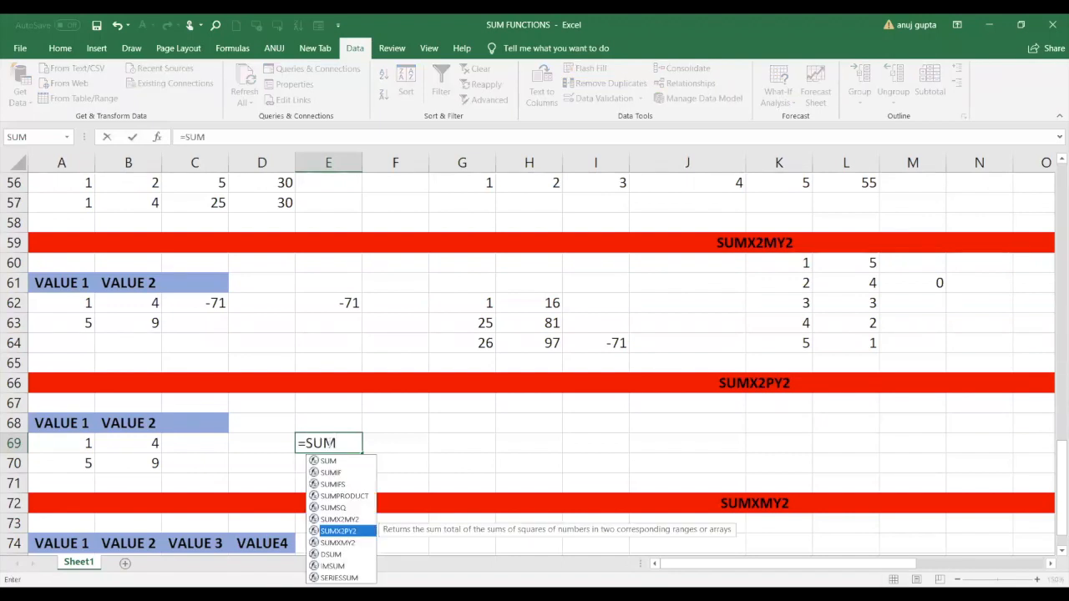
{"action": "left_click", "coordinate": [88, 446]}
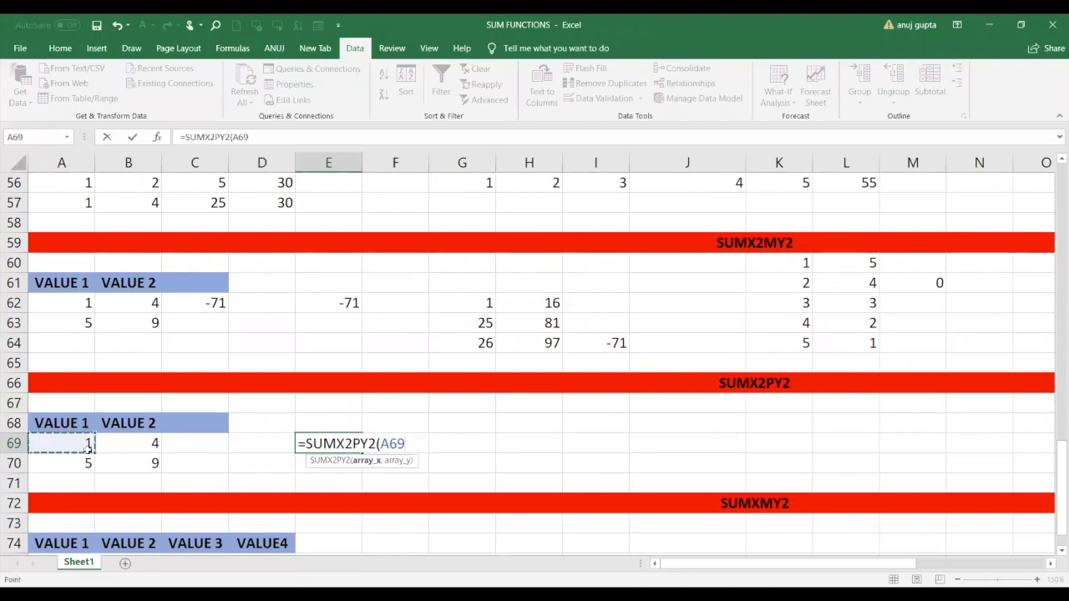
{"action": "left_click_drag", "start_coordinate": [88, 448], "coordinate": [87, 463]}
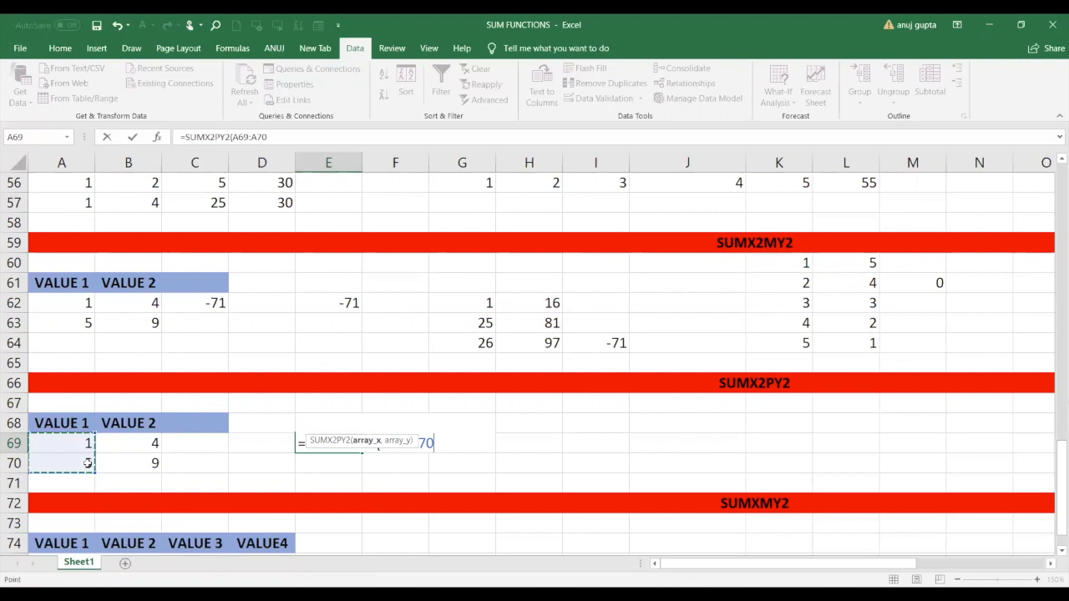
{"action": "type", "text": ","}
{"action": "left_click", "coordinate": [146, 445]}
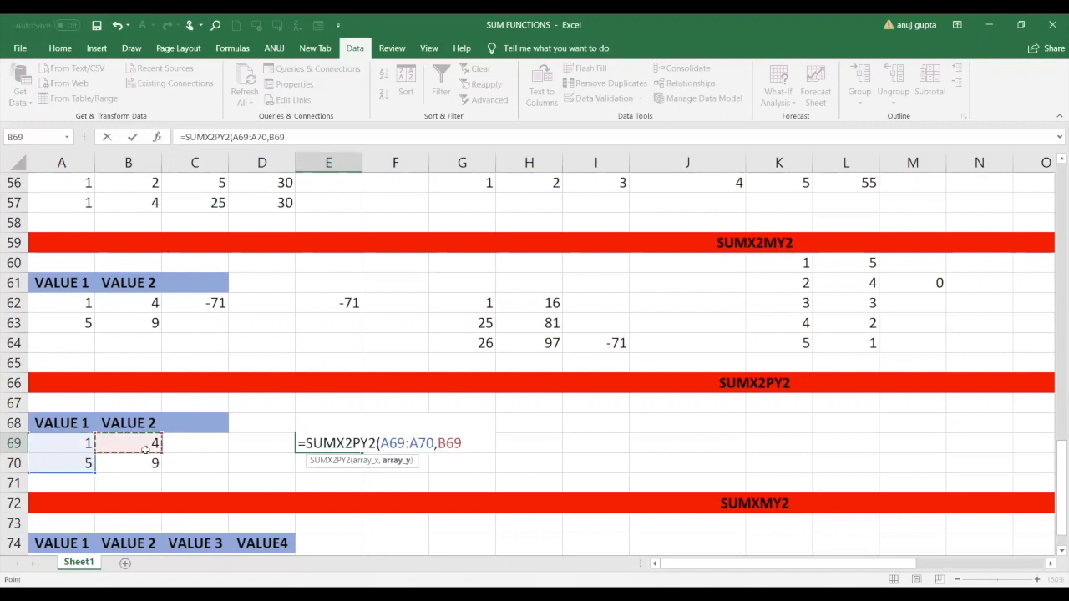
{"action": "left_click_drag", "start_coordinate": [146, 449], "coordinate": [146, 463]}
{"action": "type", "text": ")"}
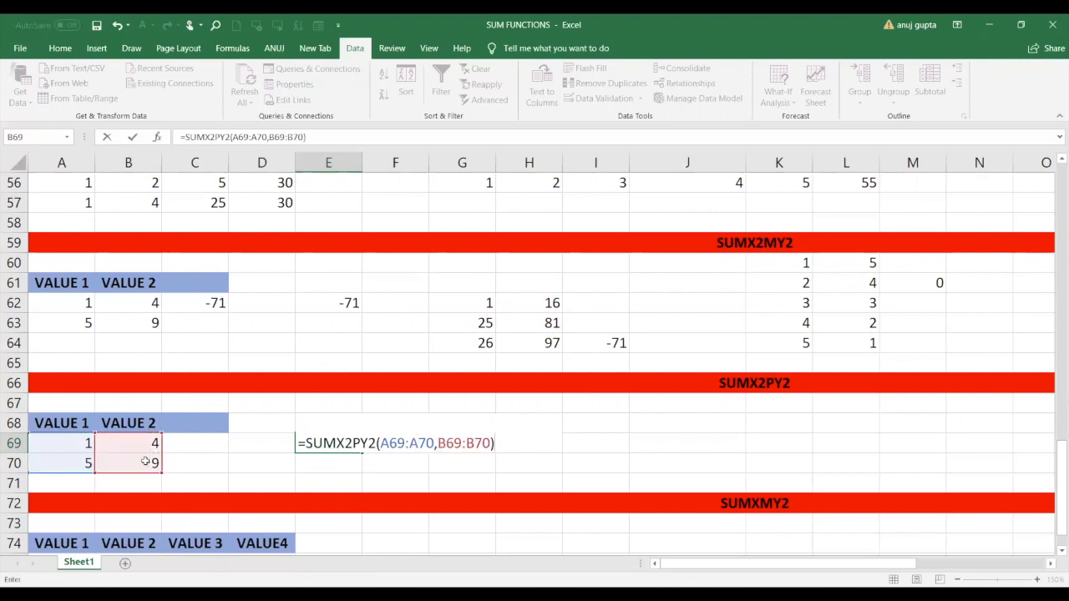
{"action": "key", "text": "Return"}
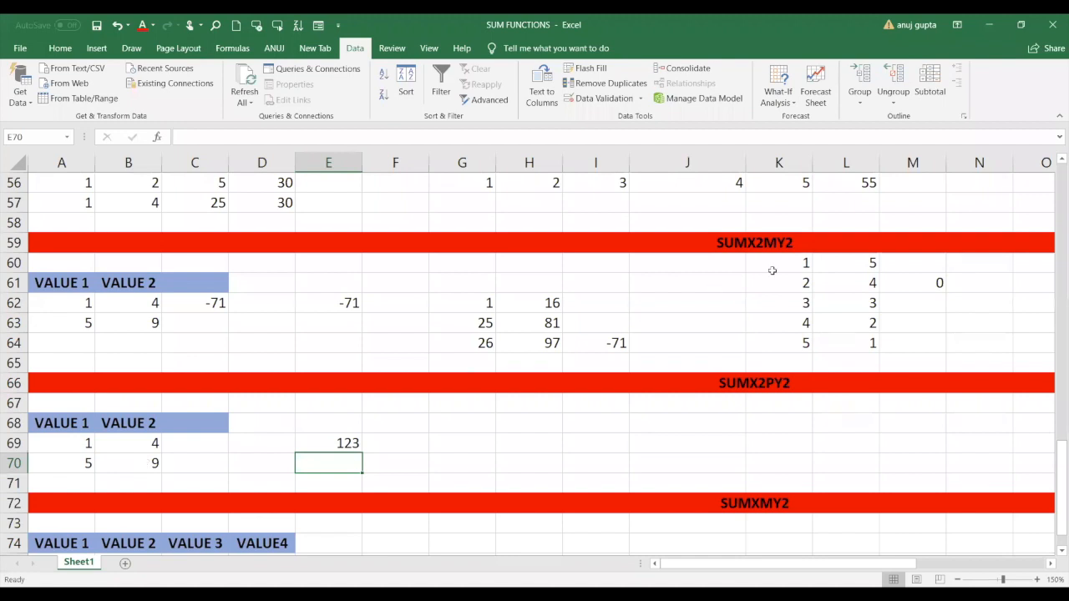
Copy the sample values in K60:L64 into the SUMX2PY2 section, starting at I67.
{"action": "left_click_drag", "start_coordinate": [806, 264], "coordinate": [853, 343]}
{"action": "key", "text": "ctrl+c"}
{"action": "left_click", "coordinate": [628, 409]}
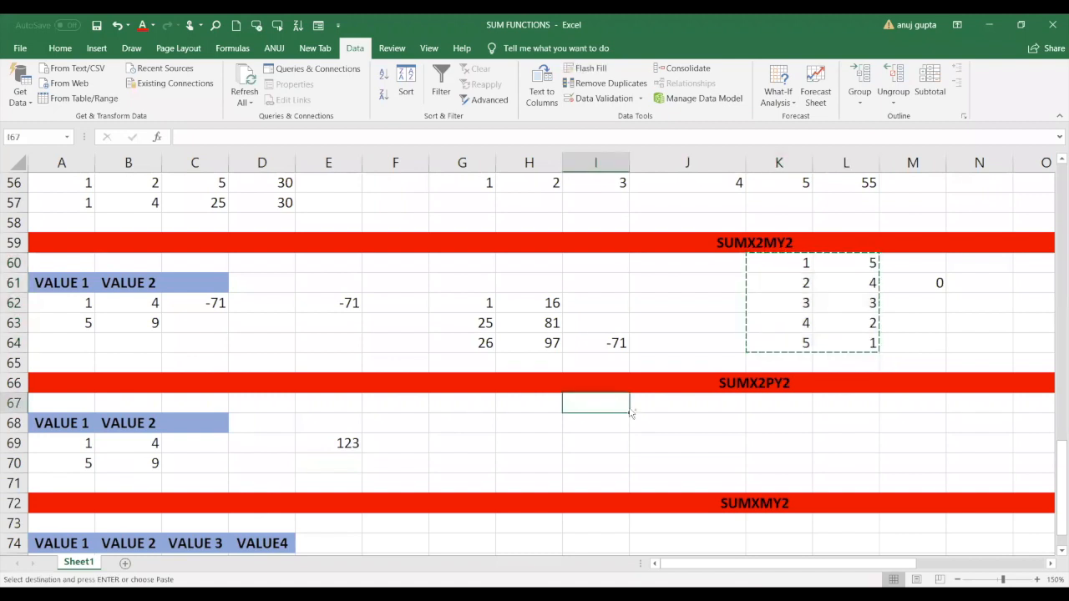
{"action": "key", "text": "ctrl+v"}
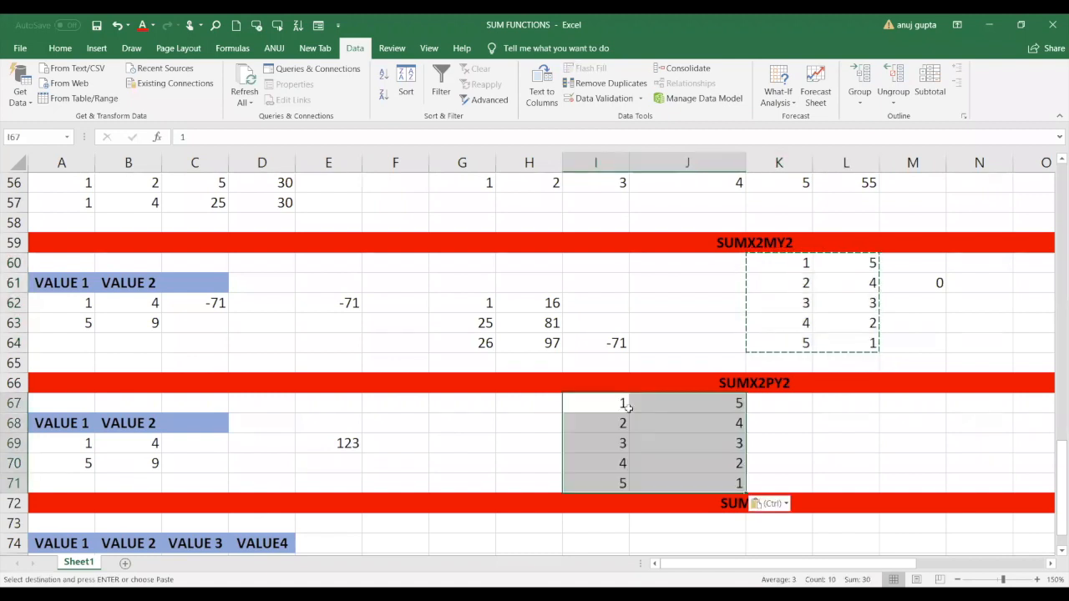
Enter the formula =SUMX2PY2(I67:I71,J67:J71) in L69 for the copied sample columns.
{"action": "left_click", "coordinate": [787, 435]}
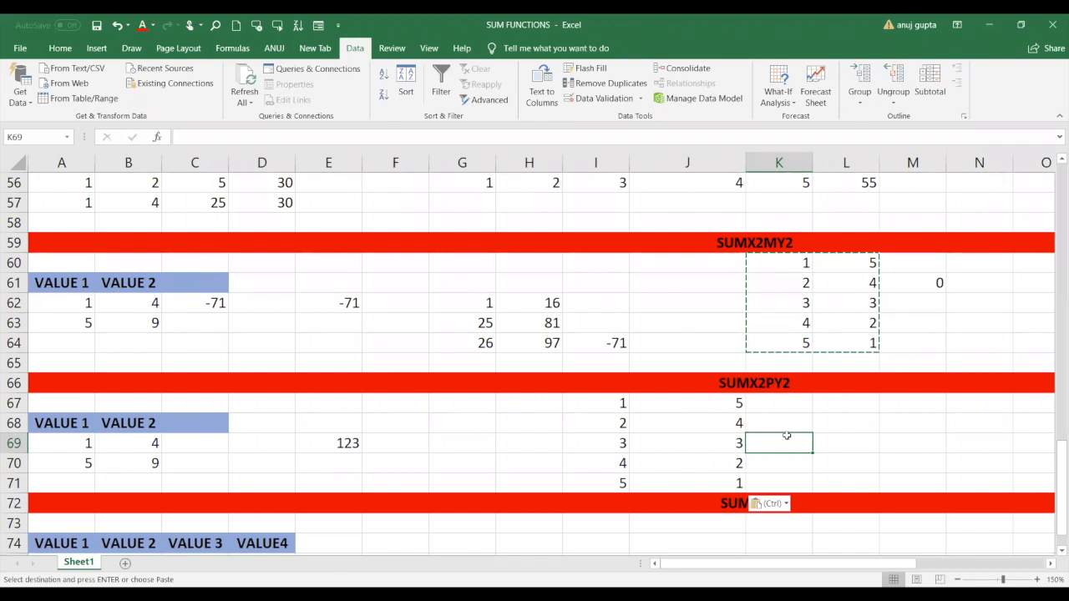
{"action": "left_click", "coordinate": [838, 436]}
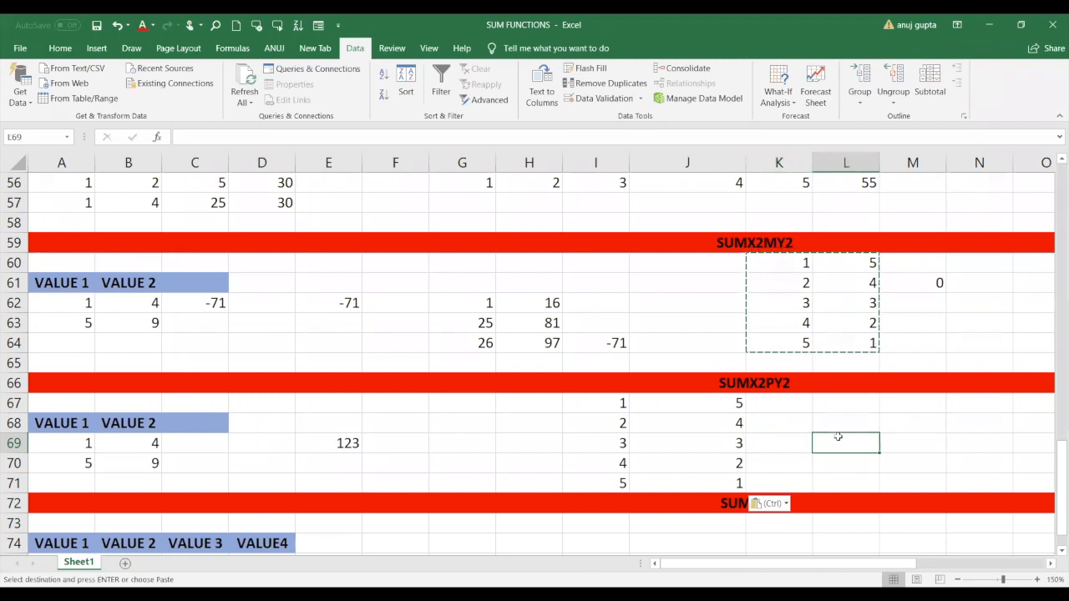
{"action": "double_click", "coordinate": [840, 438]}
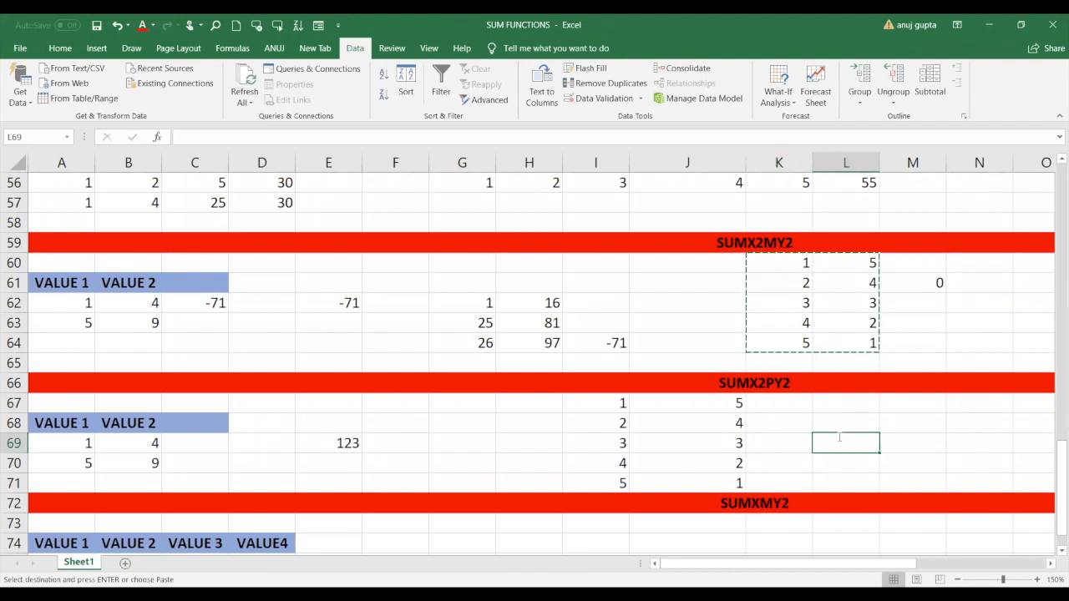
{"action": "type", "text": "=SUMX2PY2("}
{"action": "left_click", "coordinate": [623, 405]}
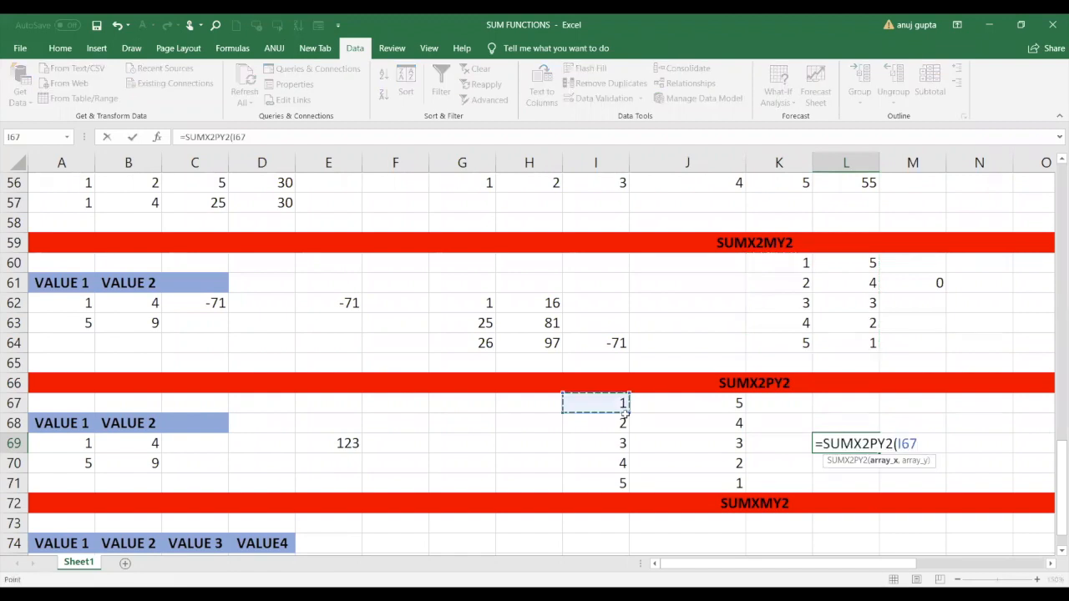
{"action": "key", "text": "shift+Down"}
{"action": "key", "text": "shift+Down"}
{"action": "key", "text": "shift+Down"}
{"action": "key", "text": "shift+Down"}
{"action": "type", "text": ","}
{"action": "left_click", "coordinate": [722, 405]}
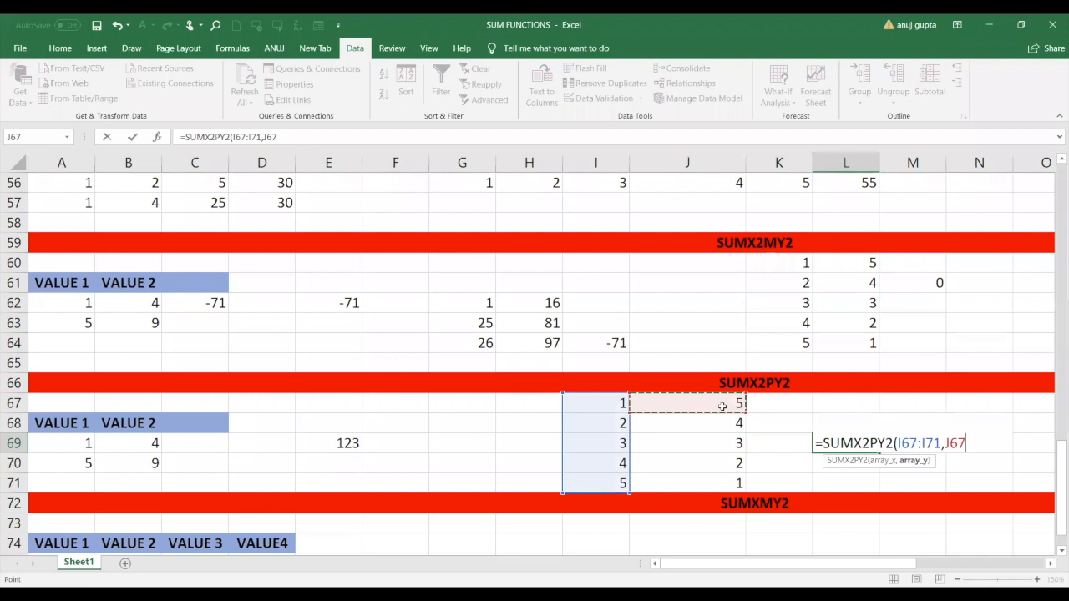
{"action": "left_click_drag", "start_coordinate": [722, 405], "coordinate": [725, 477]}
{"action": "type", "text": ")"}
{"action": "key", "text": "Return"}
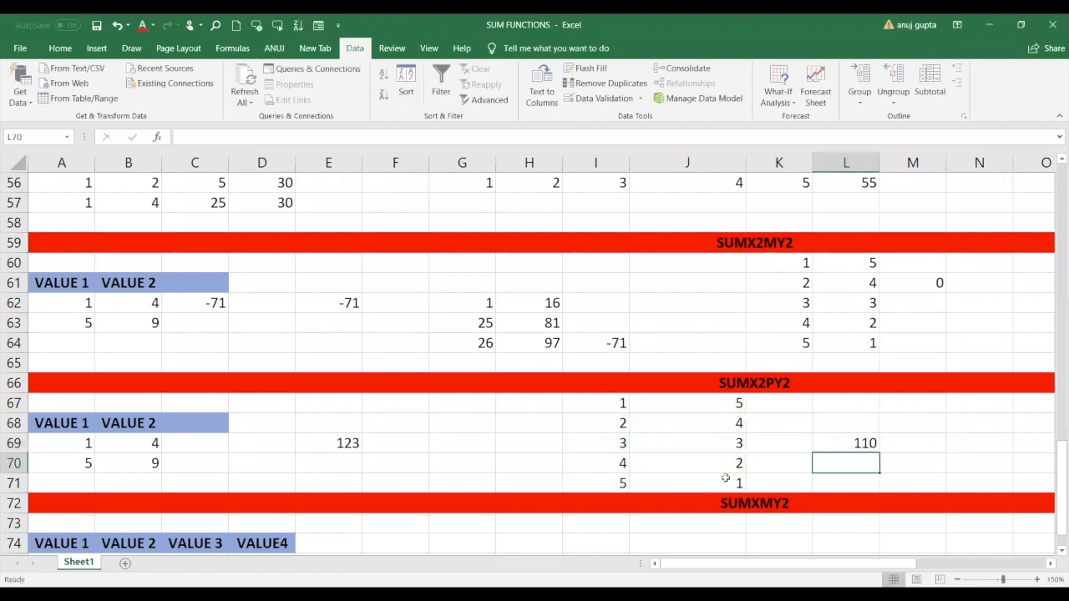
Look over the SUMXMY2 section, its VALUE 1 to VALUE4 table and the rows around it.
{"action": "left_click", "coordinate": [252, 453]}
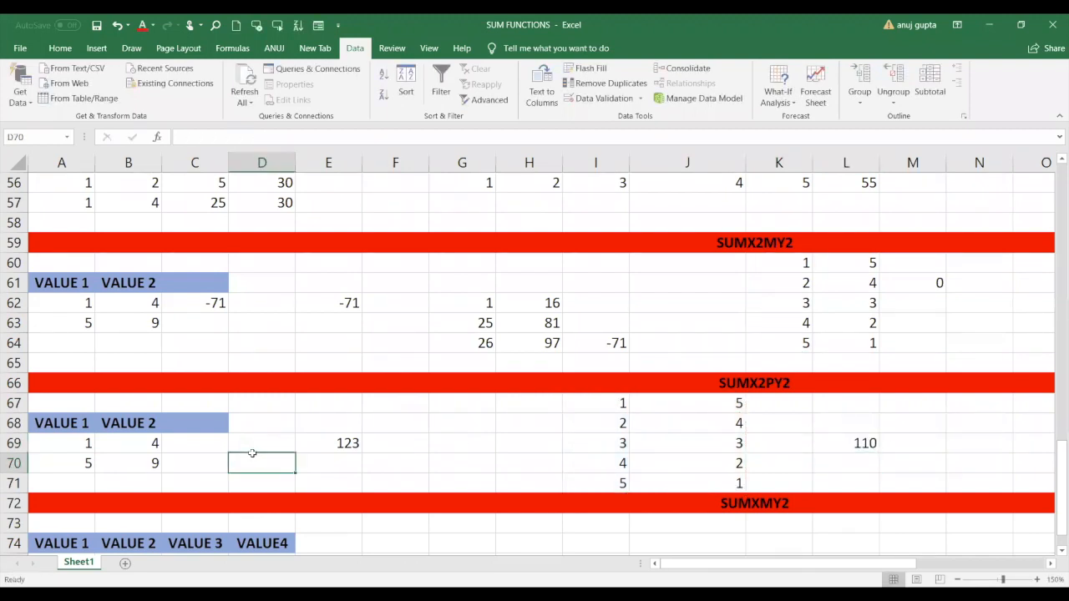
{"action": "key", "text": "Down"}
{"action": "key", "text": "Down"}
{"action": "key", "text": "Down"}
{"action": "key", "text": "Down"}
{"action": "key", "text": "Down"}
{"action": "key", "text": "Down"}
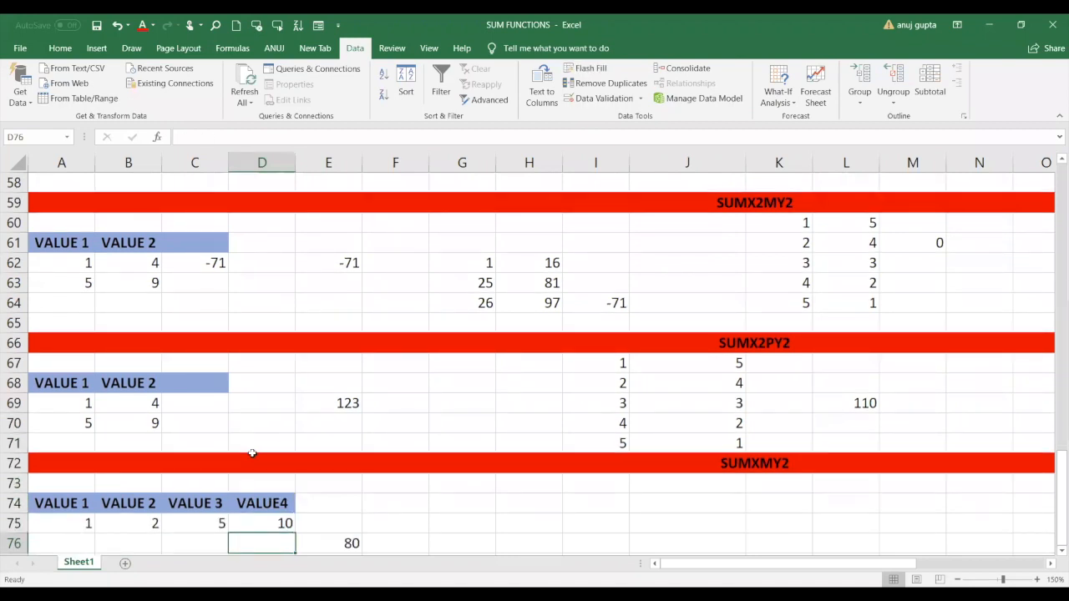
{"action": "key", "text": "Down"}
{"action": "key", "text": "Down"}
{"action": "key", "text": "Down"}
{"action": "key", "text": "Down"}
{"action": "key", "text": "Down"}
{"action": "key", "text": "Down"}
{"action": "key", "text": "Down"}
{"action": "key", "text": "Down"}
{"action": "key", "text": "Down"}
{"action": "key", "text": "Down"}
{"action": "key", "text": "Down"}
{"action": "key", "text": "Down"}
{"action": "key", "text": "Up"}
{"action": "key", "text": "Up"}
{"action": "key", "text": "Up"}
{"action": "key", "text": "Up"}
{"action": "key", "text": "Up"}
{"action": "key", "text": "Up"}
{"action": "key", "text": "Up"}
{"action": "key", "text": "Up"}
{"action": "key", "text": "Up"}
{"action": "key", "text": "Up"}
{"action": "key", "text": "Up"}
{"action": "key", "text": "Up"}
{"action": "key", "text": "Up"}
{"action": "key", "text": "Up"}
{"action": "key", "text": "Up"}
{"action": "key", "text": "Up"}
{"action": "key", "text": "Up"}
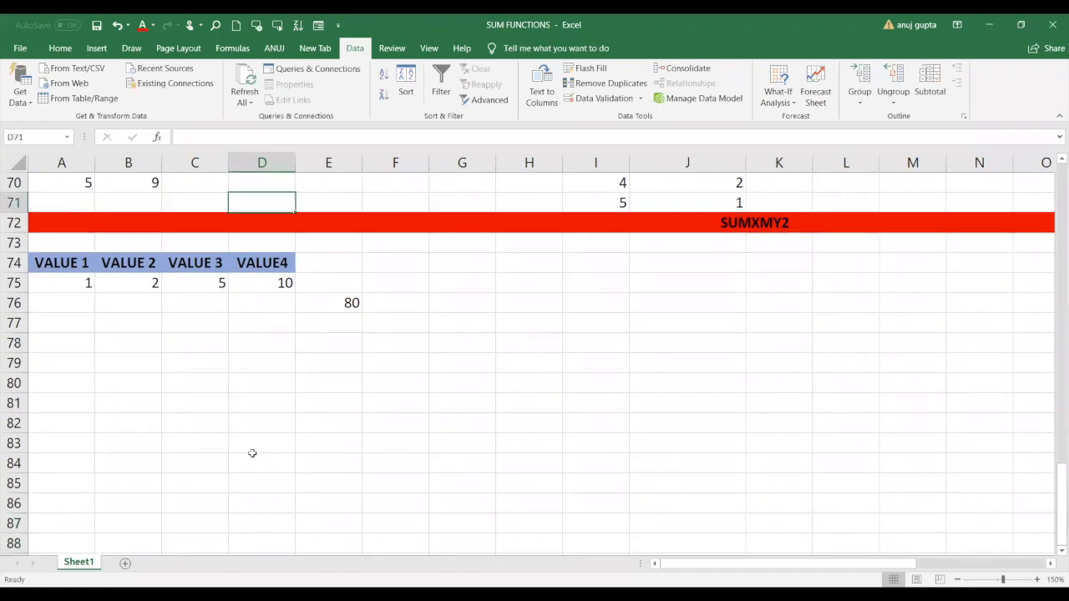
{"action": "key", "text": "Up"}
{"action": "key", "text": "Up"}
{"action": "key", "text": "Up"}
{"action": "key", "text": "Up"}
{"action": "key", "text": "Up"}
{"action": "key", "text": "Up"}
{"action": "key", "text": "Up"}
{"action": "key", "text": "Up"}
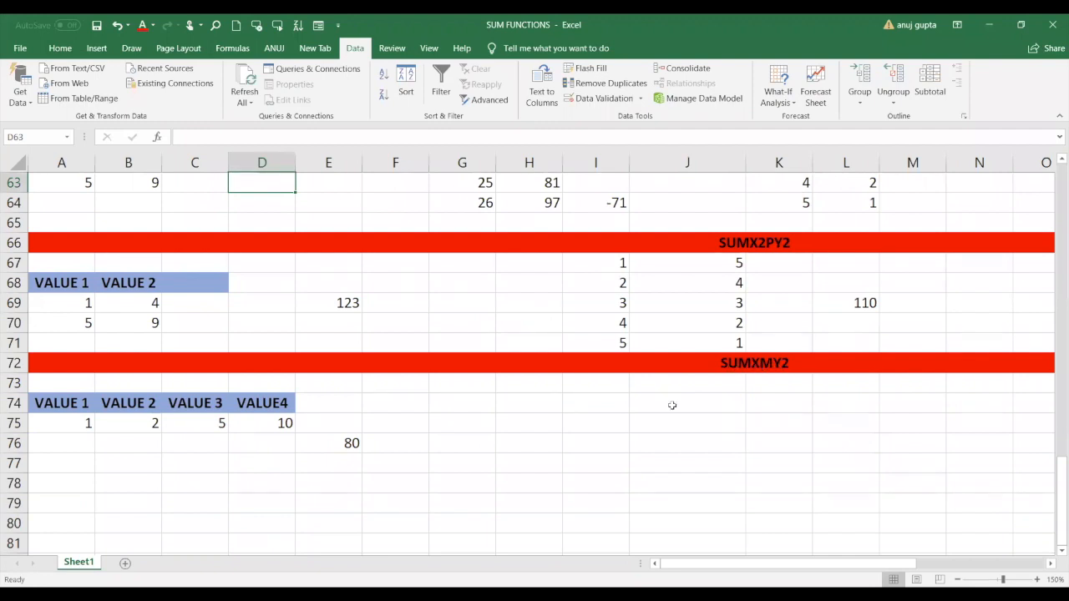
Enter the formula =SUMXMY2(A75:B75,C75:D75) in H75 of the SUMXMY2 section.
{"action": "left_click", "coordinate": [518, 425]}
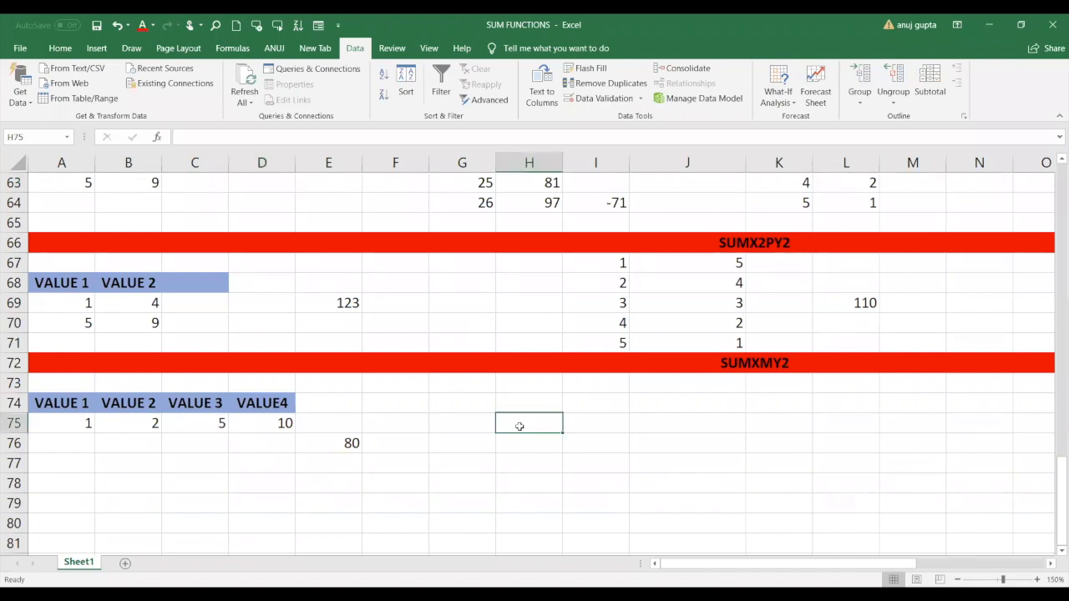
{"action": "type", "text": "="}
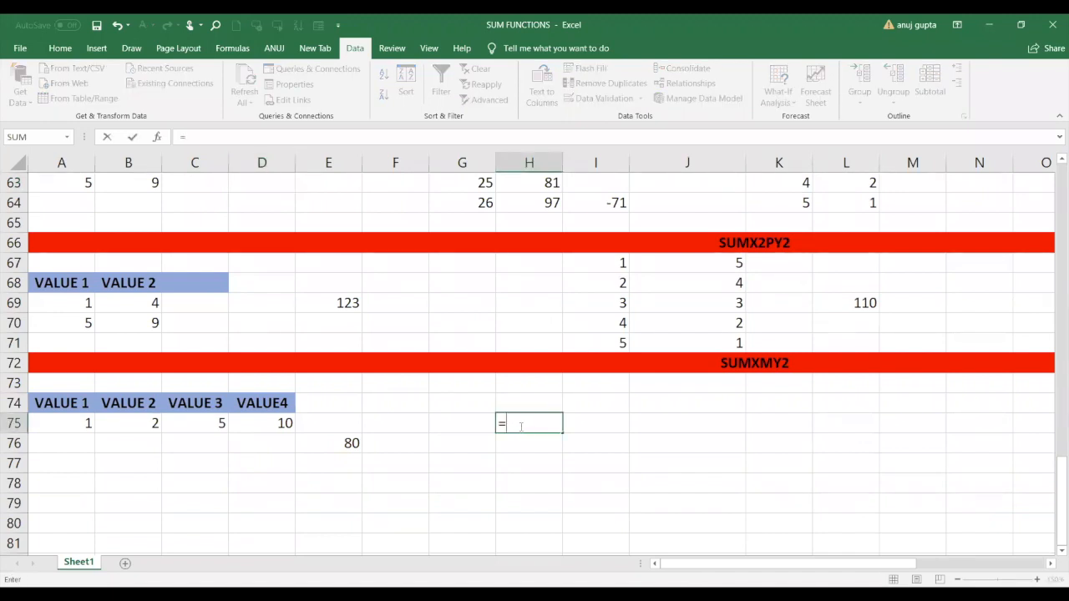
{"action": "type", "text": "SUM"}
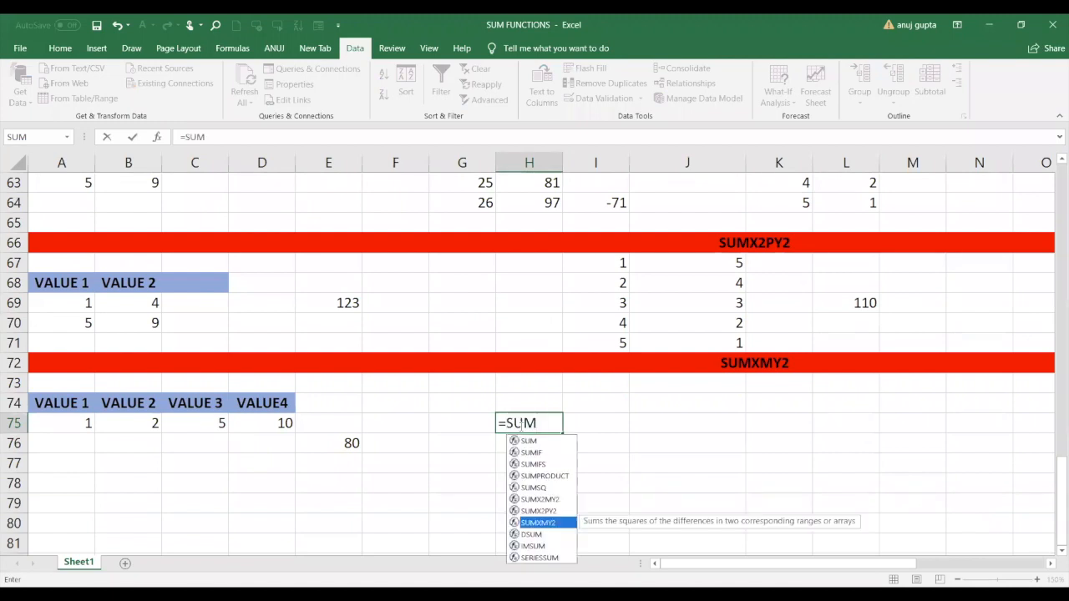
{"action": "key", "text": "Tab"}
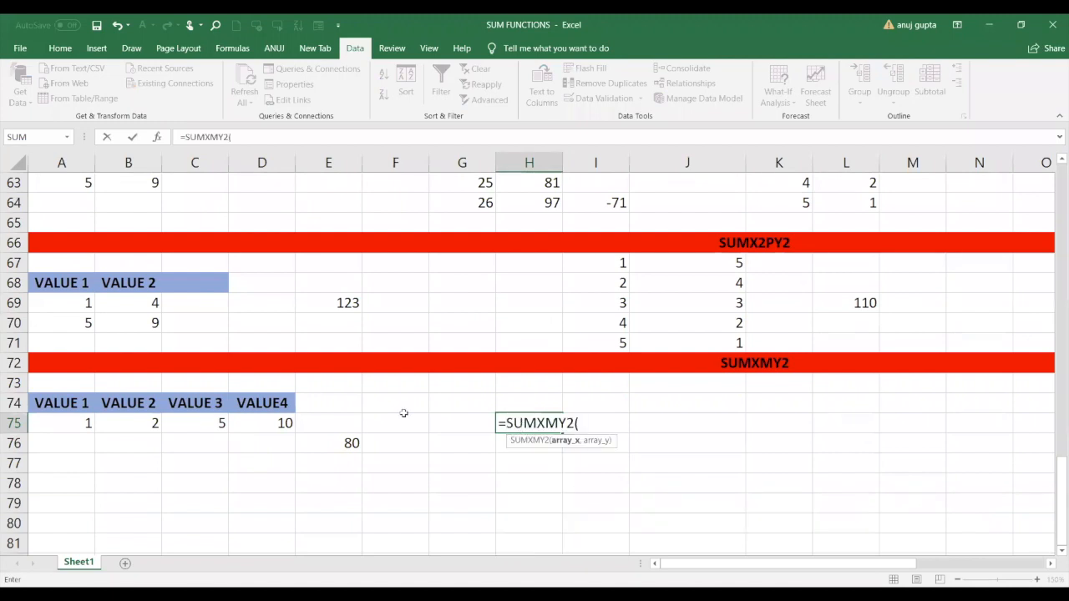
{"action": "left_click", "coordinate": [83, 421]}
{"action": "left_click_drag", "start_coordinate": [115, 423], "coordinate": [115, 423]}
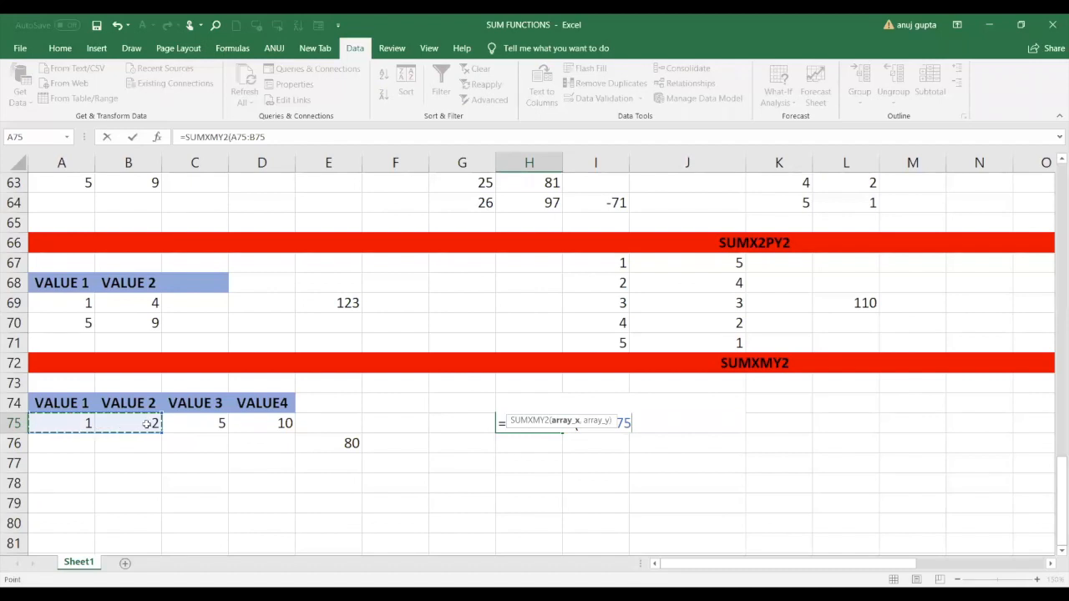
{"action": "key", "text": "shift"}
{"action": "type", "text": ","}
{"action": "left_click", "coordinate": [201, 424]}
{"action": "left_click_drag", "start_coordinate": [237, 423], "coordinate": [262, 423]}
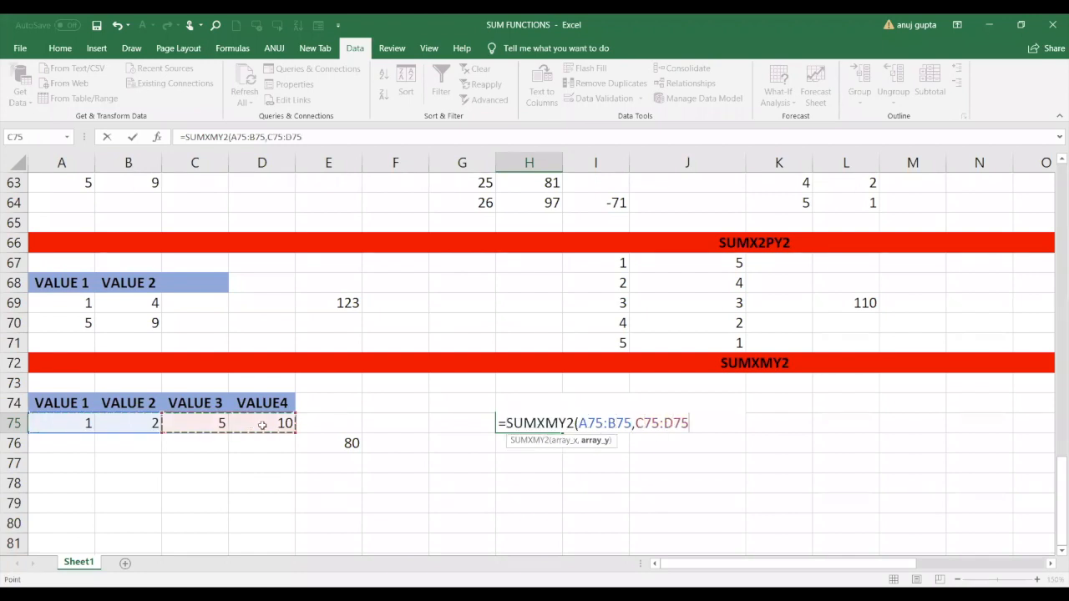
{"action": "type", "text": ")"}
{"action": "key", "text": "Return"}
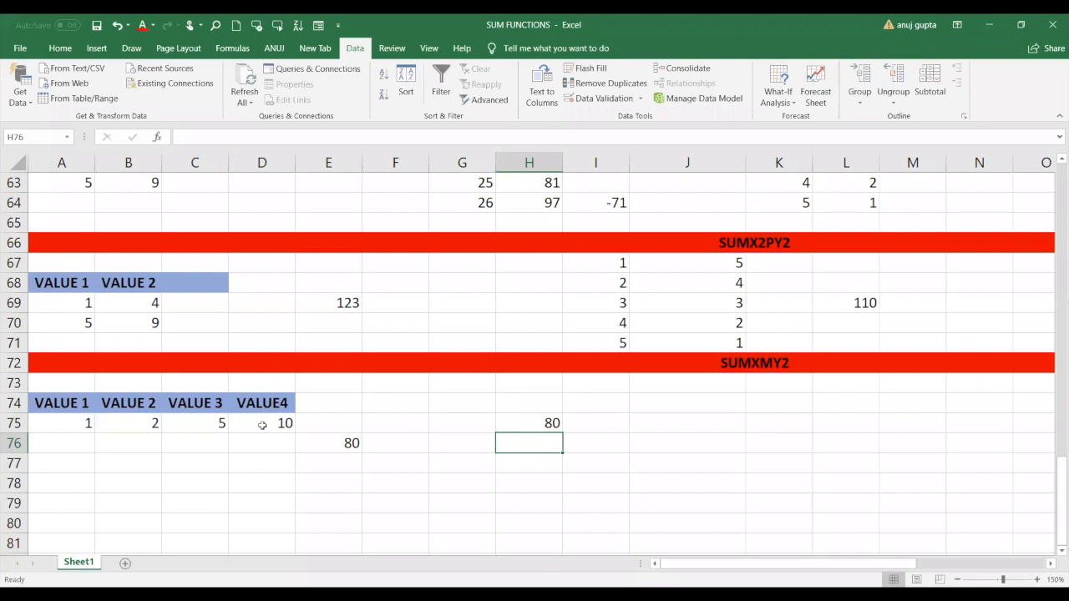
Merge and center A73:B73 above VALUE 1 and VALUE 2, and C73:D73 above VALUE 3 and VALUE4.
{"action": "left_click_drag", "start_coordinate": [74, 417], "coordinate": [126, 424]}
{"action": "left_click", "coordinate": [101, 384]}
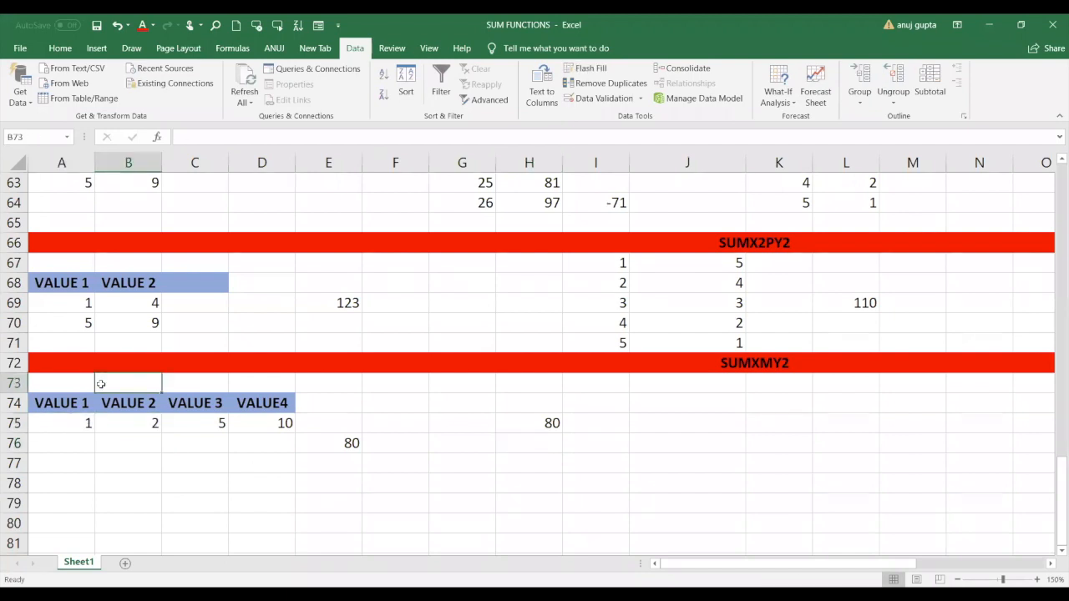
{"action": "left_click_drag", "start_coordinate": [89, 383], "coordinate": [124, 381]}
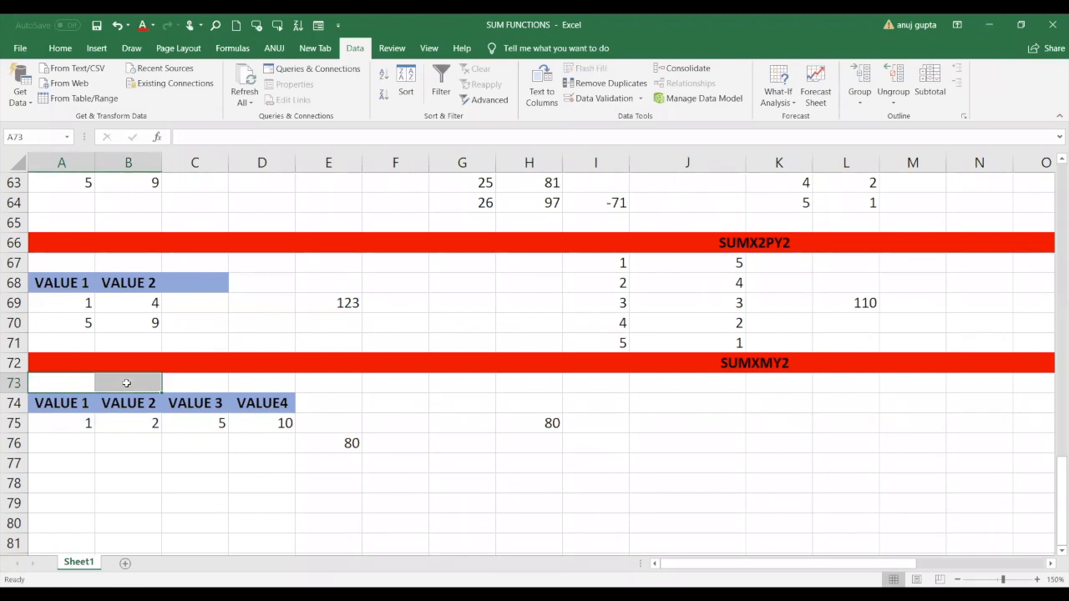
{"action": "key", "text": "alt+Tab"}
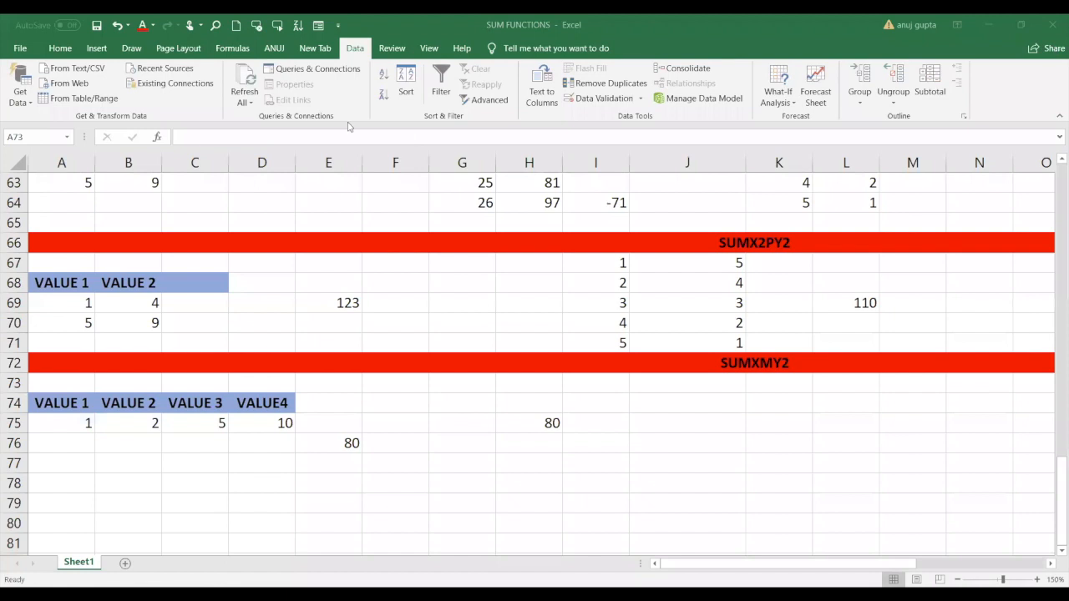
{"action": "key", "text": "shift+Right"}
{"action": "left_click", "coordinate": [65, 50]}
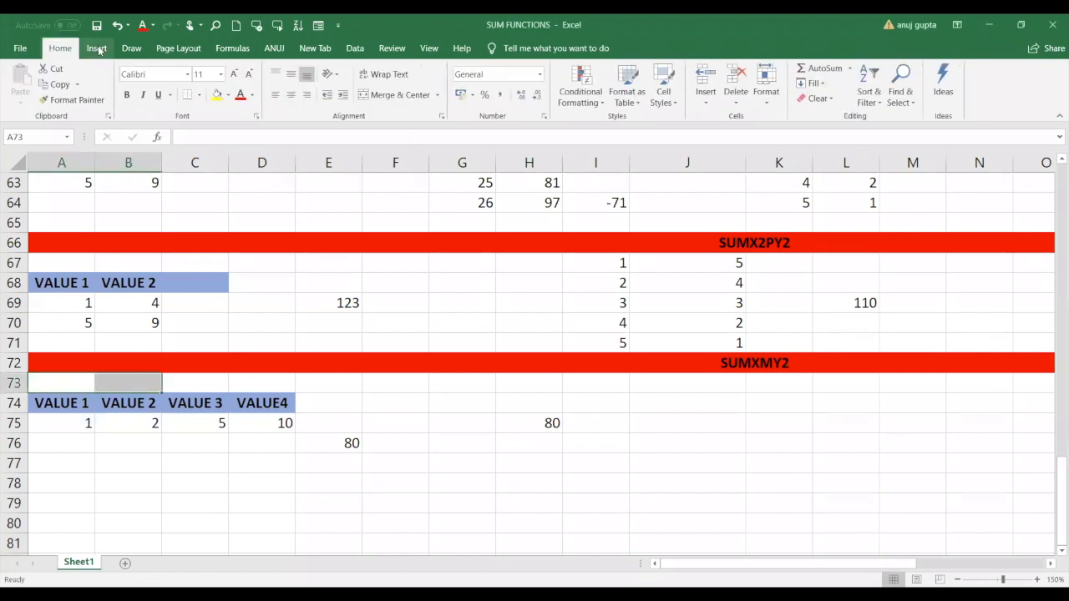
{"action": "left_click", "coordinate": [98, 50]}
{"action": "left_click", "coordinate": [54, 50]}
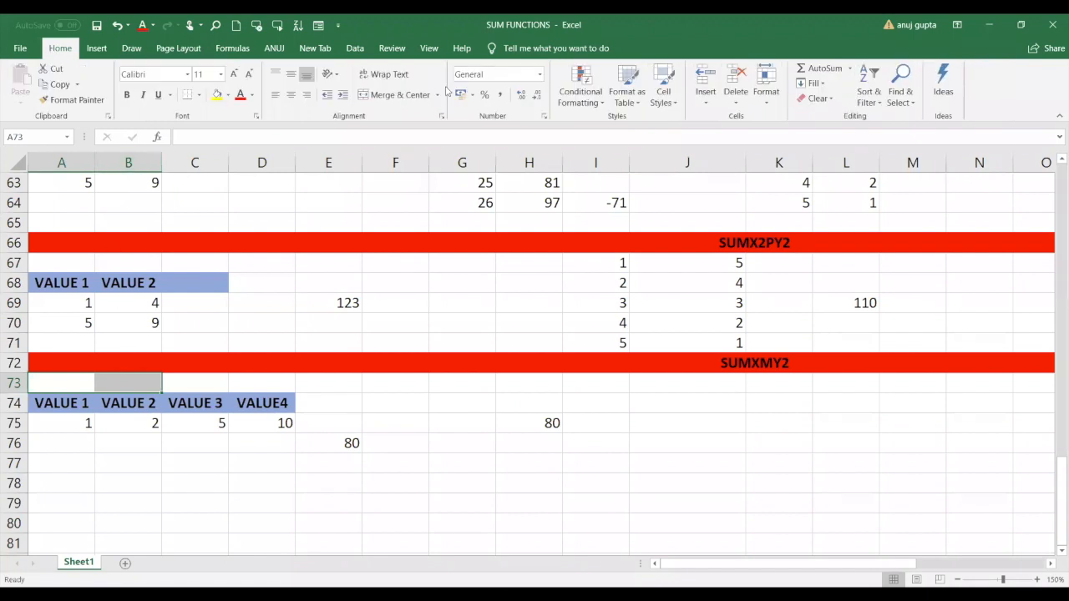
{"action": "left_click", "coordinate": [399, 95]}
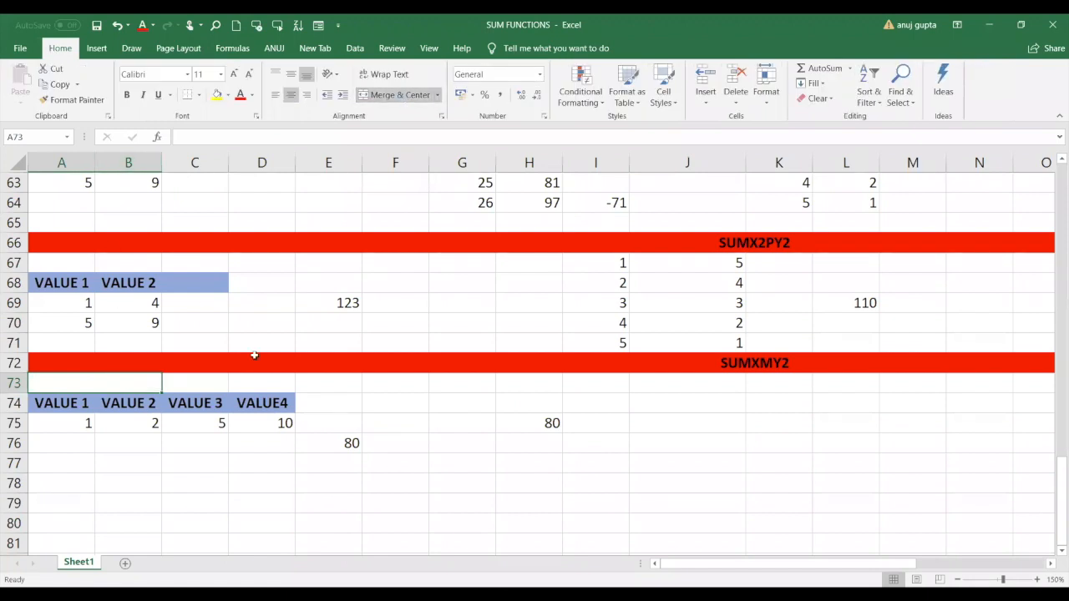
{"action": "left_click_drag", "start_coordinate": [208, 383], "coordinate": [255, 382]}
{"action": "left_click", "coordinate": [400, 95]}
Fill the two merged cells in row 73 with yellow and label them X and Y.
{"action": "left_click", "coordinate": [114, 388]}
{"action": "left_click", "coordinate": [216, 94]}
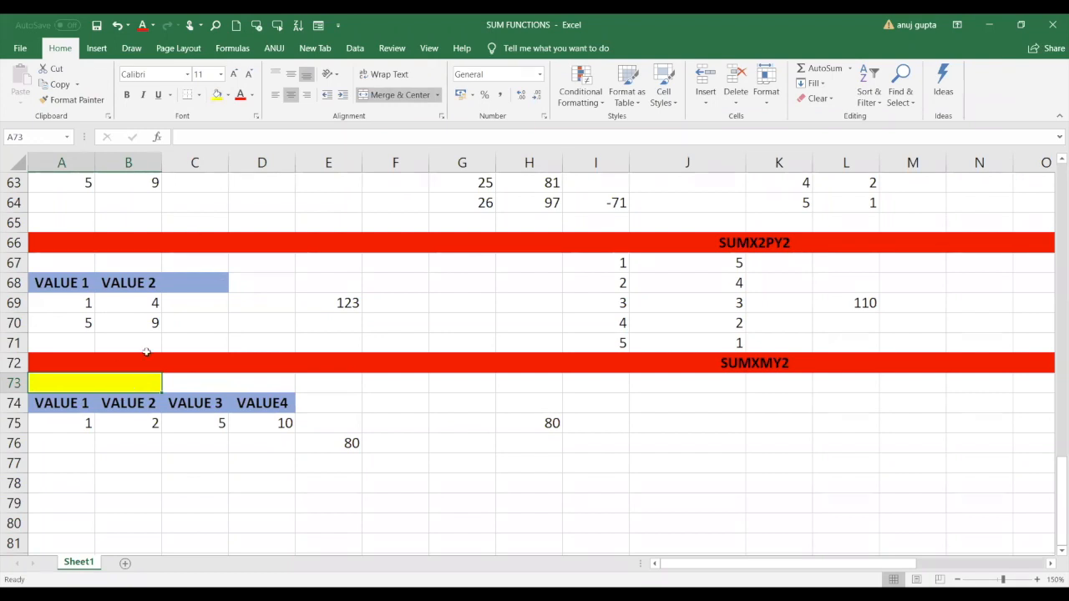
{"action": "type", "text": "X"}
{"action": "left_click", "coordinate": [209, 387]}
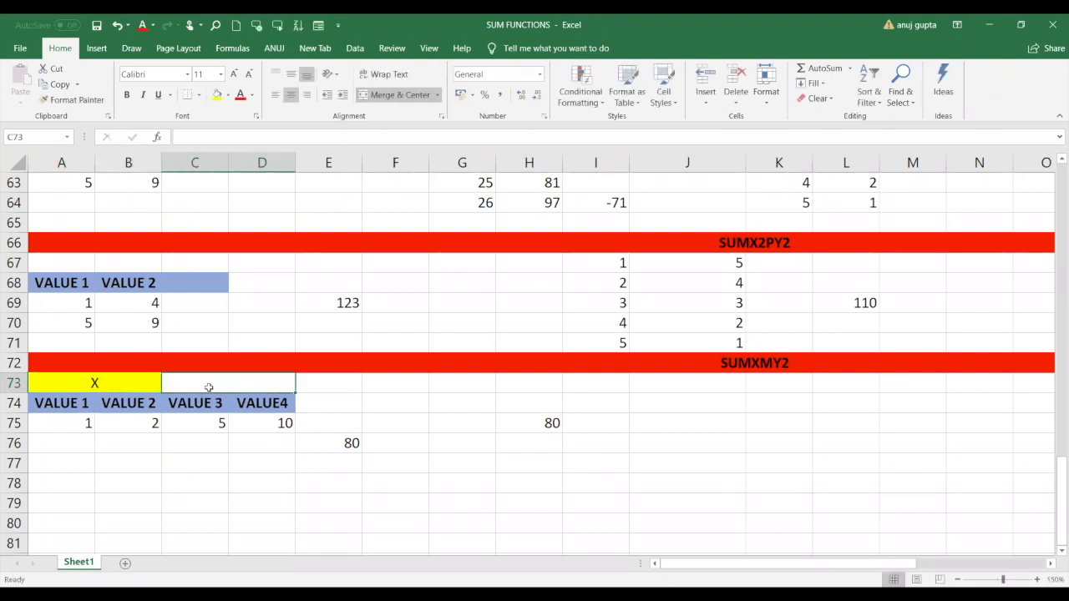
{"action": "left_click", "coordinate": [219, 96]}
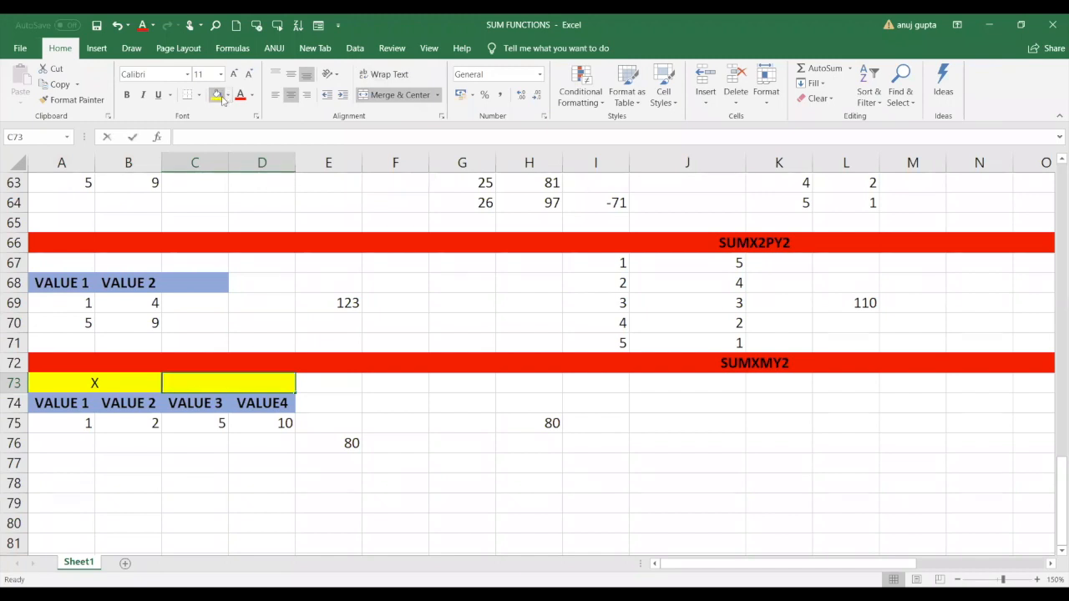
{"action": "type", "text": "Y"}
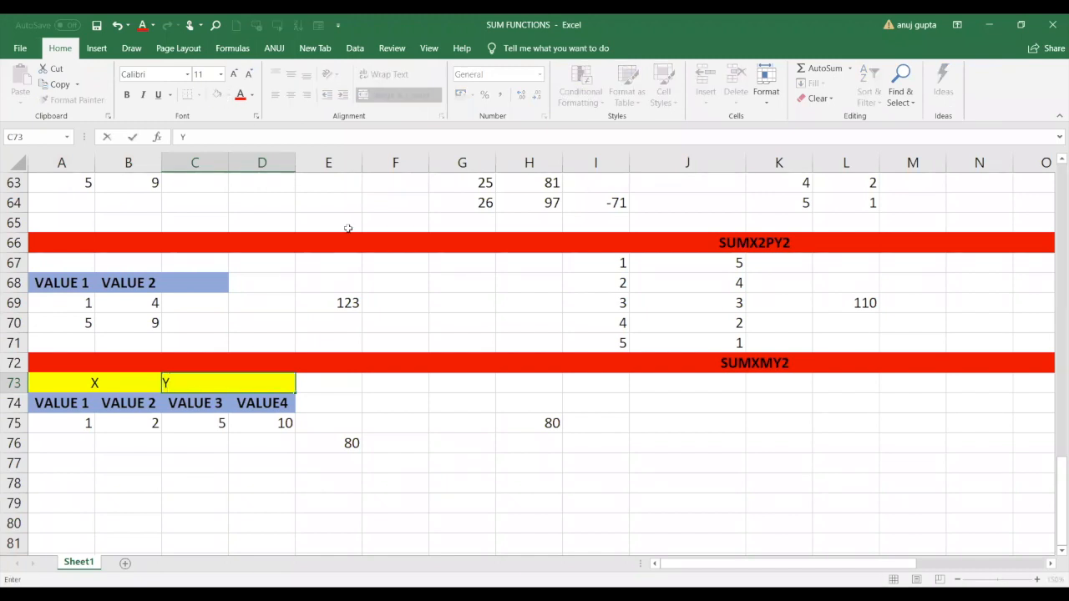
{"action": "key", "text": "Tab"}
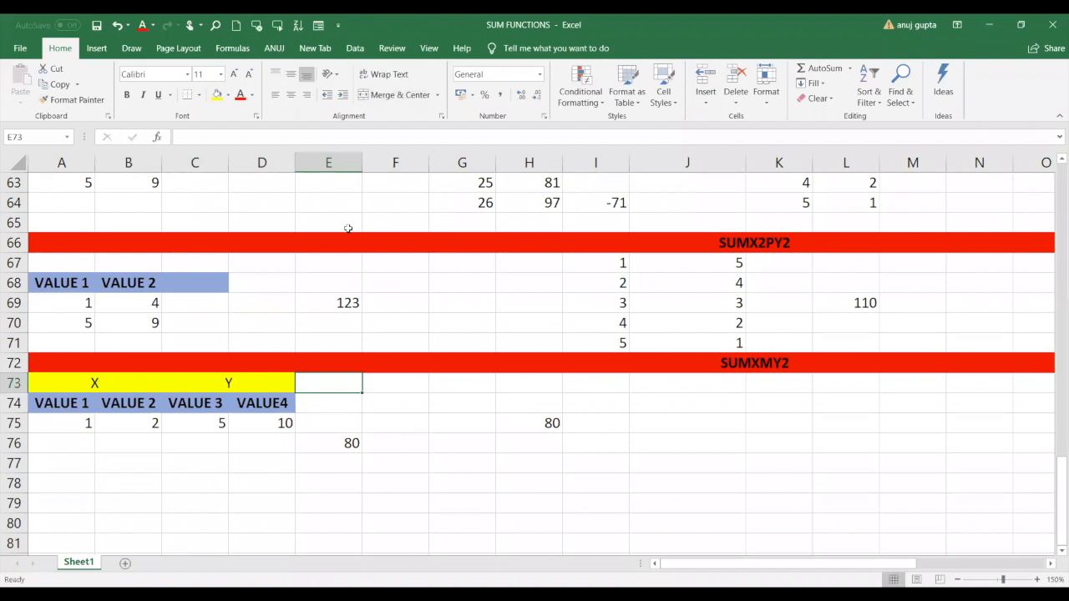
Apply thick outside borders to the Y and X heading cells in row 73.
{"action": "left_click", "coordinate": [165, 380]}
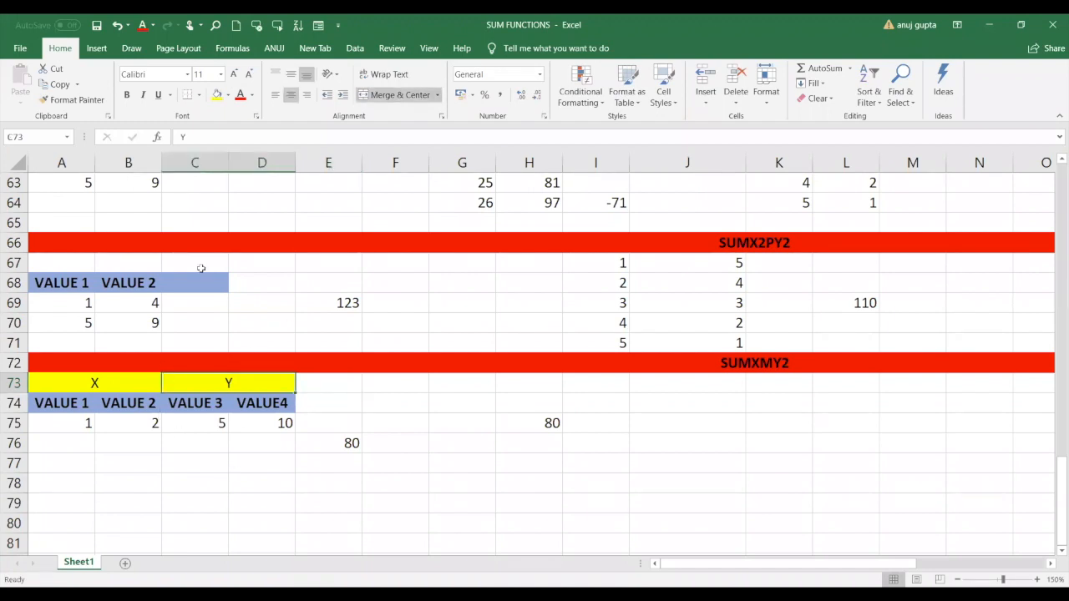
{"action": "left_click", "coordinate": [200, 95]}
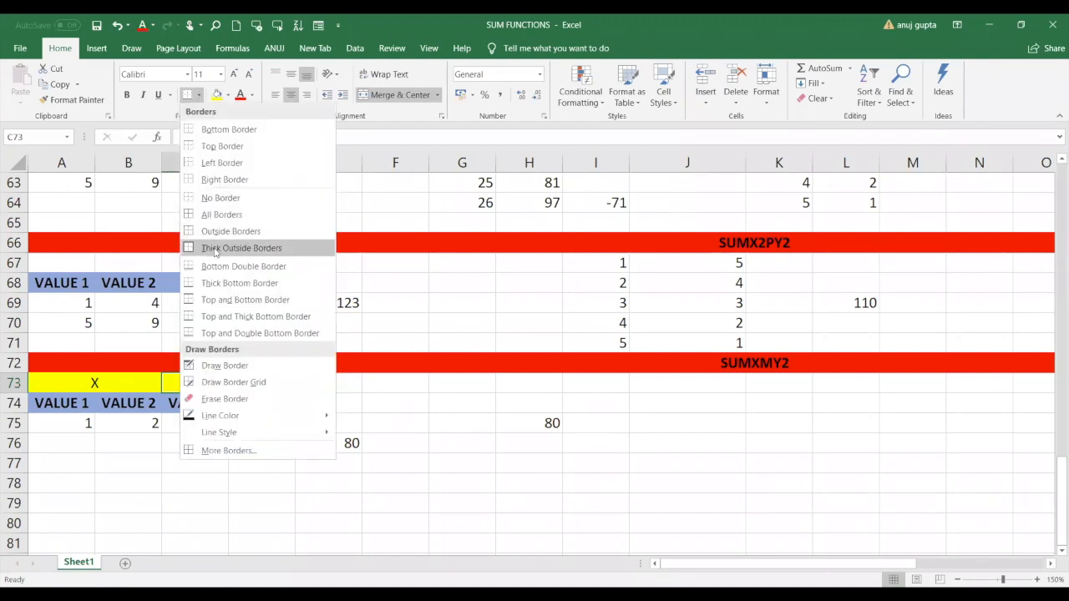
{"action": "left_click", "coordinate": [214, 249]}
{"action": "left_click", "coordinate": [142, 379]}
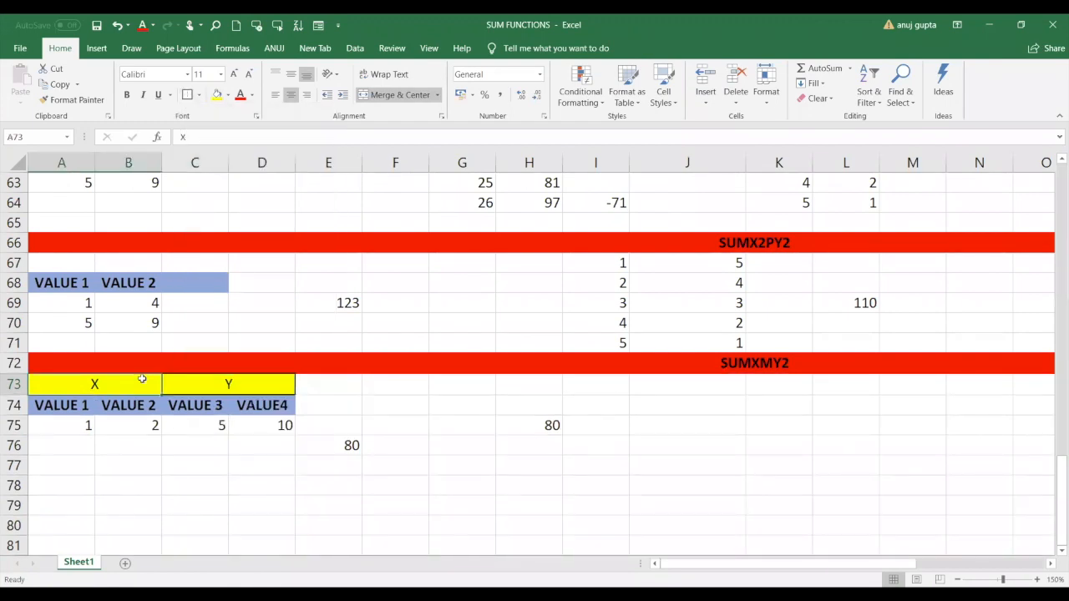
{"action": "left_click", "coordinate": [199, 96]}
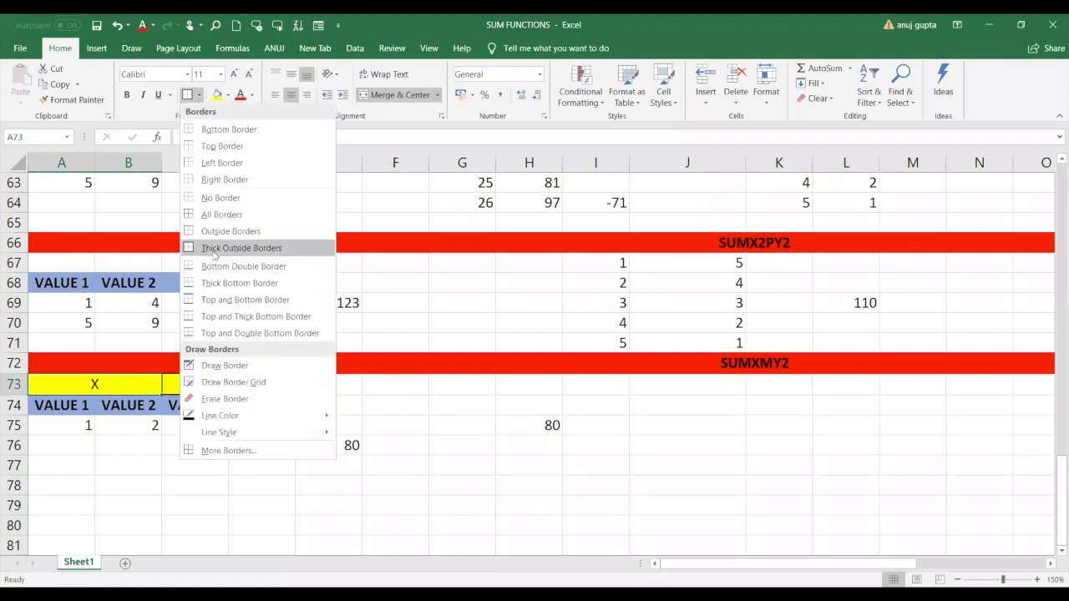
{"action": "left_click", "coordinate": [213, 251]}
{"action": "left_click", "coordinate": [214, 448]}
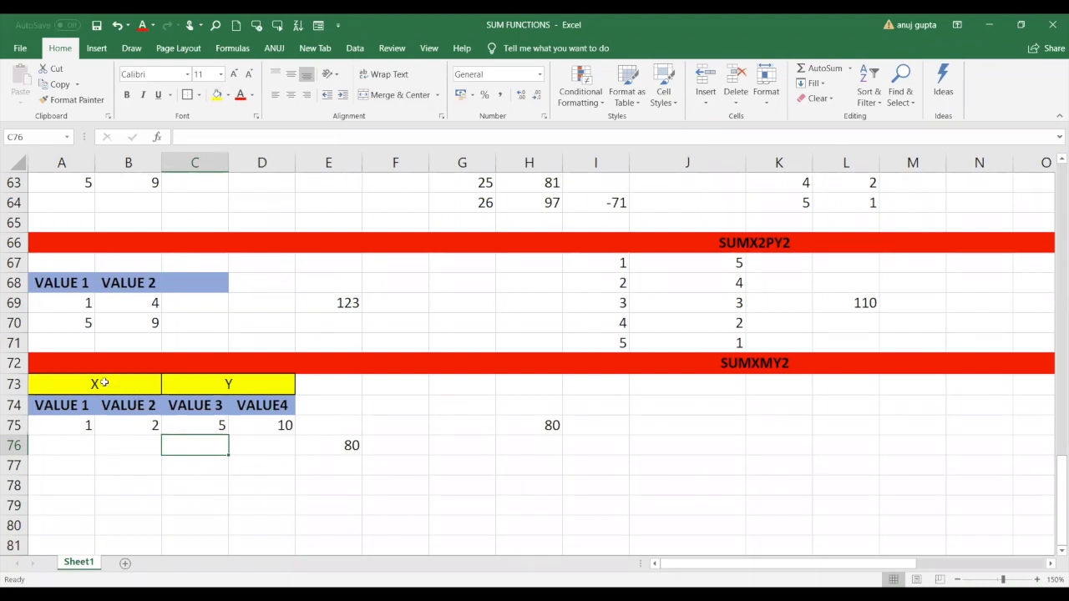
Enter the X and Y table values 1, 2, 5 and 10 across G78:J78.
{"action": "left_click_drag", "start_coordinate": [103, 383], "coordinate": [105, 425]}
{"action": "left_click_drag", "start_coordinate": [196, 390], "coordinate": [199, 425]}
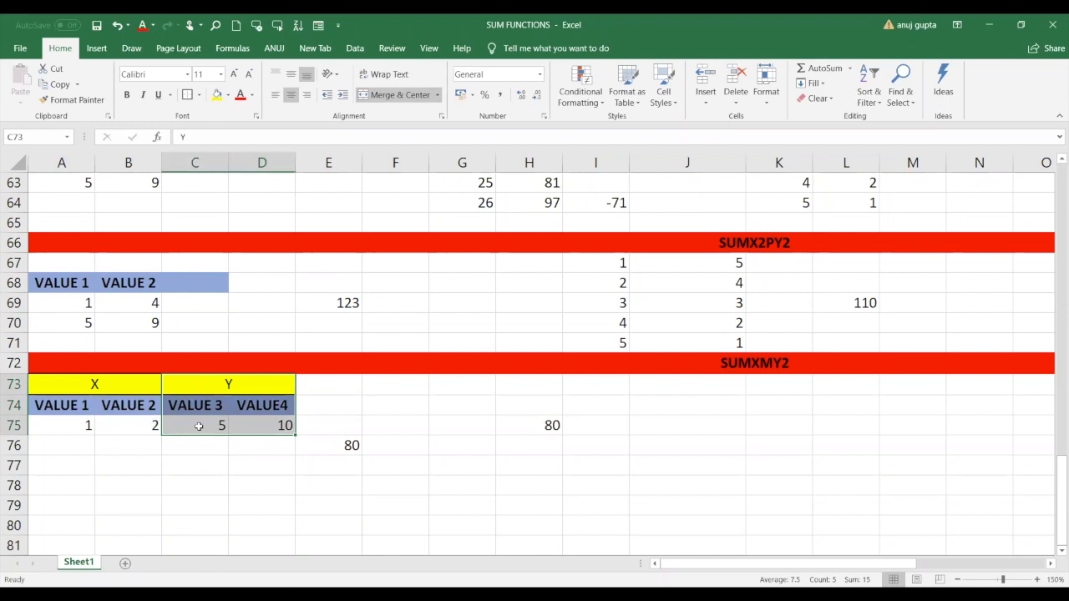
{"action": "left_click", "coordinate": [437, 481]}
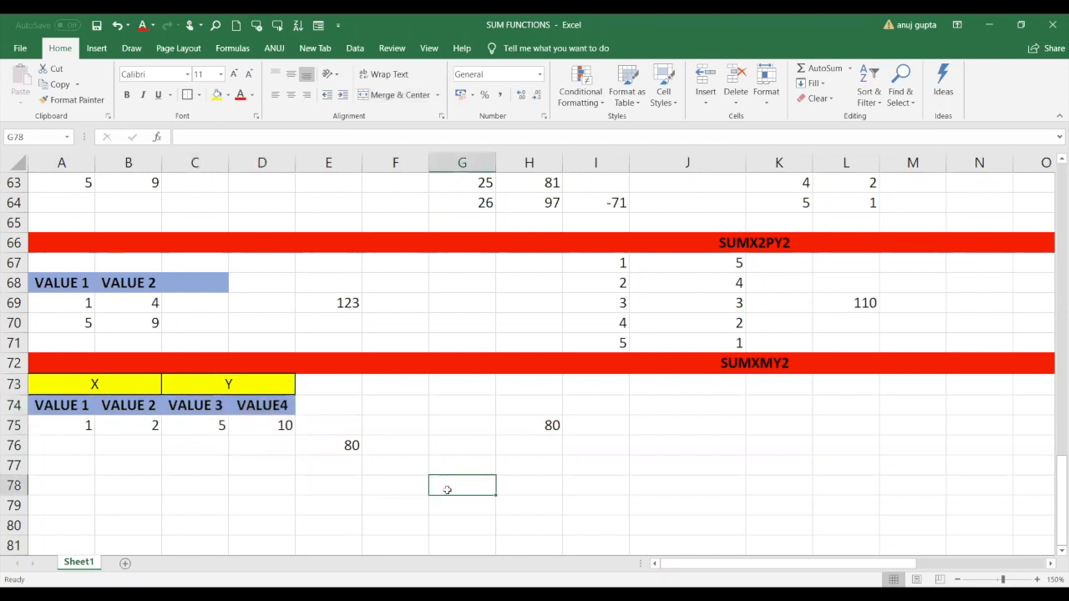
{"action": "type", "text": "1"}
{"action": "key", "text": "Tab"}
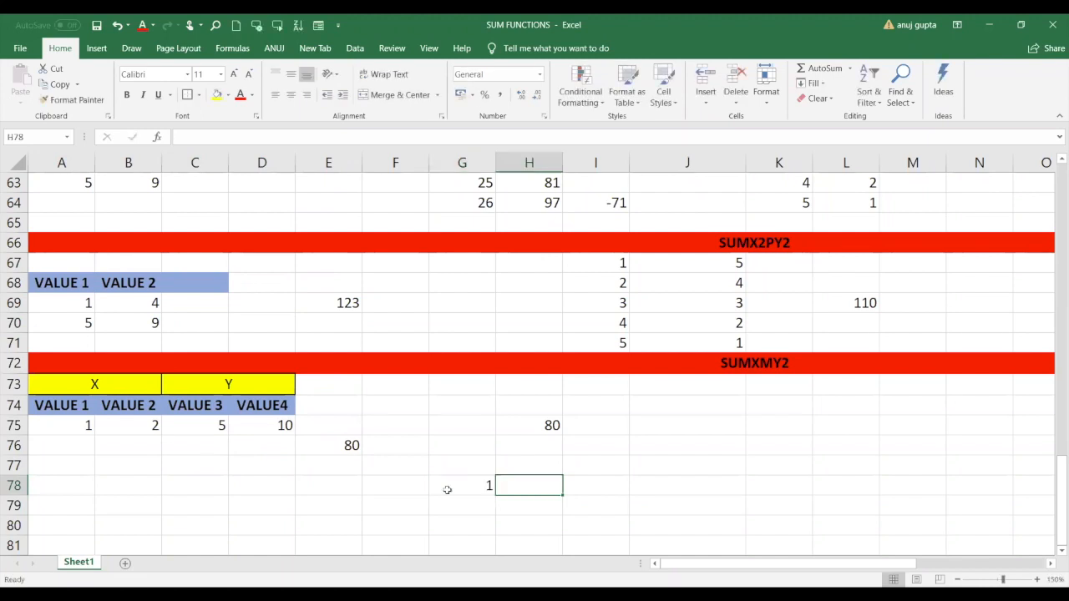
{"action": "type", "text": "2"}
{"action": "key", "text": "Tab"}
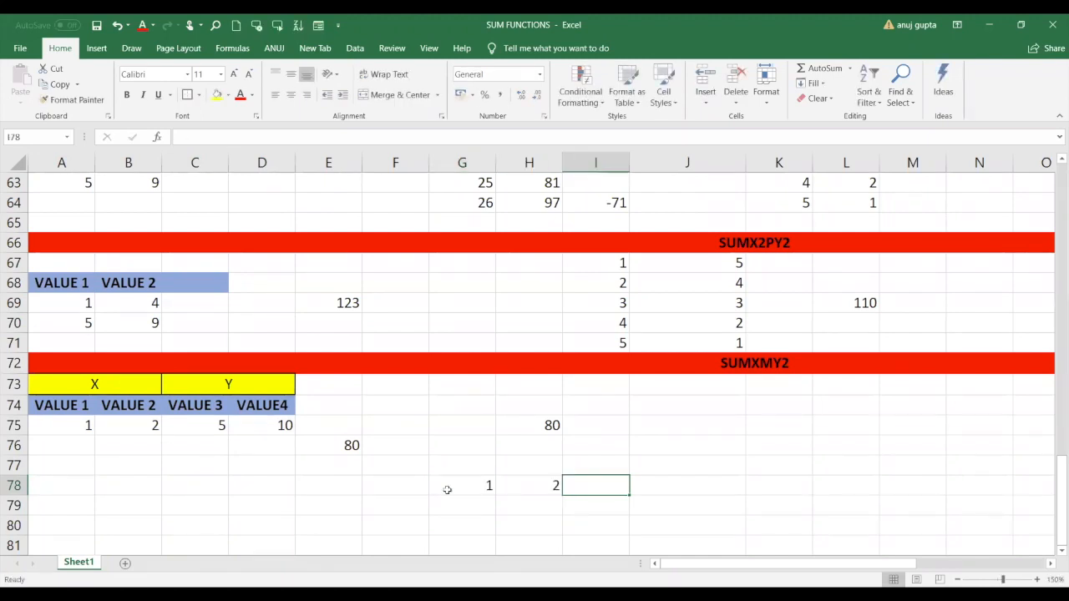
{"action": "type", "text": "5"}
{"action": "key", "text": "Tab"}
{"action": "type", "text": "10"}
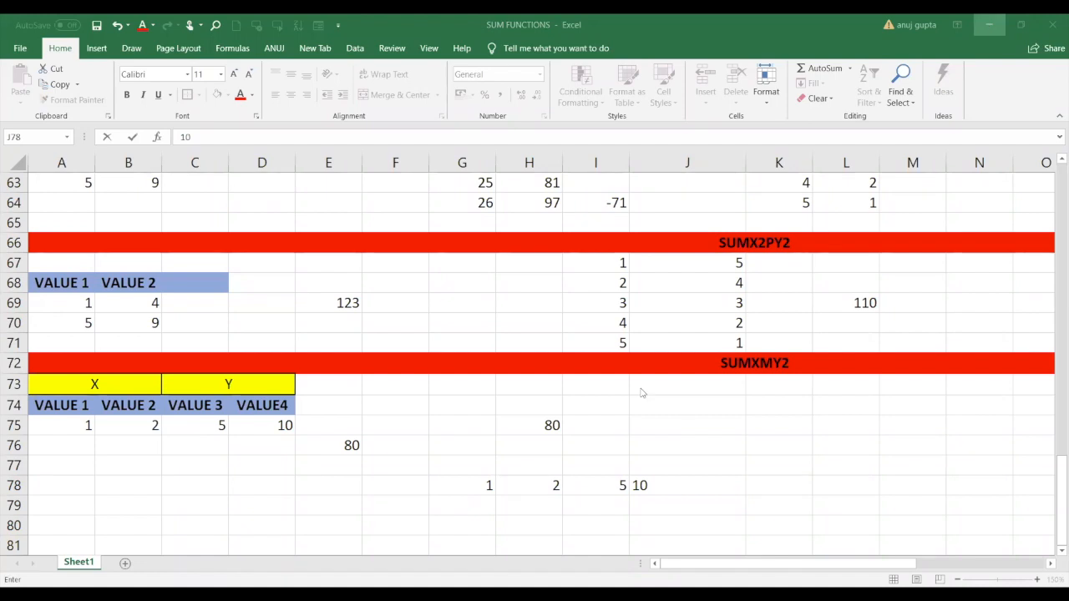
Compare the first X value in G78 with its corresponding first Y value in I78.
{"action": "left_click", "coordinate": [475, 491]}
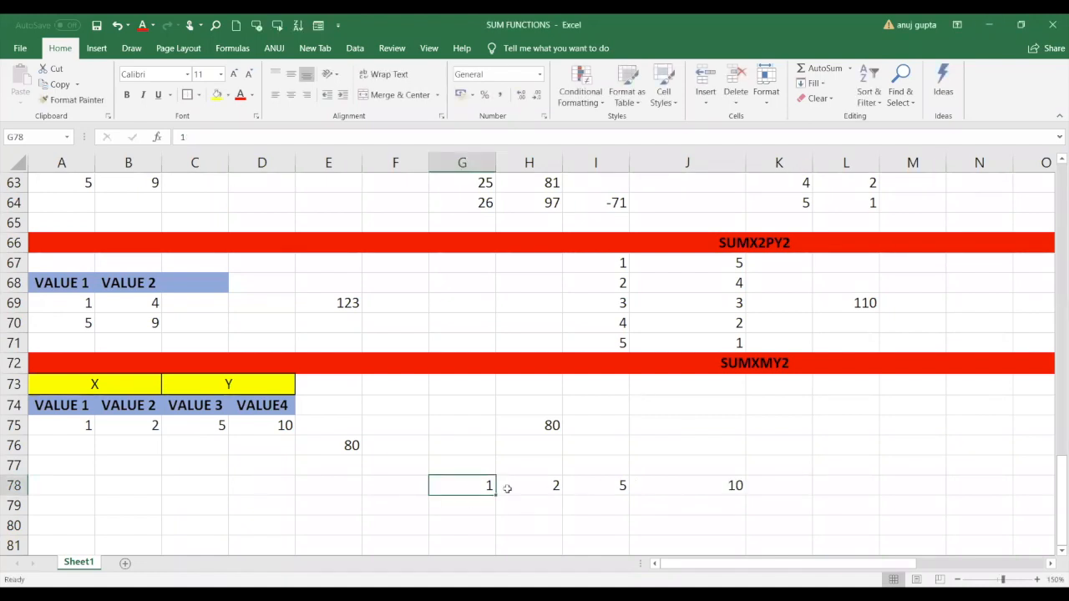
{"action": "left_click", "coordinate": [594, 485]}
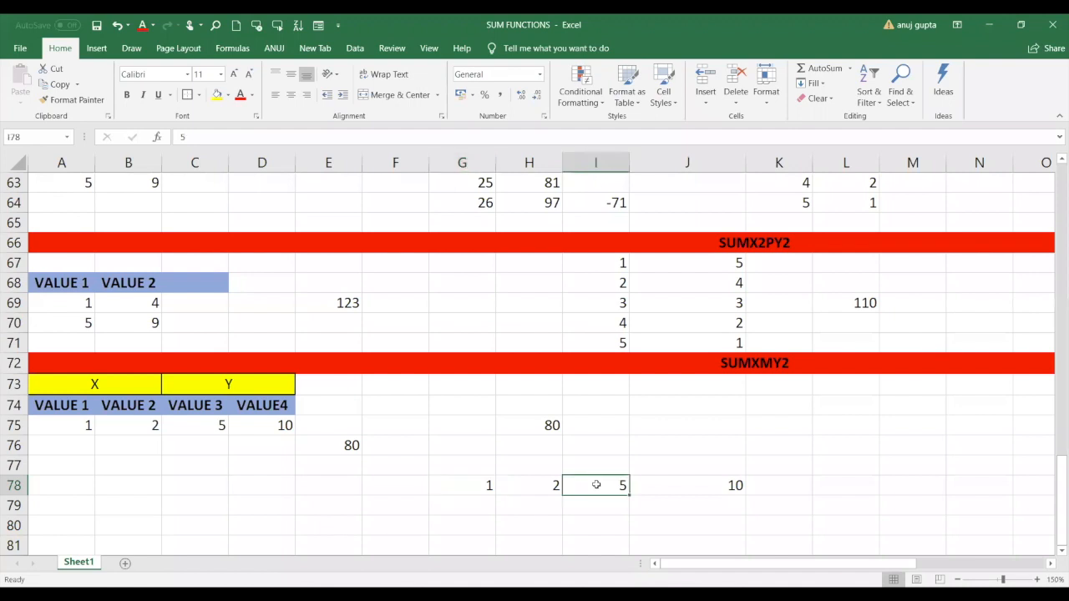
{"action": "left_click", "coordinate": [483, 485]}
{"action": "left_click", "coordinate": [596, 487]}
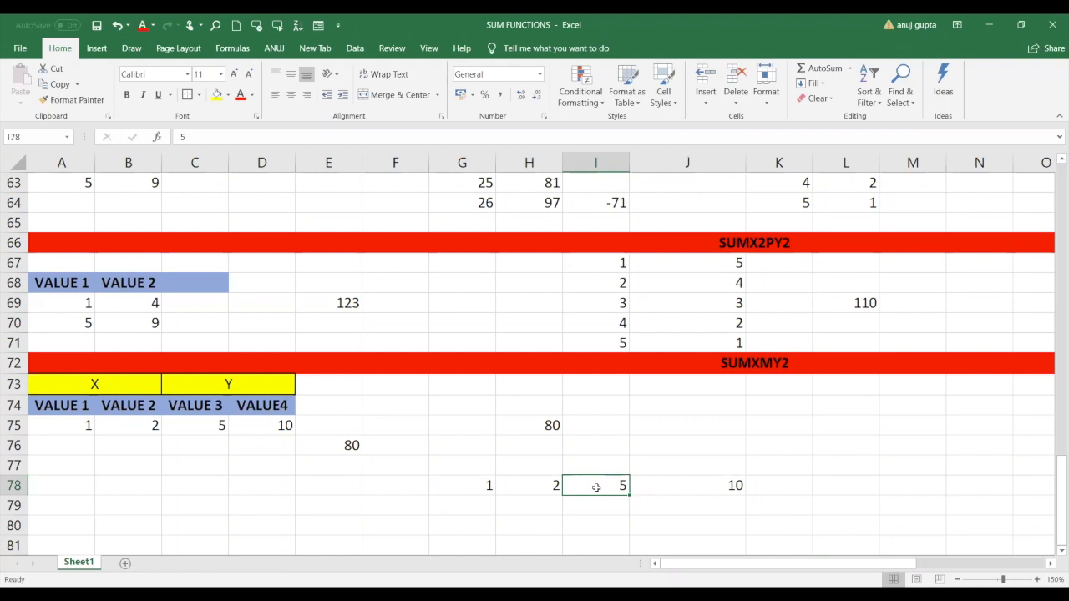
{"action": "left_click", "coordinate": [486, 487]}
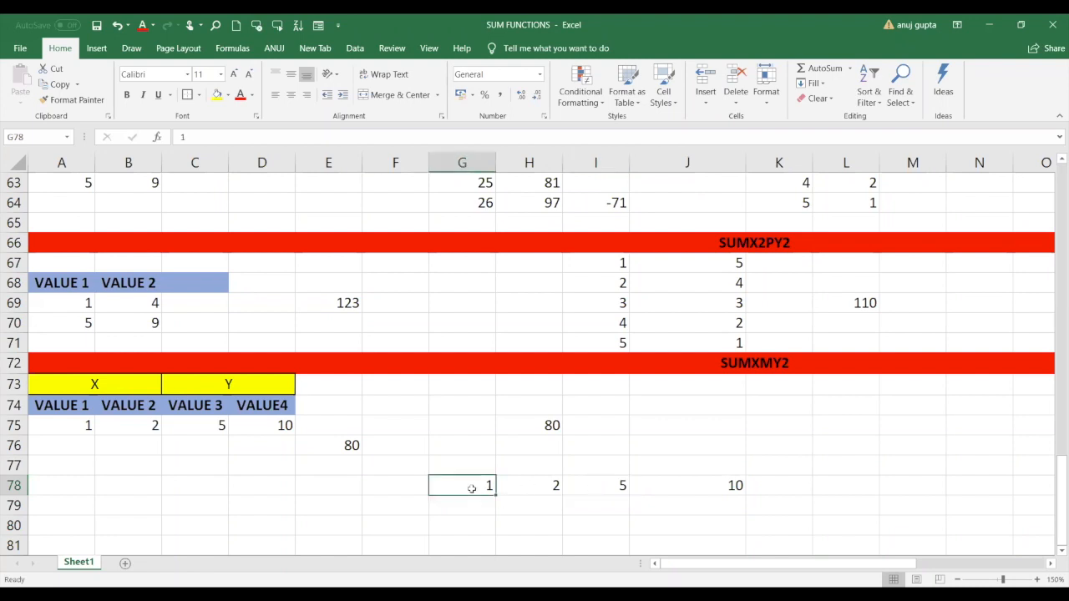
{"action": "left_click", "coordinate": [585, 487]}
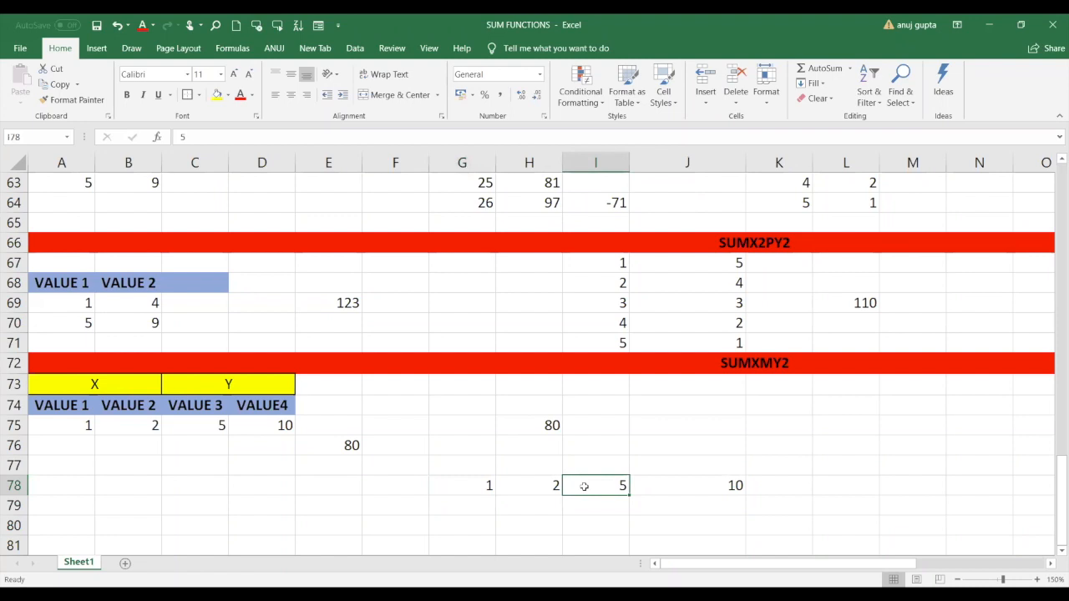
{"action": "left_click", "coordinate": [469, 488]}
{"action": "left_click", "coordinate": [585, 486]}
{"action": "left_click", "coordinate": [464, 489]}
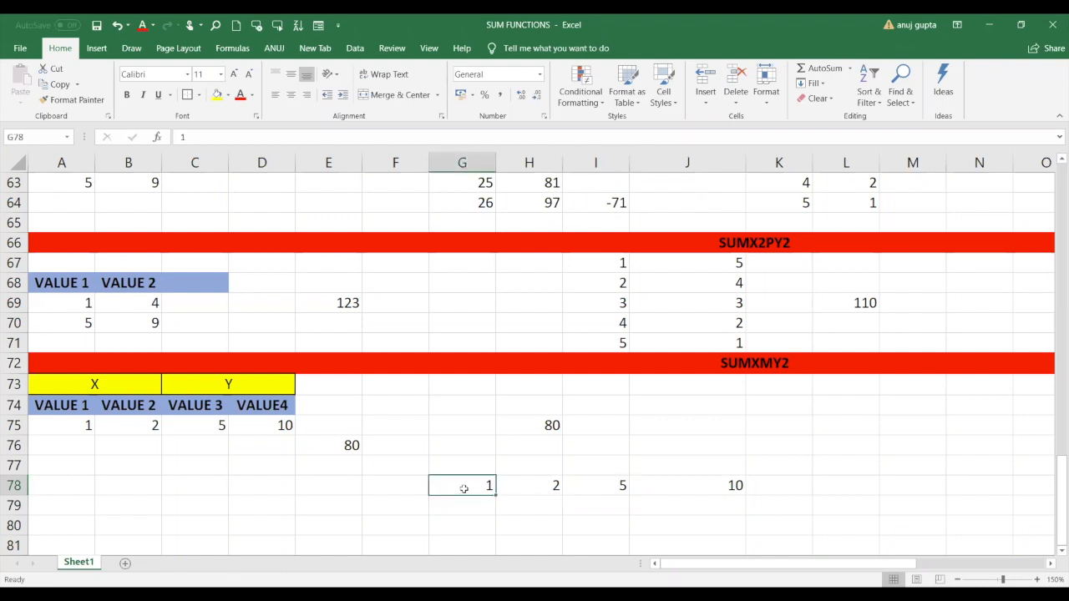
{"action": "left_click", "coordinate": [590, 483]}
{"action": "left_click", "coordinate": [491, 485]}
{"action": "left_click", "coordinate": [590, 481]}
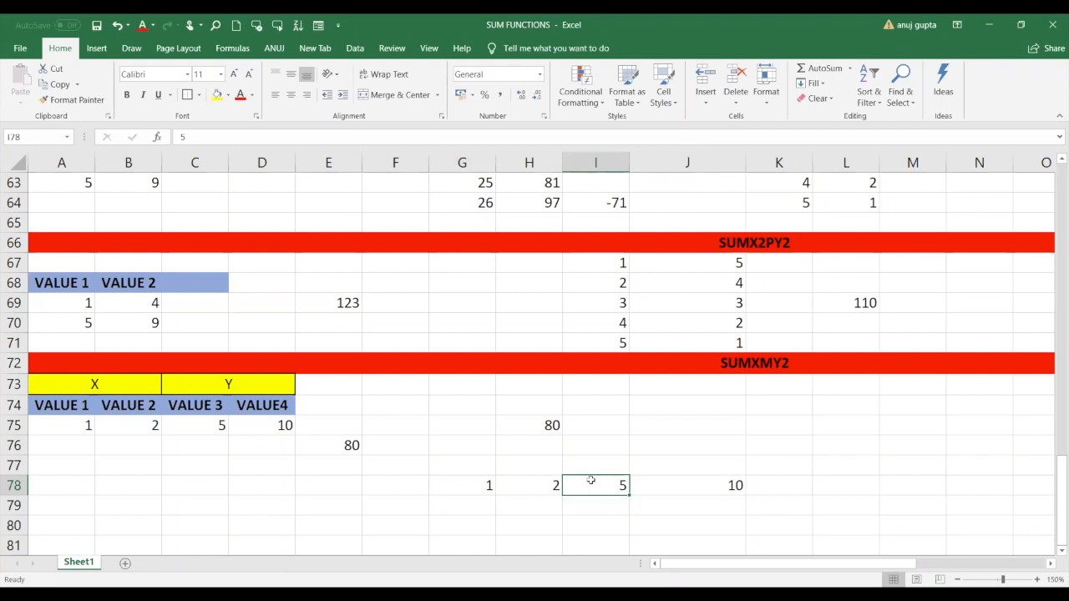
Enter the first X and Y pair, 1 and 5, in G80:H80.
{"action": "left_click", "coordinate": [464, 516]}
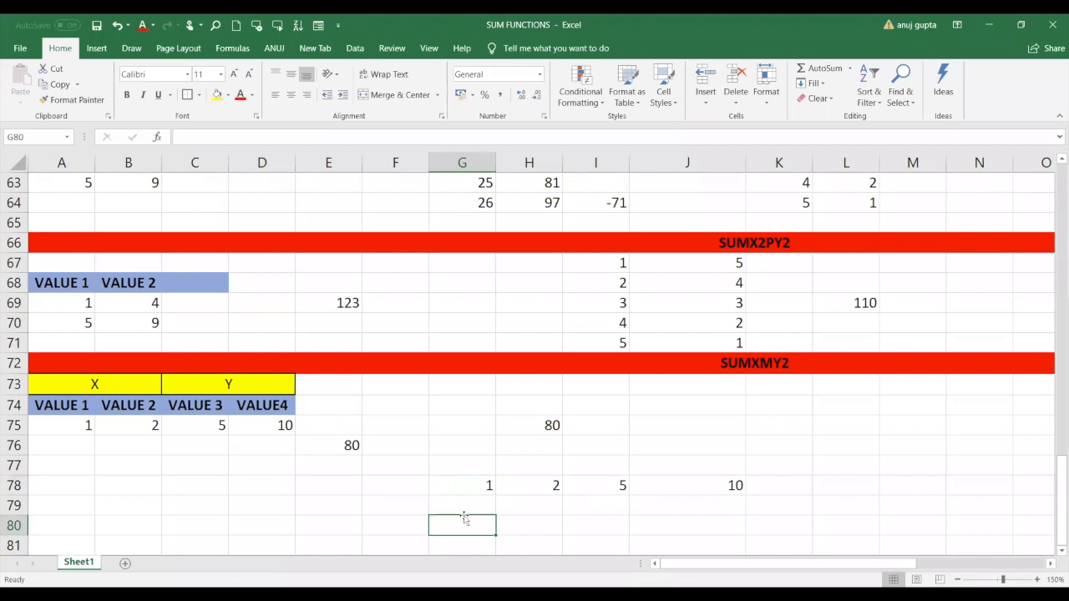
{"action": "type", "text": "1"}
{"action": "key", "text": "Tab"}
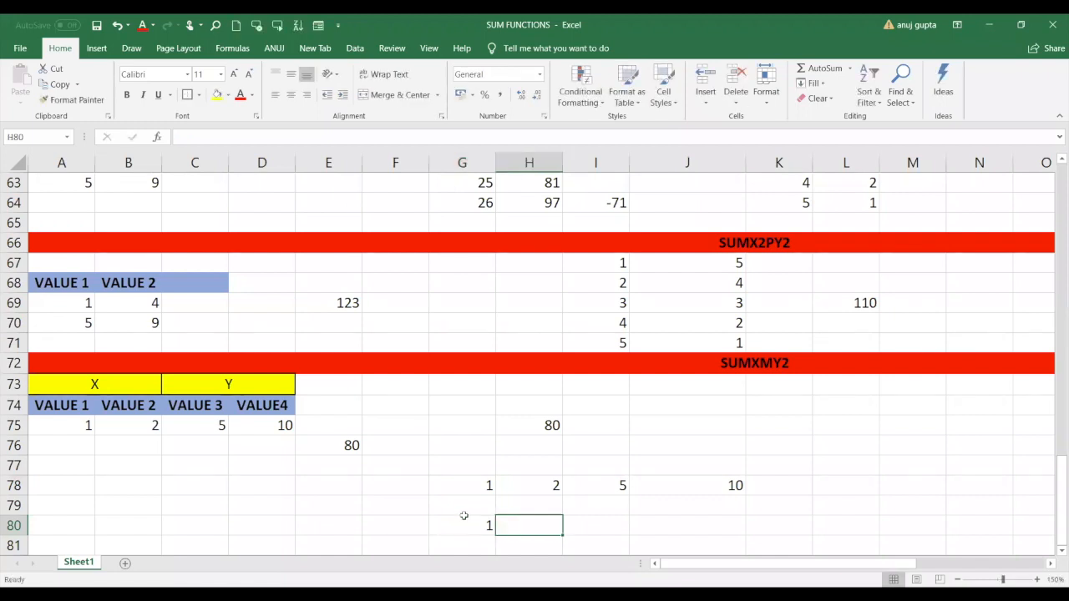
{"action": "type", "text": "5"}
{"action": "key", "text": "Return"}
{"action": "key", "text": "Left"}
{"action": "key", "text": "Up"}
{"action": "key", "text": "Right"}
{"action": "key", "text": "Left"}
{"action": "key", "text": "Right"}
{"action": "key", "text": "Down"}
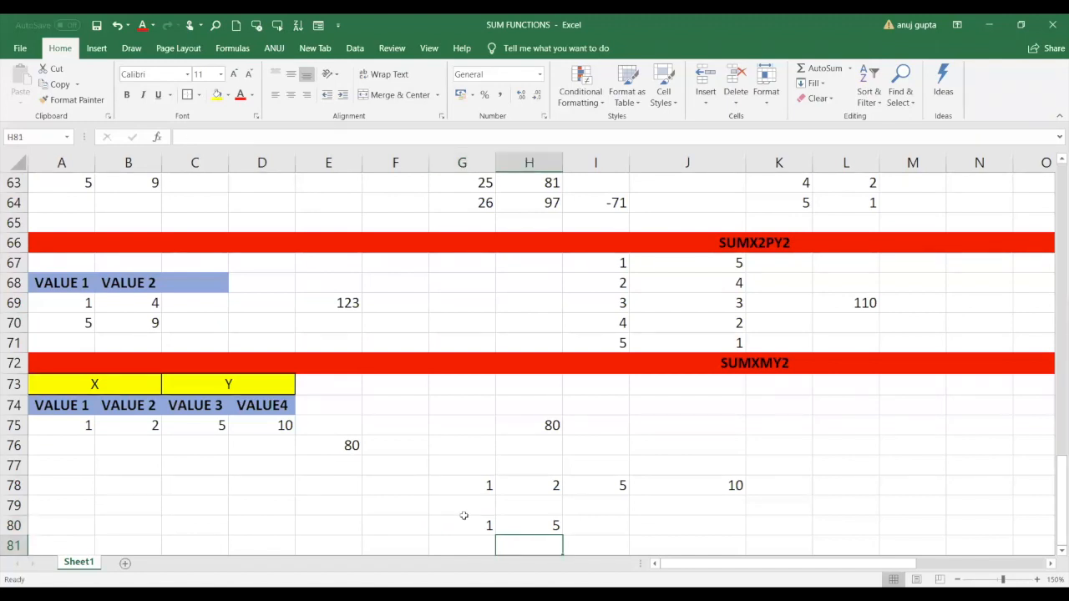
Enter the first pair's difference, 4, in H81 and its square, 16, in H82.
{"action": "key", "text": "Up"}
{"action": "key", "text": "Left"}
{"action": "key", "text": "Right"}
{"action": "key", "text": "Left"}
{"action": "key", "text": "Right"}
{"action": "key", "text": "Down"}
{"action": "type", "text": "4"}
{"action": "key", "text": "Return"}
{"action": "type", "text": "1"}
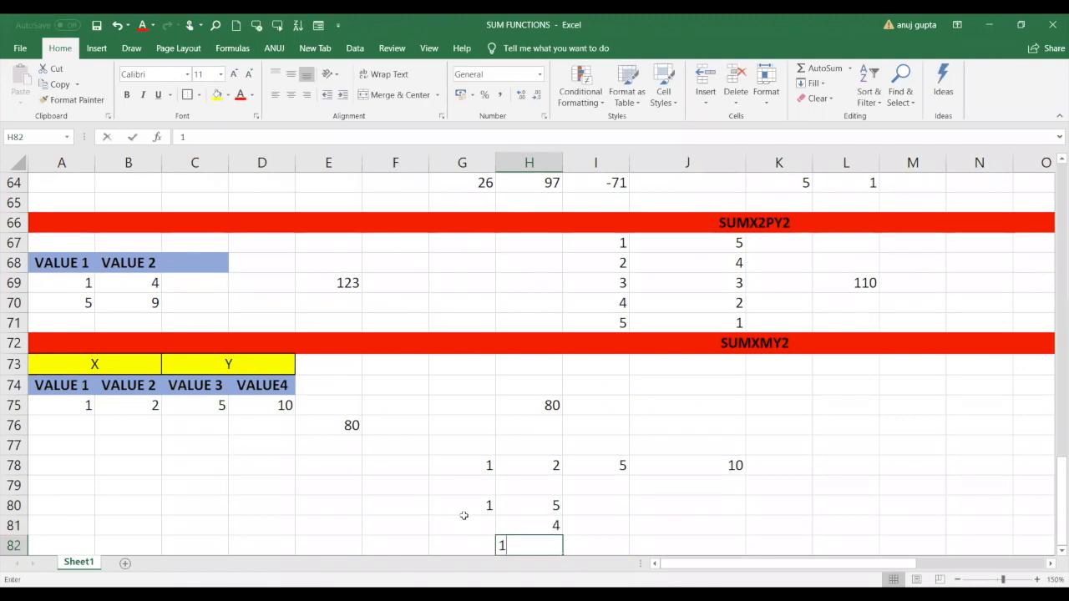
{"action": "type", "text": "6"}
{"action": "key", "text": "Return"}
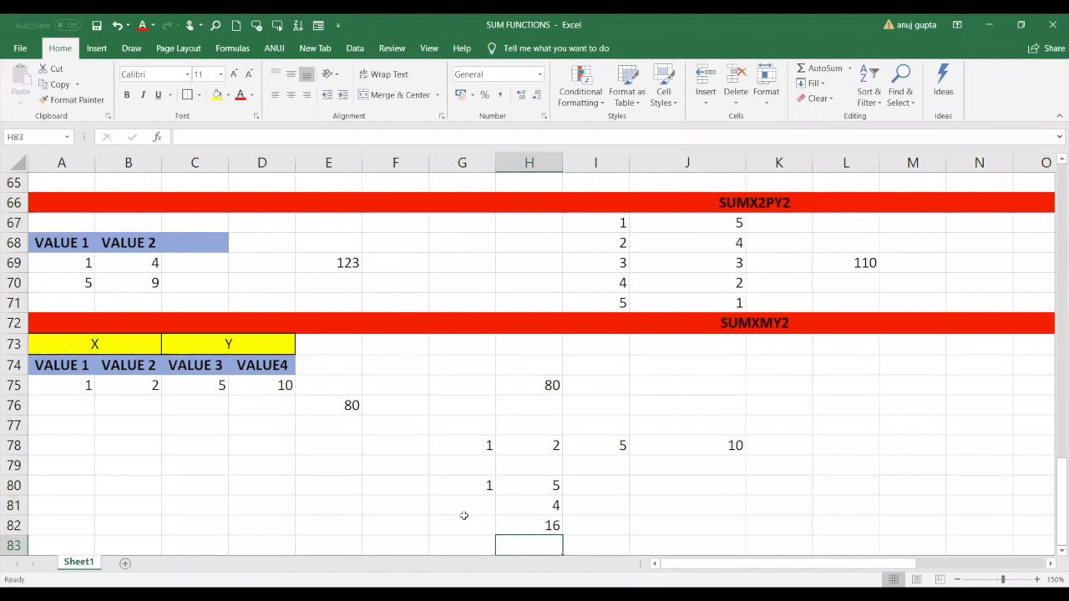
Enter the second X and Y pair, 2 and 10, in I80:J80.
{"action": "left_click", "coordinate": [590, 483]}
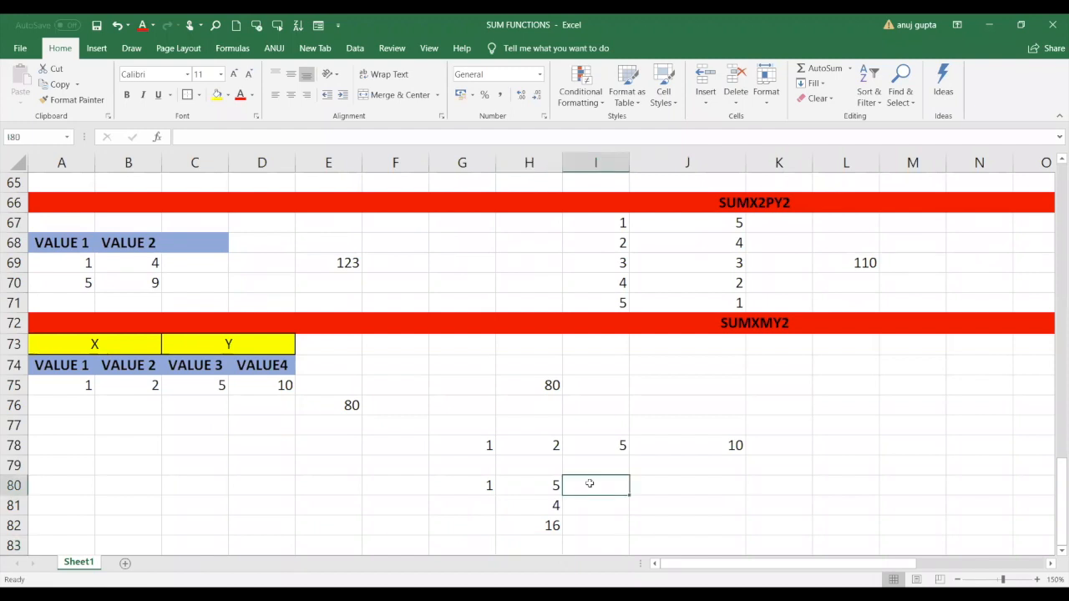
{"action": "type", "text": "2"}
{"action": "key", "text": "Tab"}
{"action": "type", "text": "10"}
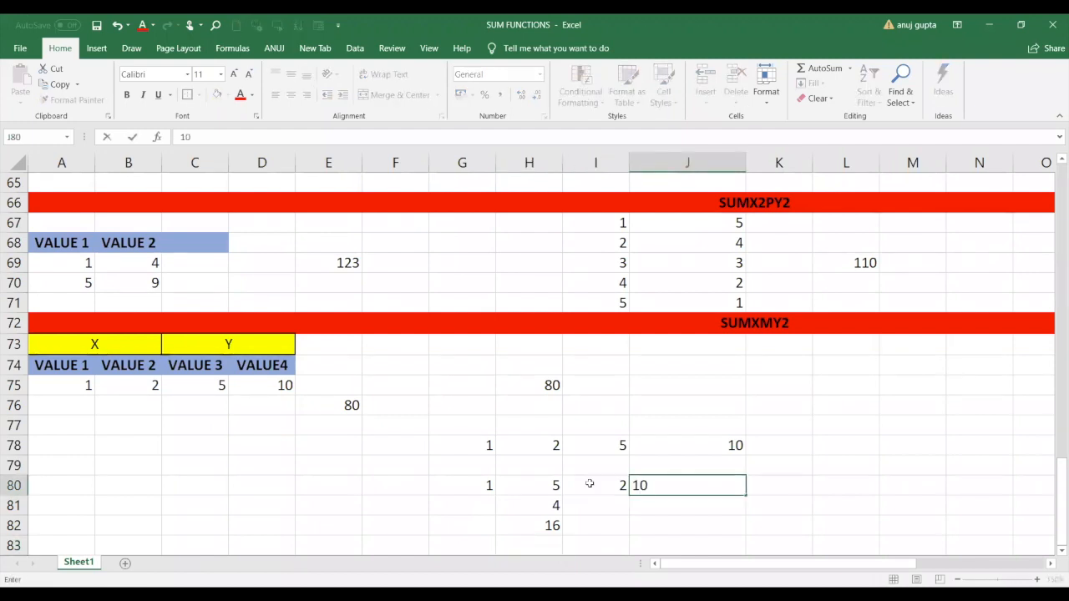
{"action": "key", "text": "Return"}
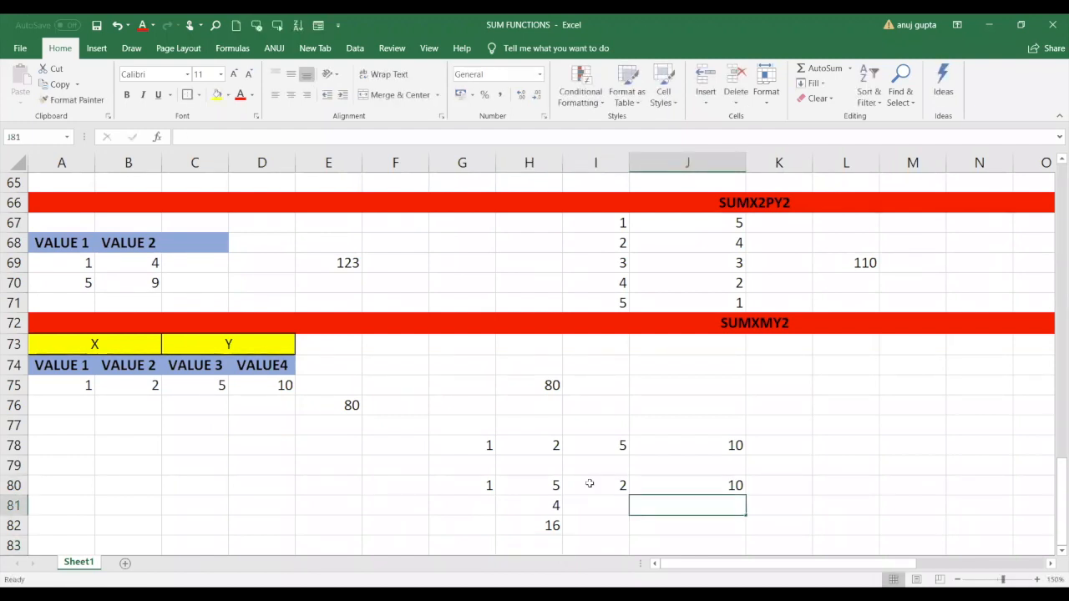
Enter the second pair's difference, 8, in I81 and its square, 64, in I82.
{"action": "key", "text": "Left"}
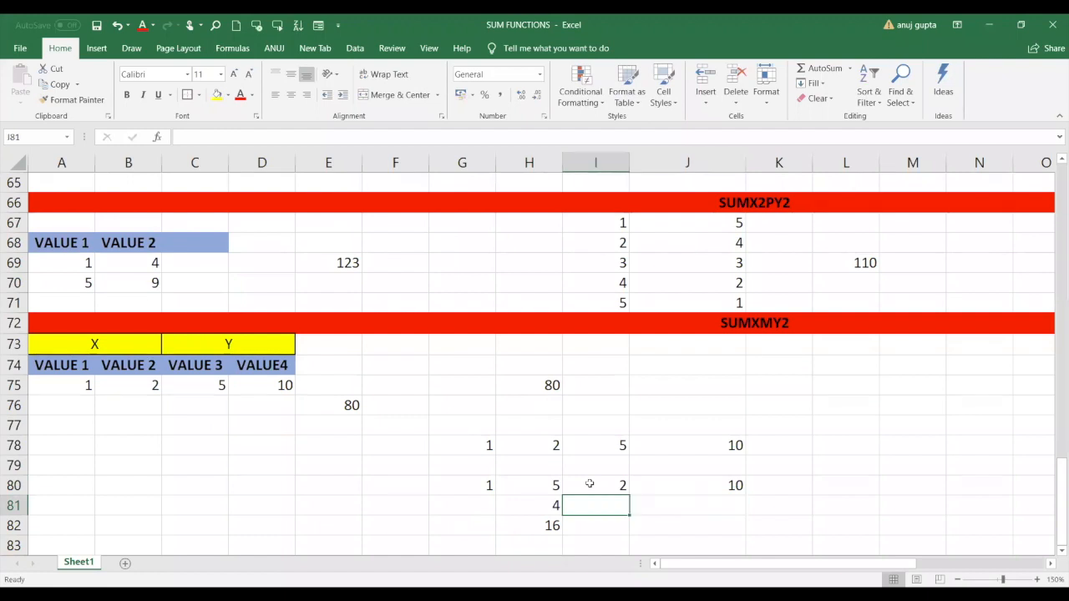
{"action": "type", "text": "8"}
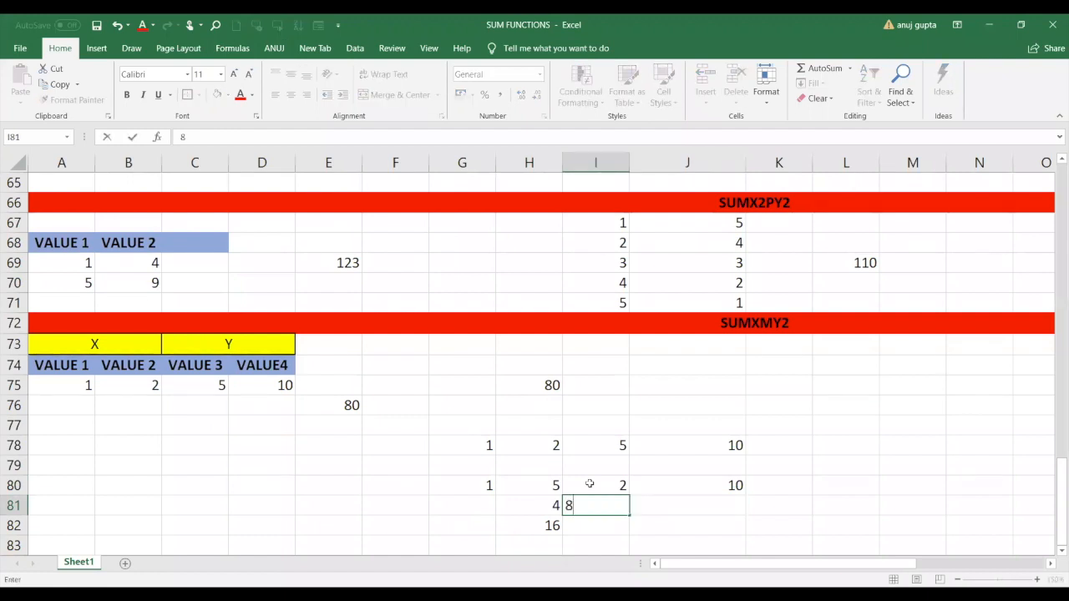
{"action": "key", "text": "Return"}
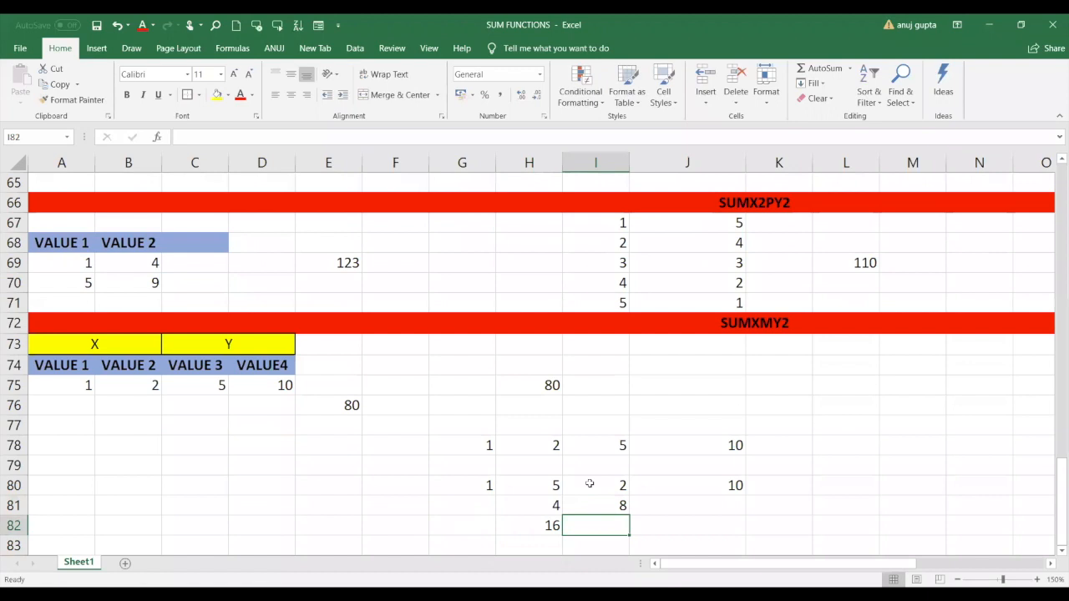
{"action": "type", "text": "64"}
{"action": "key", "text": "Return"}
Enter the sum of the two squares, 80, in I83.
{"action": "key", "text": "Left"}
{"action": "key", "text": "Up"}
{"action": "key", "text": "Right"}
{"action": "key", "text": "Left"}
{"action": "key", "text": "Down"}
{"action": "key", "text": "Up"}
{"action": "key", "text": "Right"}
{"action": "key", "text": "Down"}
{"action": "type", "text": "80"}
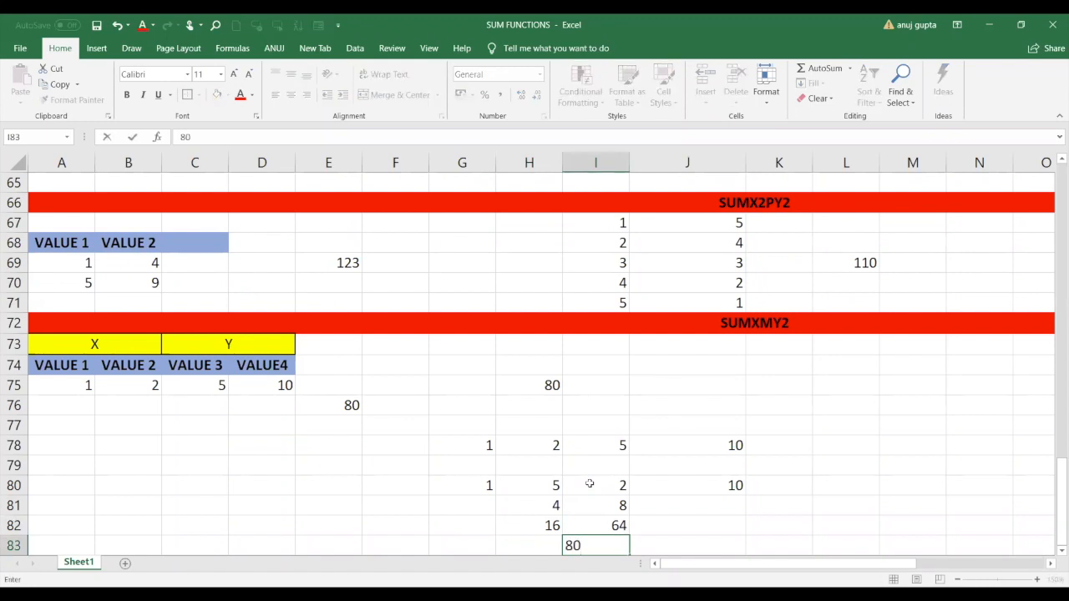
{"action": "key", "text": "Return"}
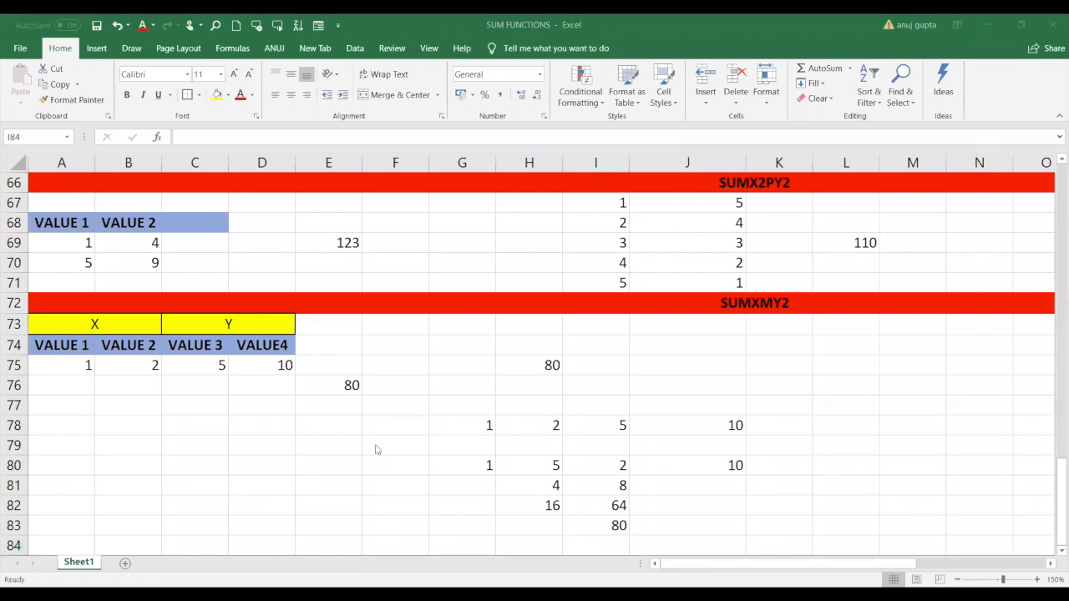
Try a SUMX2PY2 formula on A75:B75 and C75:D75 in D79, and clear the cell again.
{"action": "left_click", "coordinate": [287, 443]}
{"action": "double_click", "coordinate": [287, 442]}
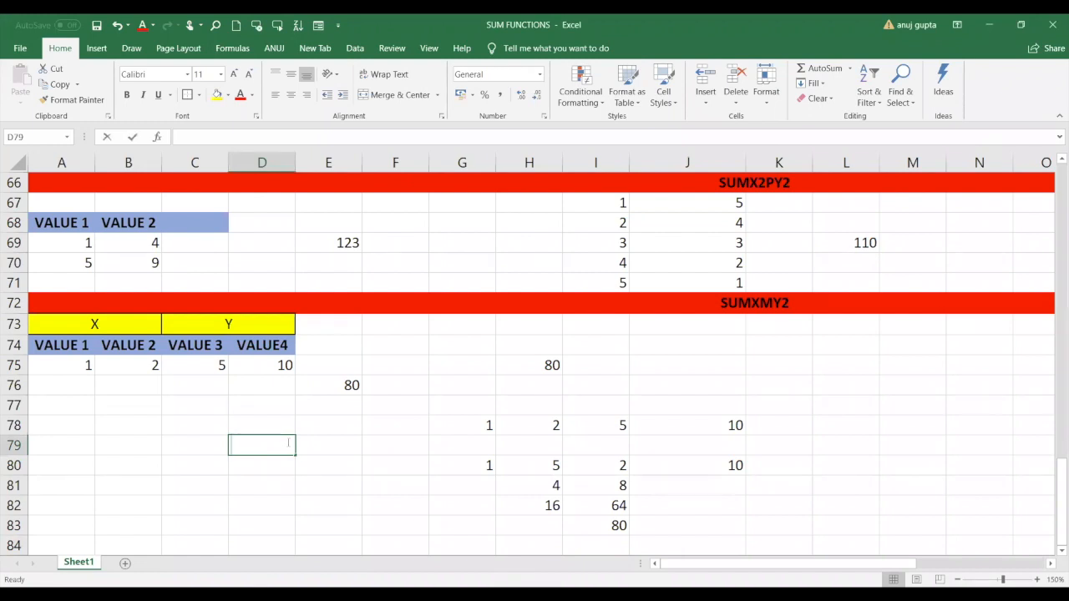
{"action": "type", "text": "=SUM"}
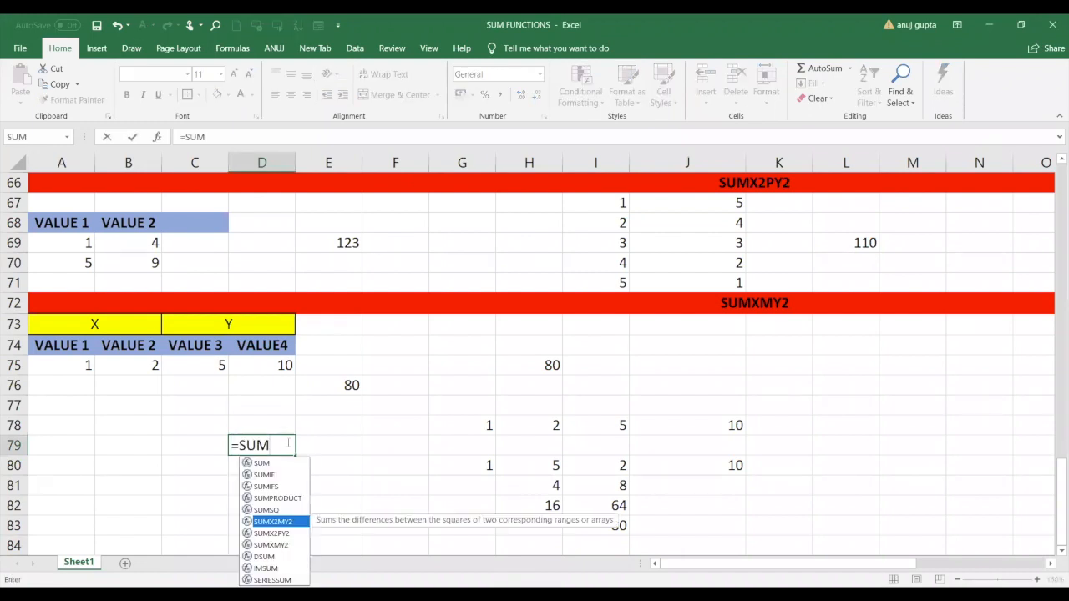
{"action": "type", "text": "X2PY2("}
{"action": "left_click", "coordinate": [81, 366]}
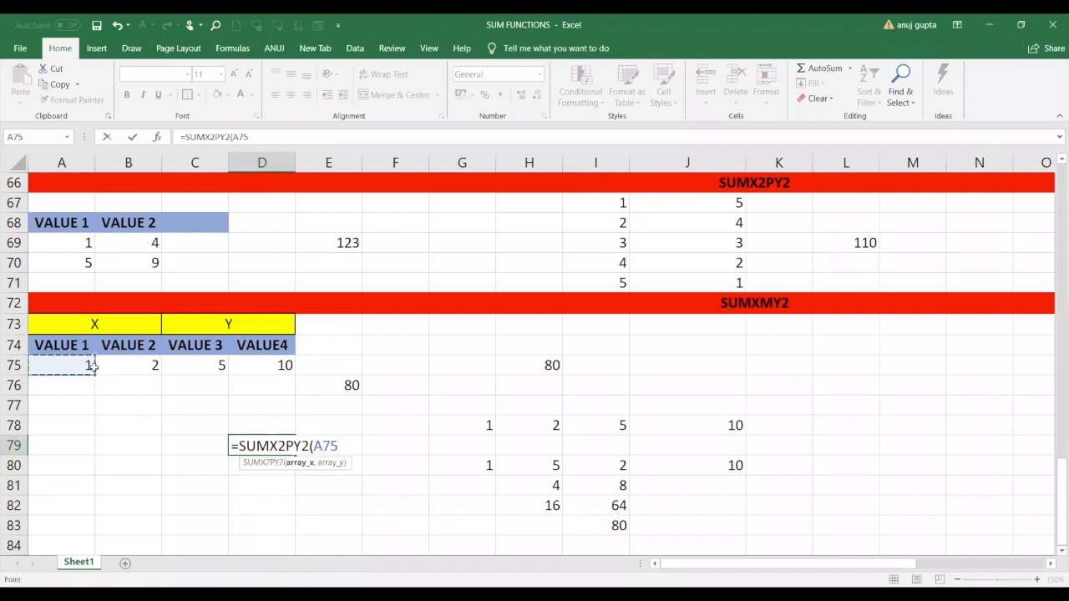
{"action": "left_click", "coordinate": [117, 369], "text": "shift"}
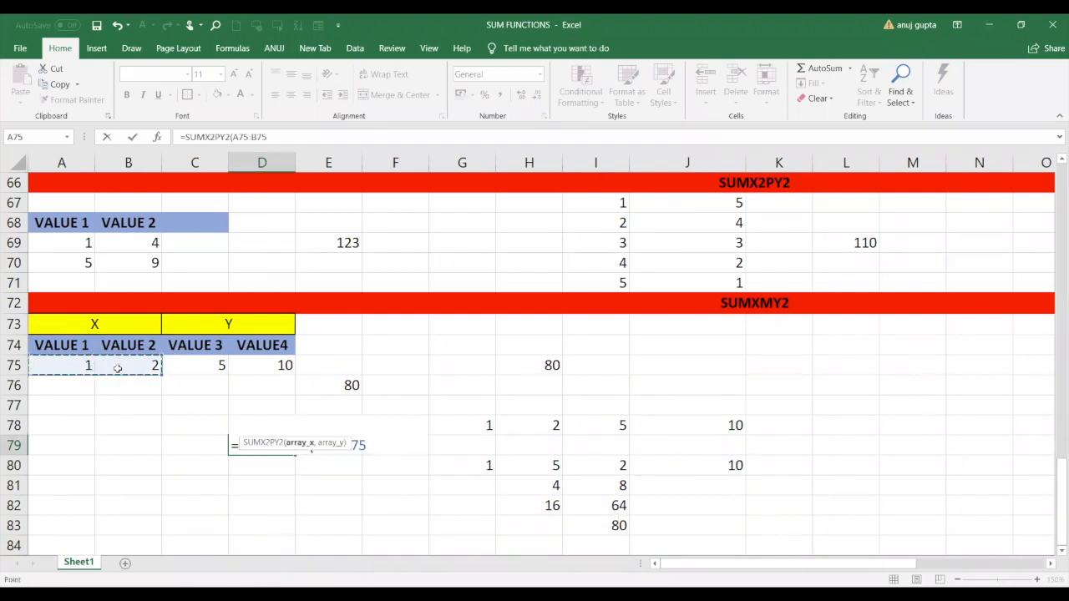
{"action": "type", "text": ","}
{"action": "left_click_drag", "start_coordinate": [219, 365], "coordinate": [258, 367]}
{"action": "key", "text": "Return"}
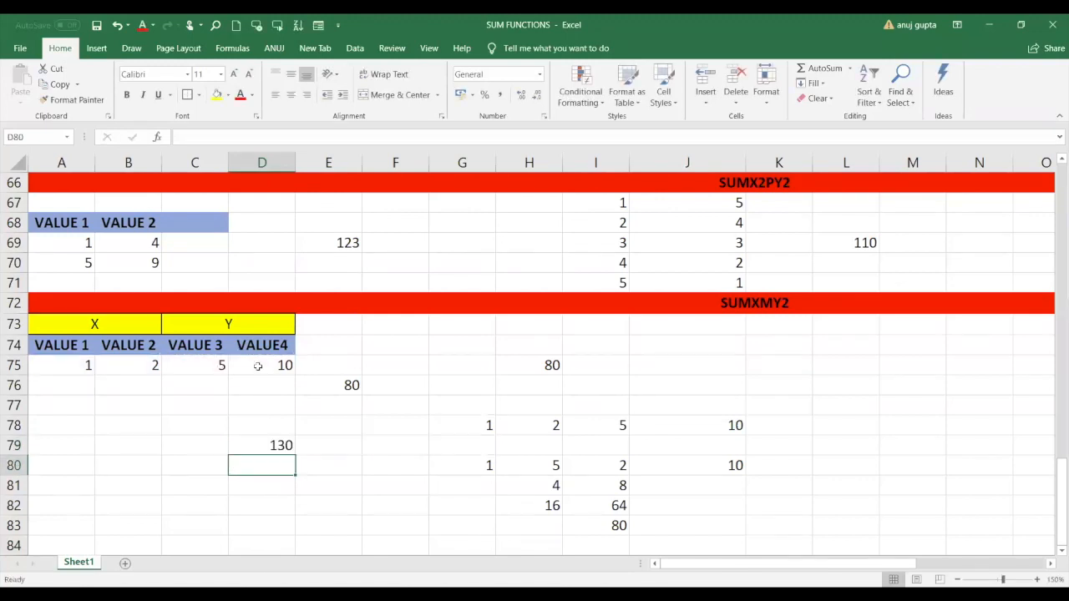
{"action": "left_click", "coordinate": [261, 442]}
{"action": "key", "text": "Delete"}
Enter a SUMXMY2 formula in D79 using A75:B75 as the X array and C75:D75 as the Y array.
{"action": "type", "text": "="}
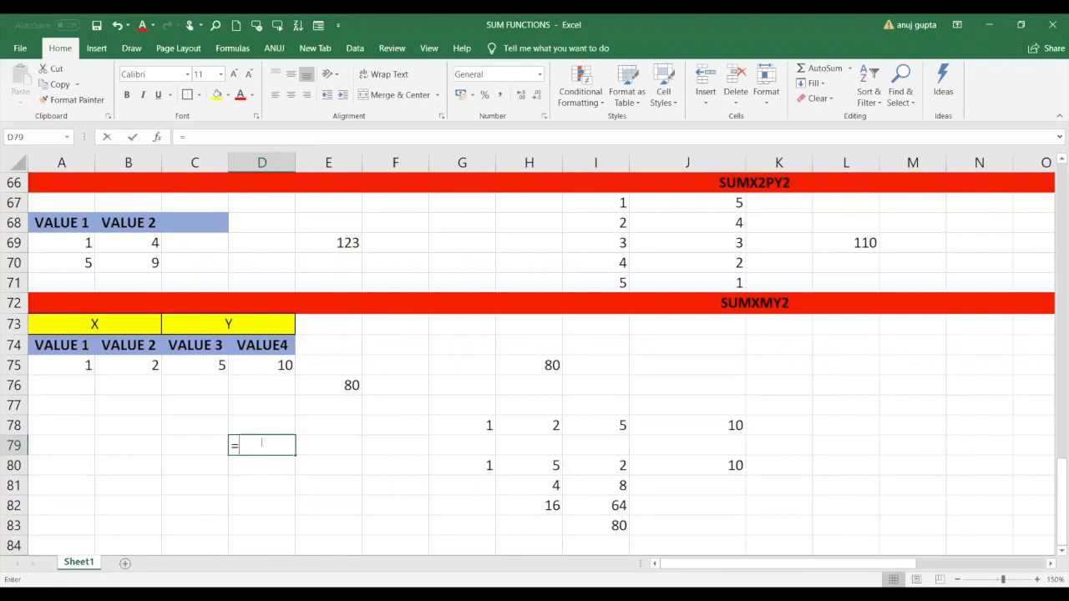
{"action": "type", "text": "SUMXMY2("}
{"action": "left_click", "coordinate": [87, 369]}
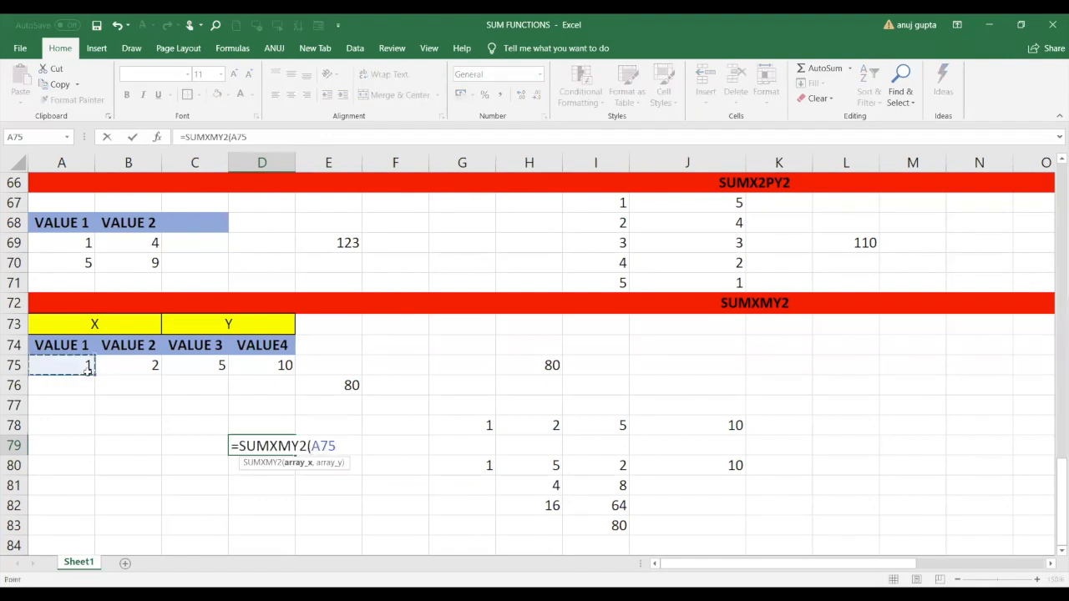
{"action": "type", "text": ","}
{"action": "left_click_drag", "start_coordinate": [88, 369], "coordinate": [254, 369]}
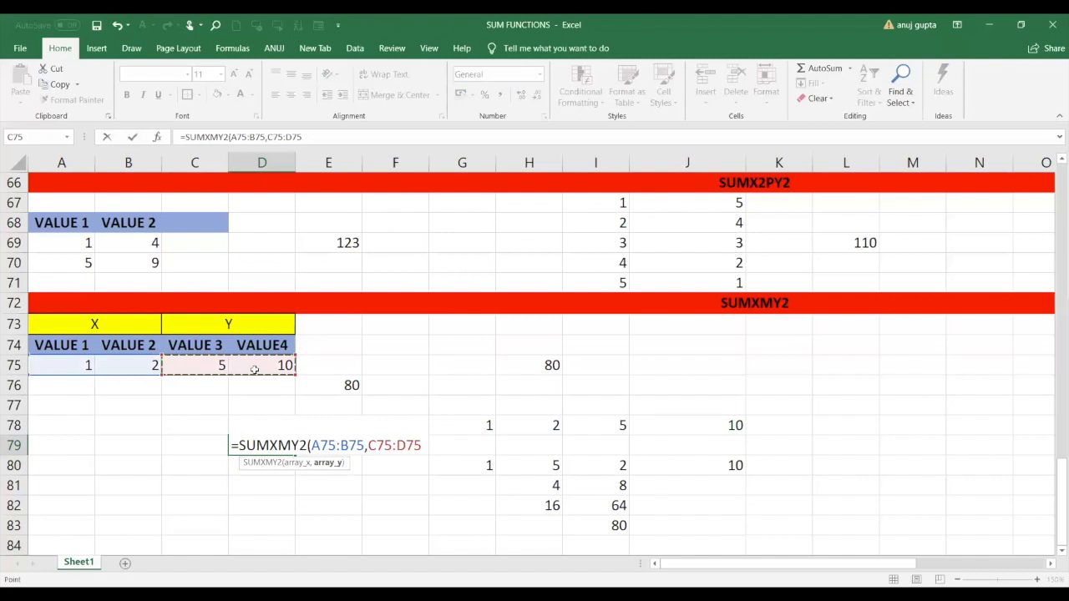
{"action": "key", "text": "Return"}
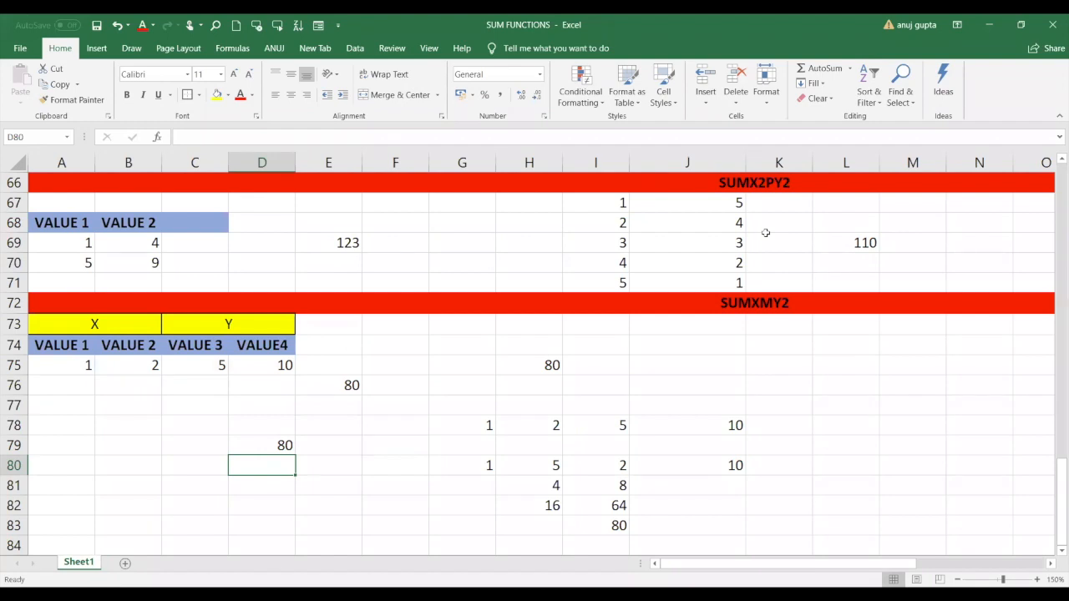
Begin a =SUM entry in E82 and read the descriptions of the suggested DSUM, IMSUM and SERIESSUM functions.
{"action": "left_click", "coordinate": [317, 498]}
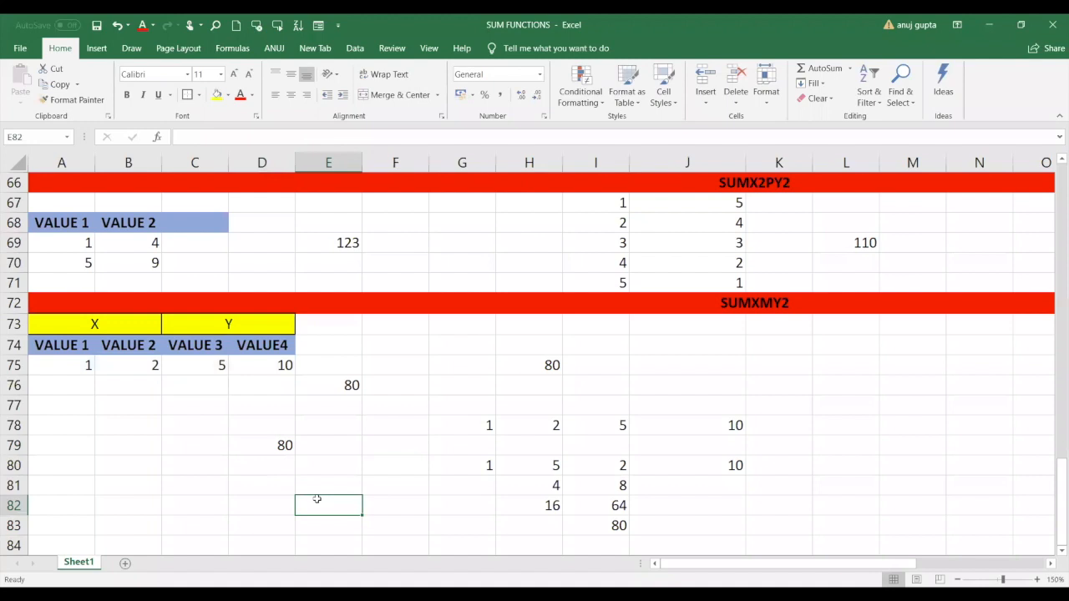
{"action": "type", "text": "="}
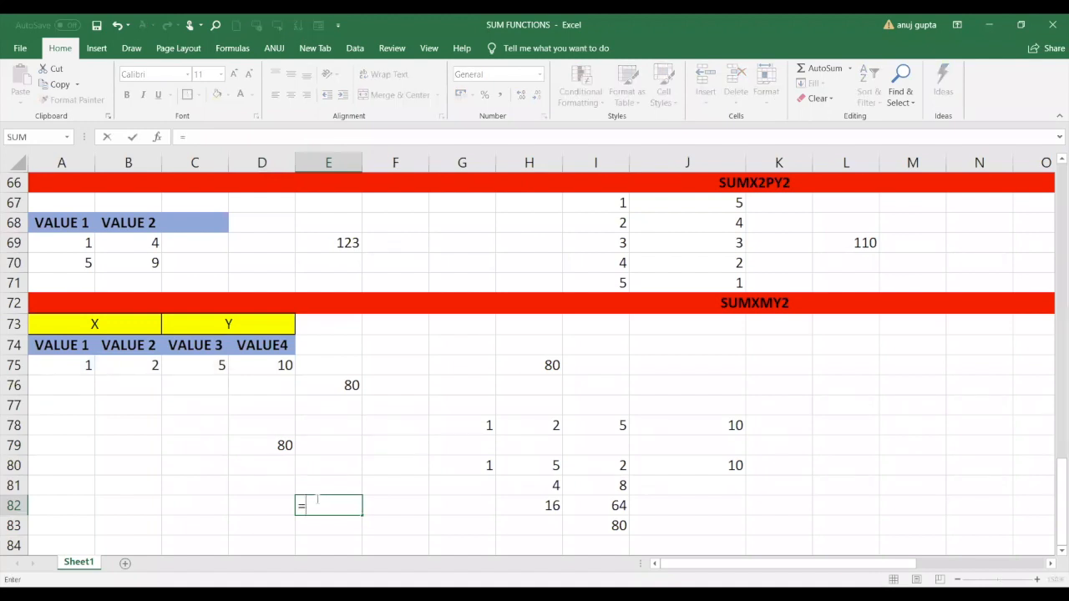
{"action": "type", "text": "SUM"}
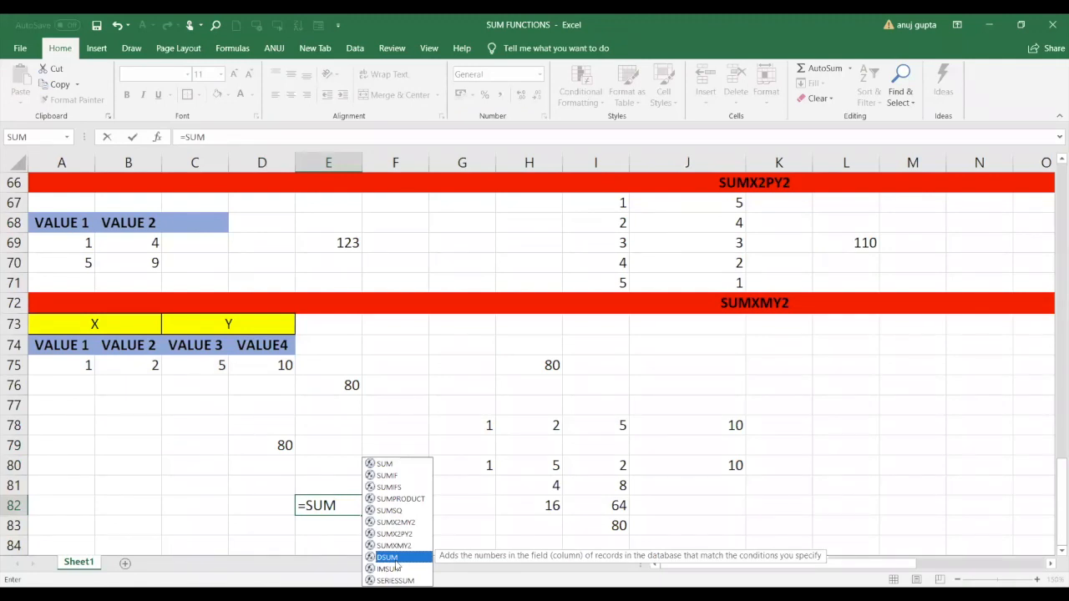
{"action": "left_click", "coordinate": [397, 568]}
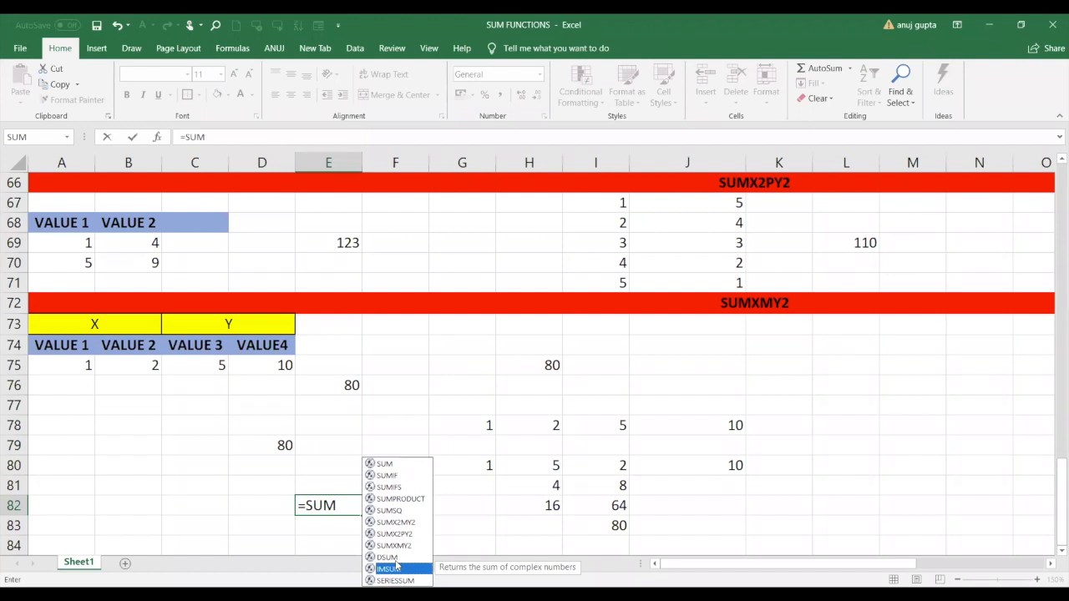
{"action": "key", "text": "Down"}
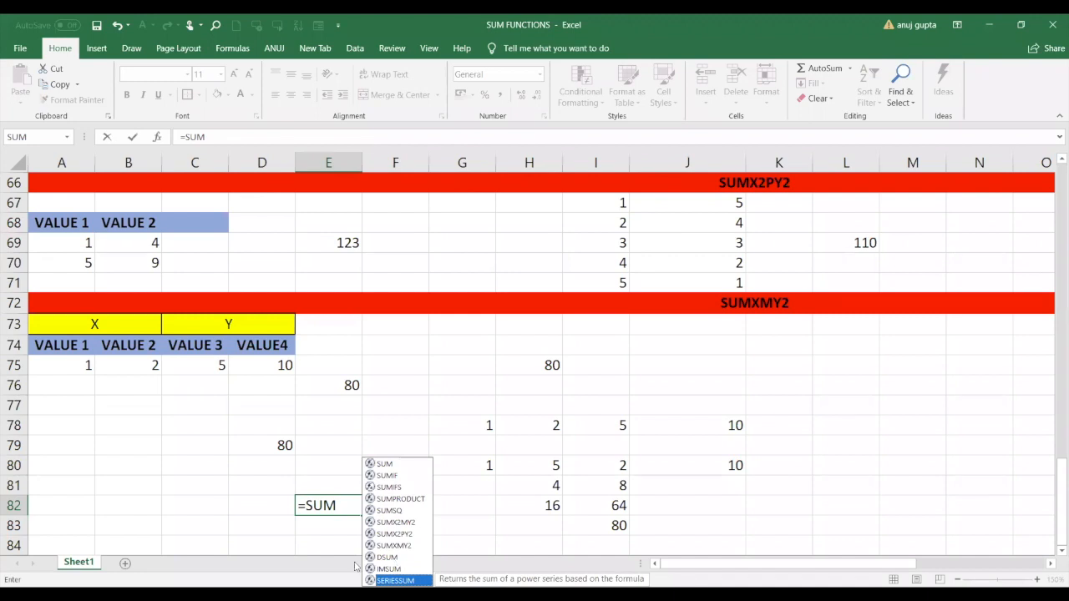
{"action": "left_click", "coordinate": [136, 460]}
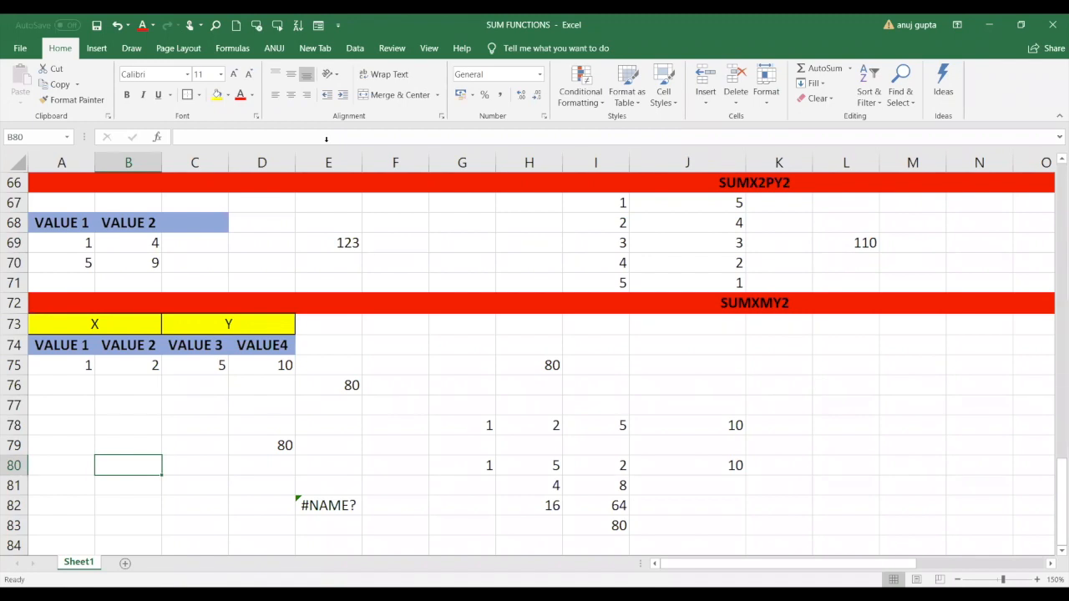
Switch to the DATE FUNCTIONS workbook and examine the columns from END OF MONTH through NOW in F2:J3.
{"action": "key", "text": "alt+Tab"}
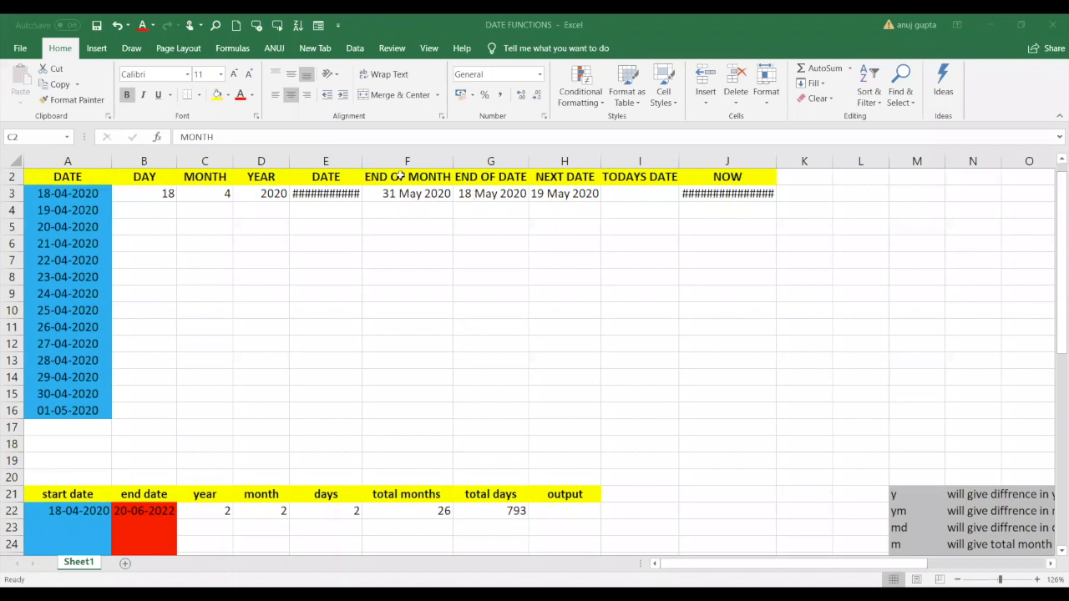
{"action": "left_click", "coordinate": [399, 177]}
{"action": "left_click_drag", "start_coordinate": [428, 186], "coordinate": [554, 193]}
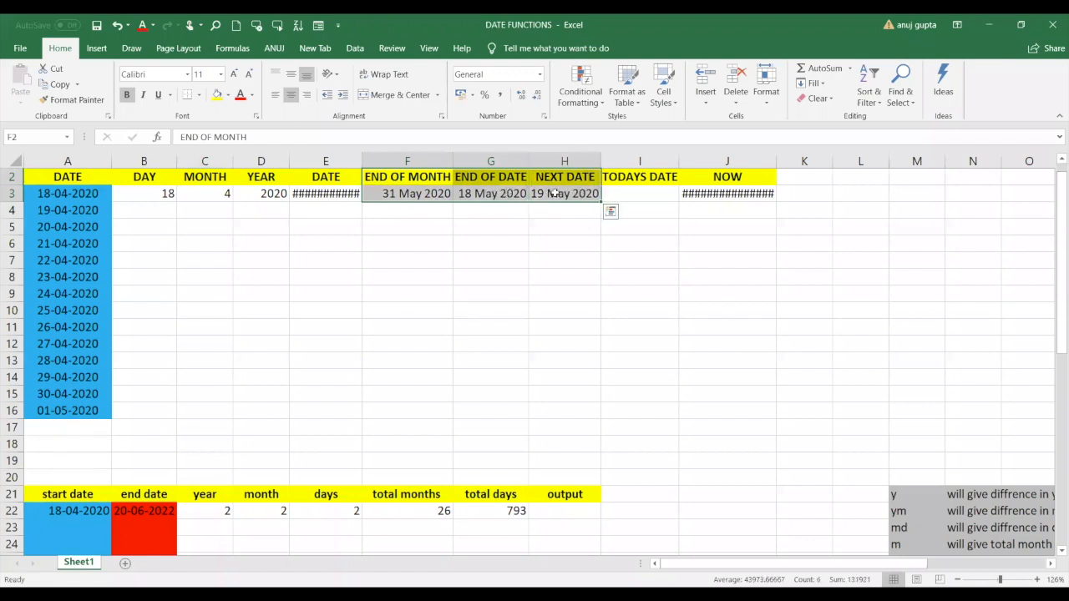
{"action": "left_click", "coordinate": [626, 180]}
{"action": "left_click", "coordinate": [759, 193]}
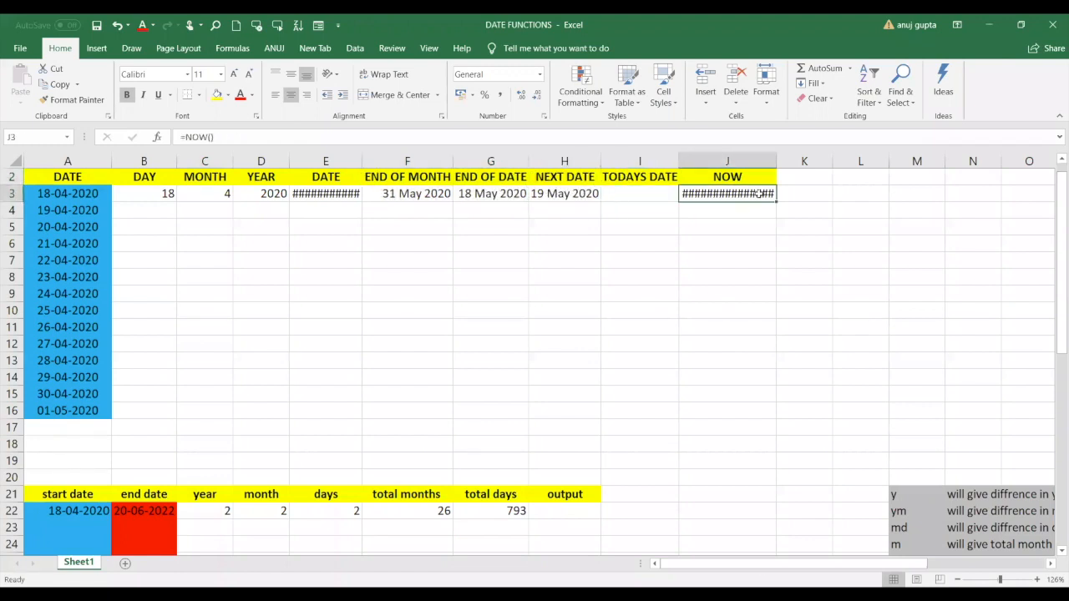
{"action": "left_click_drag", "start_coordinate": [434, 182], "coordinate": [735, 196]}
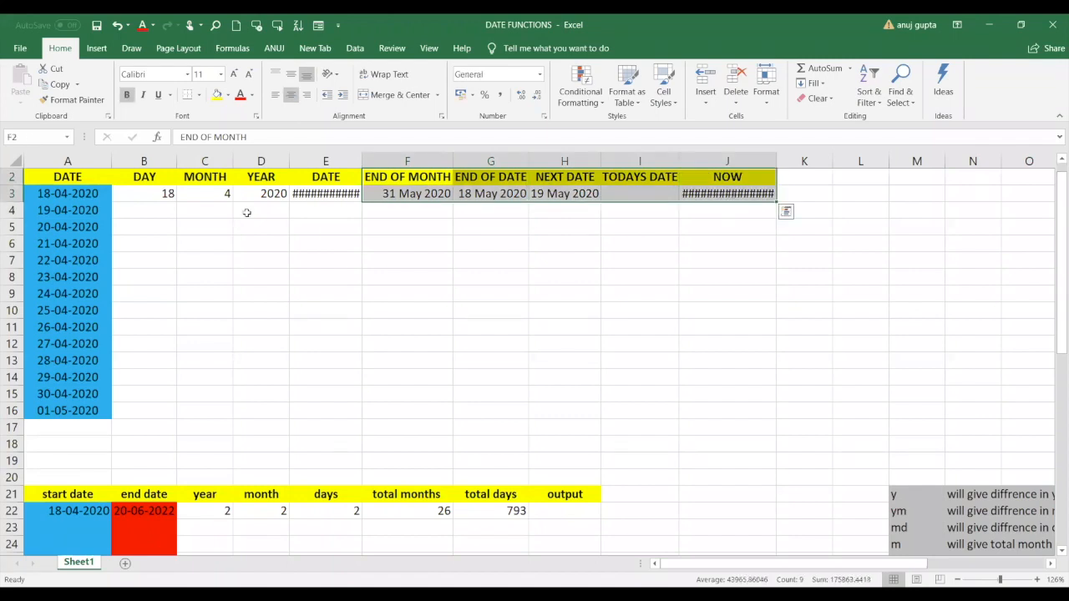
{"action": "left_click", "coordinate": [151, 218]}
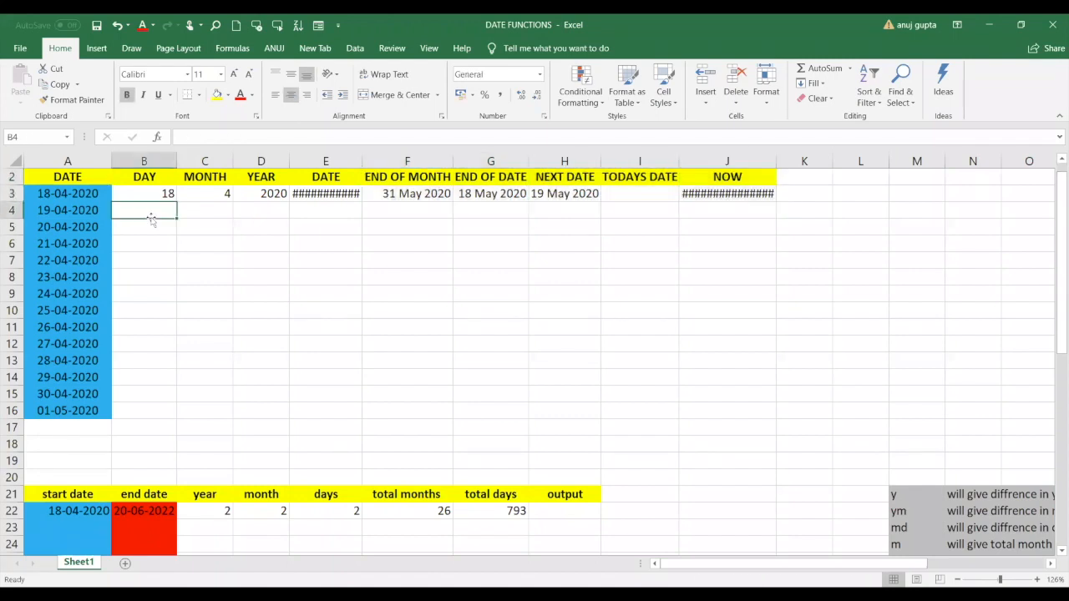
Clear the DAY, MONTH and YEAR formulas from B3:D3.
{"action": "left_click_drag", "start_coordinate": [159, 194], "coordinate": [247, 196]}
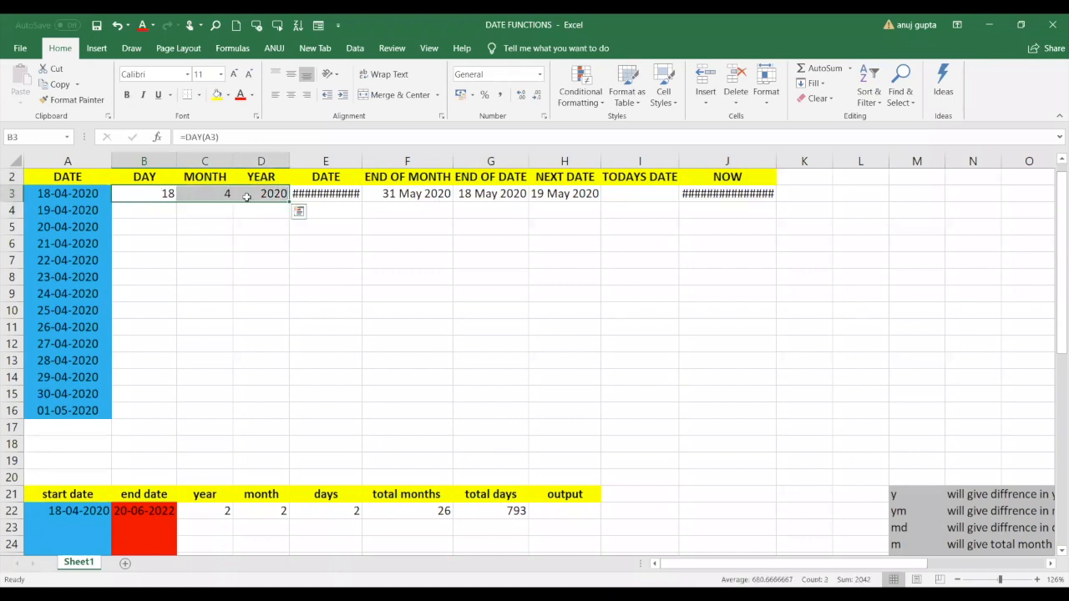
{"action": "key", "text": "Delete"}
{"action": "left_click", "coordinate": [154, 195]}
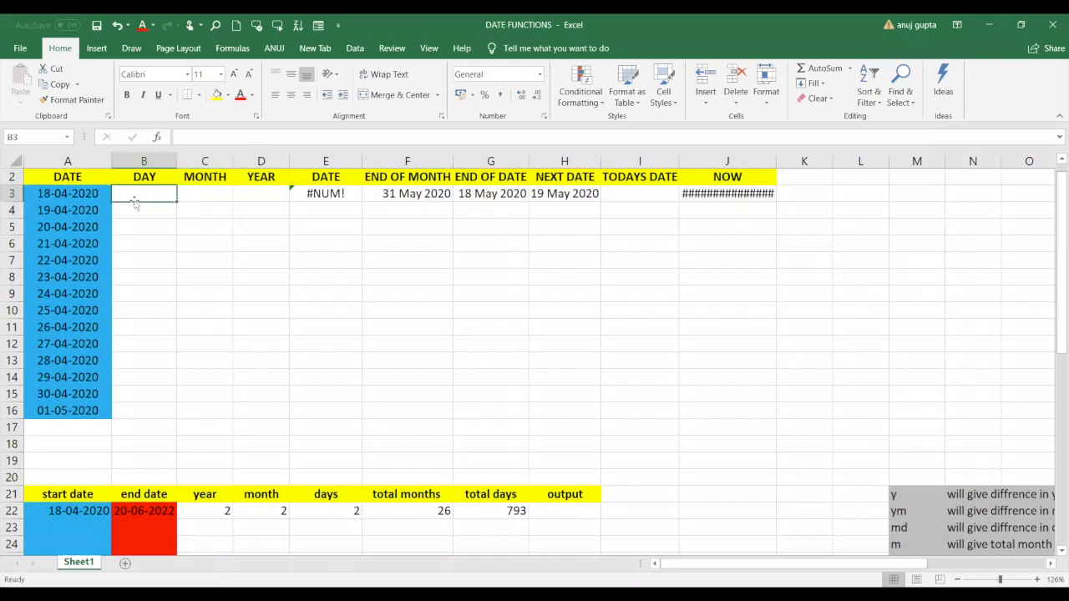
Enter a DAY formula in B3 that extracts the day from the date in A3.
{"action": "type", "text": "="}
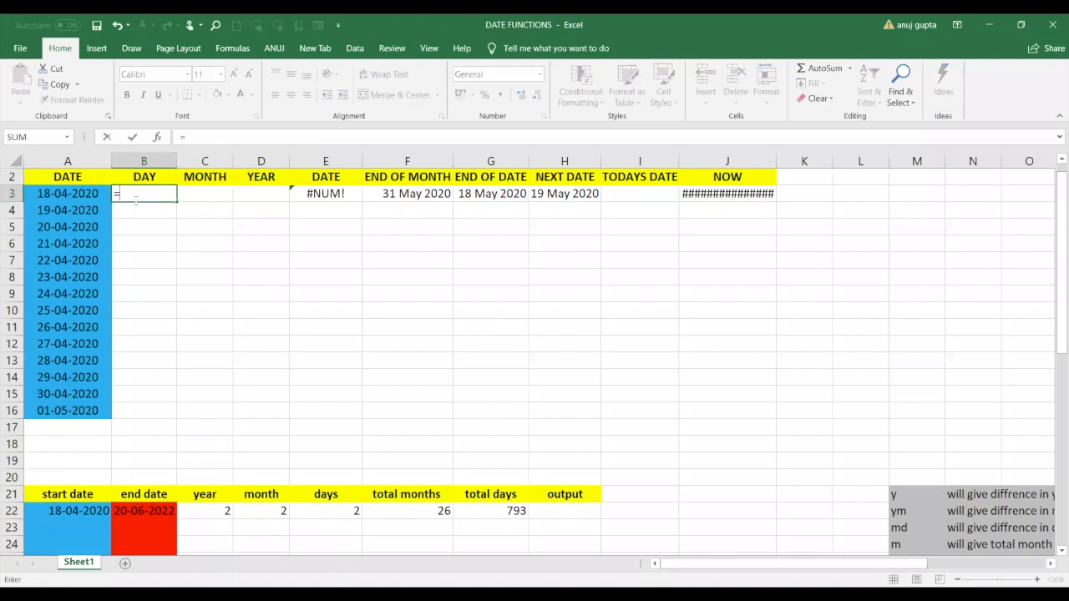
{"action": "type", "text": "DAY"}
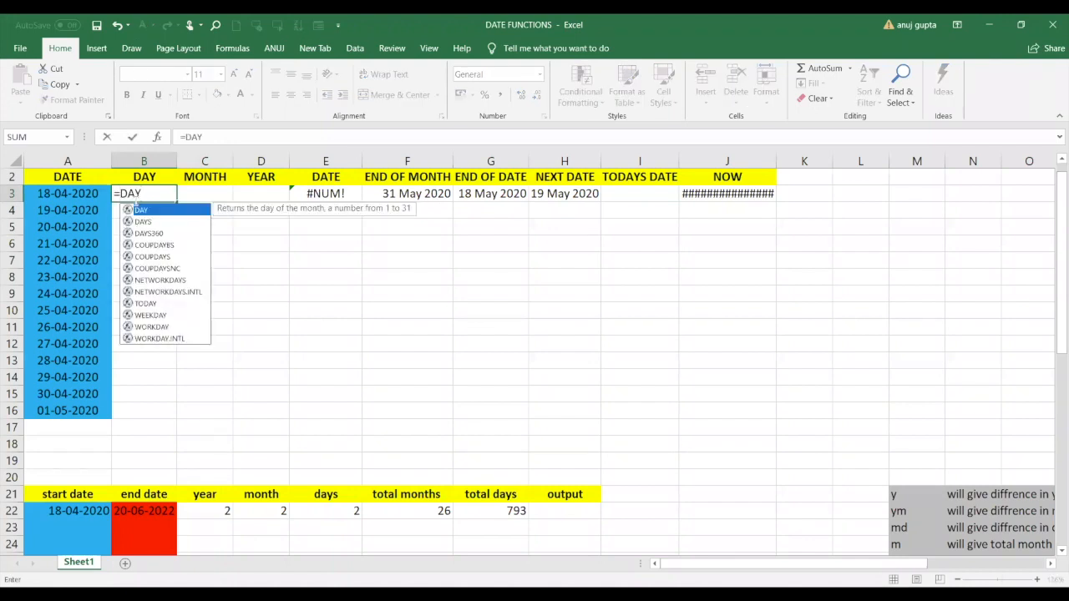
{"action": "type", "text": "("}
{"action": "left_click", "coordinate": [69, 195]}
{"action": "type", "text": ")"}
{"action": "key", "text": "Return"}
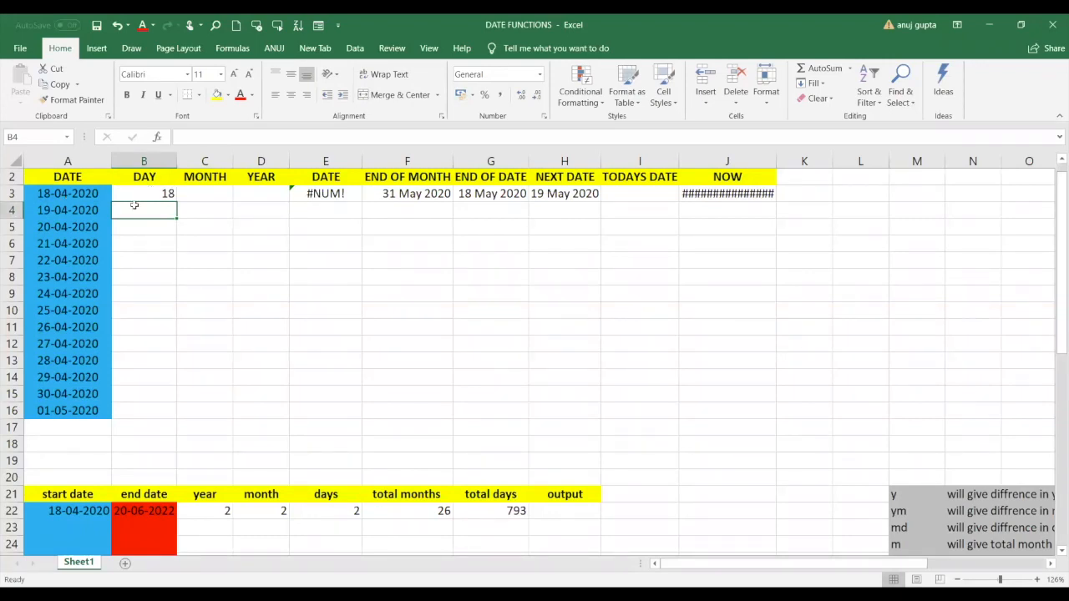
Enter a DAY formula in B4 that extracts the day from the date in A4.
{"action": "type", "text": "="}
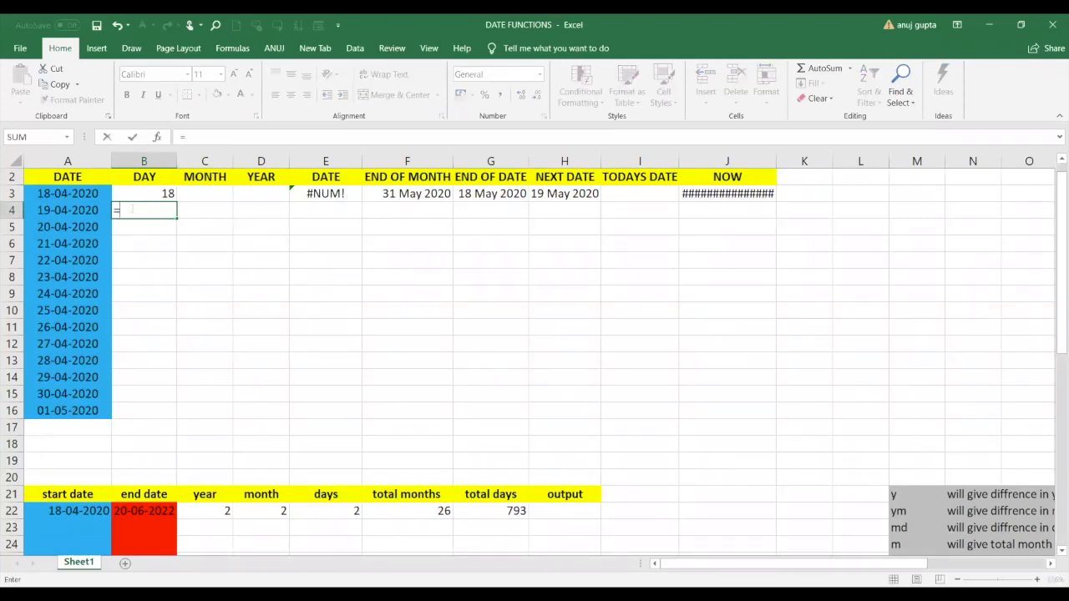
{"action": "type", "text": "DAY("}
{"action": "left_click", "coordinate": [71, 211]}
{"action": "type", "text": ")"}
{"action": "key", "text": "Return"}
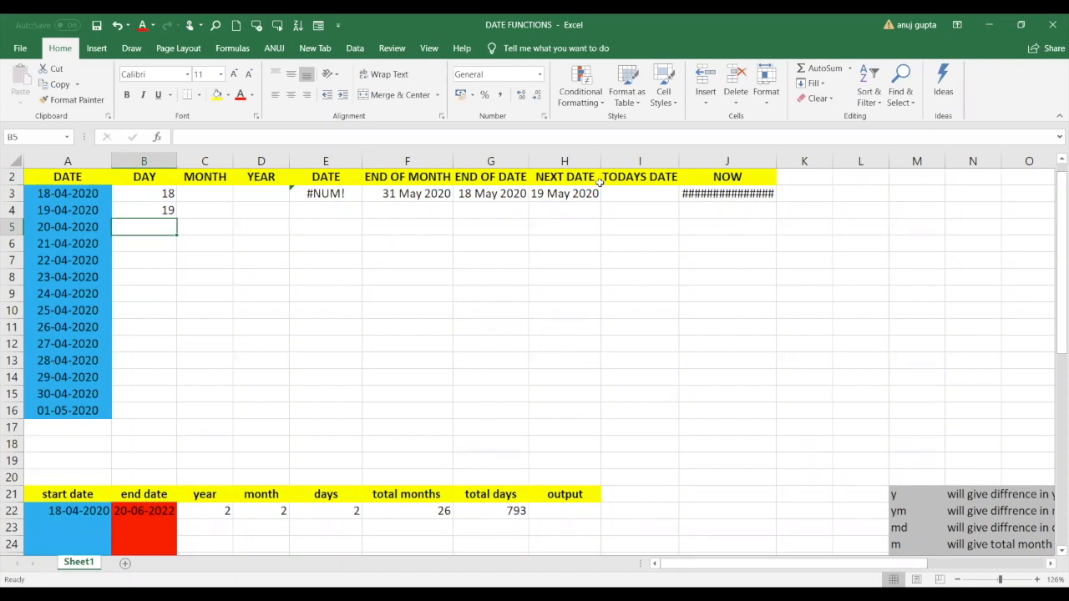
Enter a MONTH formula in C3 that extracts the month from the date in A3.
{"action": "left_click", "coordinate": [218, 201]}
{"action": "type", "text": "="}
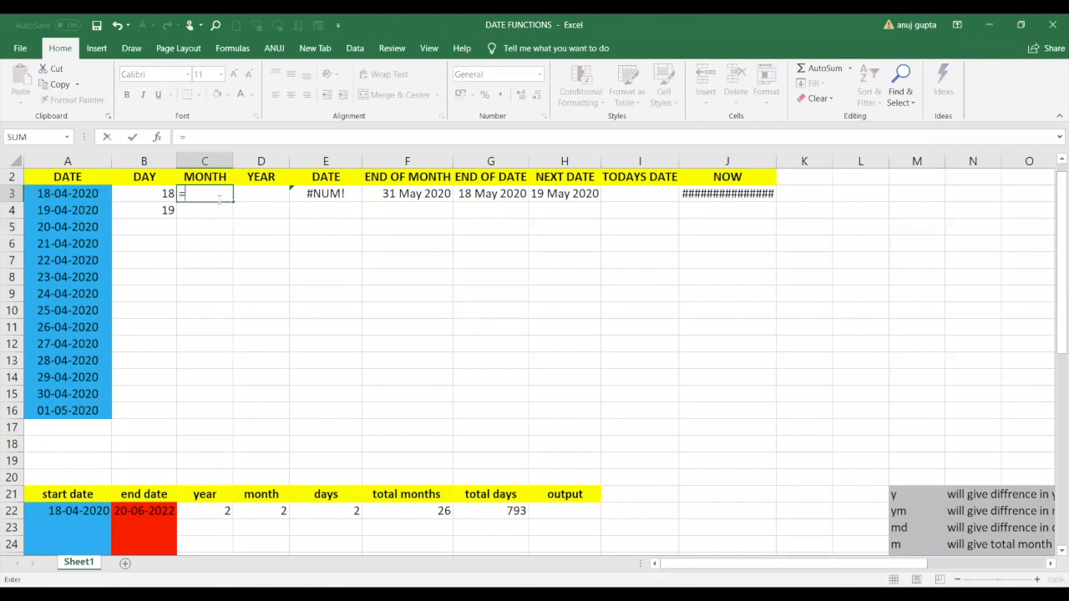
{"action": "type", "text": "MONTH"}
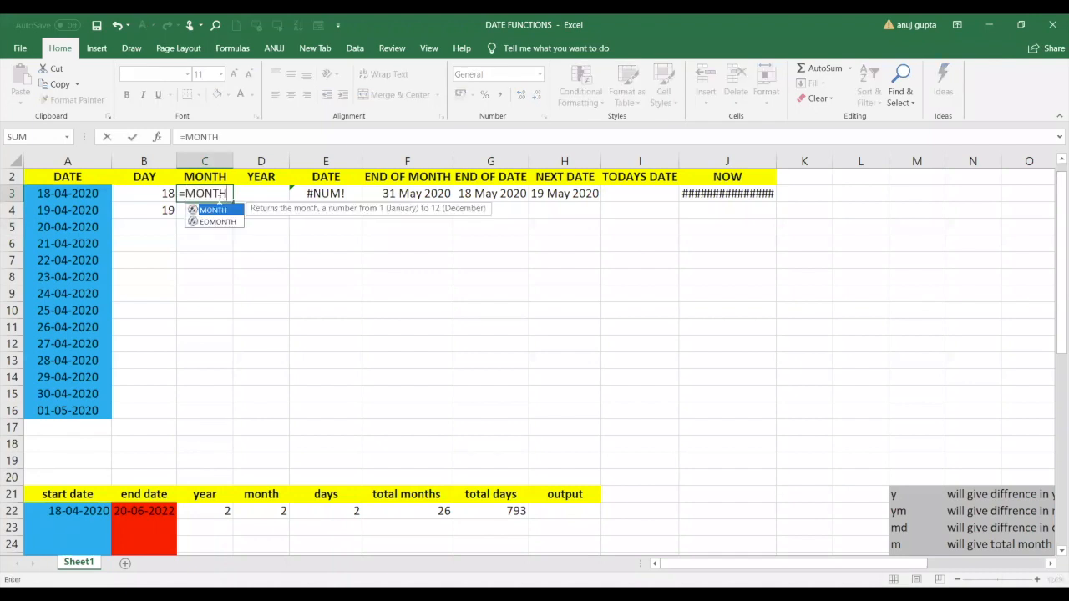
{"action": "type", "text": "("}
{"action": "left_click", "coordinate": [71, 204]}
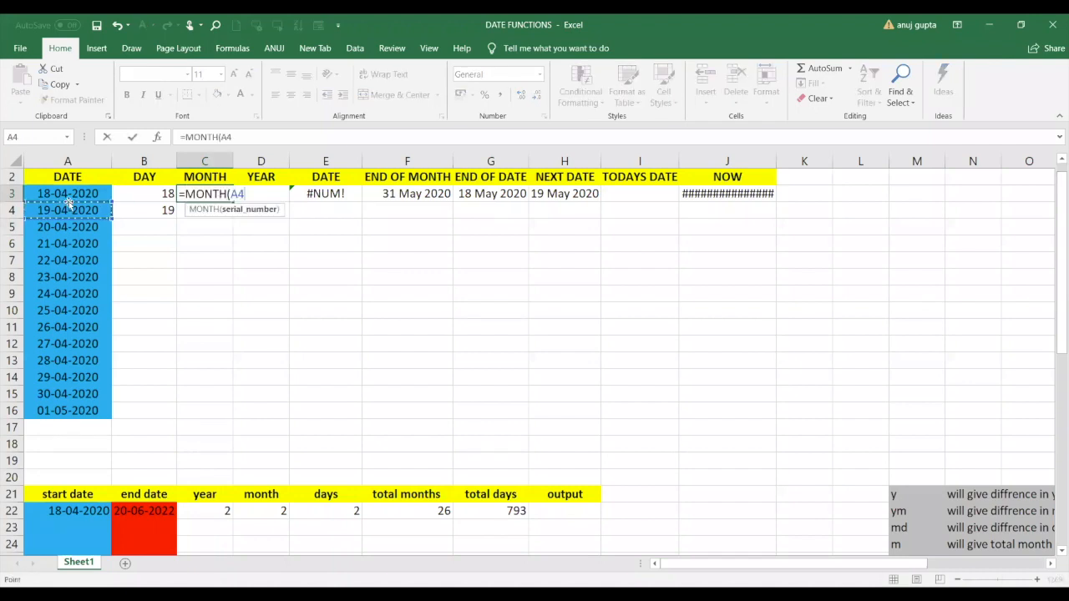
{"action": "left_click", "coordinate": [74, 196]}
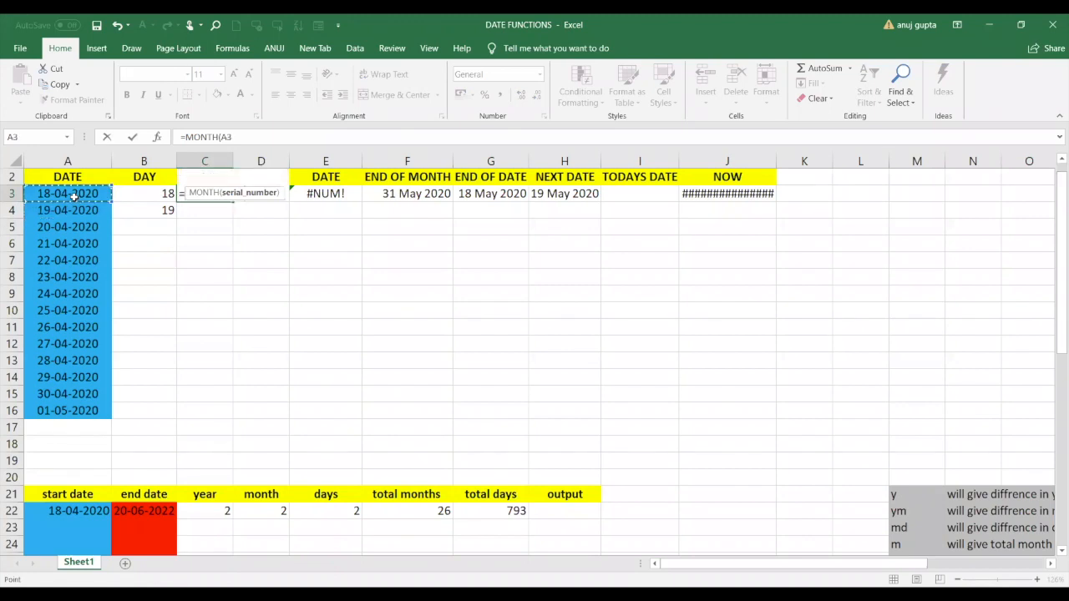
{"action": "type", "text": ")"}
{"action": "key", "text": "Return"}
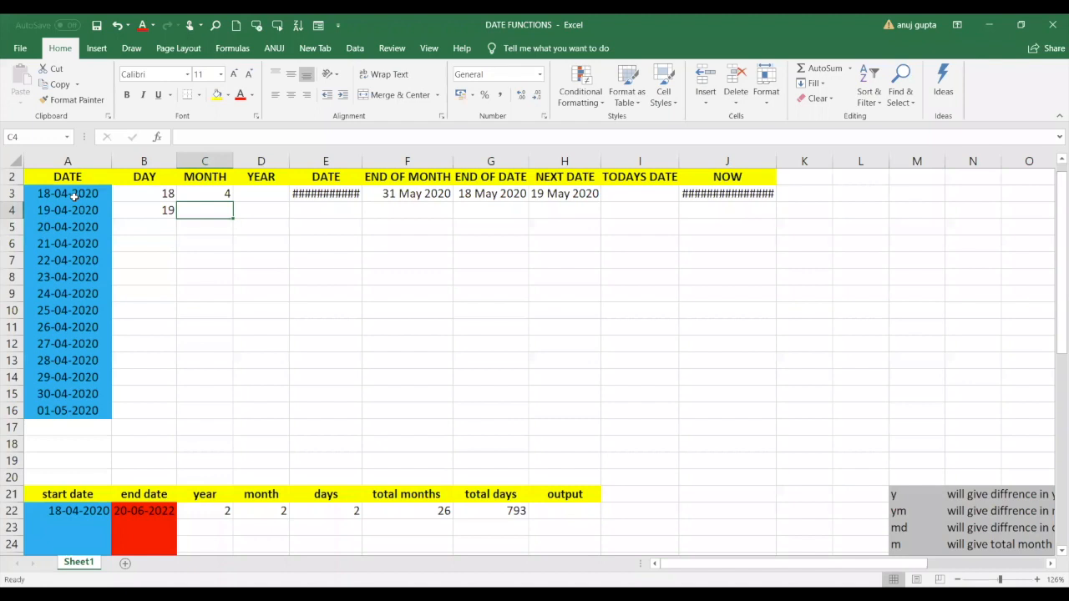
Enter a YEAR formula in D3 that extracts the year from the date in A3.
{"action": "left_click", "coordinate": [256, 201]}
{"action": "type", "text": "="}
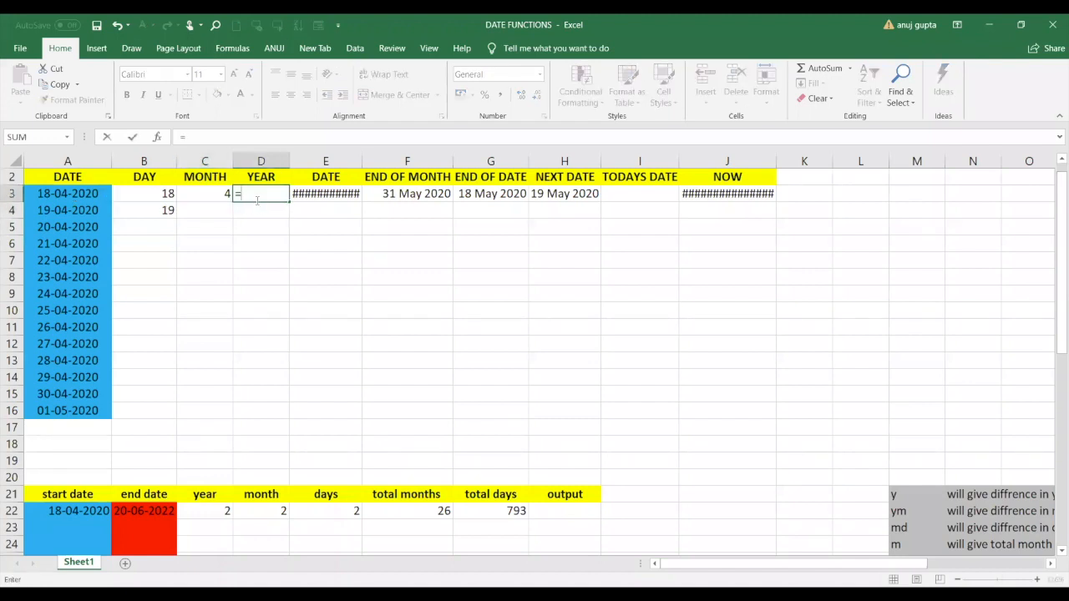
{"action": "type", "text": "YEAR("}
{"action": "left_click", "coordinate": [70, 196]}
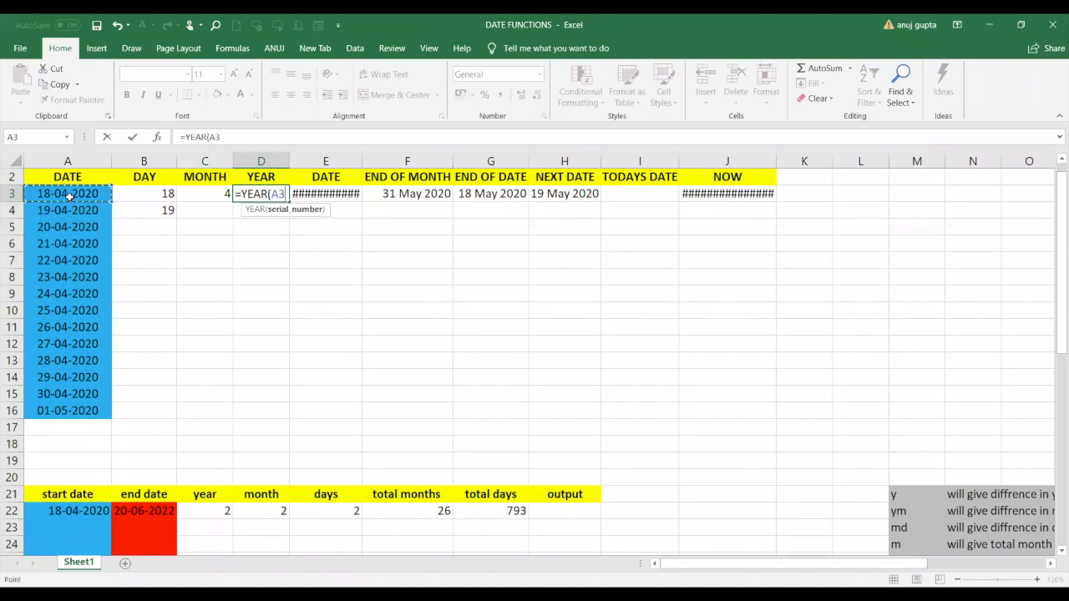
{"action": "key", "text": "Return"}
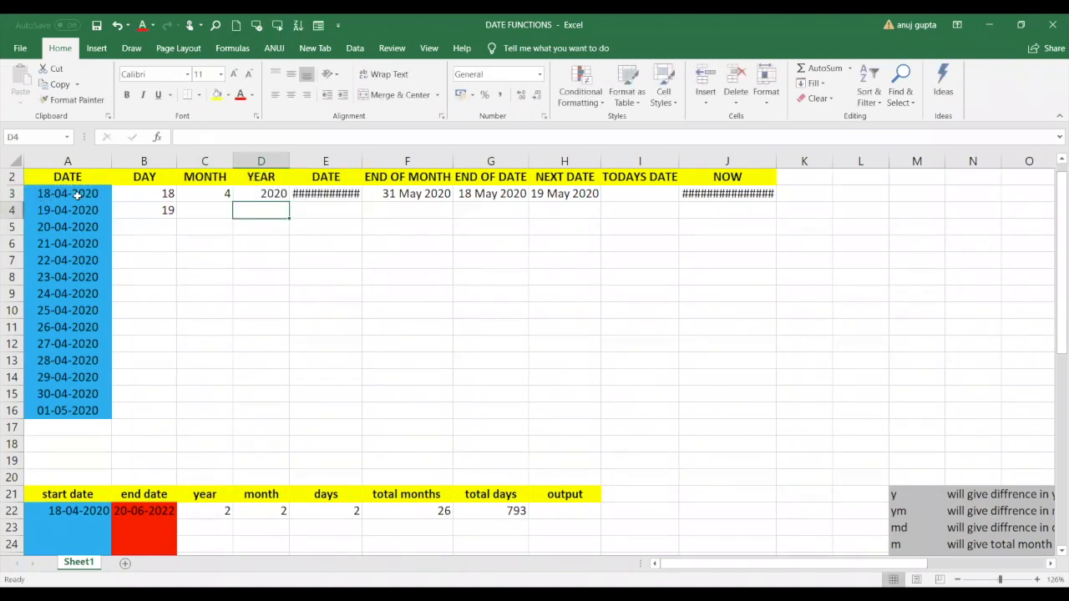
Change the date in A3 to 18-04-2022.
{"action": "left_click", "coordinate": [77, 194]}
{"action": "left_click", "coordinate": [236, 137]}
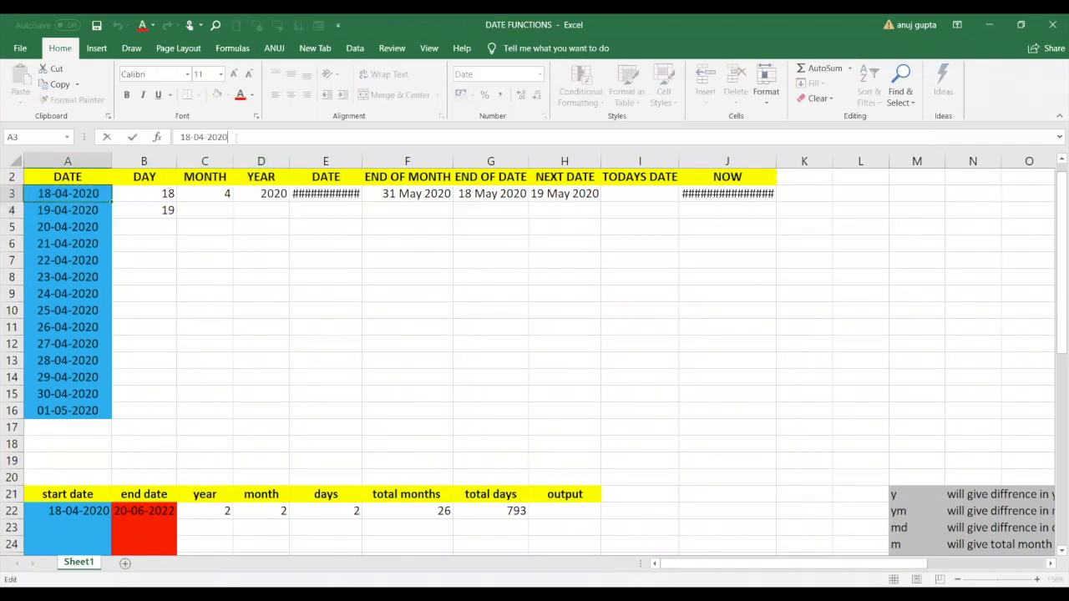
{"action": "key", "text": "BackSpace"}
{"action": "type", "text": "2"}
{"action": "left_click", "coordinate": [236, 232]}
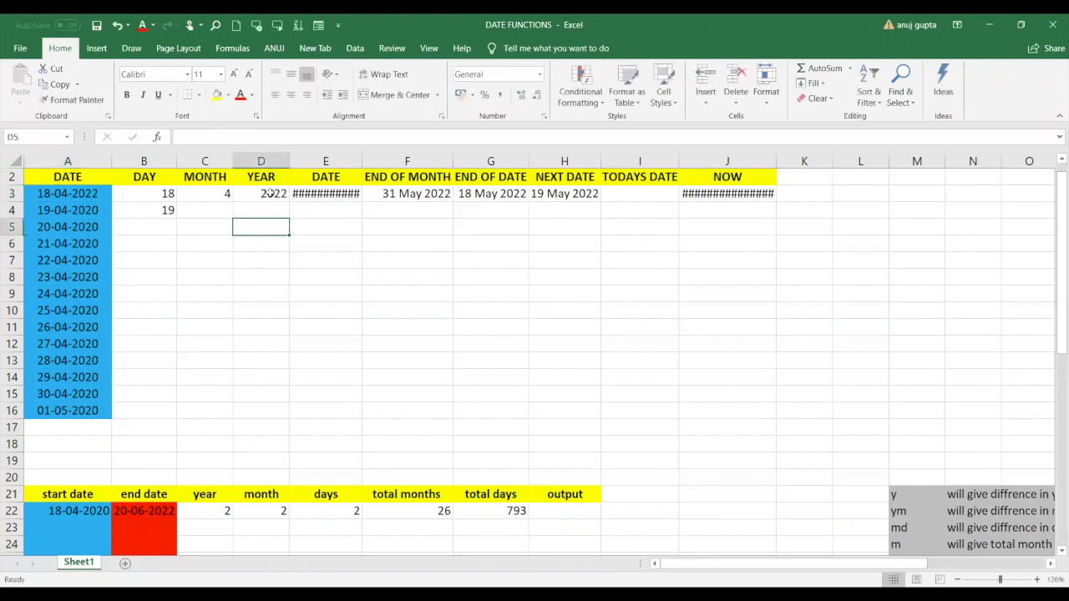
Examine the DAY, MONTH and YEAR formulas in B3, C3 and D3.
{"action": "left_click", "coordinate": [158, 198]}
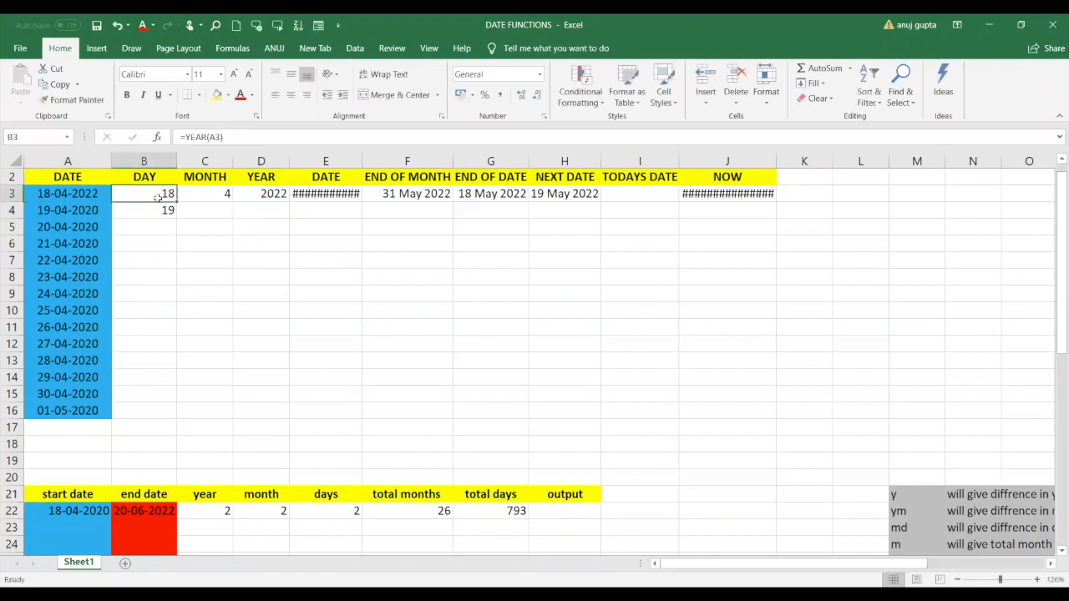
{"action": "left_click", "coordinate": [217, 200]}
{"action": "left_click", "coordinate": [269, 200]}
{"action": "left_click", "coordinate": [201, 200]}
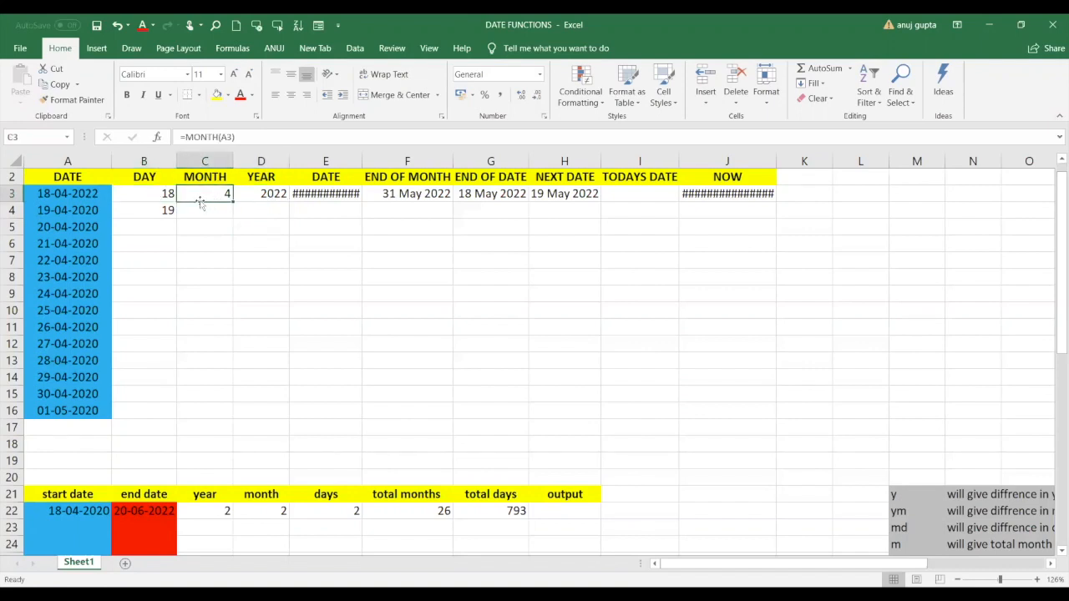
{"action": "left_click", "coordinate": [156, 195]}
{"action": "left_click", "coordinate": [206, 194]}
{"action": "left_click", "coordinate": [261, 193]}
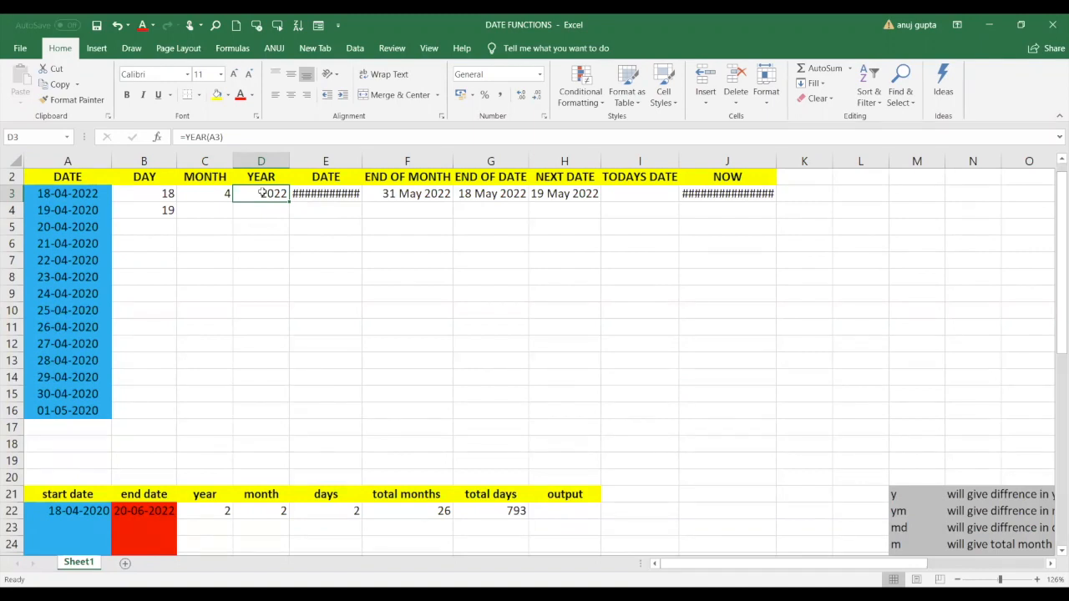
Clear E3 and enter =DATE(D3,C3,B3) to build the date from its year, month and day, and widen column E to fit it.
{"action": "left_click", "coordinate": [326, 193]}
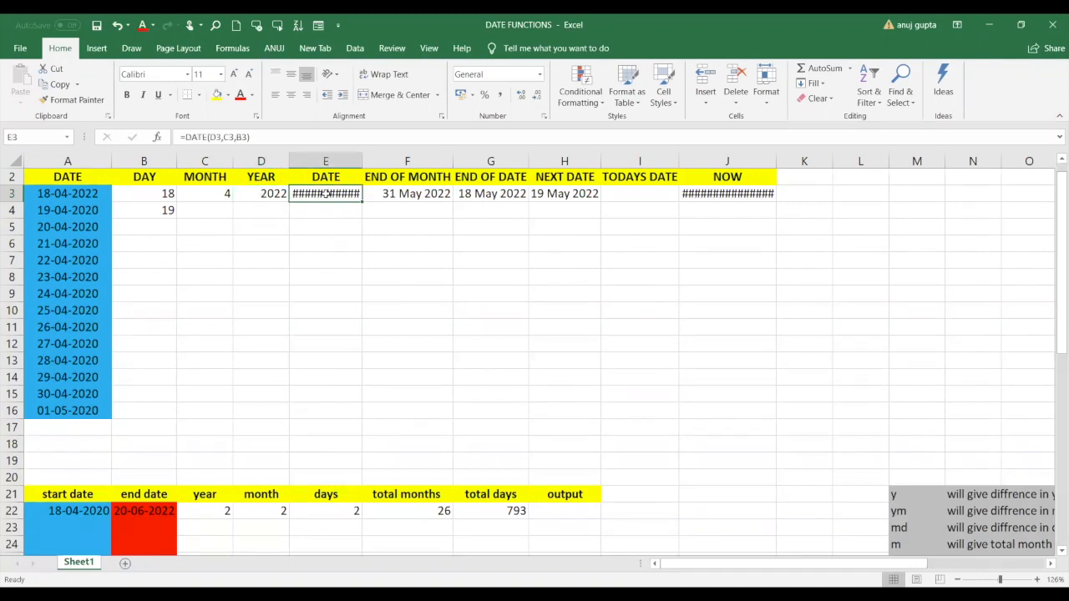
{"action": "key", "text": "Delete"}
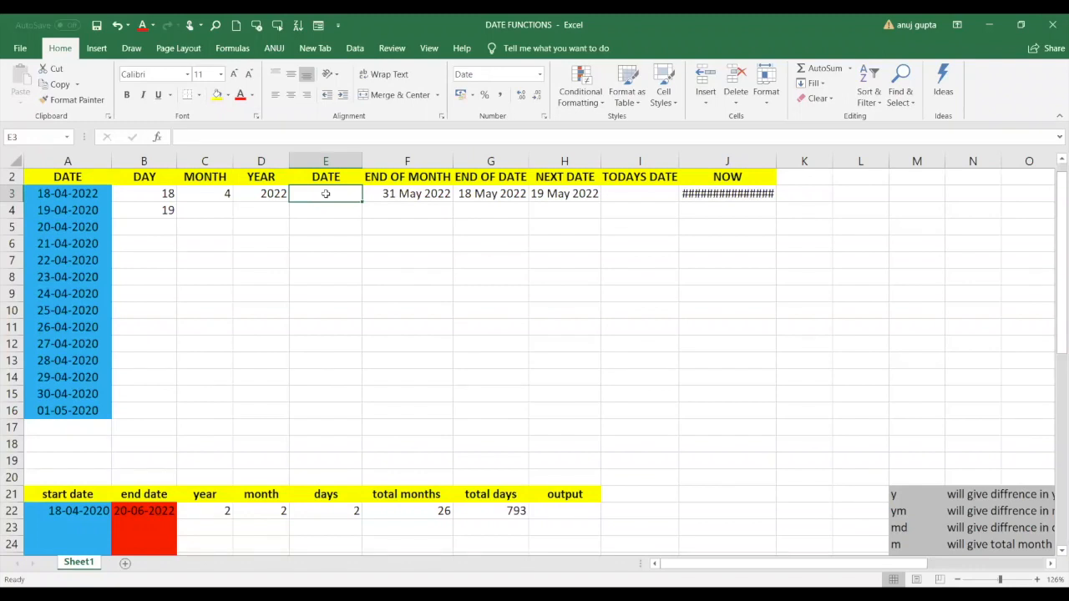
{"action": "type", "text": "="}
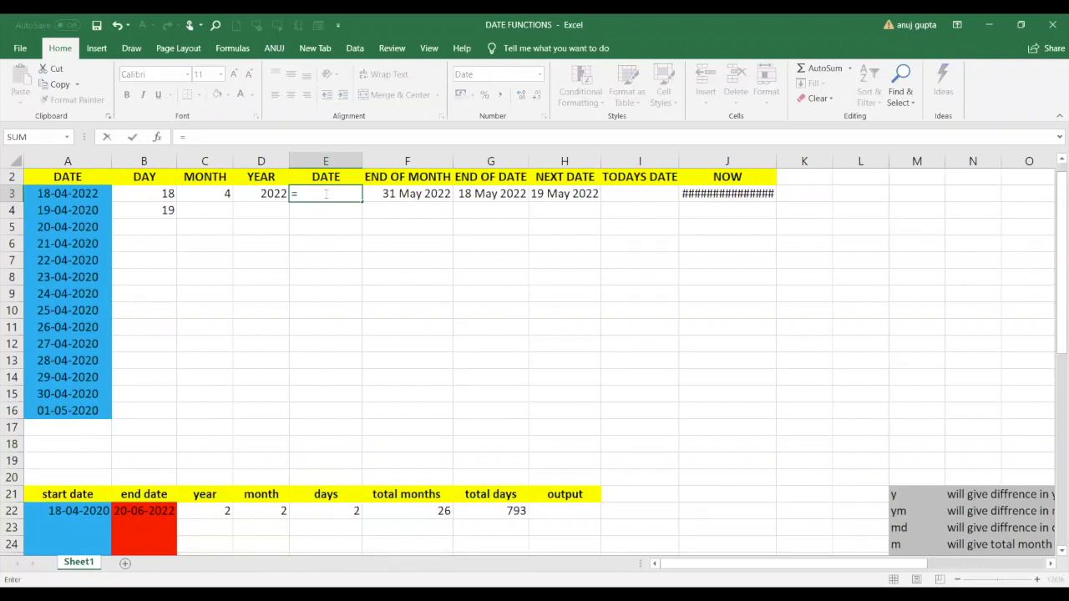
{"action": "type", "text": "DATE"}
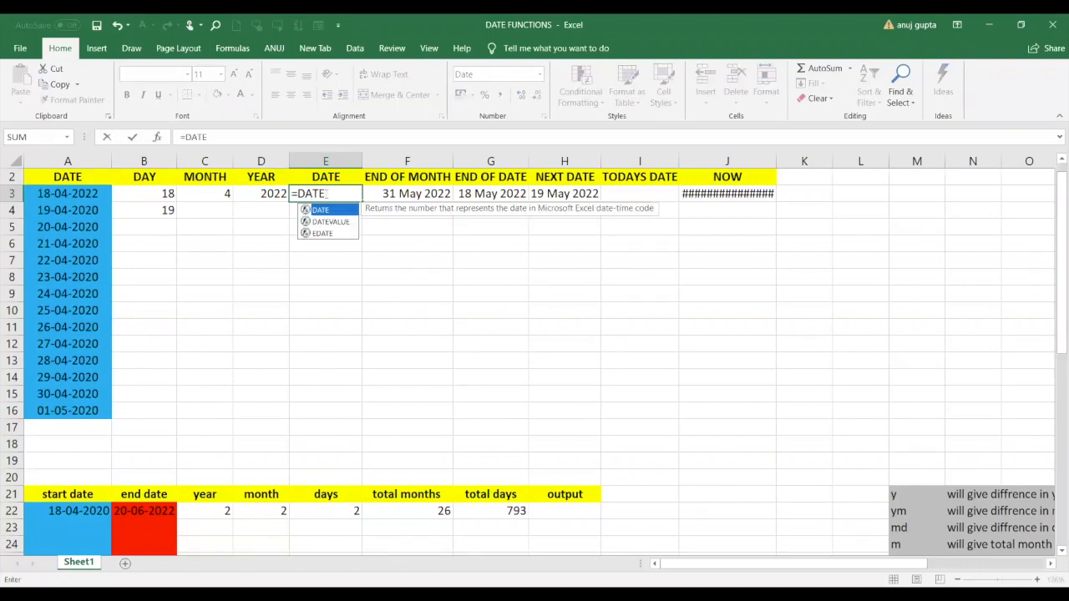
{"action": "type", "text": "("}
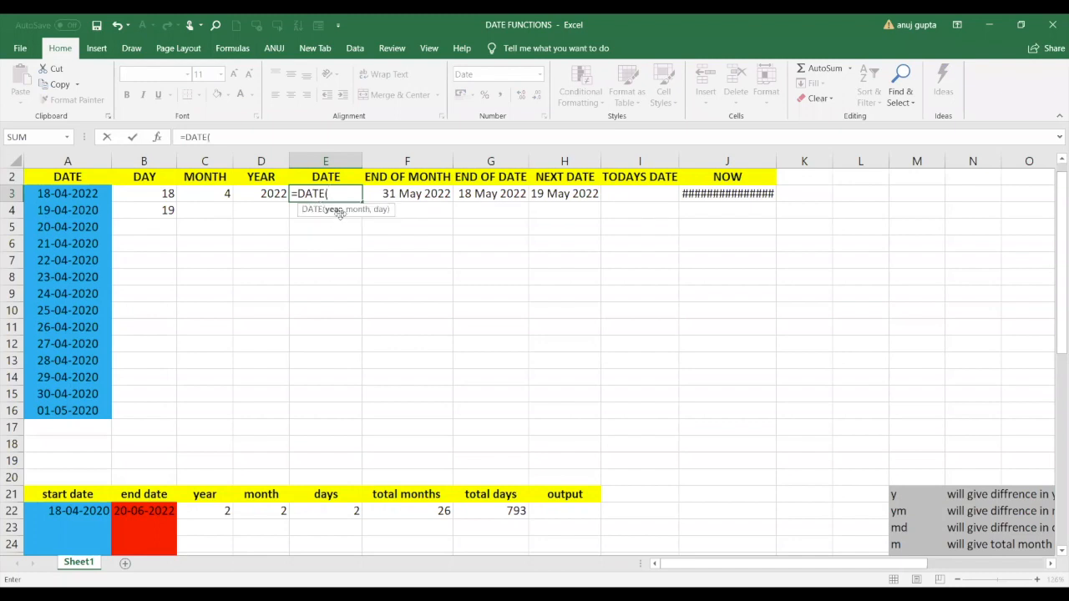
{"action": "left_click", "coordinate": [273, 193]}
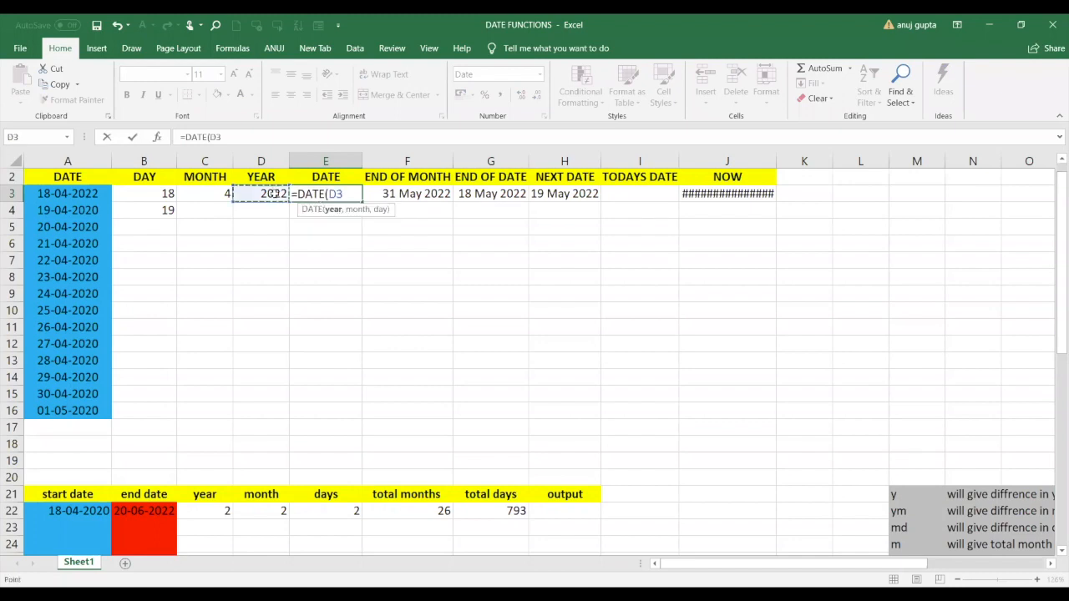
{"action": "type", "text": ","}
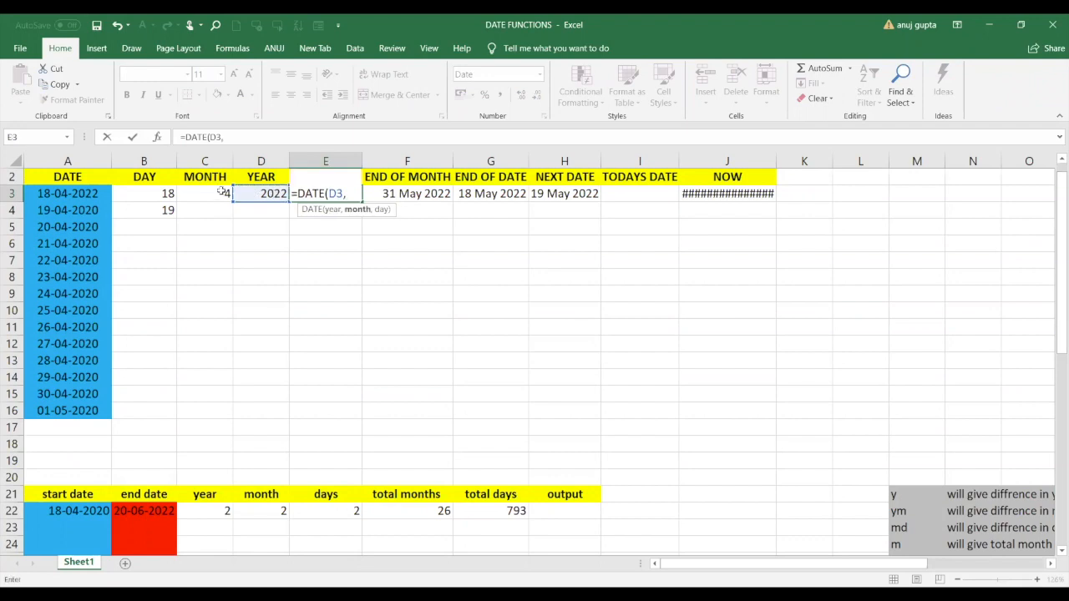
{"action": "left_click", "coordinate": [216, 193]}
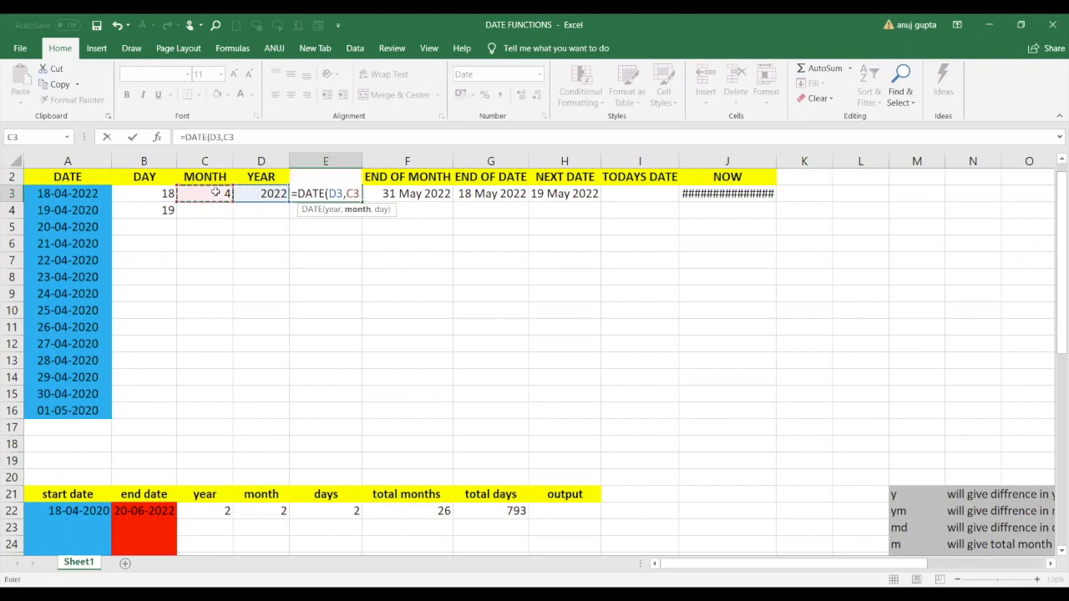
{"action": "type", "text": ","}
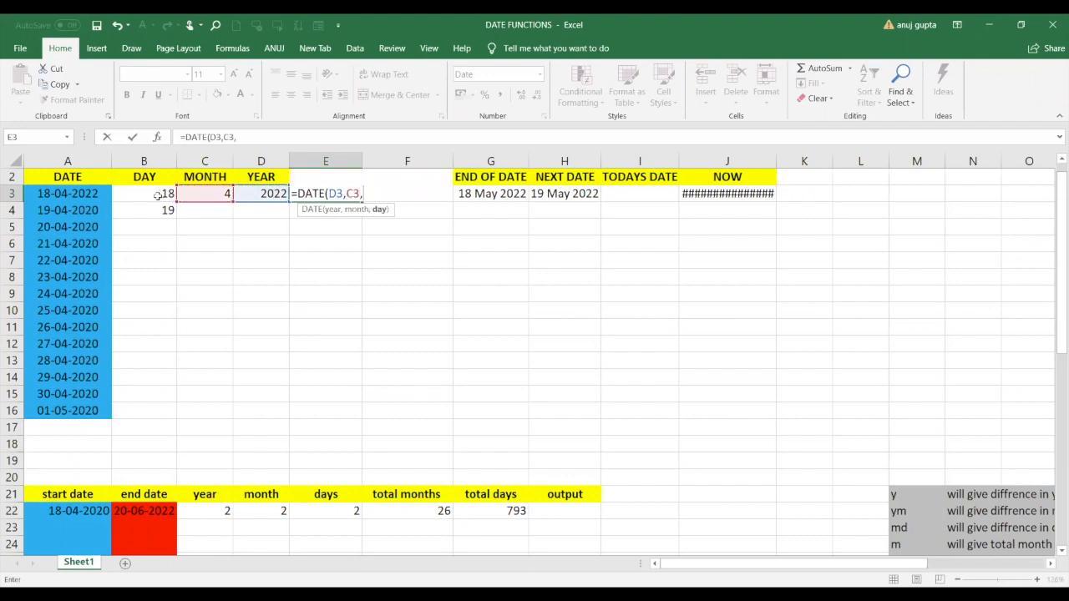
{"action": "left_click", "coordinate": [158, 194]}
{"action": "type", "text": ")"}
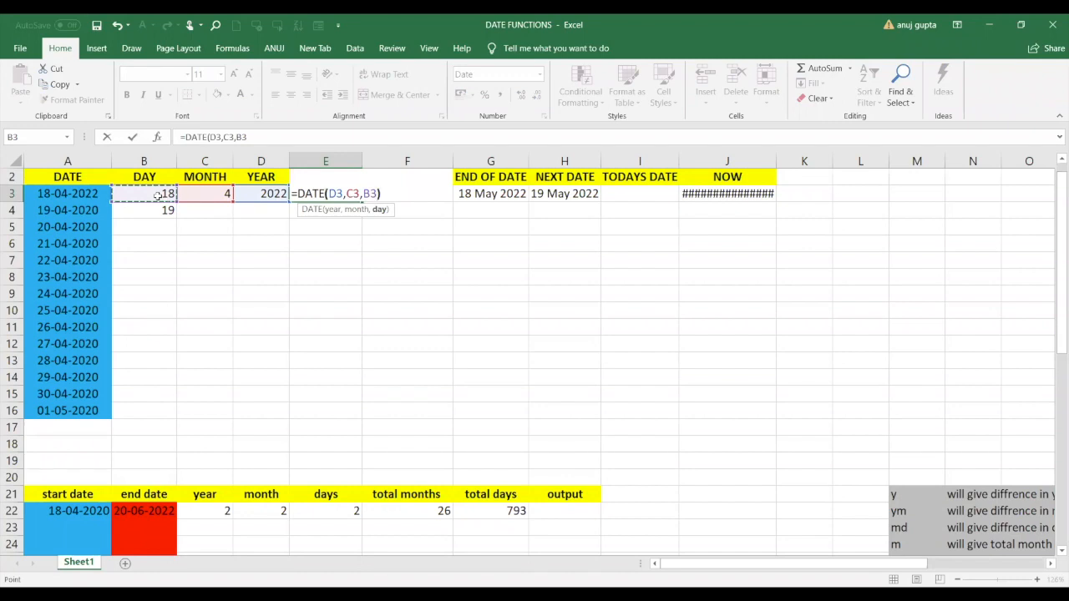
{"action": "key", "text": "Return"}
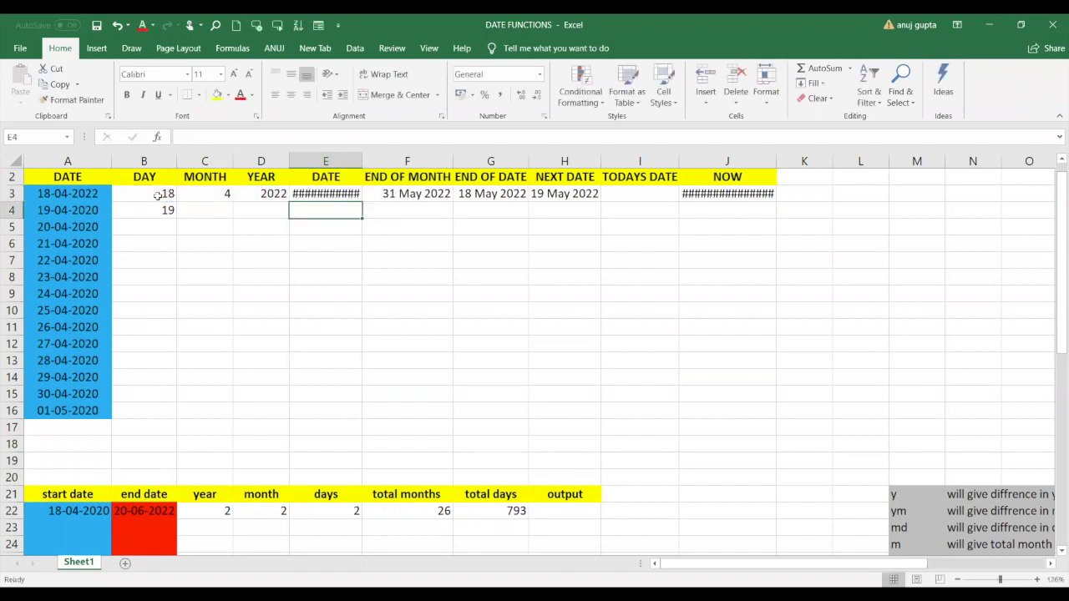
{"action": "left_click", "coordinate": [345, 196]}
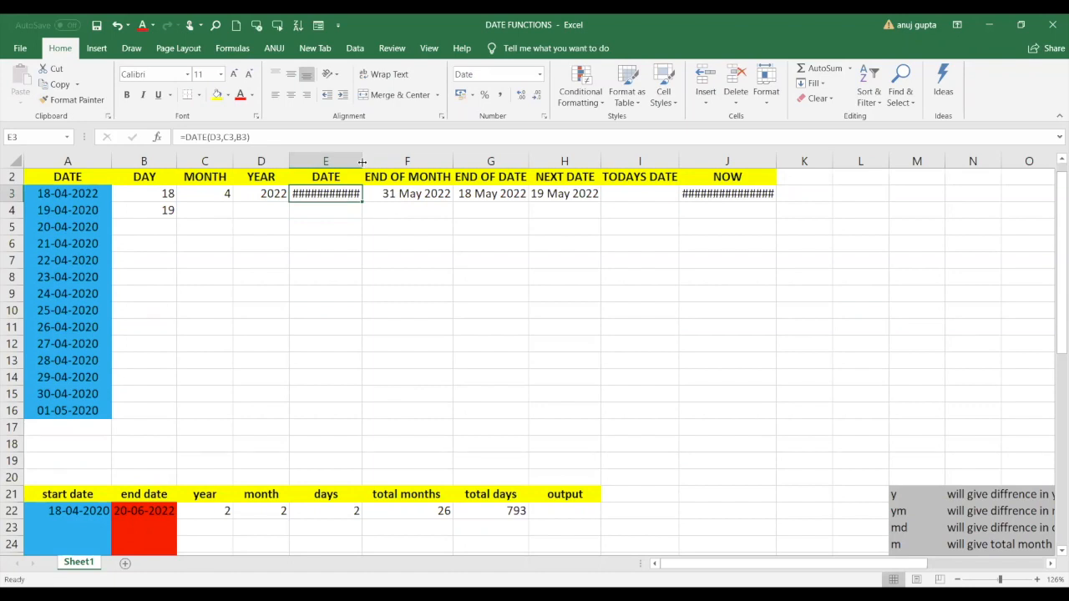
{"action": "left_click_drag", "start_coordinate": [362, 162], "coordinate": [378, 162]}
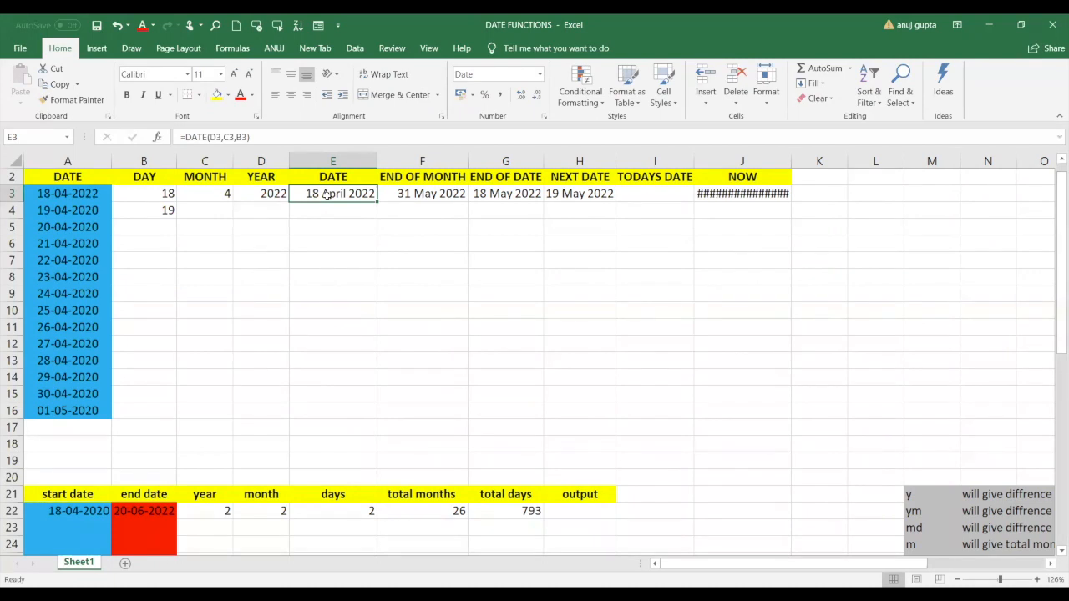
Try the 14-03-2012 date format on E3 and undo that format change.
{"action": "key", "text": "ctrl+1"}
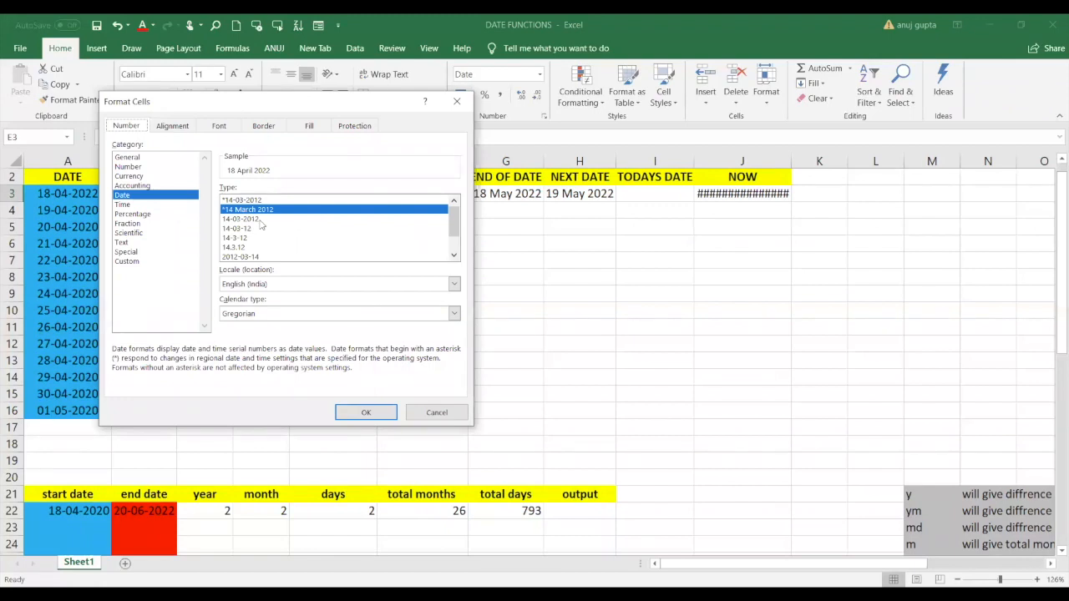
{"action": "left_click", "coordinate": [261, 220]}
{"action": "left_click", "coordinate": [365, 411]}
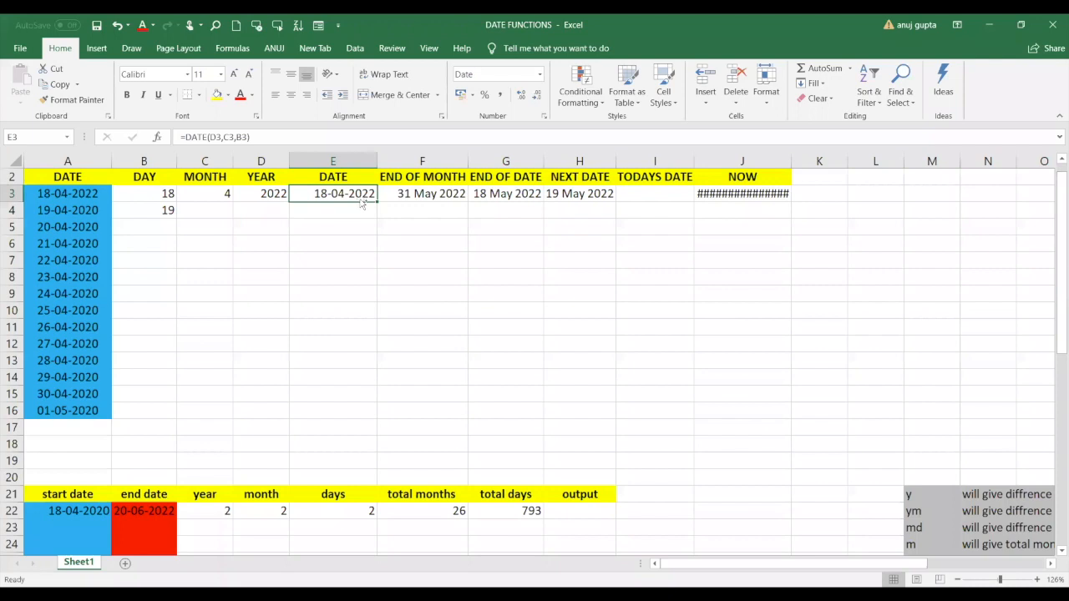
{"action": "key", "text": "ctrl+z"}
Fill the DATE formula from E3 down through E16.
{"action": "double_click", "coordinate": [376, 201]}
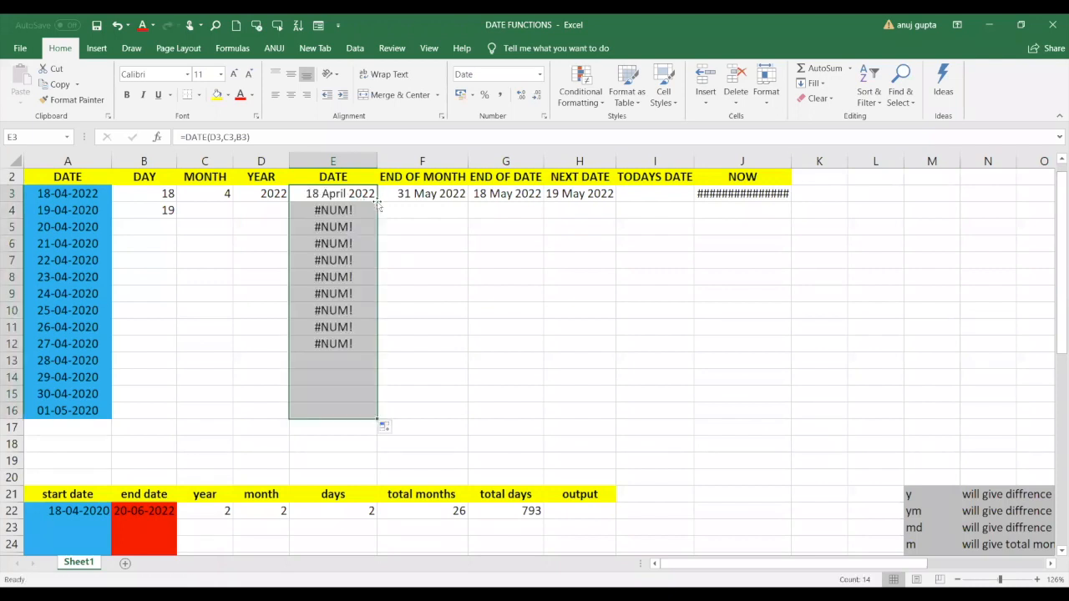
{"action": "left_click", "coordinate": [261, 193]}
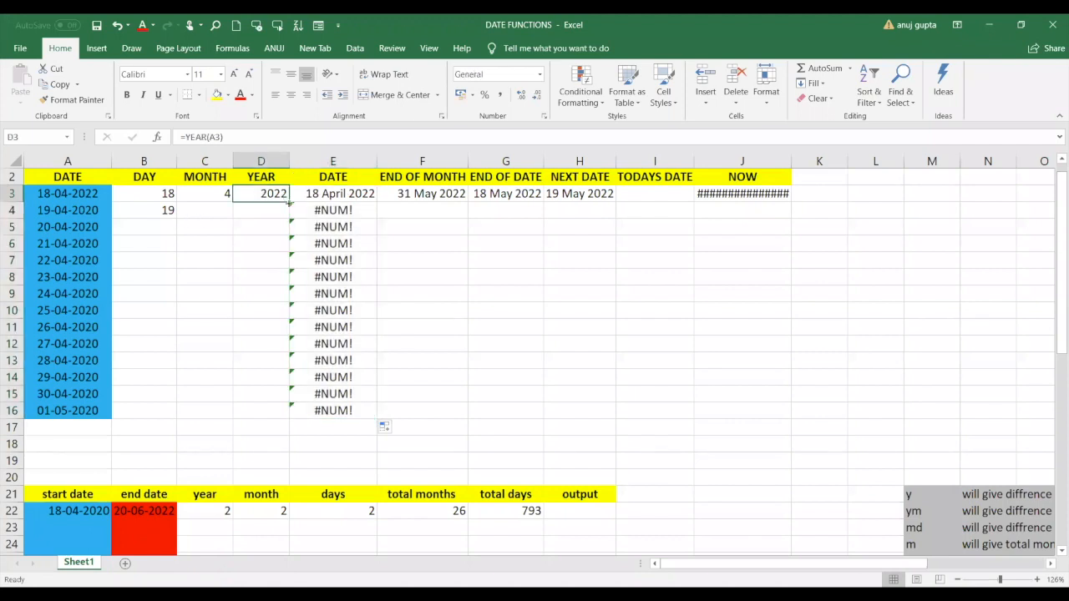
Fill the YEAR, MONTH and DAY formulas from D3, C3 and B3 down through row 16.
{"action": "double_click", "coordinate": [289, 202]}
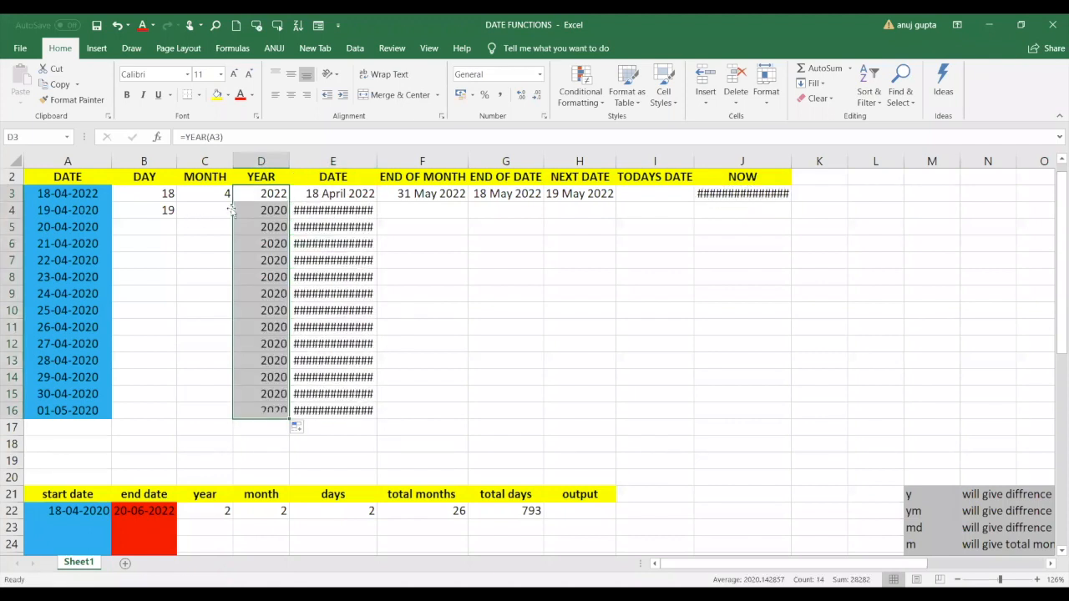
{"action": "left_click", "coordinate": [203, 195]}
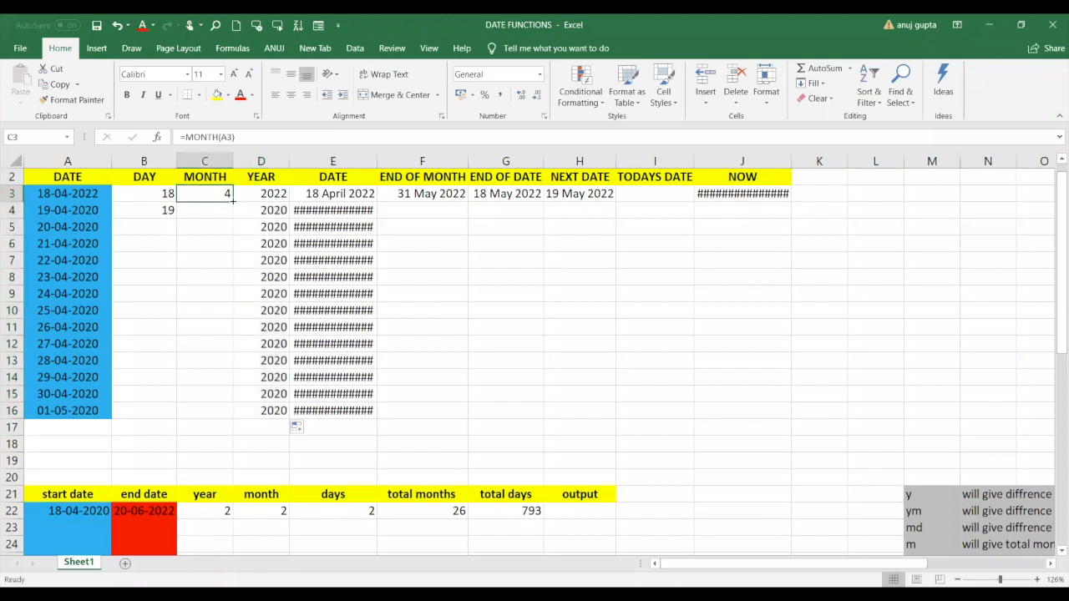
{"action": "double_click", "coordinate": [233, 201]}
{"action": "left_click", "coordinate": [152, 198]}
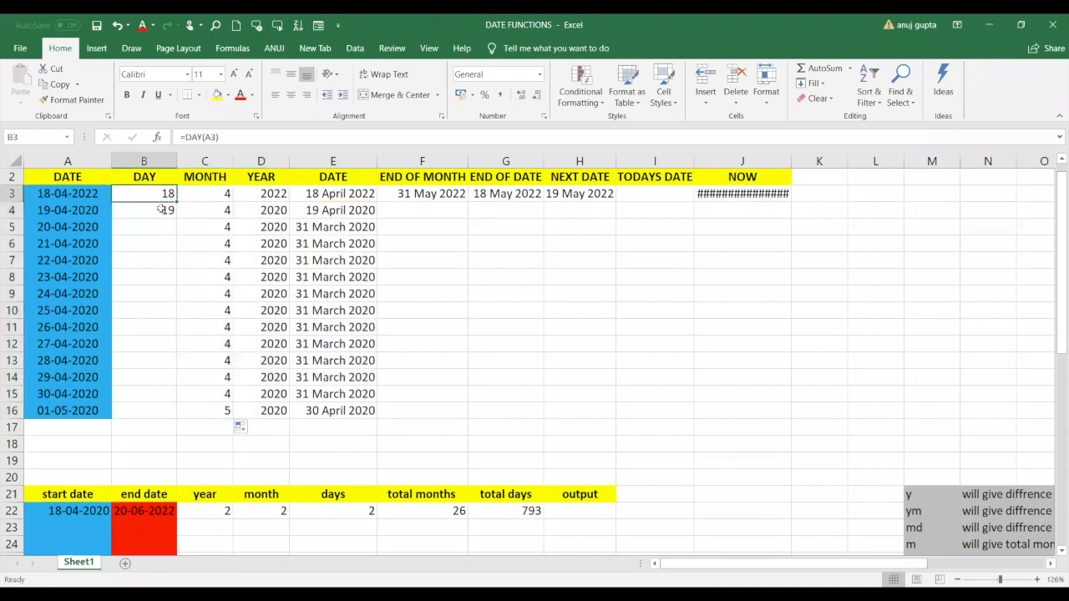
{"action": "left_click_drag", "start_coordinate": [177, 201], "coordinate": [175, 219]}
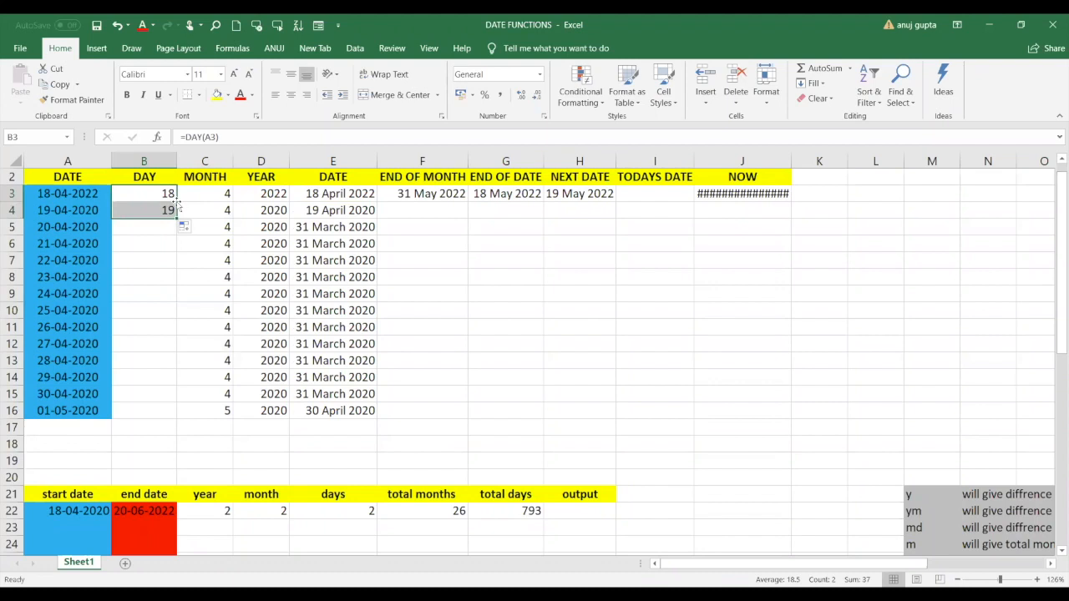
{"action": "double_click", "coordinate": [175, 219]}
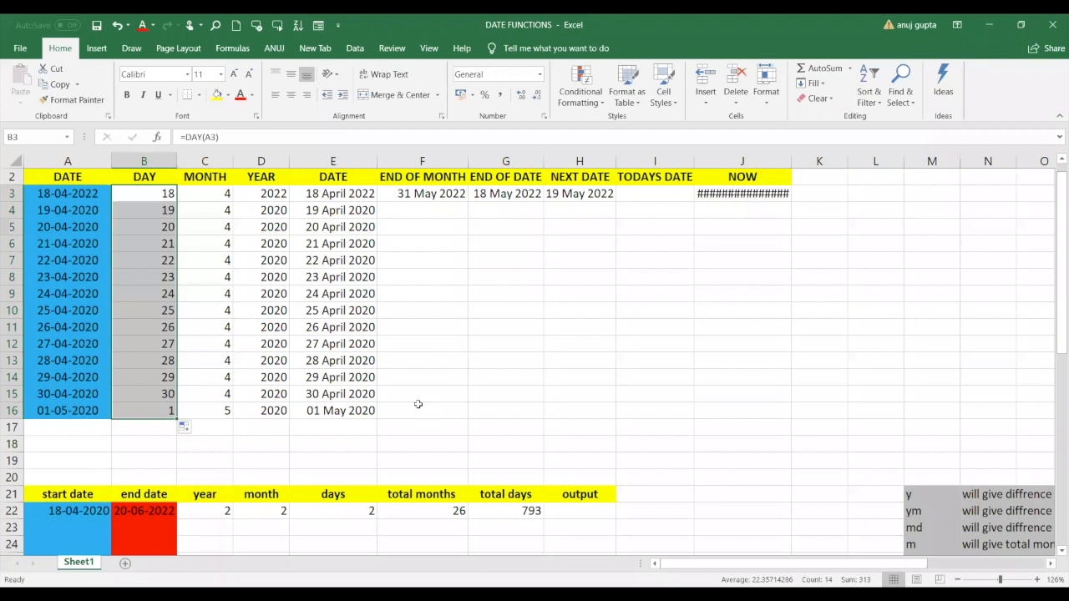
Enter the sample date parts 04, 12 and 1985 in cells D19, E19 and F19.
{"action": "left_click", "coordinate": [250, 459]}
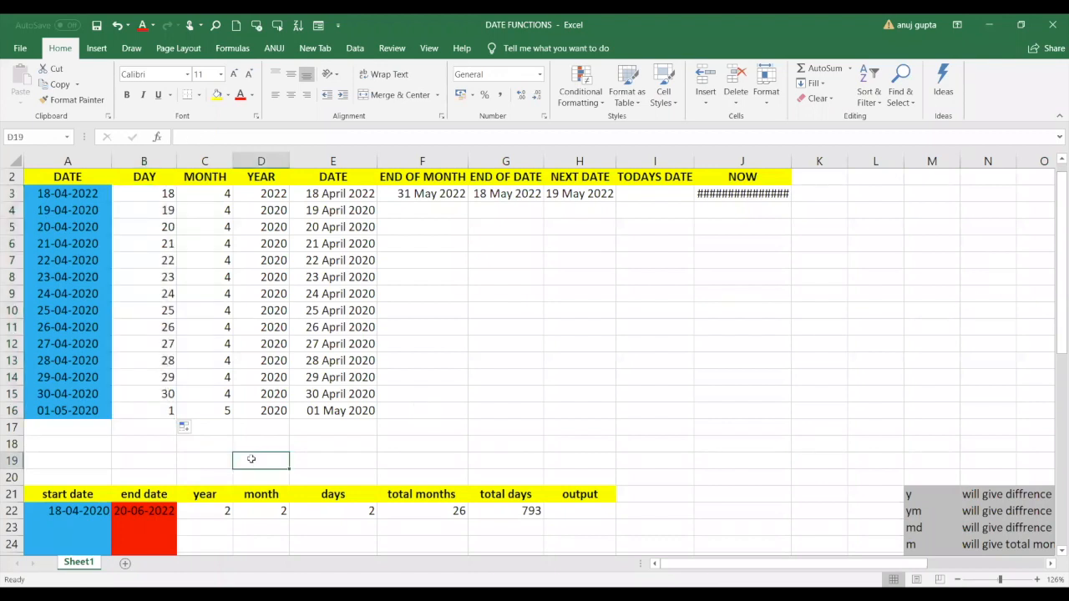
{"action": "type", "text": "04"}
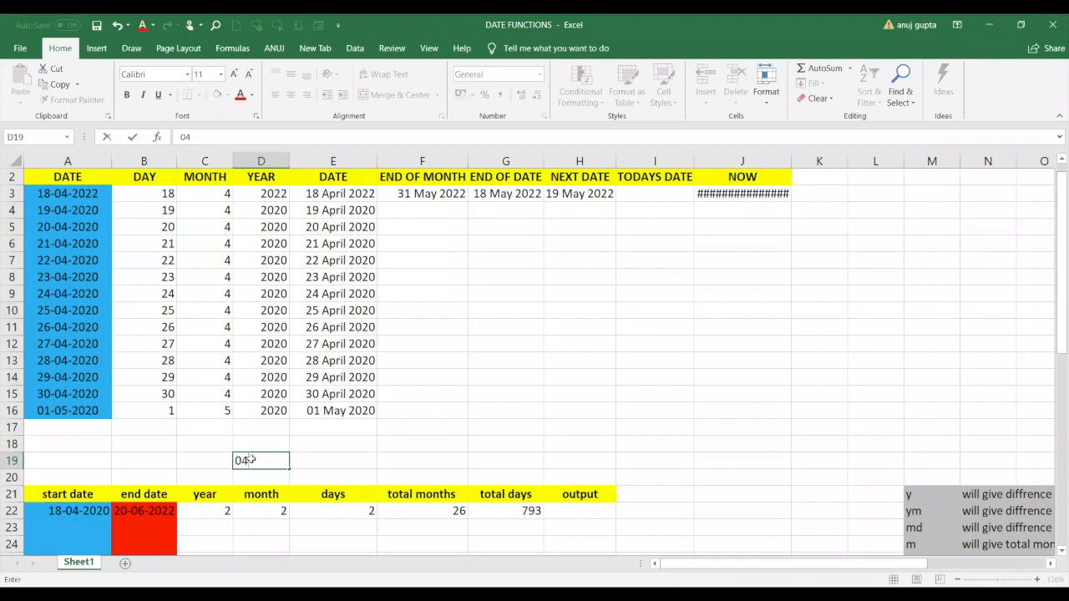
{"action": "key", "text": "Tab"}
{"action": "type", "text": "12"}
{"action": "key", "text": "Tab"}
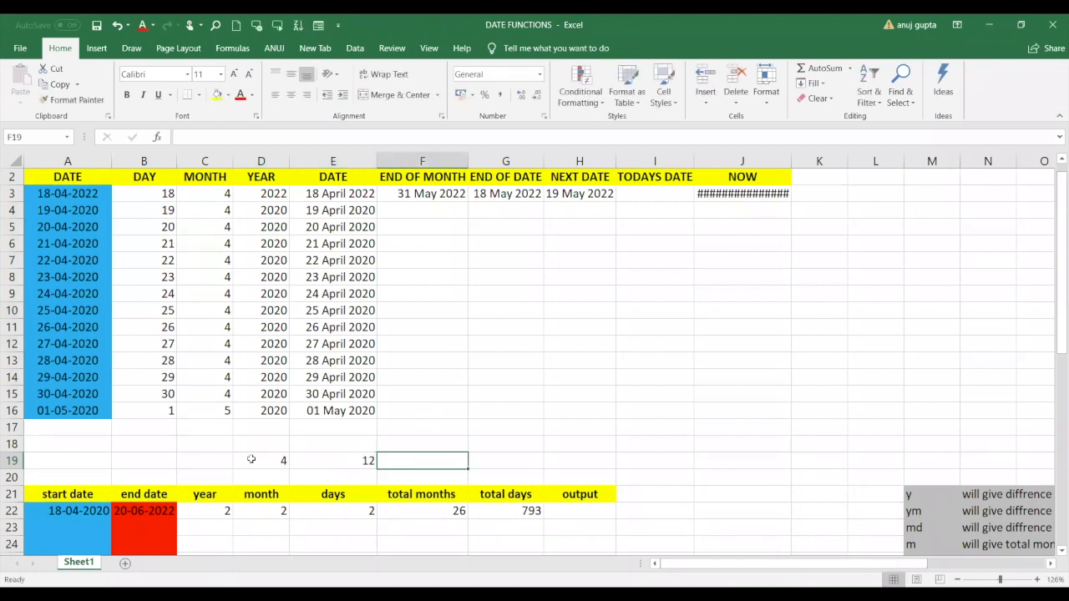
{"action": "type", "text": "1985"}
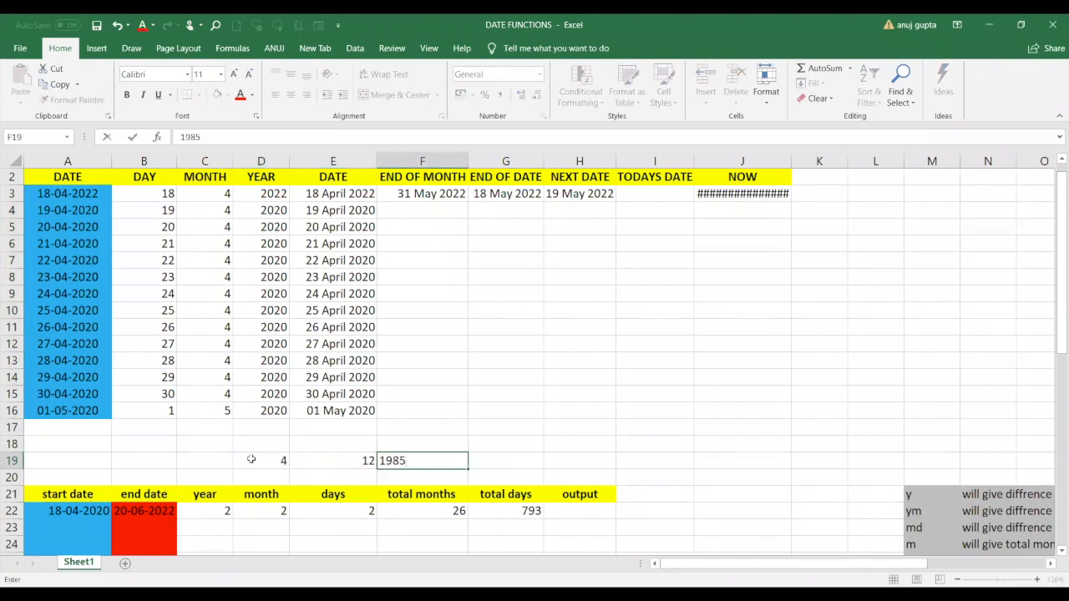
{"action": "key", "text": "Tab"}
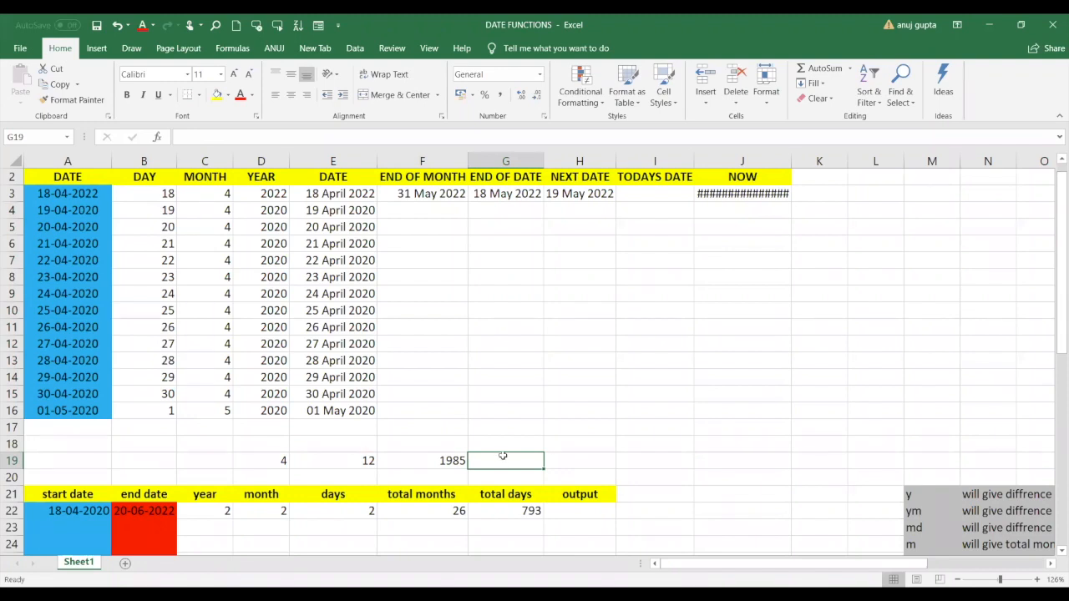
Enter =DATE(F19,E19,D19) in G19 to combine the year, month and day parts into a date.
{"action": "type", "text": "="}
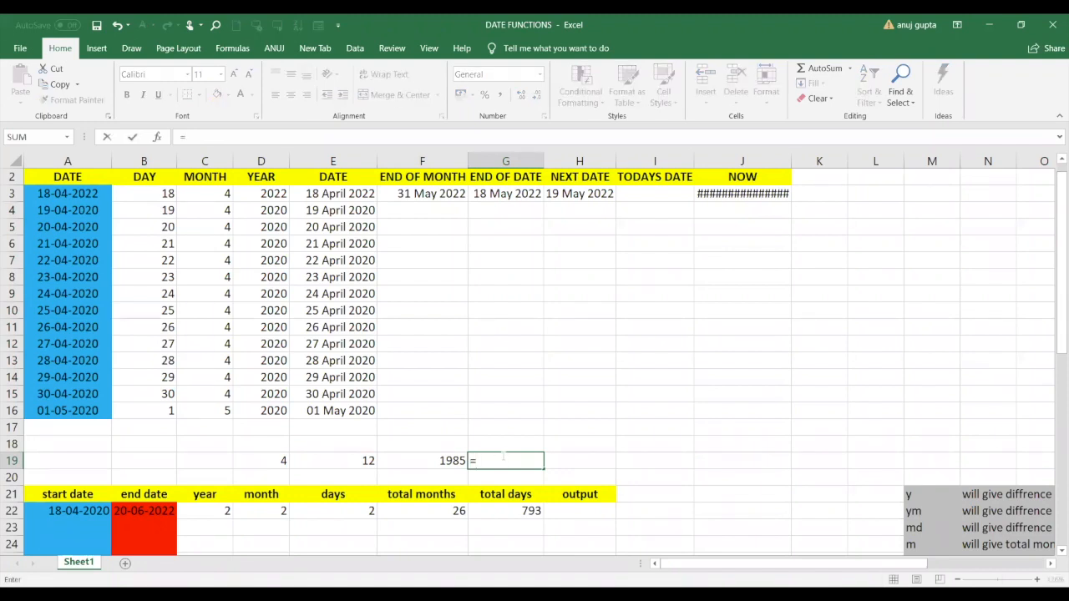
{"action": "type", "text": "DATE"}
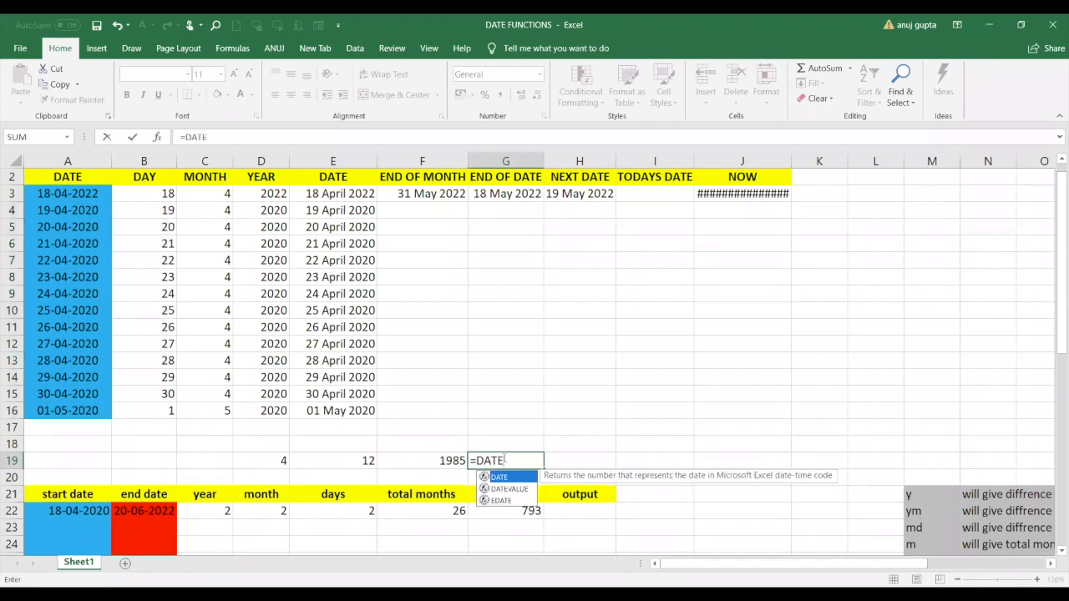
{"action": "type", "text": "("}
{"action": "left_click", "coordinate": [432, 460]}
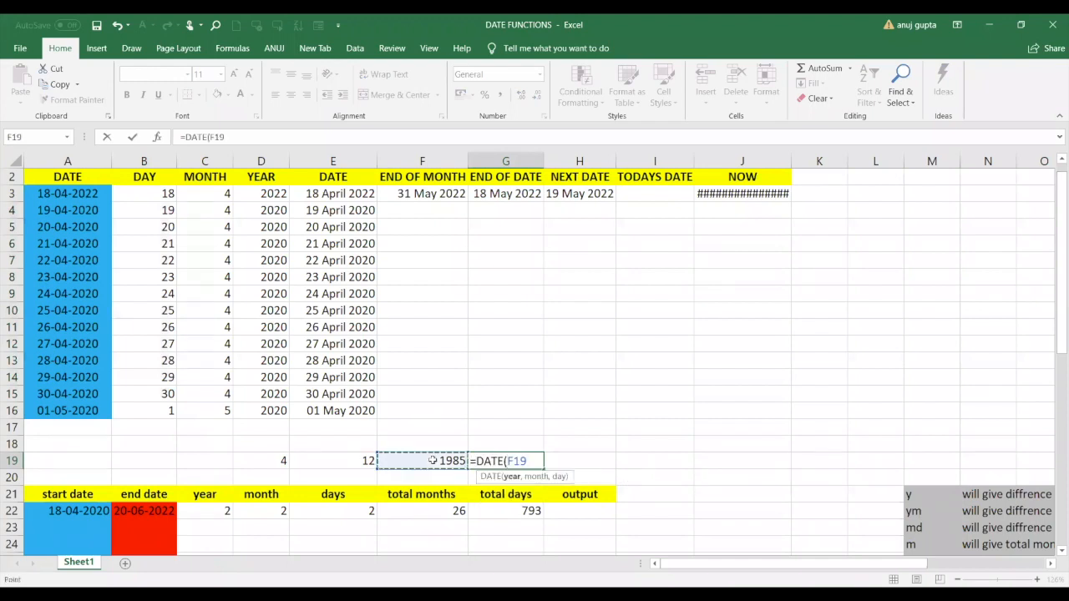
{"action": "type", "text": ","}
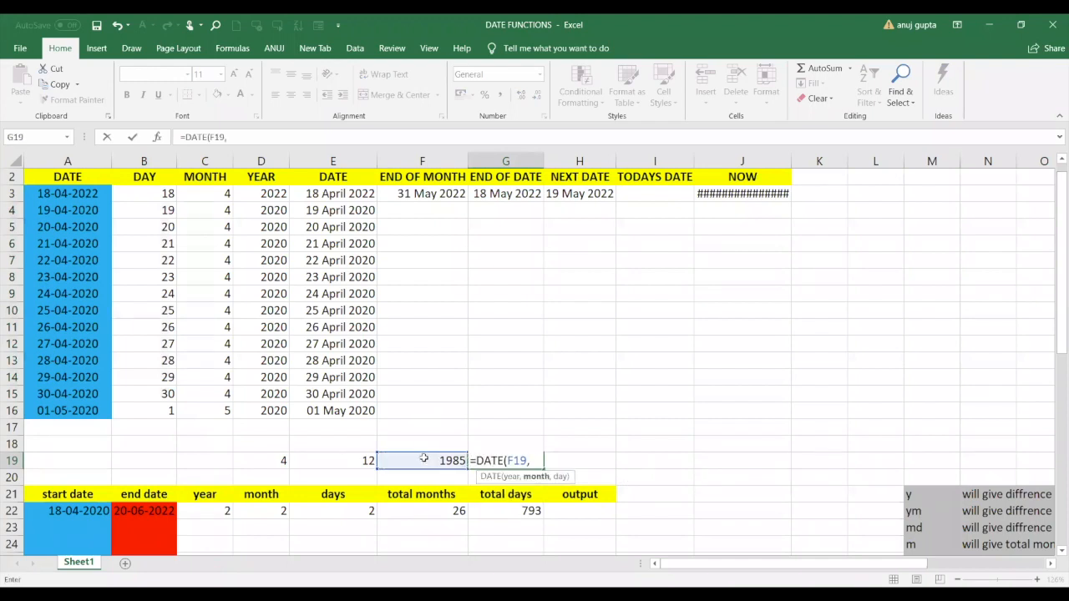
{"action": "left_click", "coordinate": [365, 463]}
{"action": "type", "text": ","}
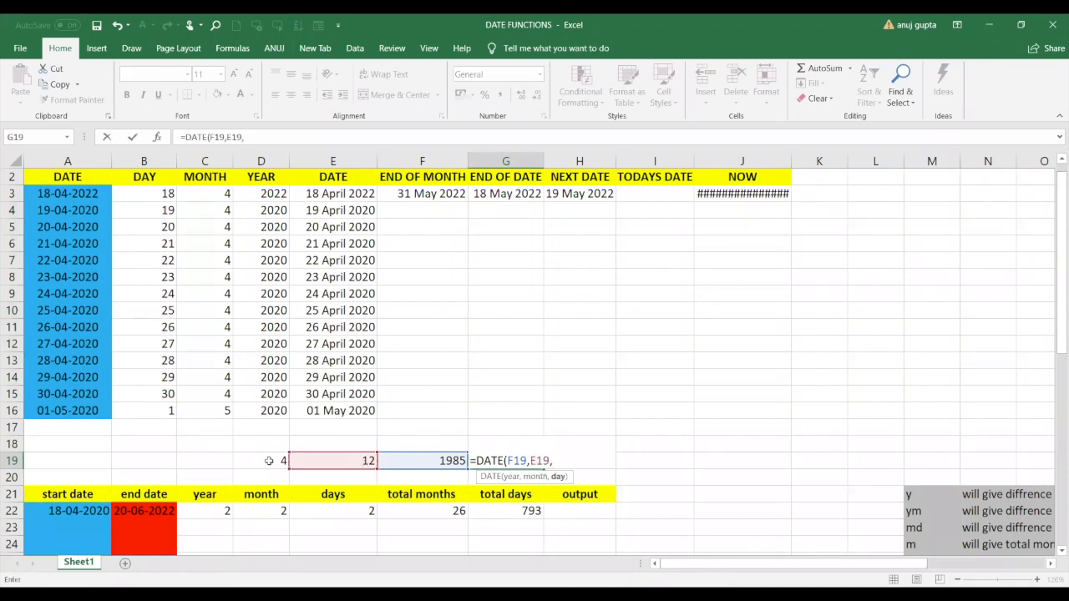
{"action": "left_click", "coordinate": [269, 460]}
{"action": "type", "text": ")"}
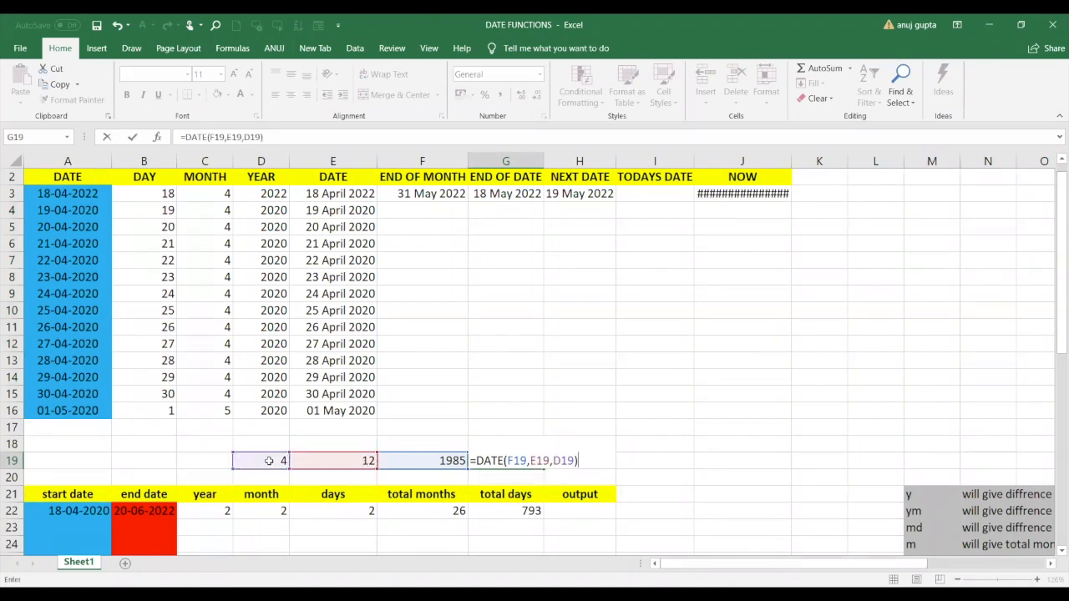
{"action": "key", "text": "Return"}
Test the DATE formula by changing the day in D19 to 21 and the month in E19 to 22.
{"action": "left_click", "coordinate": [269, 460]}
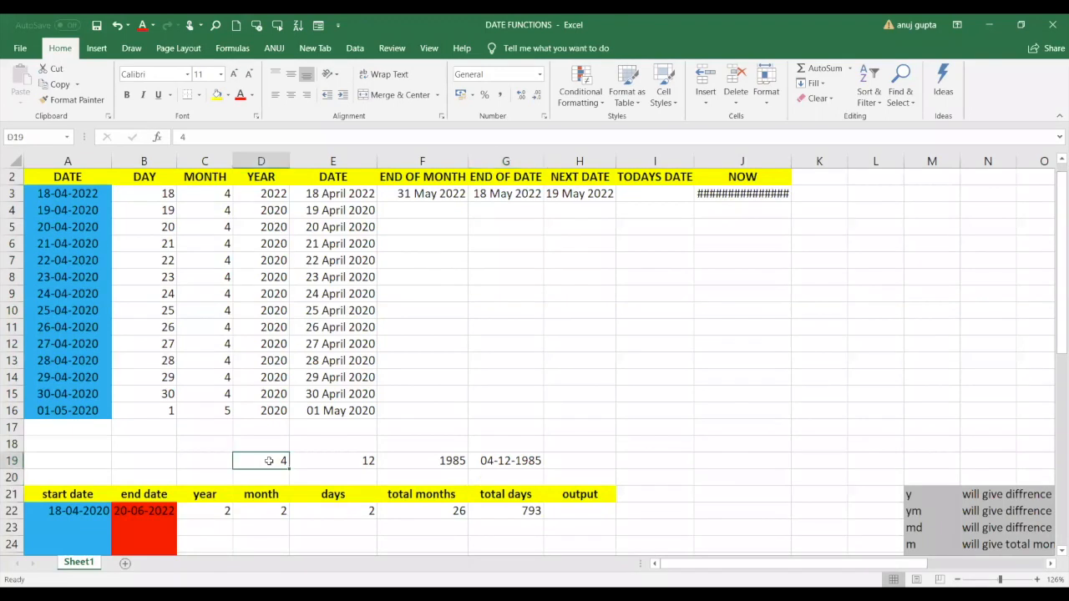
{"action": "type", "text": "21"}
{"action": "key", "text": "Return"}
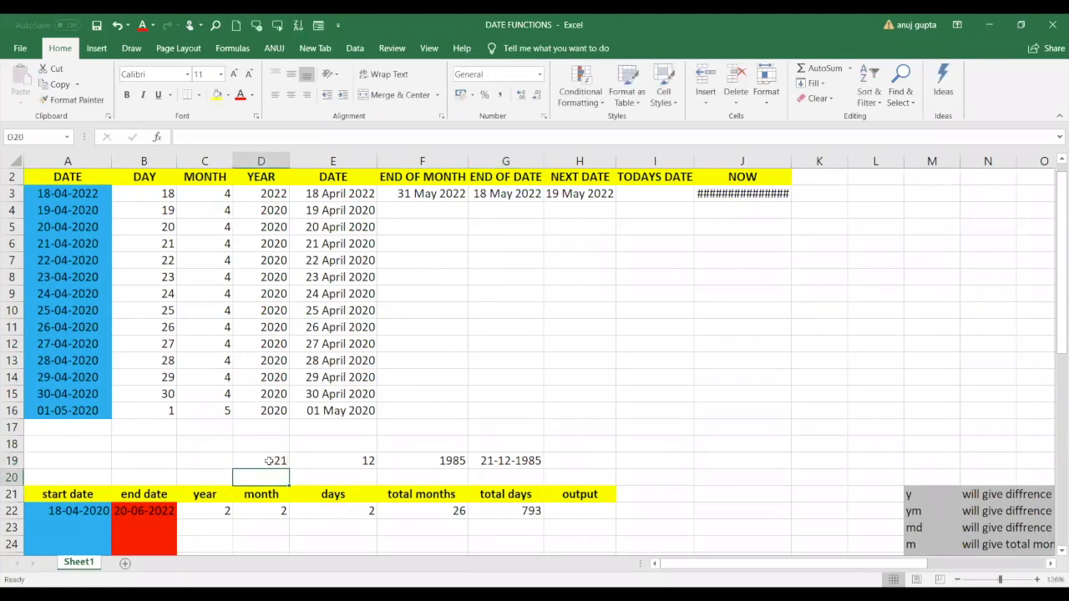
{"action": "left_click", "coordinate": [343, 462]}
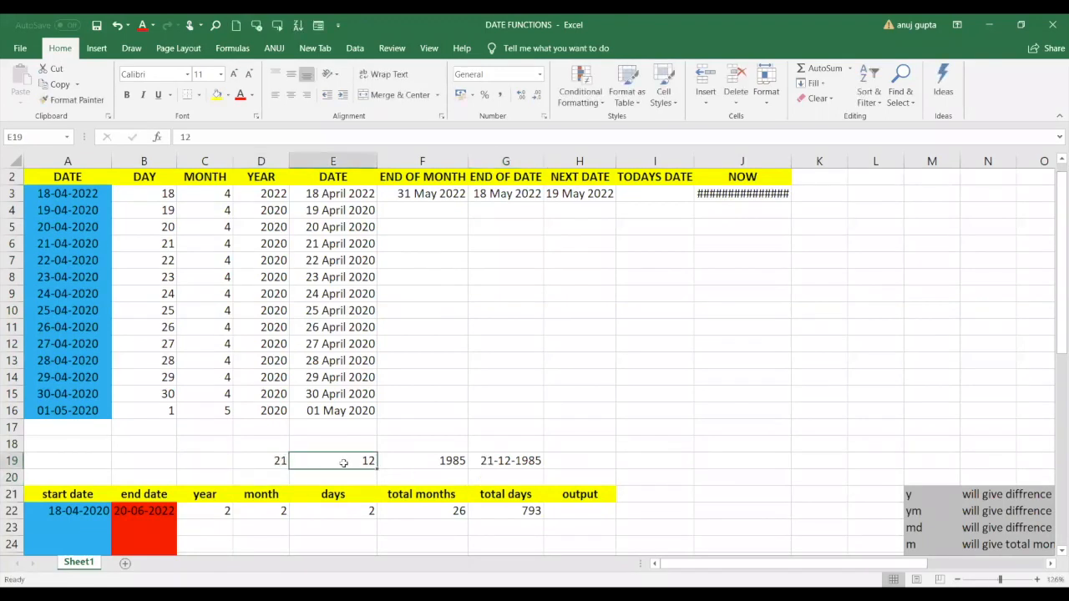
{"action": "type", "text": "22"}
{"action": "key", "text": "Return"}
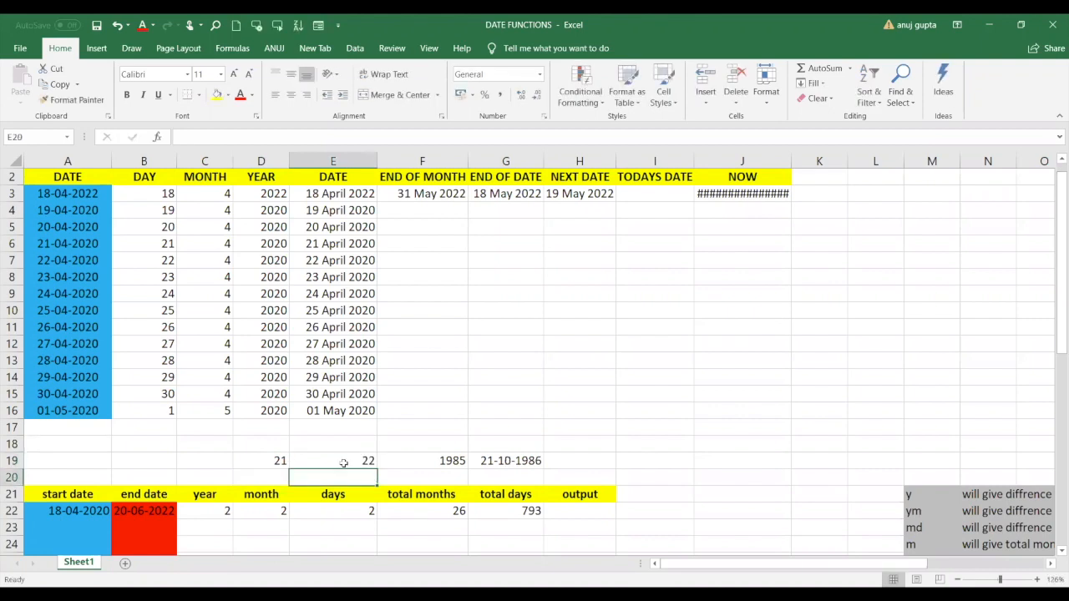
Clear the sample date parts in D19:F19 and the DATE formula in G19.
{"action": "left_click", "coordinate": [343, 462]}
{"action": "left_click_drag", "start_coordinate": [417, 462], "coordinate": [284, 461]}
{"action": "key", "text": "Delete"}
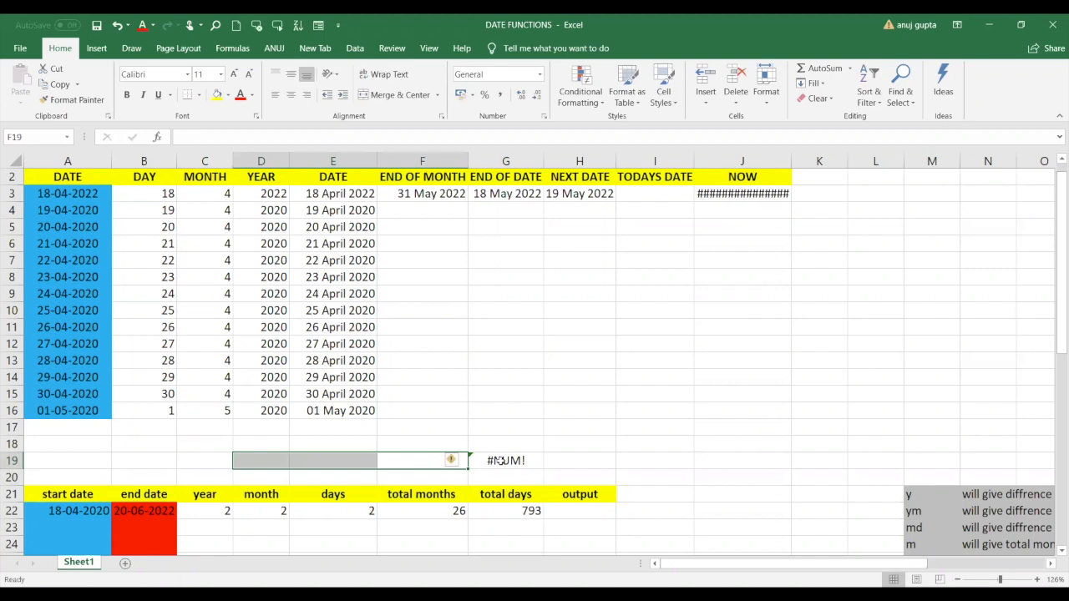
{"action": "left_click", "coordinate": [499, 461]}
{"action": "key", "text": "Delete"}
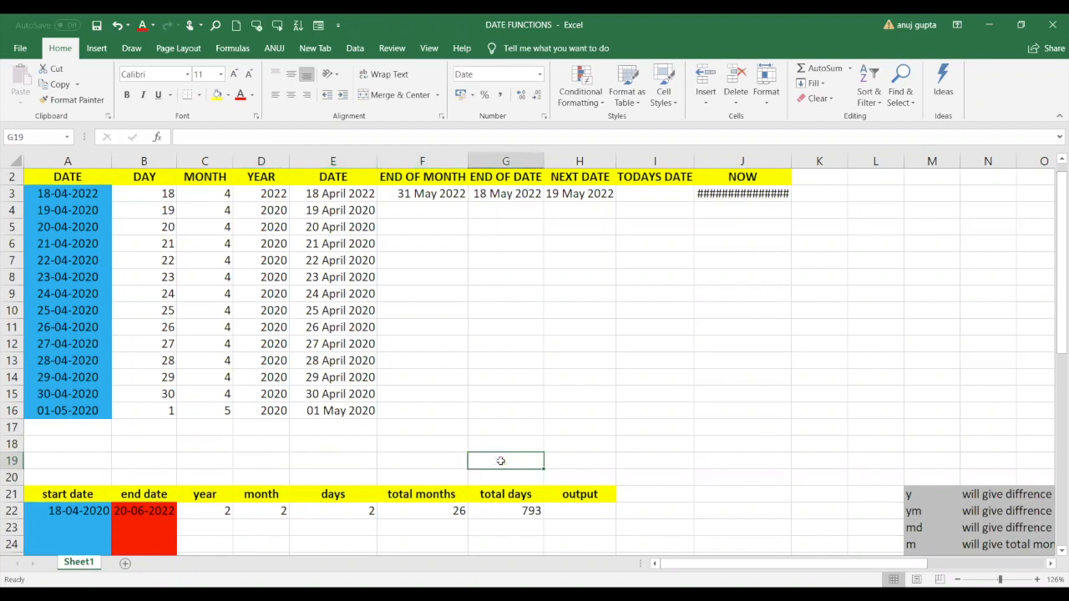
Clear the EOMONTH formula from F3 in the END OF MONTH column.
{"action": "left_click", "coordinate": [436, 210]}
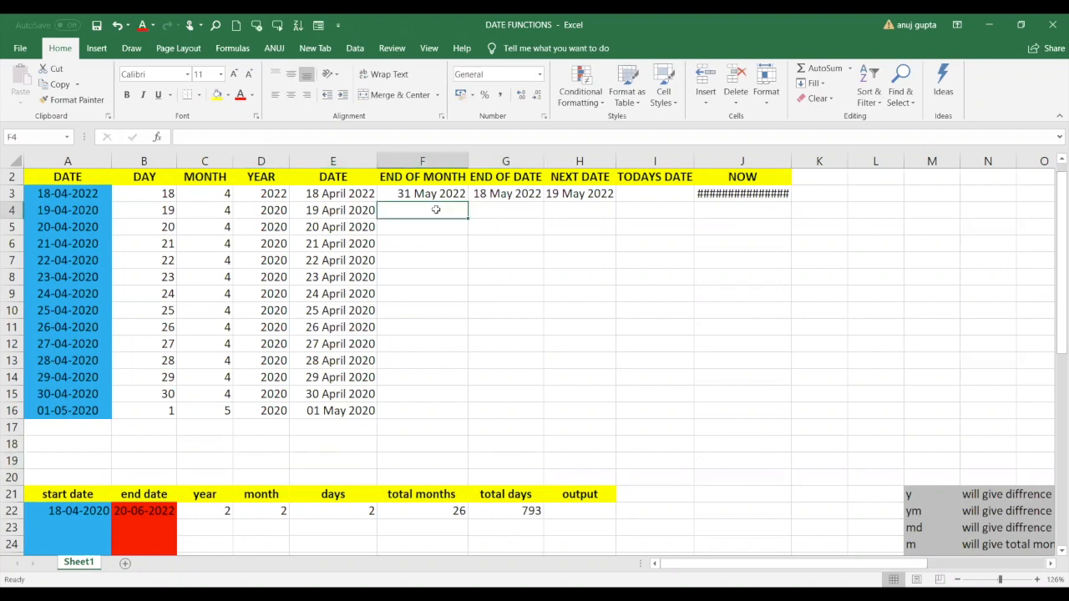
{"action": "left_click", "coordinate": [430, 193]}
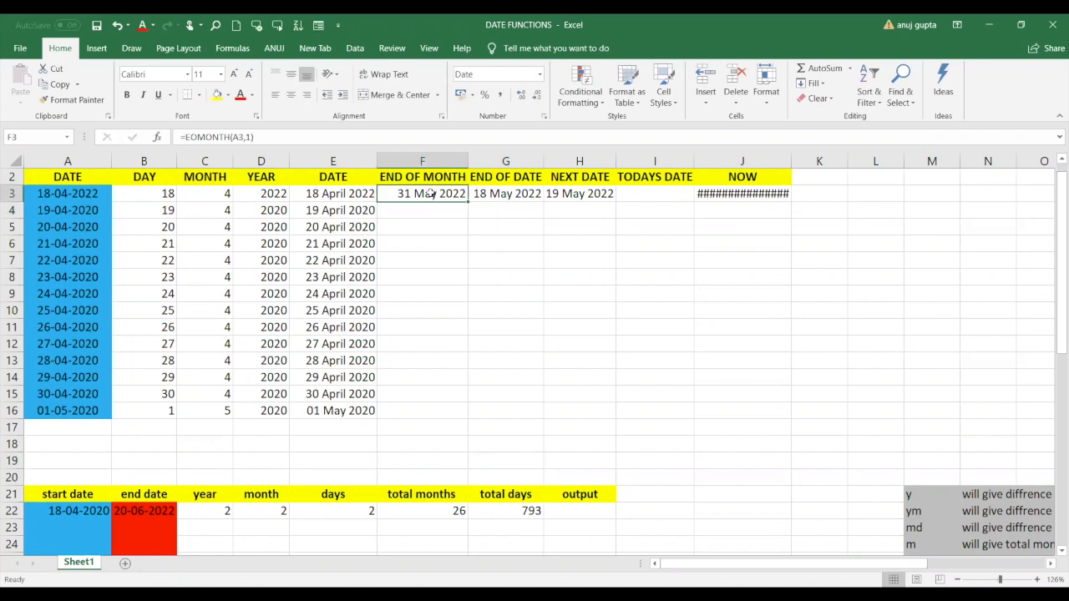
{"action": "key", "text": "Delete"}
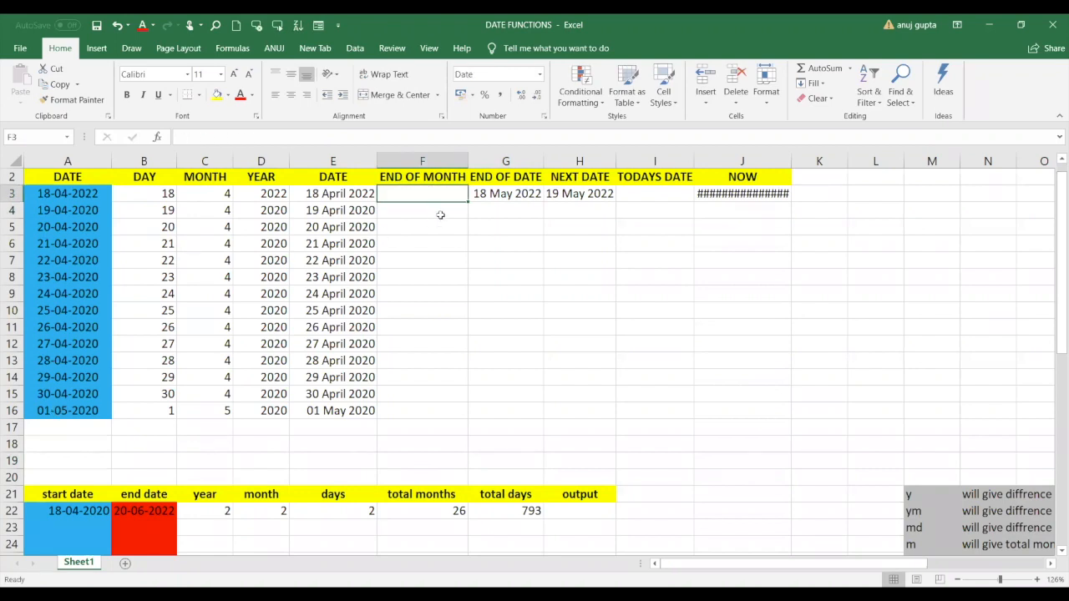
Change the date in A3 to 18-06-2022 and select the empty END OF MONTH cell F3.
{"action": "left_click", "coordinate": [65, 195]}
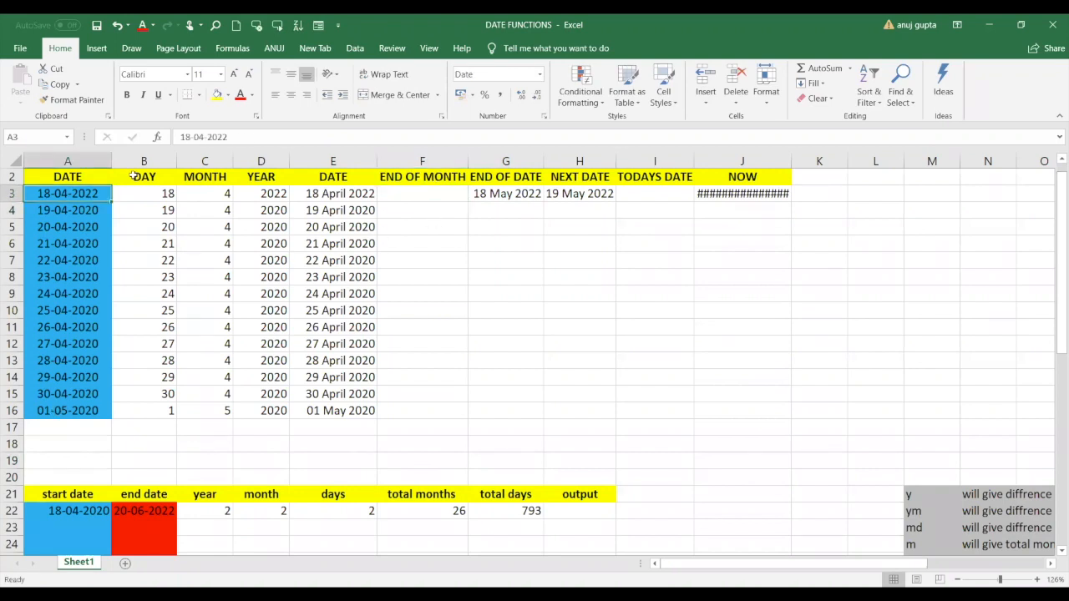
{"action": "left_click", "coordinate": [202, 137]}
{"action": "key", "text": "BackSpace"}
{"action": "type", "text": "6"}
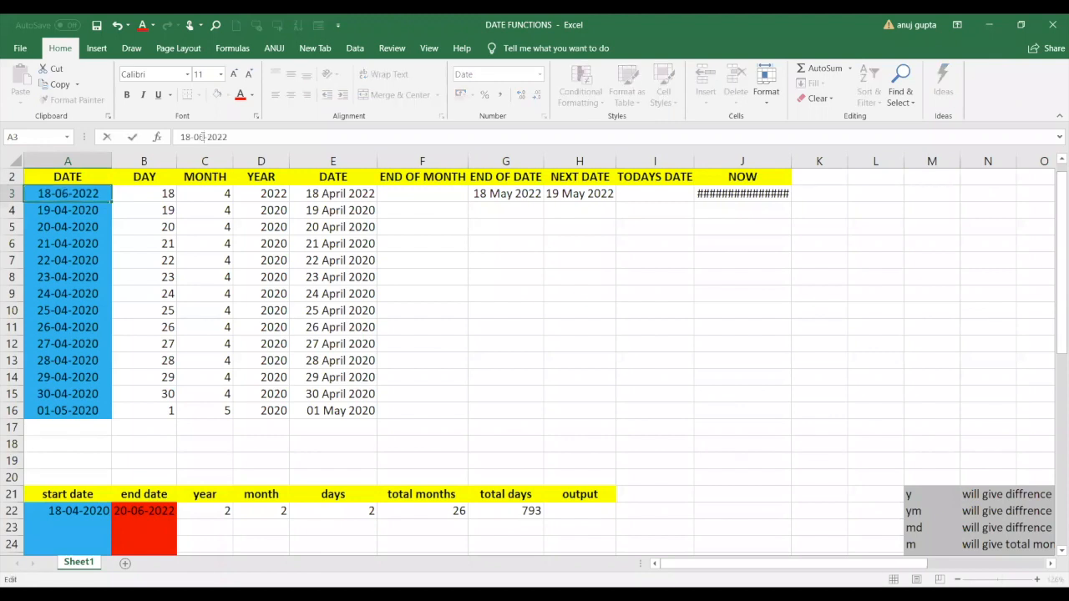
{"action": "left_click", "coordinate": [418, 195]}
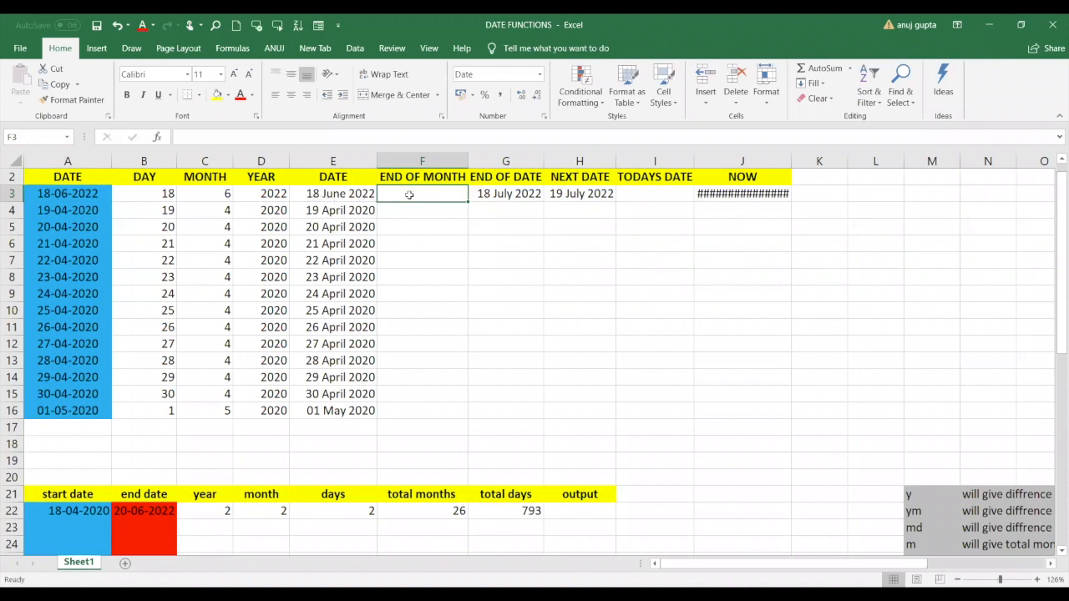
Enter =EOMONTH(A3,0) in cell F3 under END OF MONTH to get the last day of the date's own month.
{"action": "type", "text": "="}
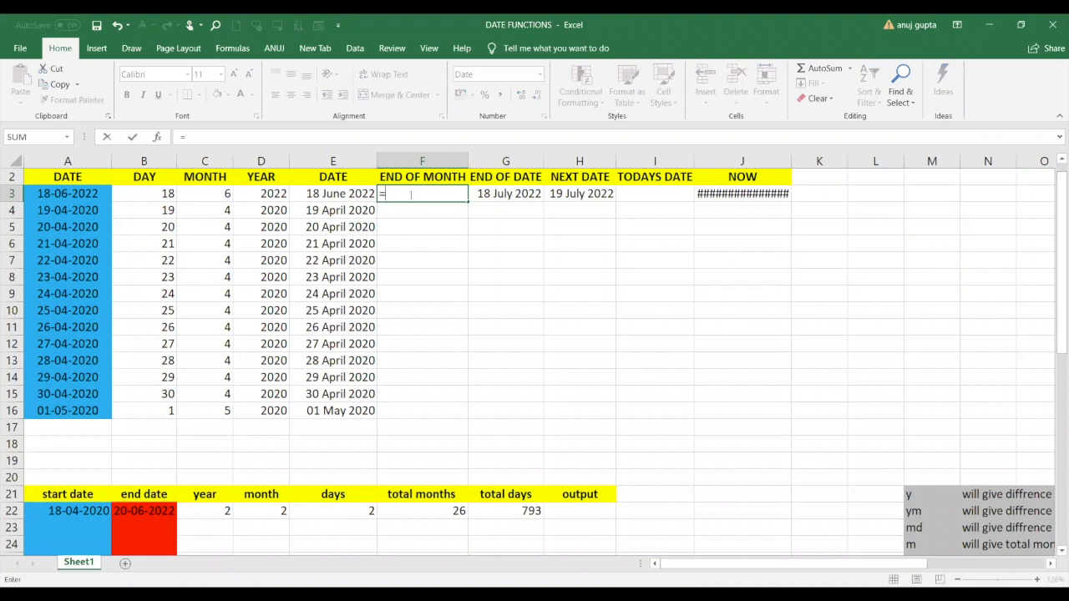
{"action": "type", "text": "E"}
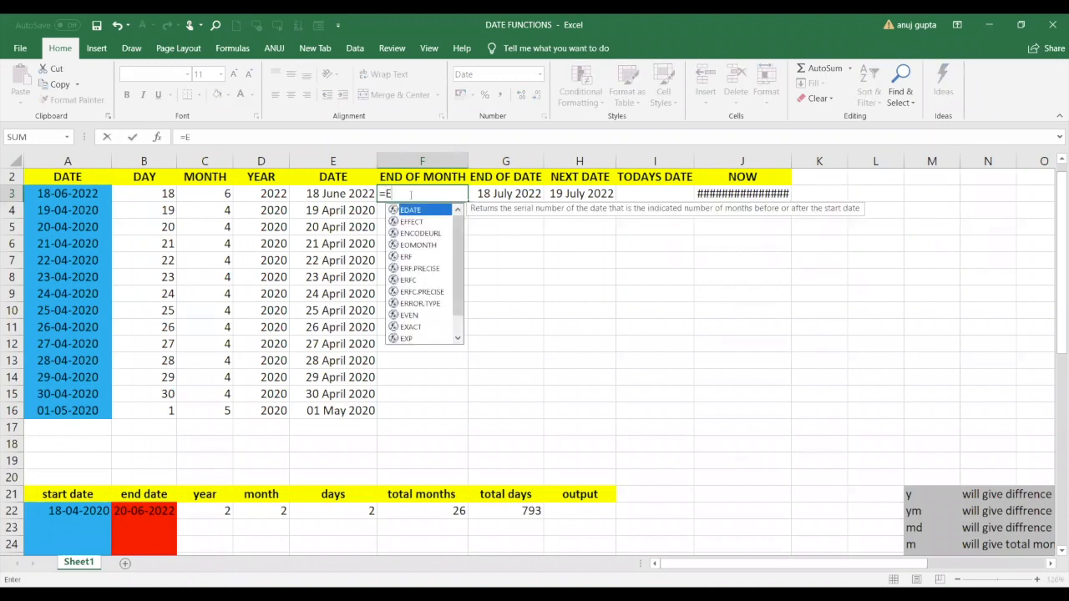
{"action": "type", "text": "OM"}
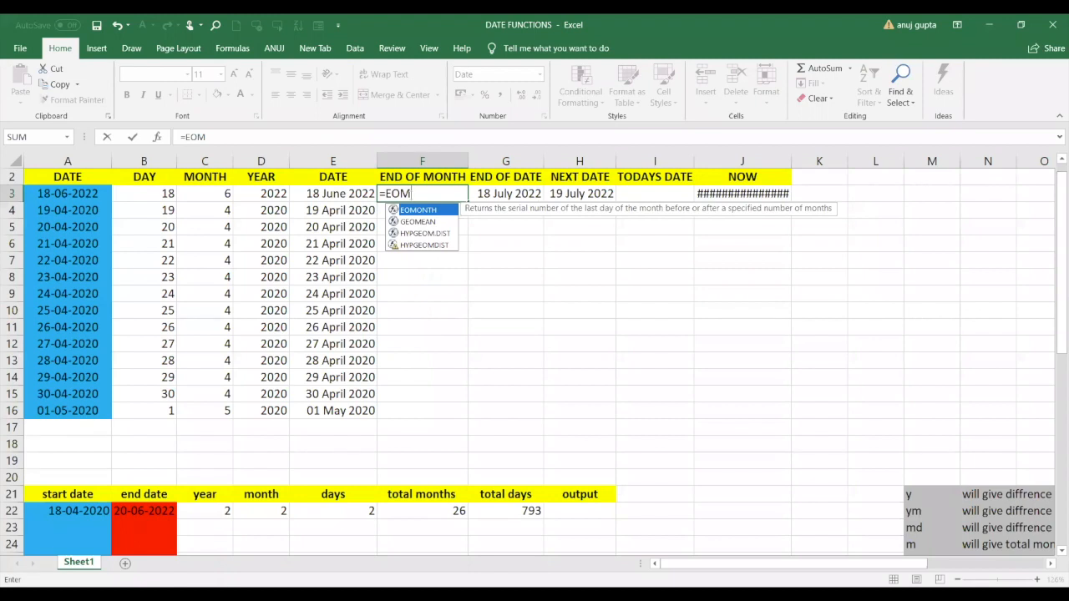
{"action": "key", "text": "Tab"}
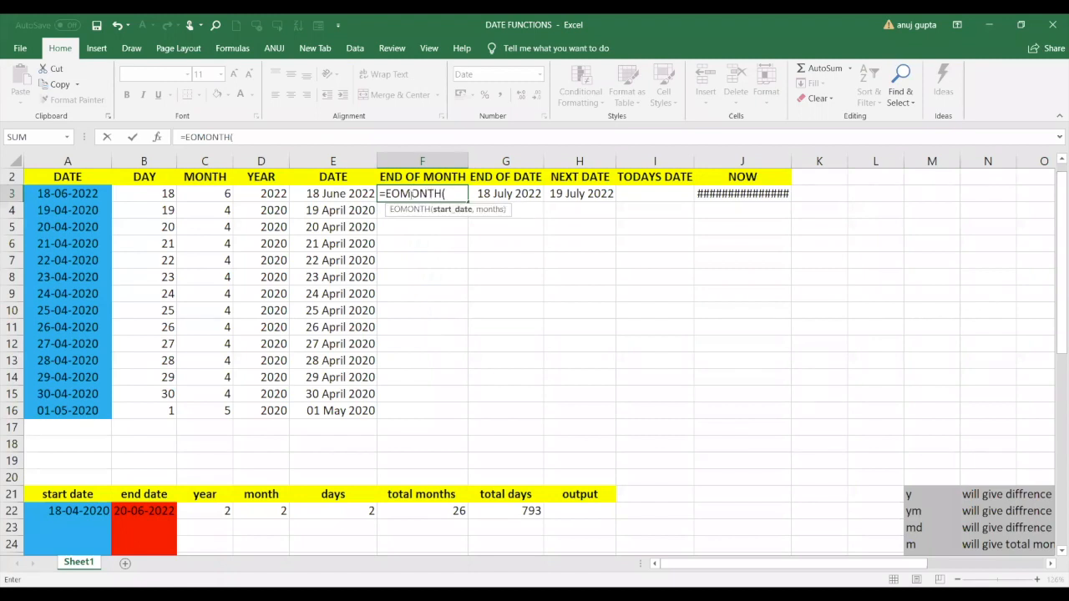
{"action": "left_click", "coordinate": [87, 194]}
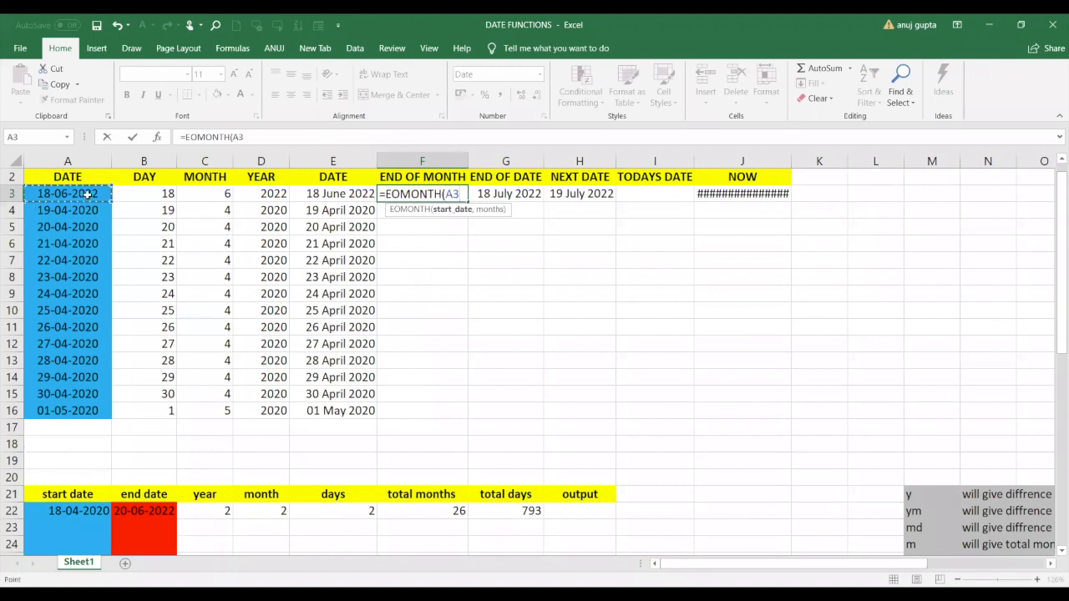
{"action": "type", "text": ","}
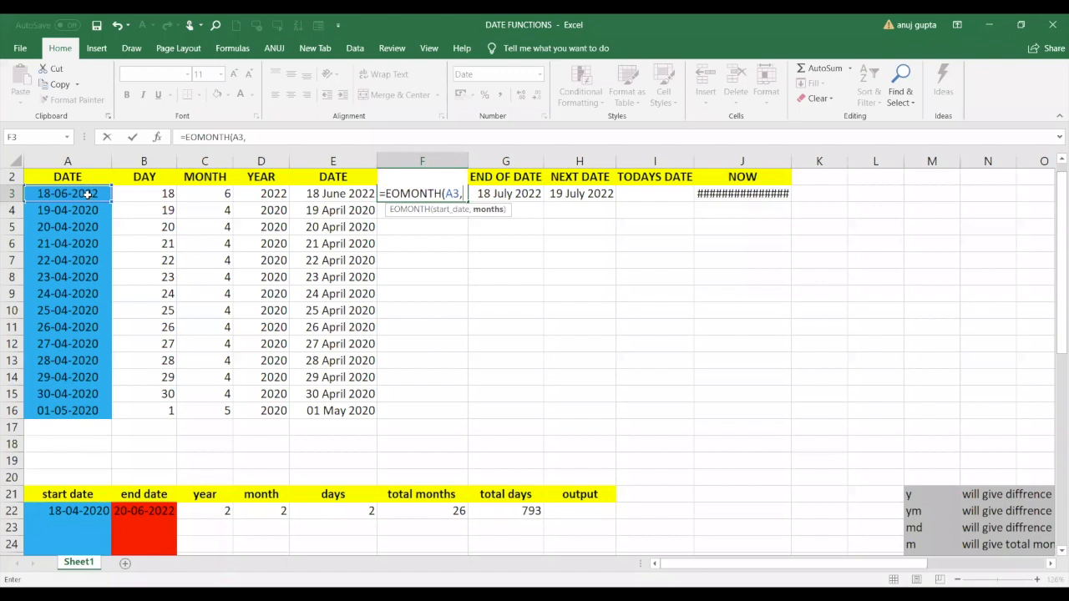
{"action": "type", "text": "1"}
{"action": "key", "text": "BackSpace"}
{"action": "type", "text": "0"}
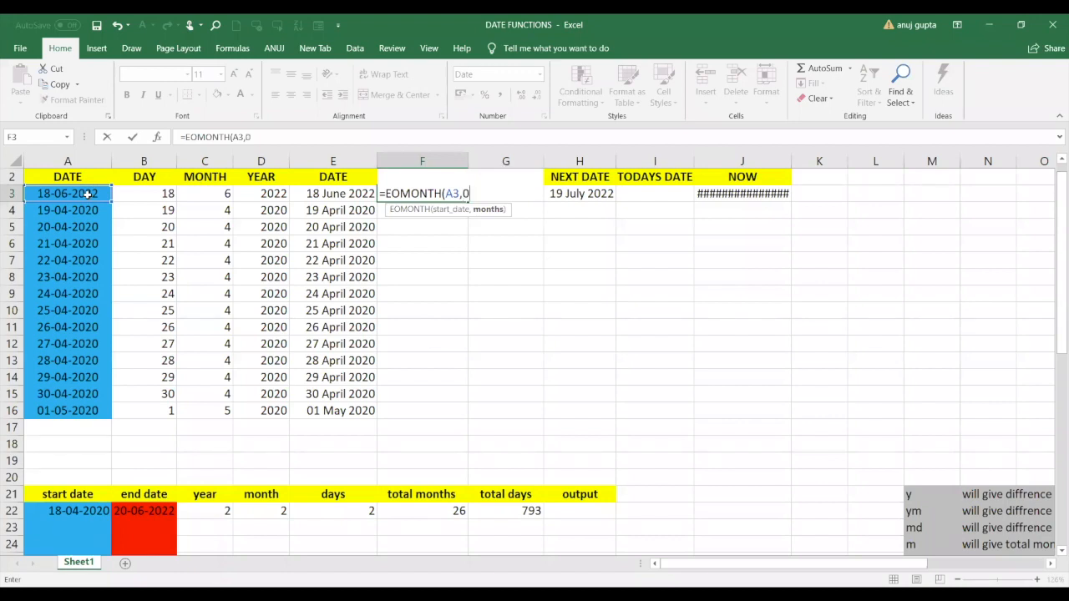
{"action": "type", "text": ")"}
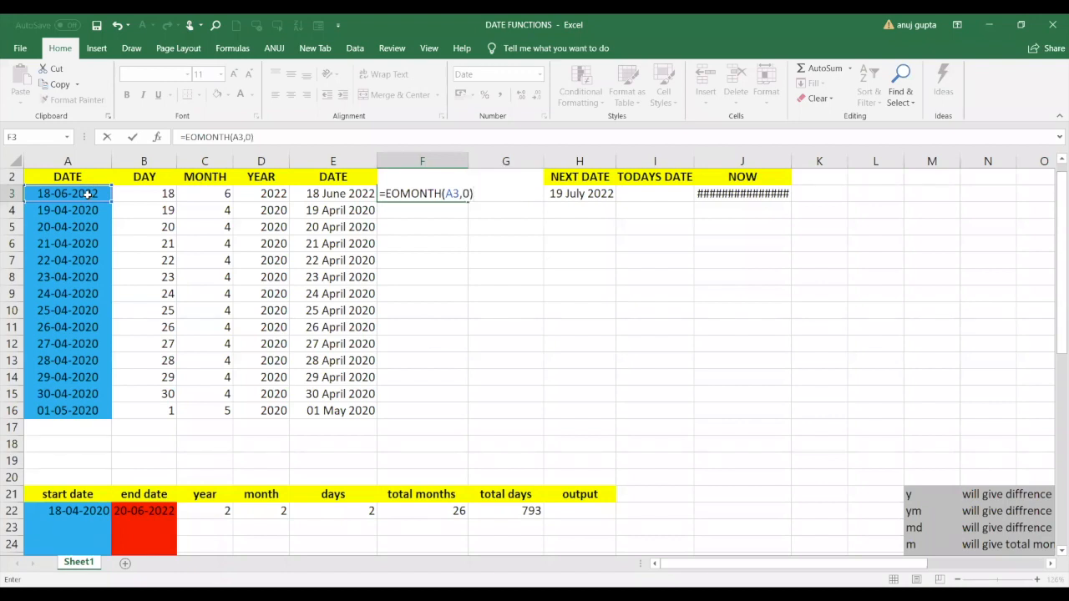
{"action": "key", "text": "Return"}
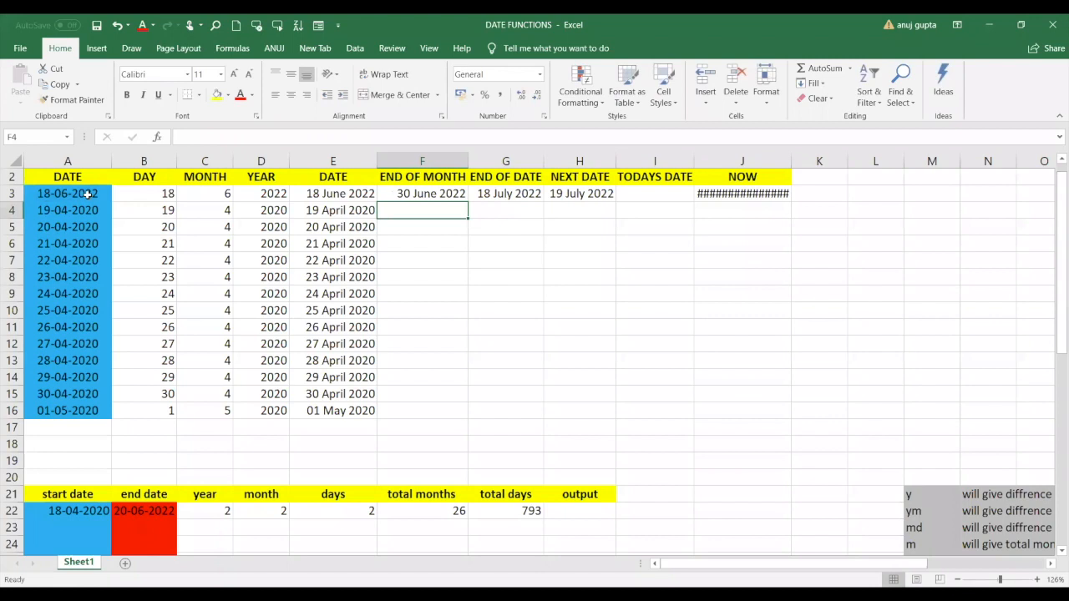
Replace the END OF MONTH formula in F3 with =EOMONTH(A3,1) to get the end of the following month.
{"action": "left_click", "coordinate": [436, 196]}
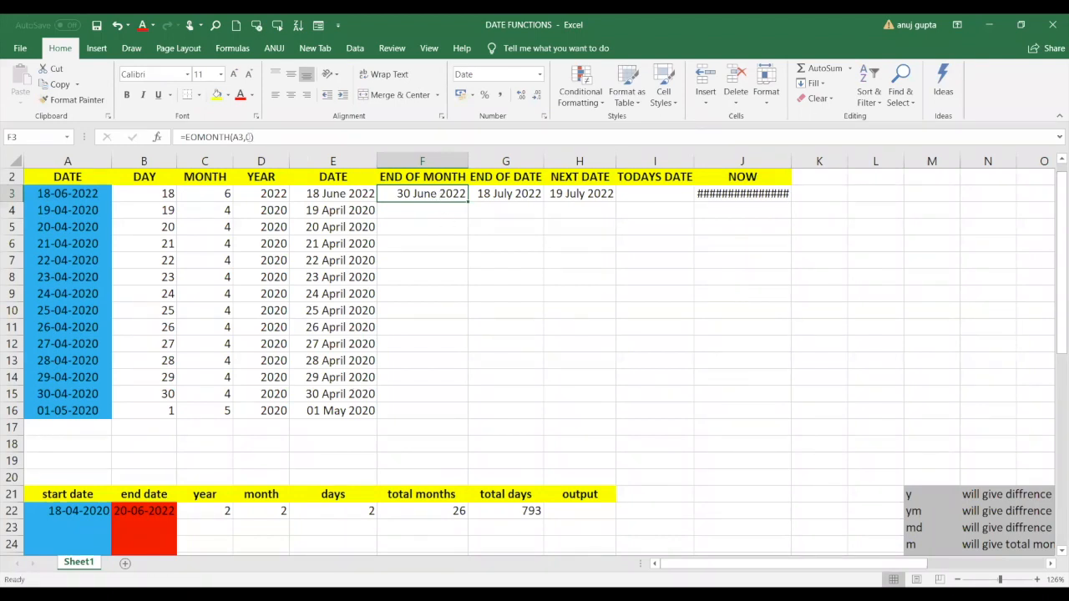
{"action": "double_click", "coordinate": [423, 196]}
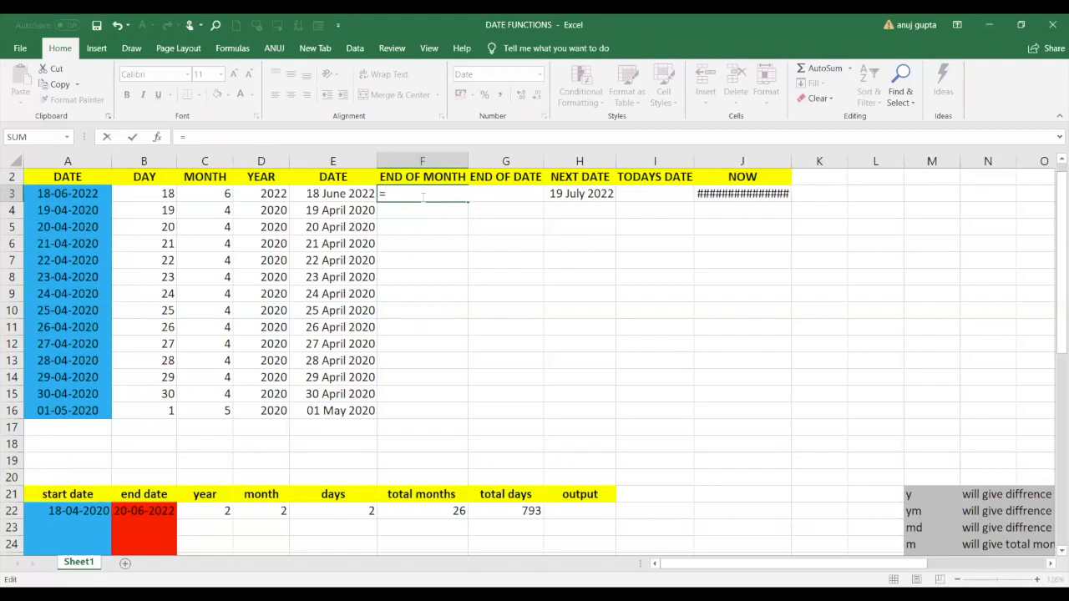
{"action": "type", "text": "E"}
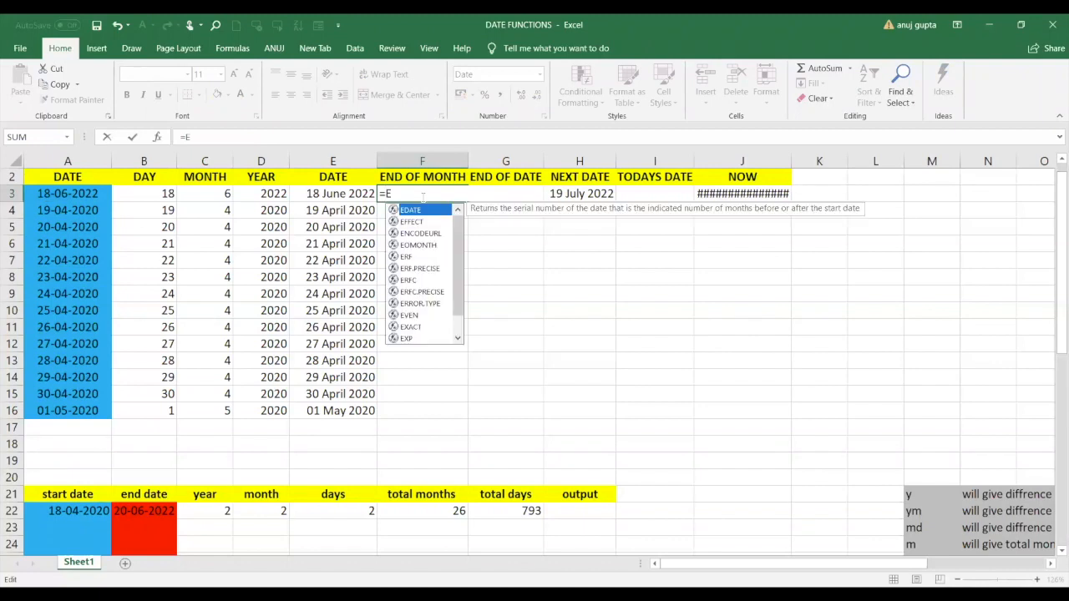
{"action": "type", "text": "O"}
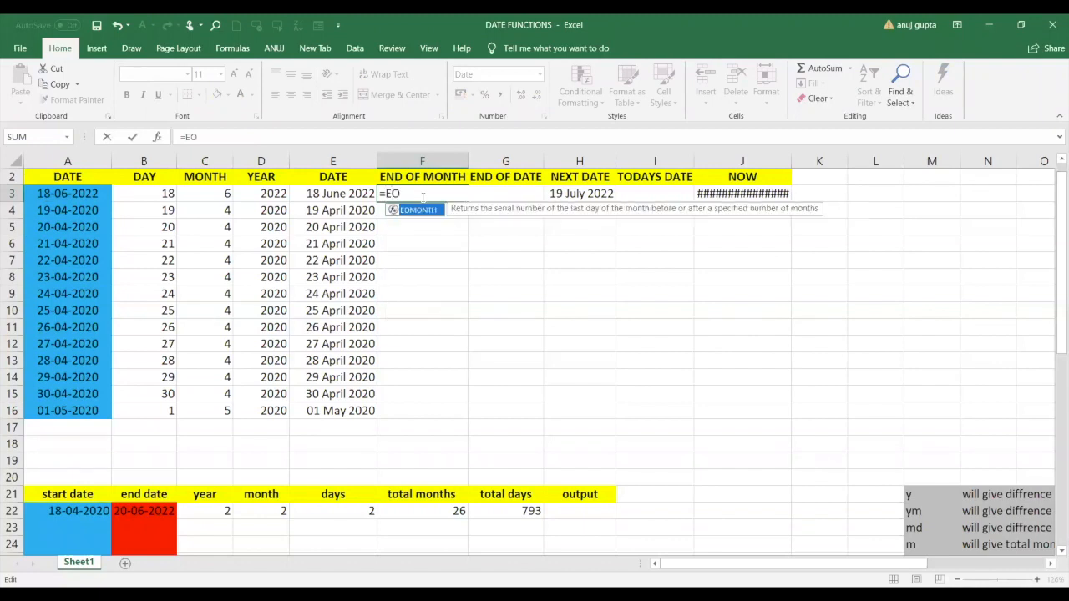
{"action": "key", "text": "Tab"}
{"action": "left_click", "coordinate": [97, 194]}
{"action": "type", "text": ","}
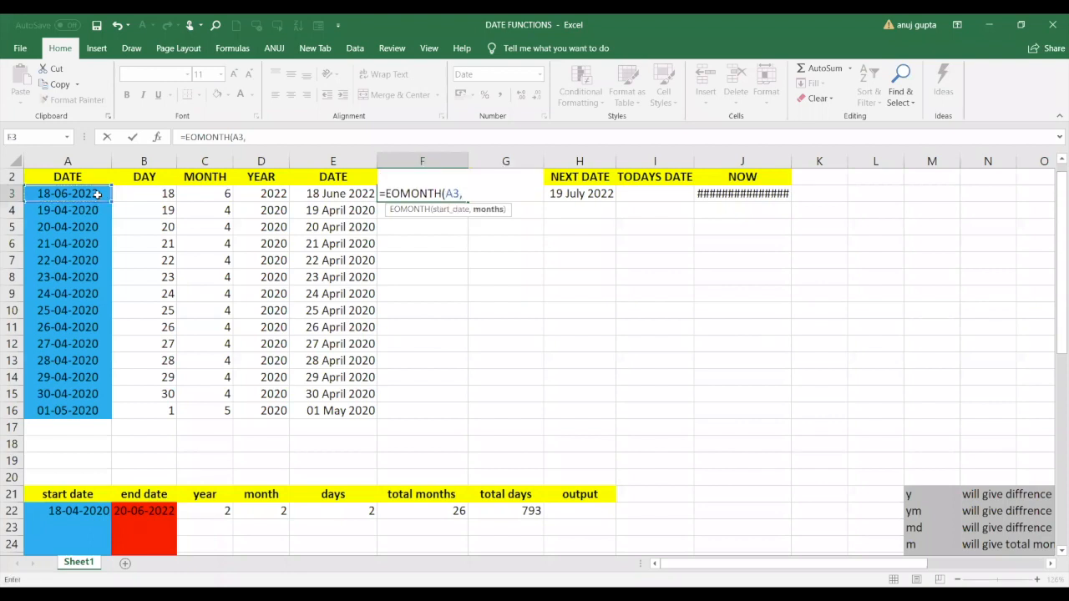
{"action": "type", "text": "1)"}
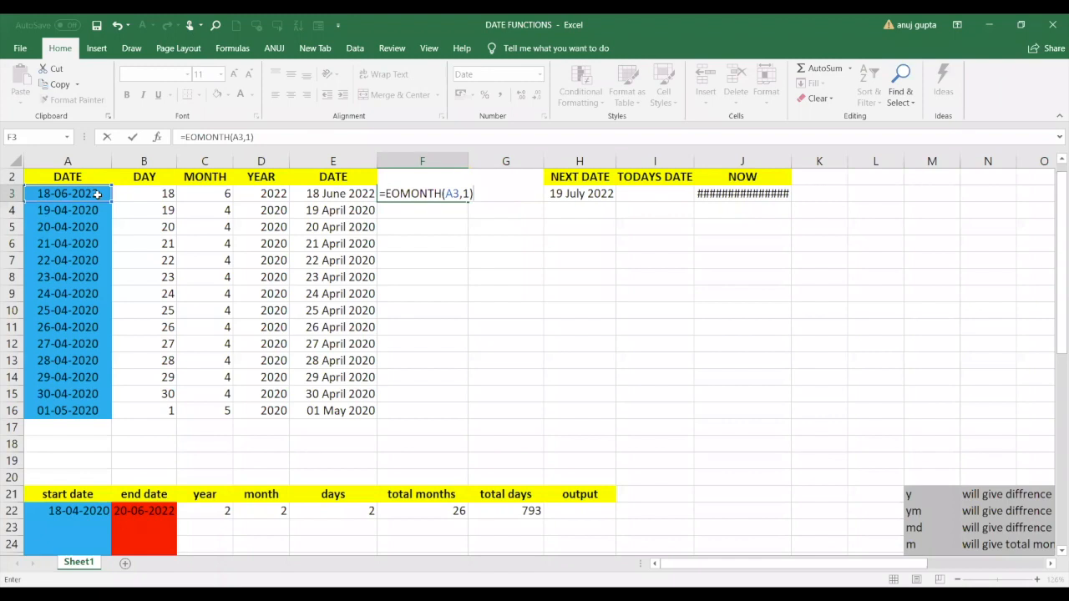
{"action": "key", "text": "Return"}
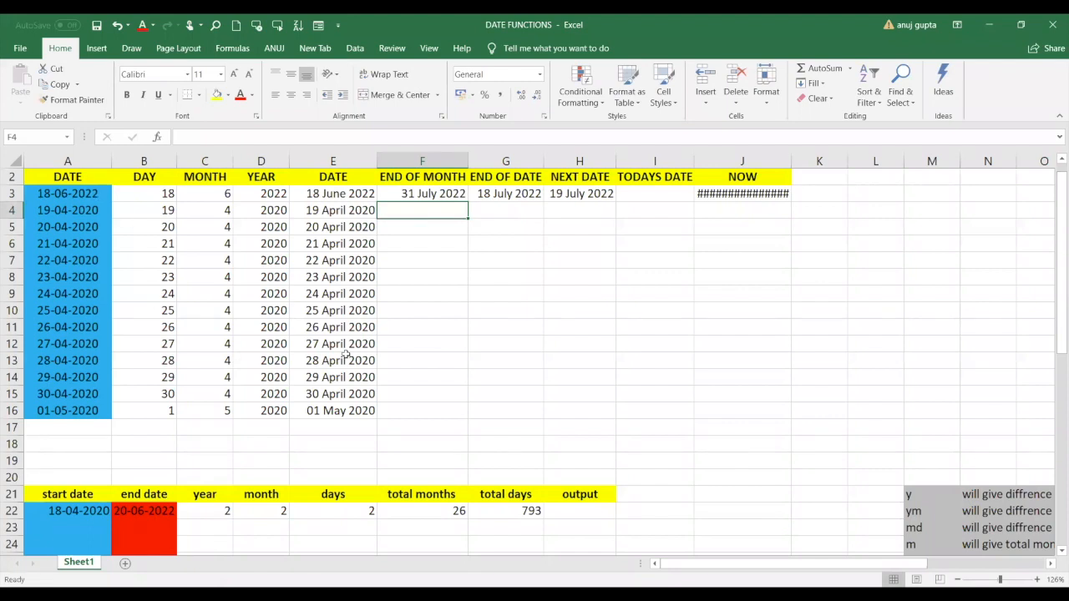
Enter =EOMONTH(A16,4) in cell F16 to get the month end four months after the date in that row.
{"action": "left_click", "coordinate": [412, 408]}
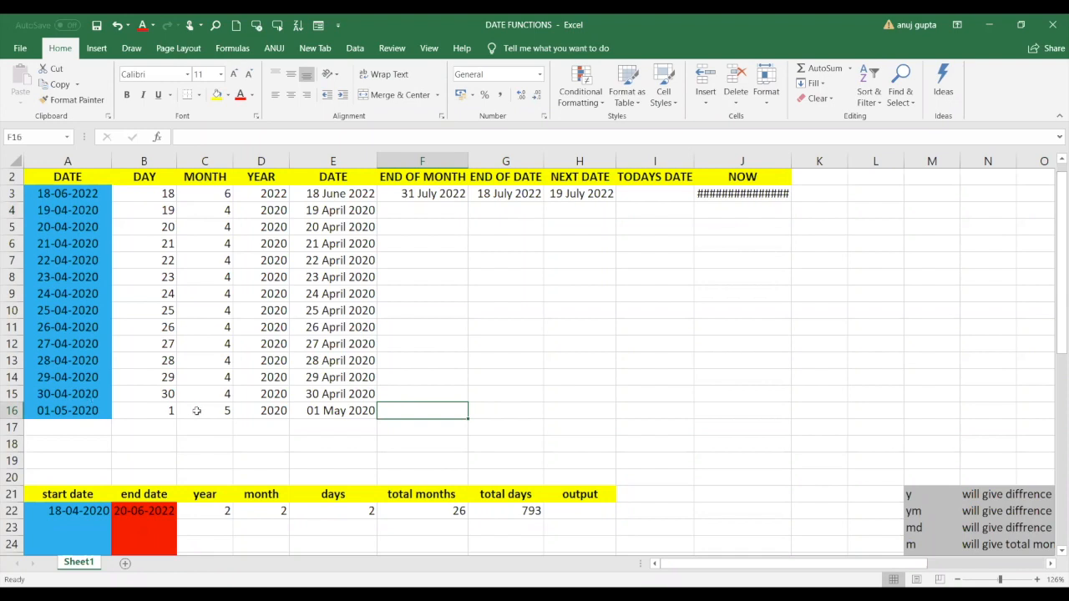
{"action": "type", "text": "="}
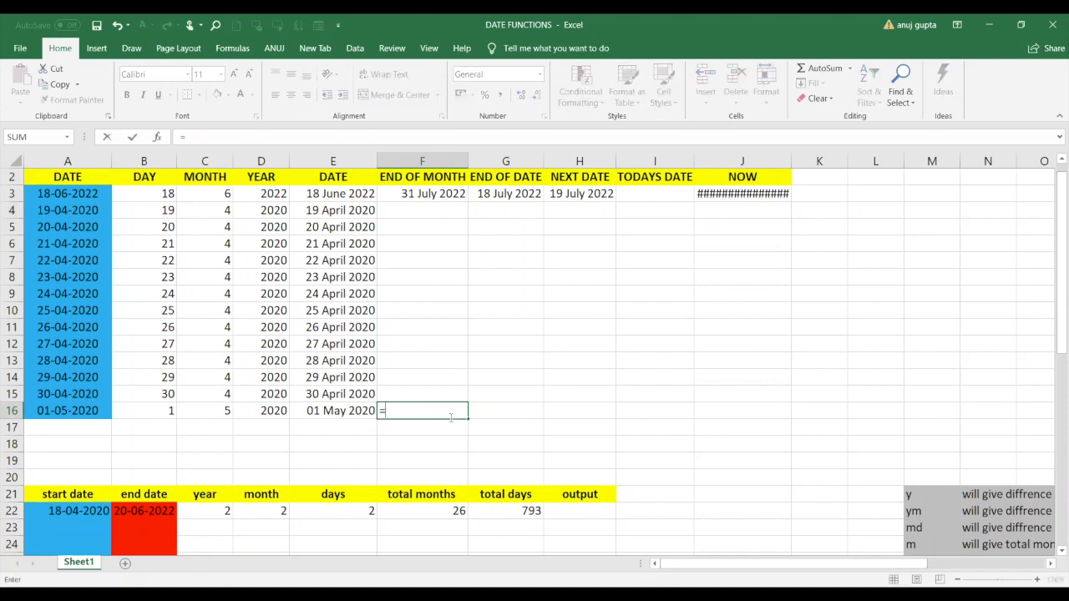
{"action": "type", "text": "EOMONTH("}
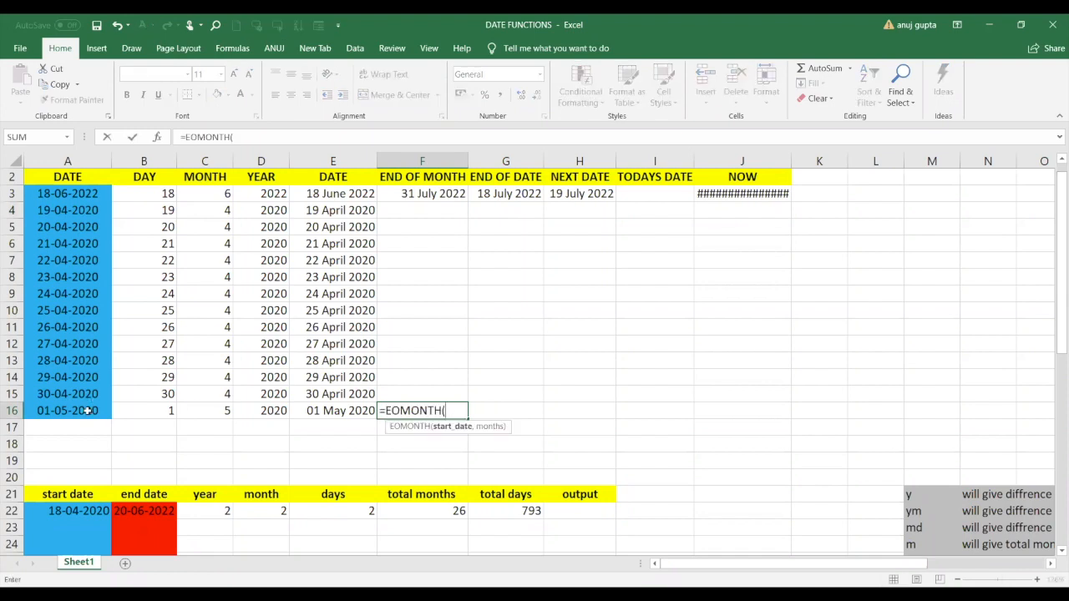
{"action": "left_click", "coordinate": [87, 411]}
{"action": "type", "text": ","}
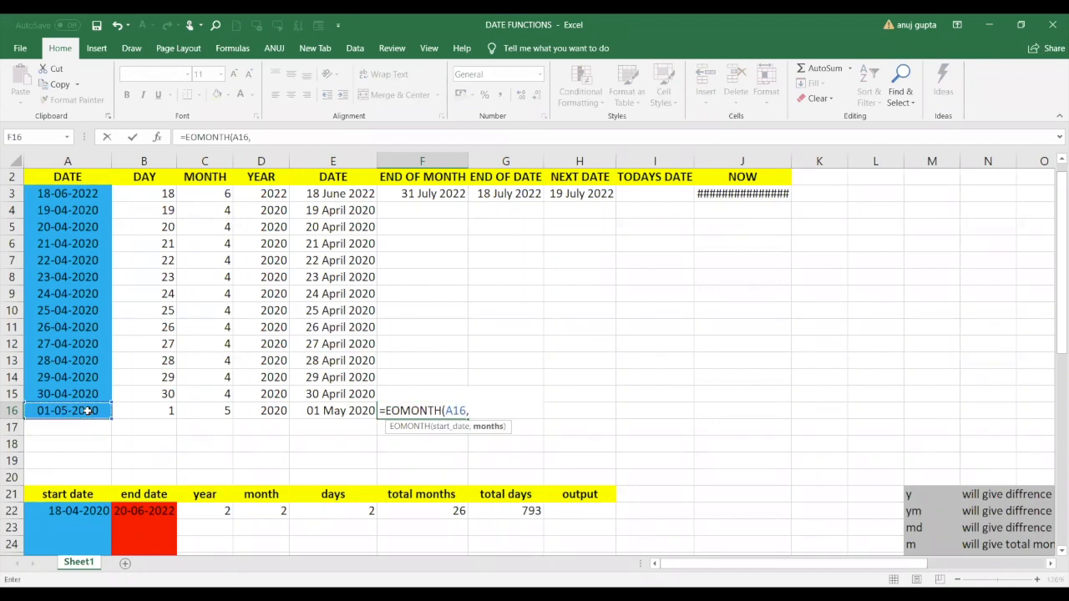
{"action": "type", "text": "4)"}
{"action": "key", "text": "Return"}
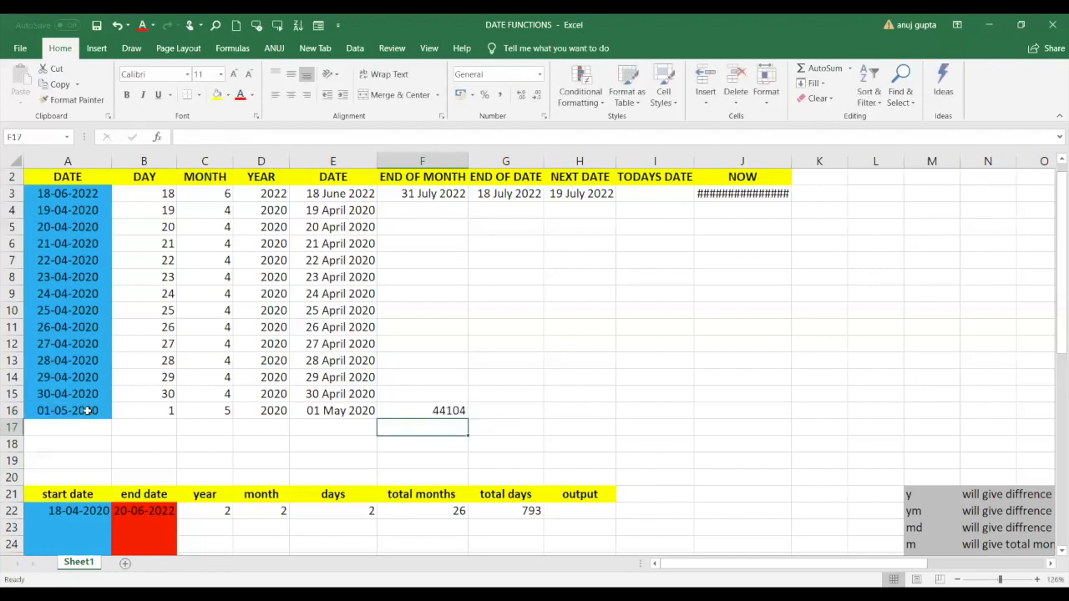
Format cell F16 as a Date with the *14 March 2012 type.
{"action": "left_click", "coordinate": [447, 410]}
{"action": "key", "text": "ctrl+1"}
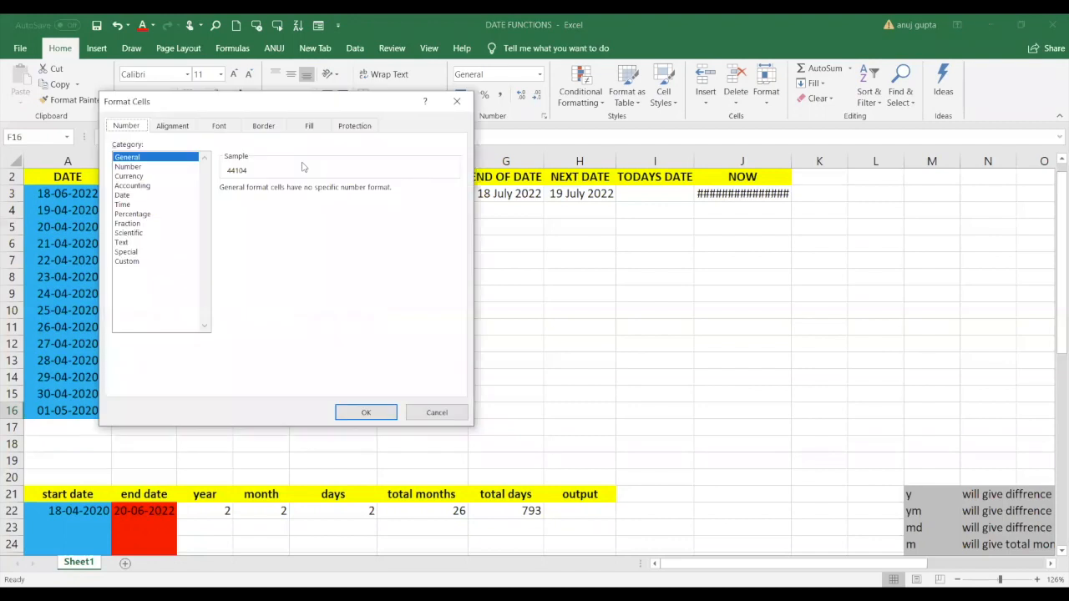
{"action": "left_click", "coordinate": [138, 197]}
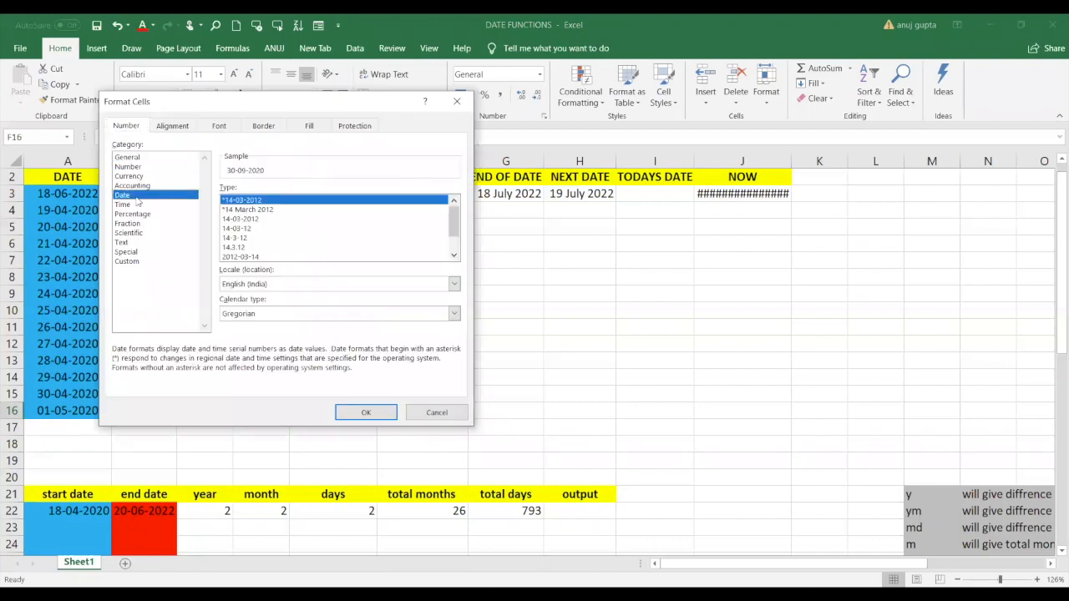
{"action": "left_click", "coordinate": [248, 209]}
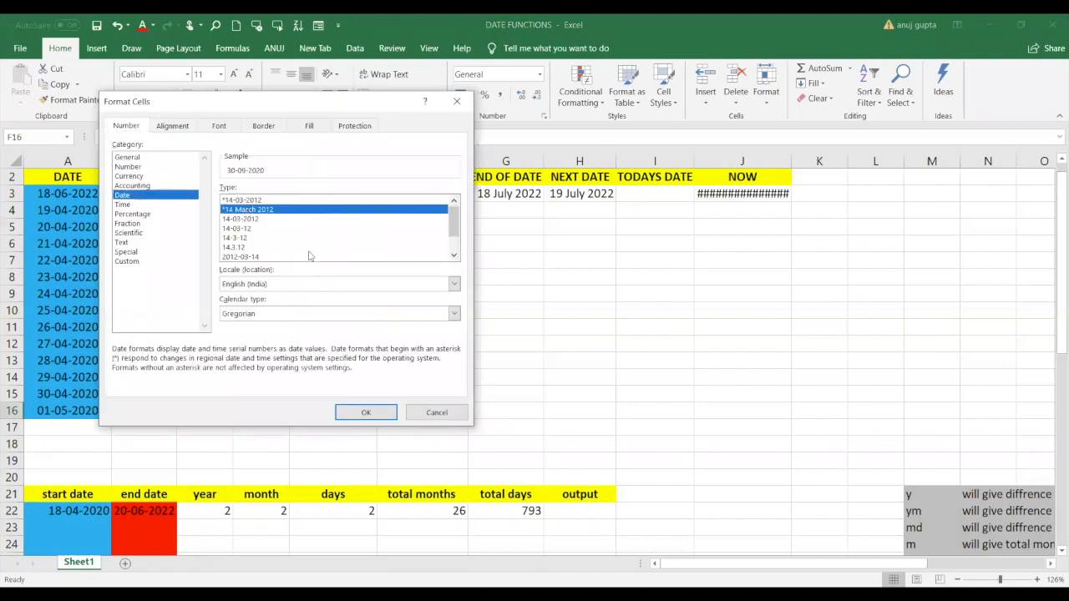
{"action": "left_click", "coordinate": [373, 412]}
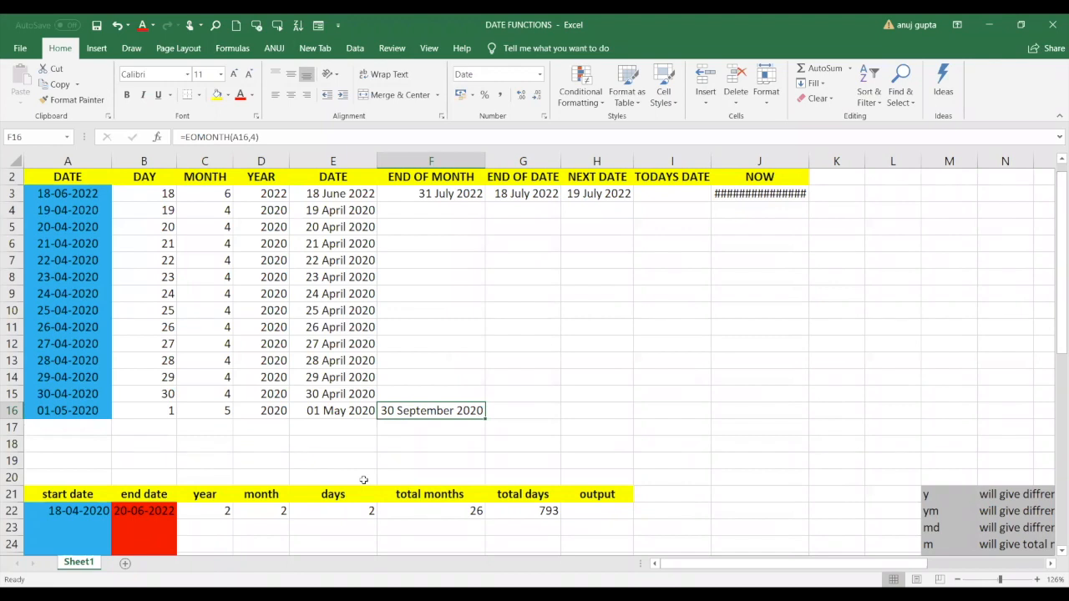
Enter =EOMONTH(A4,0) in cell F4 to get the last day of that date's month.
{"action": "left_click", "coordinate": [433, 223]}
{"action": "left_click", "coordinate": [429, 211]}
{"action": "type", "text": "="}
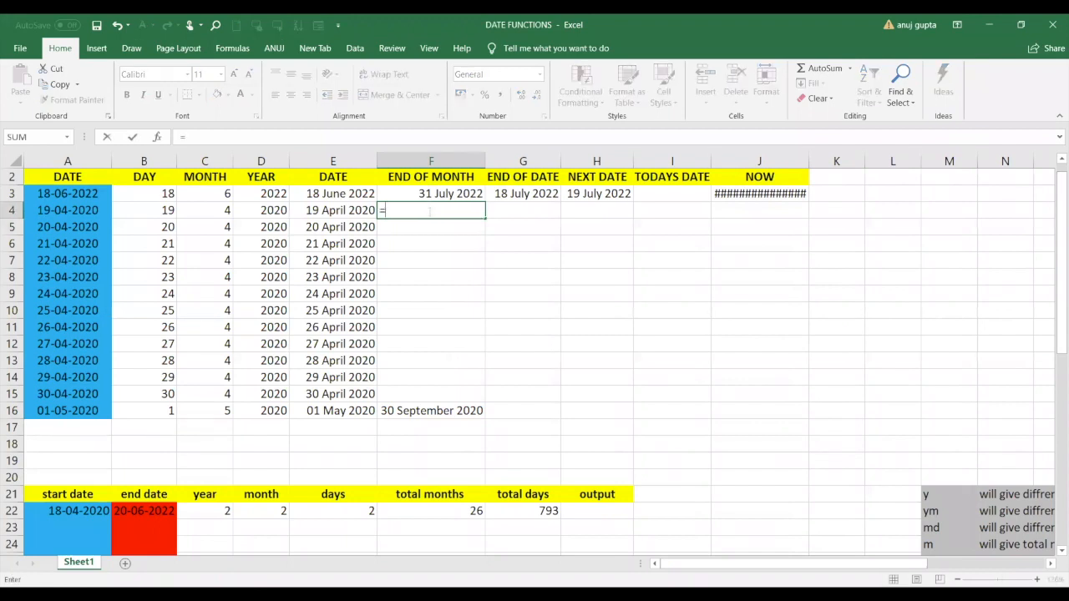
{"action": "type", "text": "EOMONTH("}
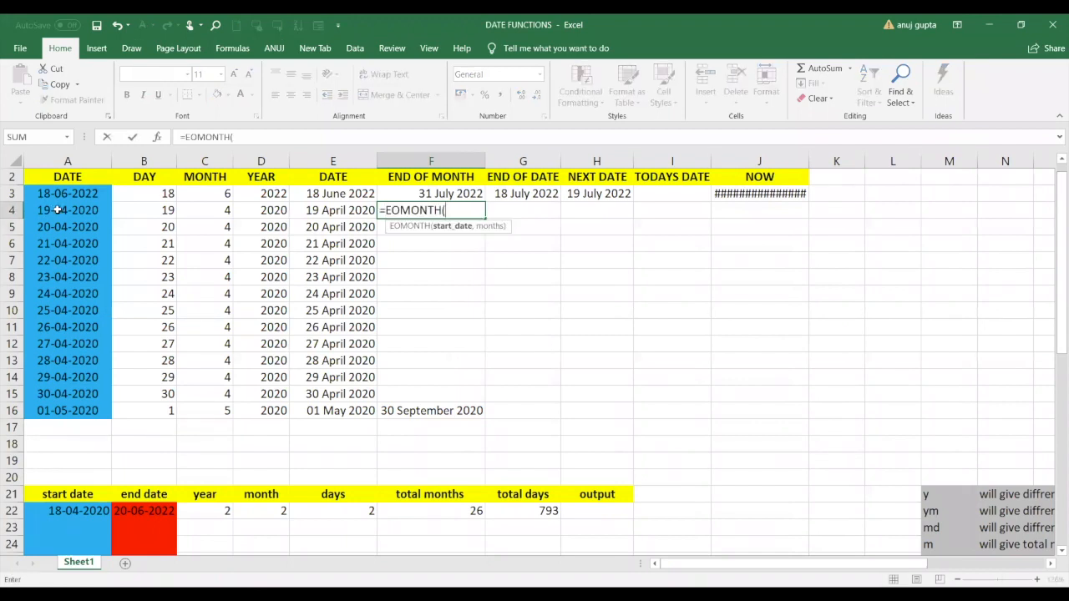
{"action": "left_click", "coordinate": [58, 210]}
{"action": "type", "text": ",0"}
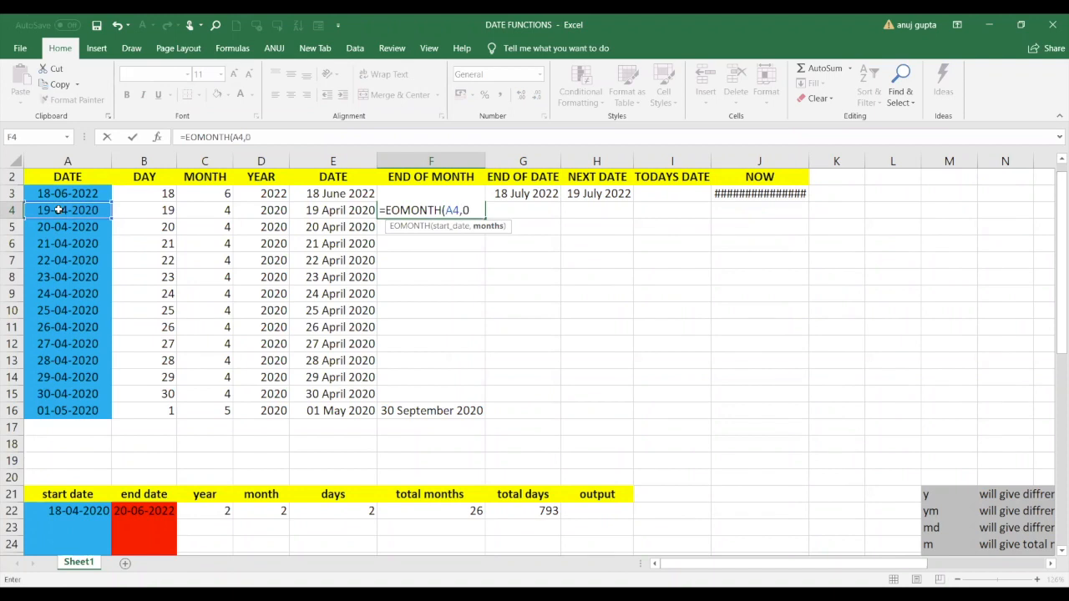
{"action": "type", "text": ")"}
{"action": "key", "text": "Return"}
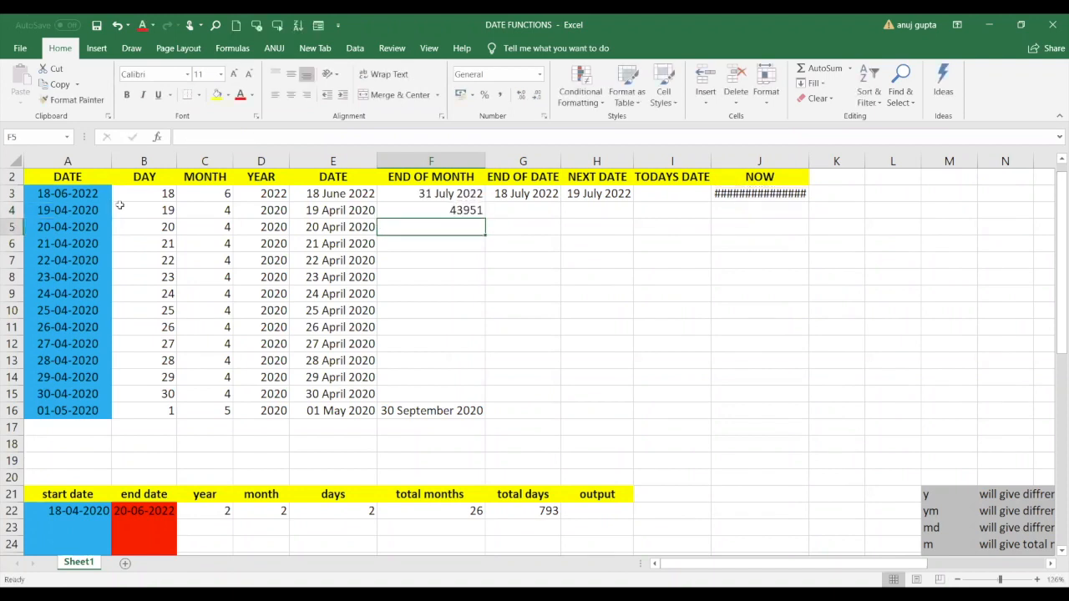
Format cell F4 as a Date with the *14 March 2012 type.
{"action": "left_click", "coordinate": [419, 206]}
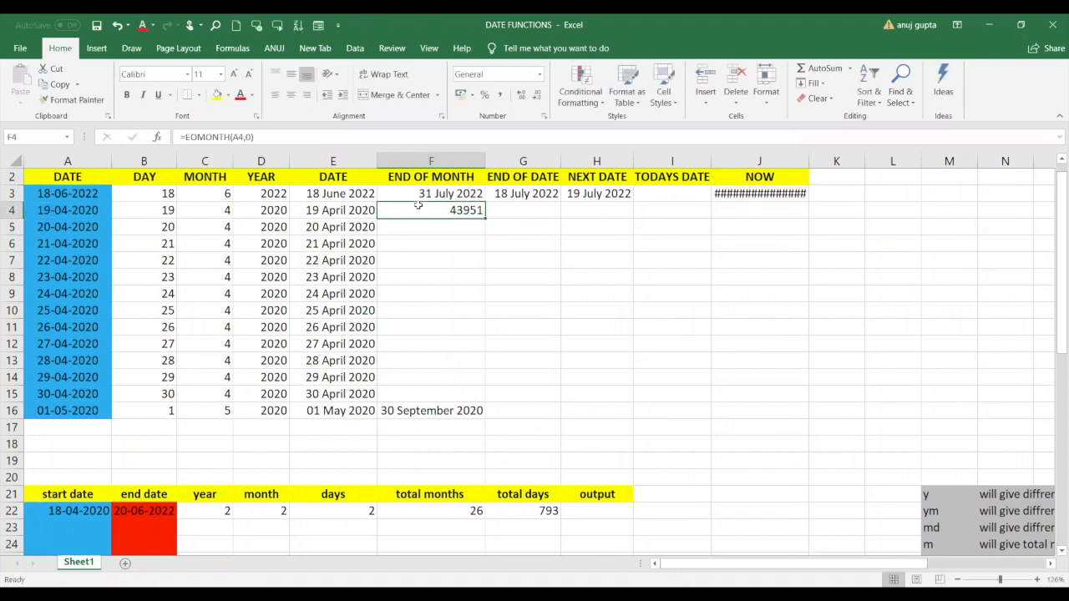
{"action": "key", "text": "ctrl+1"}
{"action": "left_click", "coordinate": [142, 196]}
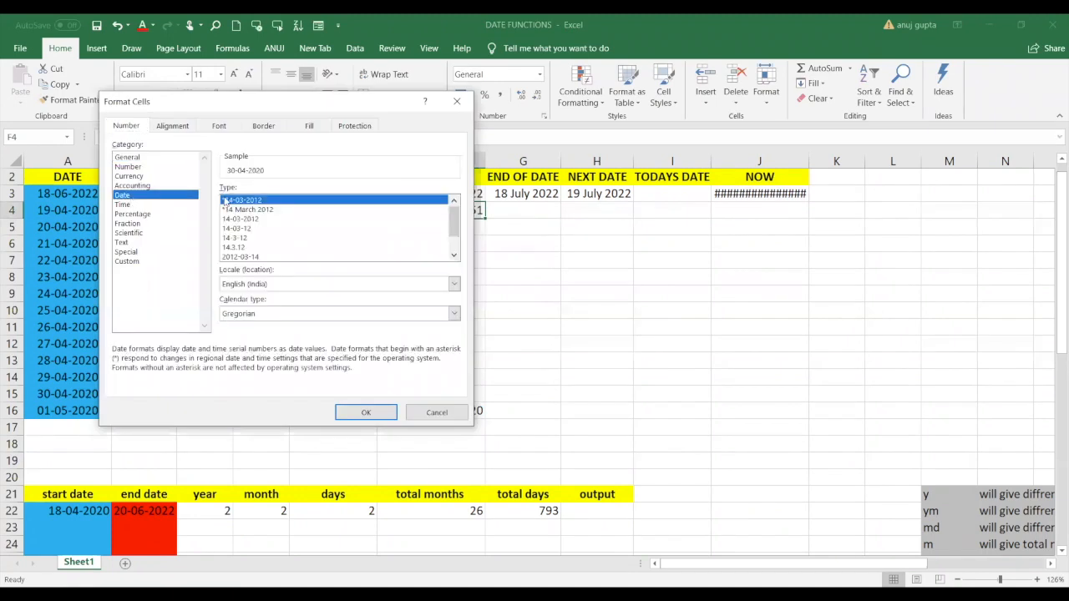
{"action": "left_click", "coordinate": [259, 211]}
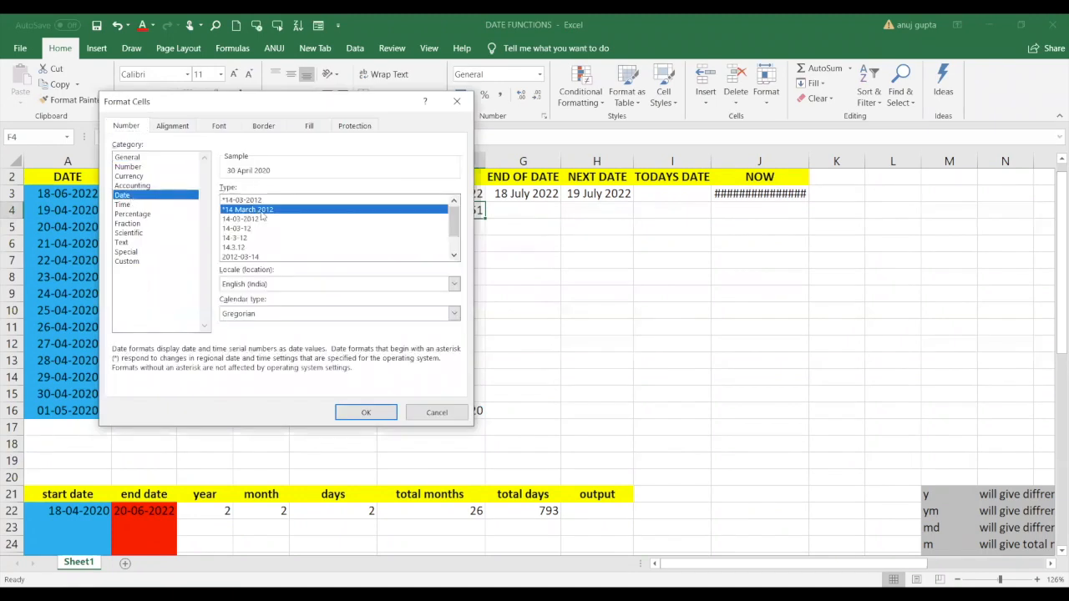
{"action": "left_click", "coordinate": [366, 412]}
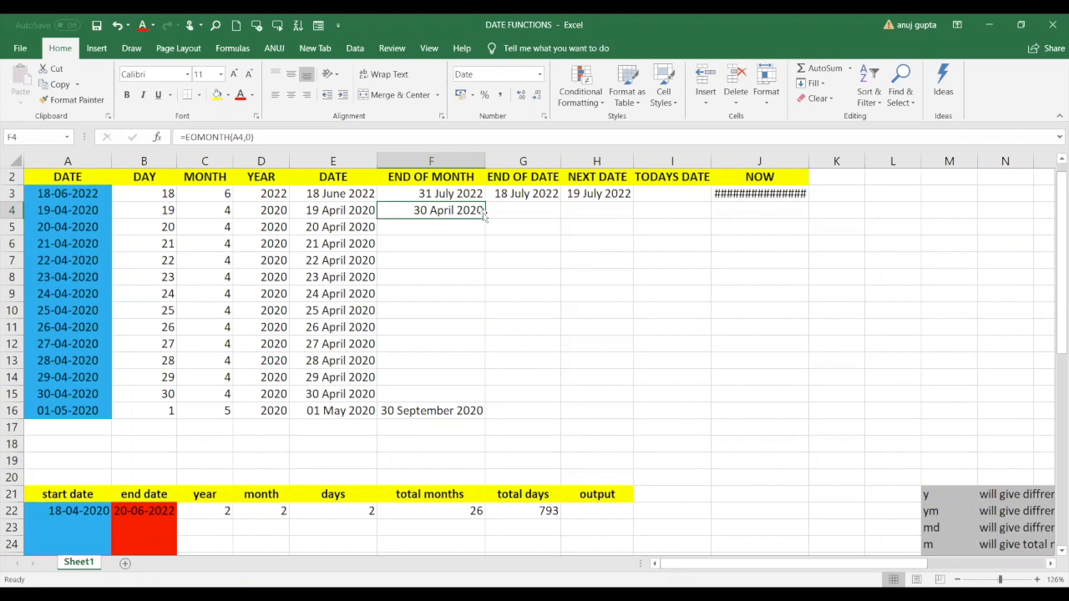
Replace the contents of cell G3 under END OF DATE with the formula =EDATE(A3,0).
{"action": "key", "text": "Right"}
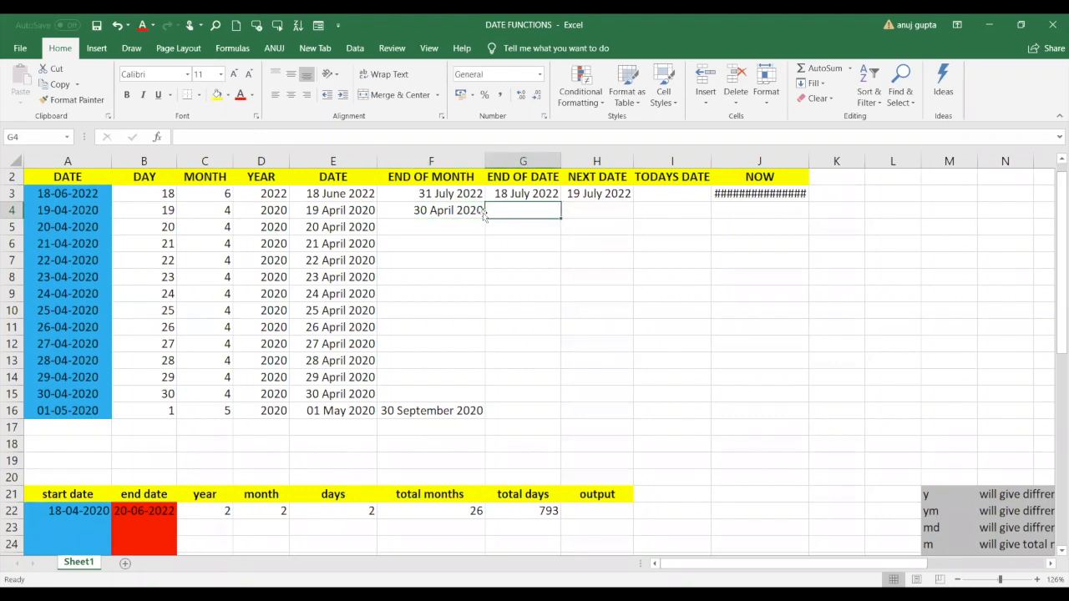
{"action": "left_click", "coordinate": [525, 194]}
{"action": "key", "text": "Delete"}
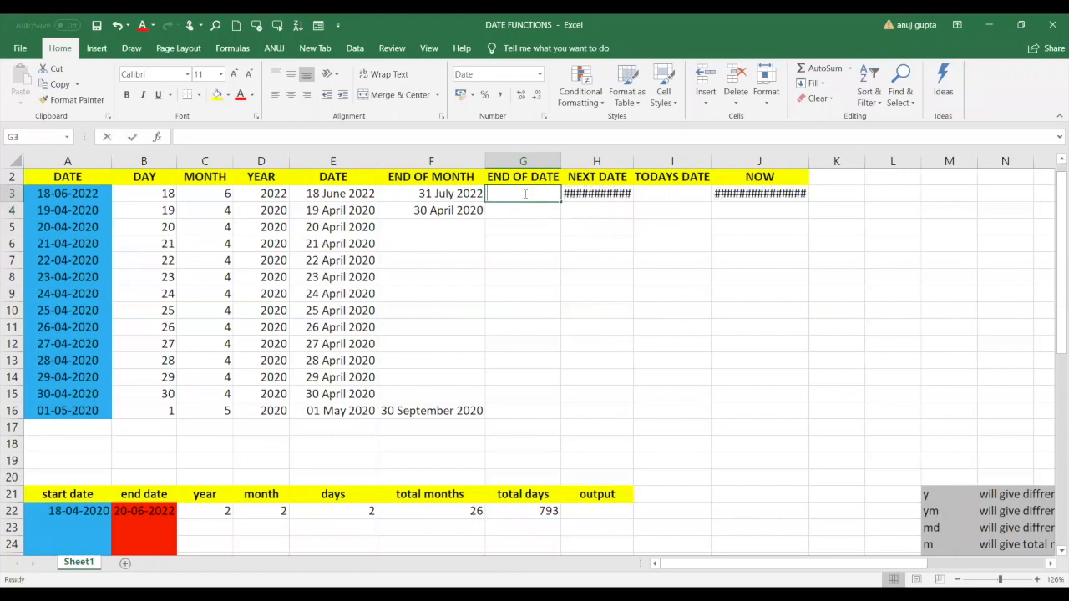
{"action": "type", "text": "=EOD"}
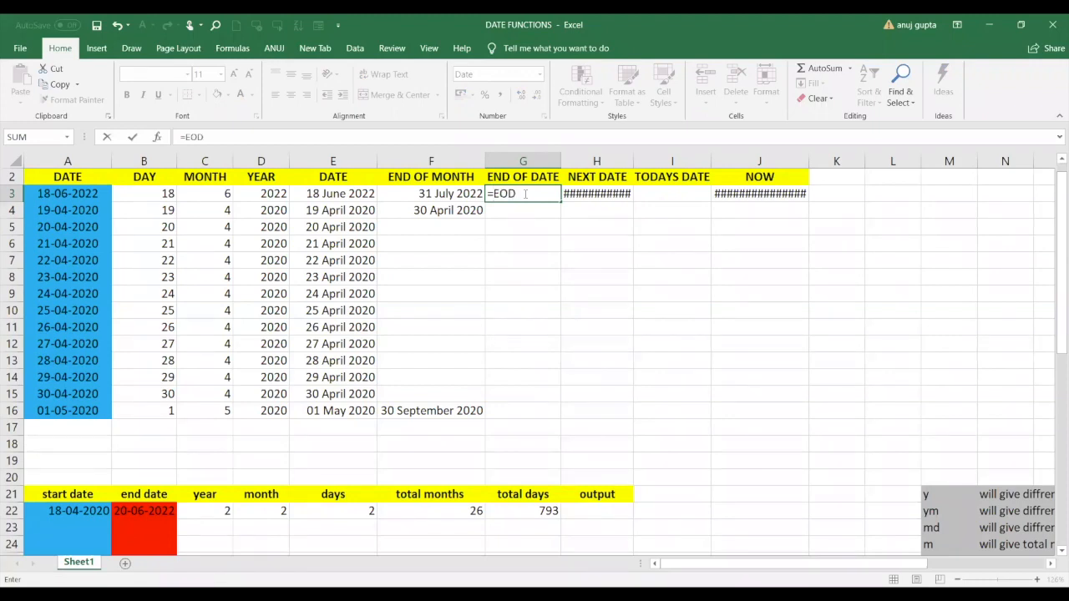
{"action": "key", "text": "BackSpace"}
{"action": "key", "text": "BackSpace"}
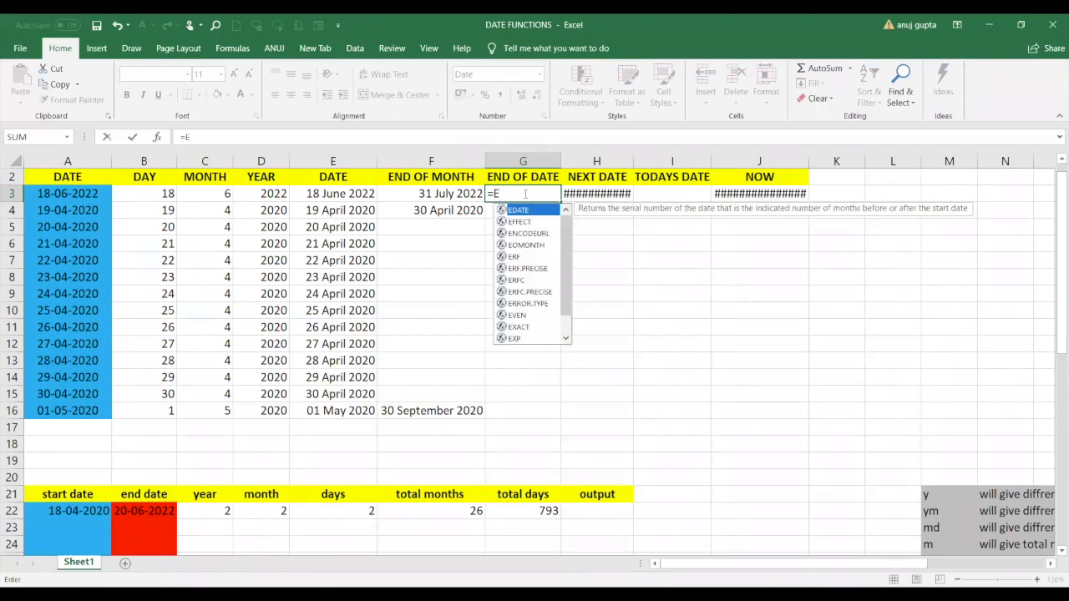
{"action": "key", "text": "Tab"}
{"action": "left_click", "coordinate": [57, 194]}
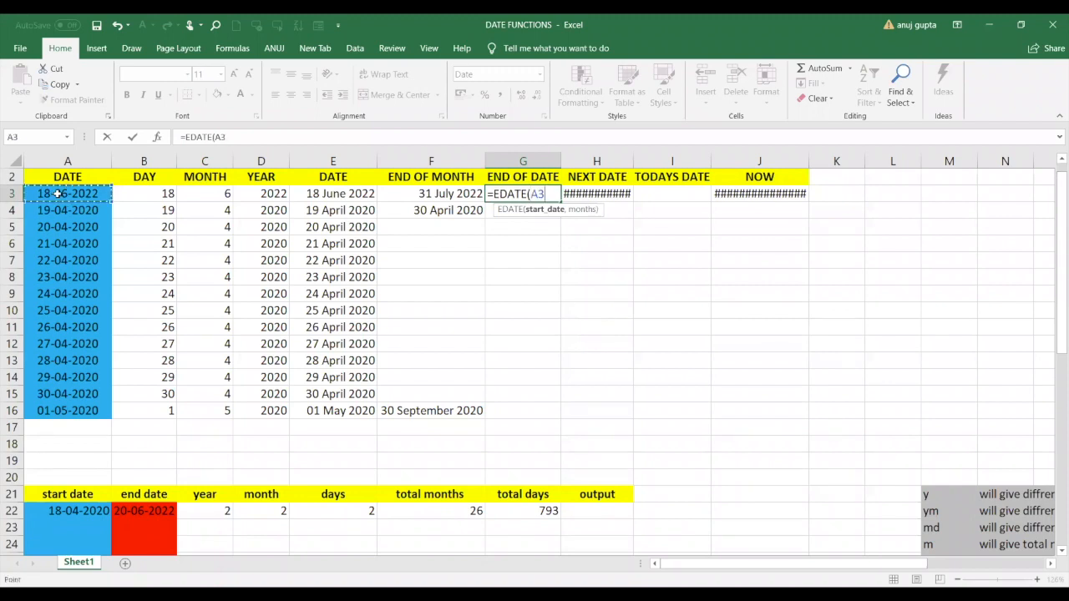
{"action": "type", "text": ","}
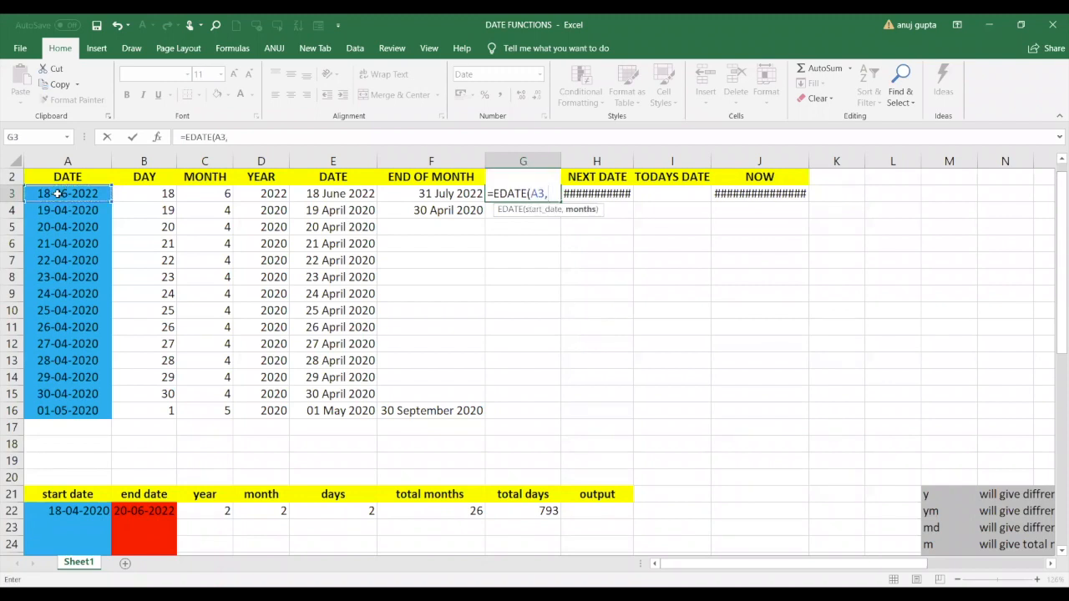
{"action": "type", "text": "0"}
{"action": "type", "text": ")"}
{"action": "key", "text": "Return"}
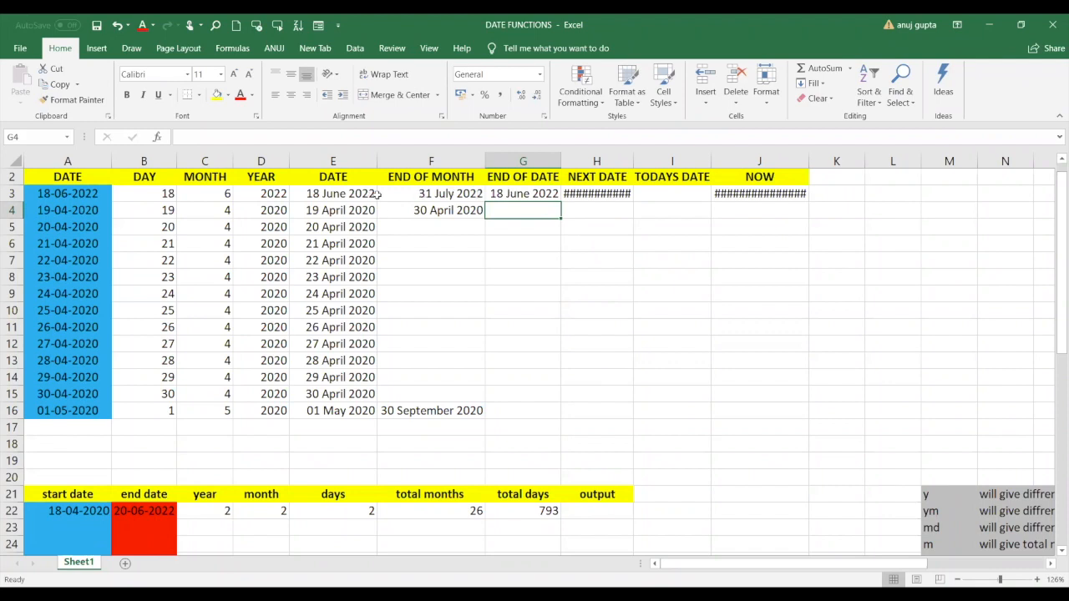
Change the months argument of the EDATE formula in cell G3 to 1.
{"action": "left_click", "coordinate": [524, 193]}
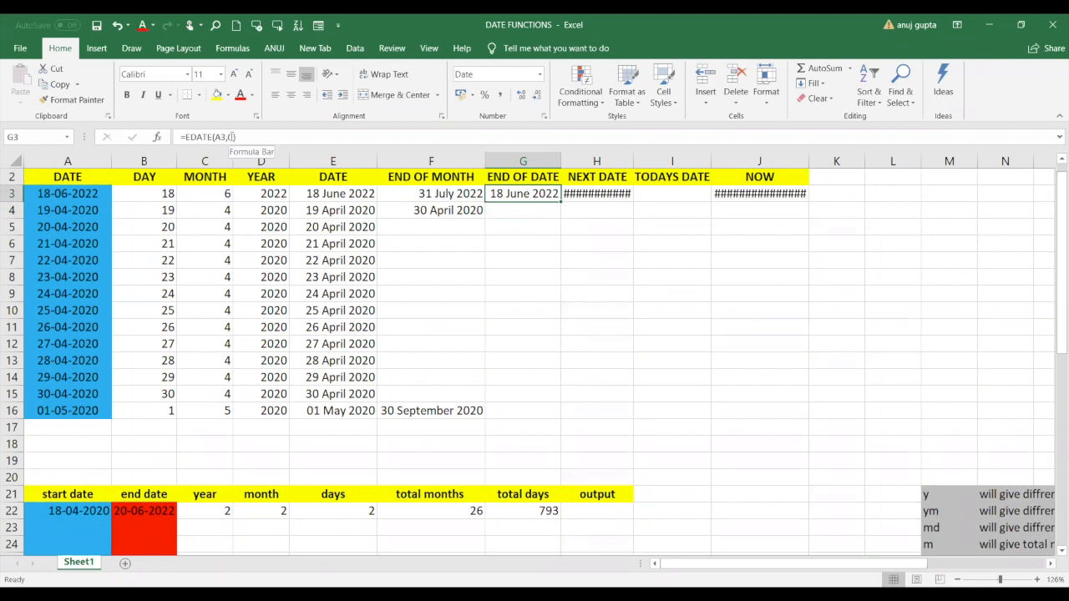
{"action": "double_click", "coordinate": [233, 136]}
{"action": "type", "text": "1"}
{"action": "key", "text": "Return"}
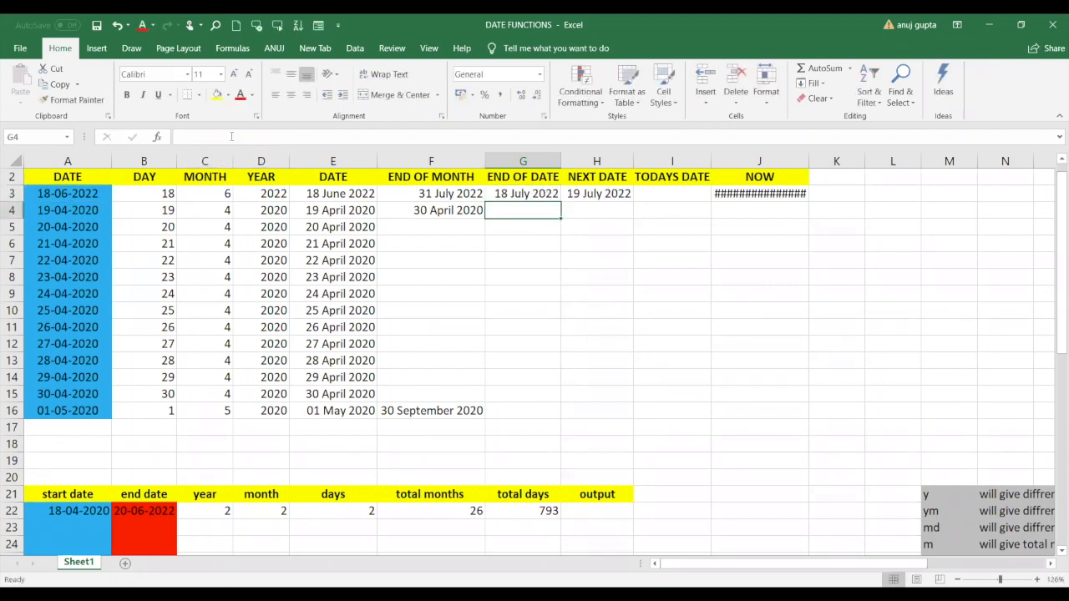
Set the months argument of the EDATE formula in cell G3 to 2.
{"action": "left_click", "coordinate": [532, 195]}
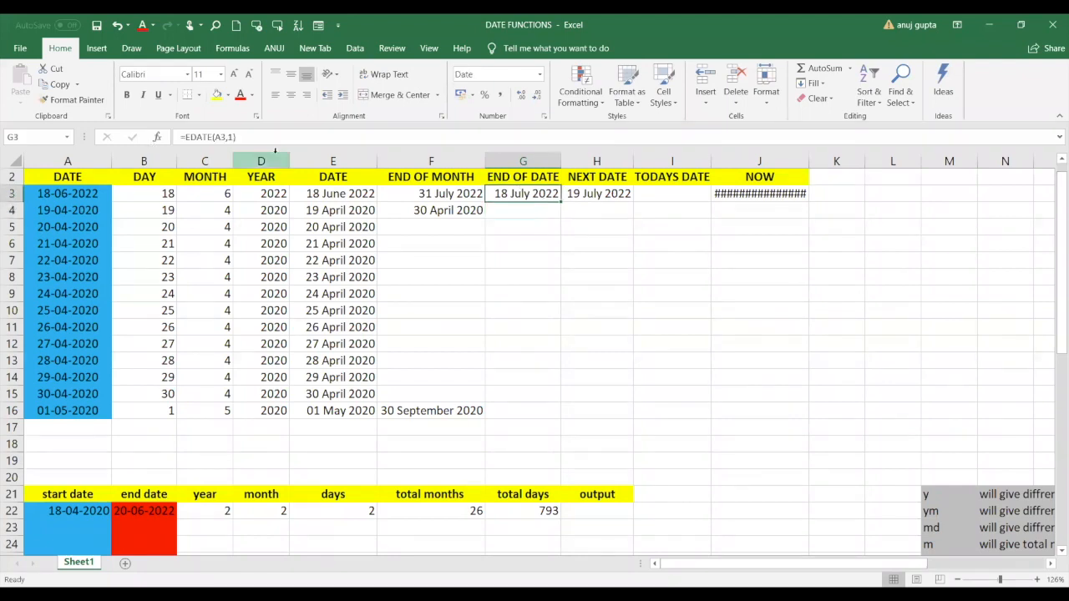
{"action": "left_click", "coordinate": [235, 136]}
{"action": "key", "text": "BackSpace"}
{"action": "type", "text": "2"}
{"action": "key", "text": "Return"}
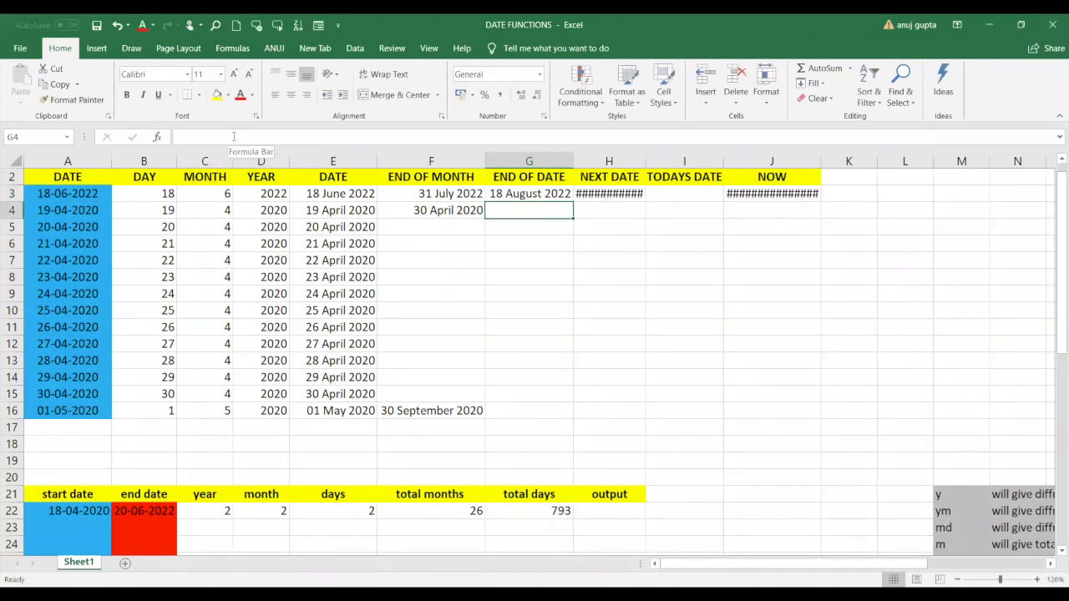
Enter =EDATE(A4,5) in cell G4 to get the same day five months after that row's date.
{"action": "left_click", "coordinate": [430, 211]}
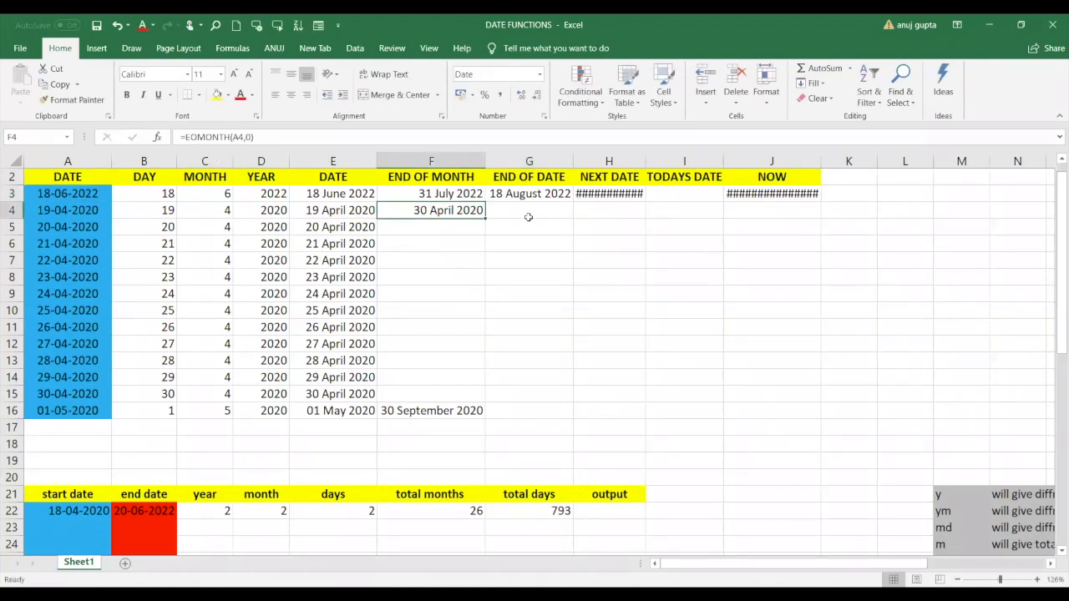
{"action": "left_click", "coordinate": [528, 217]}
{"action": "type", "text": "="}
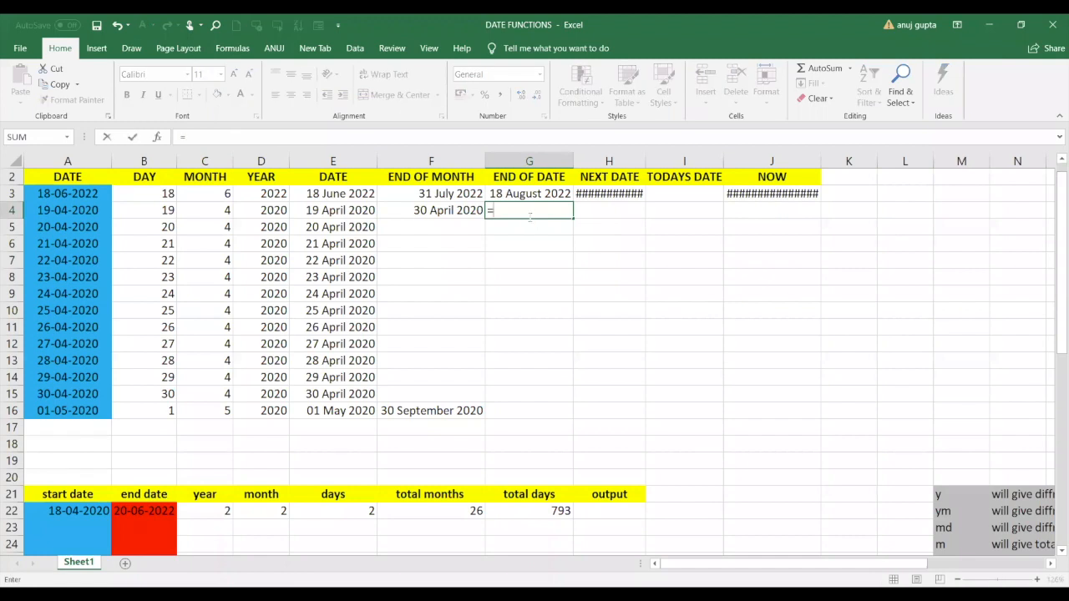
{"action": "type", "text": "EDATE("}
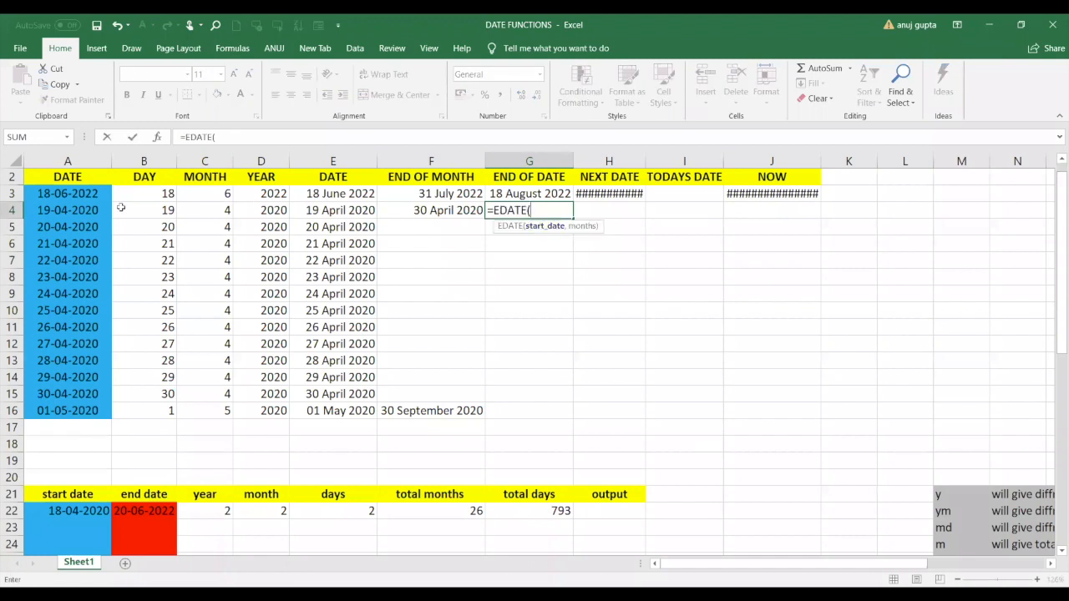
{"action": "left_click", "coordinate": [85, 212]}
{"action": "type", "text": ","}
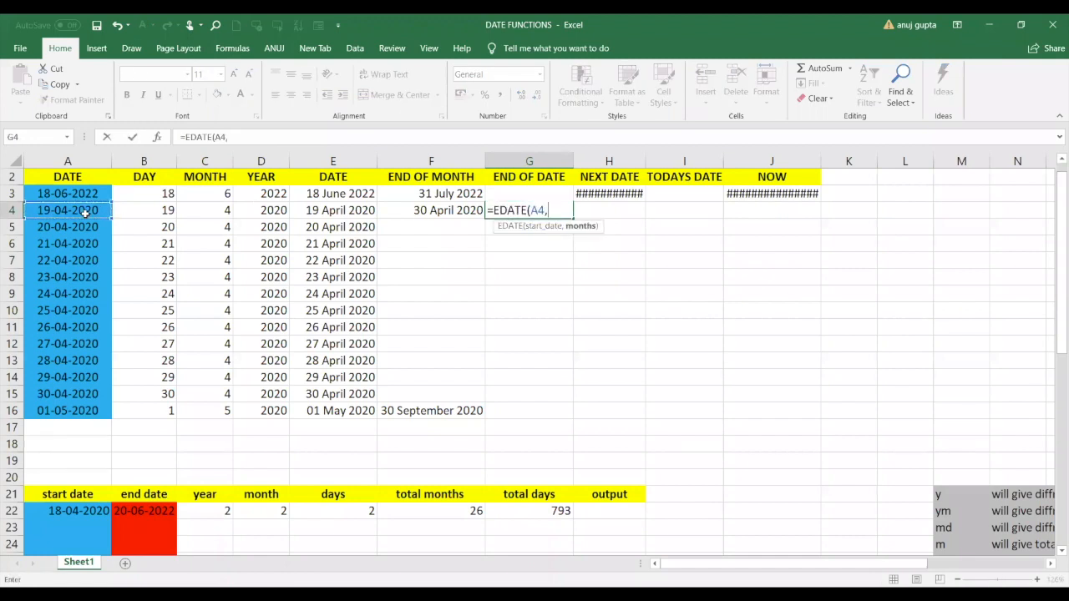
{"action": "type", "text": "5)"}
{"action": "key", "text": "Return"}
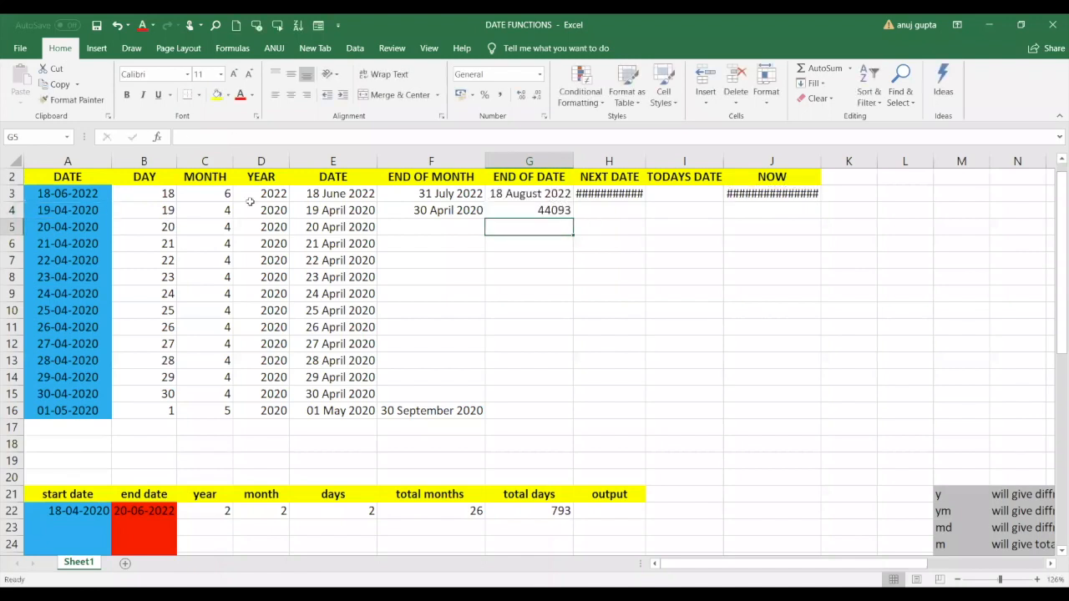
Format cell G4 as a Date with the *14 March 2012 type.
{"action": "left_click", "coordinate": [521, 210]}
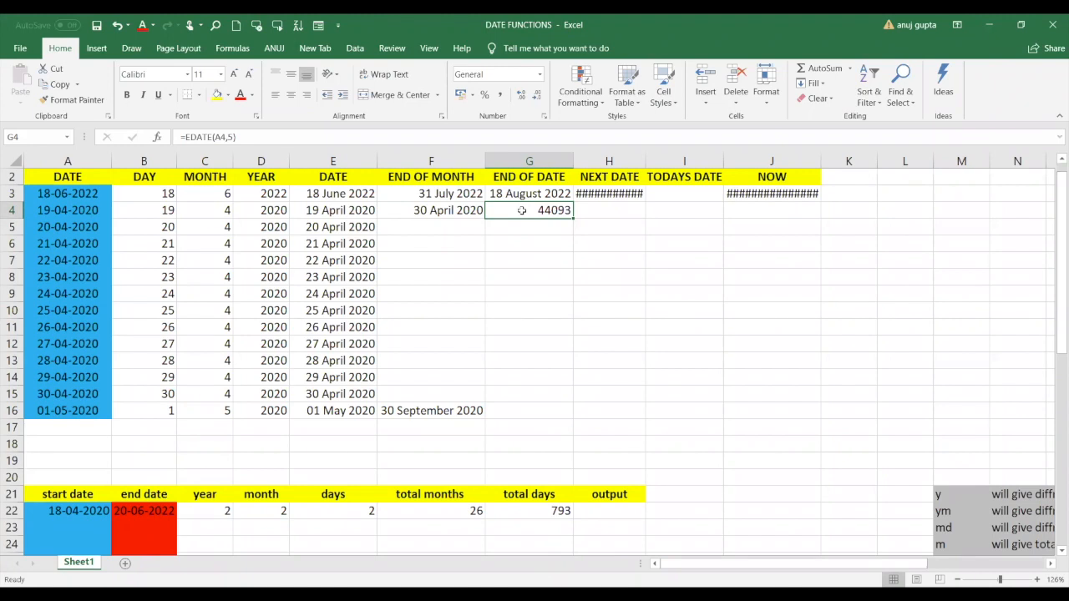
{"action": "key", "text": "ctrl+1"}
{"action": "left_click", "coordinate": [123, 196]}
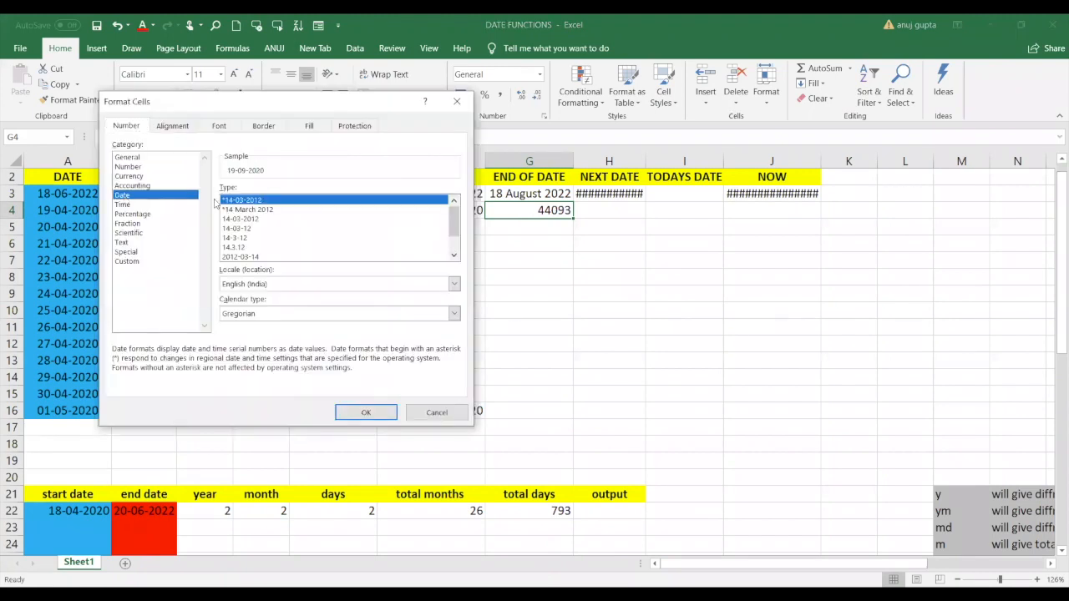
{"action": "left_click", "coordinate": [250, 209]}
{"action": "left_click", "coordinate": [383, 413]}
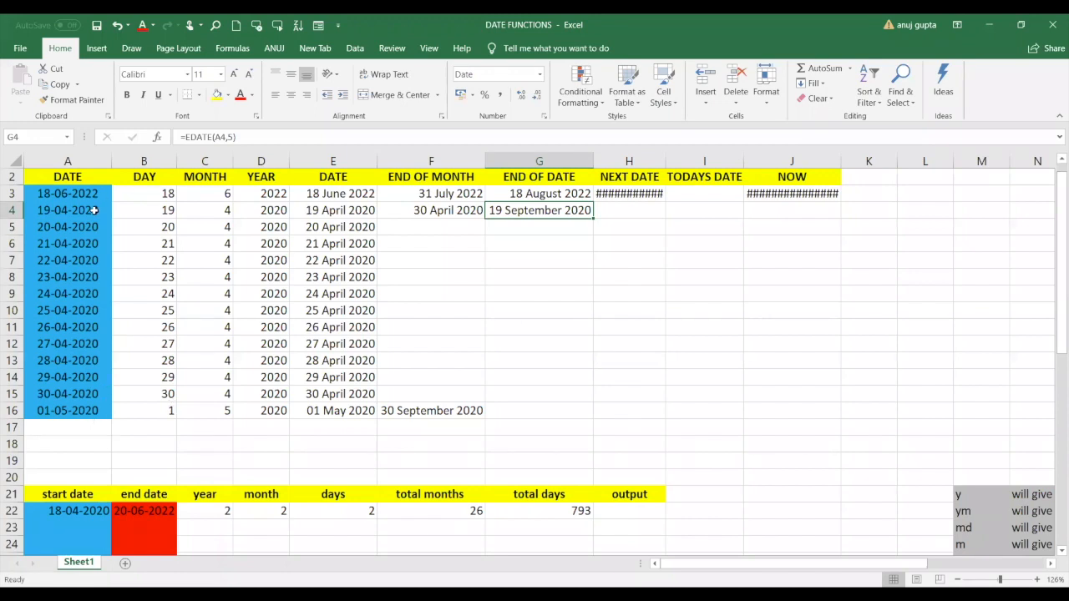
Try to enter an EDATE formula in cell G5 under END OF DATE.
{"action": "left_click", "coordinate": [505, 231]}
{"action": "type", "text": "="}
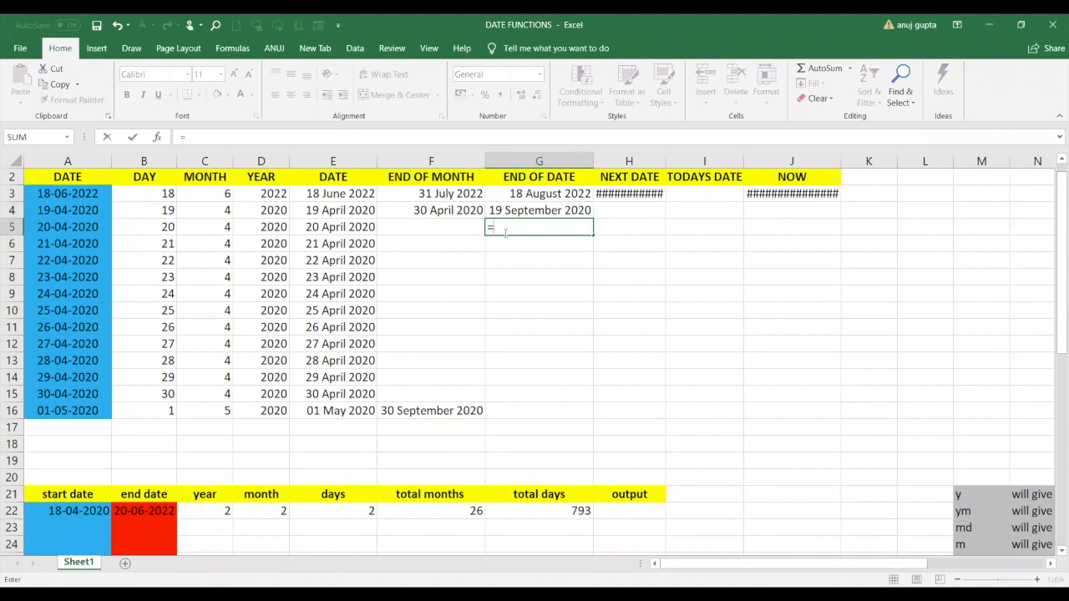
{"action": "type", "text": "ED"}
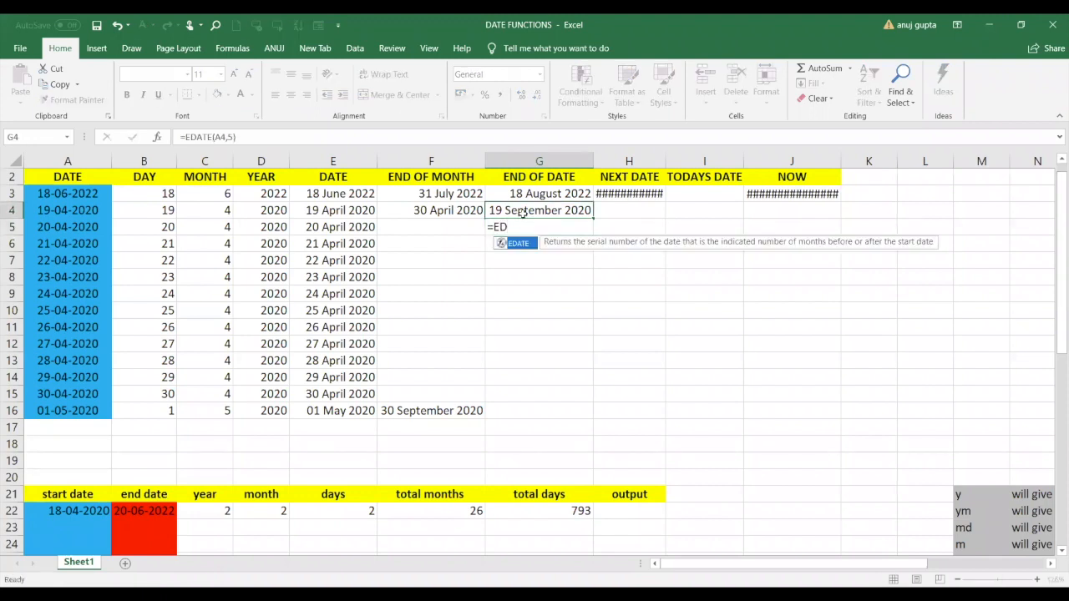
Set the months argument of the EDATE formula in cell G4 to 12.
{"action": "left_click", "coordinate": [522, 214]}
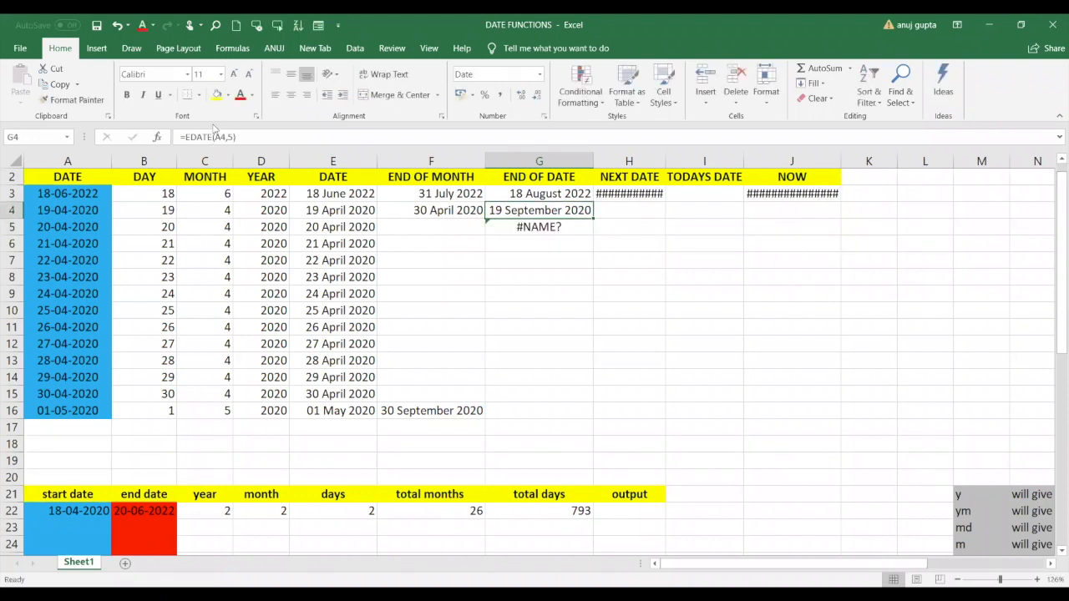
{"action": "left_click", "coordinate": [231, 136]}
{"action": "key", "text": "BackSpace"}
{"action": "type", "text": "12"}
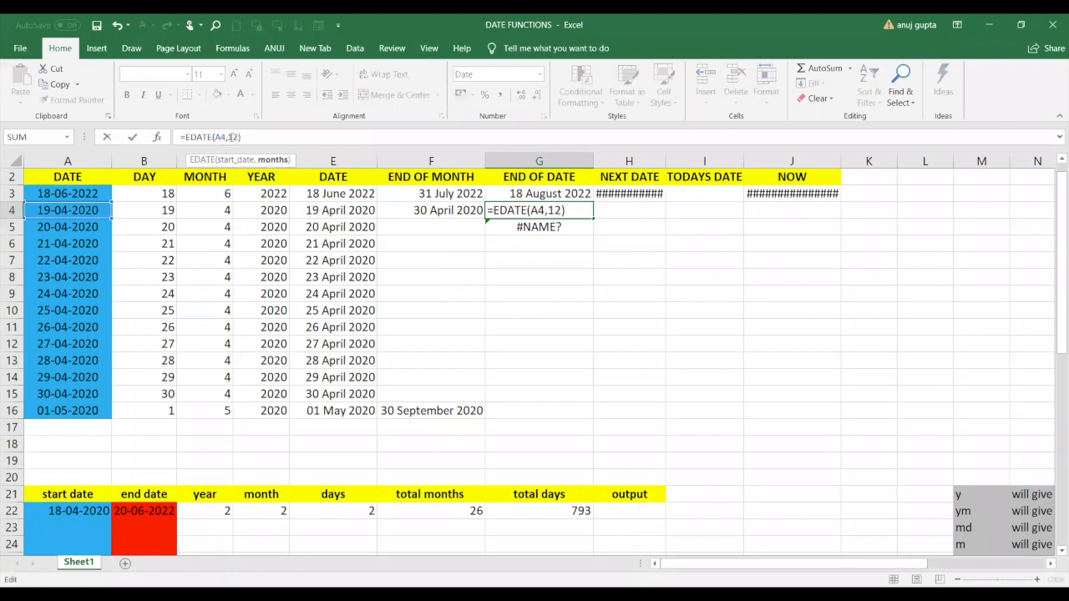
{"action": "key", "text": "Return"}
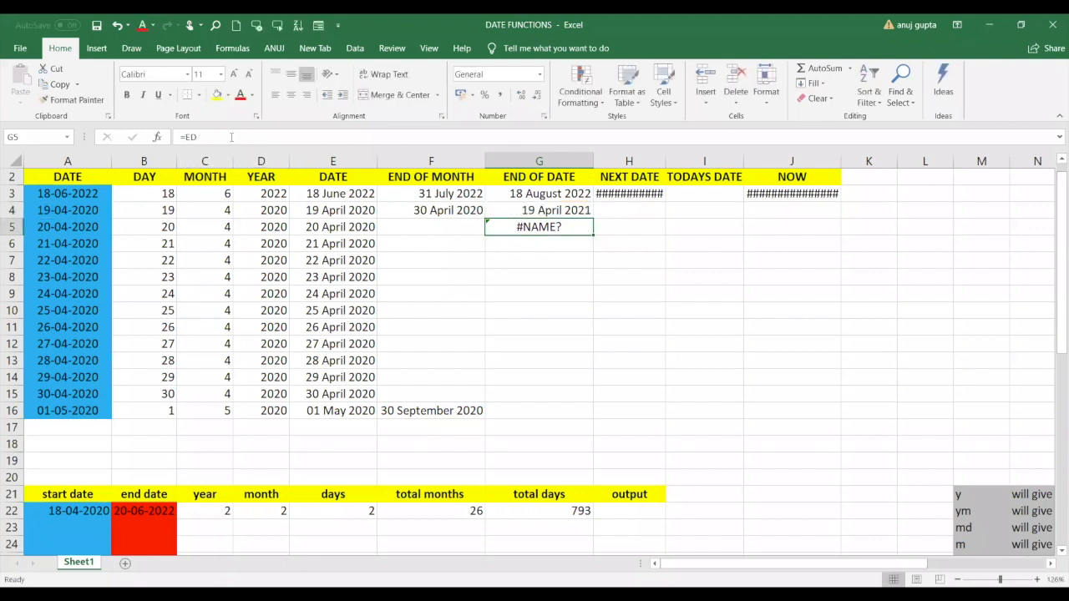
{"action": "left_click", "coordinate": [596, 207]}
{"action": "left_click", "coordinate": [578, 210]}
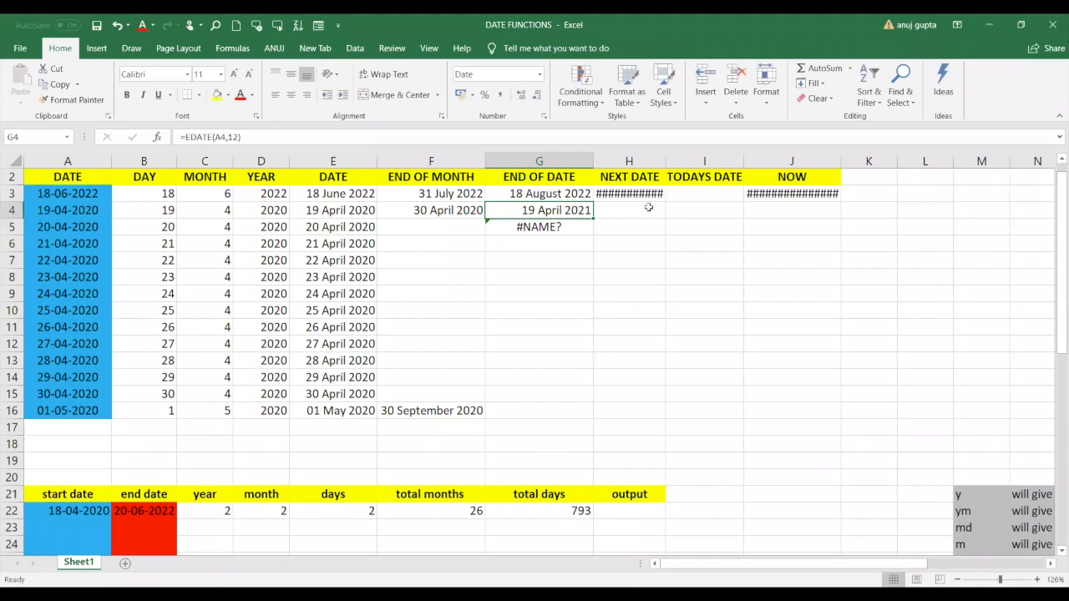
{"action": "left_click", "coordinate": [615, 213]}
{"action": "left_click", "coordinate": [573, 209]}
Enter =EDATE(A4,0)+1 in cell H4 under NEXT DATE to get the day after that row's date.
{"action": "left_click", "coordinate": [620, 207]}
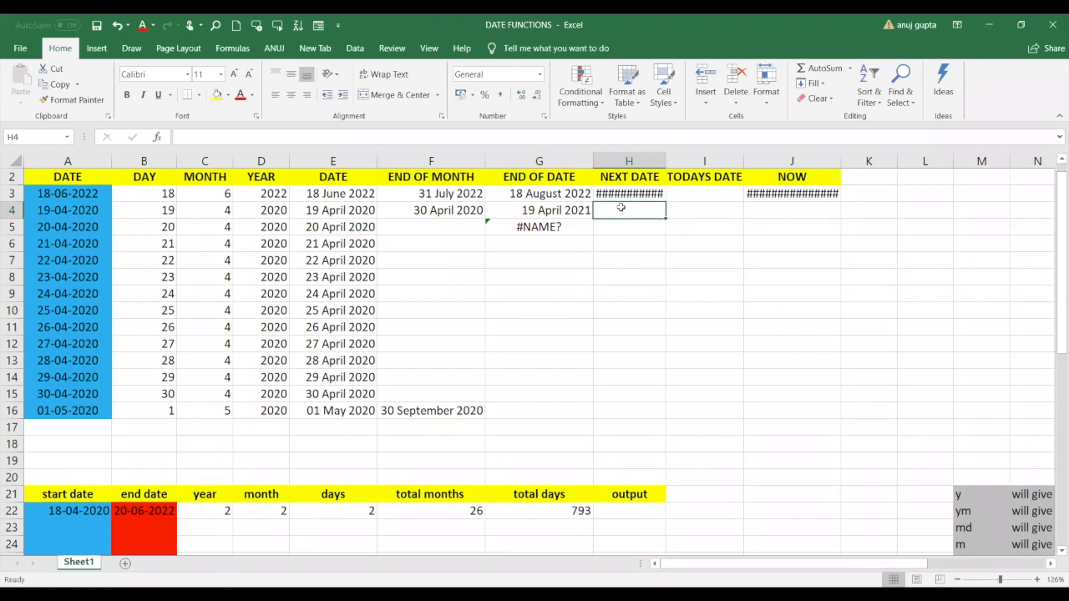
{"action": "type", "text": "="}
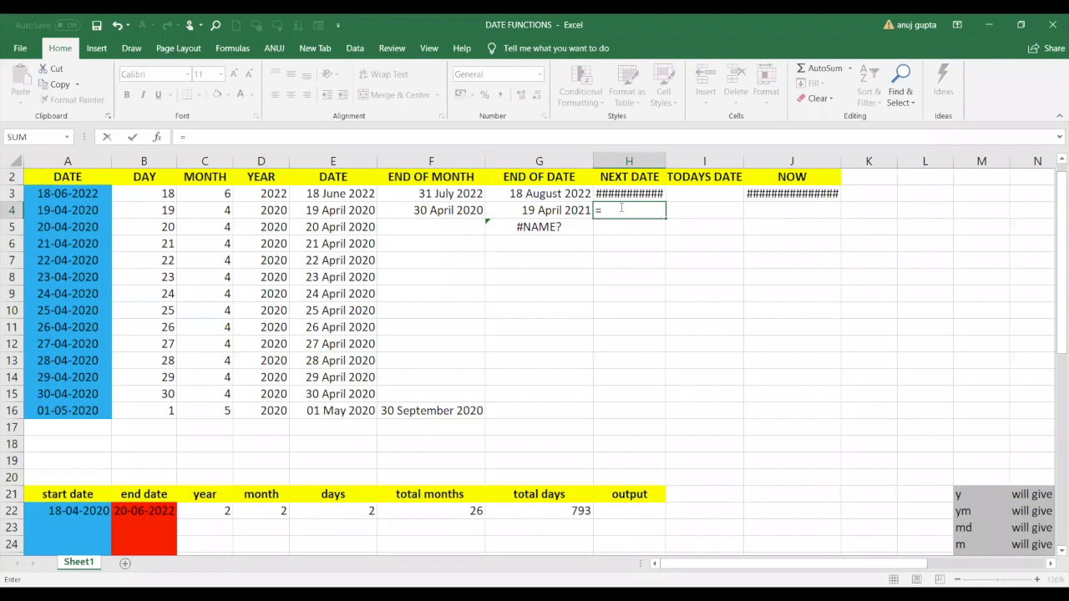
{"action": "type", "text": "ED"}
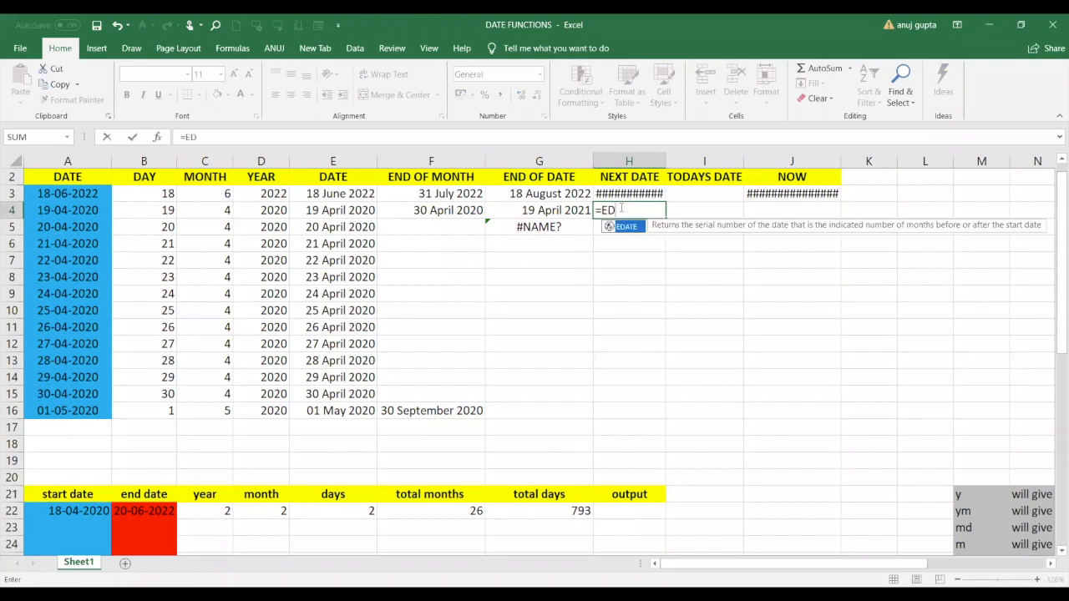
{"action": "key", "text": "Tab"}
{"action": "left_click", "coordinate": [78, 210]}
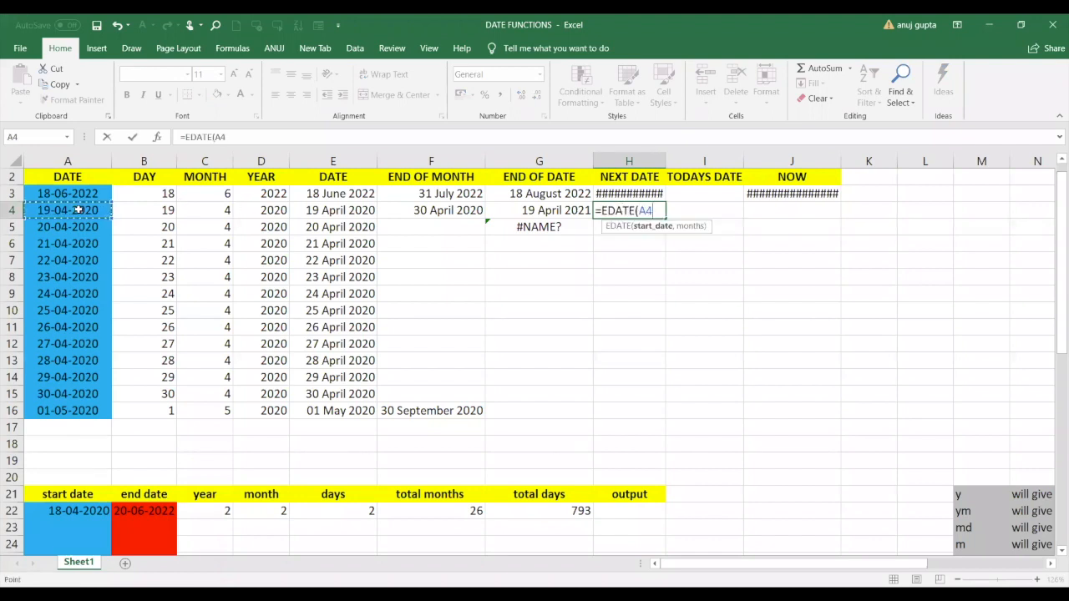
{"action": "type", "text": ",0"}
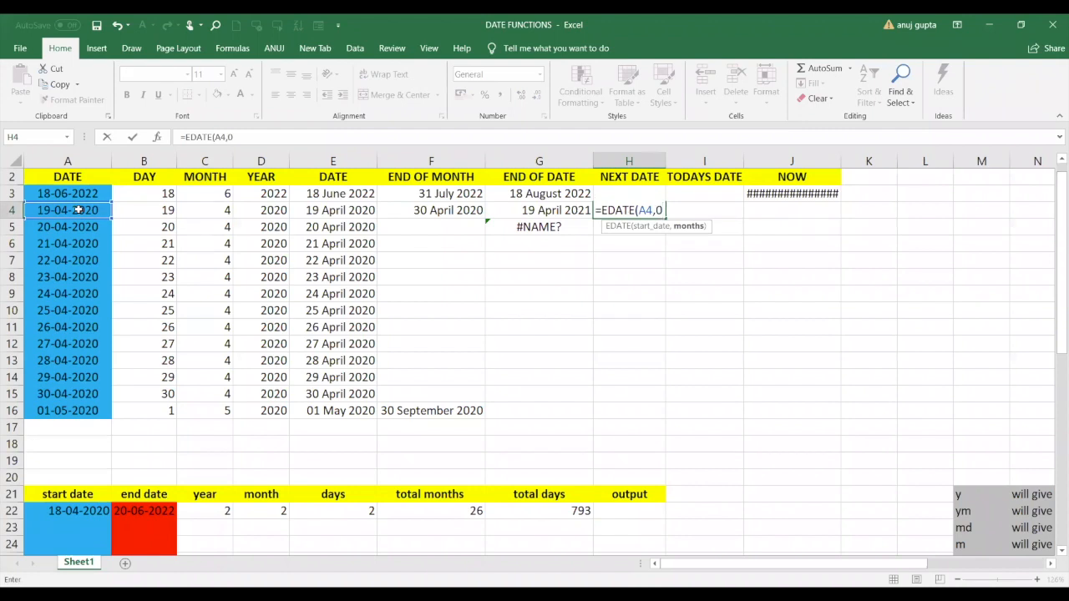
{"action": "type", "text": ")+1"}
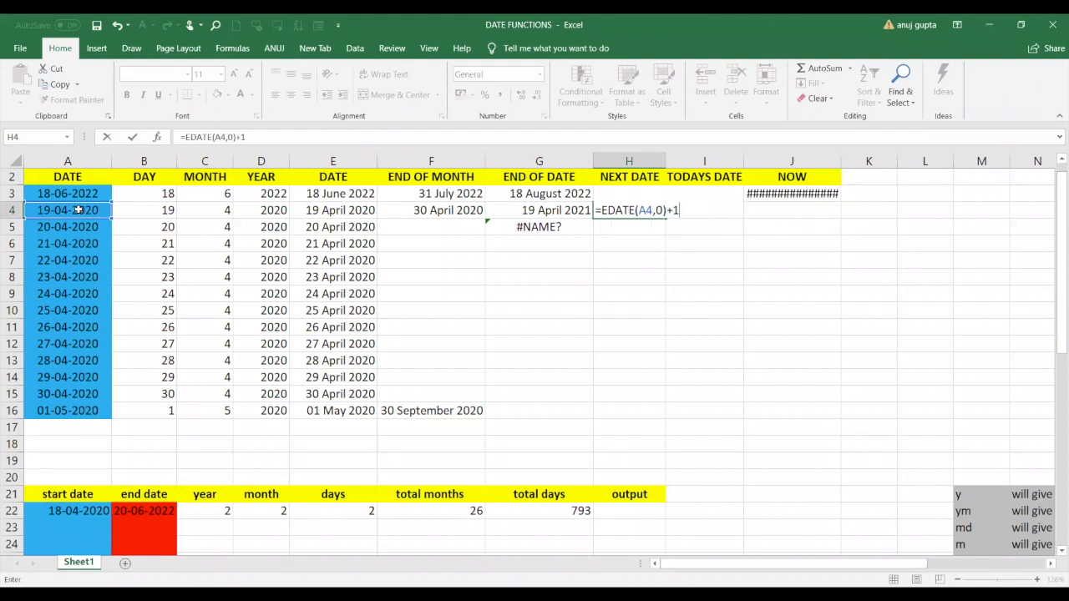
{"action": "key", "text": "Return"}
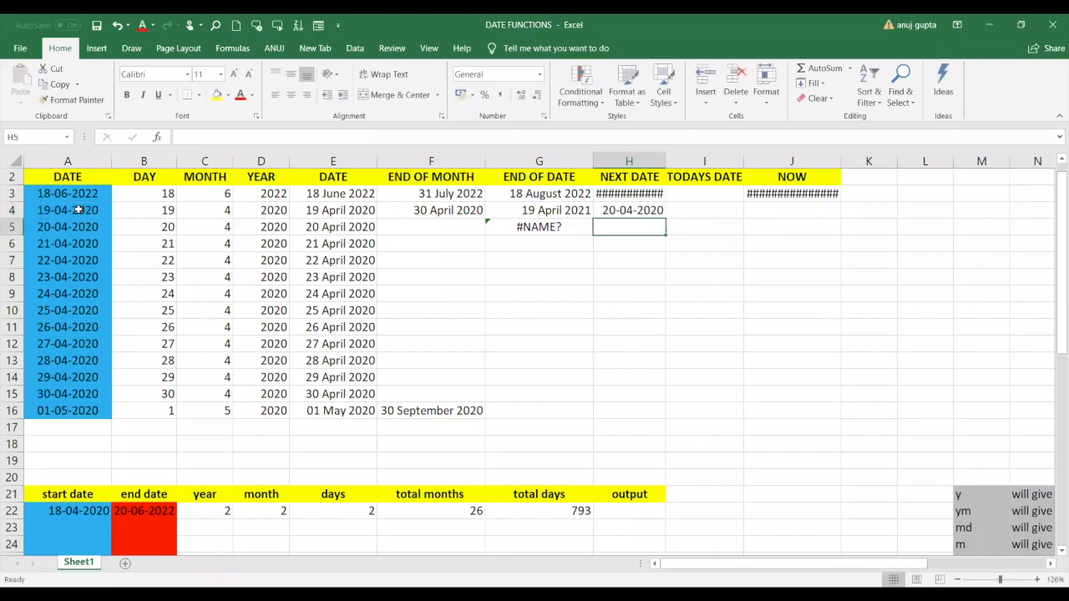
{"action": "left_click", "coordinate": [623, 211]}
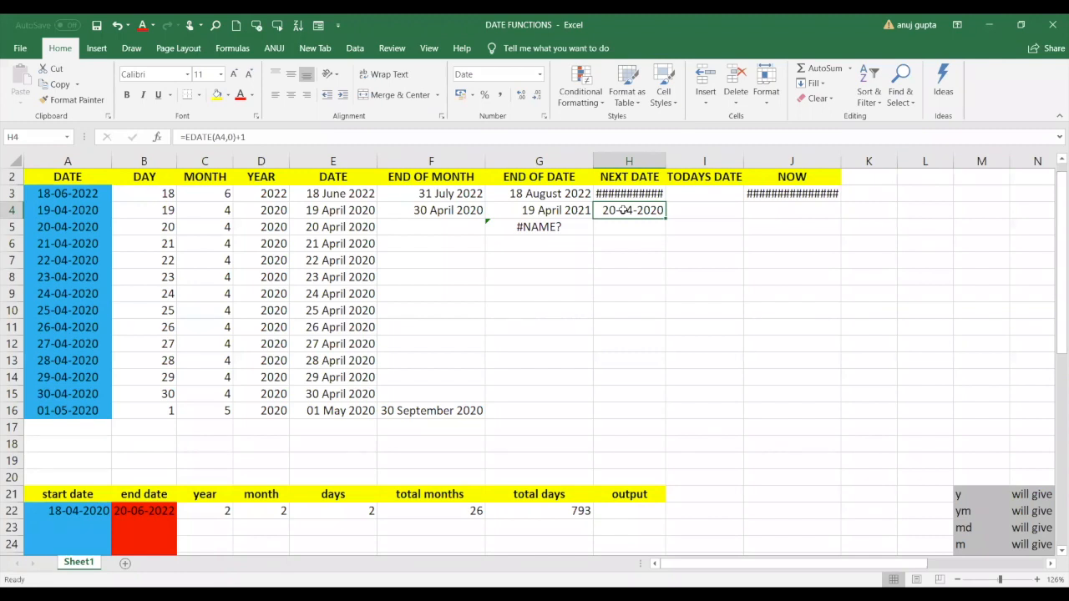
Enter =EDATE(A5,3)+5 in cell H5 under NEXT DATE to get the date three months and five days after that row's date.
{"action": "left_click", "coordinate": [608, 230]}
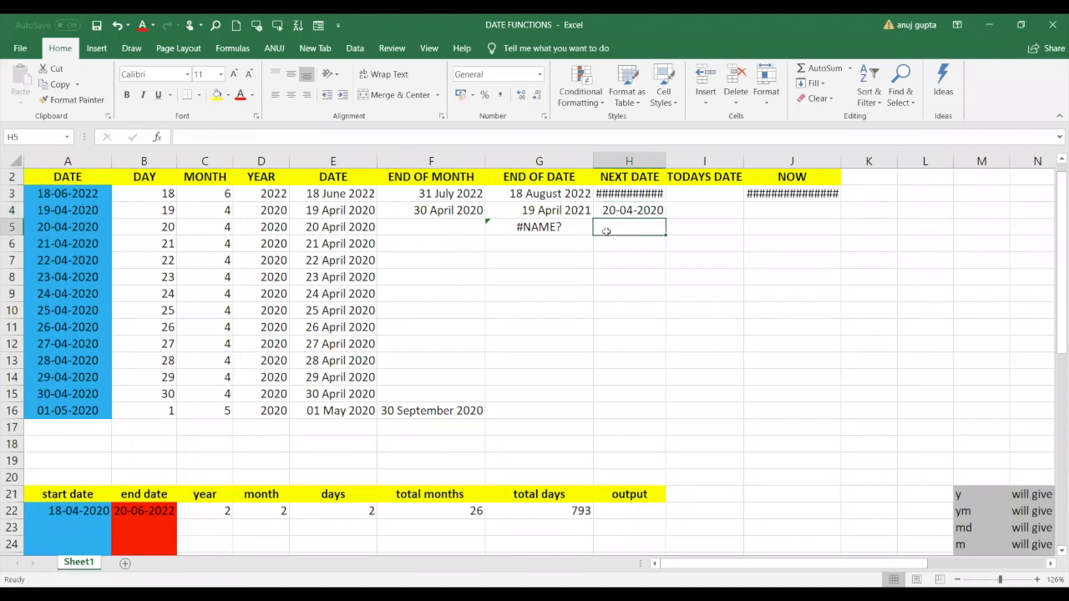
{"action": "type", "text": "="}
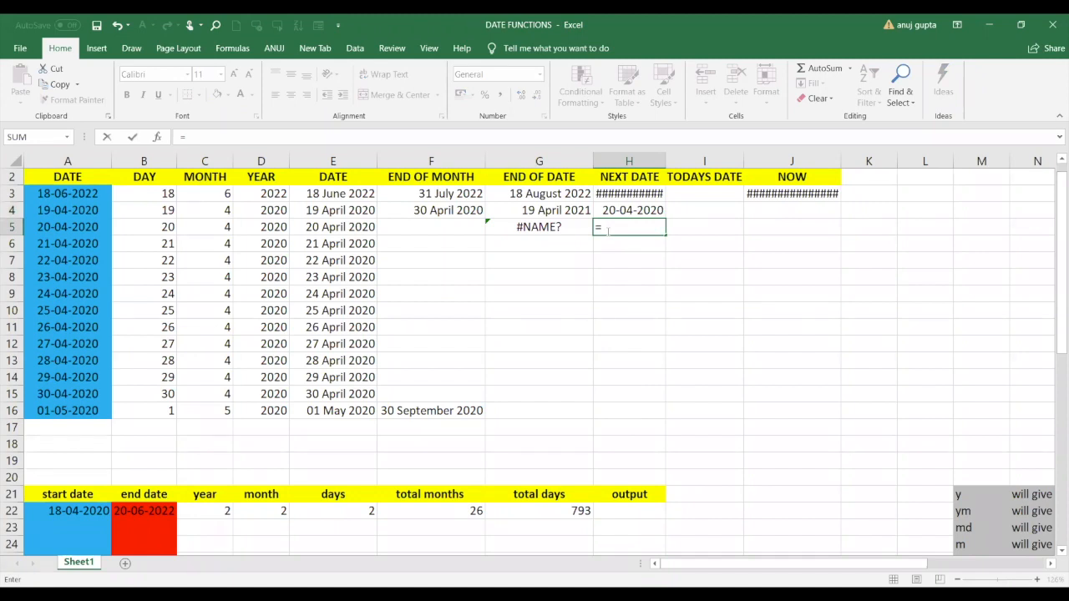
{"action": "type", "text": "EDATE("}
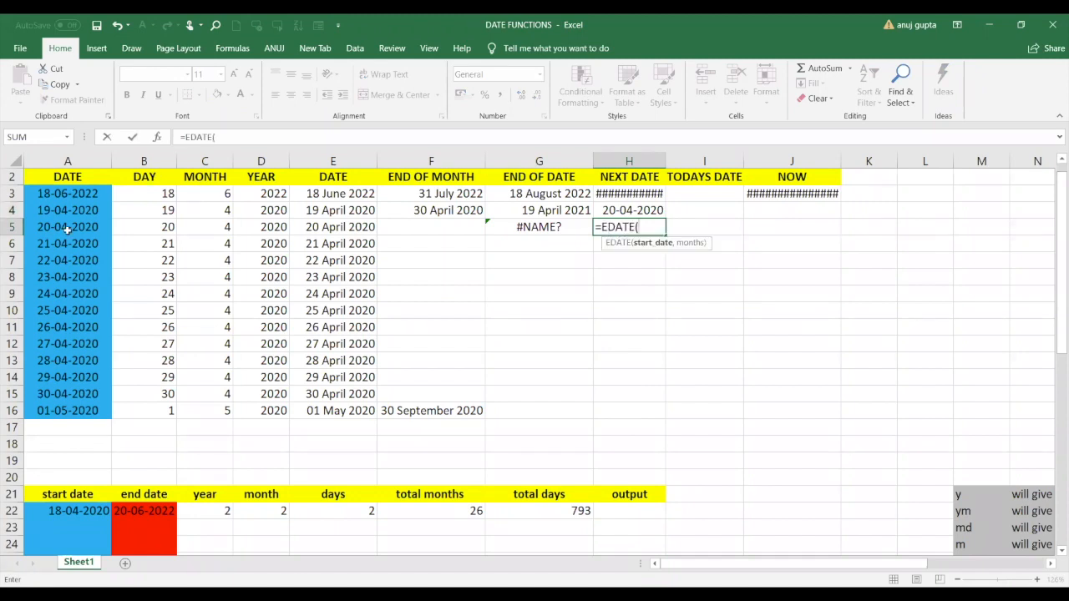
{"action": "left_click", "coordinate": [67, 228]}
{"action": "type", "text": ",3)"}
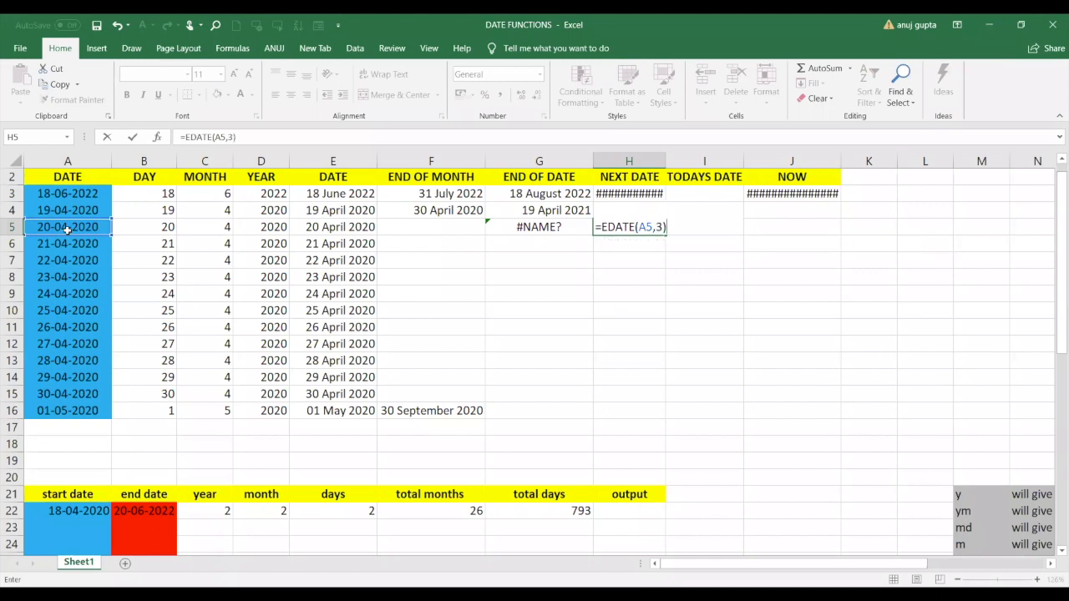
{"action": "type", "text": "+5"}
{"action": "key", "text": "Return"}
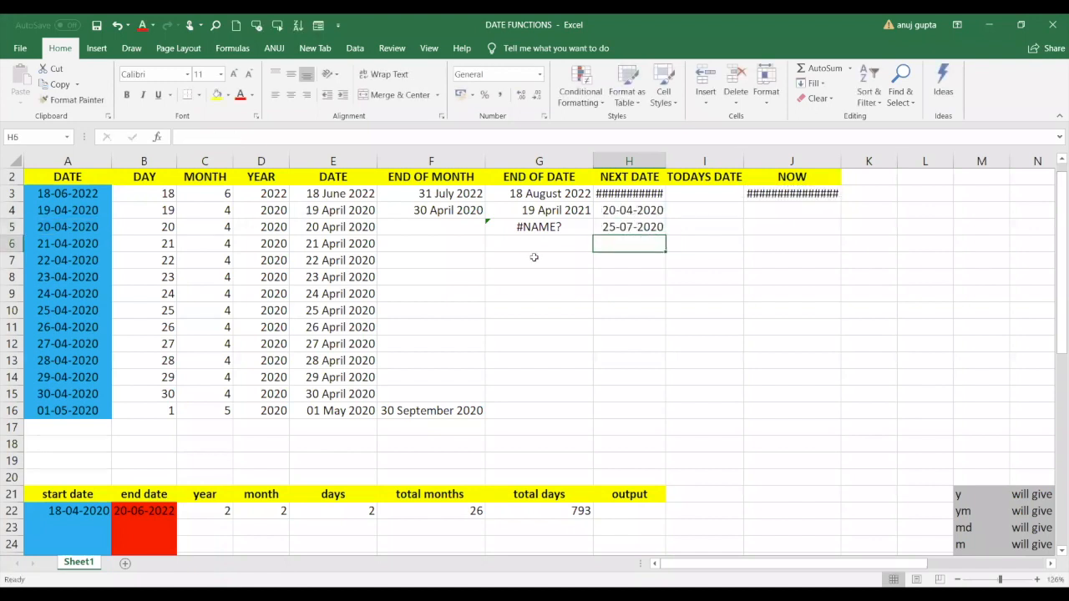
{"action": "left_click", "coordinate": [654, 227]}
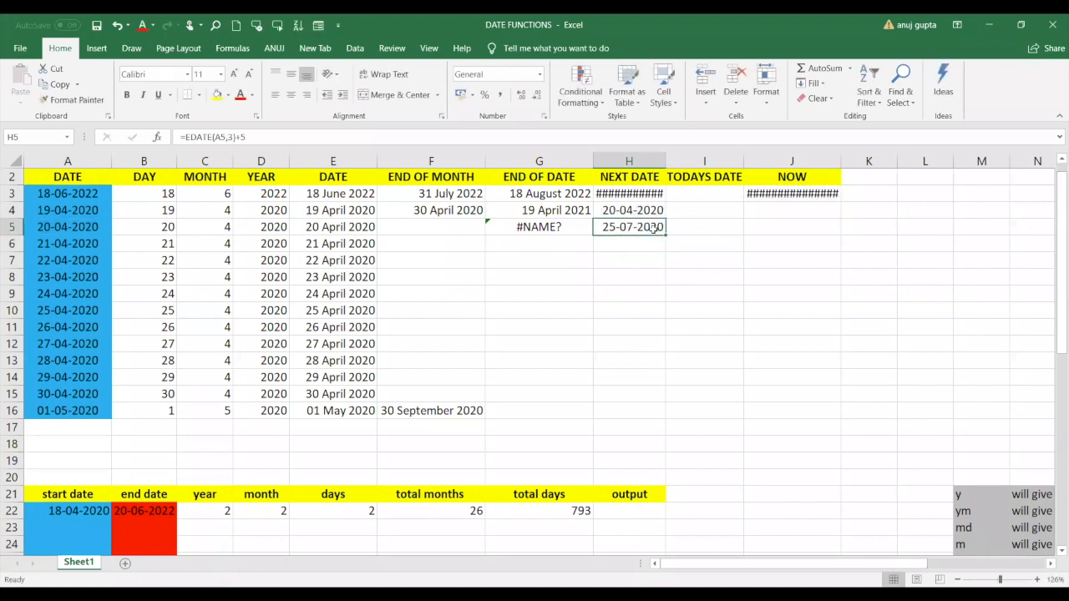
{"action": "left_click", "coordinate": [92, 228]}
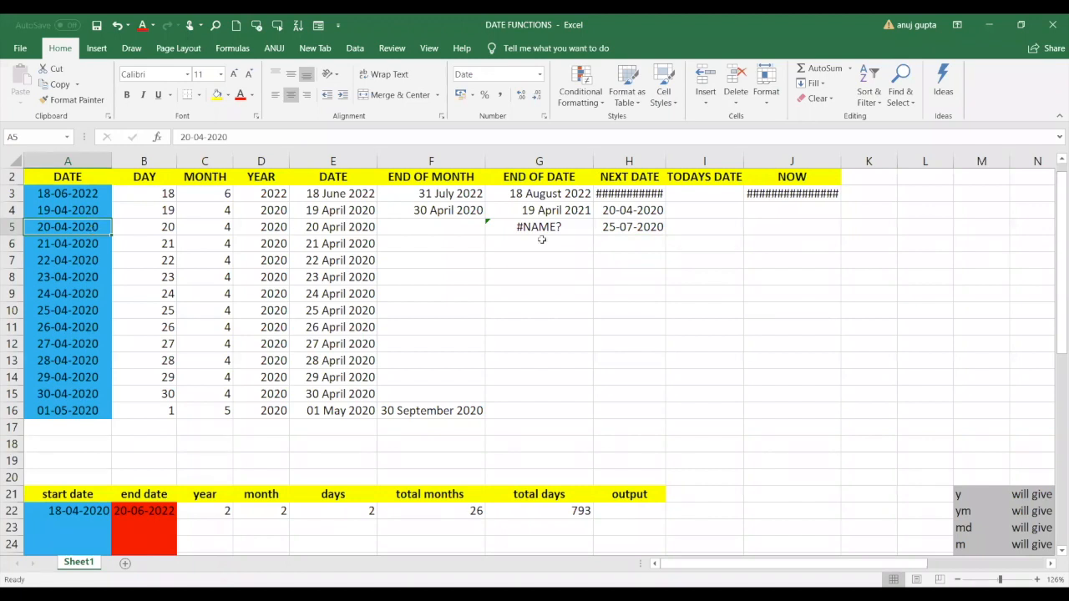
{"action": "left_click", "coordinate": [616, 227]}
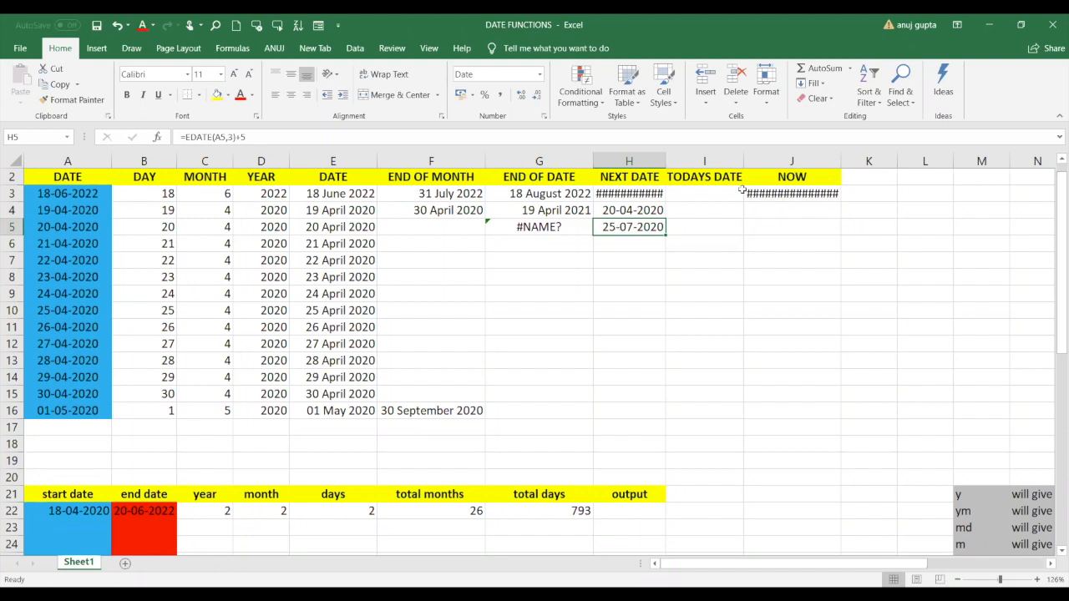
Enter the current date 21-04-2020 as a fixed value in cell K3 and widen column K.
{"action": "left_click", "coordinate": [675, 213]}
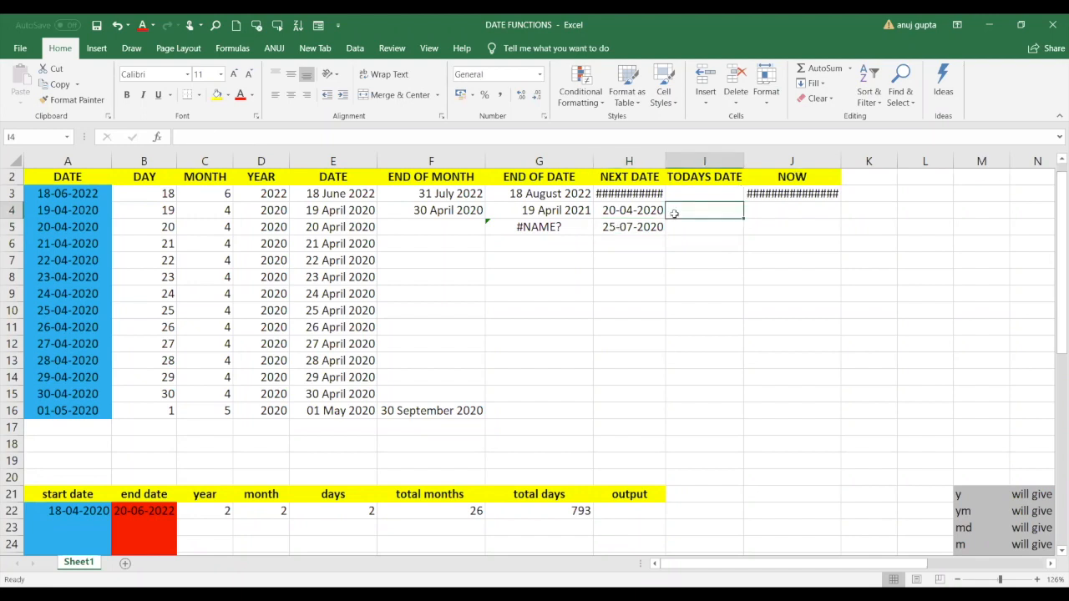
{"action": "left_click", "coordinate": [914, 210]}
{"action": "left_click", "coordinate": [869, 193]}
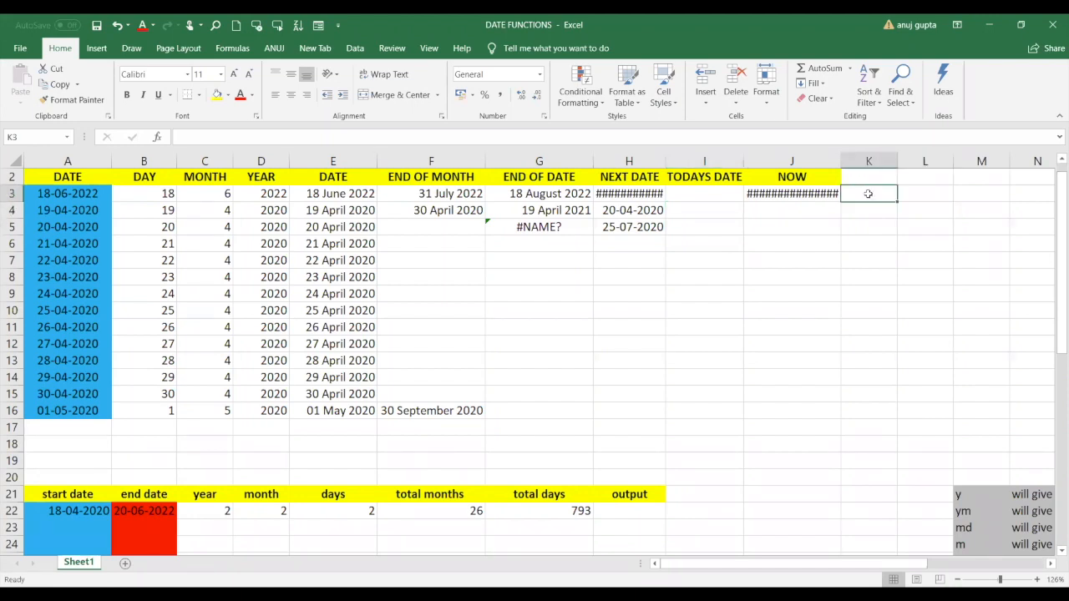
{"action": "type", "text": "21-04-2020"}
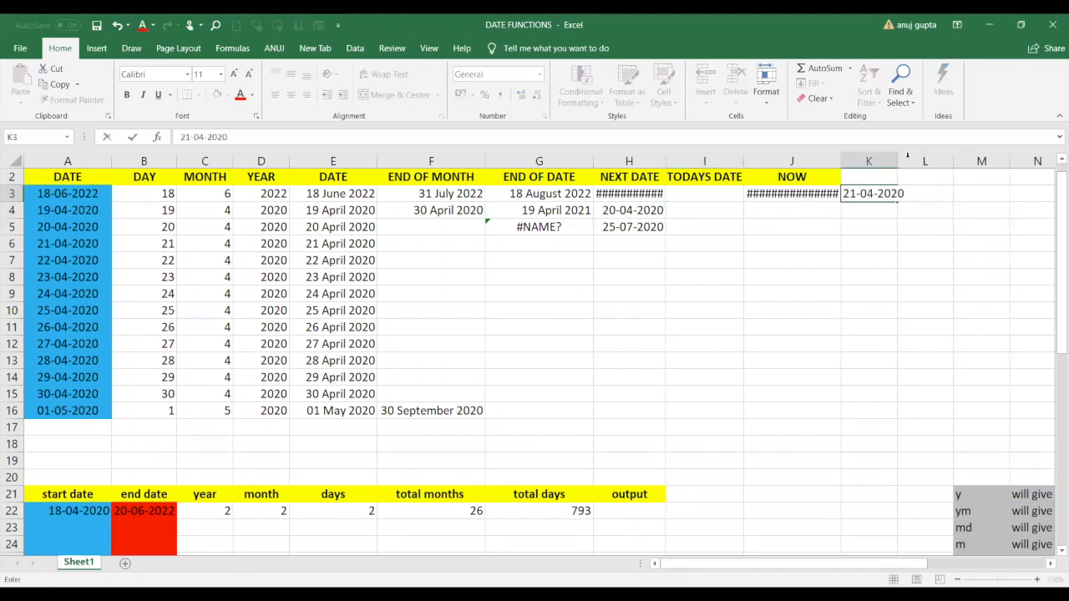
{"action": "left_click", "coordinate": [896, 160]}
{"action": "left_click_drag", "start_coordinate": [898, 160], "coordinate": [987, 159]}
{"action": "left_click", "coordinate": [938, 197]}
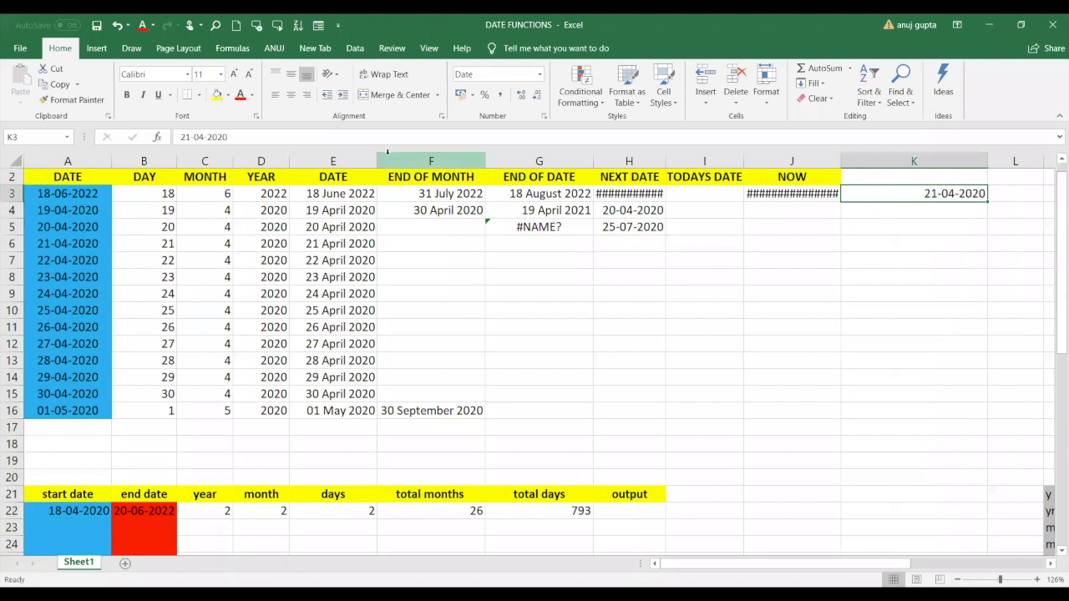
Append the current time 10:51 to the date in cell K3.
{"action": "left_click", "coordinate": [334, 140]}
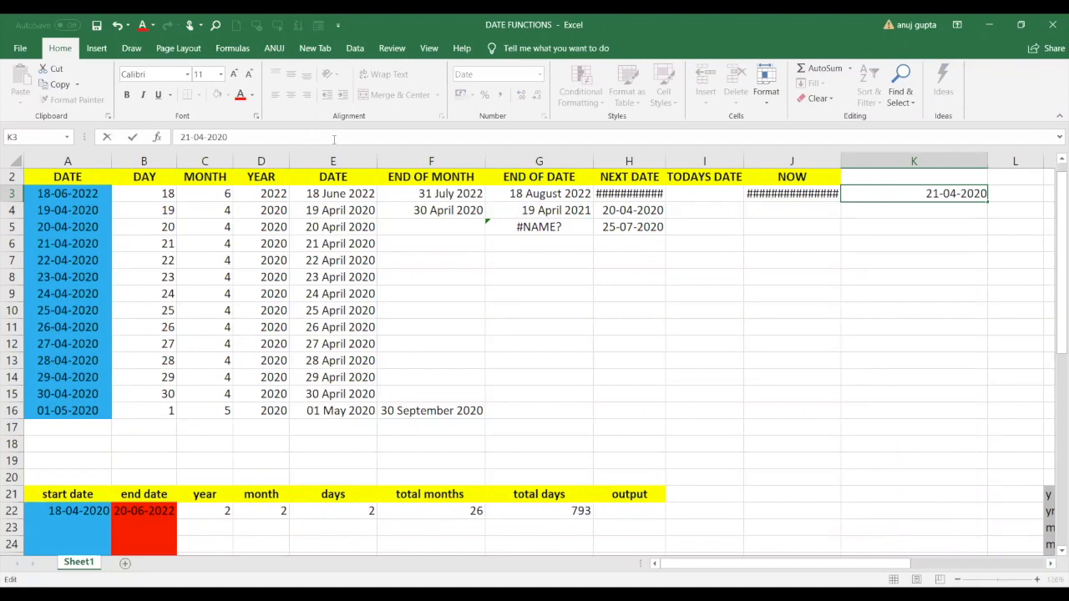
{"action": "key", "text": "ctrl+shift+semicolon"}
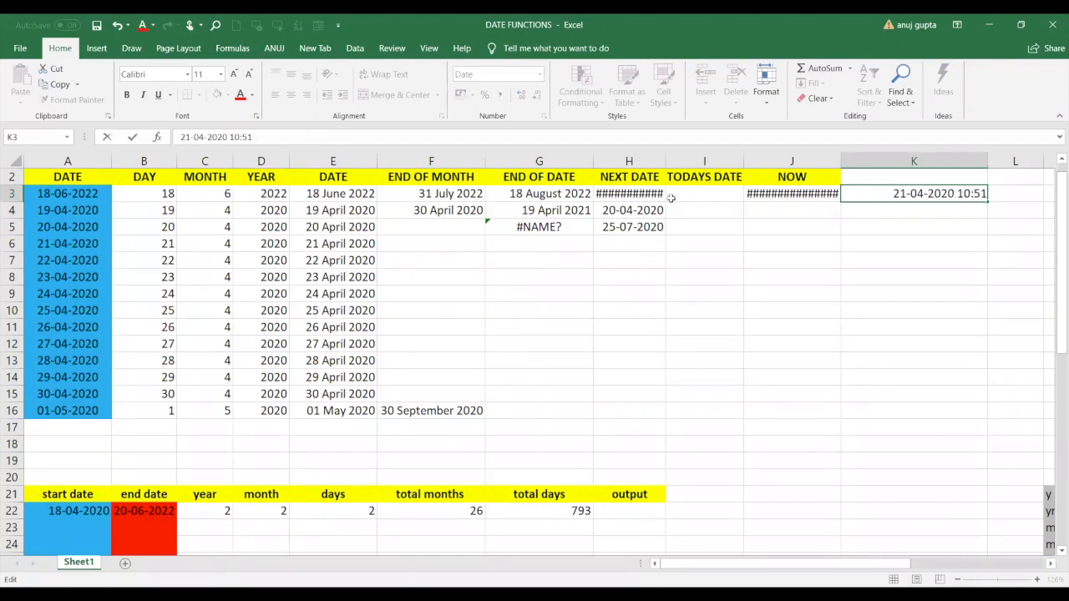
{"action": "key", "text": "Return"}
{"action": "left_click", "coordinate": [914, 197]}
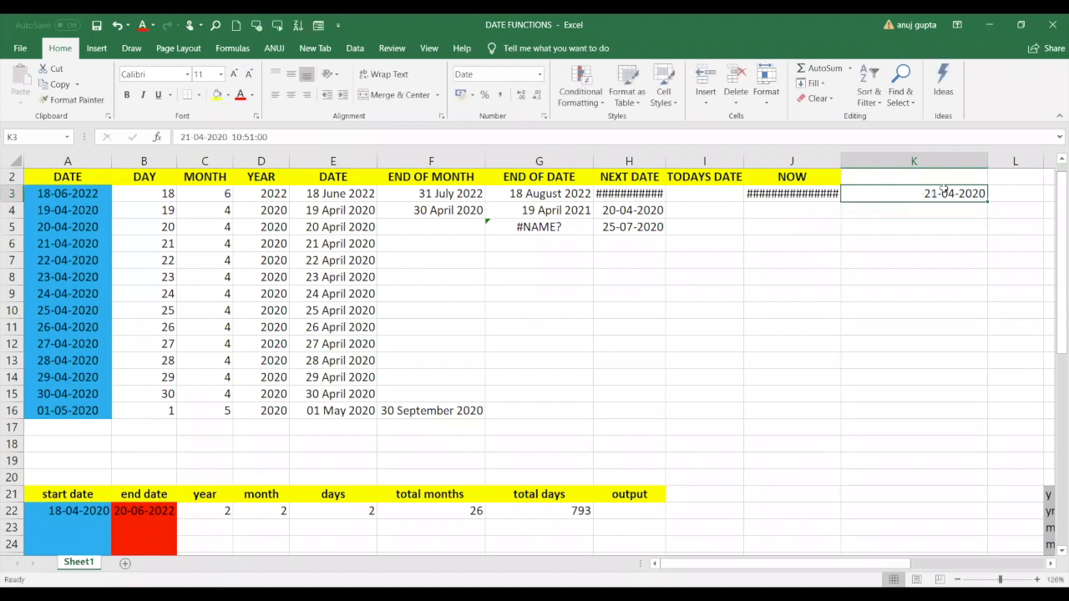
{"action": "left_click_drag", "start_coordinate": [985, 165], "coordinate": [1043, 164]}
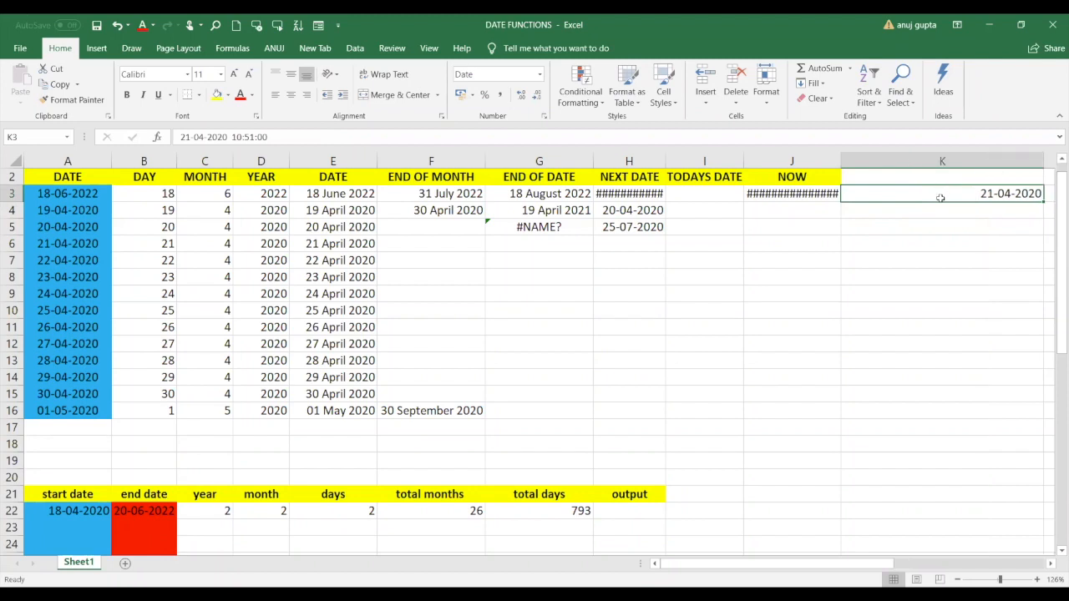
{"action": "key", "text": "ctrl+z"}
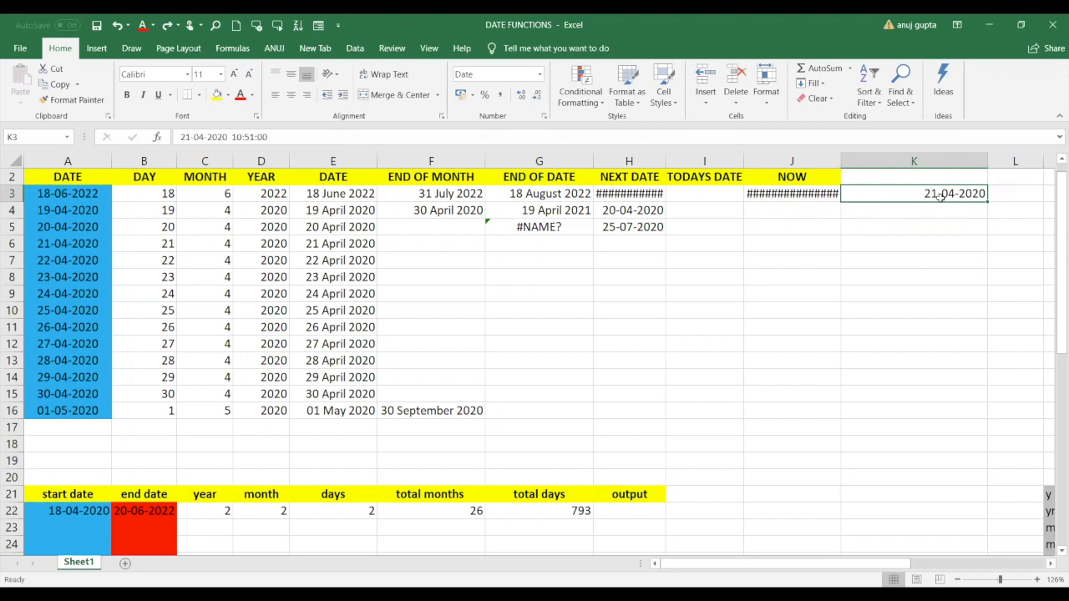
Apply the custom number format DD-MM-YYYY HH:MM to cell K3 to show both date and time.
{"action": "key", "text": "ctrl+1"}
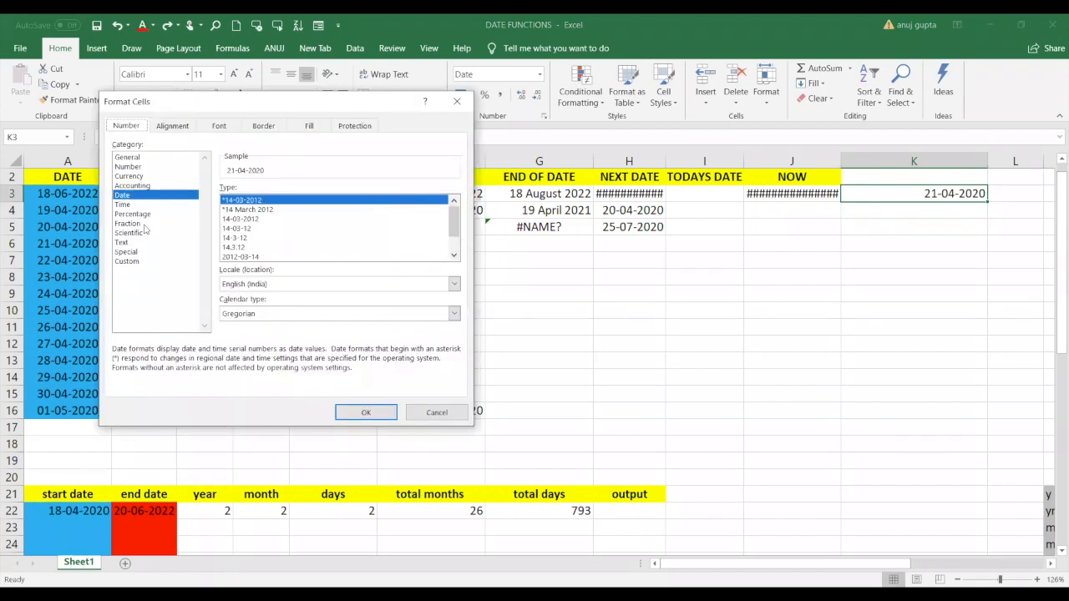
{"action": "left_click", "coordinate": [136, 206]}
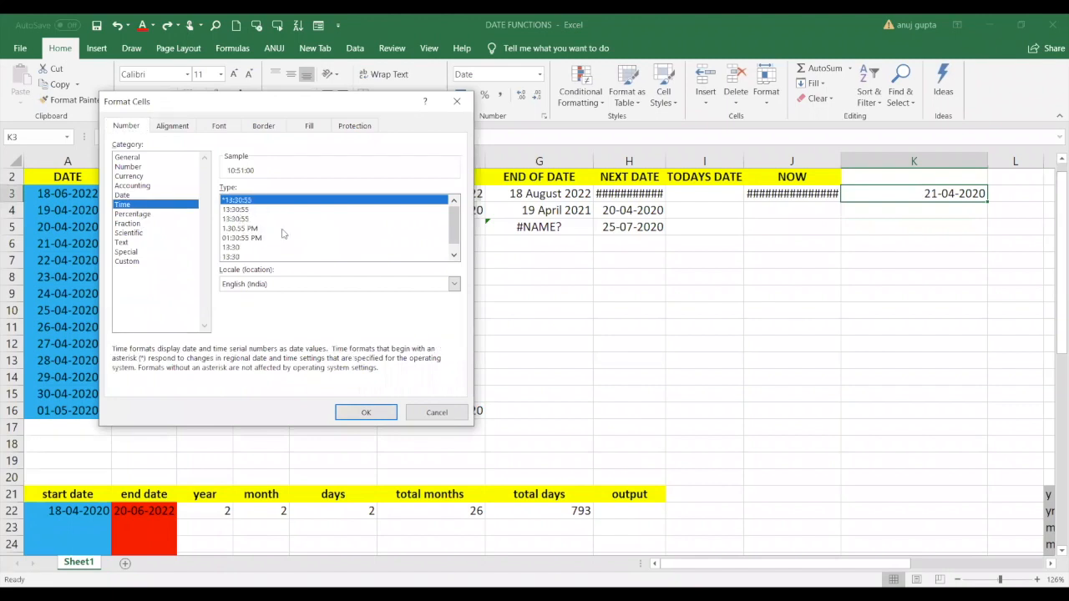
{"action": "left_click", "coordinate": [455, 254]}
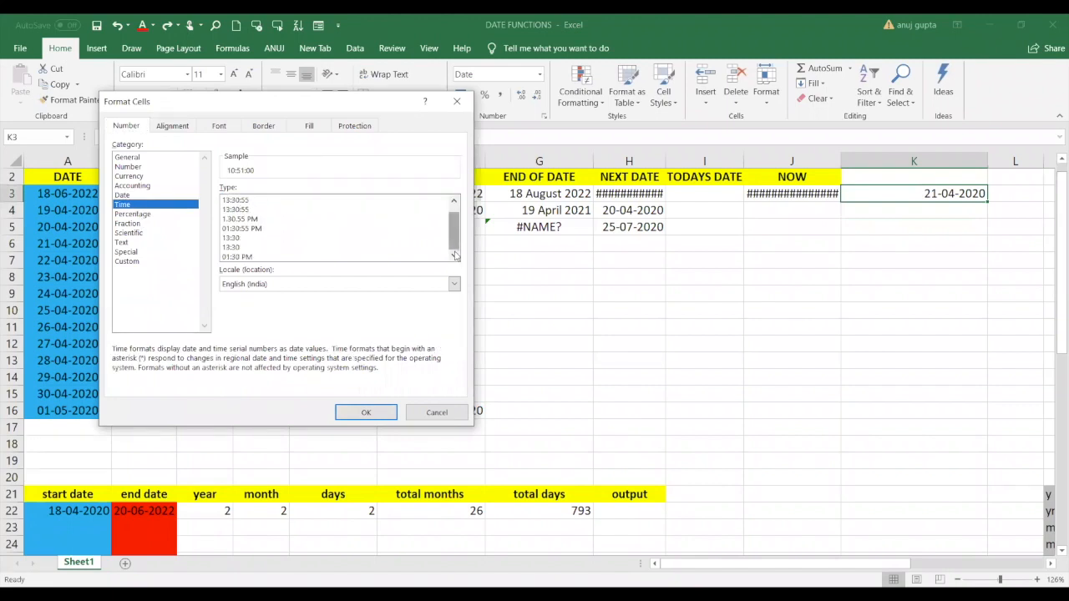
{"action": "left_click", "coordinate": [133, 195]}
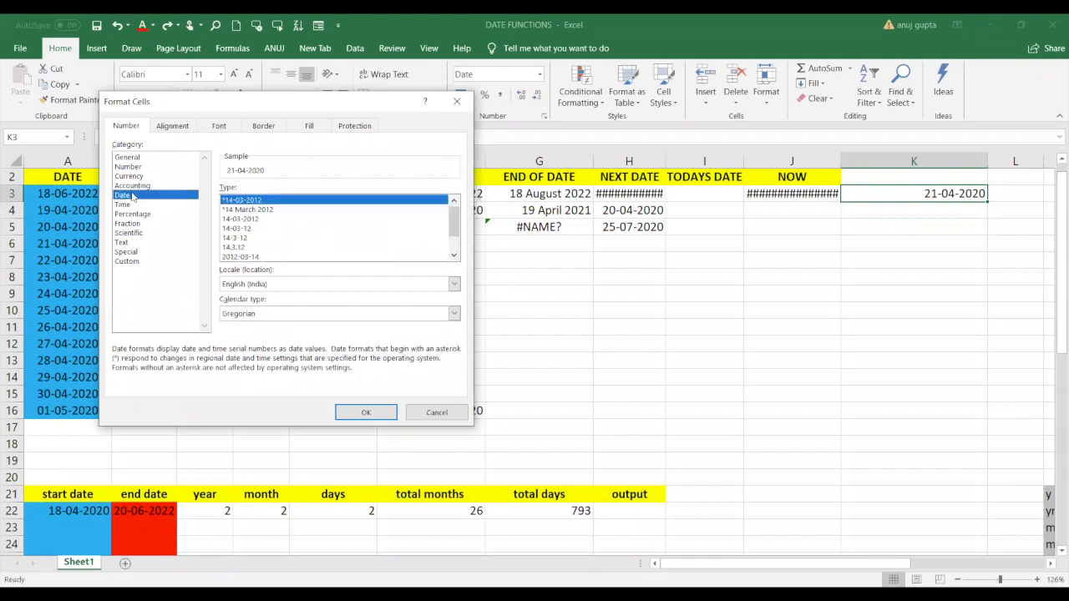
{"action": "left_click", "coordinate": [133, 204]}
{"action": "left_click", "coordinate": [145, 262]}
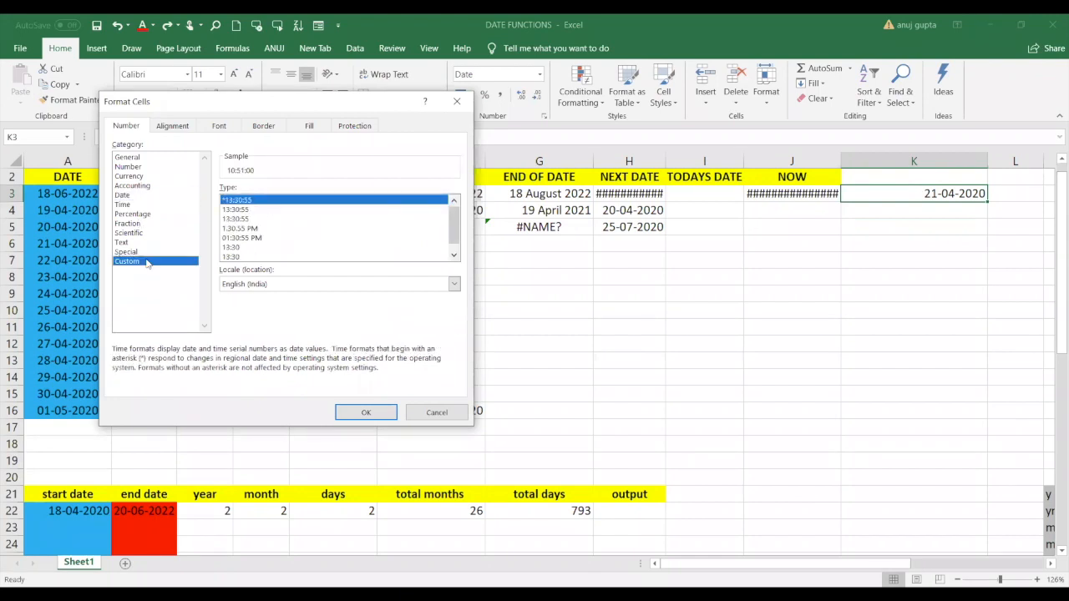
{"action": "key", "text": "BackSpace"}
{"action": "key", "text": "BackSpace"}
{"action": "key", "text": "BackSpace"}
{"action": "key", "text": "BackSpace"}
{"action": "key", "text": "BackSpace"}
{"action": "key", "text": "BackSpace"}
{"action": "key", "text": "BackSpace"}
{"action": "key", "text": "BackSpace"}
{"action": "key", "text": "BackSpace"}
{"action": "key", "text": "BackSpace"}
{"action": "key", "text": "BackSpace"}
{"action": "key", "text": "BackSpace"}
{"action": "key", "text": "BackSpace"}
{"action": "key", "text": "BackSpace"}
{"action": "key", "text": "BackSpace"}
{"action": "key", "text": "BackSpace"}
{"action": "key", "text": "BackSpace"}
{"action": "key", "text": "BackSpace"}
{"action": "key", "text": "BackSpace"}
{"action": "key", "text": "BackSpace"}
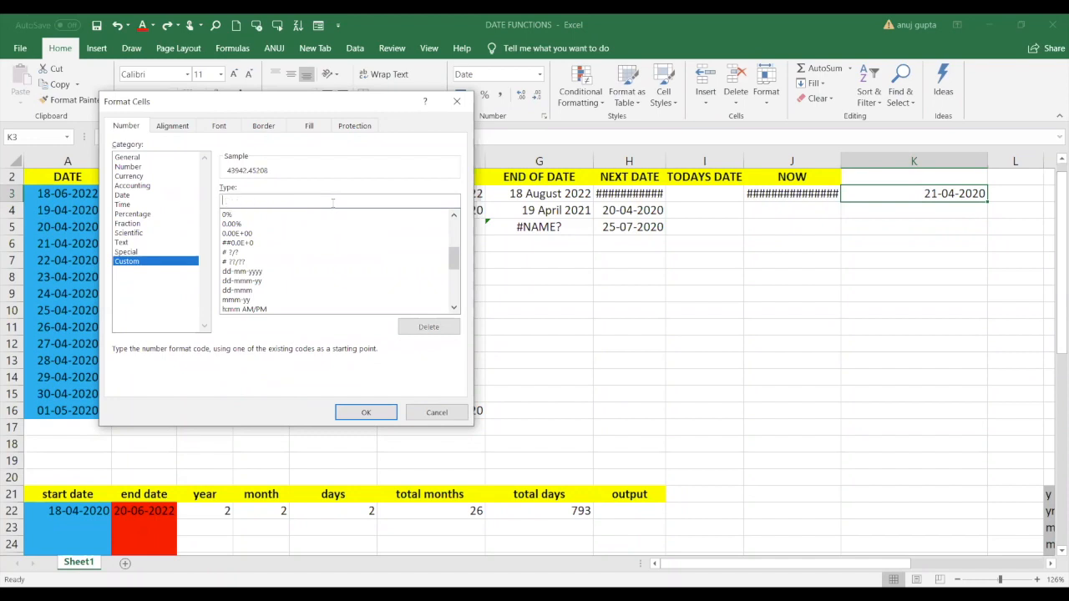
{"action": "type", "text": "DD-MM-YYYY HH:MM"}
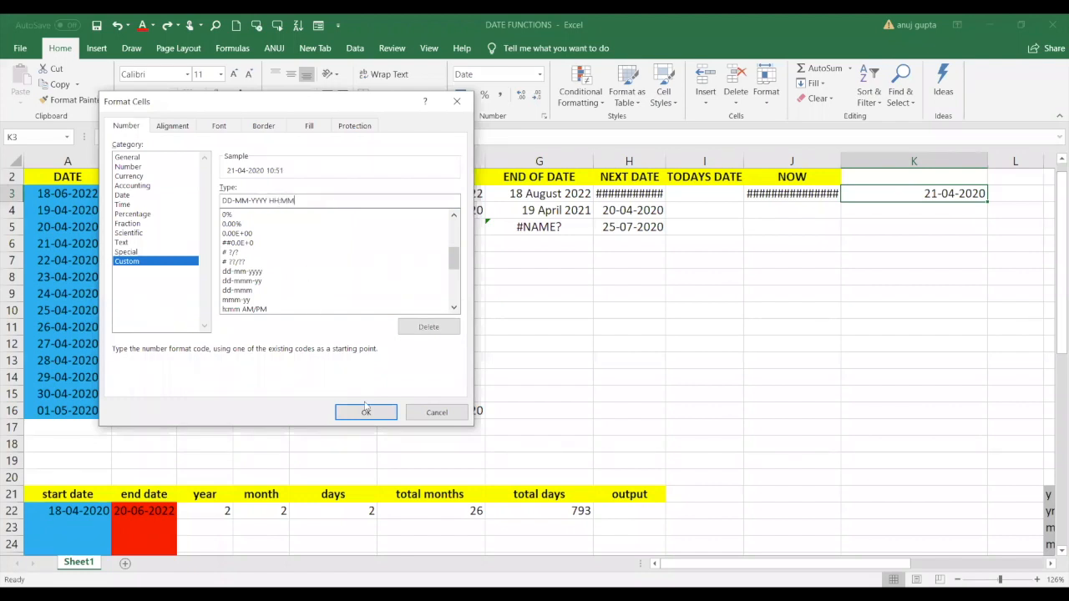
{"action": "left_click", "coordinate": [367, 413]}
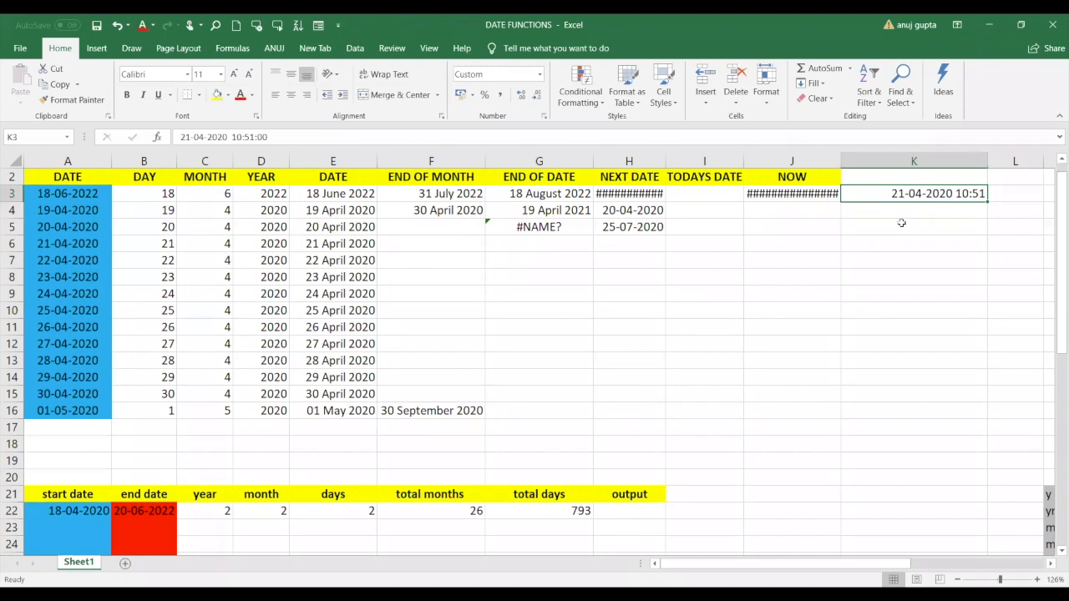
Enter =NOW() in cell J3 under NOW and widen column J to fit the date and time.
{"action": "left_click", "coordinate": [789, 197]}
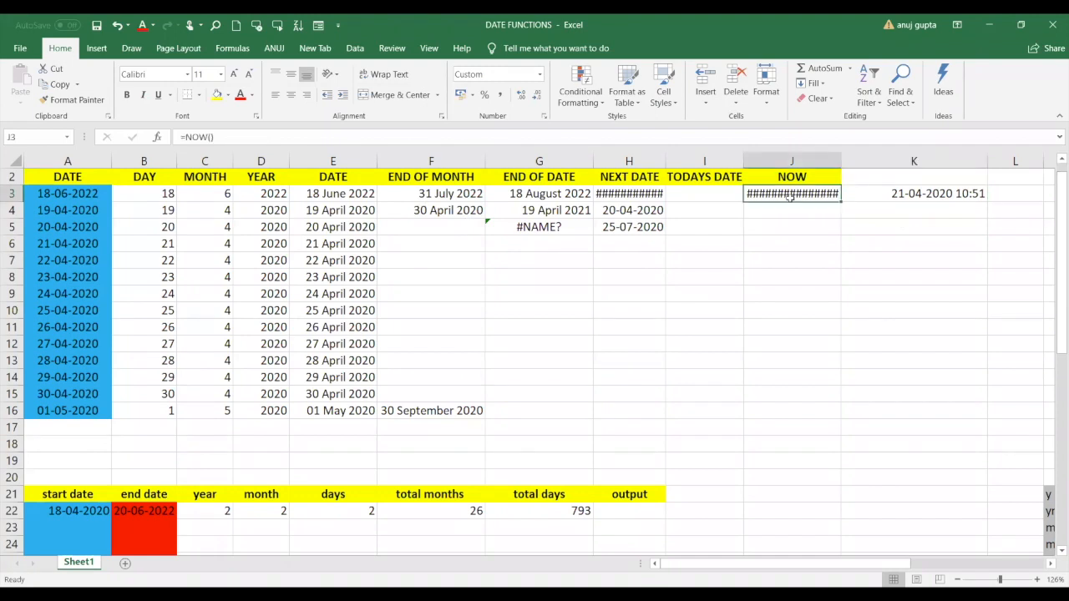
{"action": "type", "text": "=NOW"}
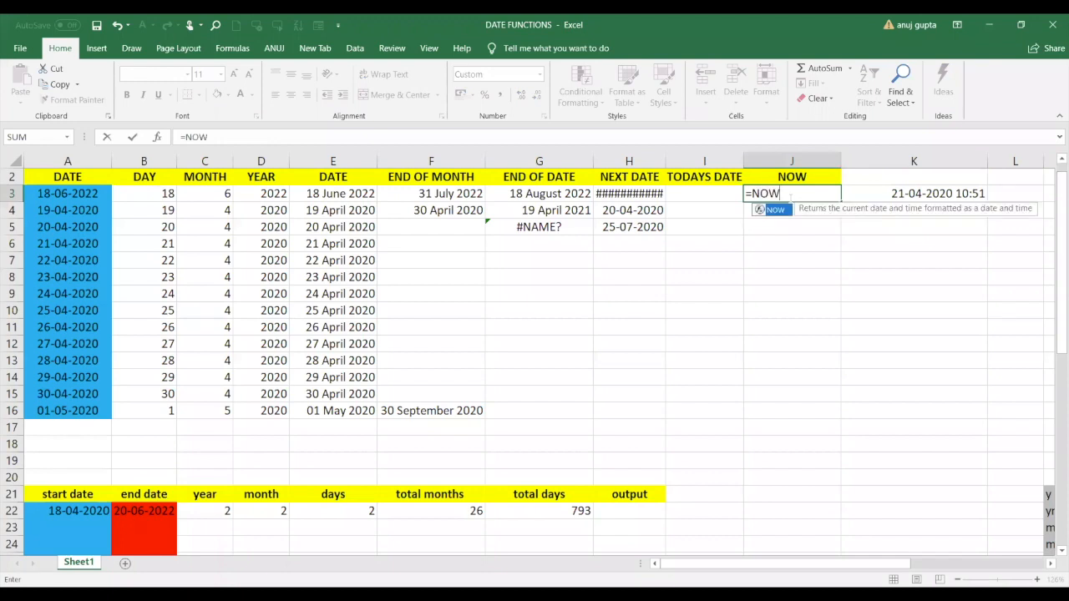
{"action": "type", "text": "("}
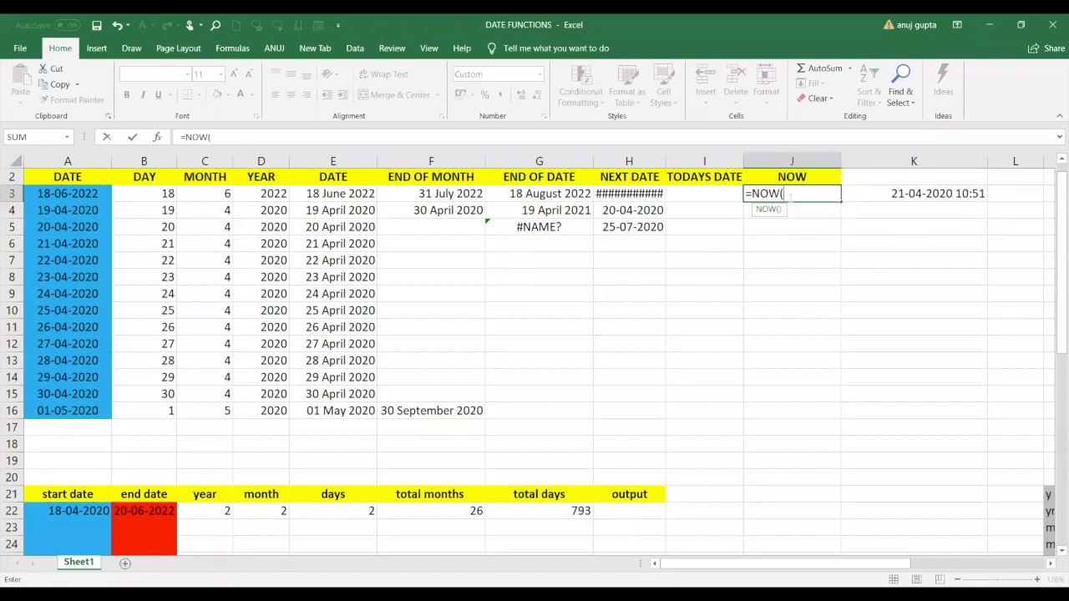
{"action": "type", "text": ")"}
{"action": "key", "text": "Return"}
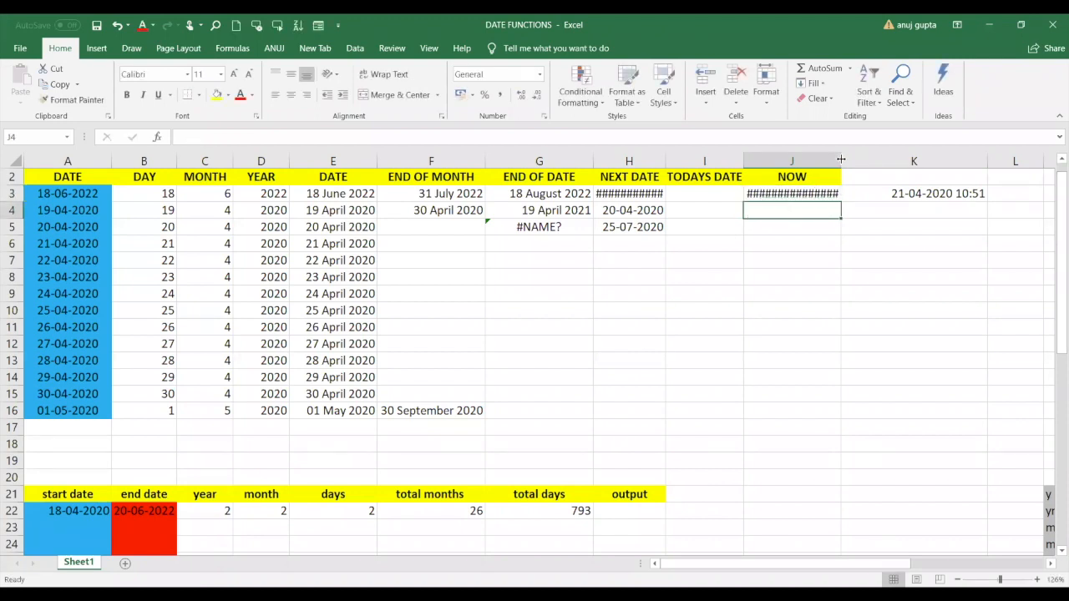
{"action": "left_click_drag", "start_coordinate": [841, 158], "coordinate": [875, 162]}
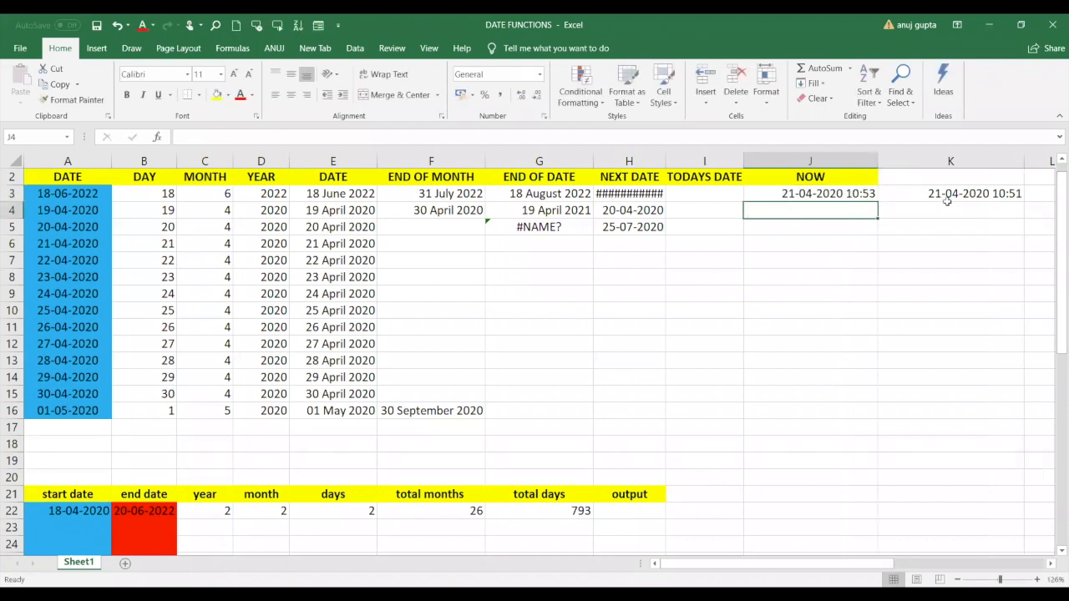
Change the fixed time in cell K3 to 10:53.
{"action": "left_click", "coordinate": [1001, 195]}
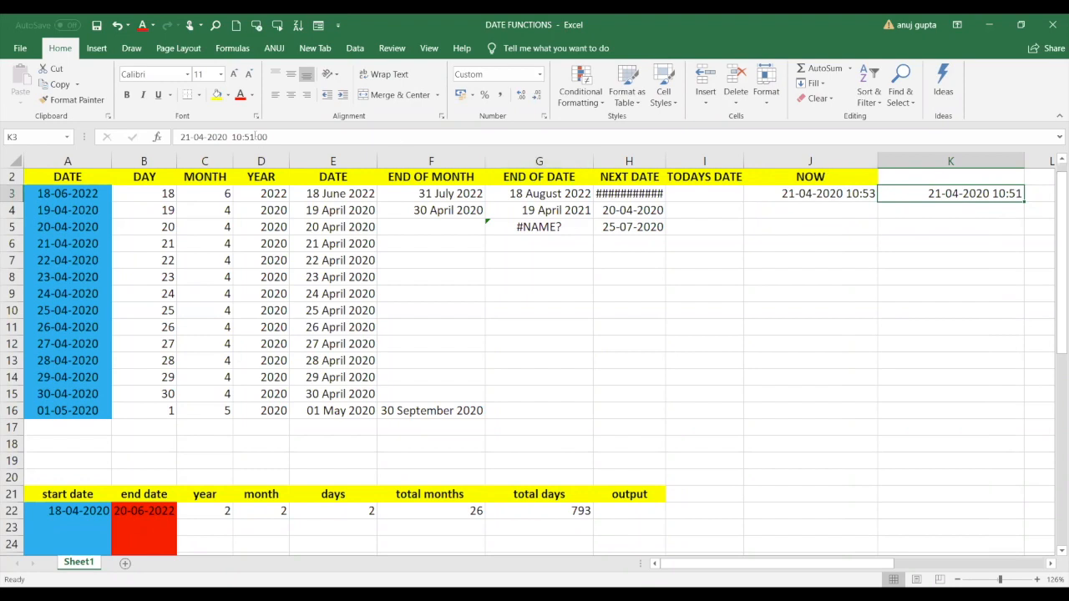
{"action": "left_click", "coordinate": [253, 136]}
{"action": "key", "text": "BackSpace"}
{"action": "type", "text": "3"}
{"action": "left_click", "coordinate": [890, 228]}
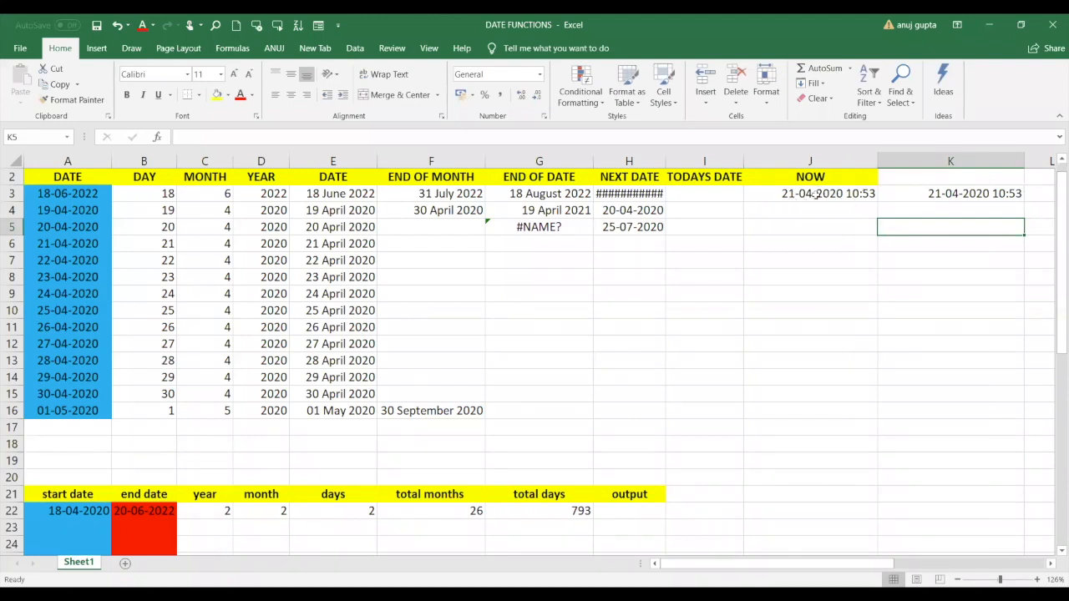
Compare the contents of cell J3 under NOW with the fixed date and time in cell K3.
{"action": "left_click", "coordinate": [814, 194]}
{"action": "left_click", "coordinate": [894, 199]}
{"action": "left_click", "coordinate": [862, 191]}
{"action": "left_click", "coordinate": [914, 195]}
{"action": "left_click", "coordinate": [873, 195]}
{"action": "left_click", "coordinate": [917, 197]}
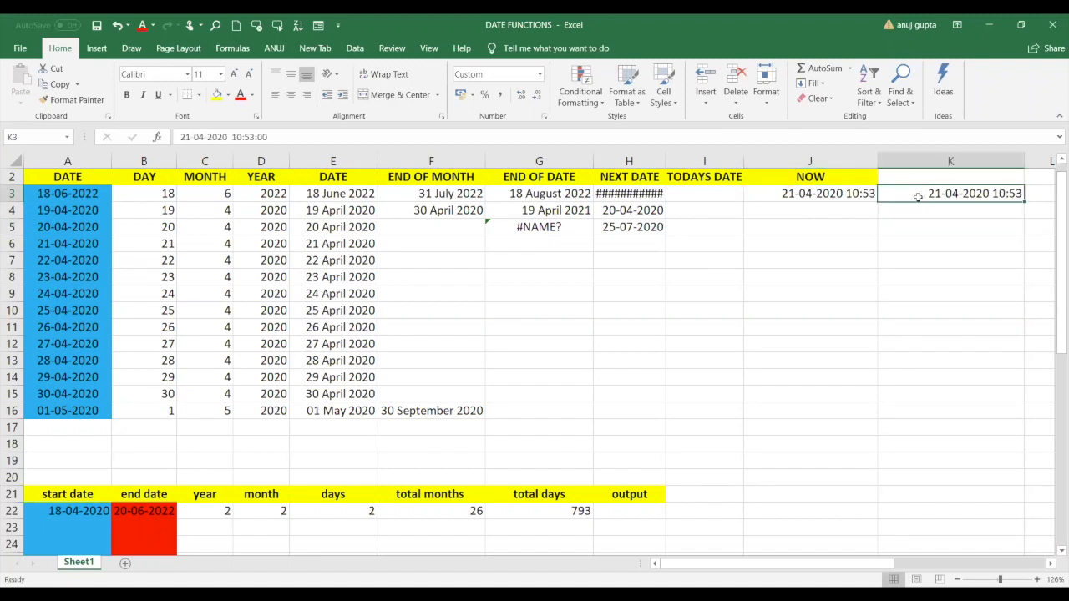
{"action": "left_click", "coordinate": [859, 192]}
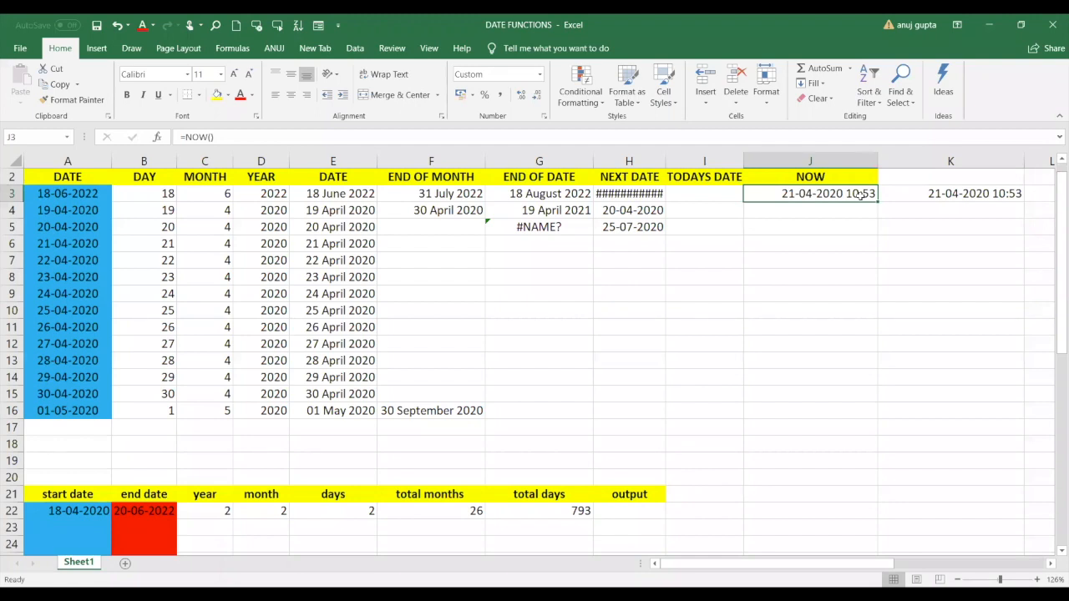
Close the DATE FUNCTIONS workbook and save its changes.
{"action": "left_click", "coordinate": [1053, 31]}
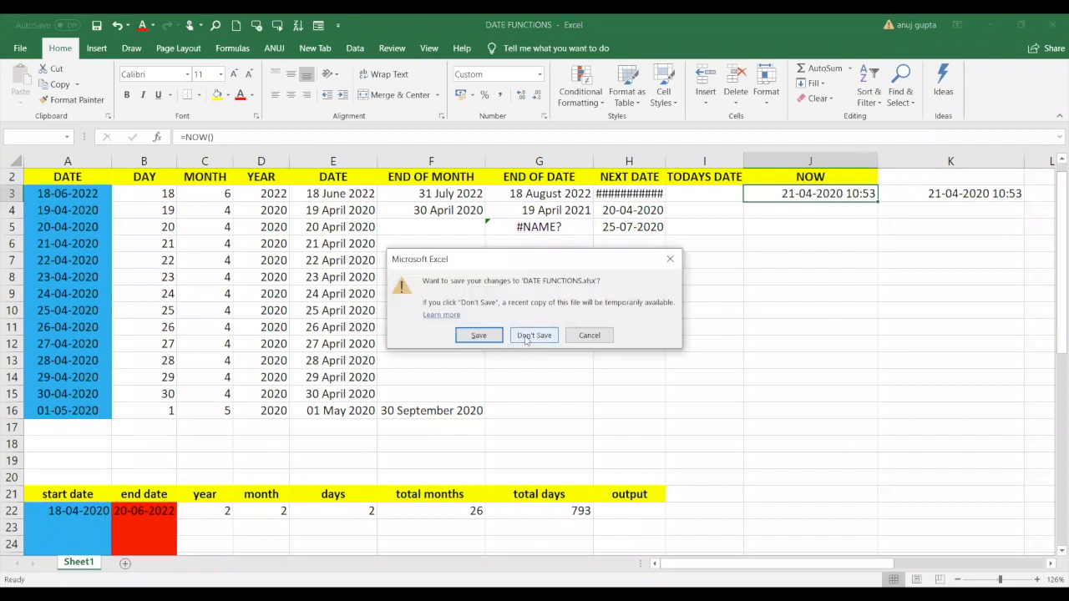
{"action": "left_click", "coordinate": [492, 336]}
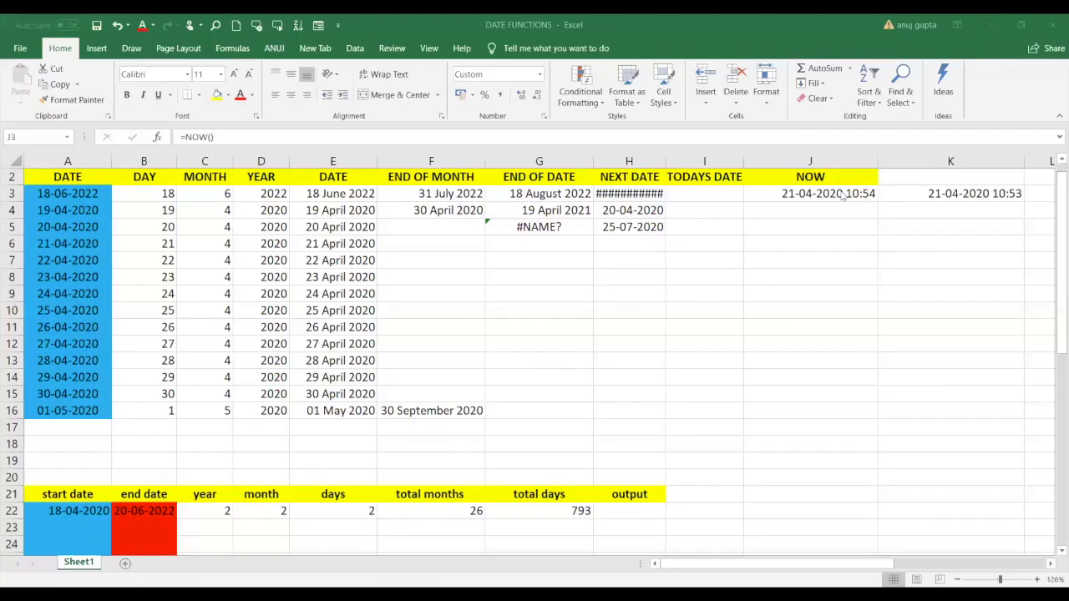
Compare the NOW formula result in cell J3 with the fixed date and time in cell K3 in the reopened workbook.
{"action": "left_click", "coordinate": [842, 195]}
{"action": "left_click", "coordinate": [912, 197]}
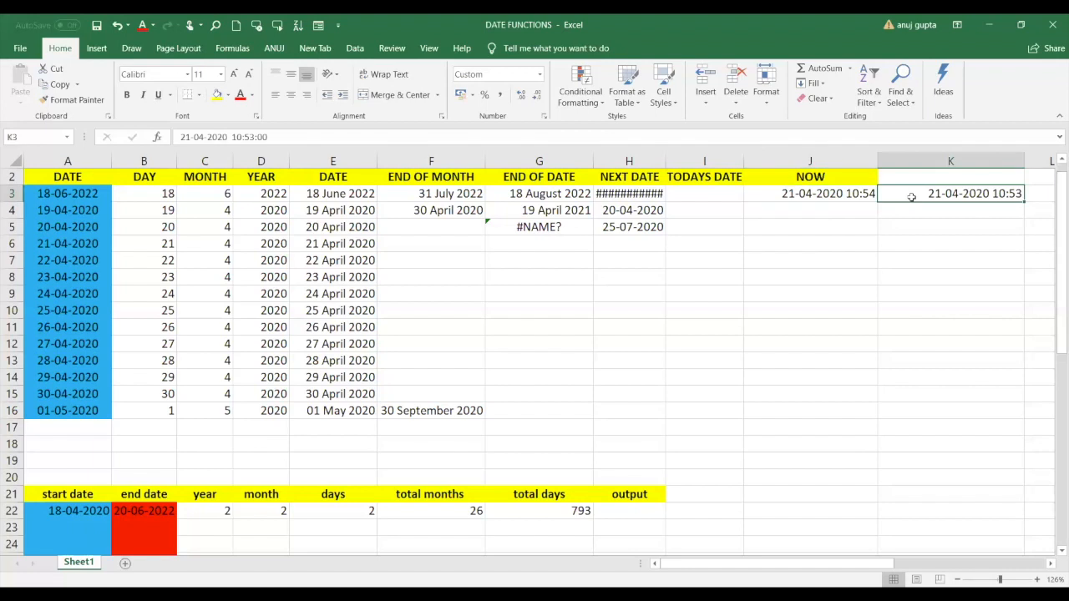
{"action": "left_click", "coordinate": [837, 200]}
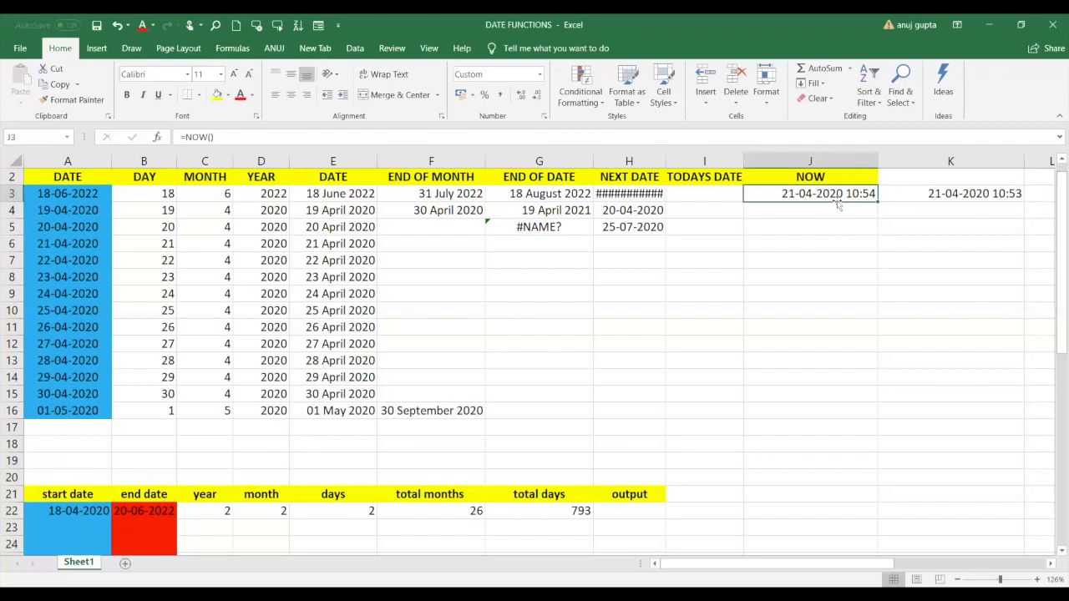
{"action": "left_click", "coordinate": [904, 200]}
{"action": "left_click", "coordinate": [858, 194]}
{"action": "left_click", "coordinate": [907, 194]}
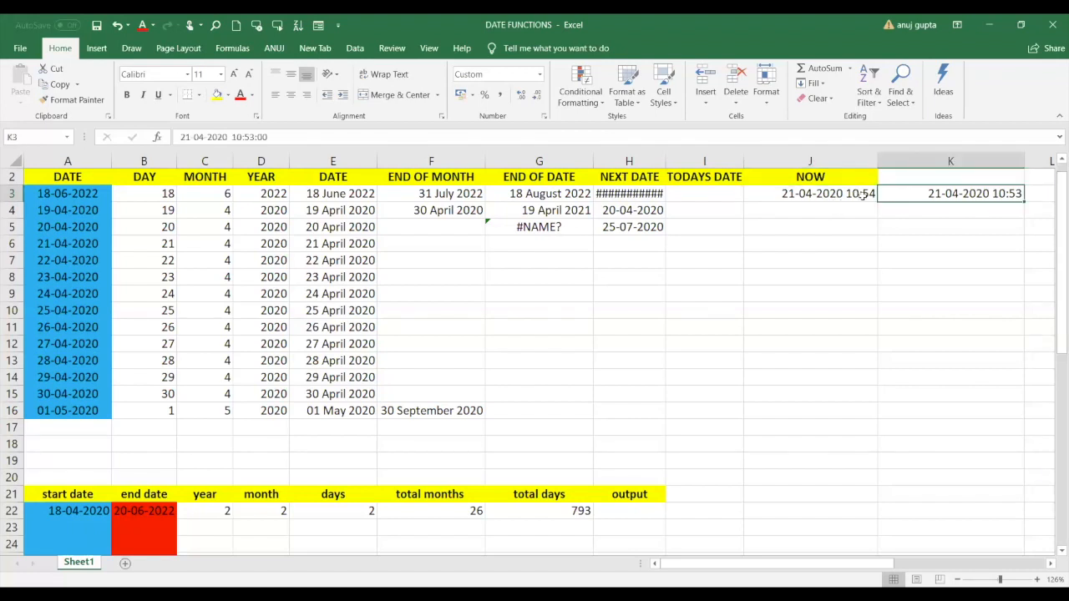
{"action": "left_click", "coordinate": [862, 194]}
{"action": "left_click", "coordinate": [923, 197]}
{"action": "left_click", "coordinate": [847, 195]}
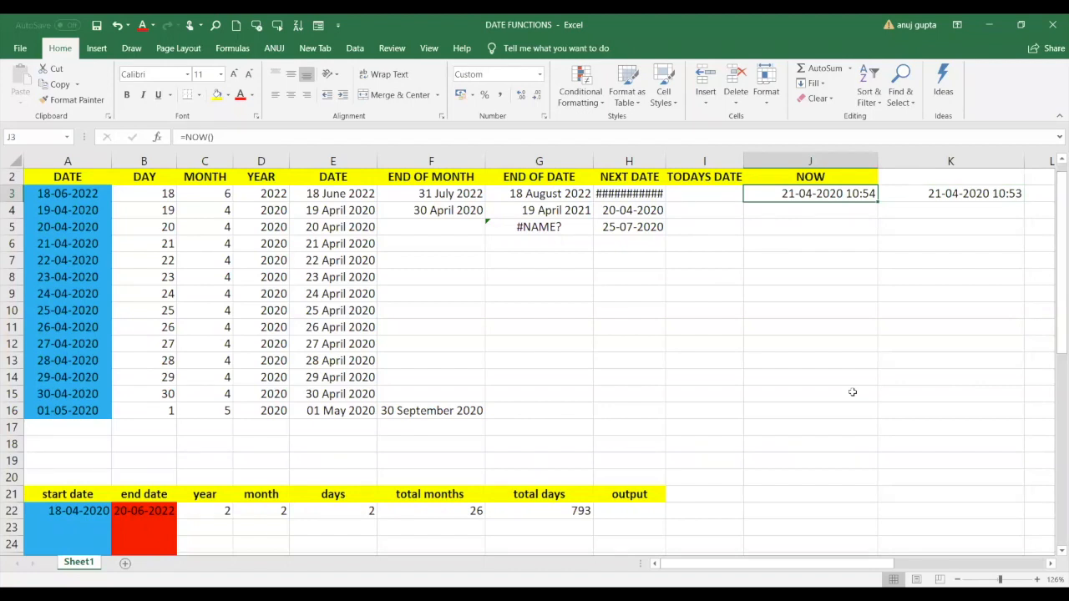
{"action": "left_click", "coordinate": [945, 197]}
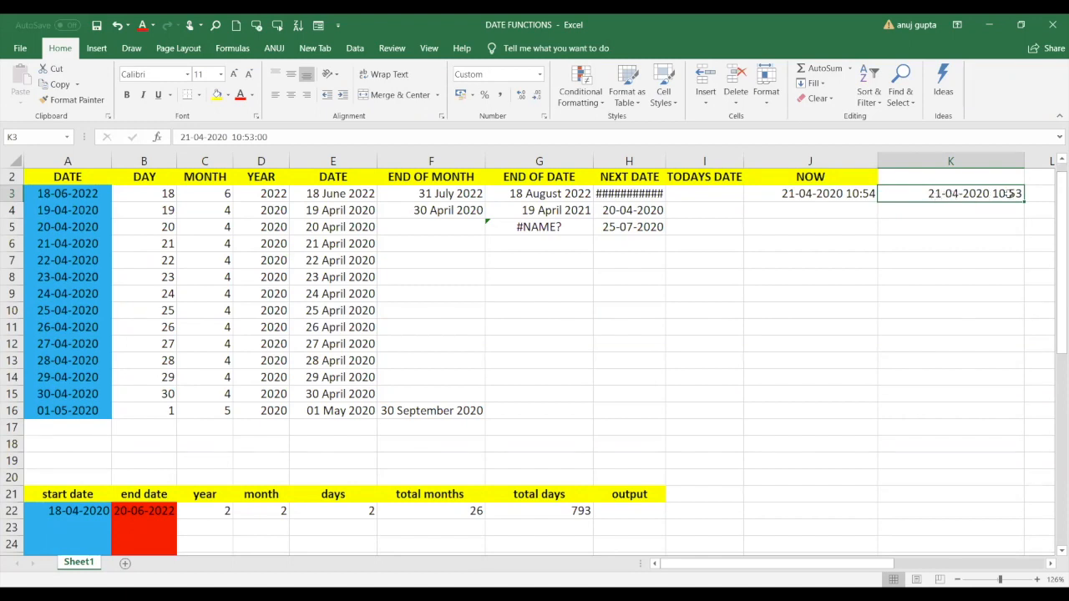
{"action": "left_click", "coordinate": [831, 203]}
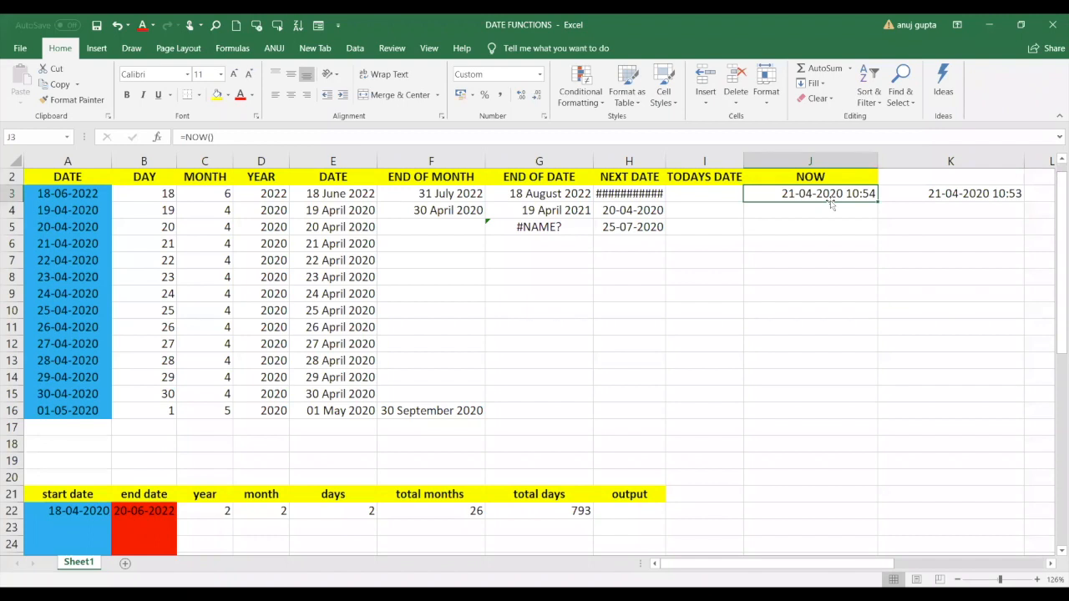
{"action": "left_click", "coordinate": [928, 192]}
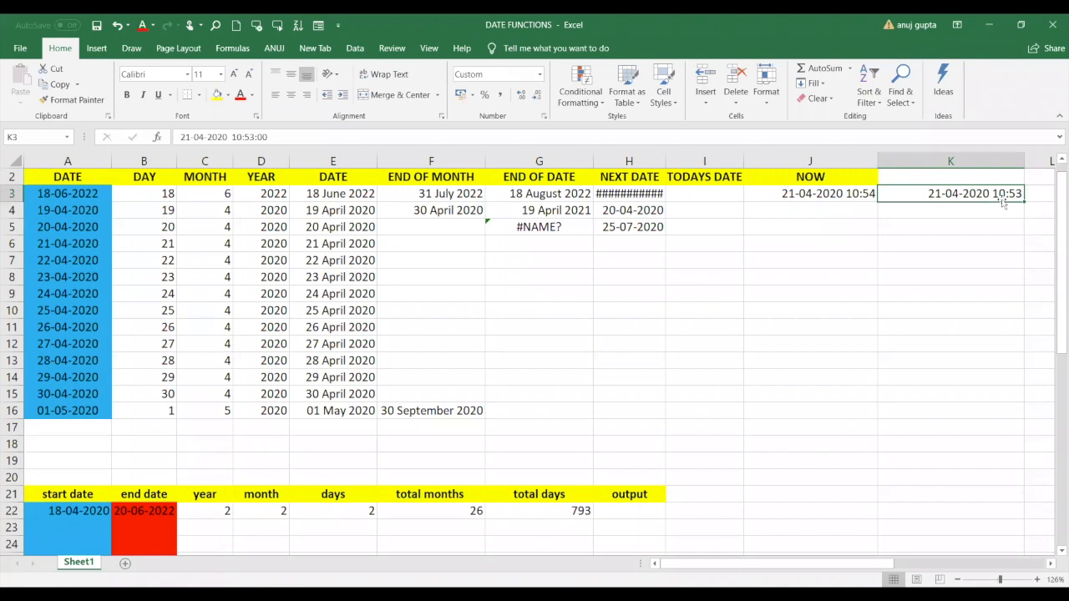
{"action": "left_click", "coordinate": [835, 208]}
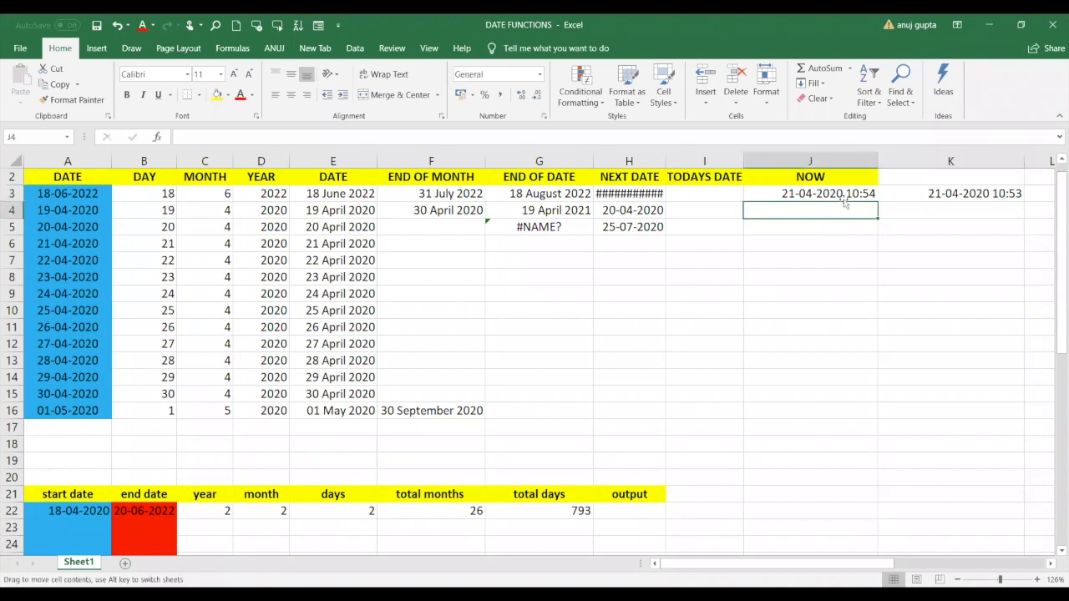
{"action": "left_click", "coordinate": [866, 188]}
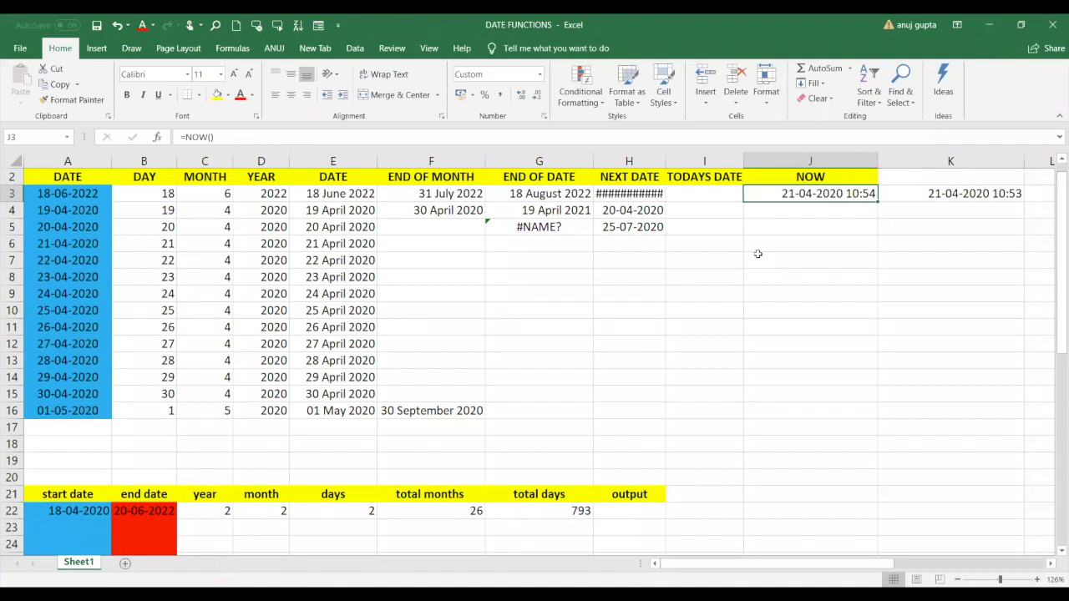
Enter =TODAY() in cell I3 under TODAYS DATE.
{"action": "left_click", "coordinate": [707, 191]}
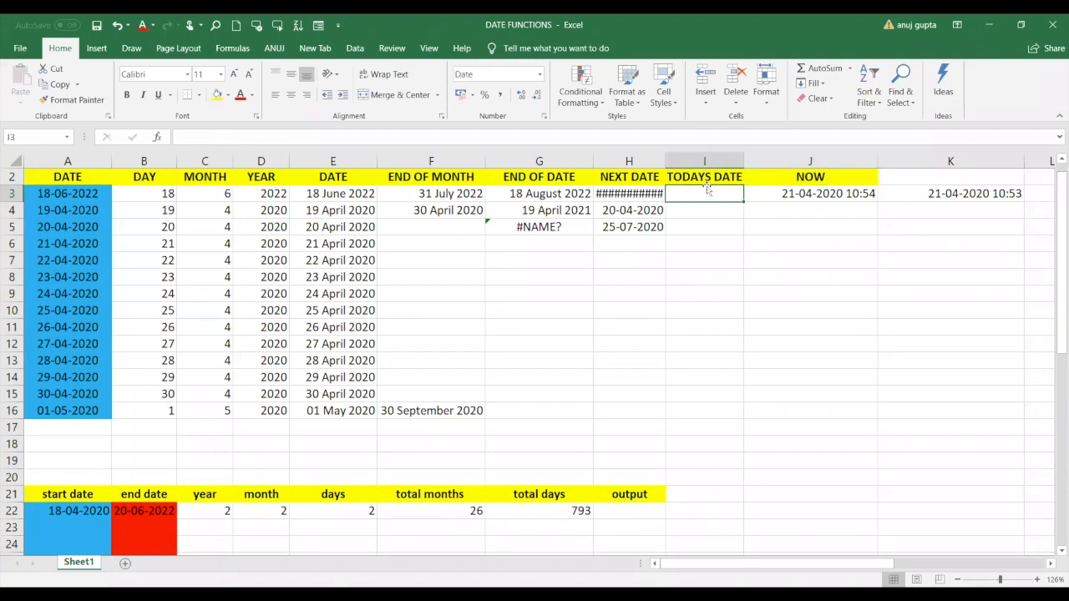
{"action": "type", "text": "="}
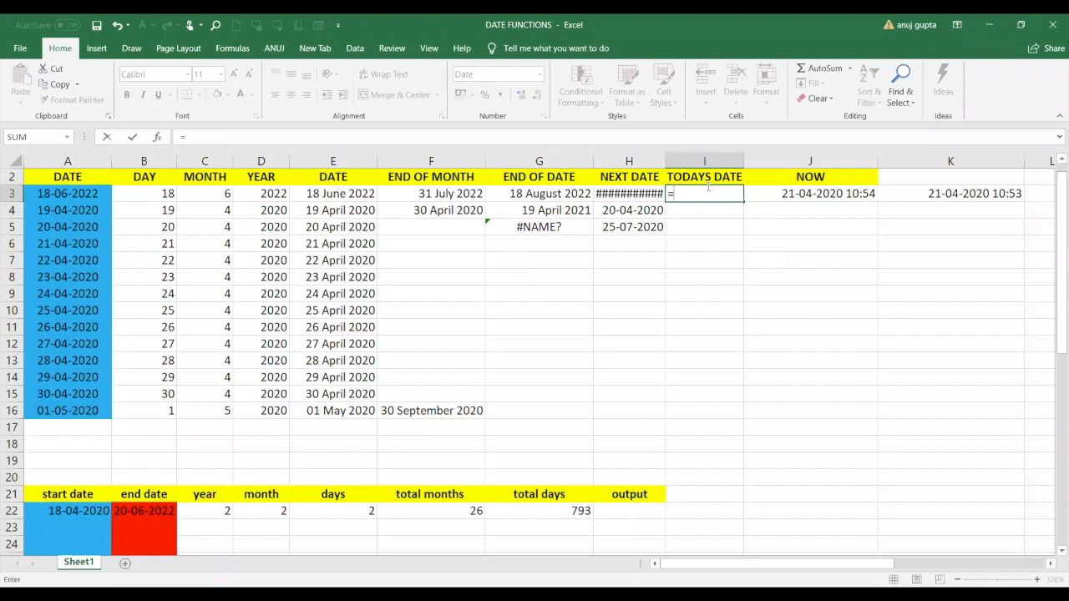
{"action": "type", "text": "TODAY"}
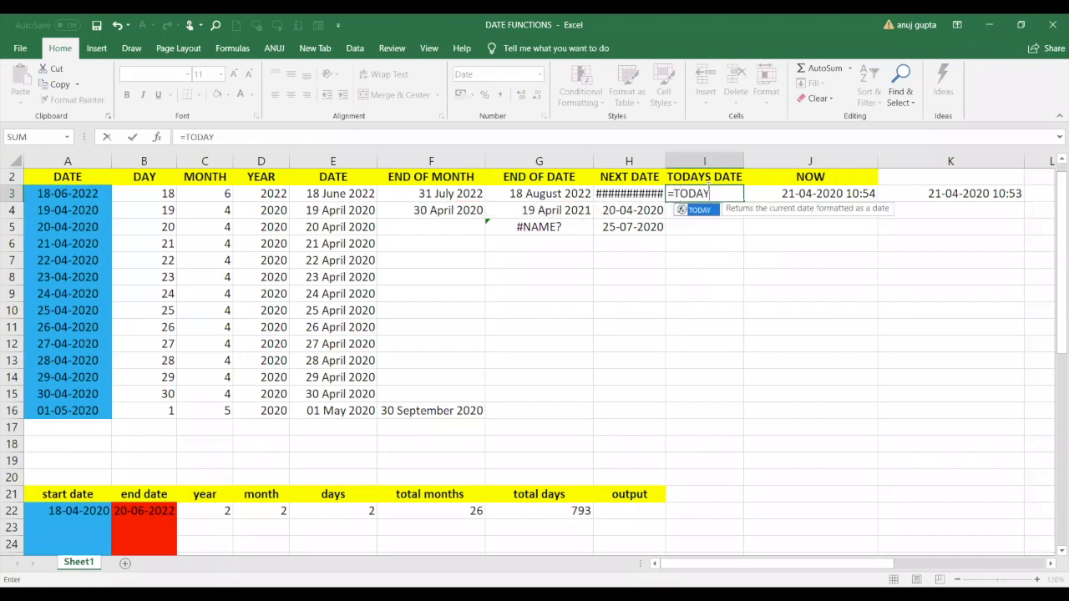
{"action": "type", "text": "()"}
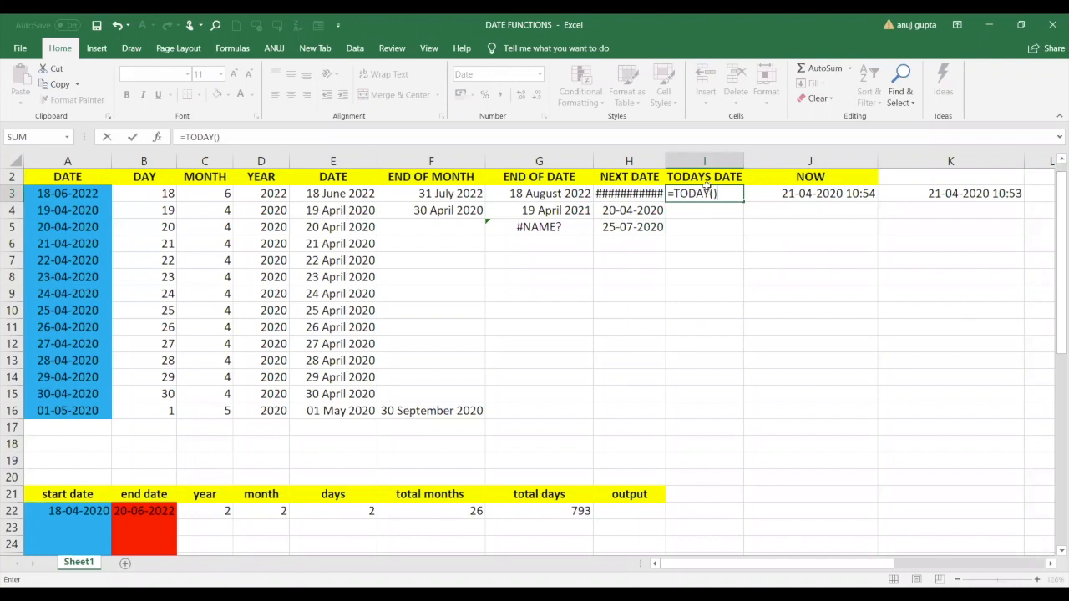
{"action": "key", "text": "Return"}
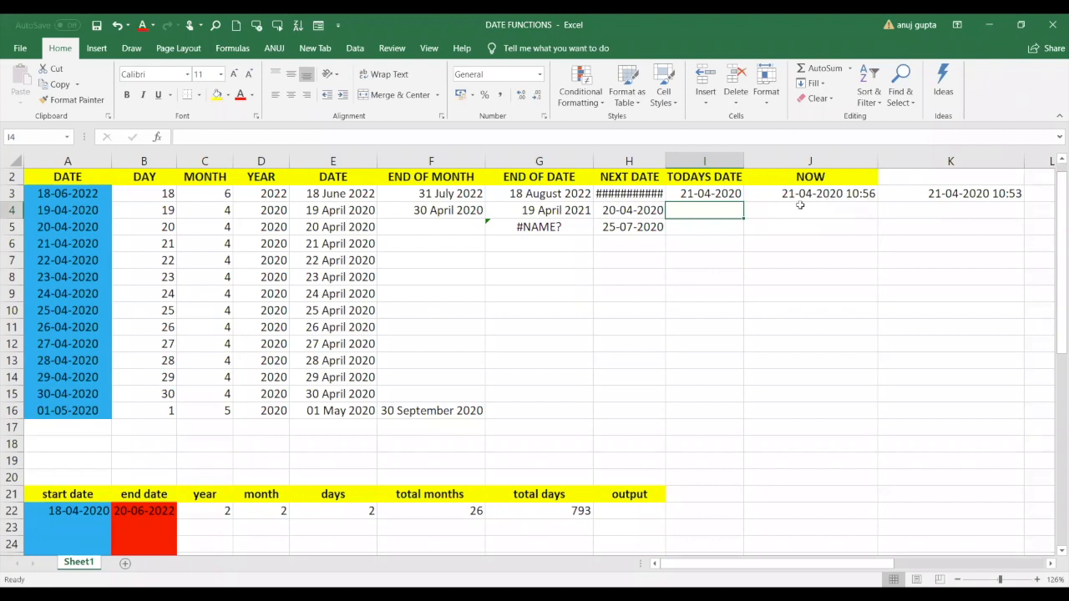
Replace the NOW formula in cell J3 with its static result by copying it and pasting only values in place.
{"action": "left_click", "coordinate": [847, 193]}
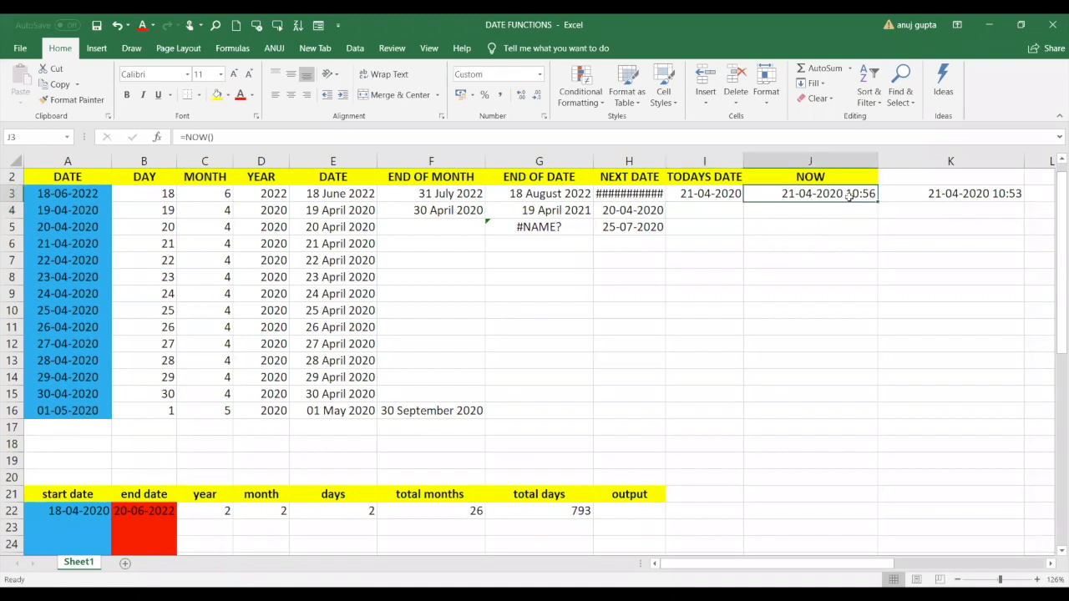
{"action": "key", "text": "ctrl+c"}
{"action": "right_click", "coordinate": [849, 195]}
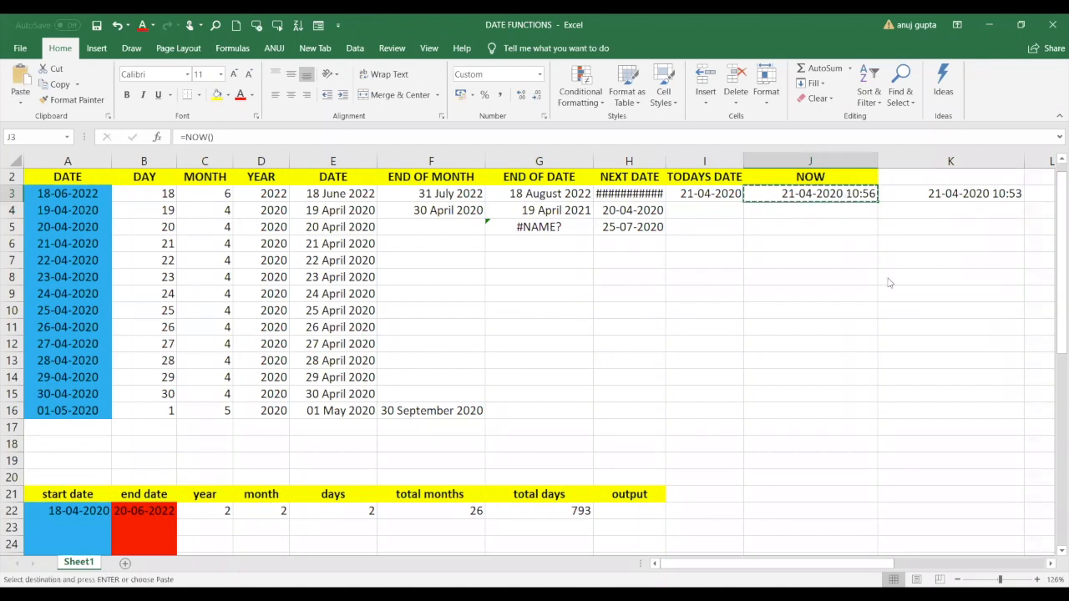
{"action": "key", "text": "Return"}
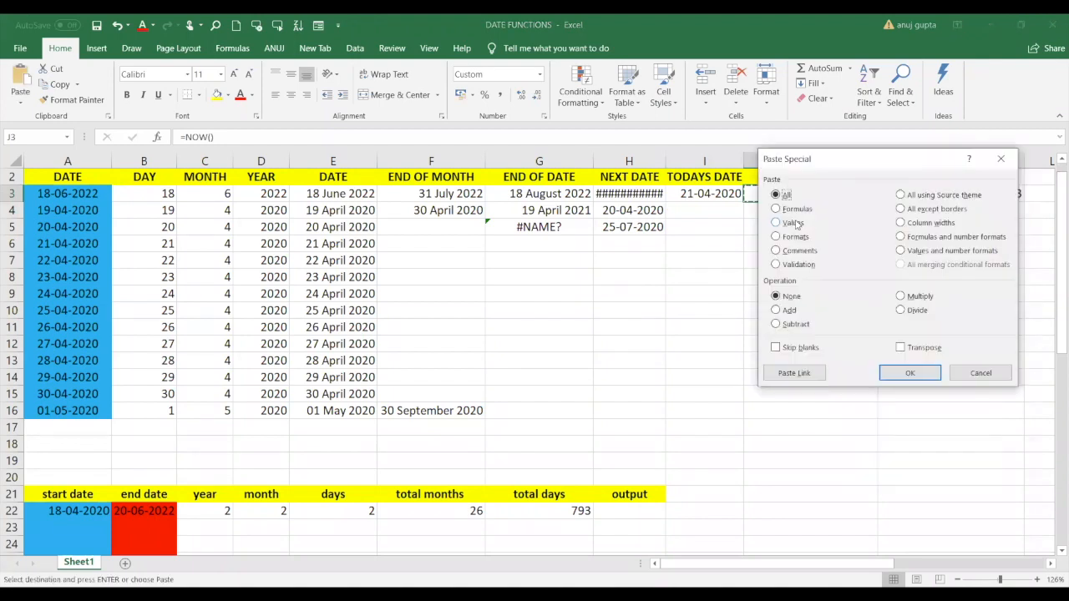
{"action": "left_click", "coordinate": [775, 222]}
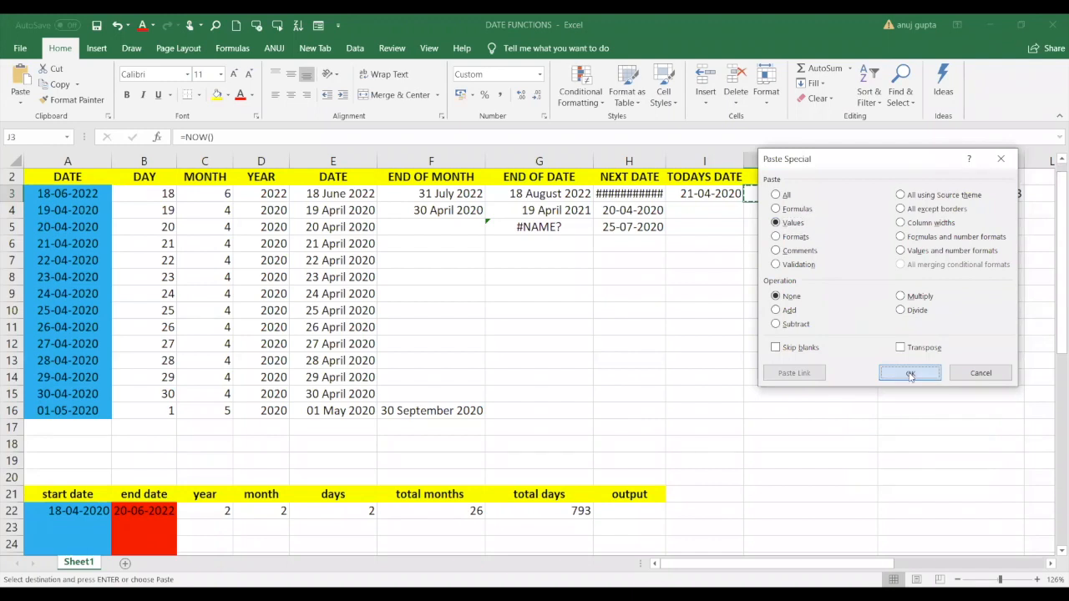
{"action": "left_click", "coordinate": [910, 374]}
Examine the content of cell J3 under NOW to see whether it holds a formula or a fixed value.
{"action": "left_click", "coordinate": [811, 247]}
{"action": "left_click", "coordinate": [704, 214]}
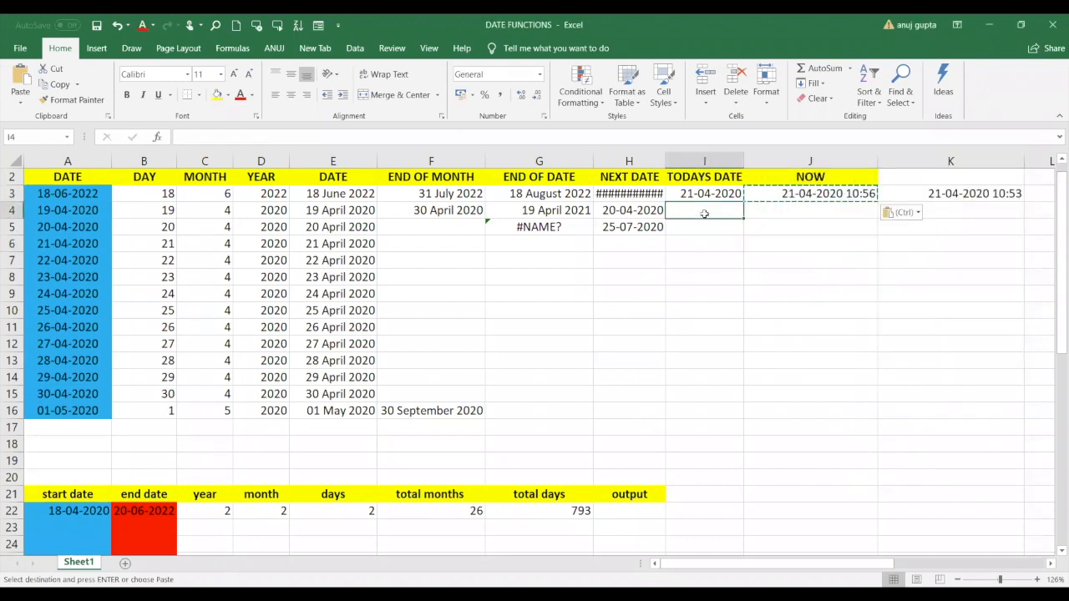
{"action": "left_click", "coordinate": [790, 229]}
{"action": "left_click", "coordinate": [812, 190]}
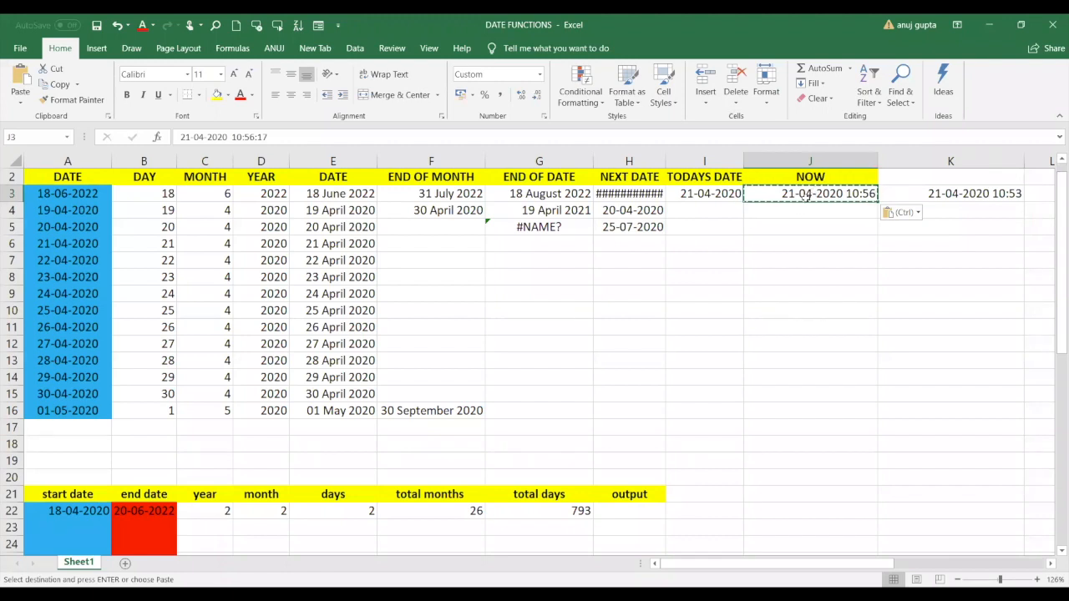
{"action": "right_click", "coordinate": [806, 196]}
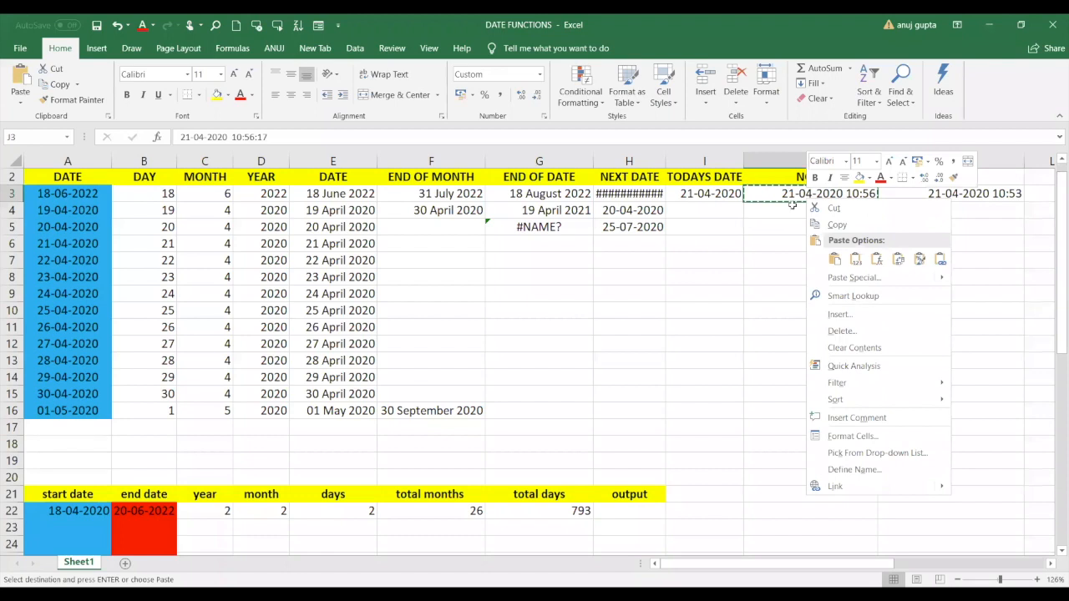
{"action": "left_click", "coordinate": [793, 206]}
{"action": "left_click", "coordinate": [812, 191]}
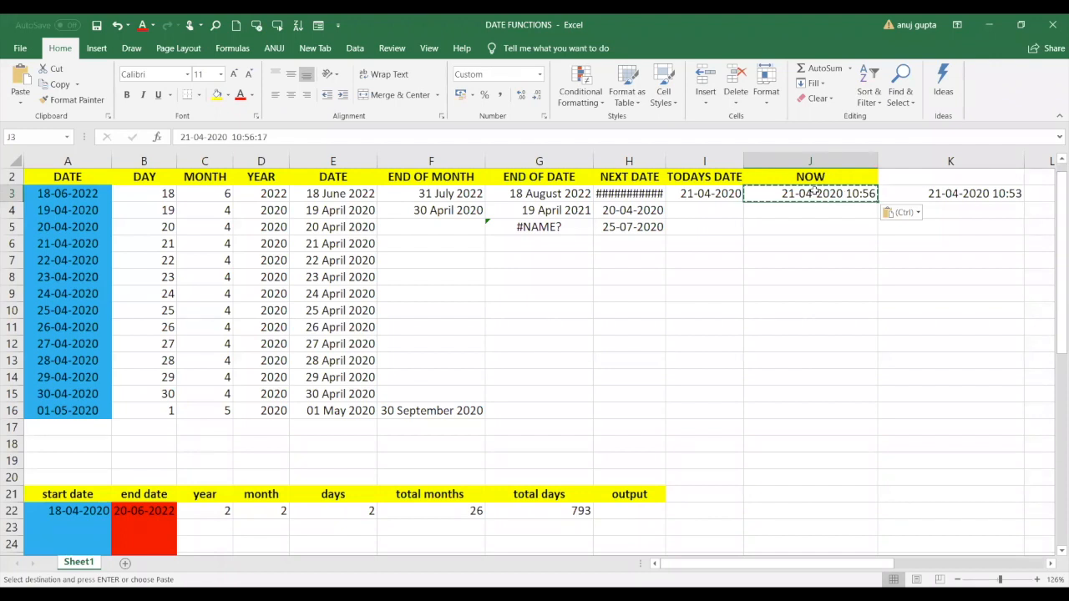
Paste the copied date and time from J3 into cell I3, and clear I3 again.
{"action": "left_click", "coordinate": [700, 196]}
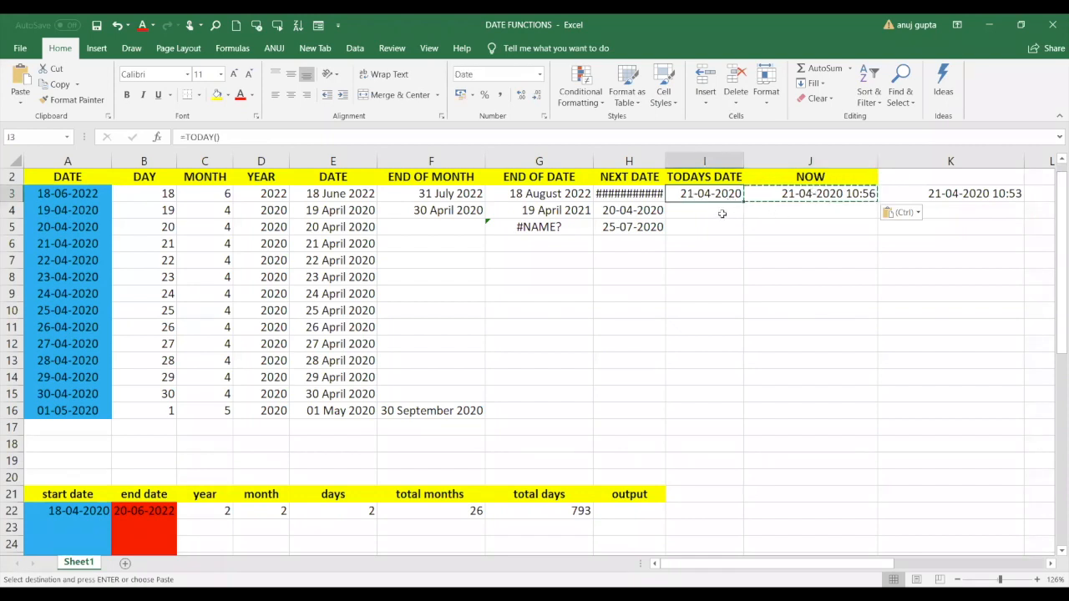
{"action": "key", "text": "Return"}
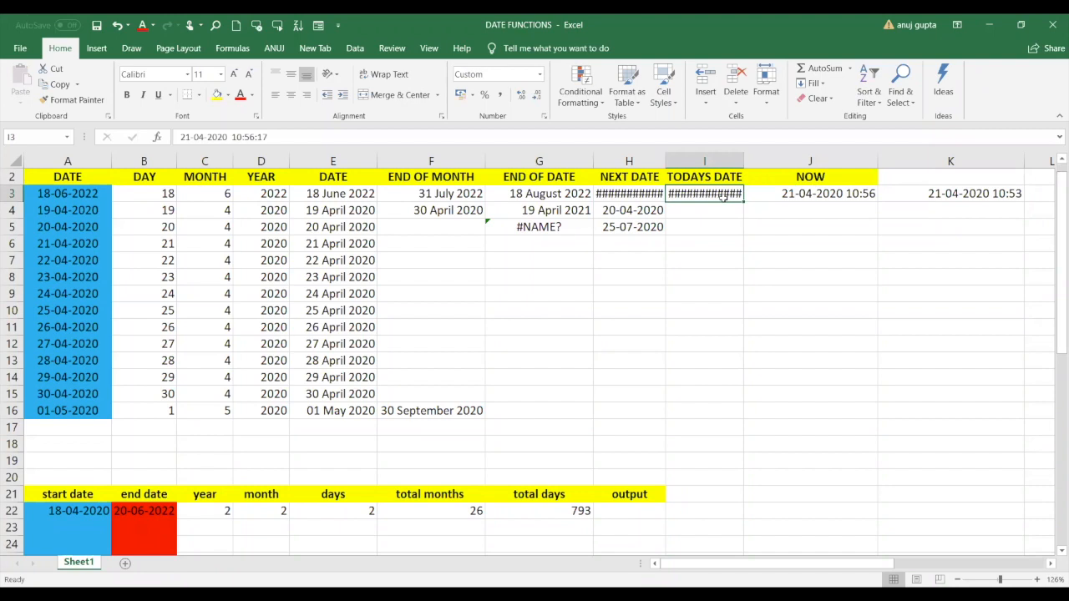
{"action": "left_click", "coordinate": [731, 215]}
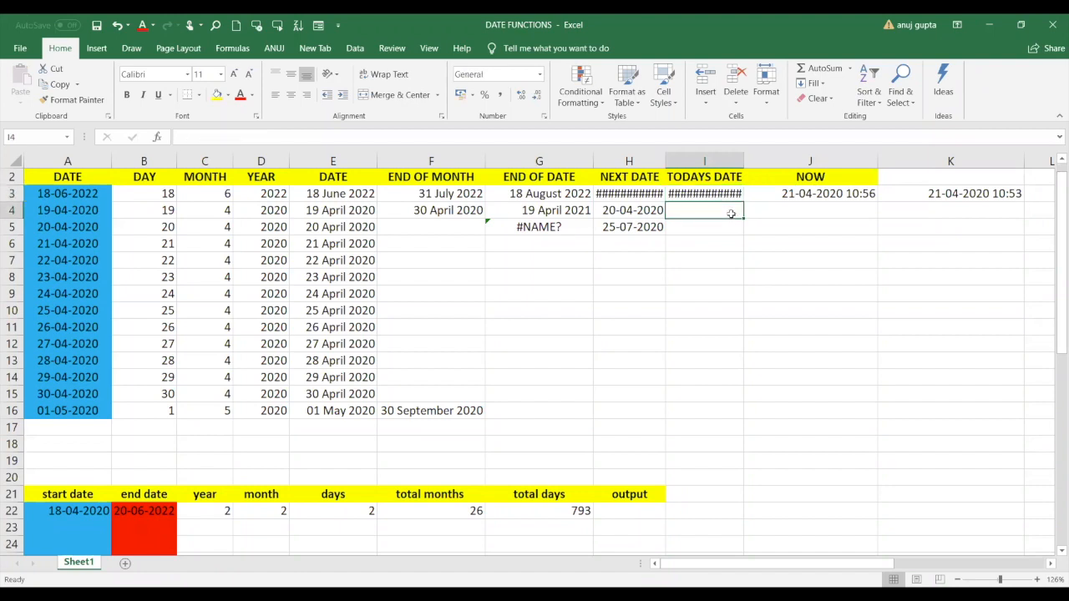
{"action": "left_click", "coordinate": [353, 249]}
{"action": "key", "text": "Down"}
{"action": "left_click", "coordinate": [832, 194]}
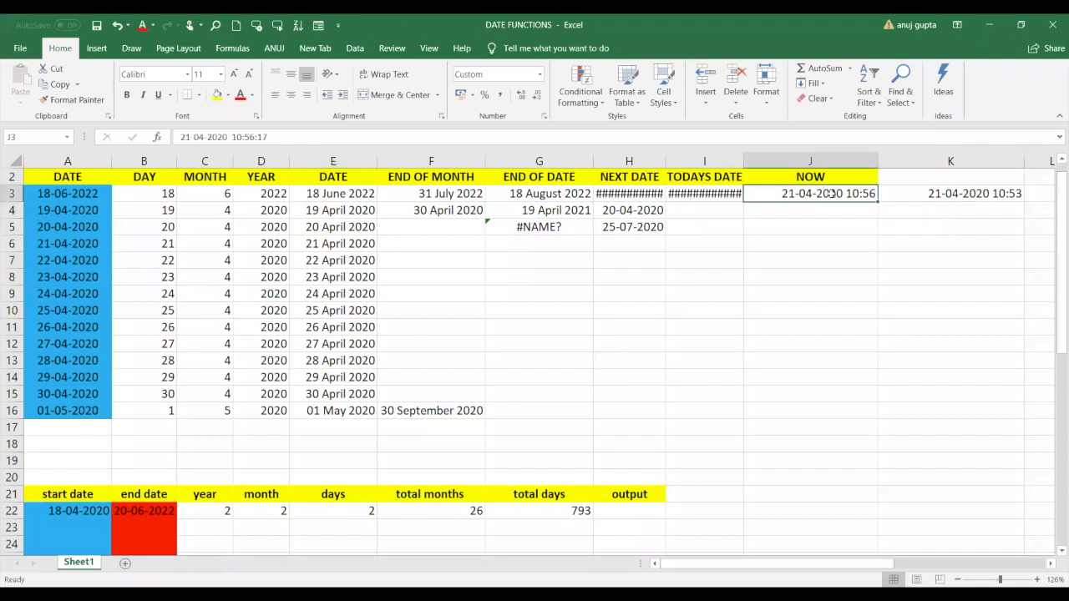
{"action": "left_click", "coordinate": [723, 194]}
{"action": "key", "text": "BackSpace"}
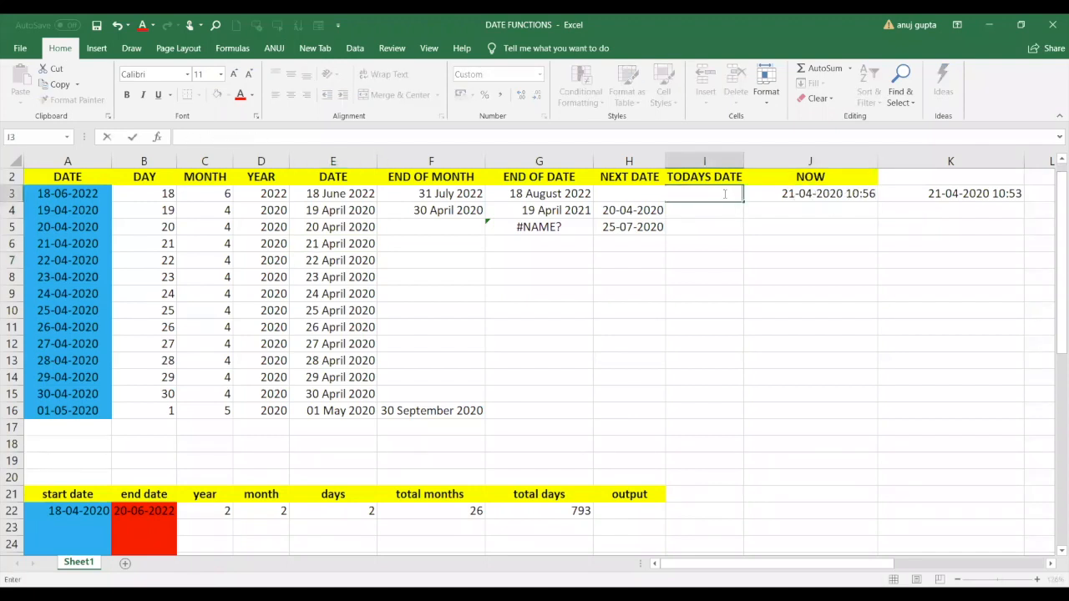
{"action": "left_click", "coordinate": [796, 194]}
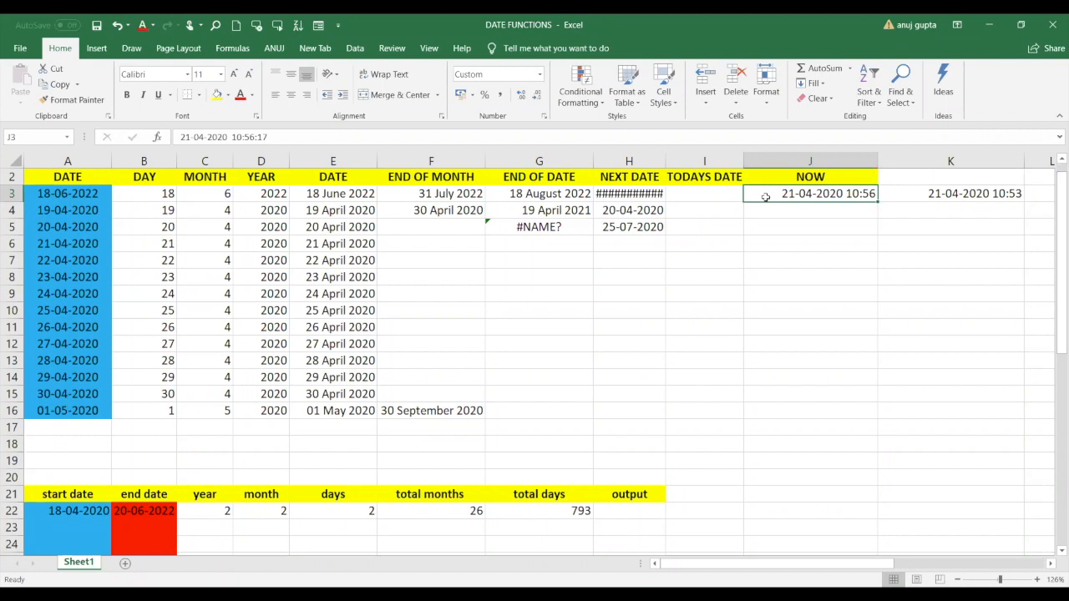
Enter =TODAY() again in the emptied cell I3 and widen column I to fit the date and time.
{"action": "left_click", "coordinate": [709, 187]}
{"action": "type", "text": "="}
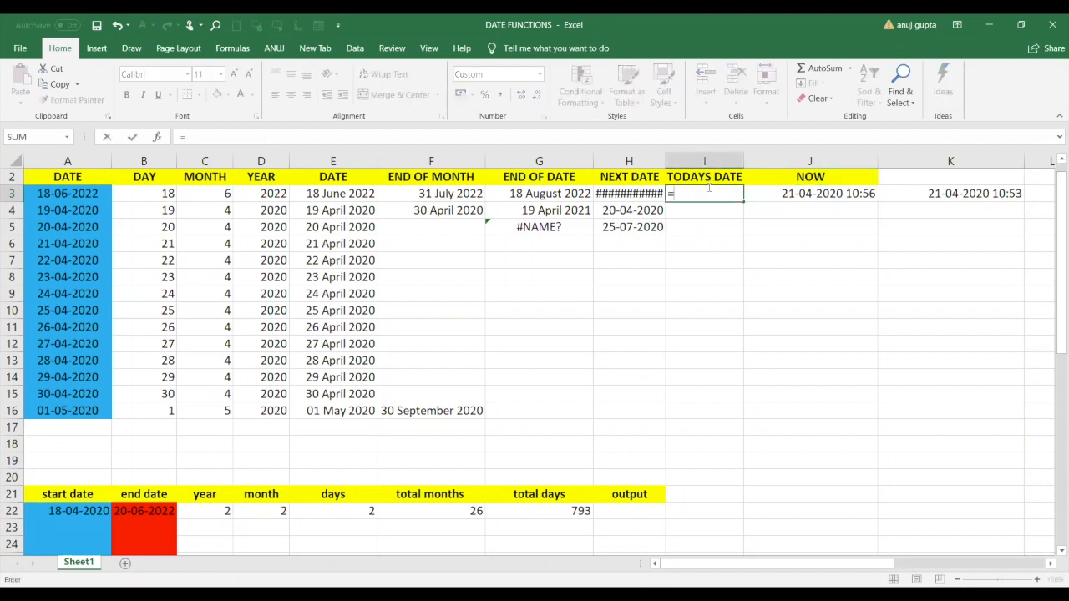
{"action": "type", "text": "TODAY"}
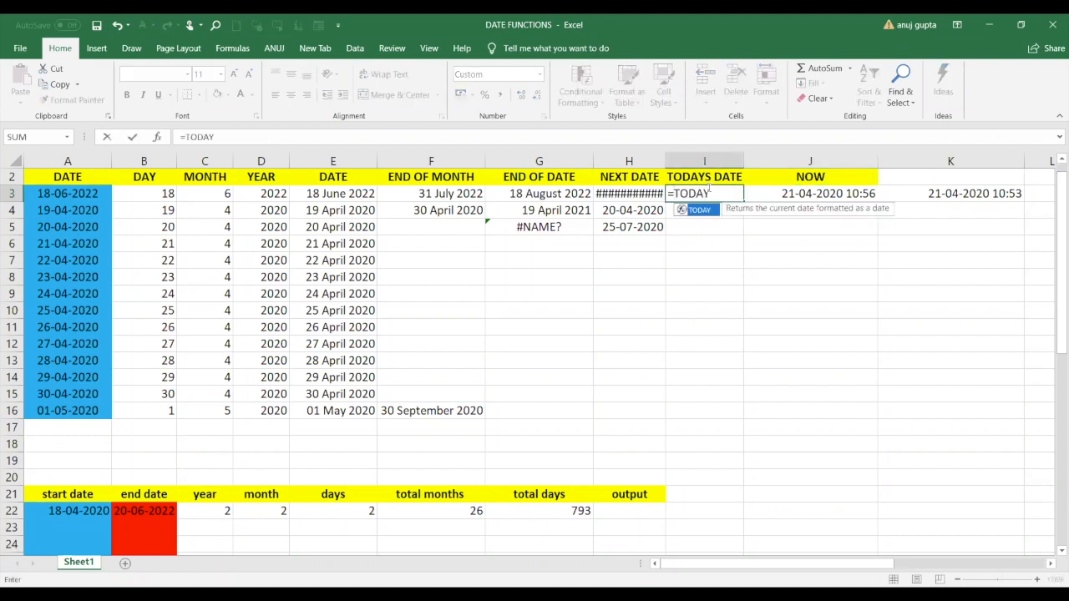
{"action": "type", "text": "()"}
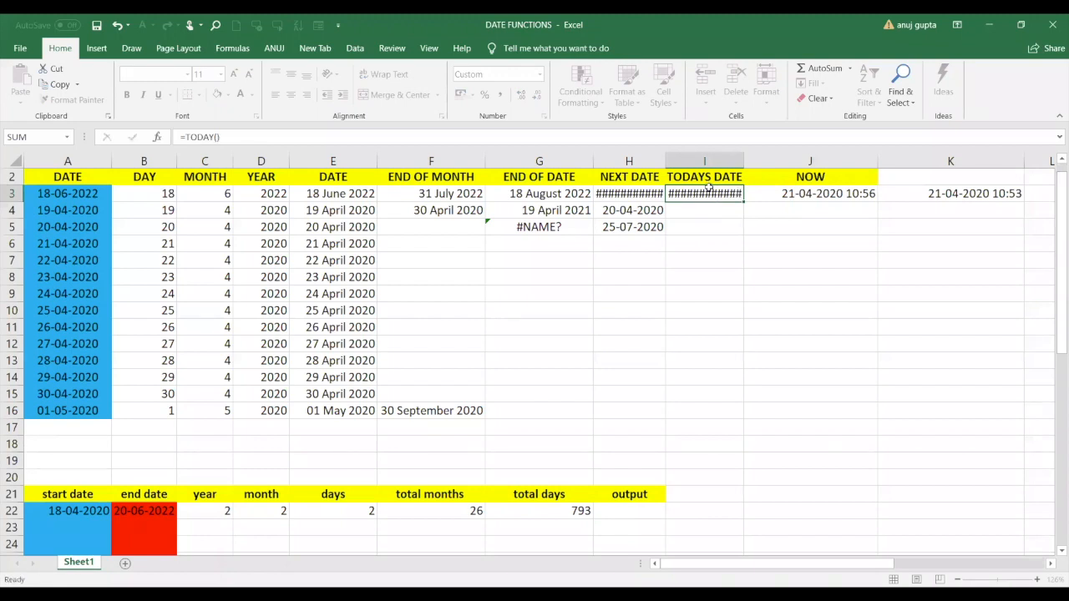
{"action": "key", "text": "Return"}
{"action": "left_click", "coordinate": [743, 192]}
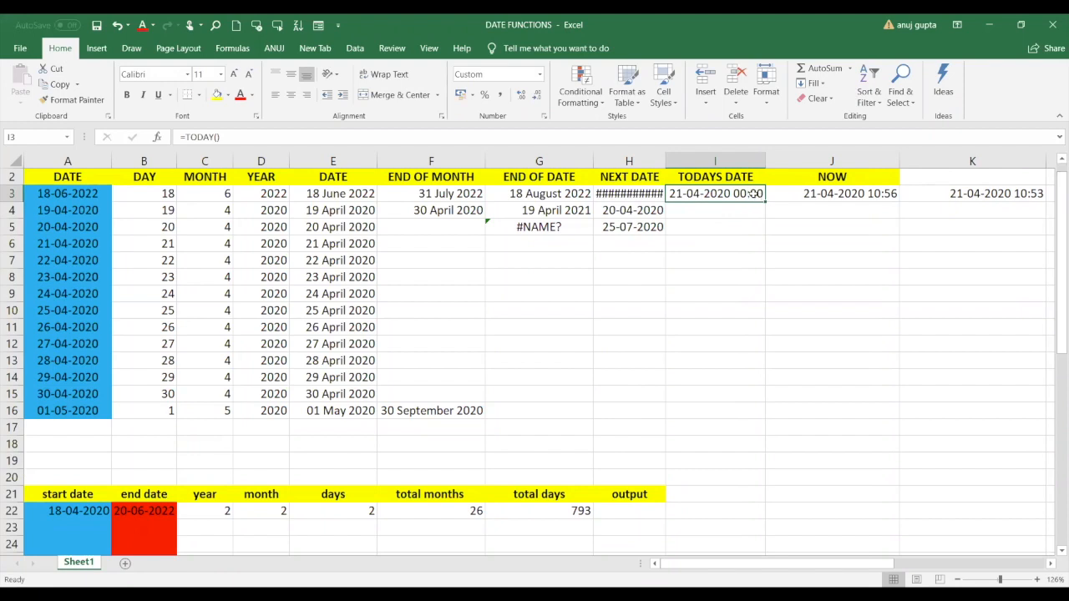
Format the TODAY result in cell I3 with the custom number format dd-mmm.
{"action": "right_click", "coordinate": [693, 193]}
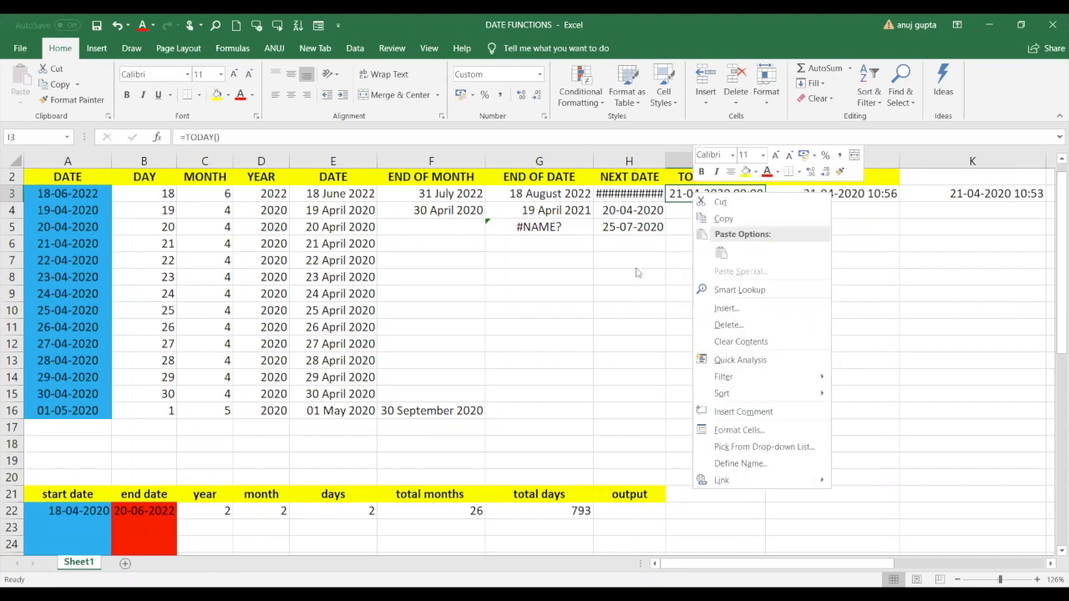
{"action": "key", "text": "f"}
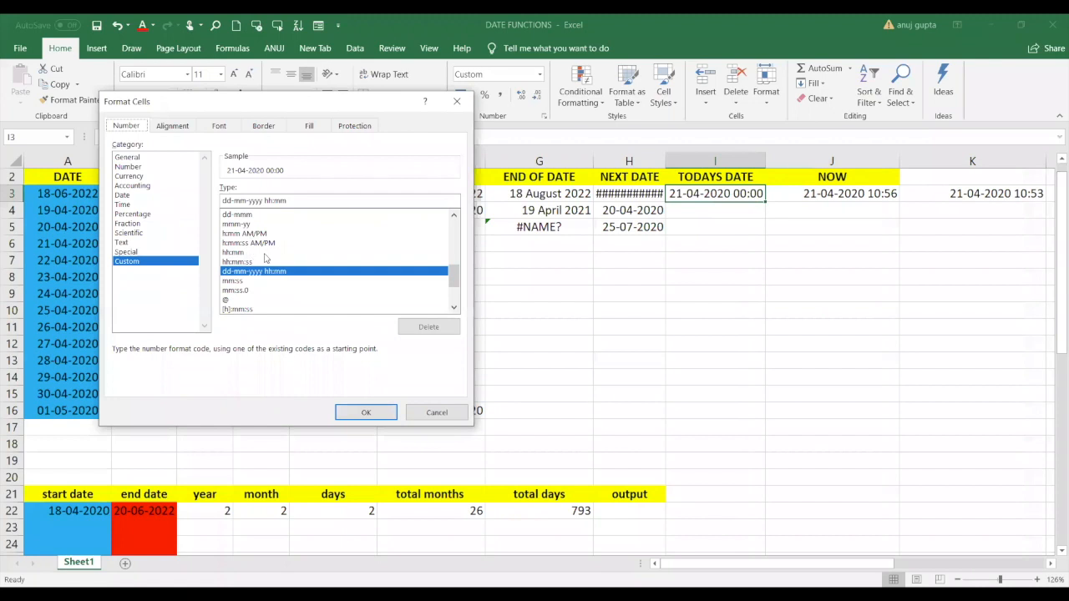
{"action": "left_click", "coordinate": [251, 217]}
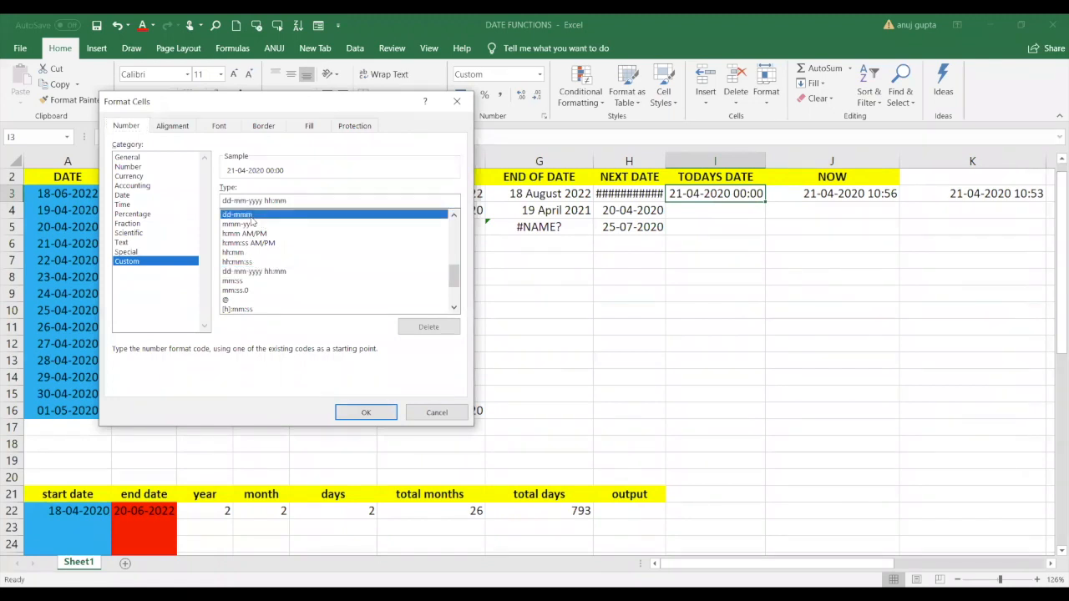
{"action": "left_click", "coordinate": [366, 410]}
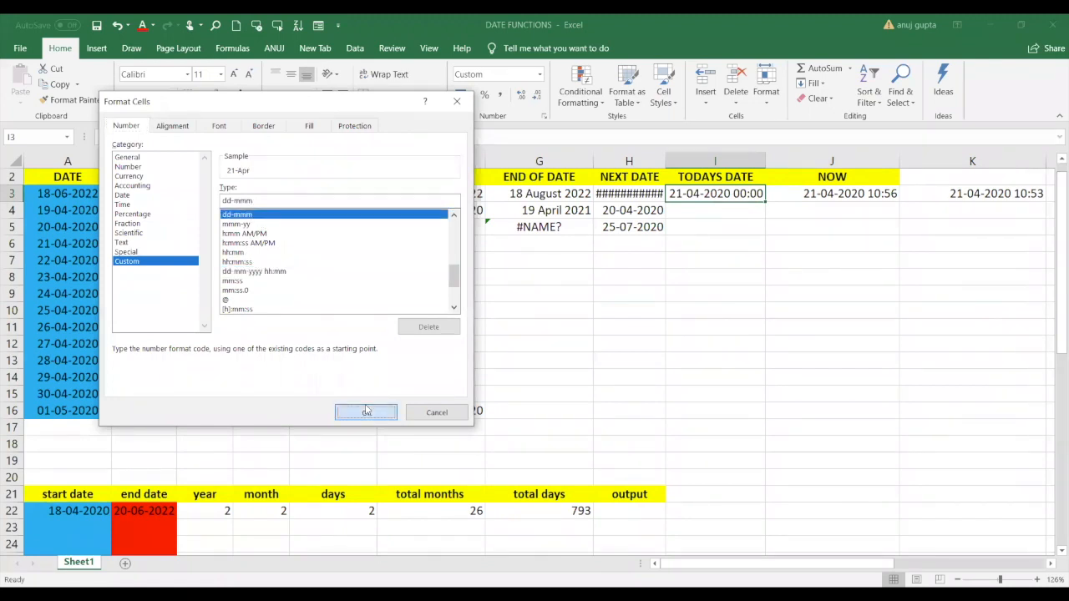
{"action": "left_click", "coordinate": [751, 210]}
{"action": "left_click", "coordinate": [744, 196]}
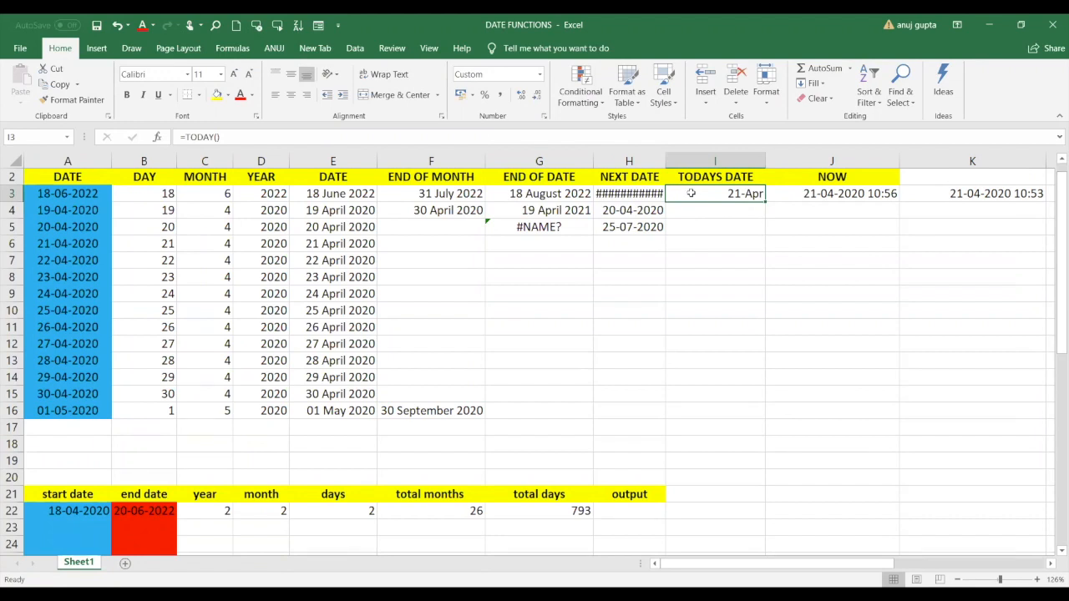
Replace the TODAY formula in cell I3 with its static result by copying it and pasting only values in place.
{"action": "key", "text": "ctrl+c"}
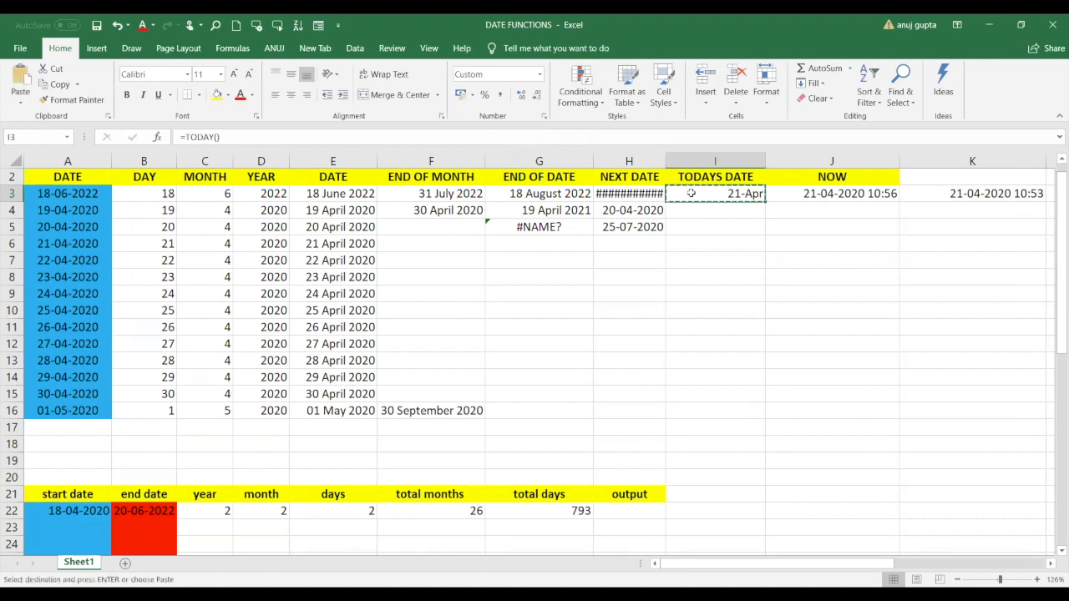
{"action": "right_click", "coordinate": [691, 193]}
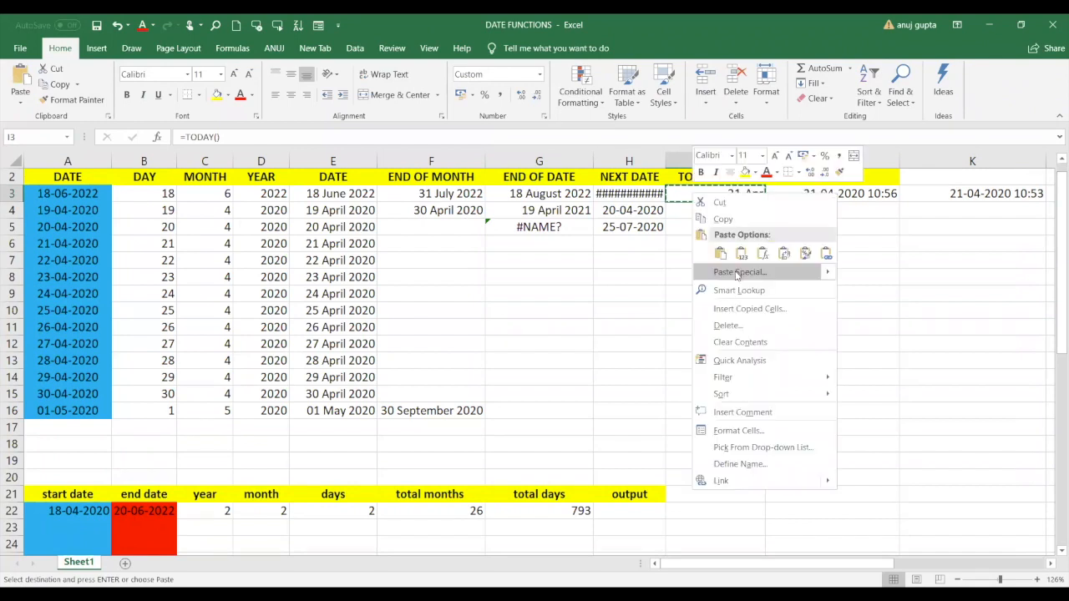
{"action": "left_click", "coordinate": [738, 273]}
{"action": "left_click", "coordinate": [643, 216]}
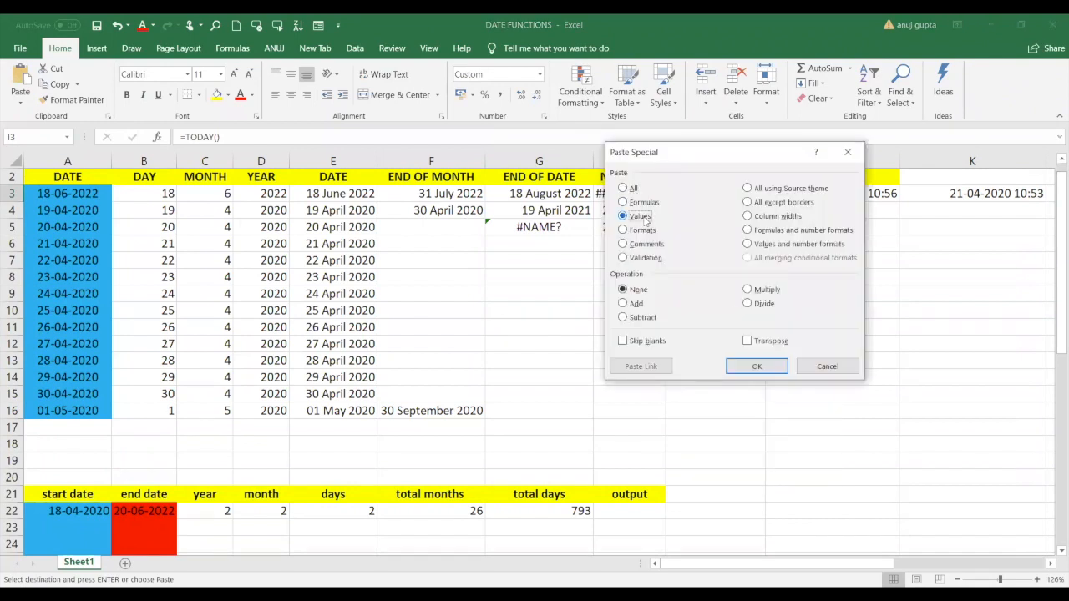
{"action": "key", "text": "Return"}
{"action": "left_click", "coordinate": [718, 218]}
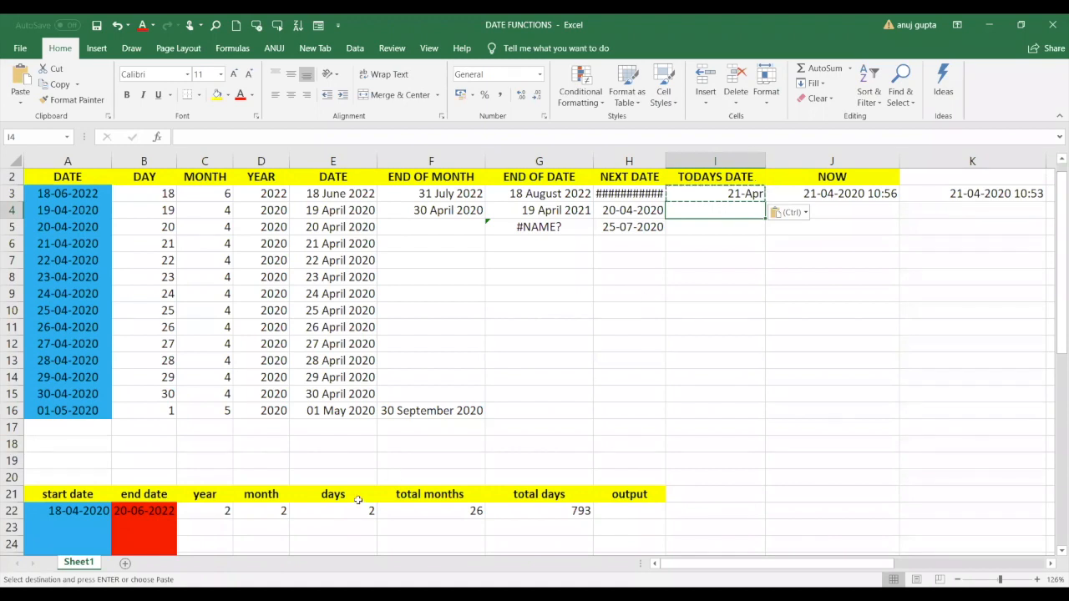
Review the contents of row 3 column by column, from the day, month and year formulas through to the fixed time stamps.
{"action": "left_click", "coordinate": [481, 469]}
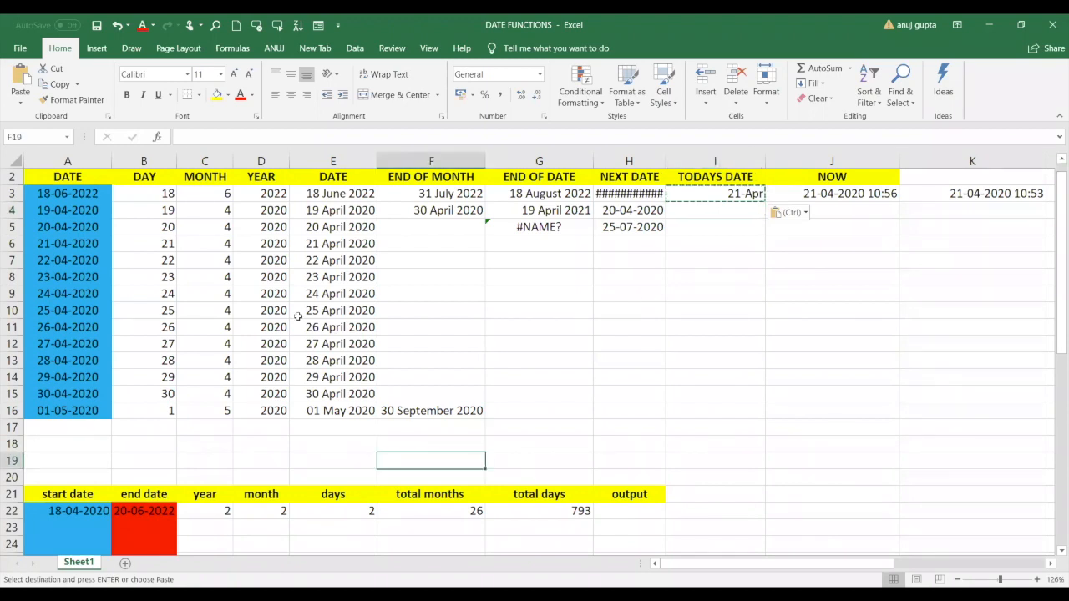
{"action": "left_click", "coordinate": [153, 188]}
{"action": "key", "text": "Right"}
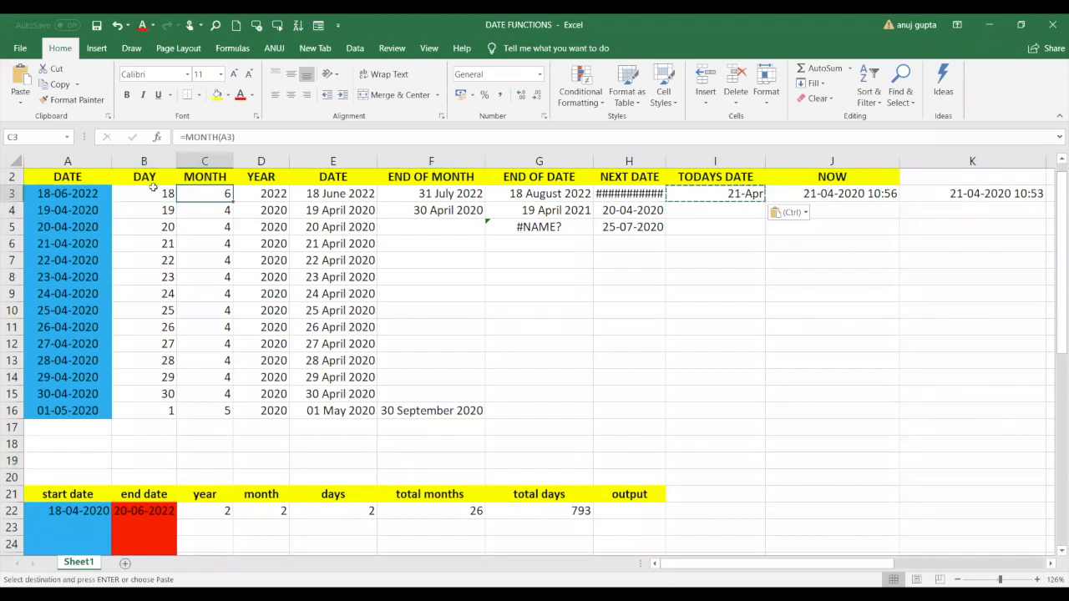
{"action": "key", "text": "Right"}
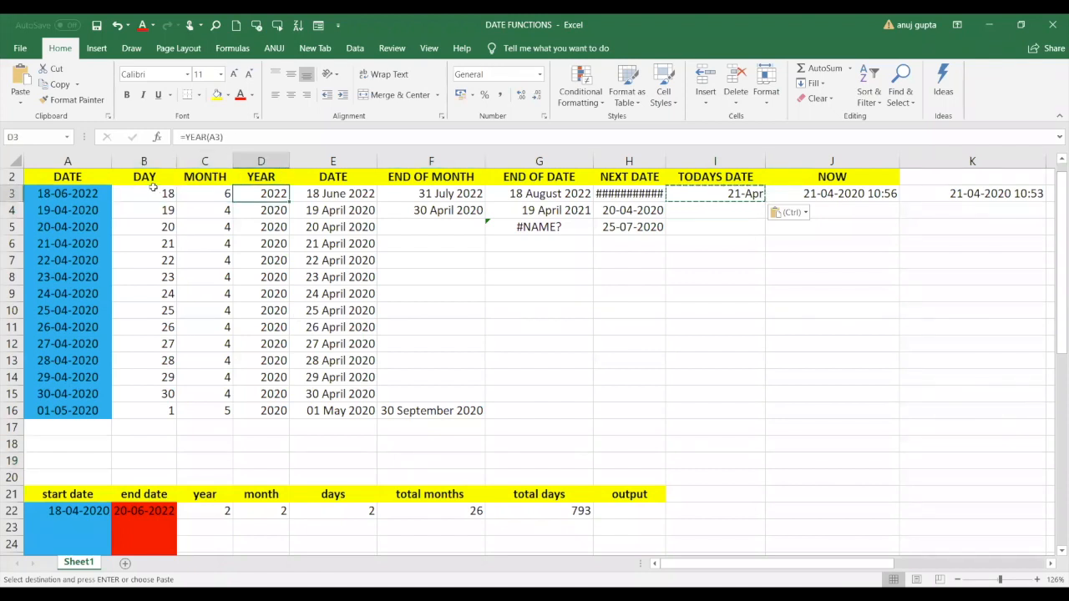
{"action": "key", "text": "Right"}
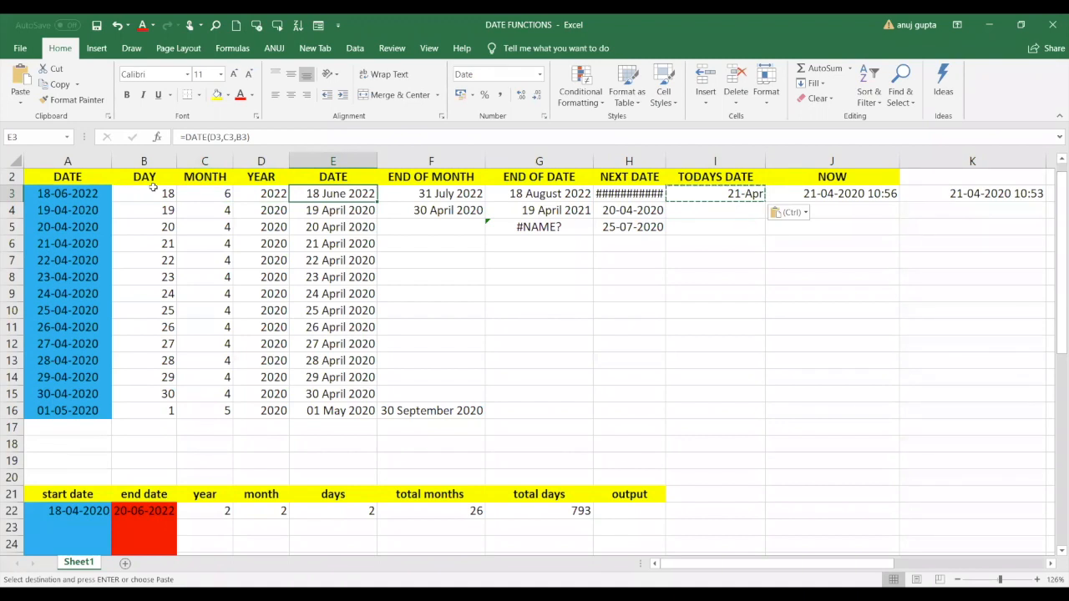
{"action": "key", "text": "Right"}
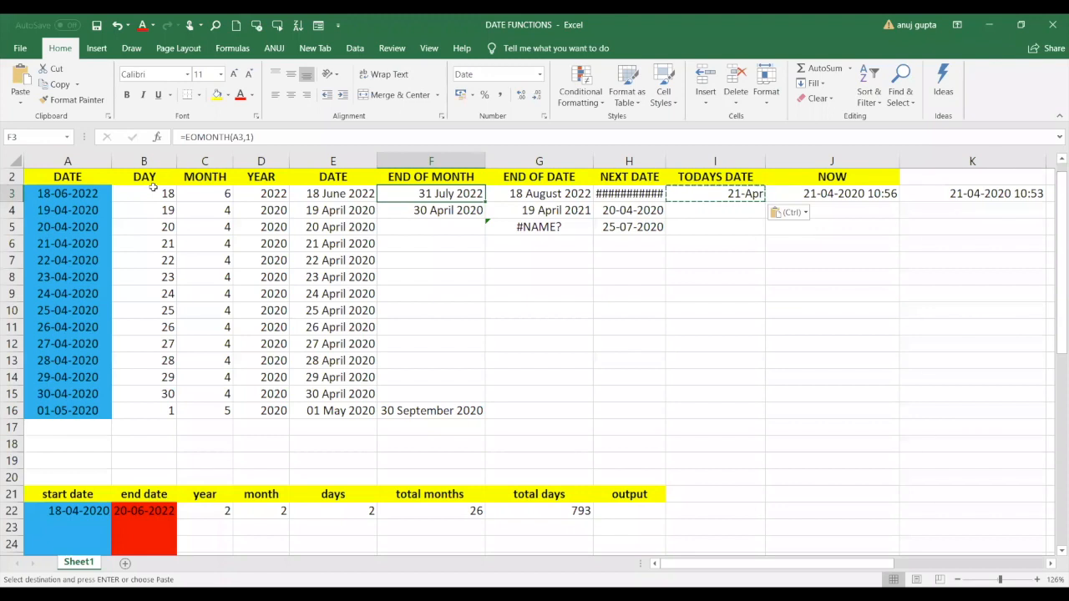
{"action": "key", "text": "Right"}
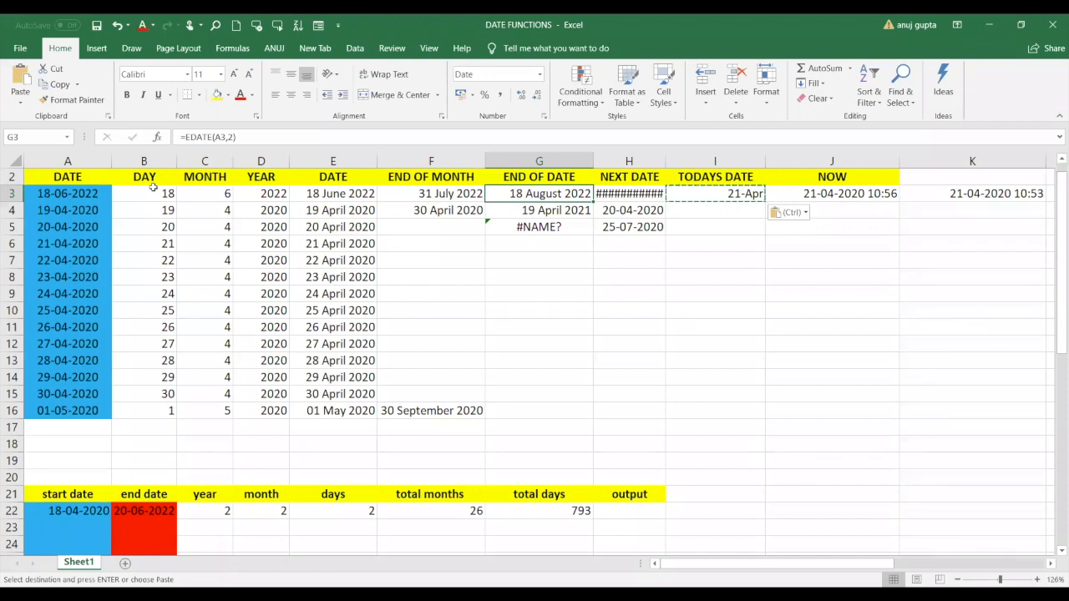
{"action": "key", "text": "Right"}
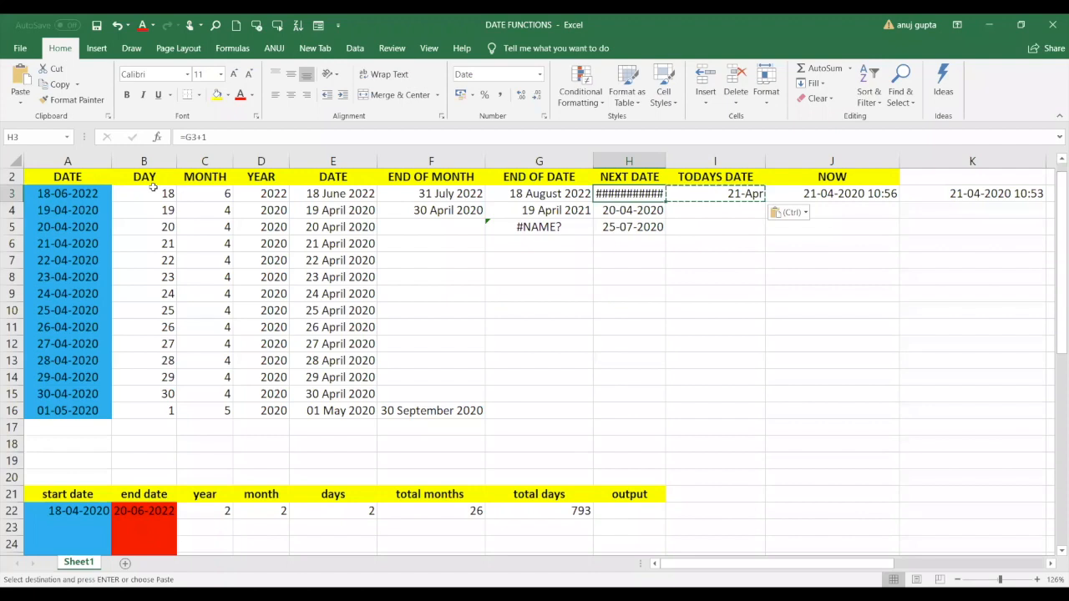
{"action": "key", "text": "Right"}
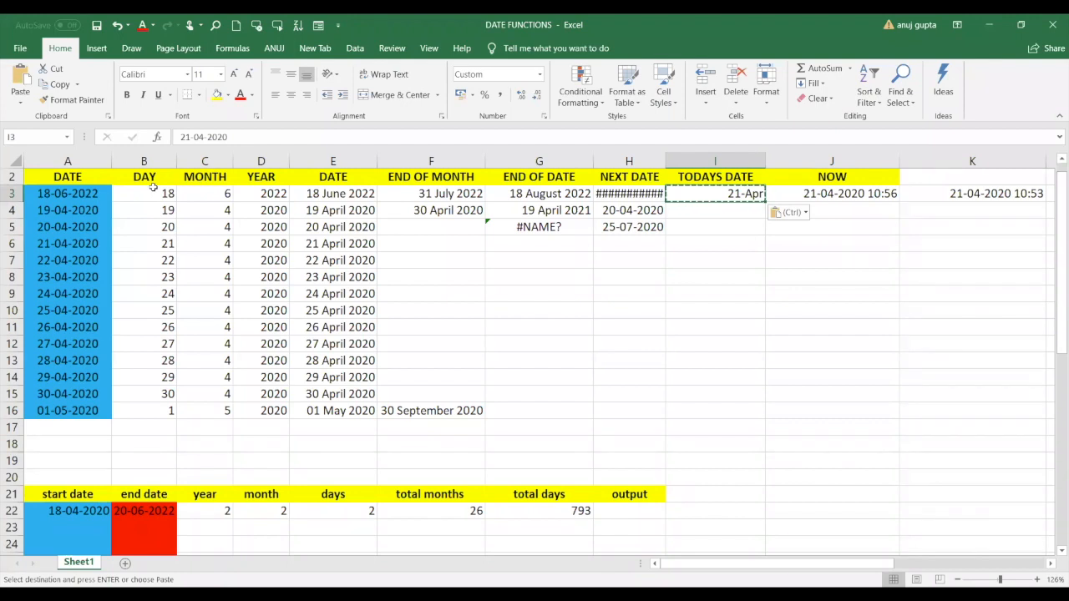
{"action": "key", "text": "Right"}
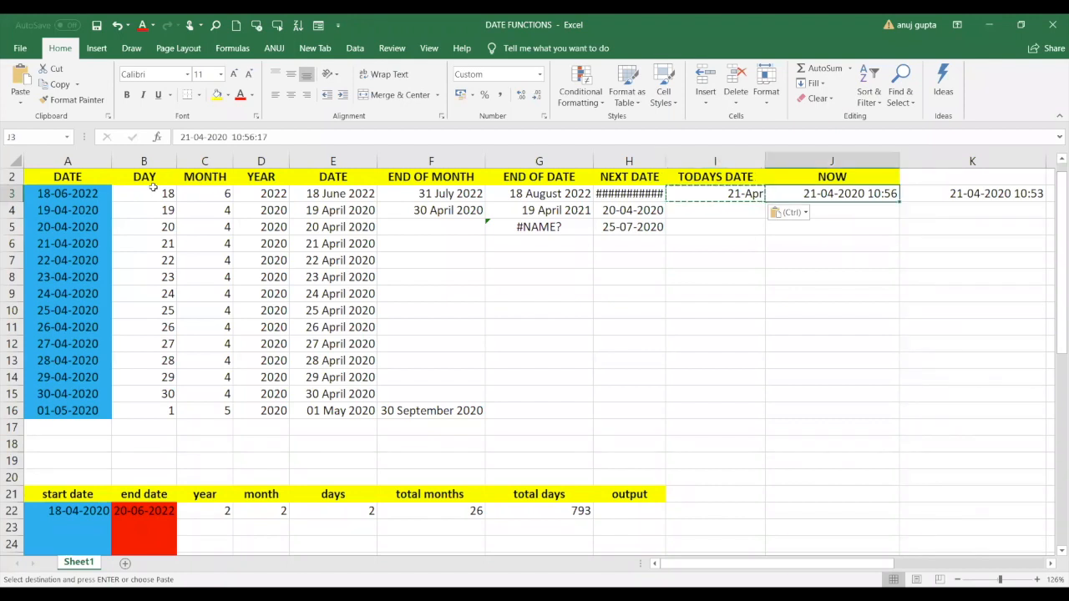
{"action": "key", "text": "Right"}
{"action": "key", "text": "Left"}
{"action": "key", "text": "Right"}
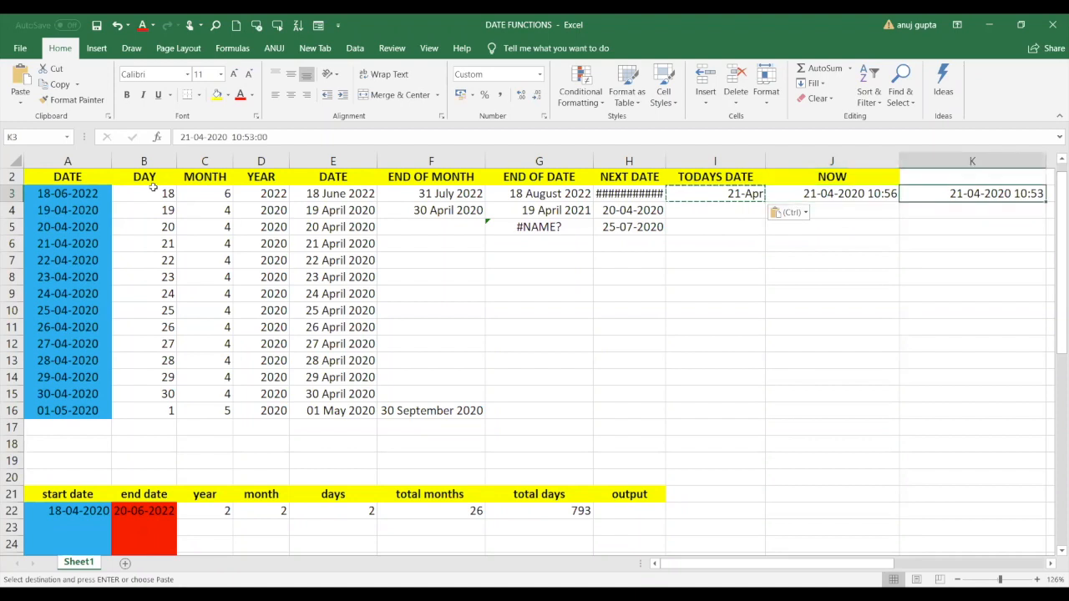
{"action": "scroll", "coordinate": [154, 187], "scroll_direction": "right", "scroll_amount": 1}
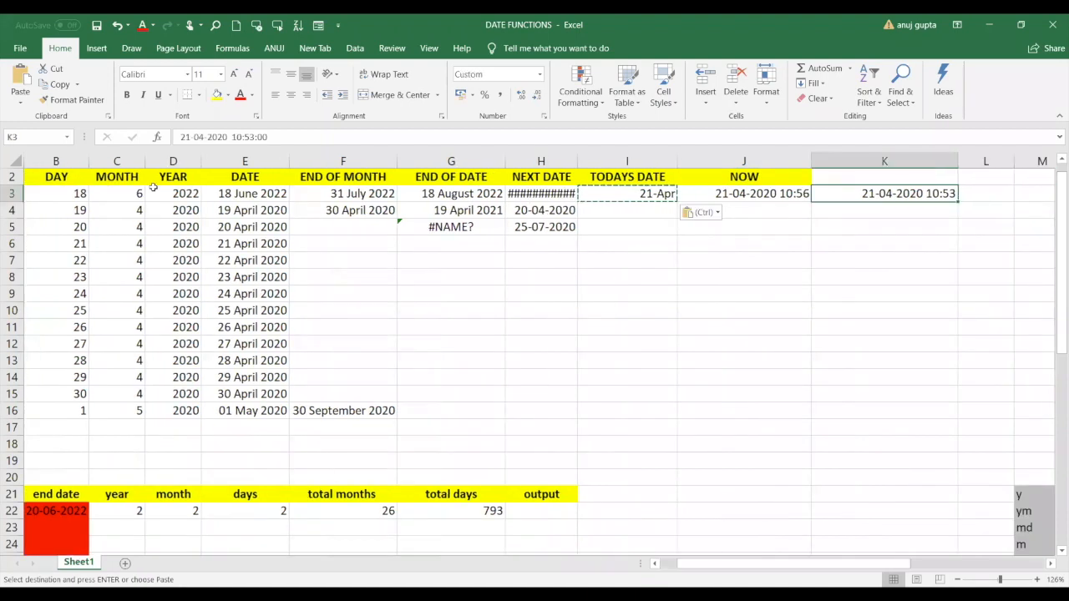
{"action": "key", "text": "Left"}
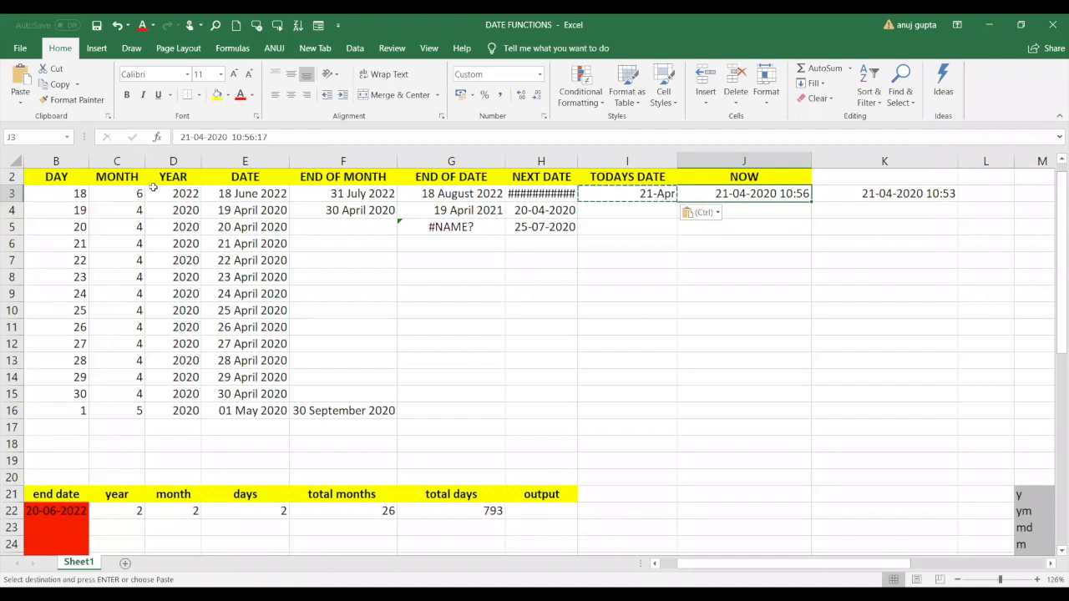
Look over the date difference table starting in row 21 and locate the legend of unit codes in columns M to P.
{"action": "key", "text": "Down"}
{"action": "key", "text": "Down"}
{"action": "key", "text": "Down"}
{"action": "key", "text": "Down"}
{"action": "key", "text": "Down"}
{"action": "key", "text": "Down"}
{"action": "key", "text": "Down"}
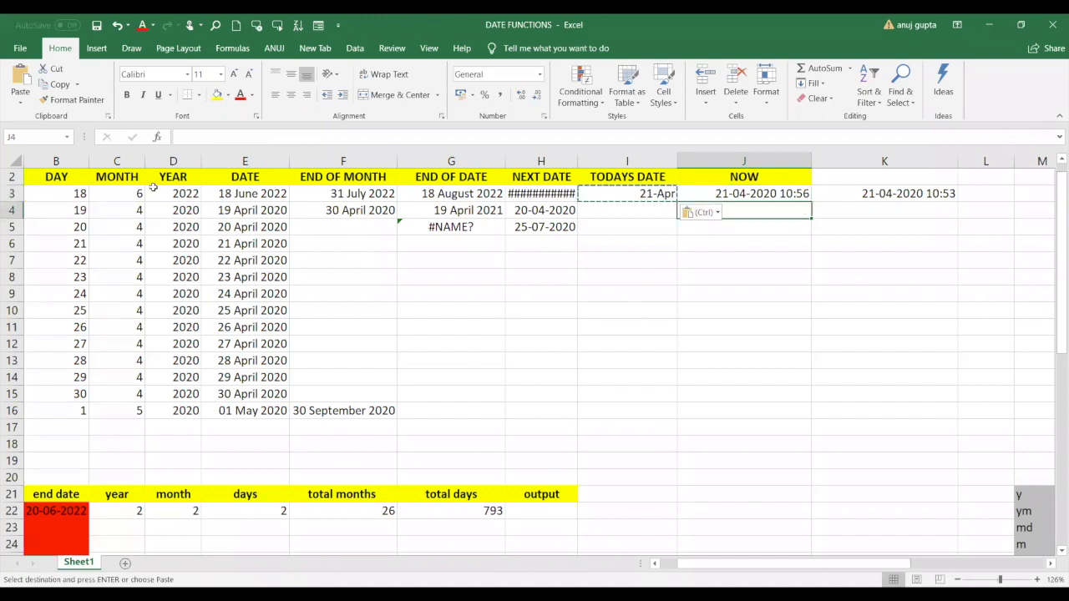
{"action": "key", "text": "Down"}
{"action": "key", "text": "Down"}
{"action": "key", "text": "Down"}
{"action": "key", "text": "Down"}
{"action": "key", "text": "Down"}
{"action": "key", "text": "Down"}
{"action": "key", "text": "Down"}
{"action": "key", "text": "Down"}
{"action": "key", "text": "Down"}
{"action": "key", "text": "Down"}
{"action": "key", "text": "Down"}
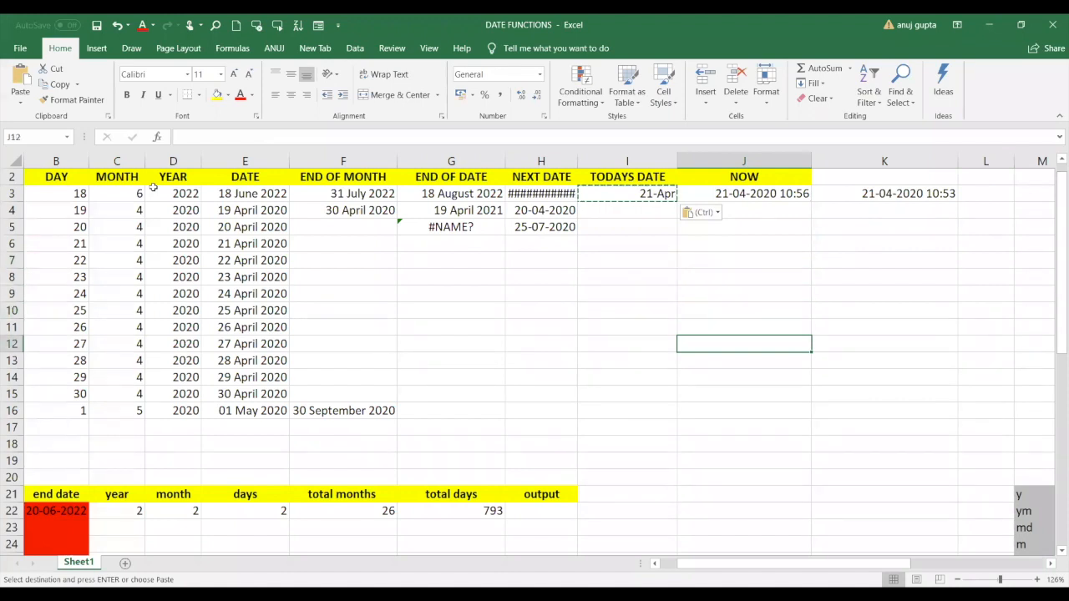
{"action": "key", "text": "Down"}
{"action": "key", "text": "Down"}
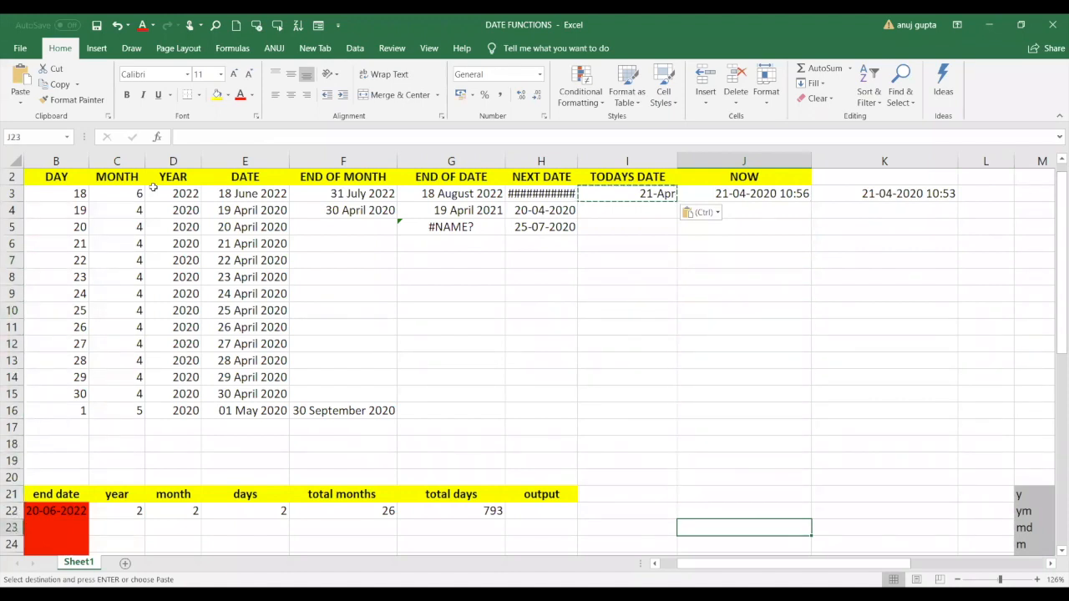
{"action": "key", "text": "Left"}
{"action": "key", "text": "Left"}
{"action": "key", "text": "Left"}
{"action": "key", "text": "Left"}
{"action": "key", "text": "Left"}
{"action": "key", "text": "Left"}
{"action": "key", "text": "Left"}
{"action": "key", "text": "Left"}
{"action": "key", "text": "Left"}
{"action": "key", "text": "Down"}
{"action": "key", "text": "Down"}
{"action": "key", "text": "Down"}
{"action": "key", "text": "Down"}
{"action": "key", "text": "Down"}
{"action": "key", "text": "Down"}
{"action": "key", "text": "Down"}
{"action": "key", "text": "Down"}
{"action": "key", "text": "Down"}
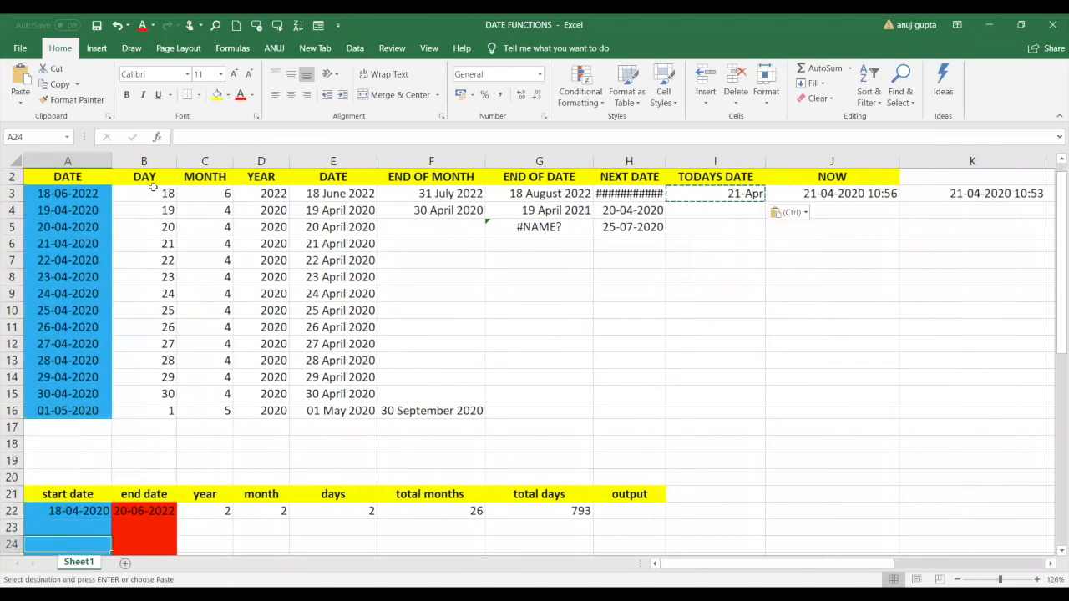
{"action": "key", "text": "Right"}
{"action": "key", "text": "Right"}
{"action": "key", "text": "Right"}
{"action": "key", "text": "Right"}
{"action": "key", "text": "Right"}
{"action": "key", "text": "Right"}
{"action": "key", "text": "Right"}
{"action": "key", "text": "Right"}
{"action": "key", "text": "Right"}
{"action": "key", "text": "Right"}
{"action": "key", "text": "Right"}
{"action": "key", "text": "Right"}
{"action": "key", "text": "Right"}
{"action": "key", "text": "Right"}
{"action": "key", "text": "Right"}
{"action": "key", "text": "Right"}
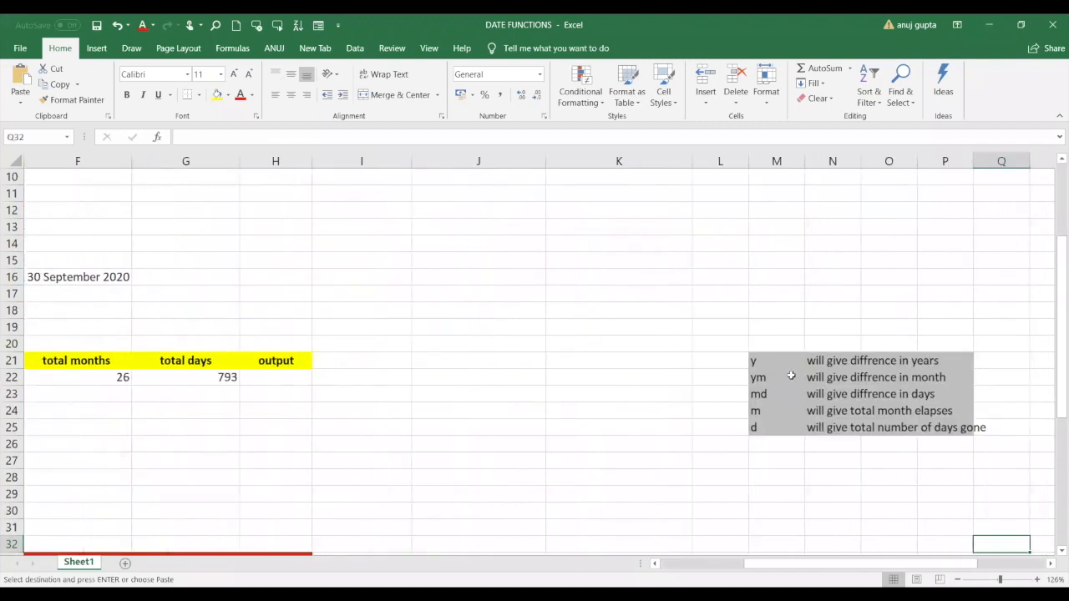
Try to move the unit code legend from M21:P25 into the range J21:K25.
{"action": "left_click_drag", "start_coordinate": [767, 365], "coordinate": [956, 429]}
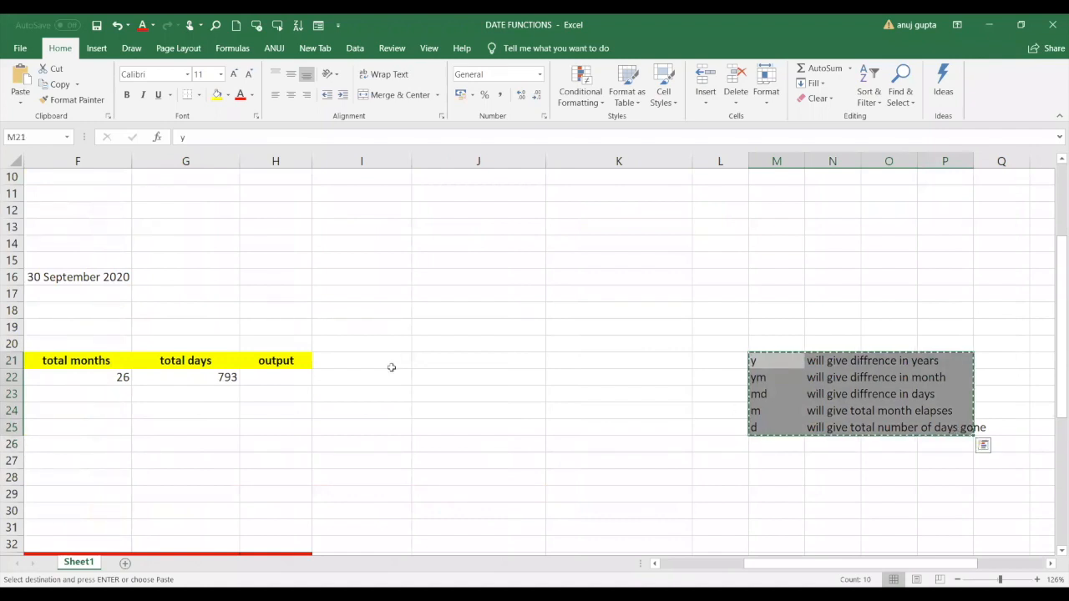
{"action": "left_click_drag", "start_coordinate": [449, 365], "coordinate": [593, 426]}
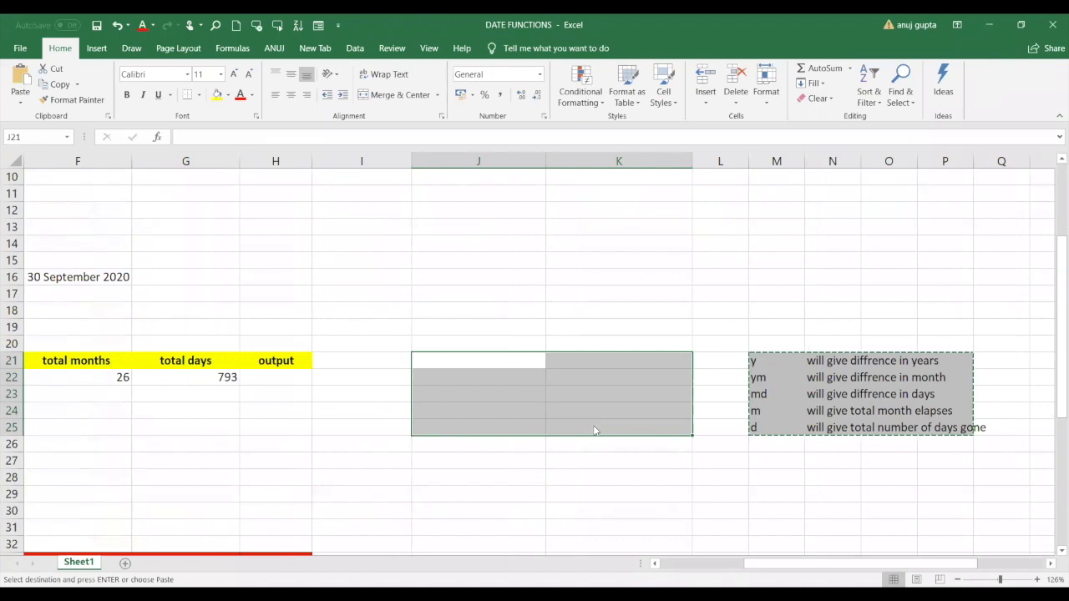
{"action": "key", "text": "ctrl+v"}
{"action": "left_click", "coordinate": [537, 351]}
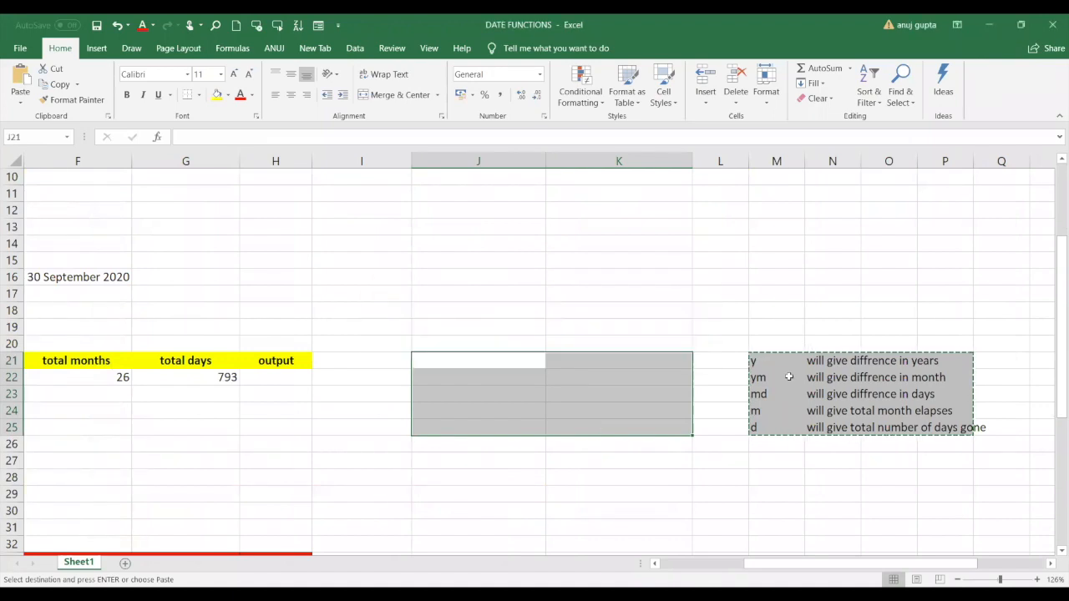
{"action": "key", "text": "ctrl+x"}
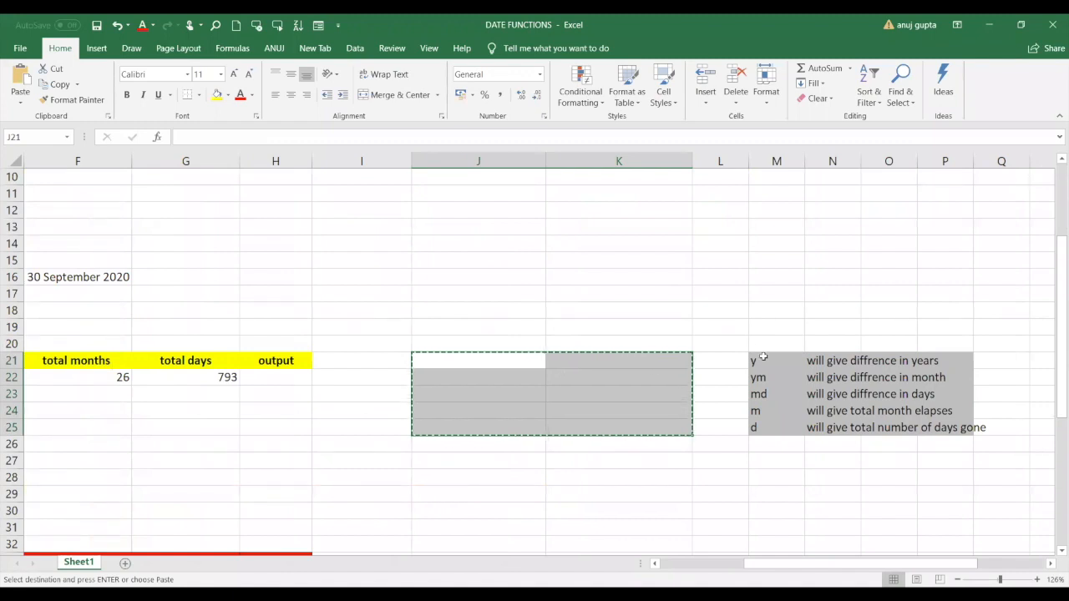
{"action": "left_click_drag", "start_coordinate": [762, 358], "coordinate": [966, 427]}
{"action": "key", "text": "ctrl+x"}
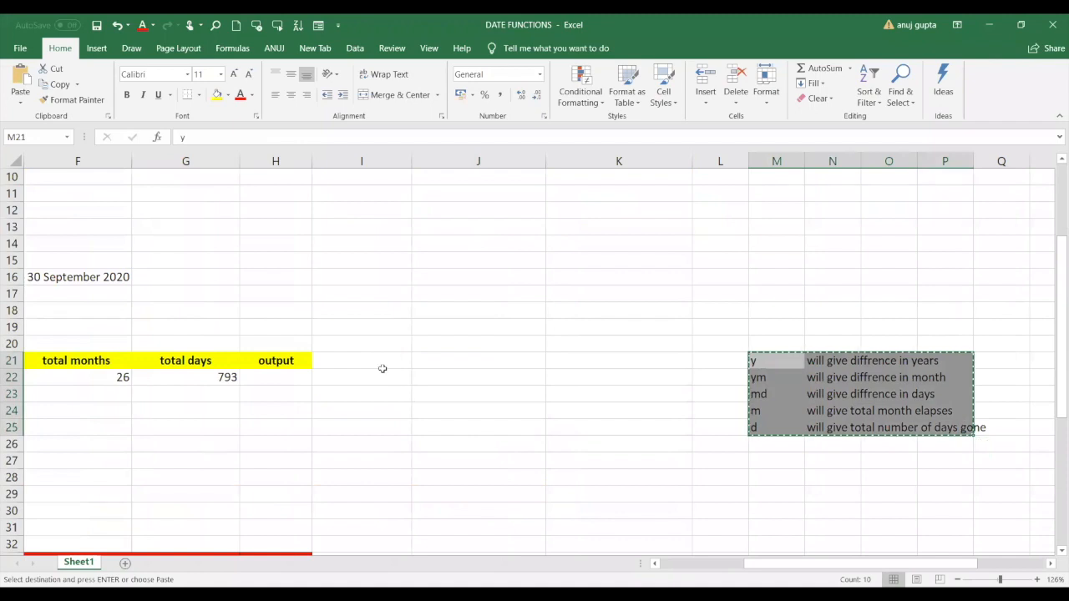
{"action": "left_click_drag", "start_coordinate": [434, 363], "coordinate": [586, 429]}
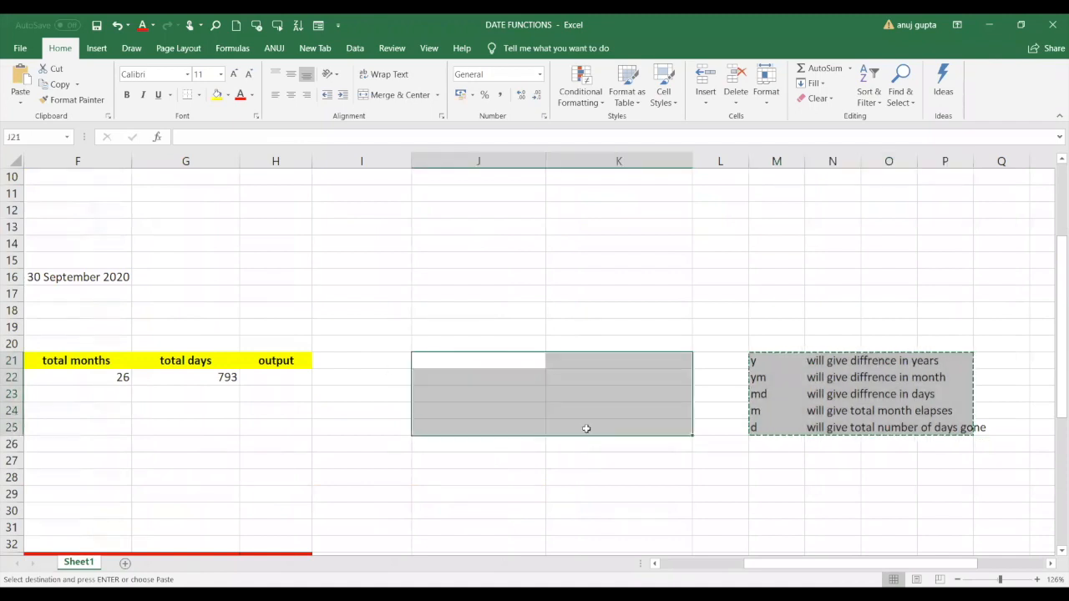
{"action": "key", "text": "ctrl+v"}
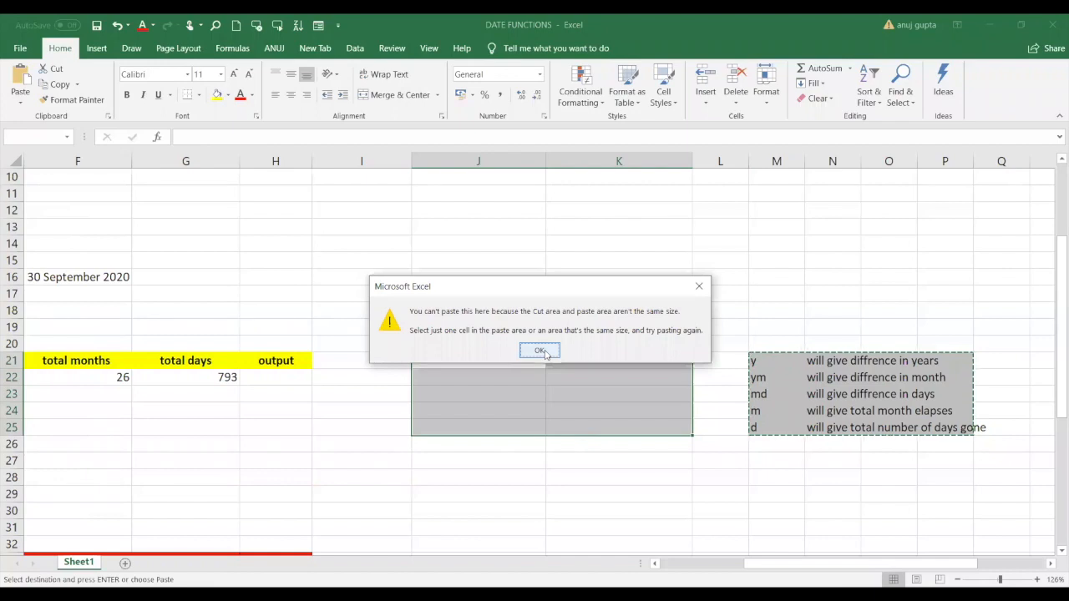
{"action": "left_click", "coordinate": [541, 350]}
Try to move the unit code in M21 to cell J21 and undo the paste.
{"action": "left_click", "coordinate": [798, 364]}
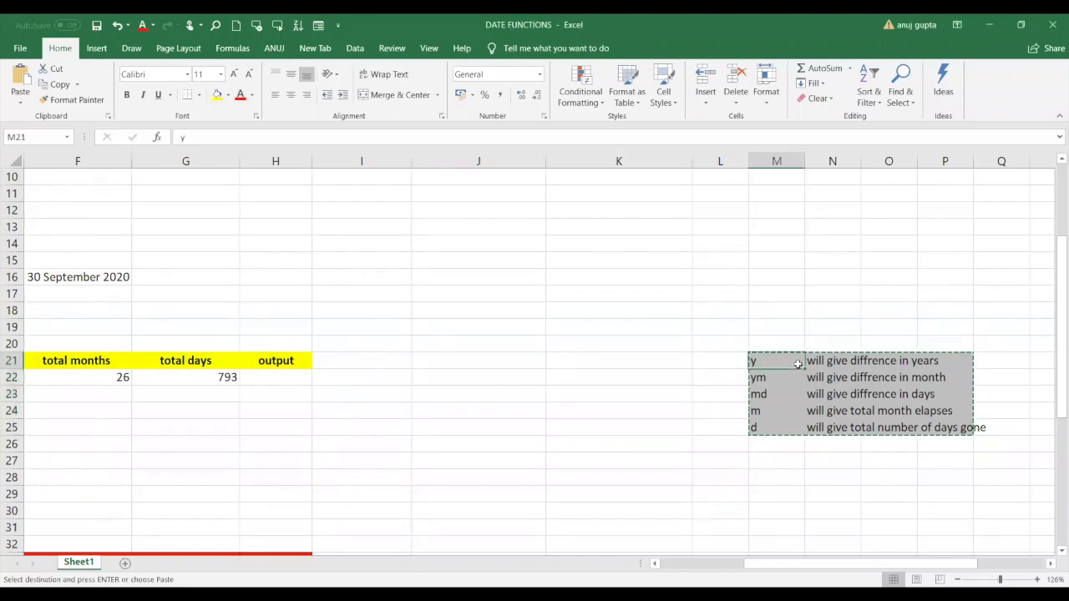
{"action": "key", "text": "ctrl+x"}
{"action": "left_click", "coordinate": [472, 361]}
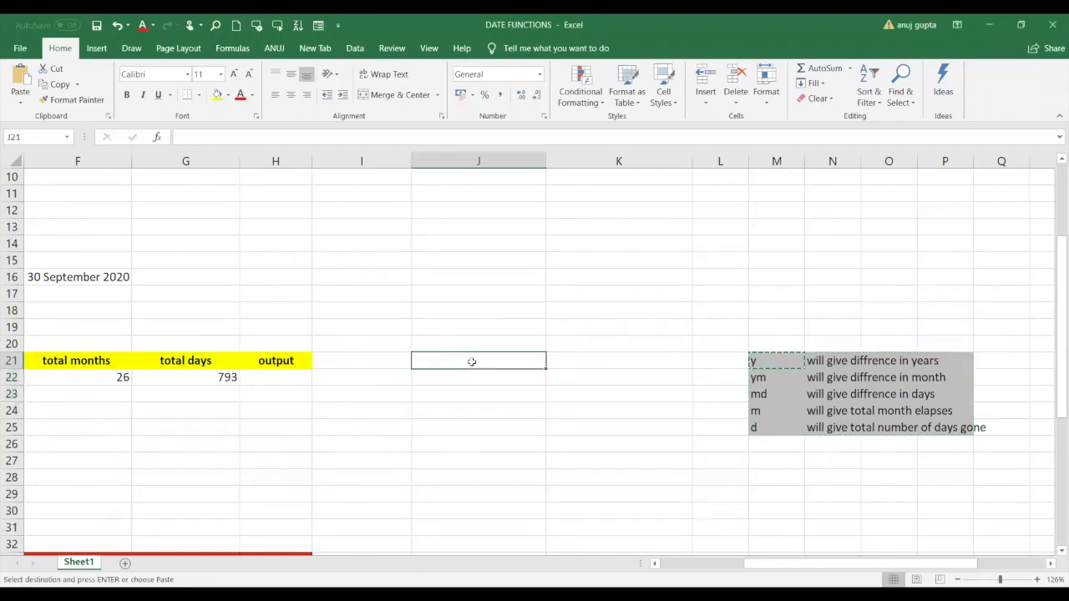
{"action": "key", "text": "ctrl+v"}
{"action": "key", "text": "ctrl+z"}
Narrow column K to a sliver so that the unit code legend sits closer to the date difference table.
{"action": "left_click", "coordinate": [339, 408]}
{"action": "key", "text": "Left"}
{"action": "key", "text": "Left"}
{"action": "key", "text": "Left"}
{"action": "key", "text": "Left"}
{"action": "key", "text": "Left"}
{"action": "key", "text": "Left"}
{"action": "key", "text": "Left"}
{"action": "key", "text": "Left"}
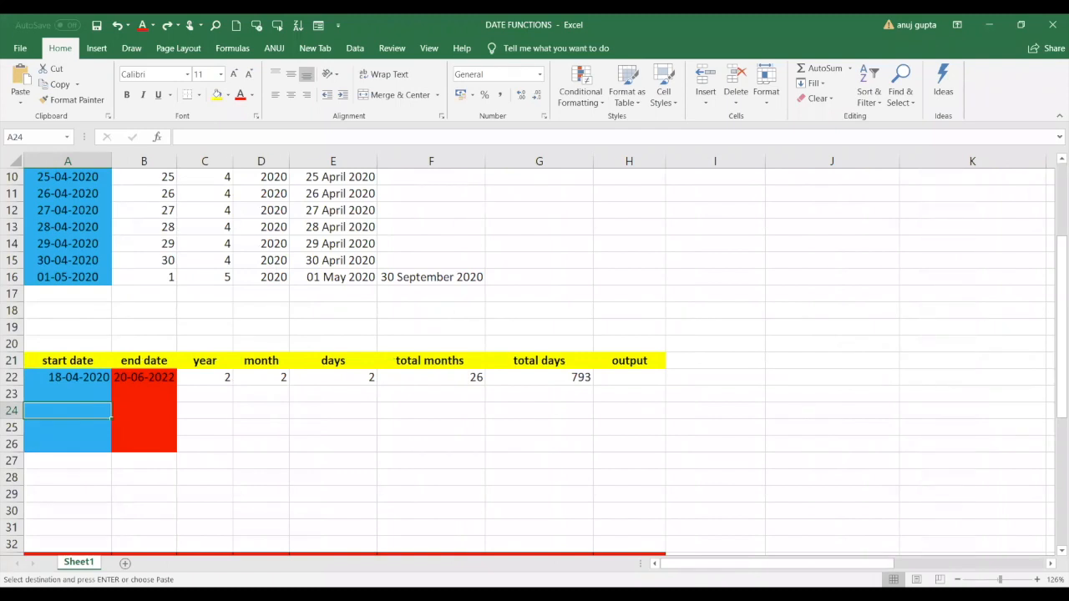
{"action": "scroll", "coordinate": [609, 487], "scroll_direction": "down", "scroll_amount": 3}
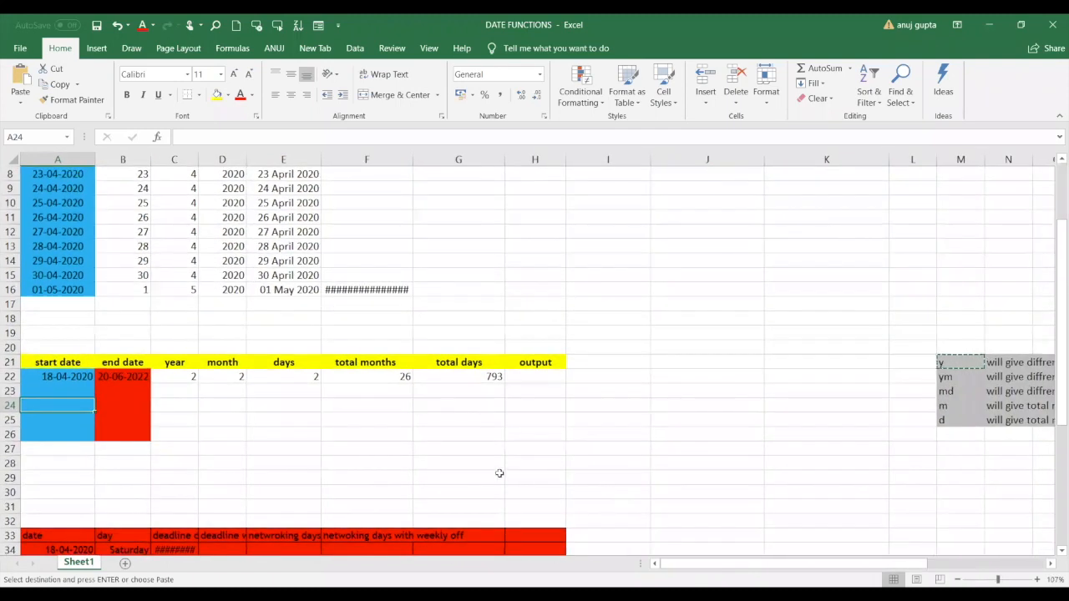
{"action": "left_click", "coordinate": [499, 474]}
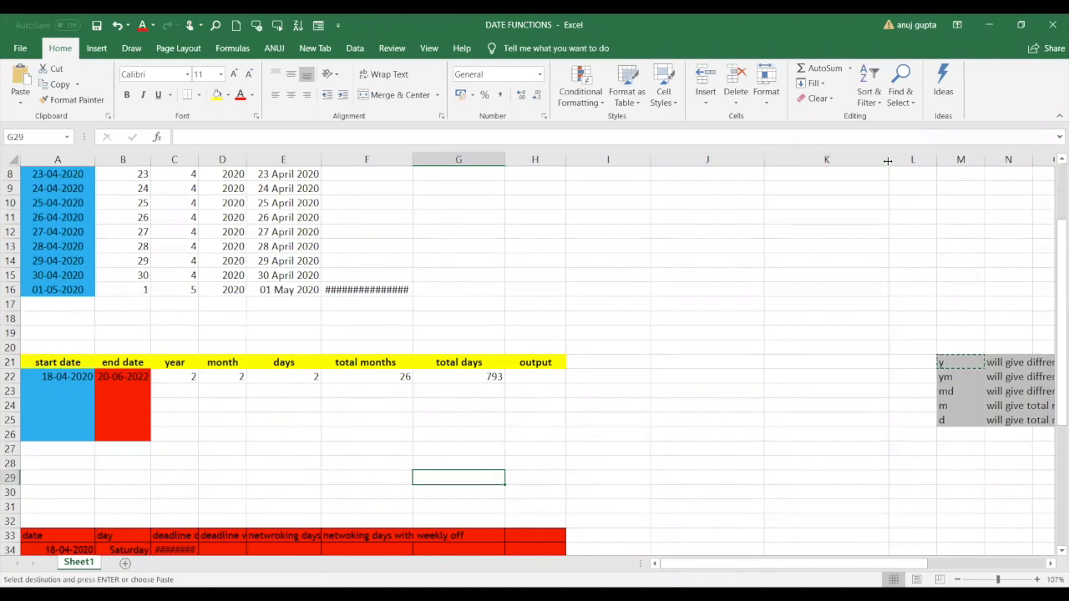
{"action": "left_click_drag", "start_coordinate": [887, 160], "coordinate": [773, 163]}
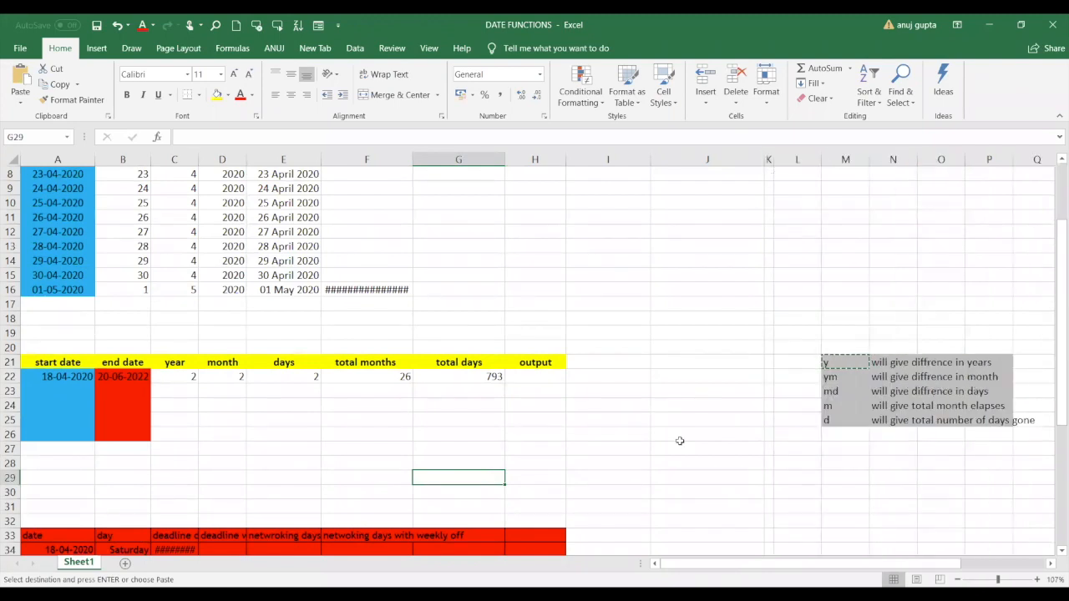
Examine the dates and DATEDIF formulas across row 22, from the year column to total days, and go to cell A23.
{"action": "left_click", "coordinate": [63, 381]}
{"action": "left_click", "coordinate": [111, 375]}
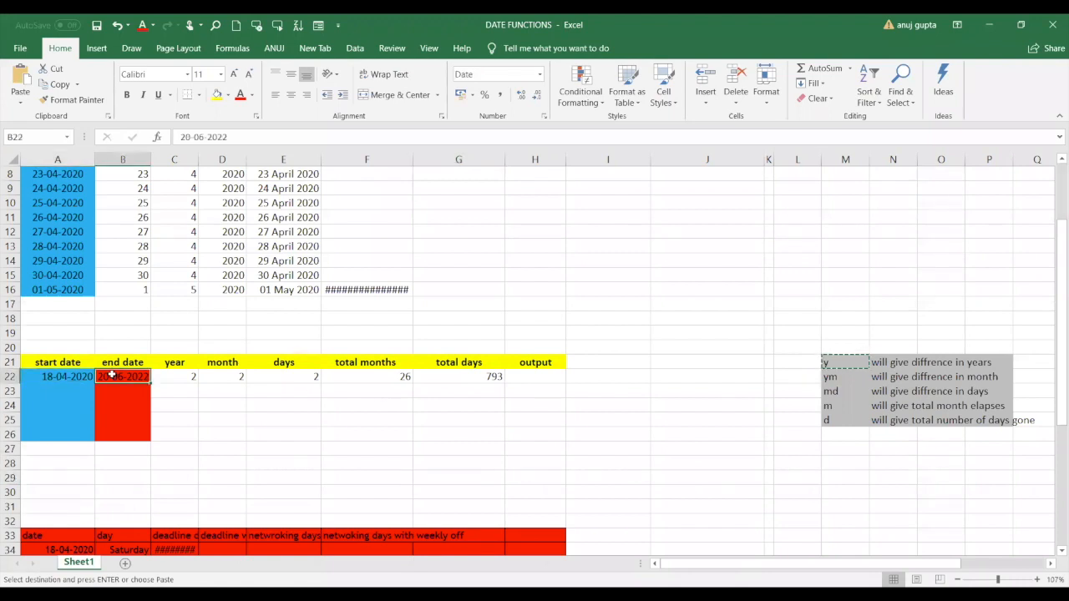
{"action": "left_click", "coordinate": [181, 377]}
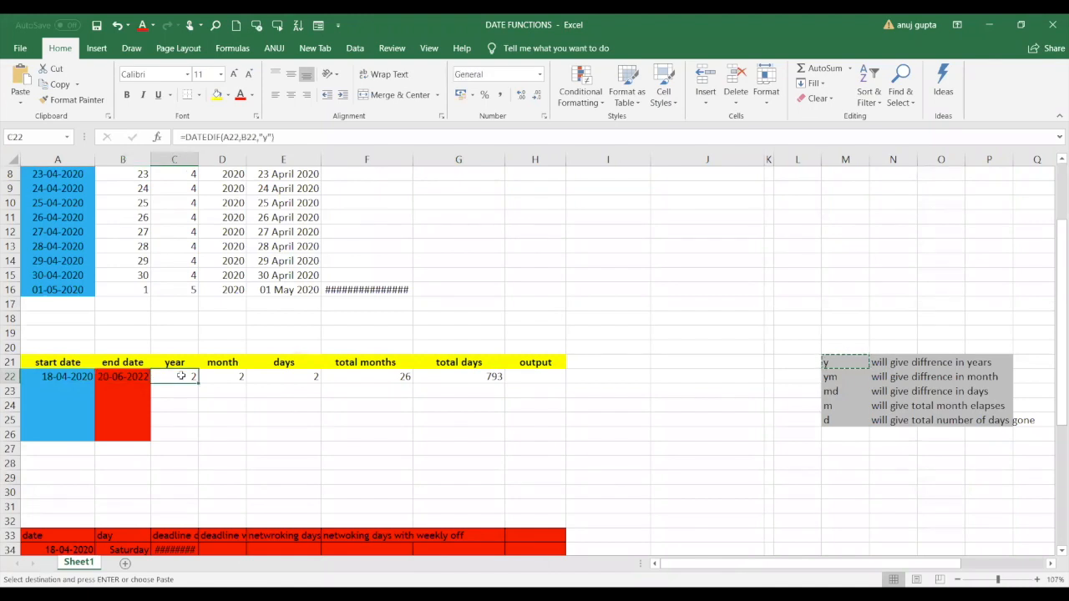
{"action": "key", "text": "Right"}
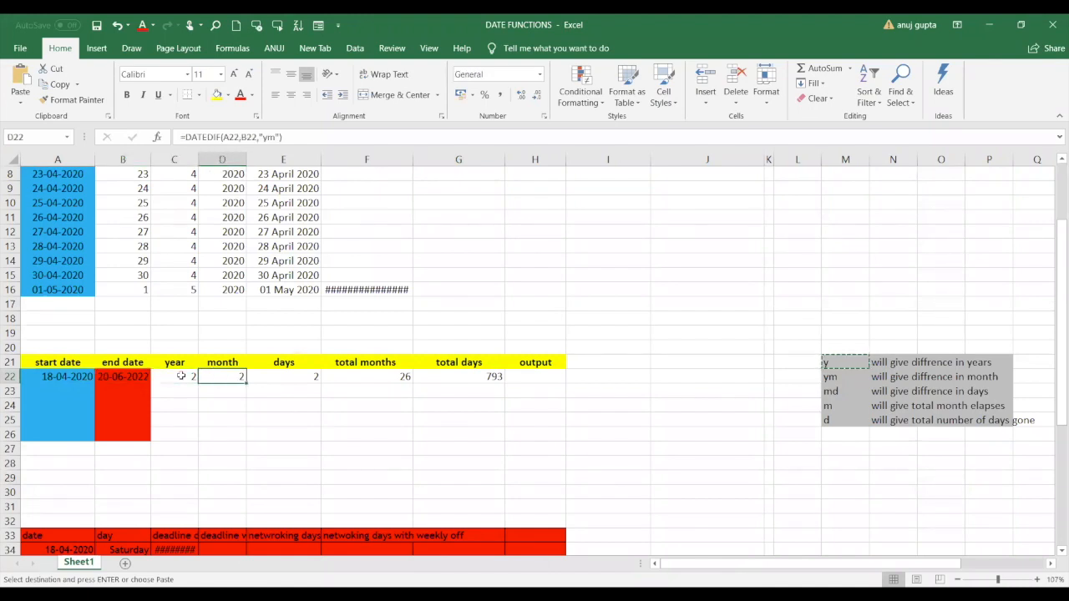
{"action": "key", "text": "Right"}
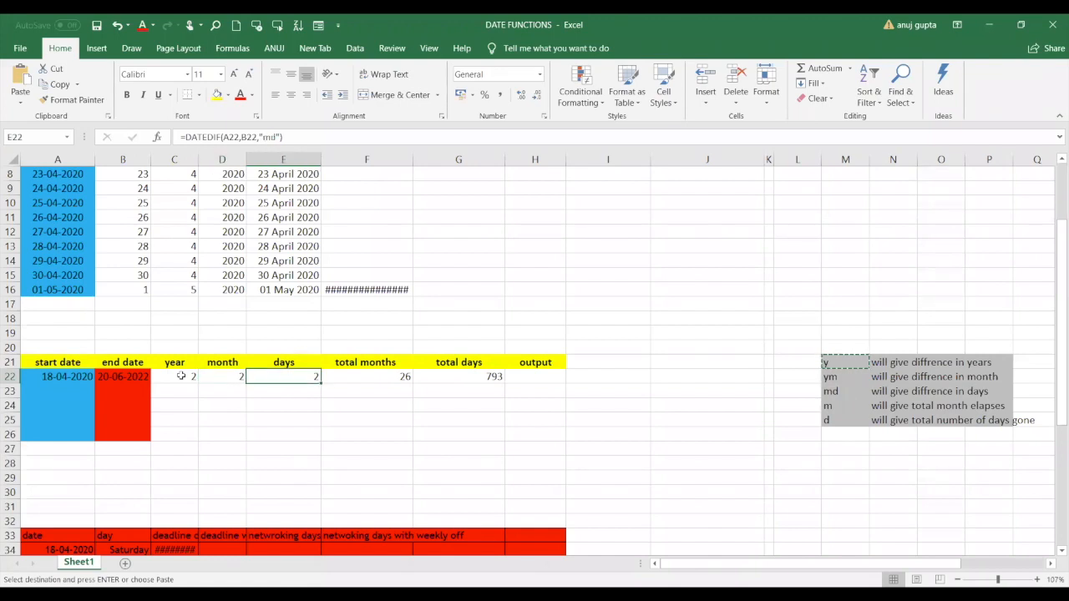
{"action": "key", "text": "Right"}
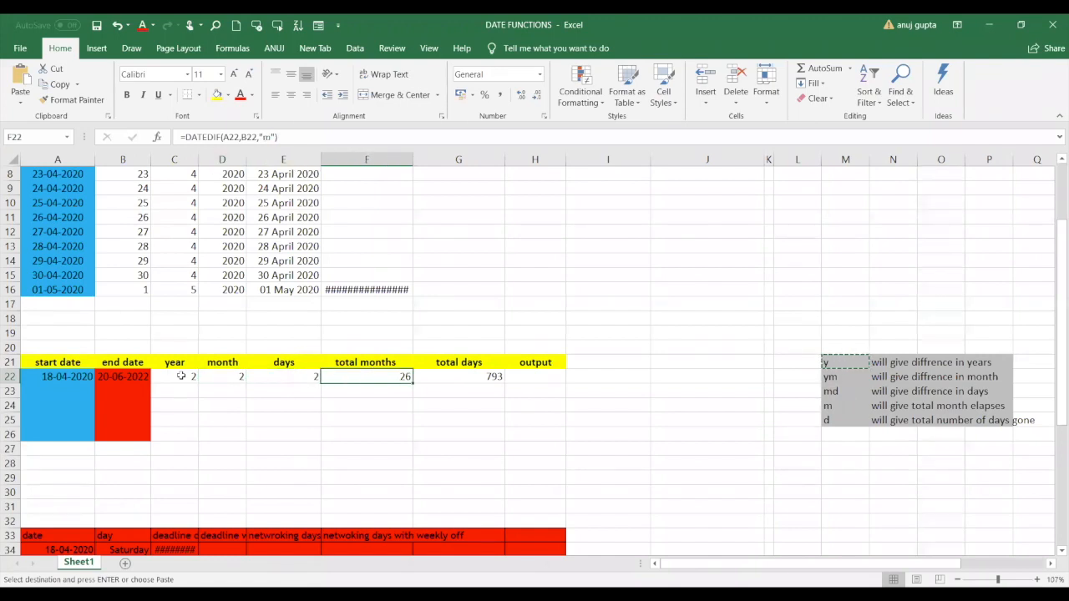
{"action": "key", "text": "Right"}
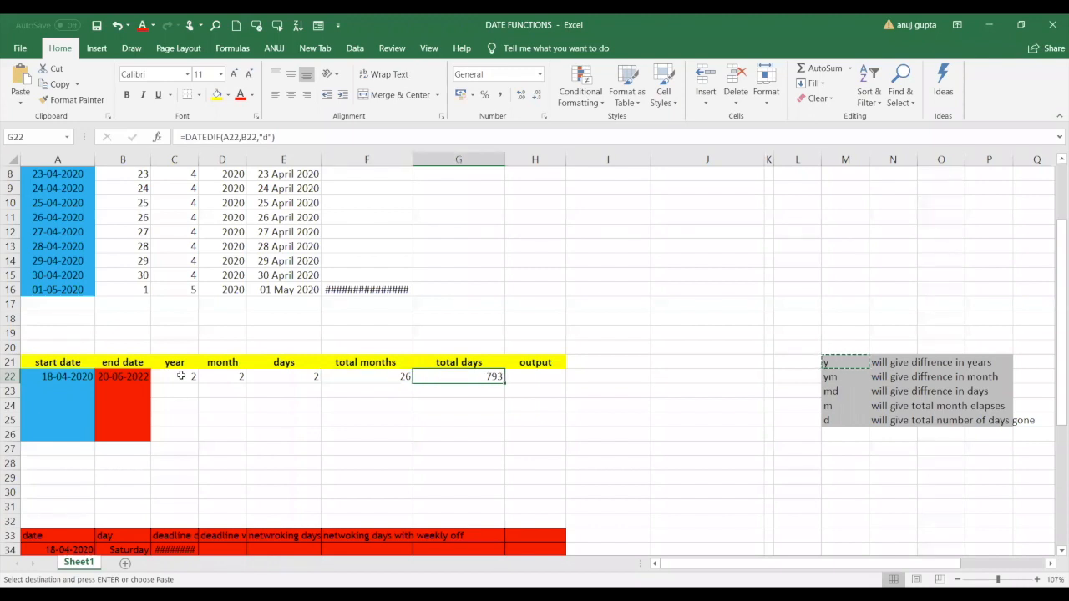
{"action": "key", "text": "Left"}
{"action": "key", "text": "Left"}
{"action": "key", "text": "Left"}
{"action": "key", "text": "Right"}
{"action": "key", "text": "Right"}
{"action": "key", "text": "Right"}
{"action": "key", "text": "Right"}
{"action": "key", "text": "Down"}
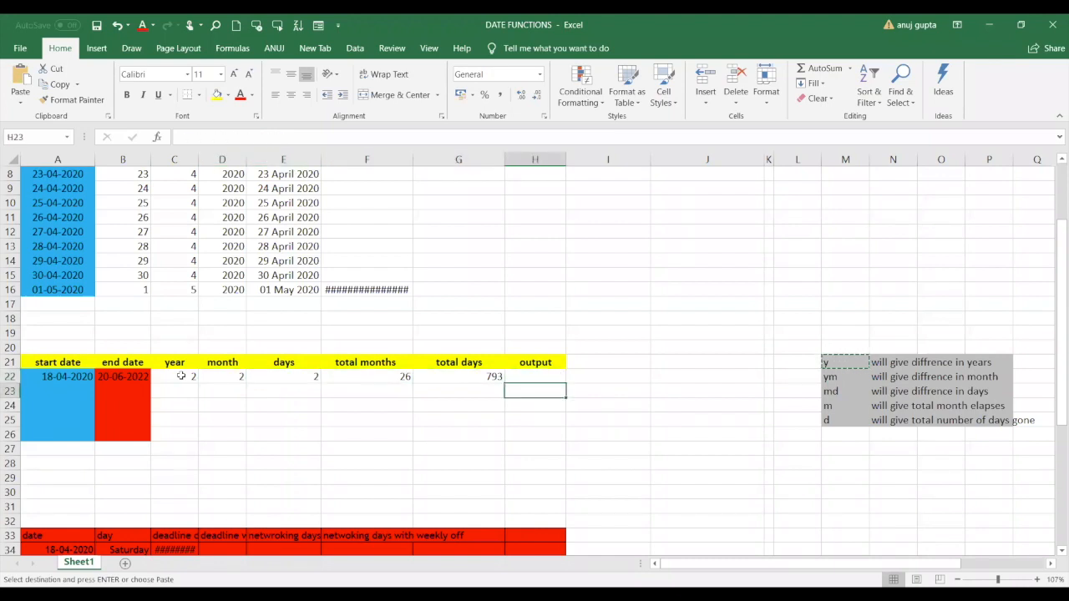
{"action": "key", "text": "Left"}
{"action": "key", "text": "Left"}
{"action": "key", "text": "Left"}
{"action": "key", "text": "Left"}
{"action": "key", "text": "Left"}
{"action": "key", "text": "Left"}
{"action": "key", "text": "Left"}
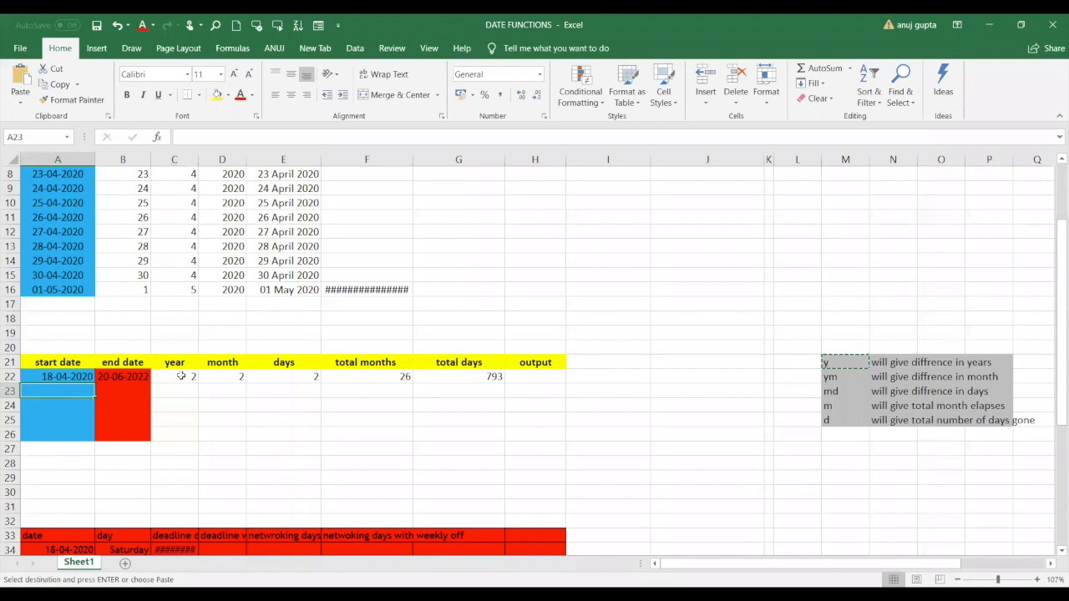
{"action": "type", "text": "04"}
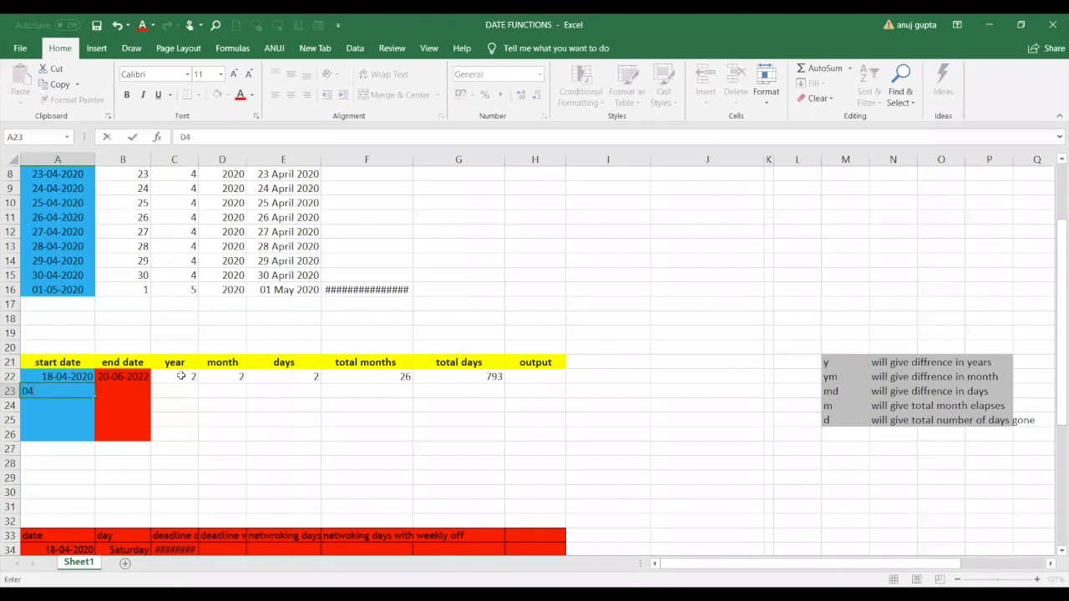
{"action": "type", "text": "-12-1985"}
{"action": "key", "text": "BackSpace"}
{"action": "key", "text": "BackSpace"}
{"action": "key", "text": "BackSpace"}
{"action": "key", "text": "BackSpace"}
{"action": "key", "text": "BackSpace"}
{"action": "key", "text": "BackSpace"}
{"action": "key", "text": "BackSpace"}
{"action": "key", "text": "BackSpace"}
{"action": "key", "text": "BackSpace"}
{"action": "key", "text": "BackSpace"}
Enter 26-12-1951 as the start date in A23 and 21-04-2020 as the end date in B23.
{"action": "type", "text": "26-12-195"}
{"action": "key", "text": "Tab"}
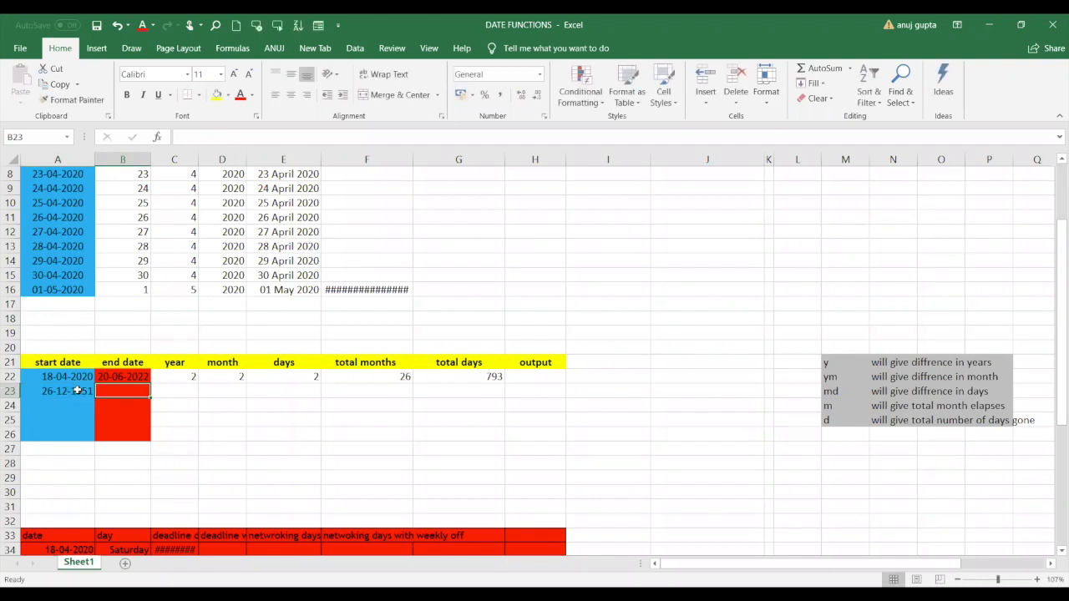
{"action": "type", "text": "21-04-2020"}
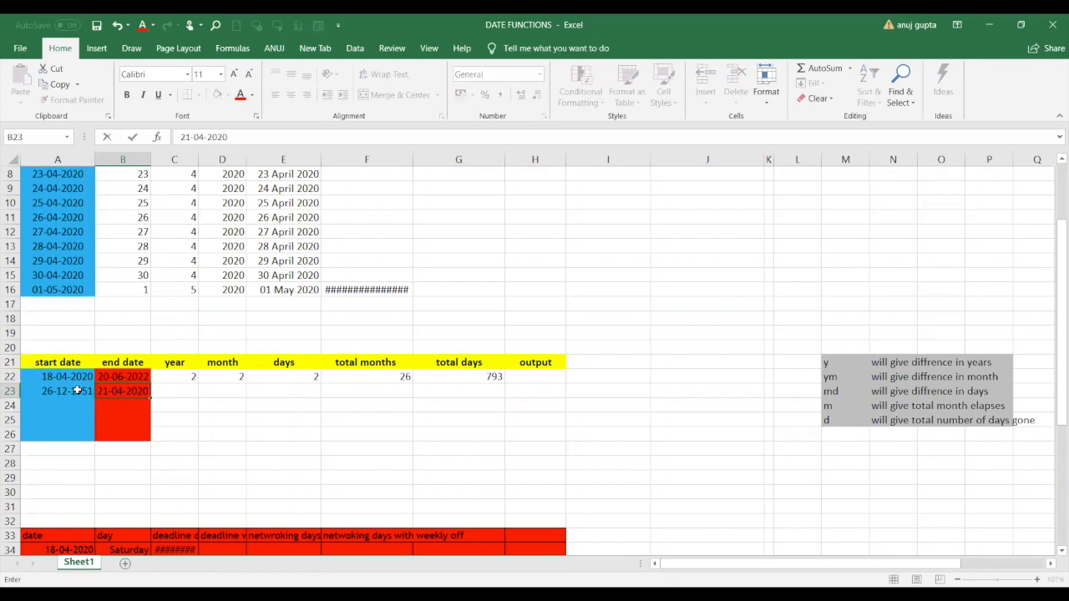
Correct the month of the start date in A23 so that it reads 26-01-1951.
{"action": "left_click", "coordinate": [77, 391]}
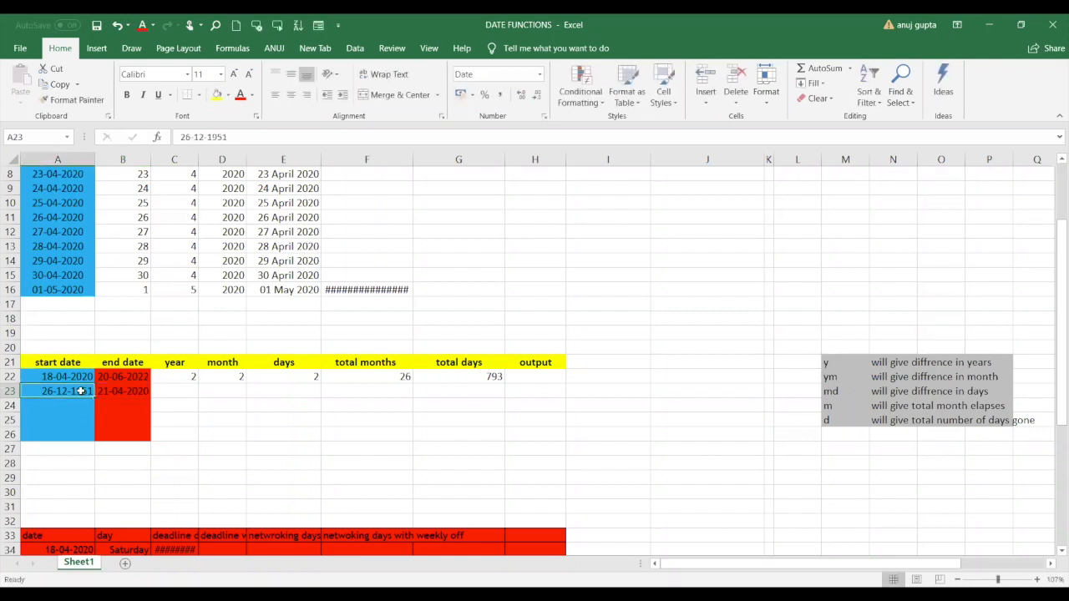
{"action": "left_click", "coordinate": [201, 137]}
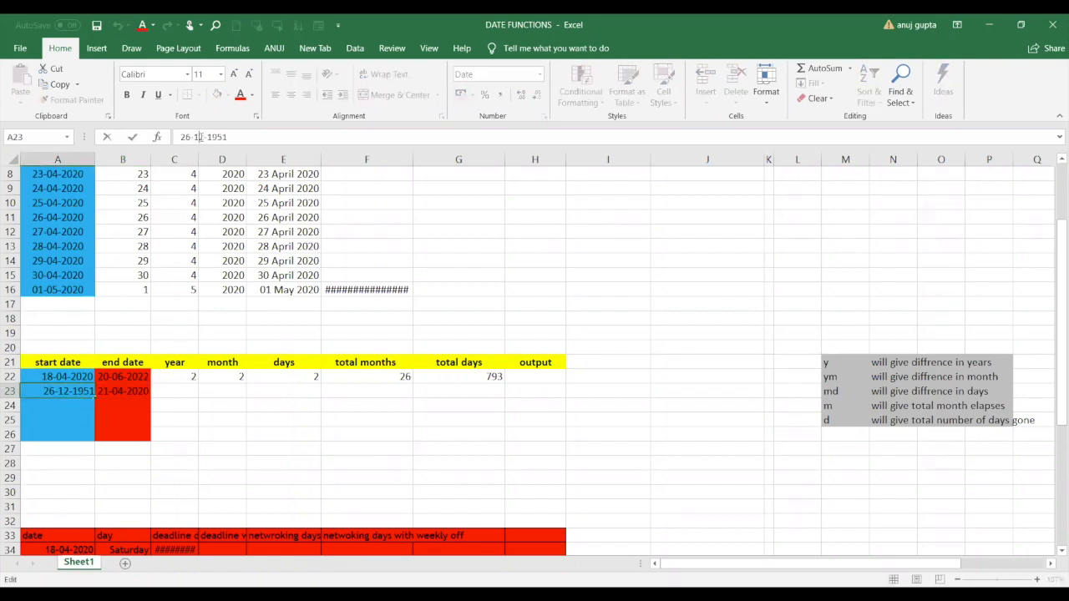
{"action": "key", "text": "BackSpace"}
{"action": "left_click", "coordinate": [194, 463]}
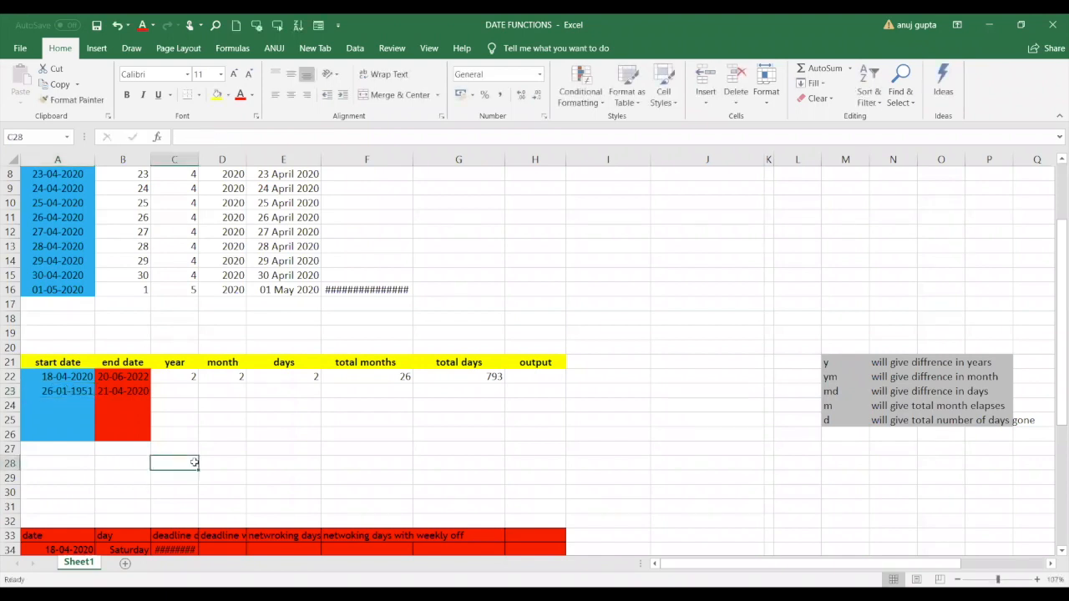
Compare the start date in A23 with the end date in B23.
{"action": "left_click", "coordinate": [59, 395]}
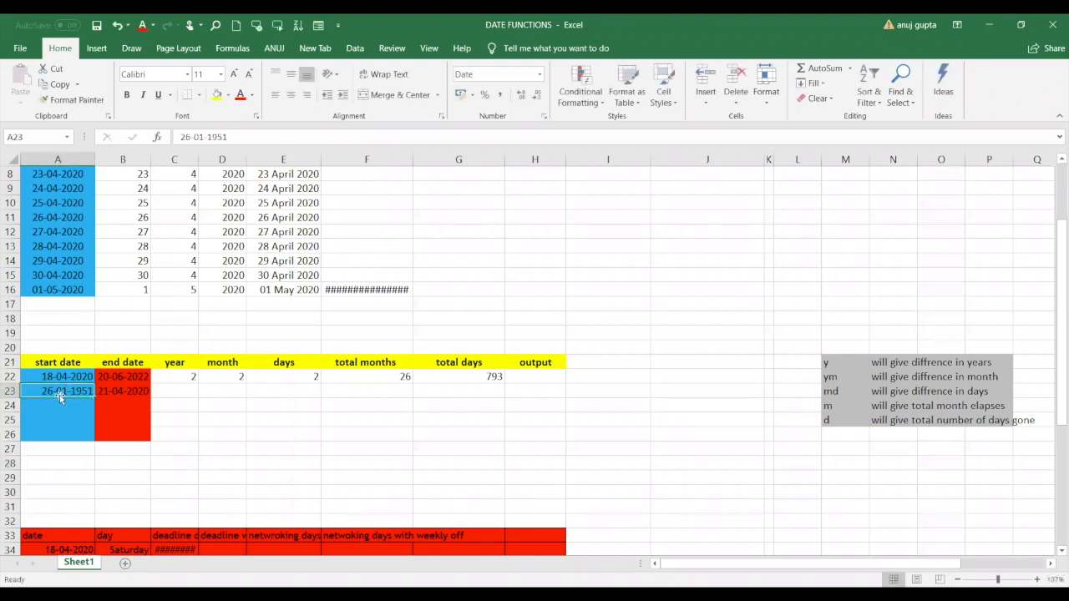
{"action": "left_click", "coordinate": [102, 393]}
{"action": "key", "text": "Left"}
{"action": "key", "text": "Right"}
{"action": "key", "text": "Left"}
{"action": "key", "text": "Right"}
{"action": "key", "text": "Left"}
{"action": "key", "text": "Right"}
{"action": "key", "text": "Left"}
{"action": "key", "text": "Right"}
{"action": "key", "text": "Left"}
{"action": "key", "text": "Right"}
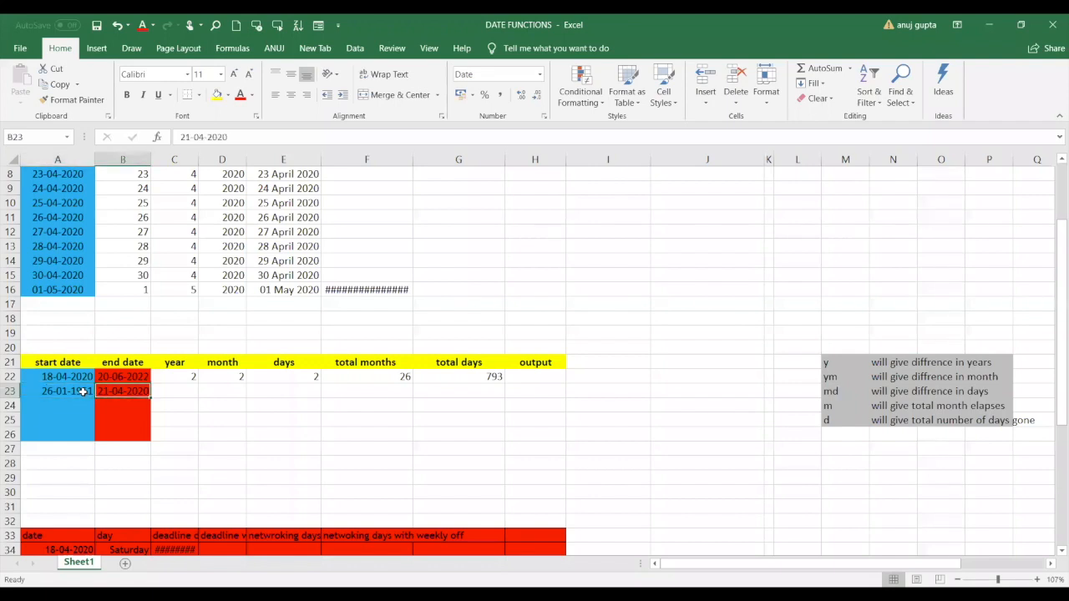
{"action": "key", "text": "Right"}
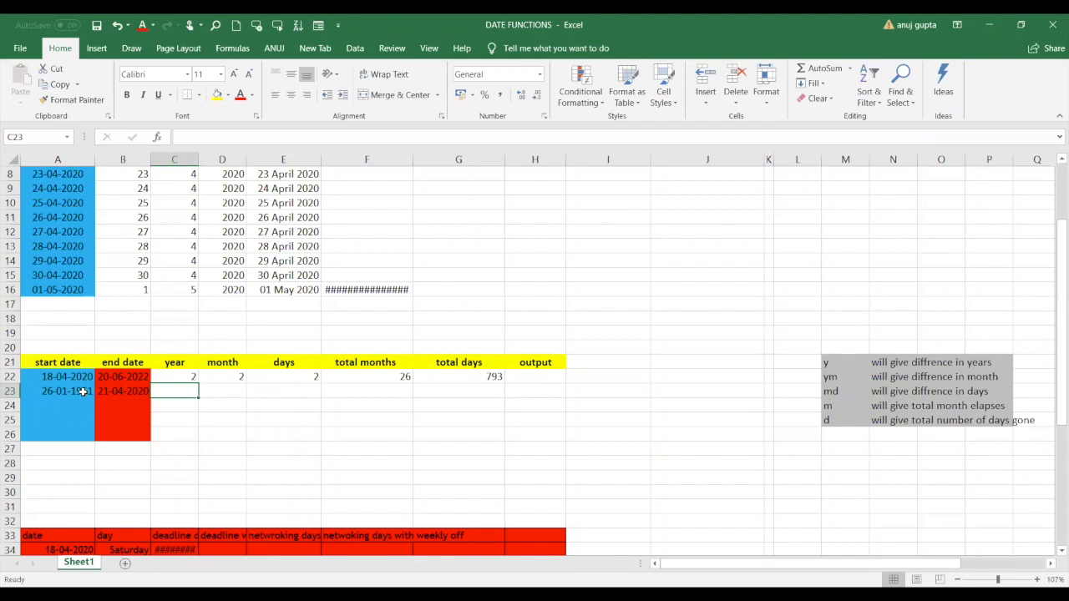
{"action": "type", "text": "="}
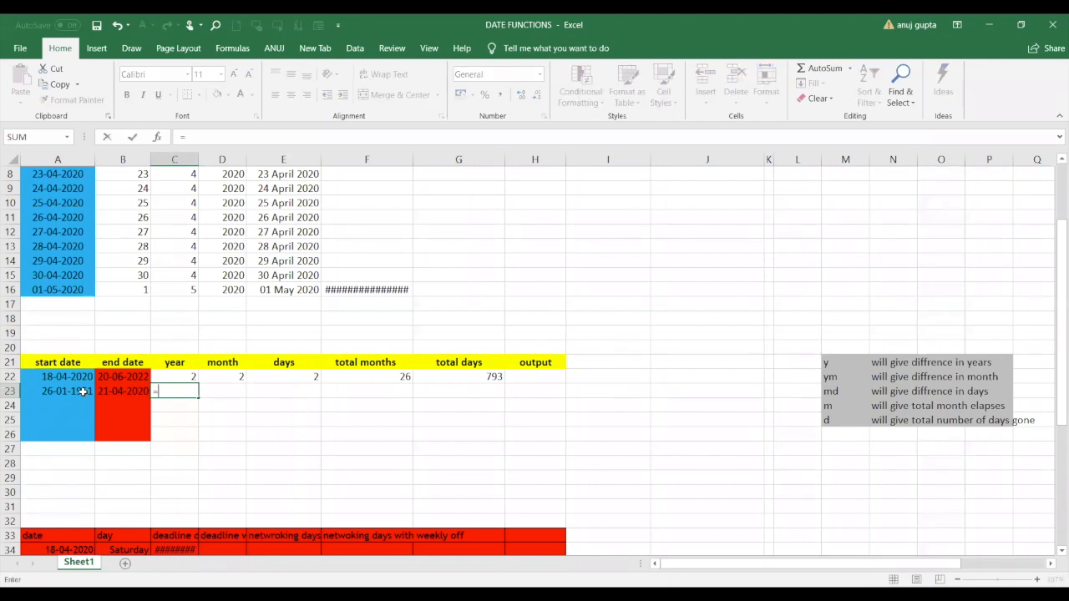
{"action": "type", "text": "DATEDIF"}
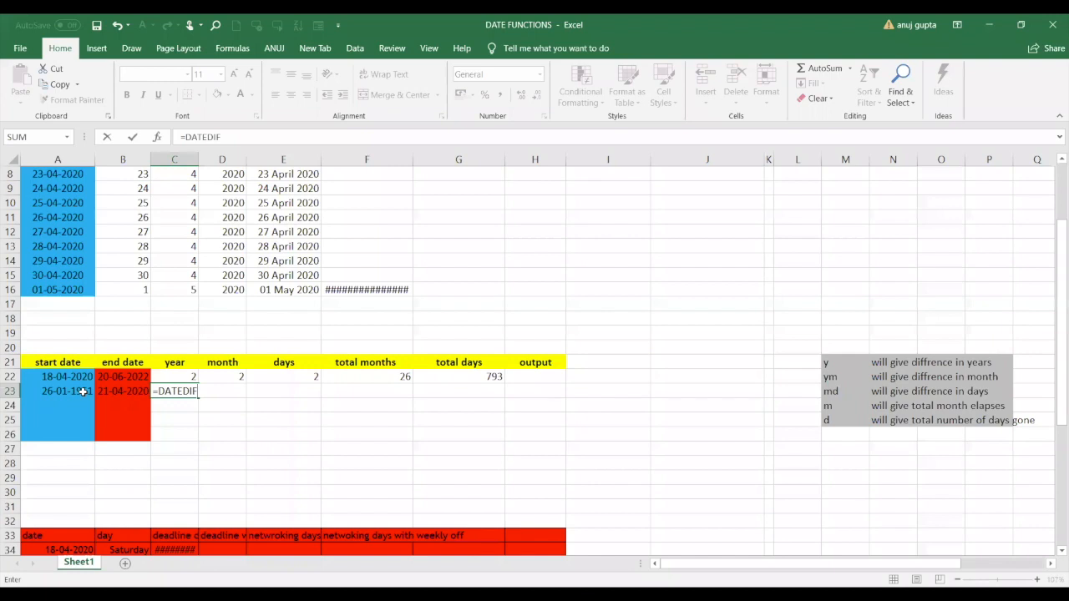
{"action": "type", "text": "9"}
{"action": "key", "text": "BackSpace"}
{"action": "type", "text": "("}
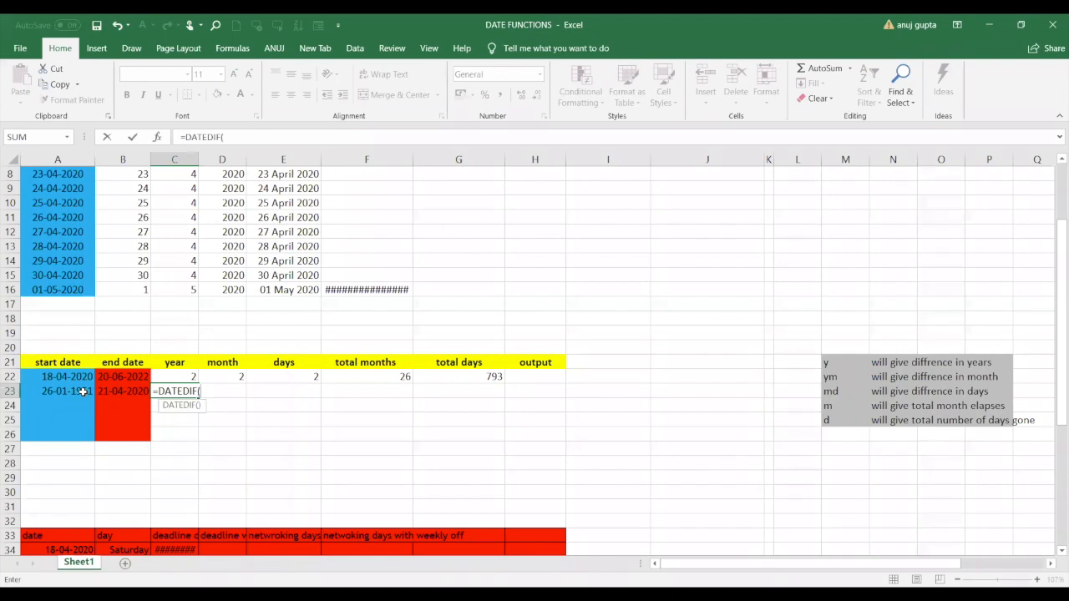
{"action": "left_click", "coordinate": [190, 378]}
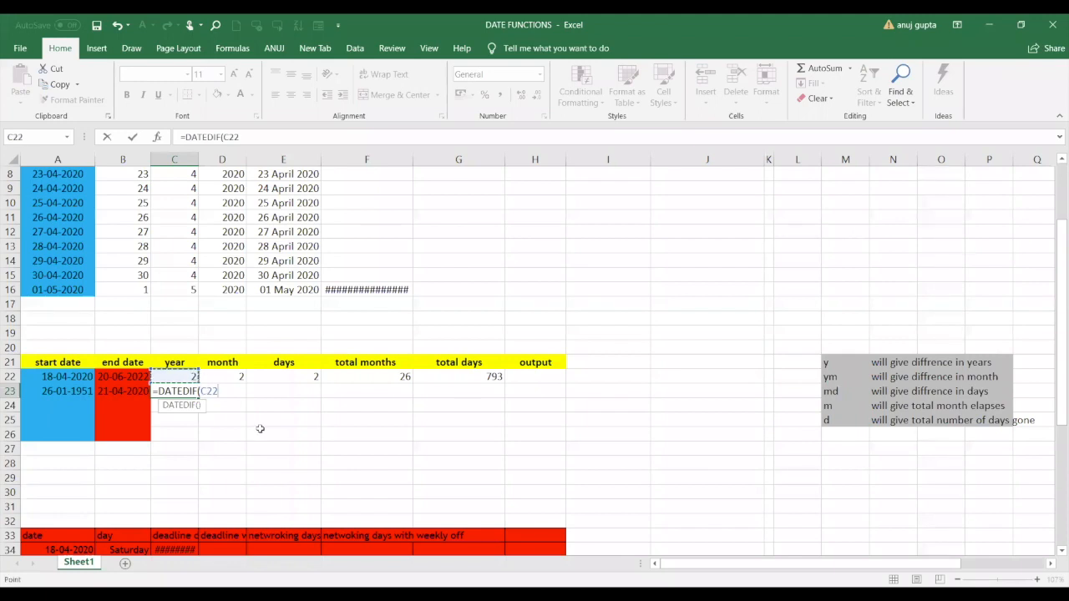
{"action": "key", "text": "BackSpace"}
{"action": "key", "text": "BackSpace"}
{"action": "key", "text": "BackSpace"}
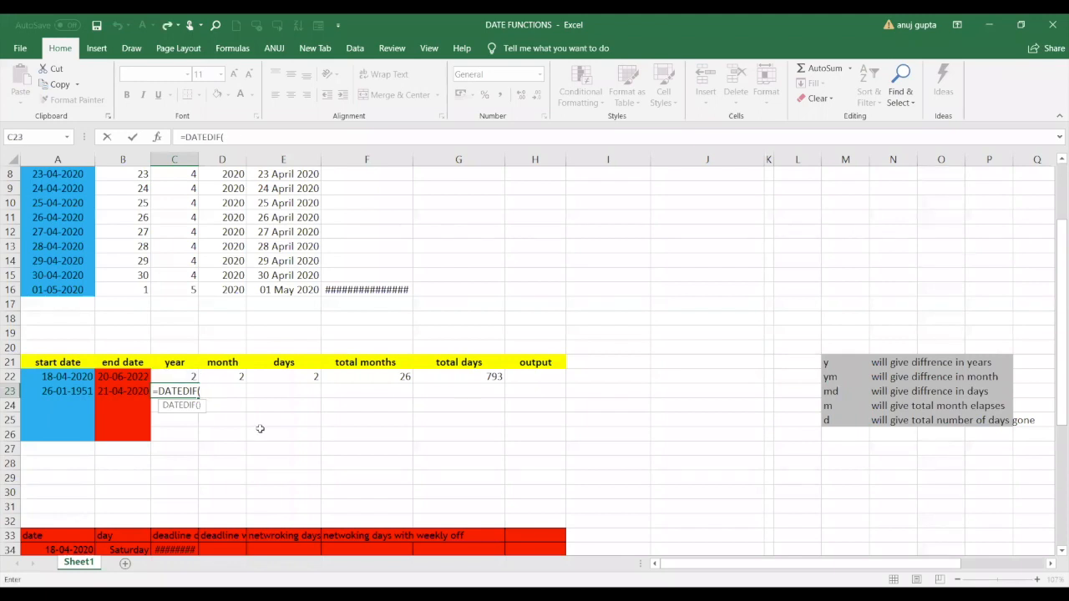
{"action": "key", "text": "BackSpace"}
{"action": "key", "text": "BackSpace"}
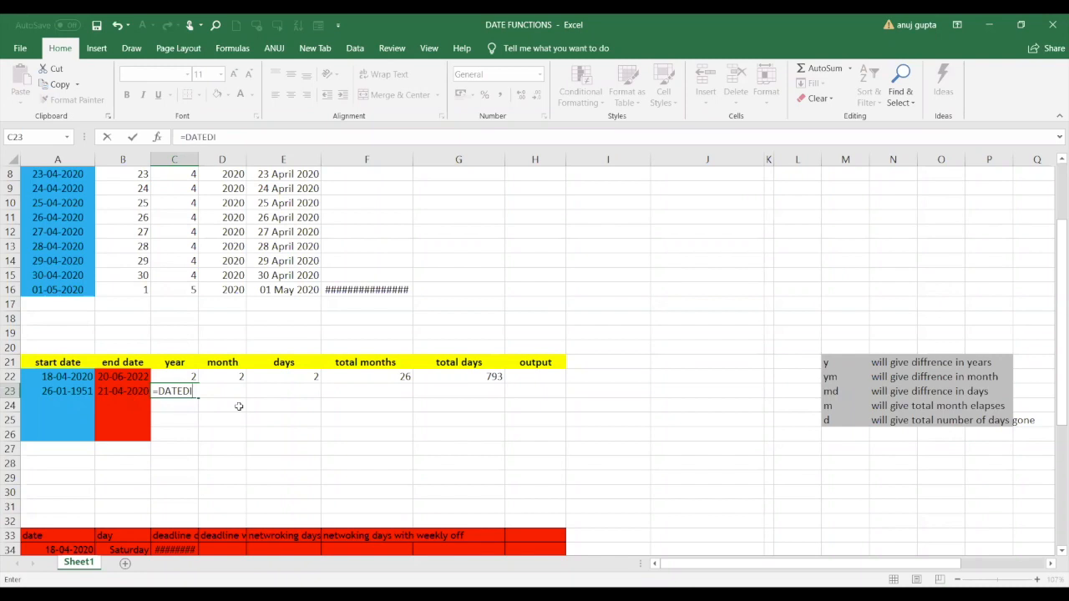
{"action": "key", "text": "Escape"}
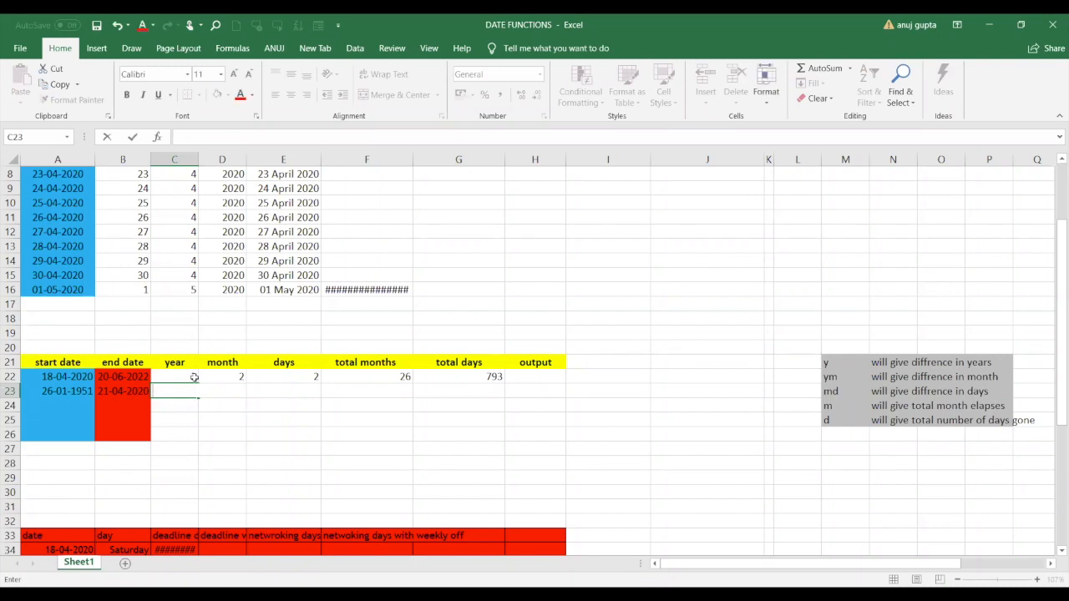
Enter a DATEDIF formula in C23 with A23 as start date, B23 as end date and the unit "y" for full years.
{"action": "left_click", "coordinate": [193, 378]}
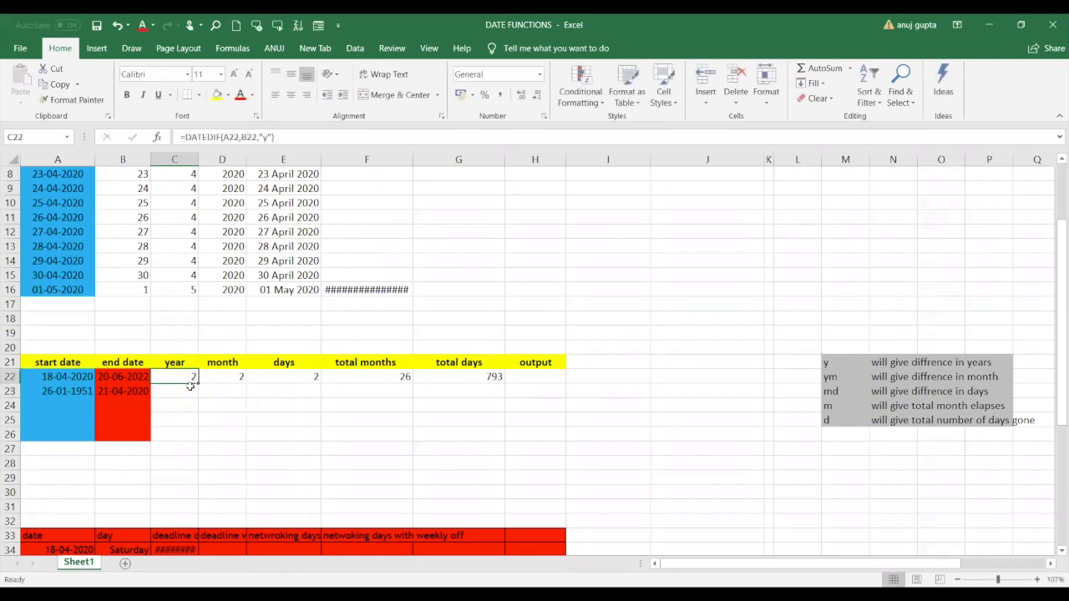
{"action": "left_click", "coordinate": [190, 387]}
{"action": "type", "text": "="}
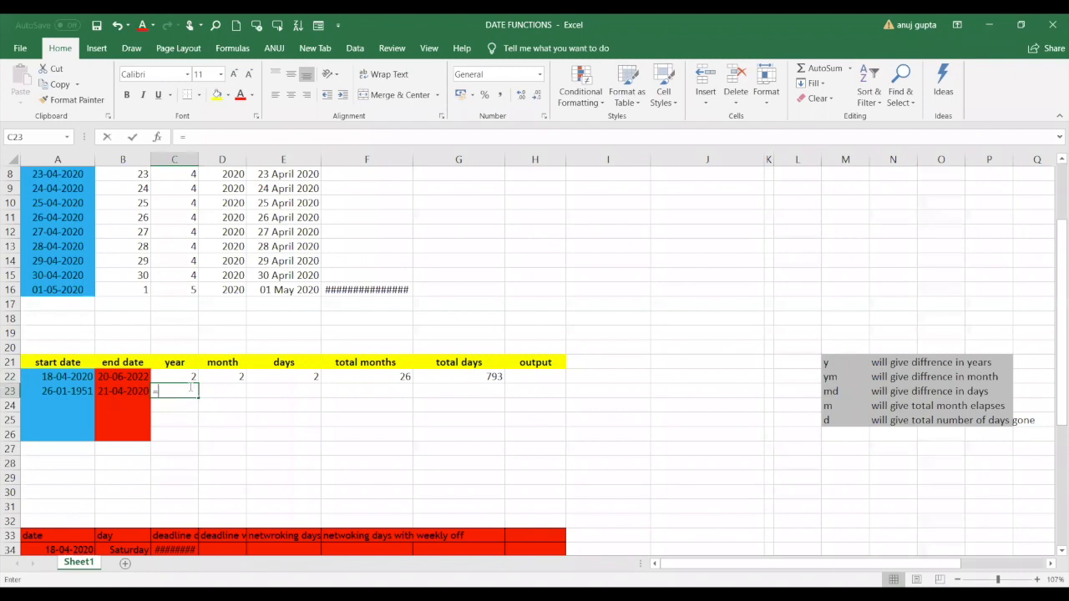
{"action": "type", "text": "DATEDIF("}
{"action": "left_click", "coordinate": [65, 391]}
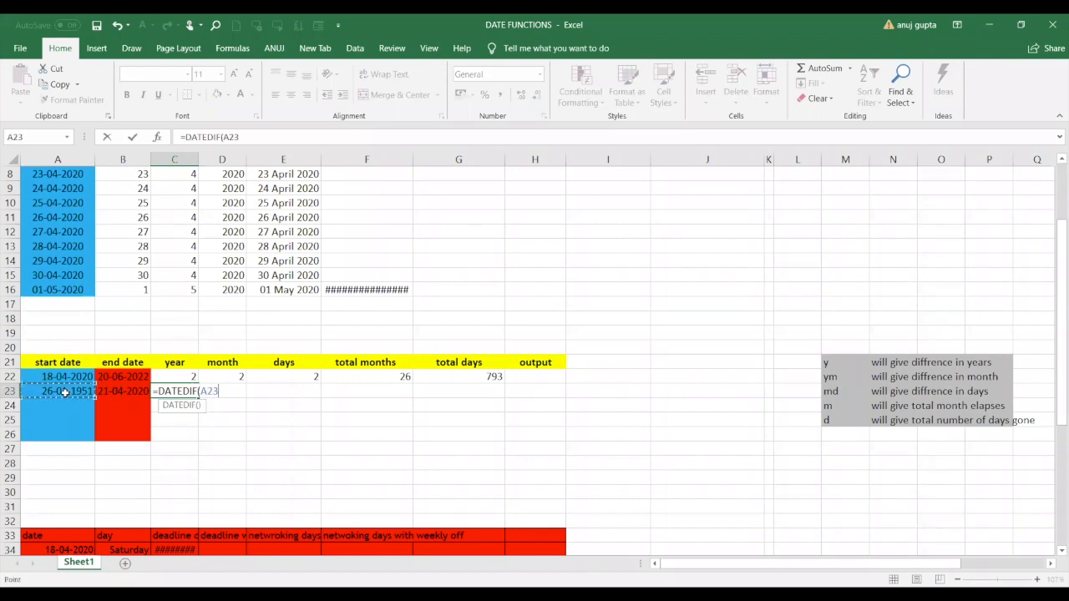
{"action": "type", "text": ","}
{"action": "left_click", "coordinate": [122, 390]}
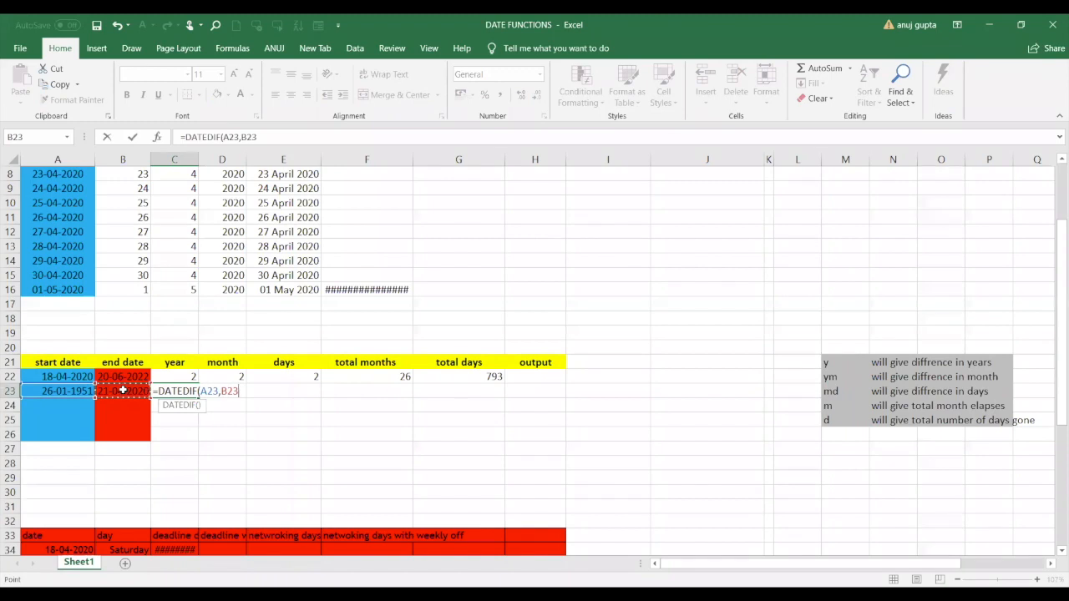
{"action": "type", "text": ","}
{"action": "type", "text": "\""}
{"action": "type", "text": "\")"}
{"action": "key", "text": "Return"}
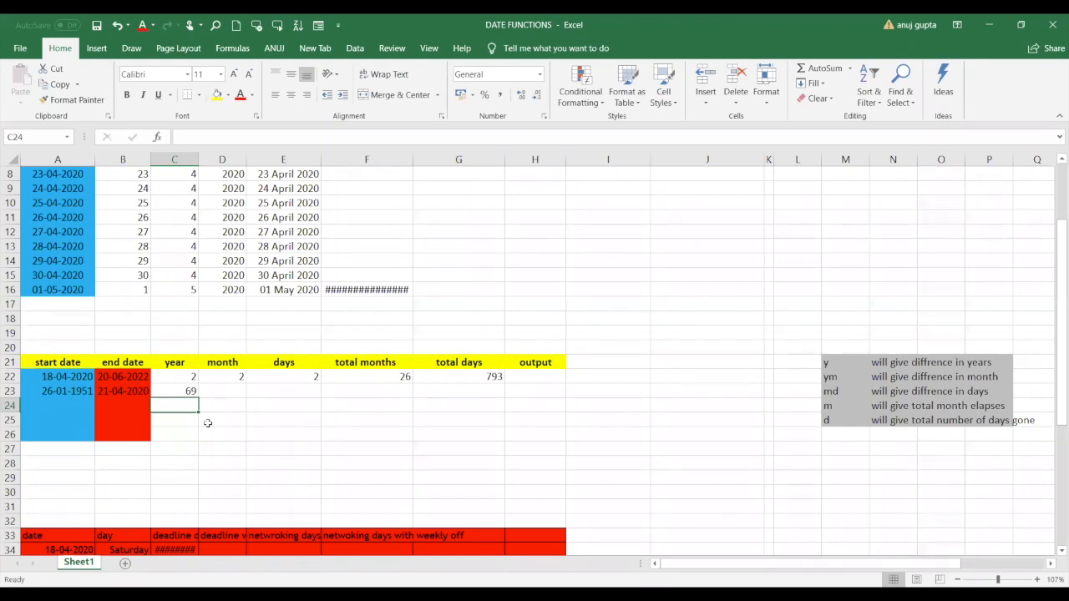
{"action": "left_click", "coordinate": [185, 390]}
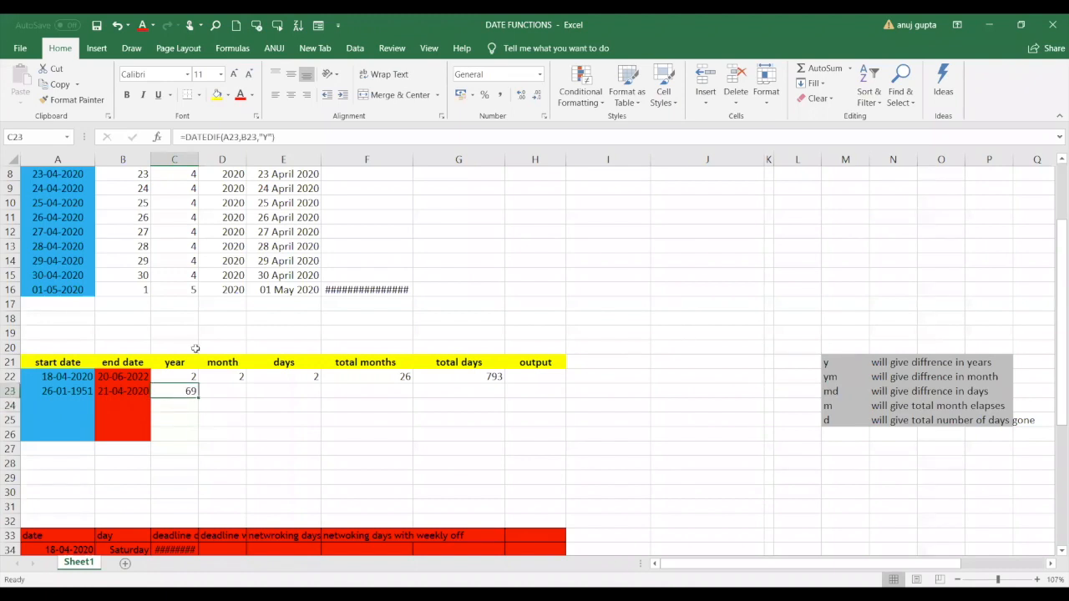
{"action": "left_click_drag", "start_coordinate": [300, 137], "coordinate": [179, 138]}
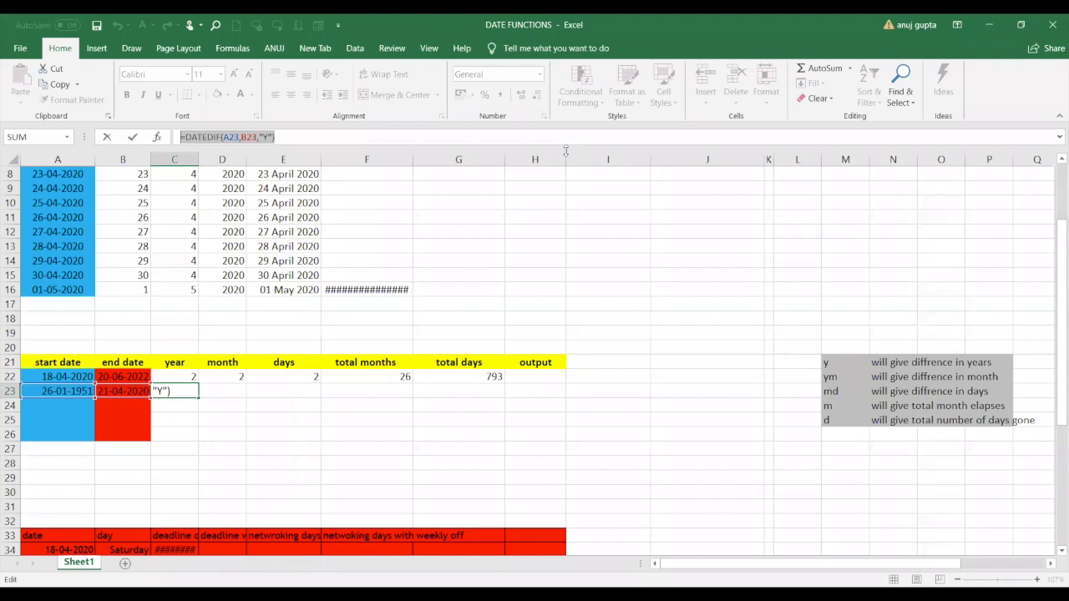
{"action": "key", "text": "alt+Tab"}
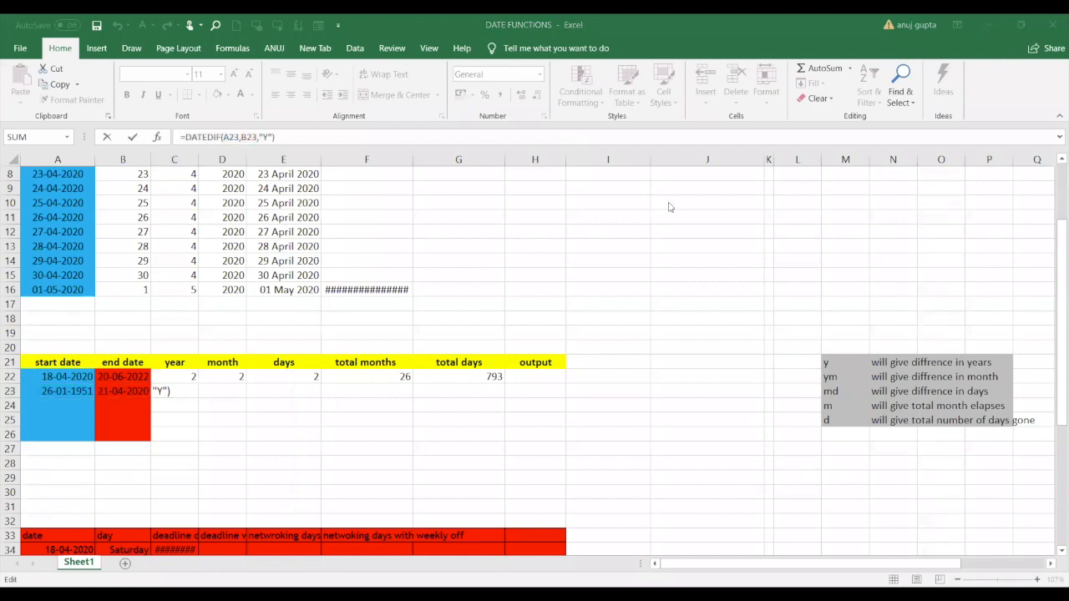
{"action": "left_click", "coordinate": [228, 393]}
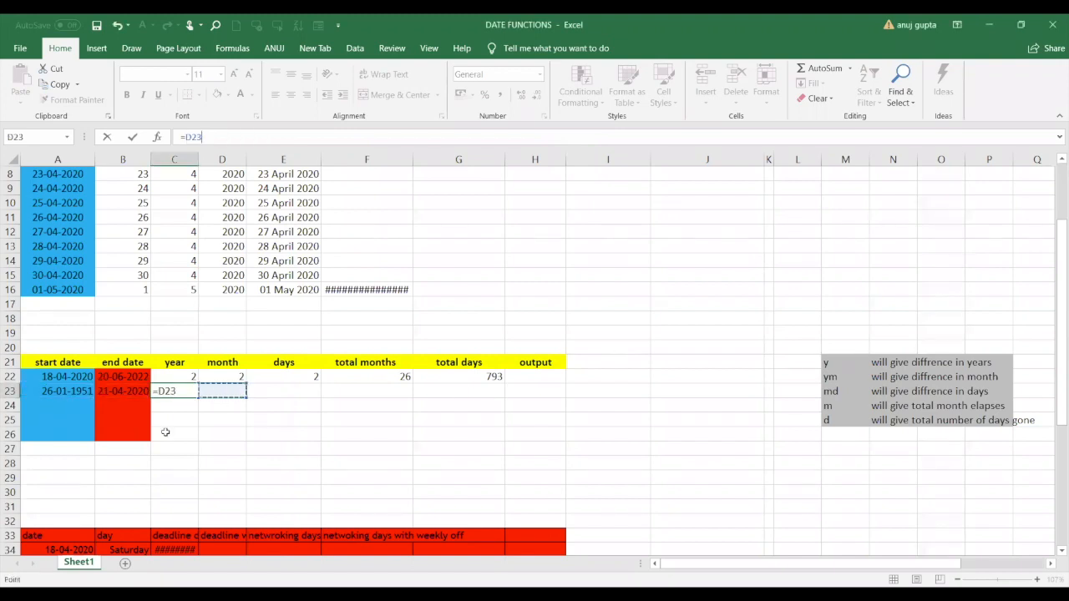
{"action": "left_click", "coordinate": [196, 390]}
{"action": "key", "text": "BackSpace"}
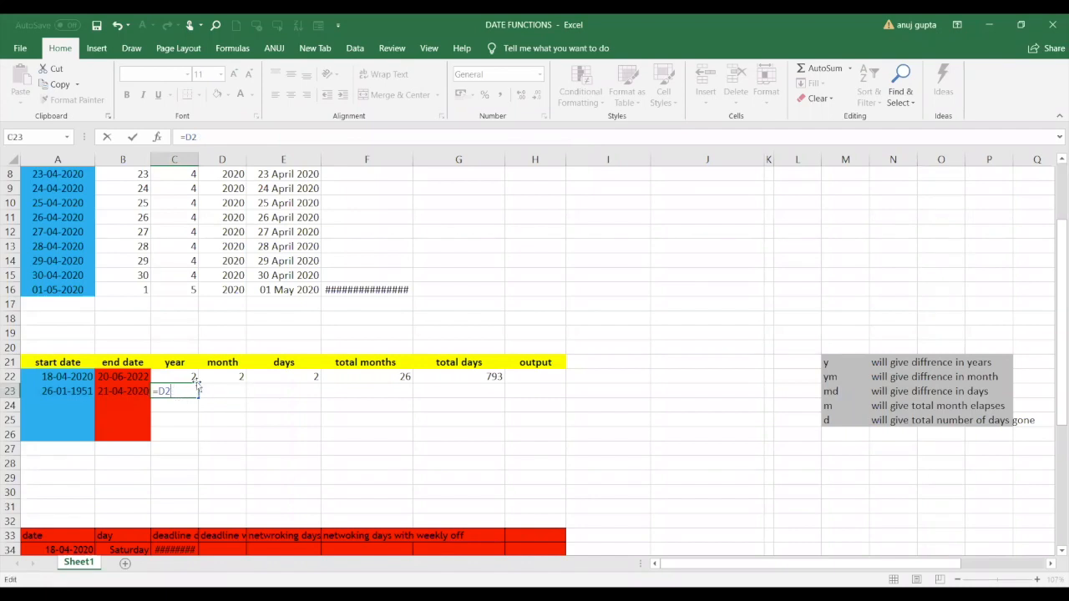
{"action": "key", "text": "Escape"}
{"action": "left_click", "coordinate": [227, 406]}
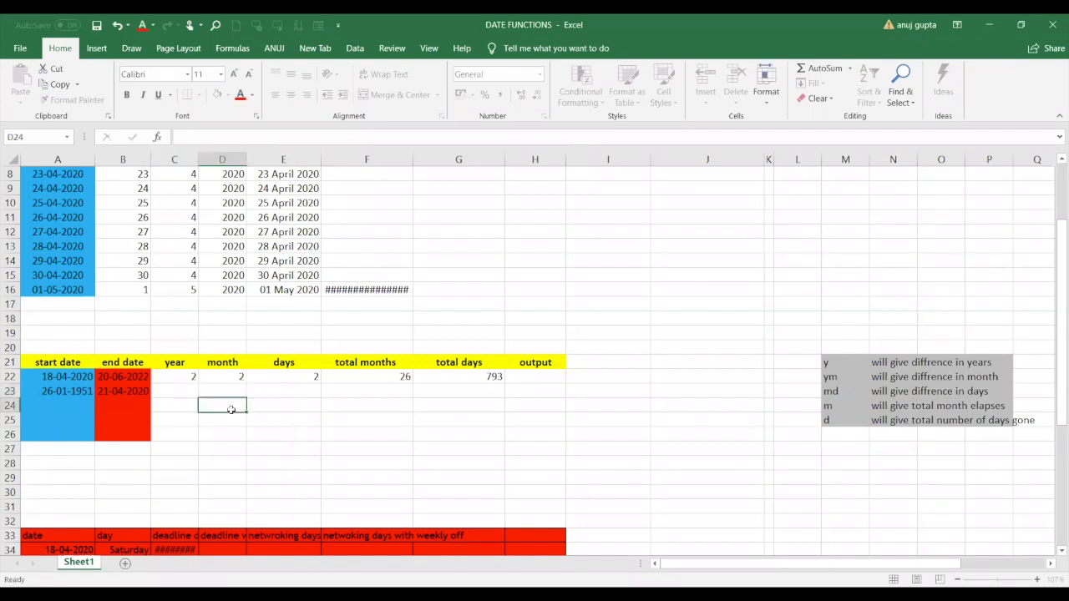
Enter a DATEDIF formula in the year cell C23 again, using A23, B23 and the unit "Y".
{"action": "left_click", "coordinate": [173, 395]}
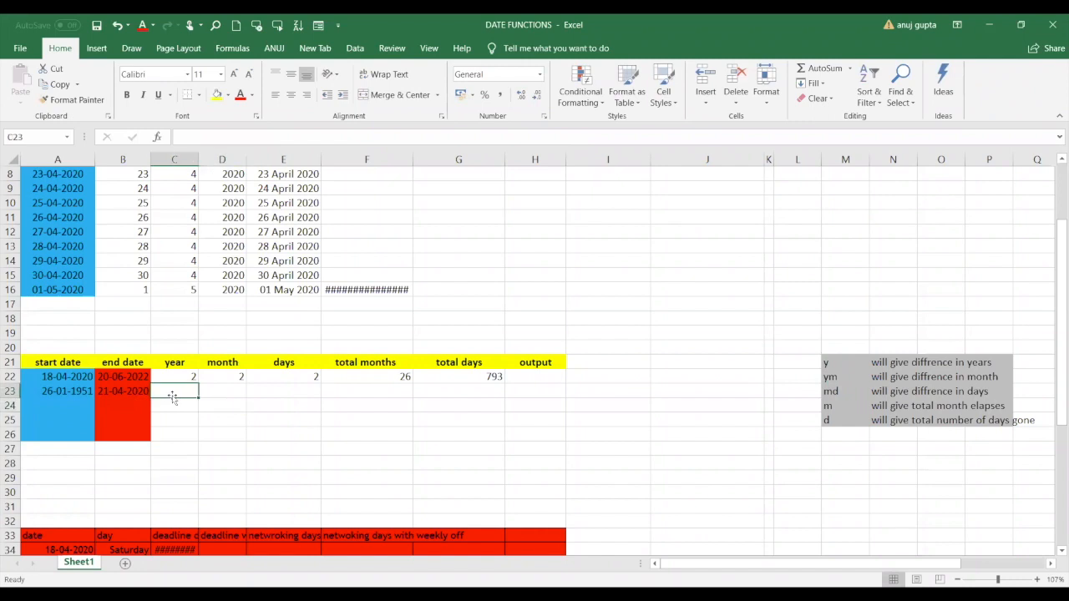
{"action": "type", "text": "="}
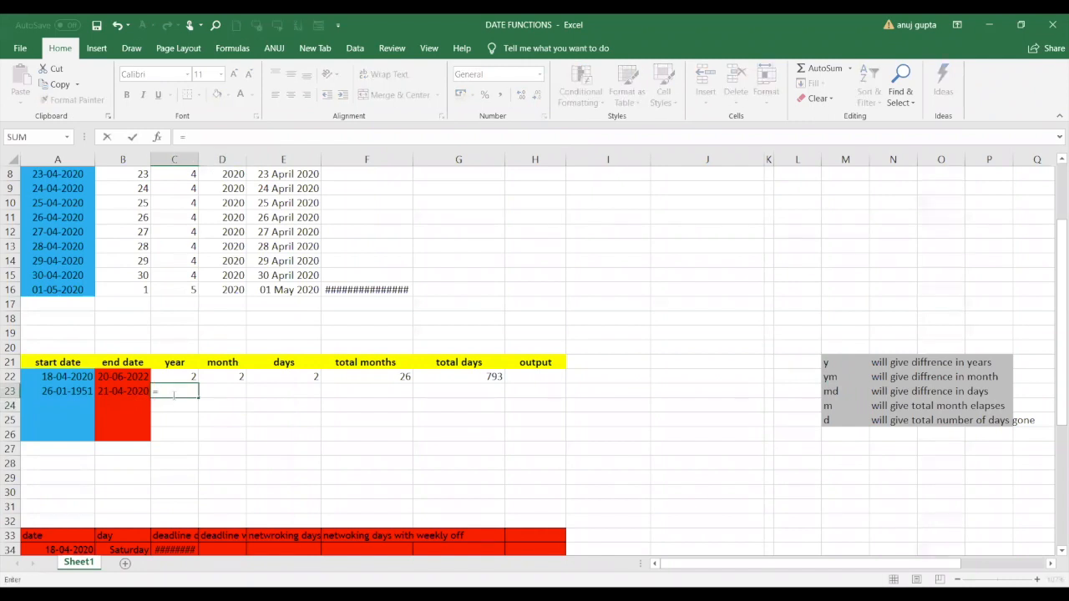
{"action": "type", "text": "DATEDIF("}
{"action": "left_click", "coordinate": [87, 394]}
{"action": "type", "text": ","}
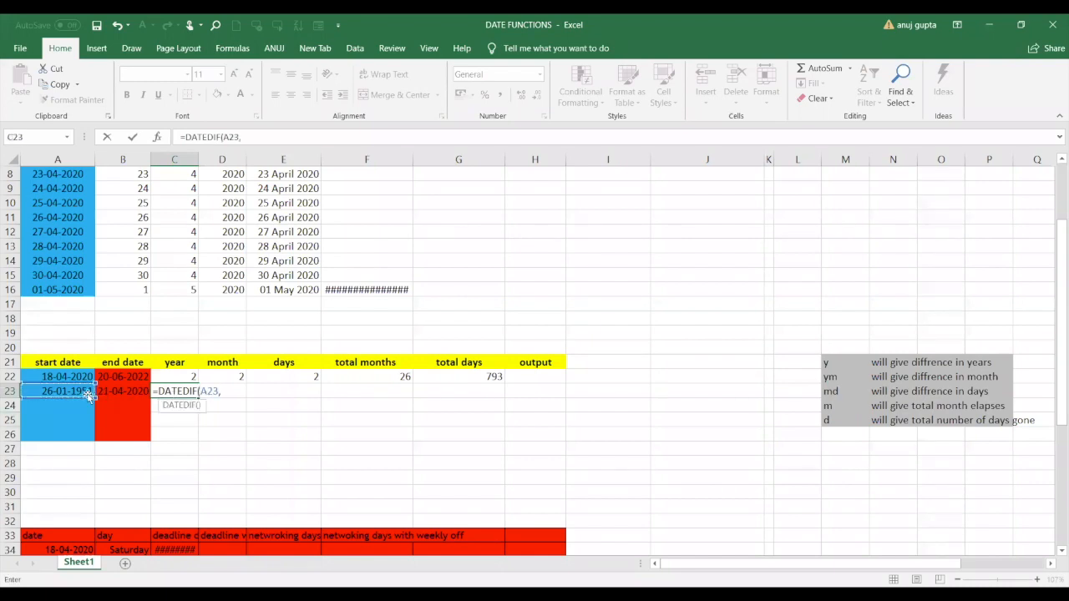
{"action": "left_click", "coordinate": [114, 397]}
{"action": "type", "text": ","}
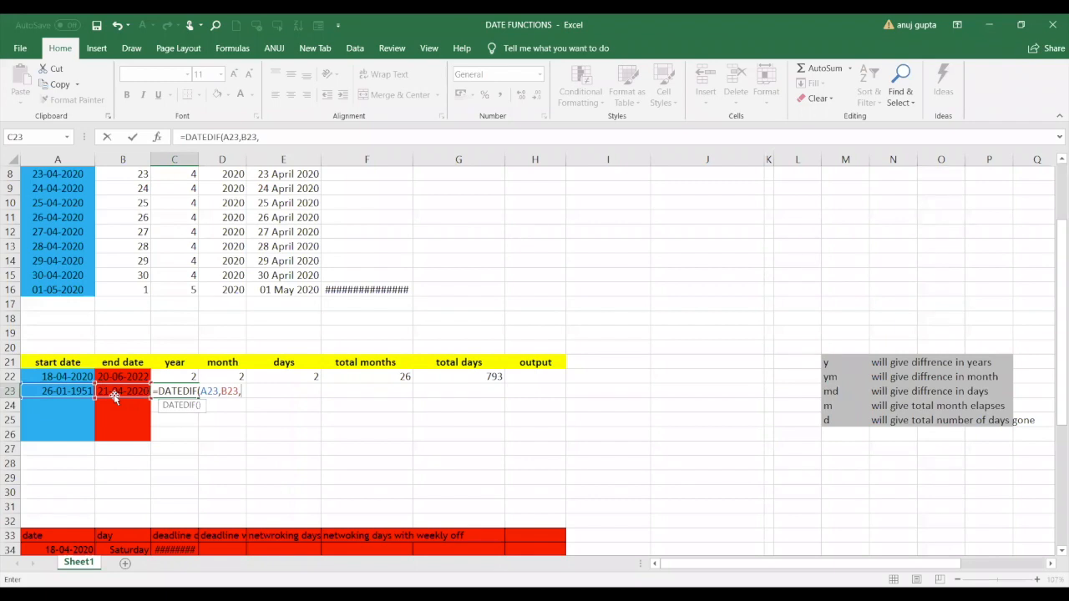
{"action": "type", "text": "\"Y\")"}
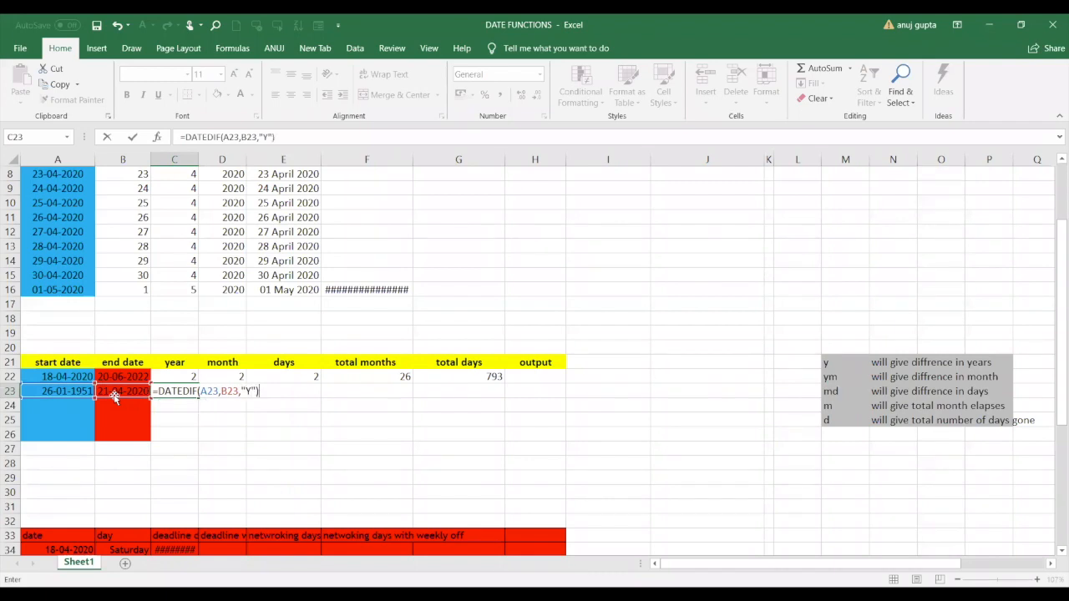
{"action": "key", "text": "Return"}
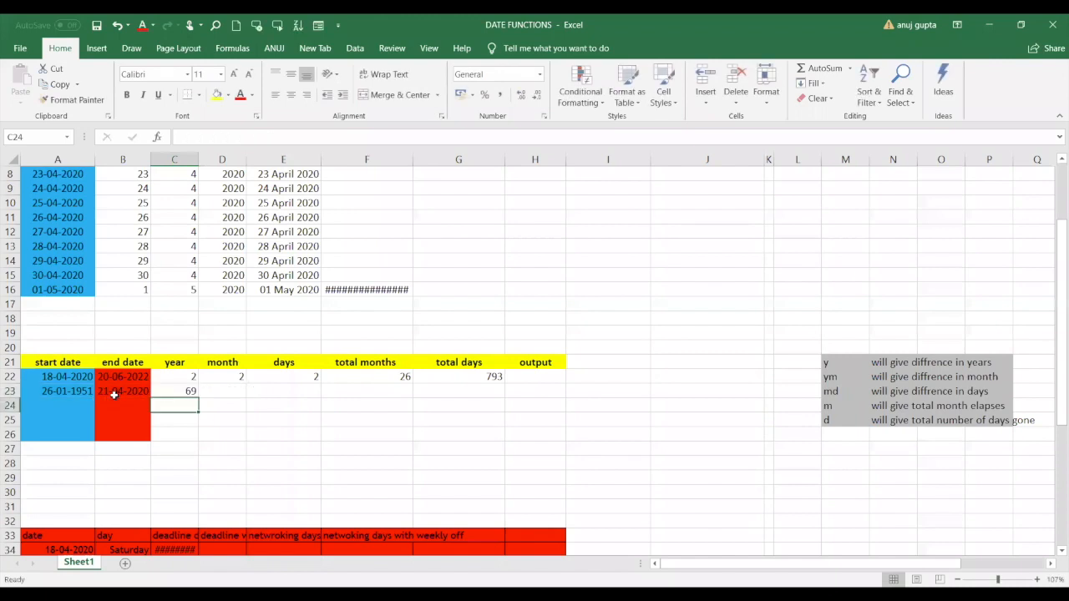
Enter a DATEDIF formula in the month cell D23 with A23 as start date, B23 as end date and the unit "YM".
{"action": "left_click", "coordinate": [242, 392]}
{"action": "type", "text": "="}
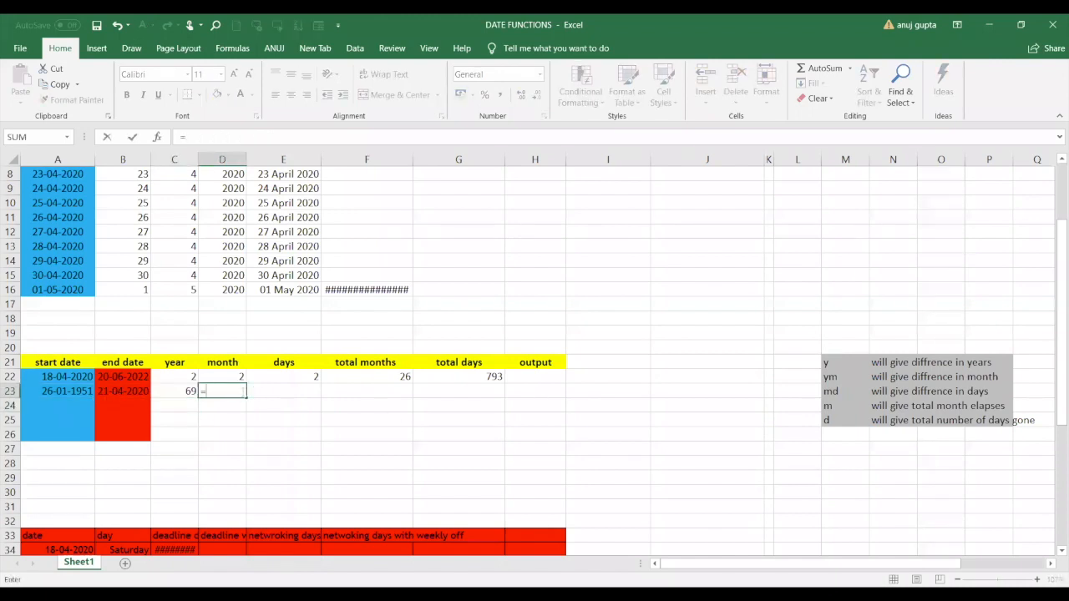
{"action": "type", "text": "DATEDIF("}
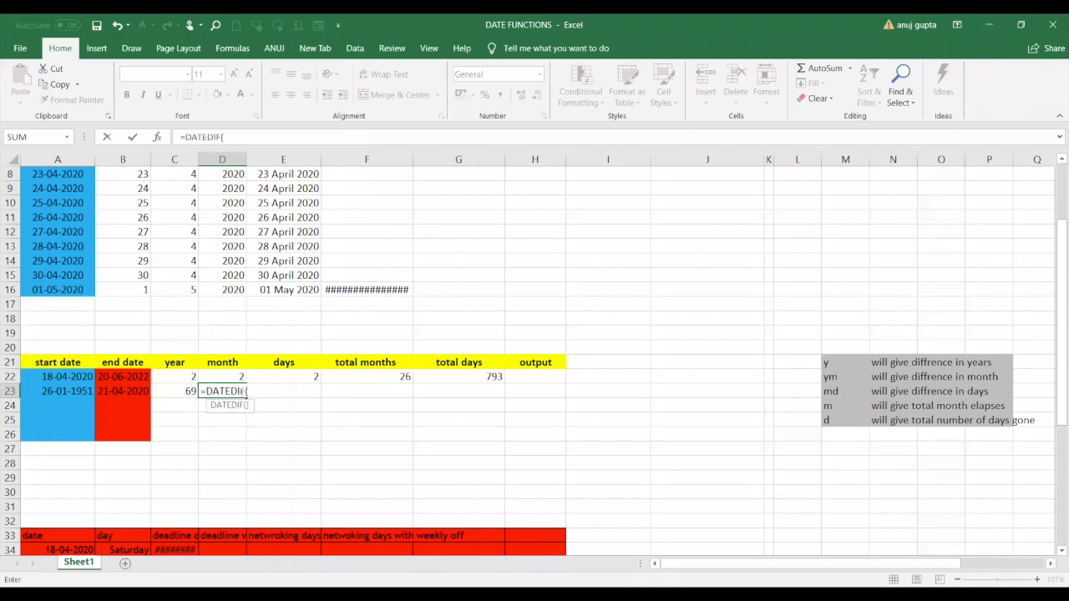
{"action": "left_click", "coordinate": [55, 392]}
{"action": "type", "text": ","}
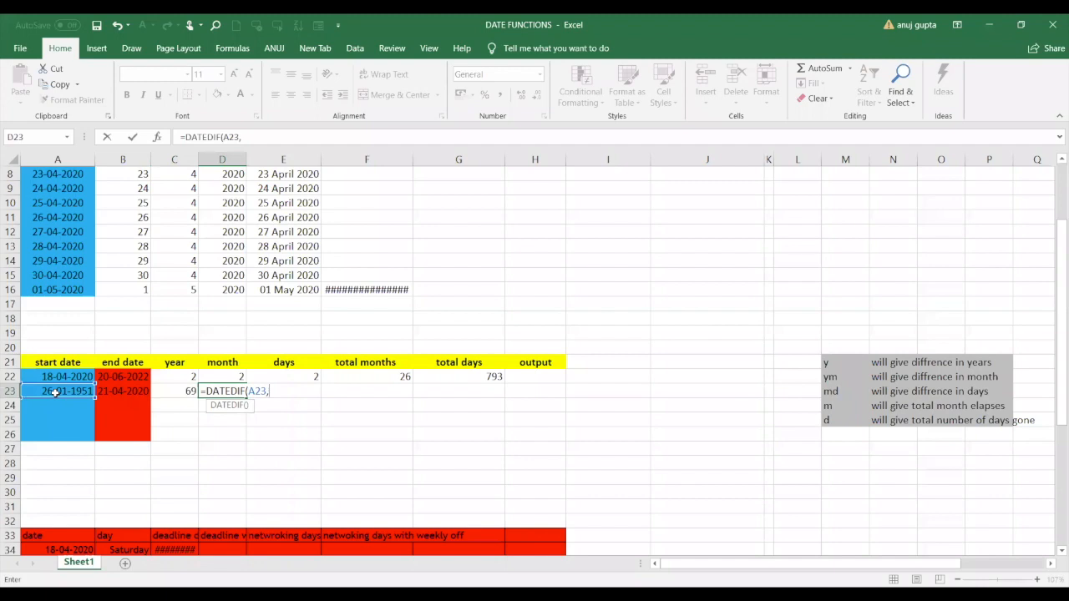
{"action": "left_click", "coordinate": [112, 391]}
{"action": "type", "text": ",\""}
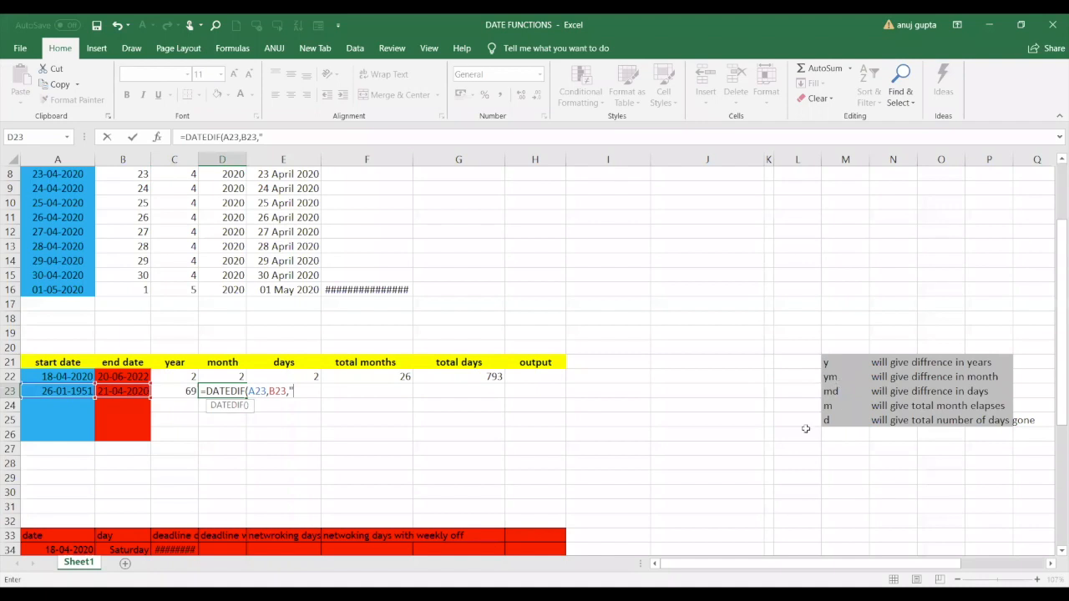
{"action": "type", "text": "YM\")"}
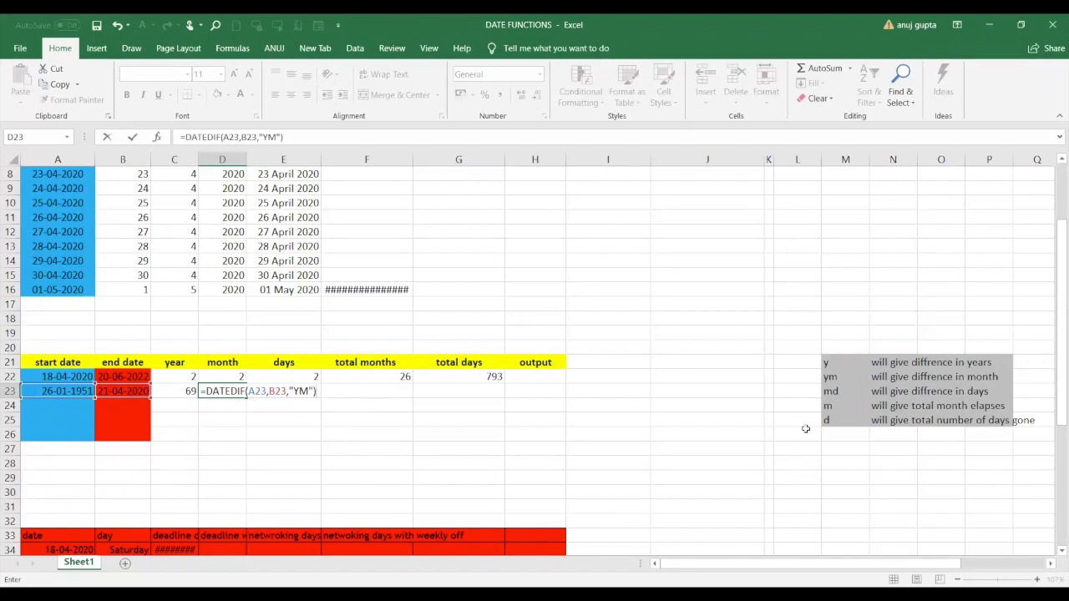
{"action": "key", "text": "Return"}
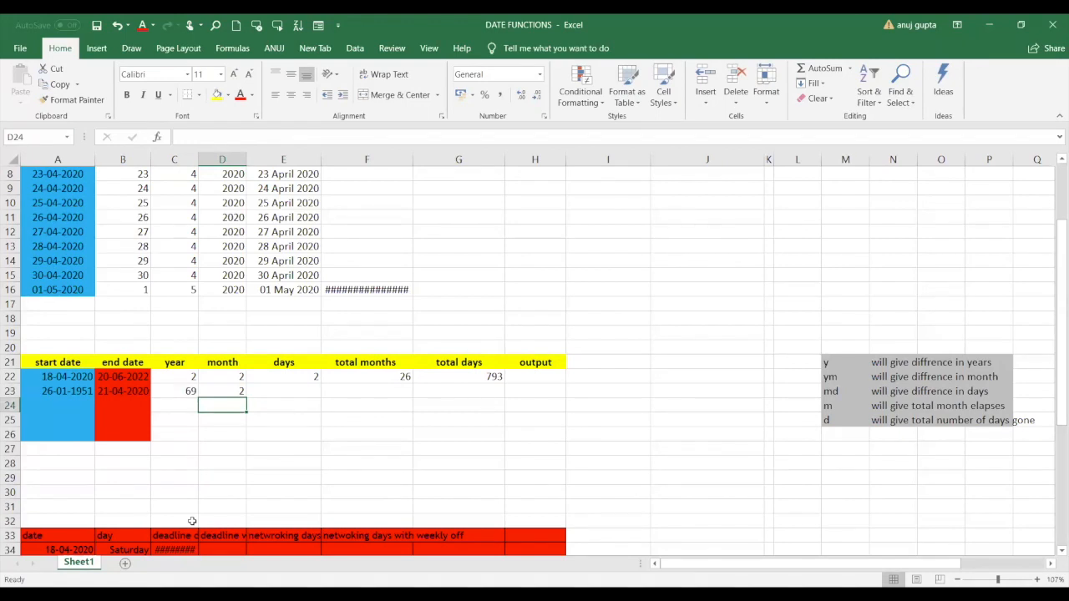
Change the day of the end date in B23 so that it reads 27-04-2020.
{"action": "left_click", "coordinate": [116, 394]}
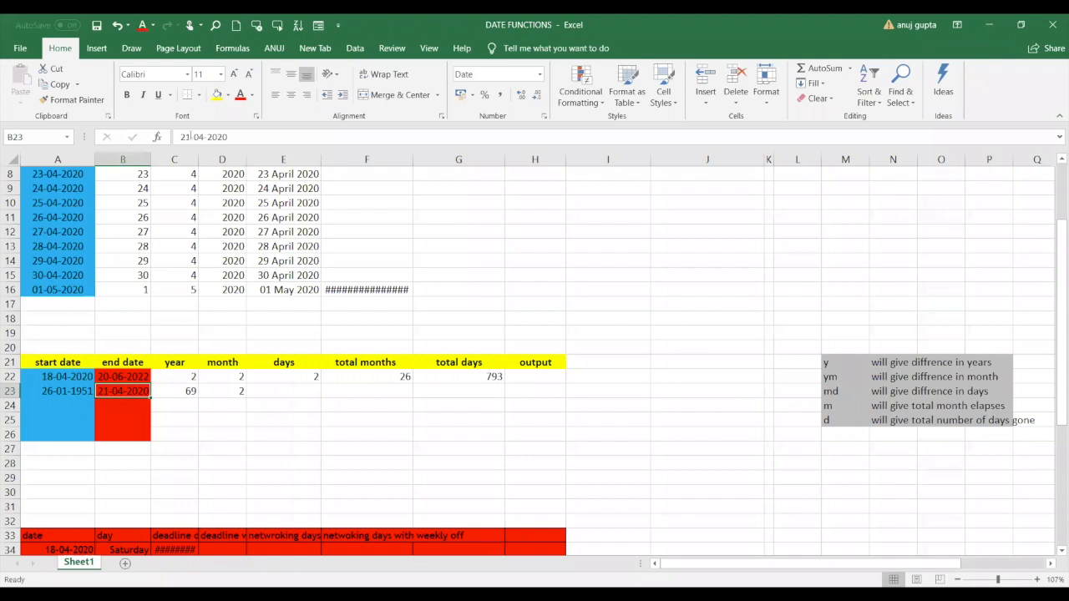
{"action": "left_click", "coordinate": [191, 137]}
{"action": "key", "text": "BackSpace"}
{"action": "type", "text": "7"}
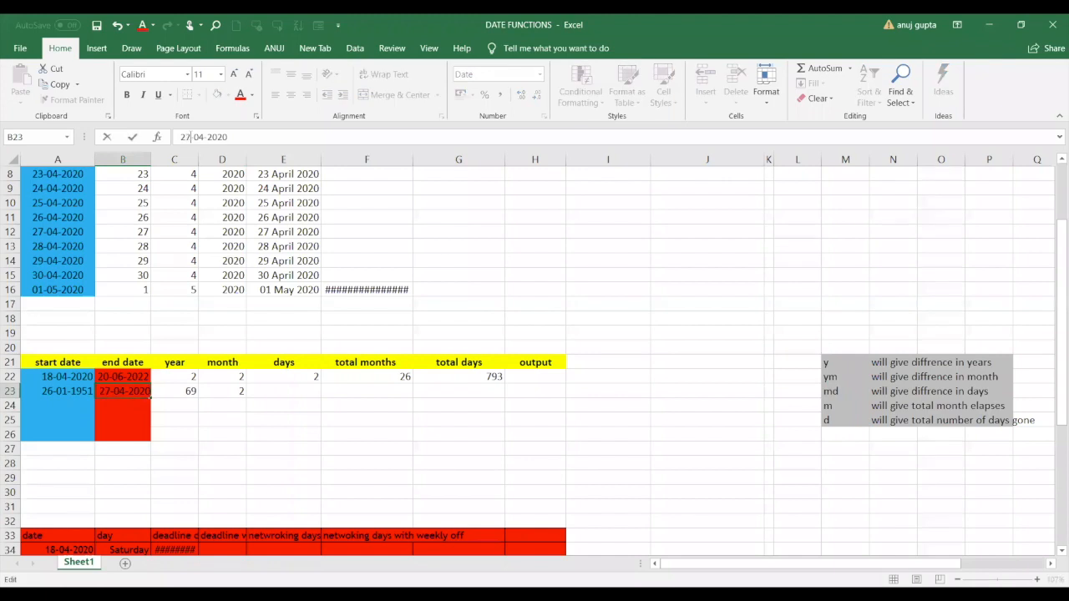
{"action": "left_click", "coordinate": [180, 421]}
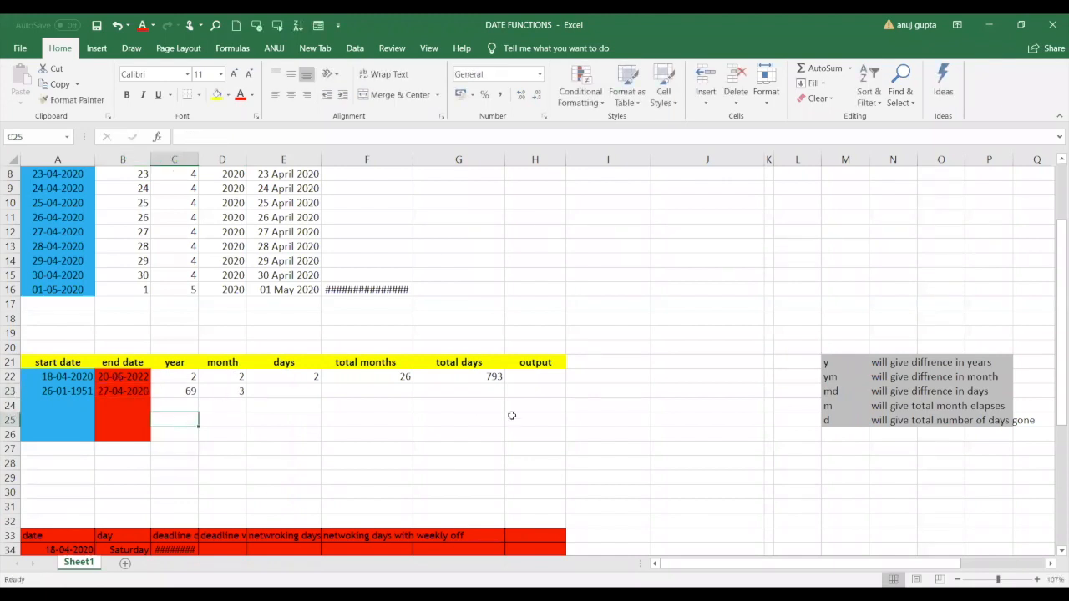
Compare the DATEDIF unit code list in M21:P25 with the total months column and the month formula in D23.
{"action": "left_click_drag", "start_coordinate": [837, 373], "coordinate": [998, 420]}
{"action": "left_click_drag", "start_coordinate": [855, 369], "coordinate": [1012, 422]}
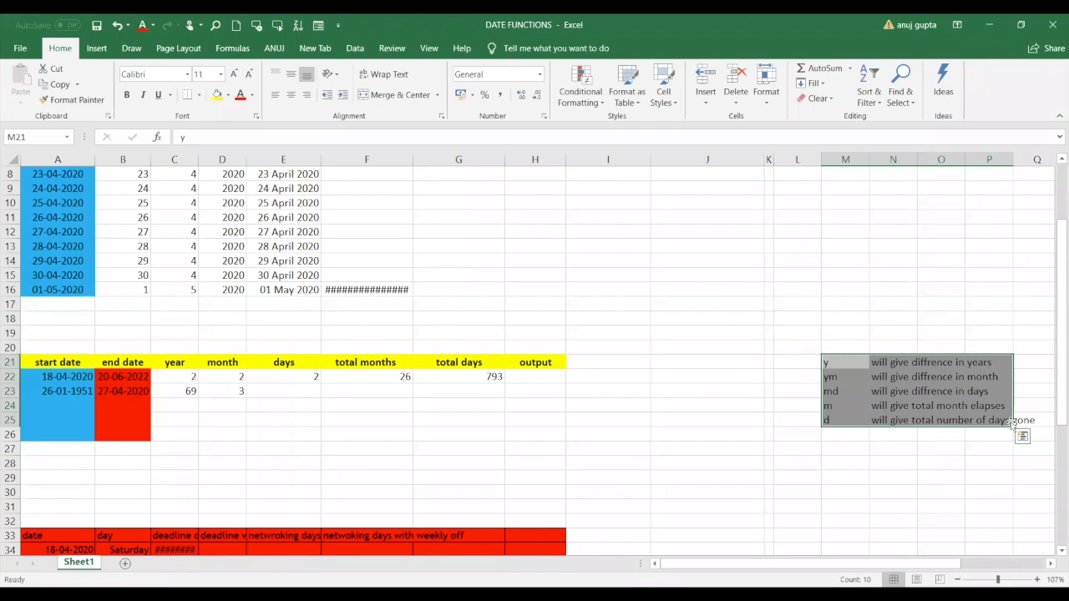
{"action": "left_click", "coordinate": [375, 363]}
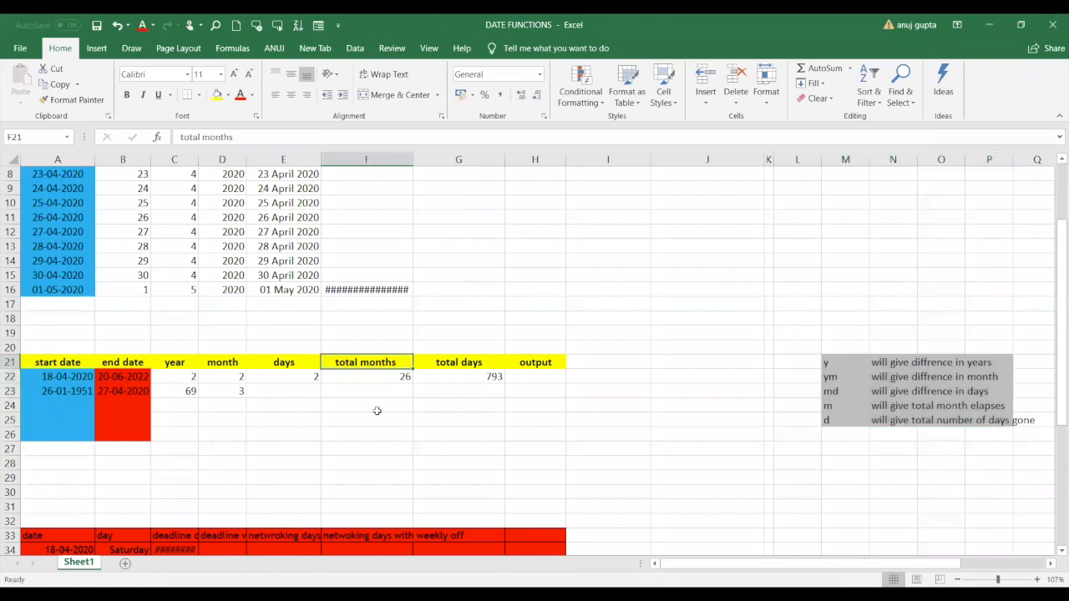
{"action": "left_click", "coordinate": [377, 414], "text": "shift"}
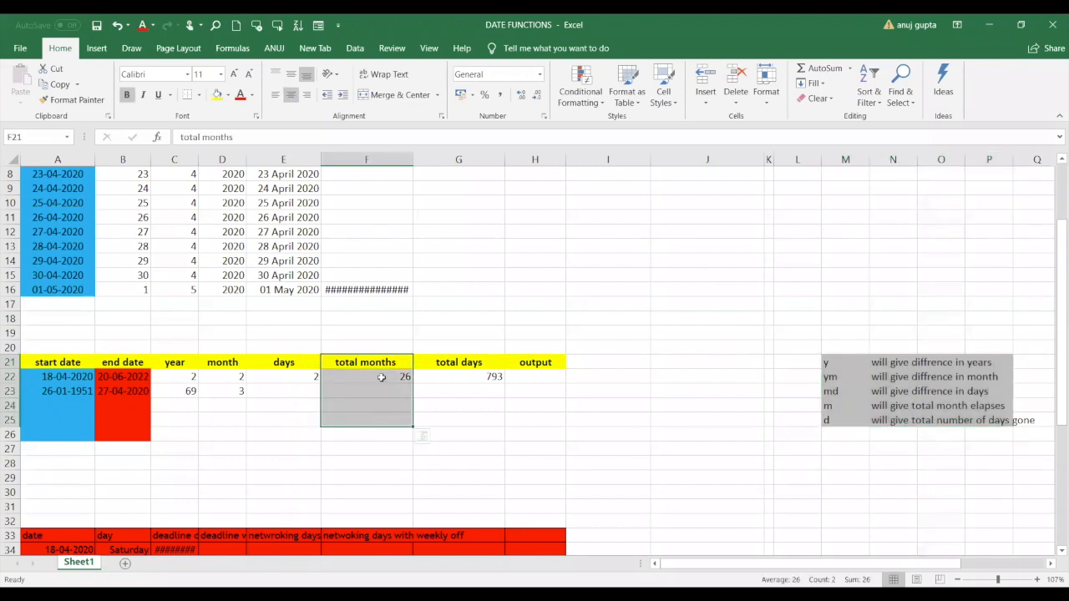
{"action": "left_click", "coordinate": [228, 392]}
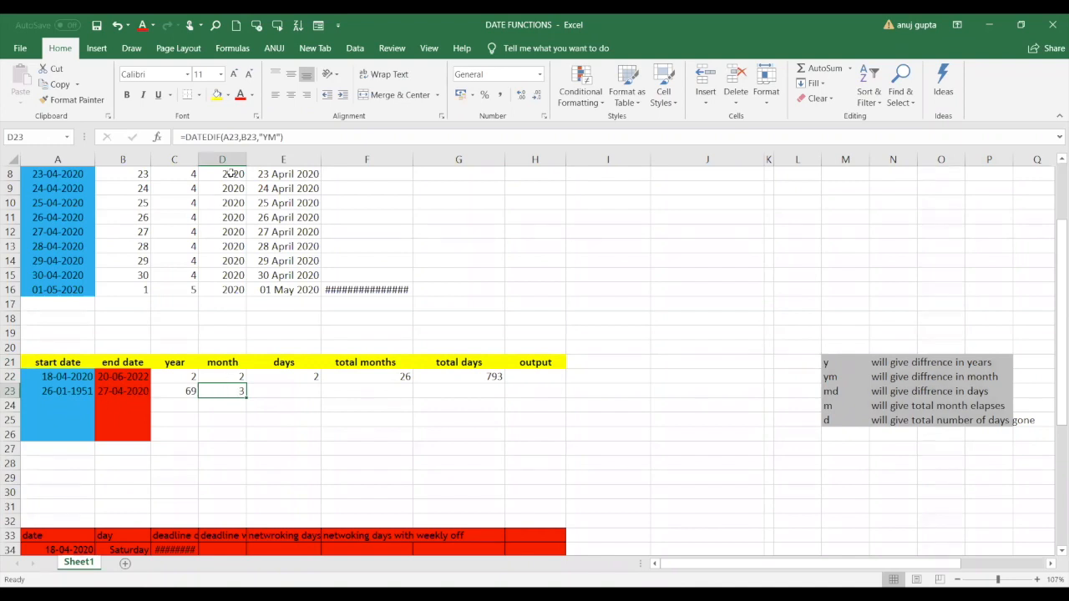
Change the end date in B23 to 25-04-2020 and check the month difference in D23.
{"action": "left_click", "coordinate": [130, 390]}
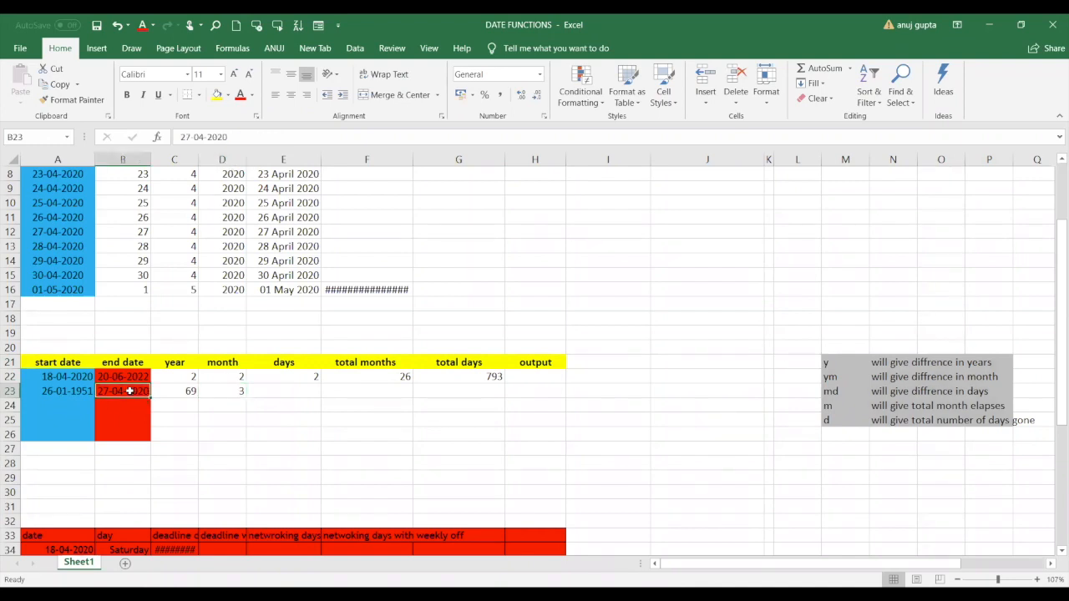
{"action": "left_click", "coordinate": [191, 137]}
{"action": "key", "text": "BackSpace"}
{"action": "type", "text": "5"}
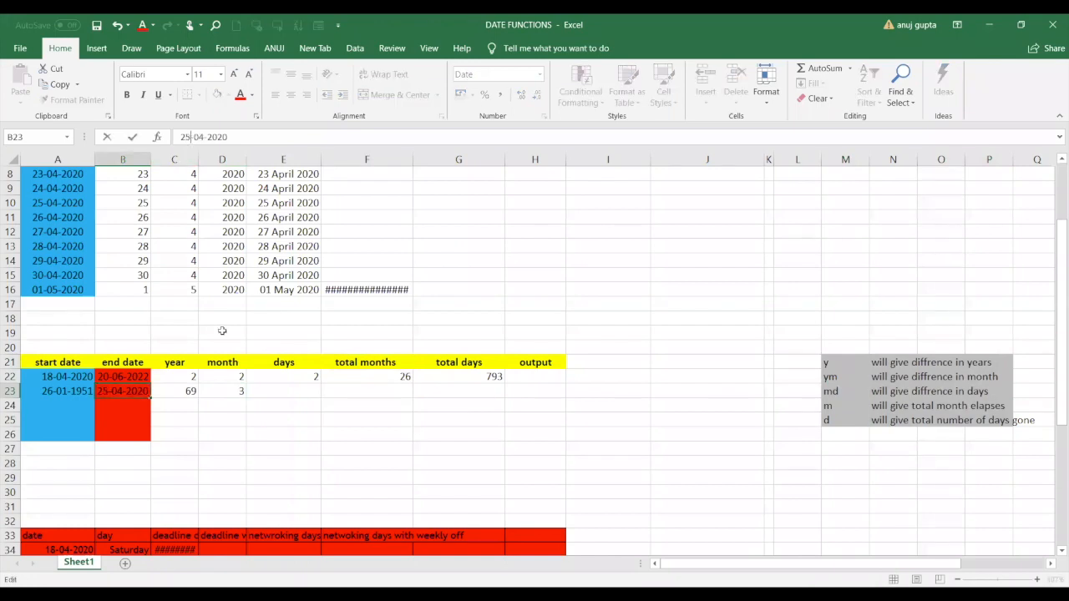
{"action": "left_click", "coordinate": [226, 397]}
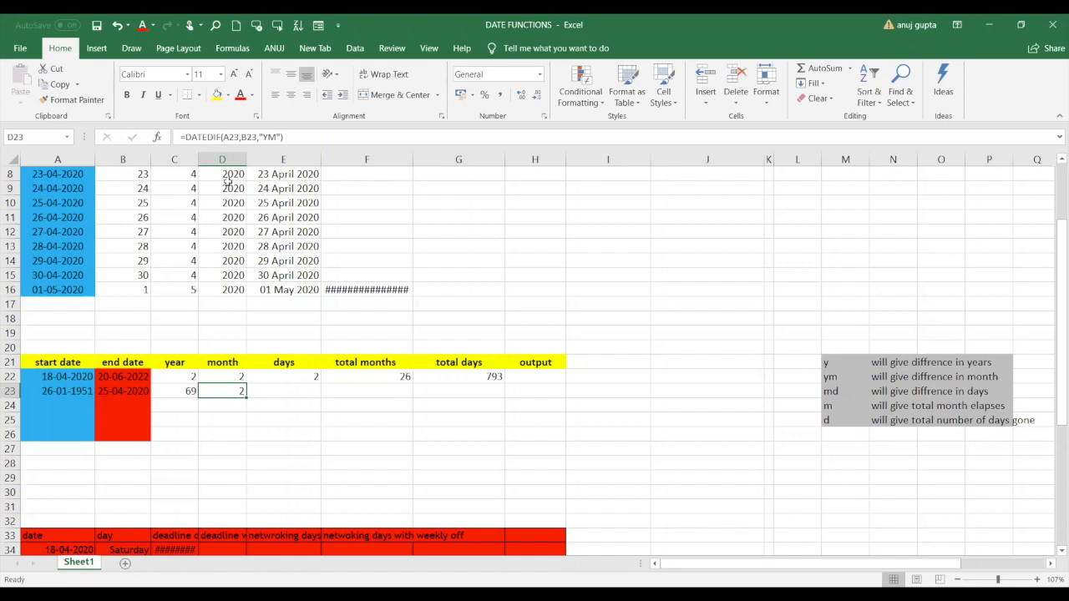
Set the day of the end date in B23 to 26 so that it reads 26-04-2020.
{"action": "left_click", "coordinate": [103, 397]}
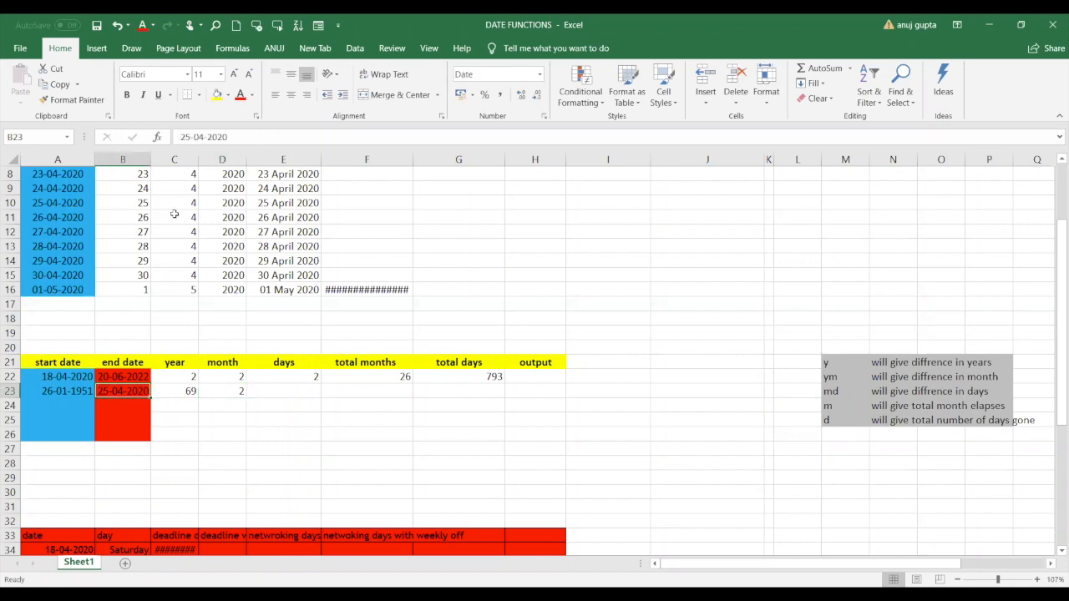
{"action": "left_click", "coordinate": [191, 136]}
{"action": "key", "text": "BackSpace"}
{"action": "type", "text": "6"}
{"action": "left_click", "coordinate": [197, 432]}
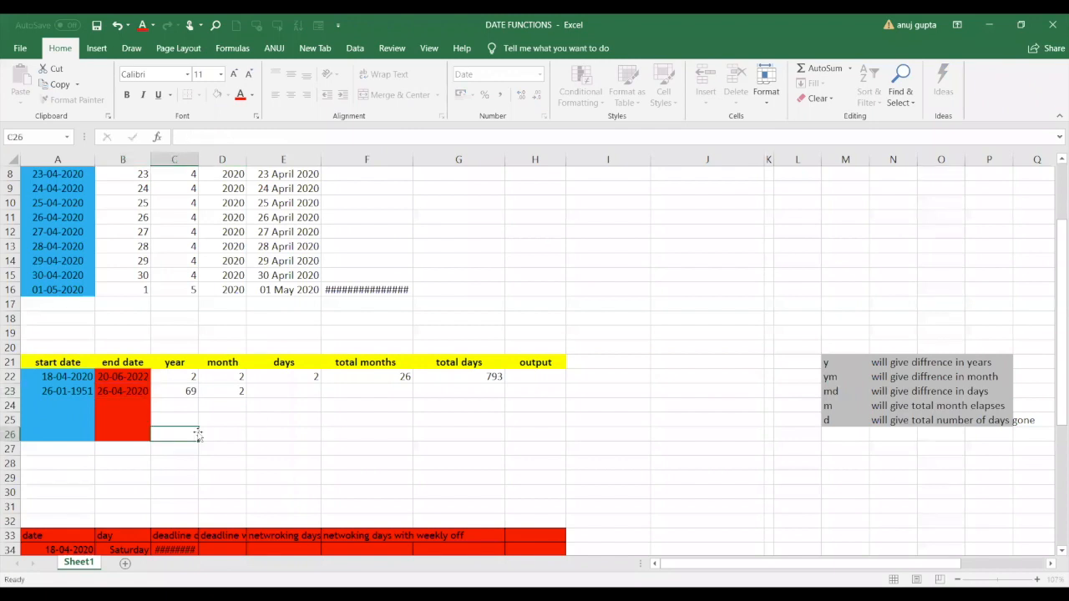
Compare the full-year formula in C23 with the remaining-month formula in D23.
{"action": "left_click", "coordinate": [239, 390]}
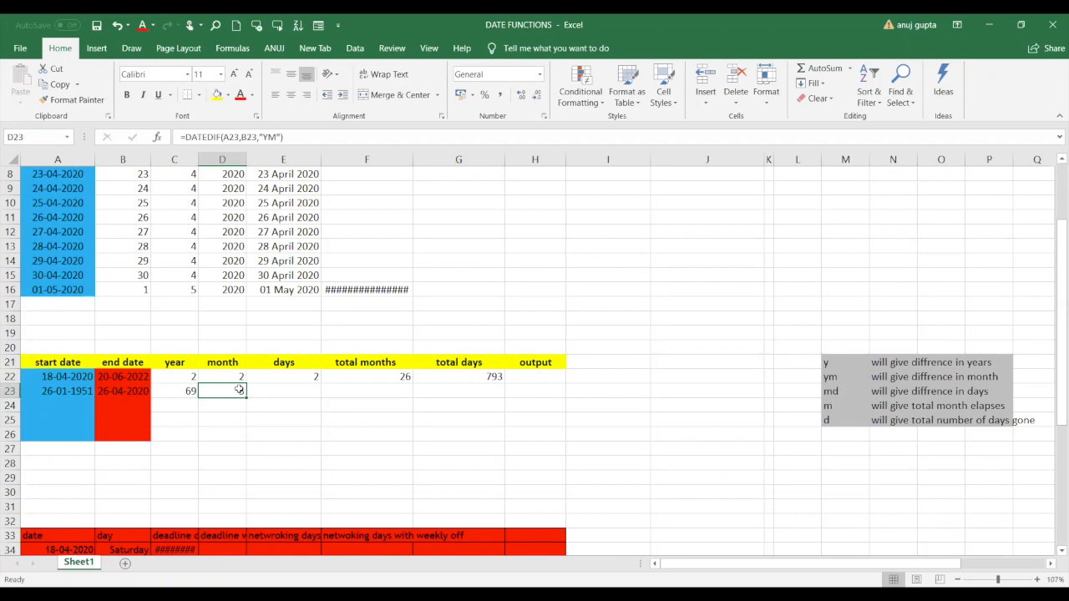
{"action": "left_click", "coordinate": [387, 389]}
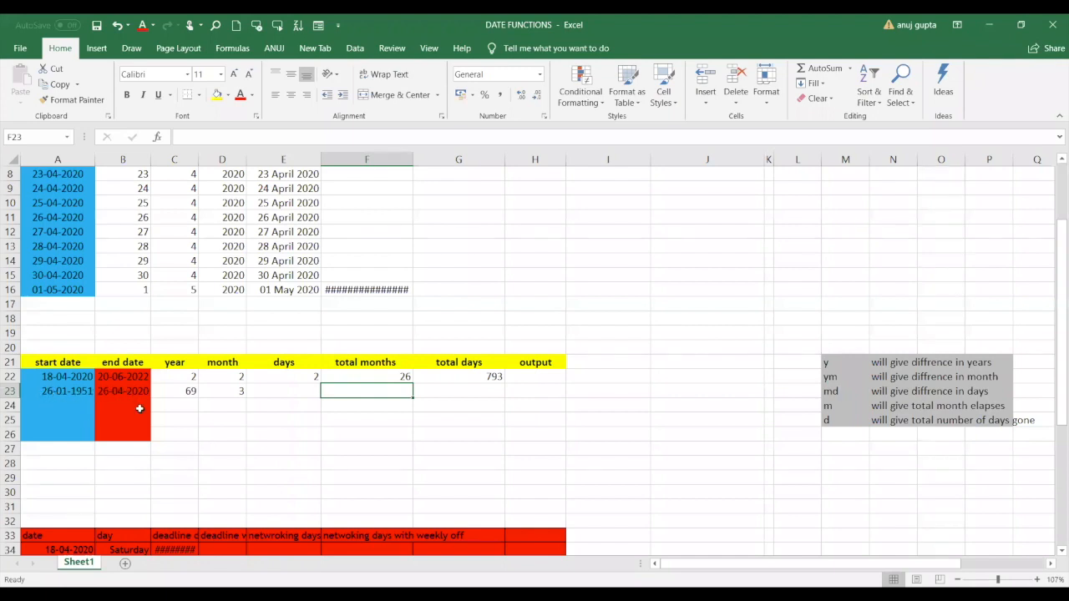
{"action": "left_click", "coordinate": [236, 393]}
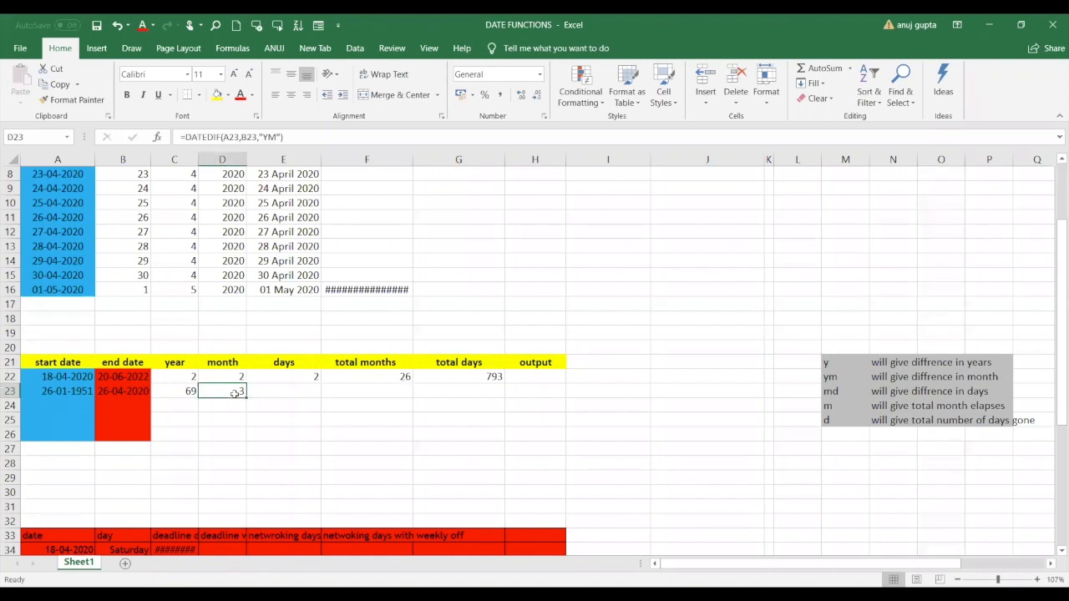
{"action": "left_click", "coordinate": [187, 392]}
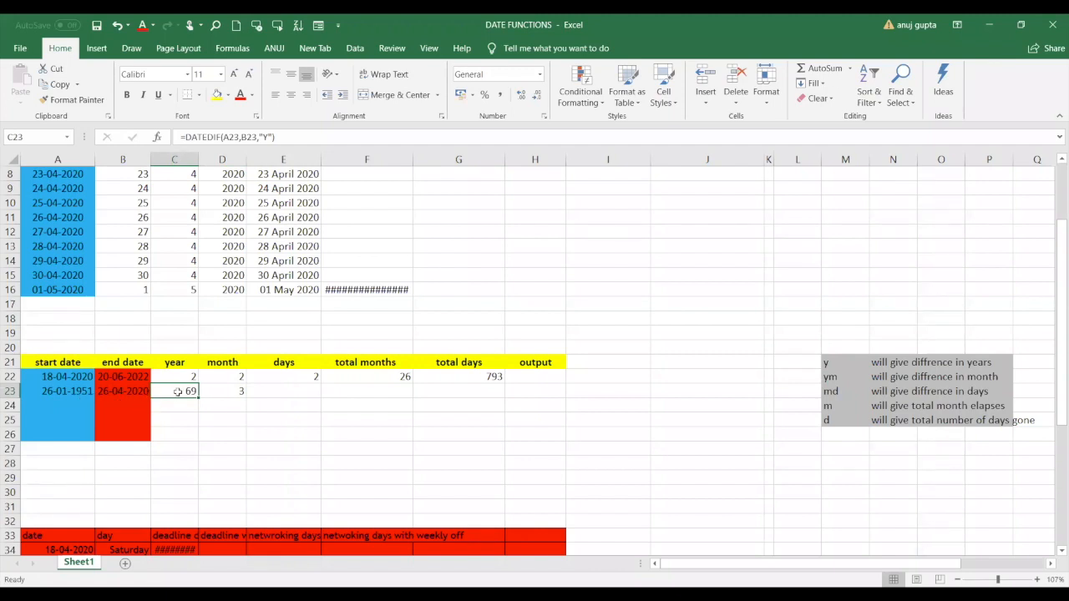
{"action": "left_click", "coordinate": [236, 391]}
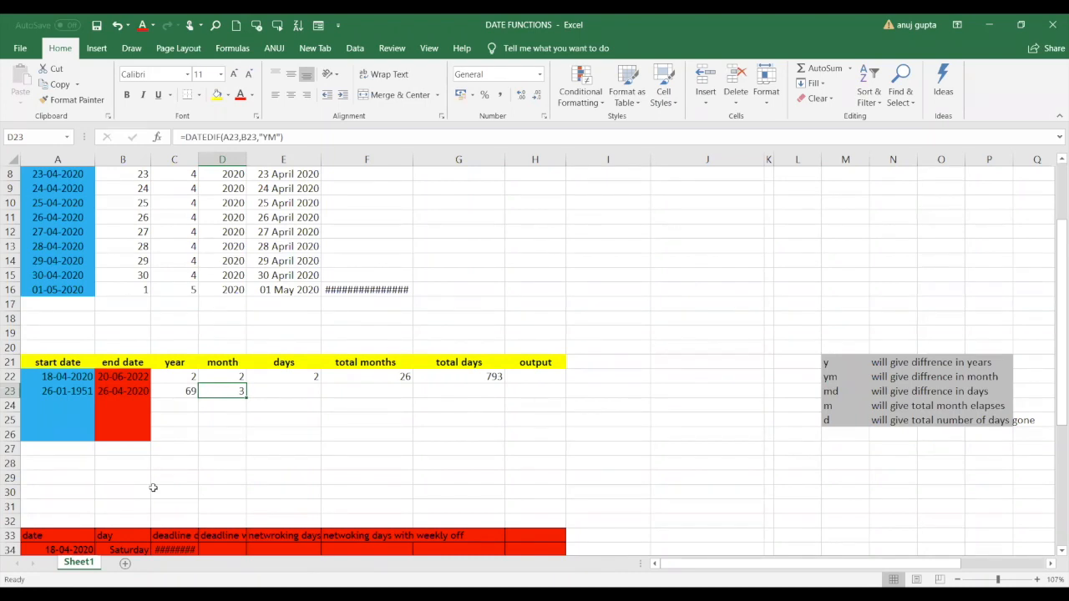
{"action": "left_click", "coordinate": [299, 396]}
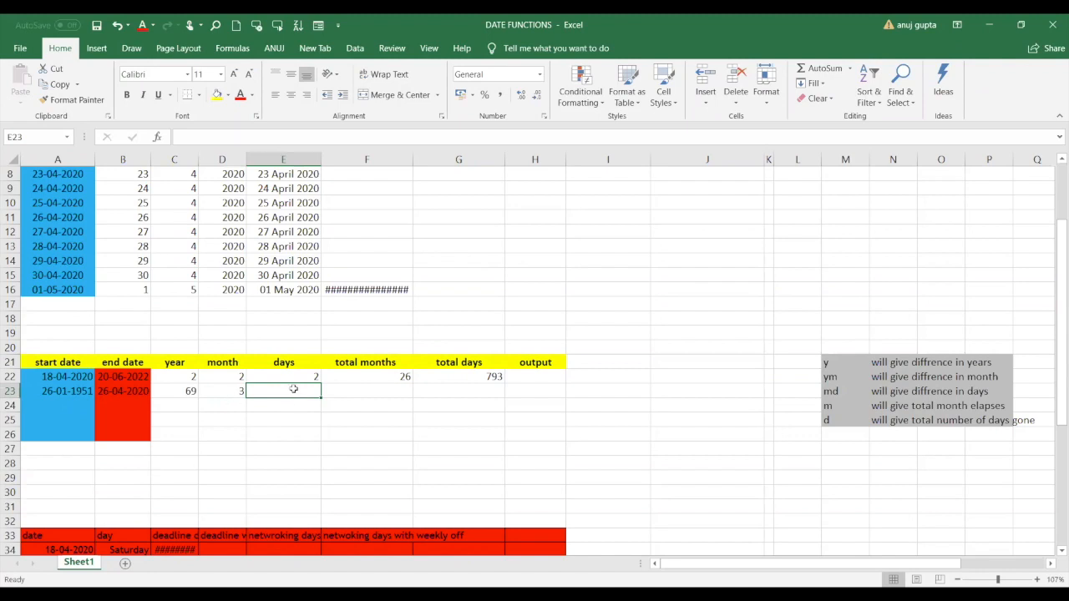
{"action": "type", "text": "="}
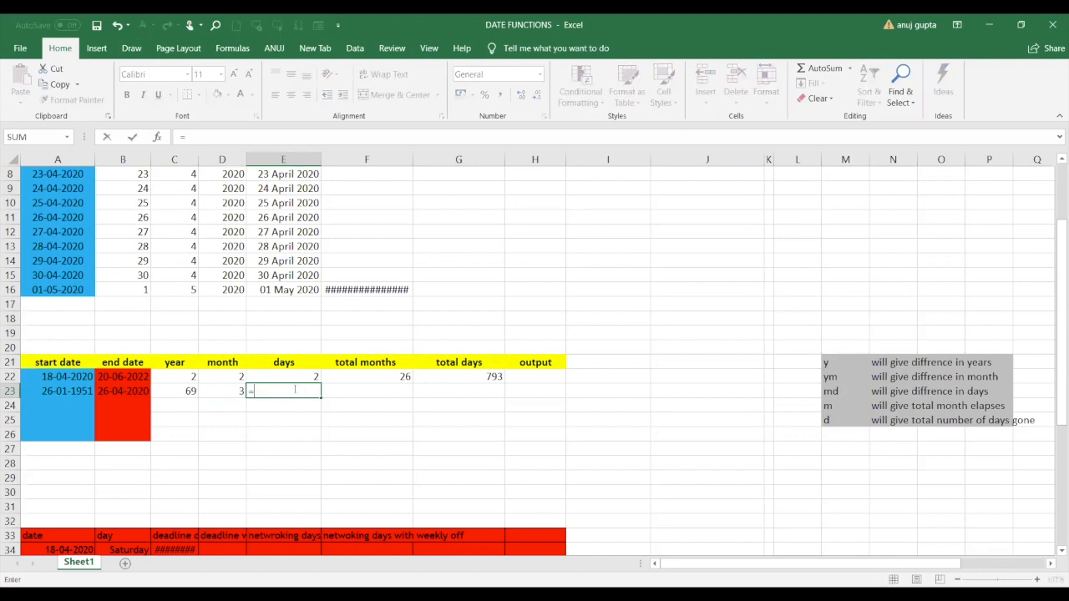
{"action": "type", "text": "DATEDIF"}
{"action": "key", "text": "ctrl+Return"}
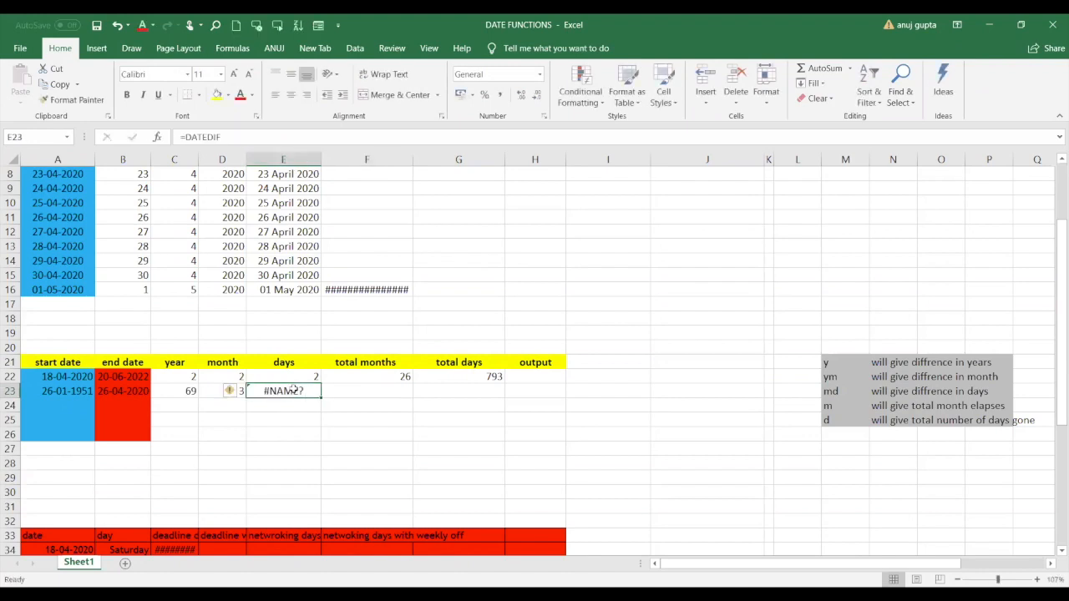
{"action": "key", "text": "BackSpace"}
{"action": "type", "text": "DATEDIF("}
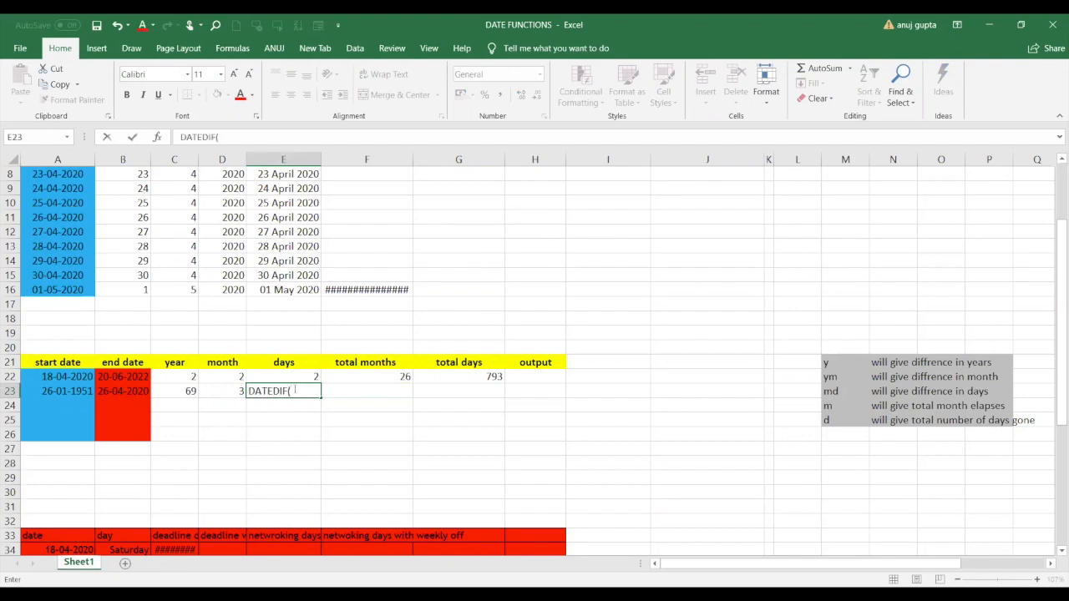
{"action": "left_click", "coordinate": [60, 389]}
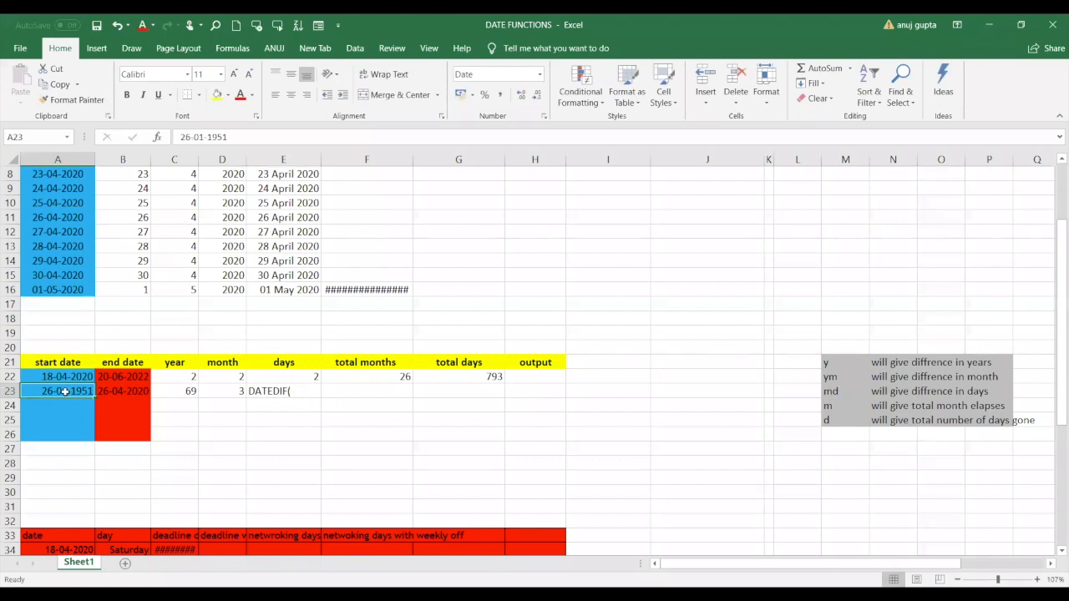
{"action": "left_click", "coordinate": [302, 389]}
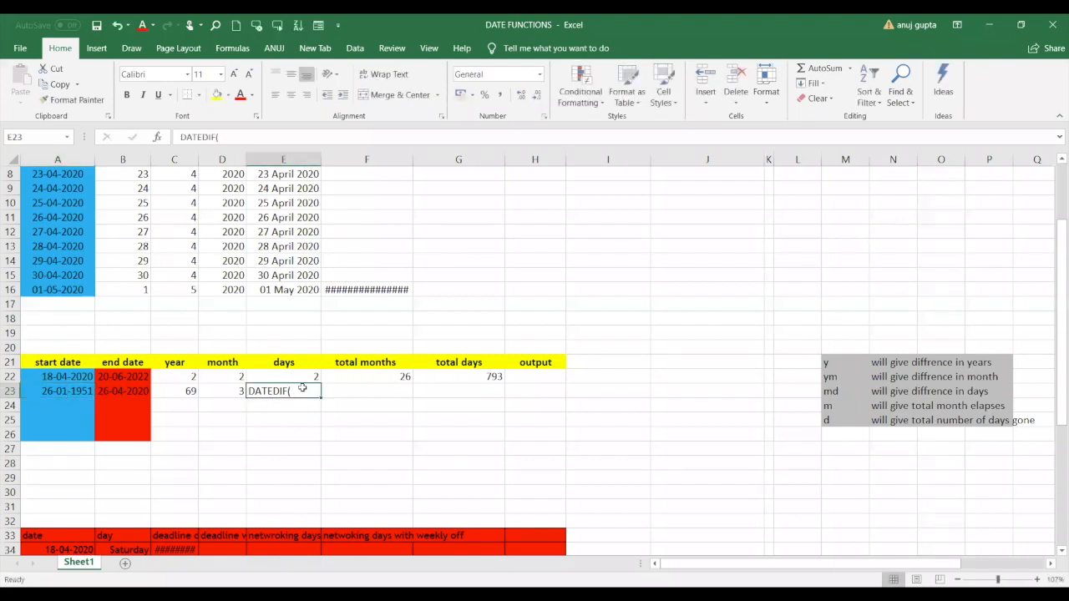
{"action": "key", "text": "Delete"}
Enter the formula =DATEDIF(A23,B23,"MD") in E23 to calculate the remaining days between the start and end dates.
{"action": "type", "text": "="}
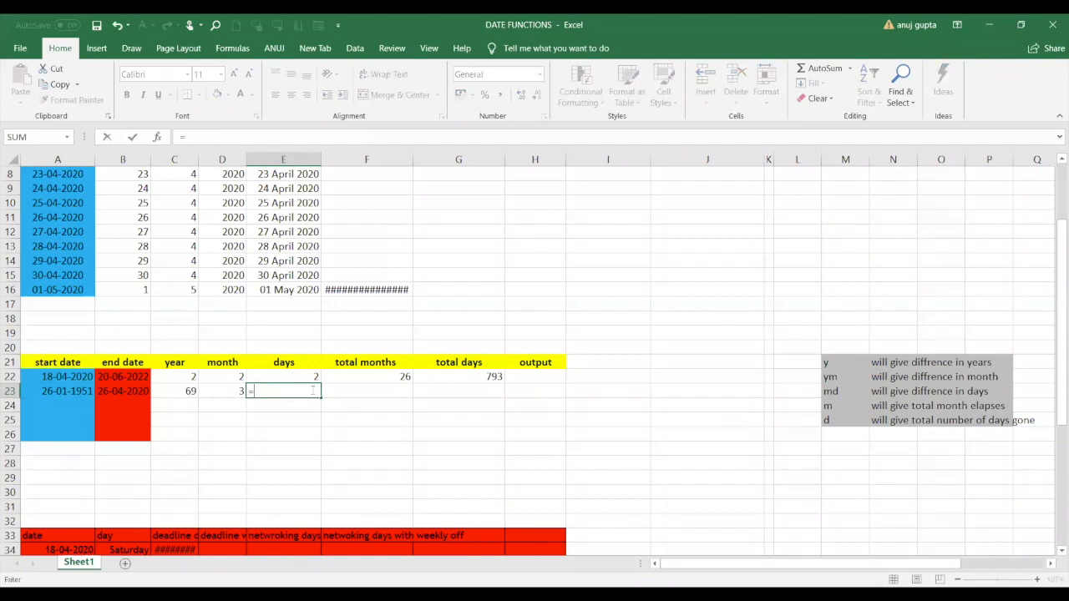
{"action": "type", "text": "DATEDIF("}
{"action": "left_click", "coordinate": [75, 392]}
{"action": "type", "text": ","}
{"action": "left_click", "coordinate": [117, 393]}
{"action": "type", "text": ","}
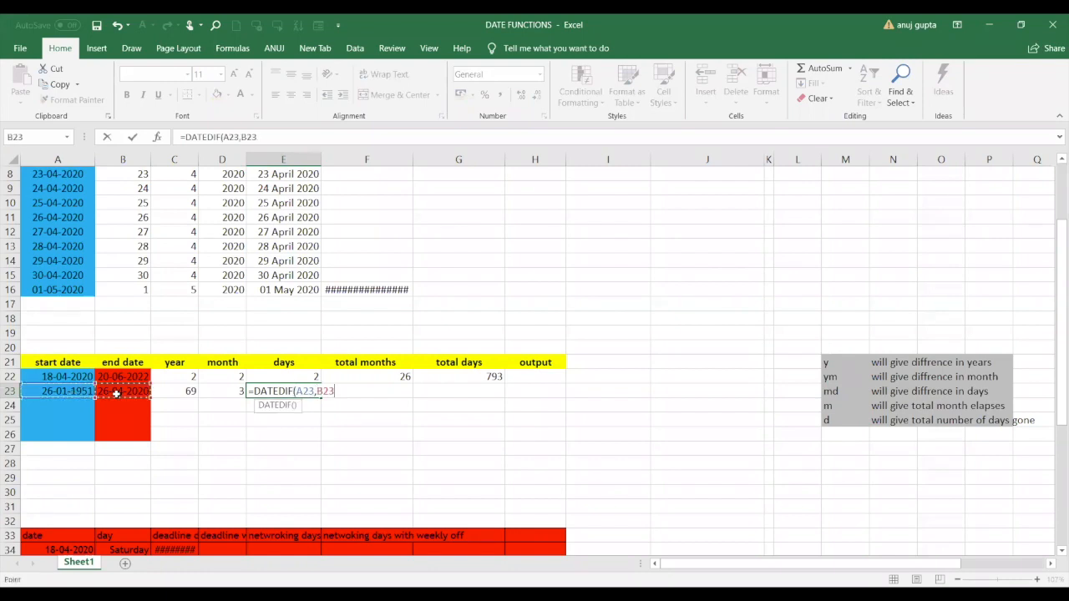
{"action": "type", "text": "\"MD\""}
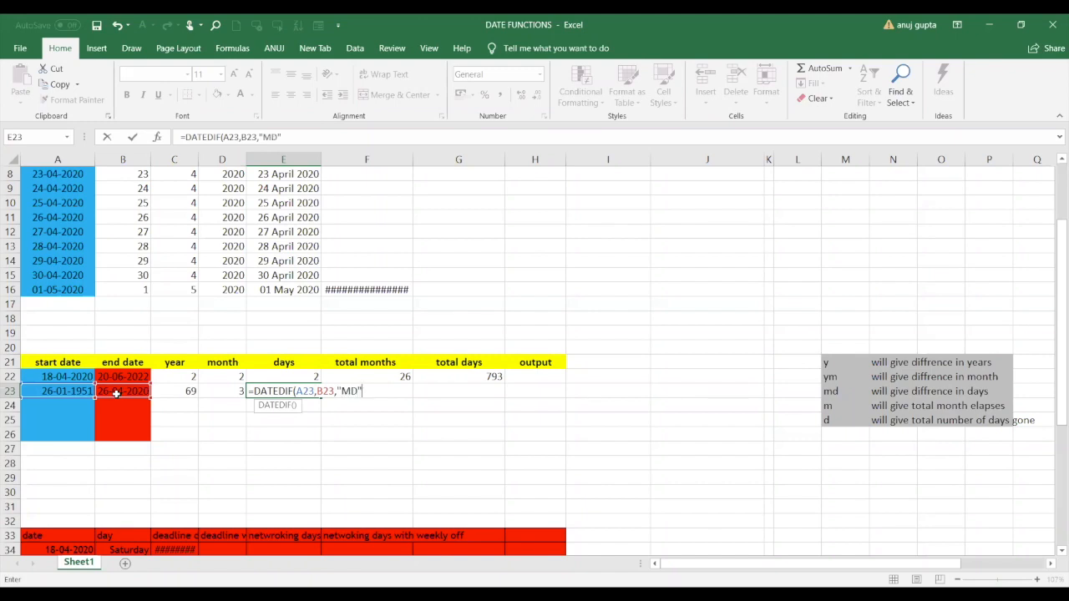
{"action": "type", "text": ")"}
{"action": "key", "text": "Return"}
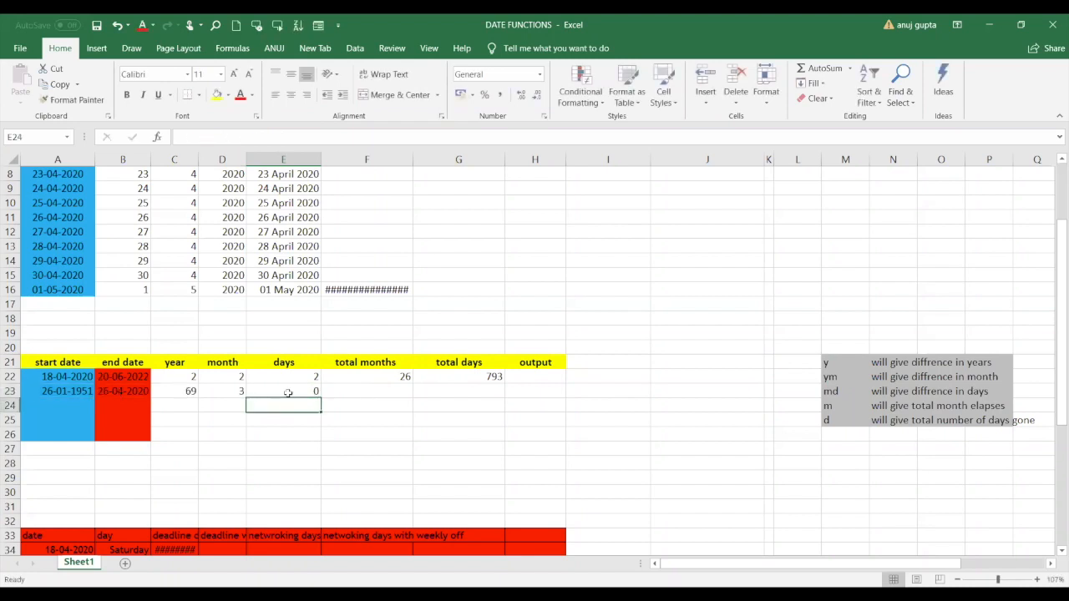
Change the end date in B23 to 14-04-2020 and check the days result in E23.
{"action": "left_click", "coordinate": [107, 392]}
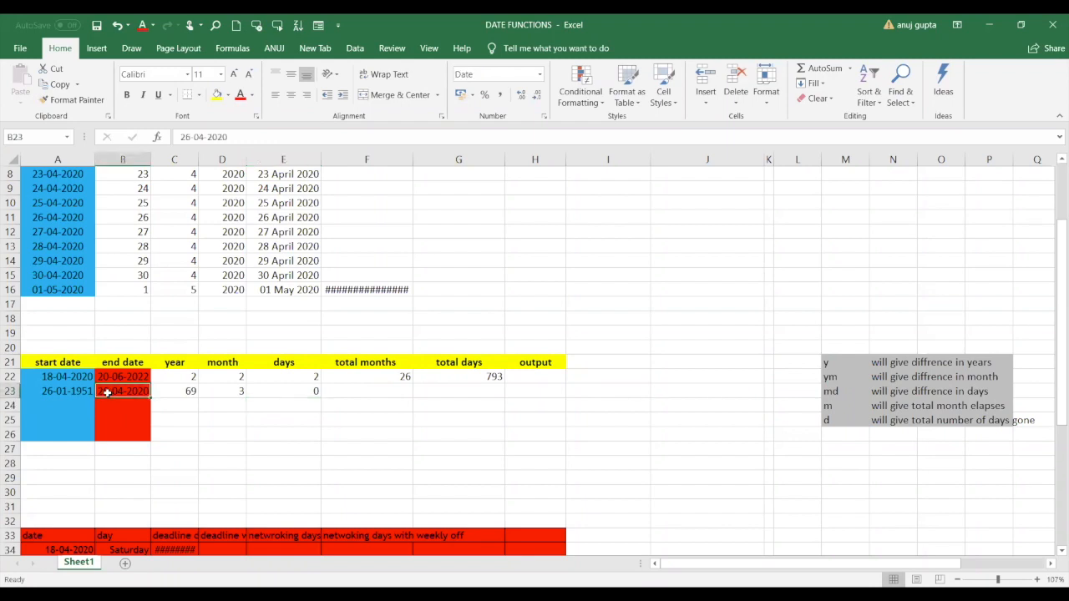
{"action": "left_click", "coordinate": [189, 138]}
{"action": "key", "text": "BackSpace"}
{"action": "key", "text": "BackSpace"}
{"action": "key", "text": "Delete"}
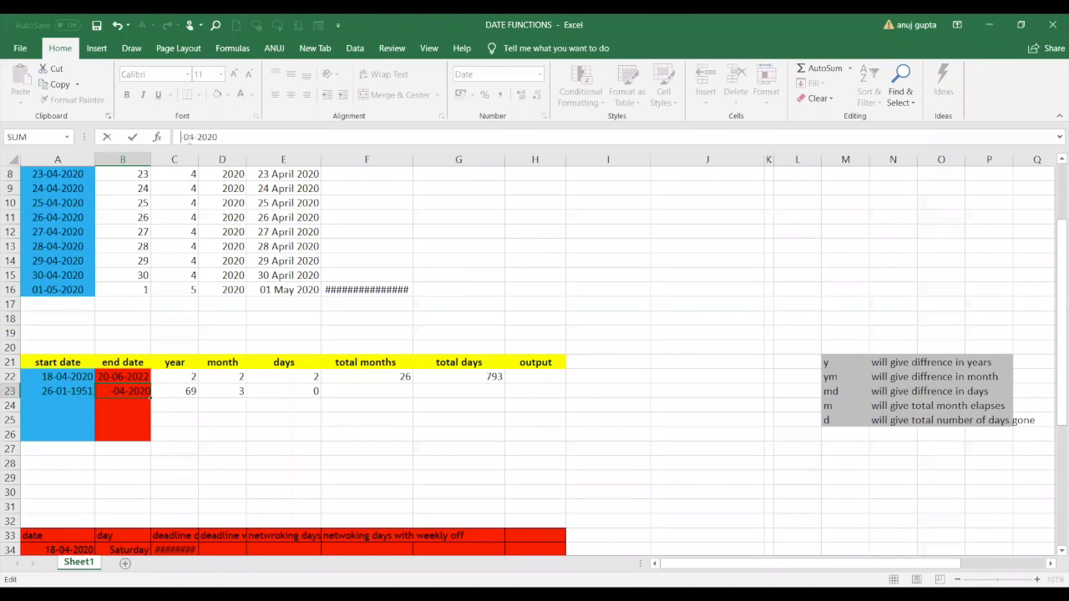
{"action": "type", "text": "14"}
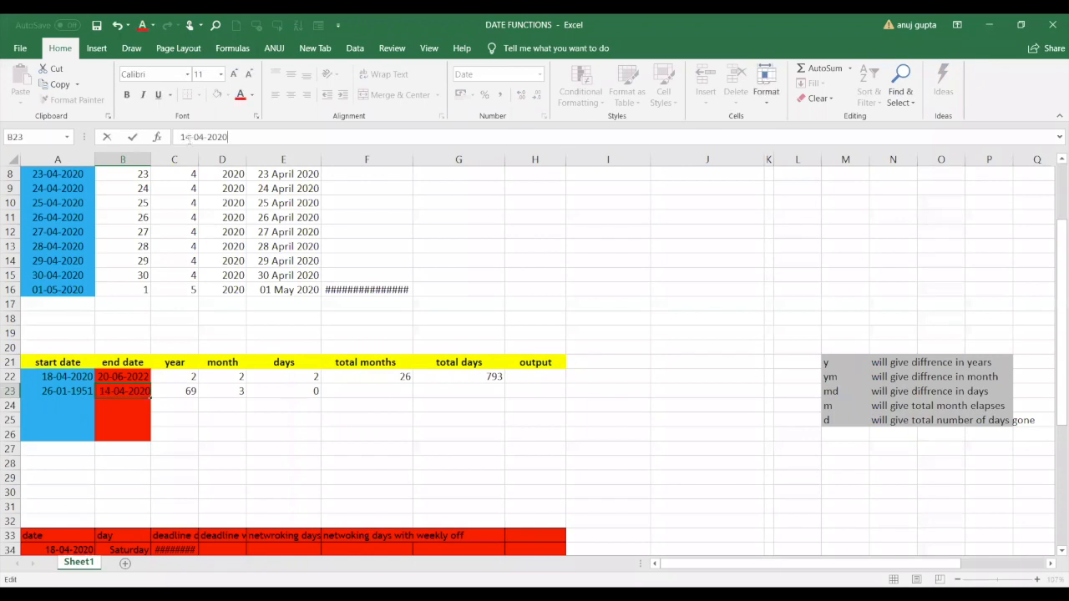
{"action": "key", "text": "Return"}
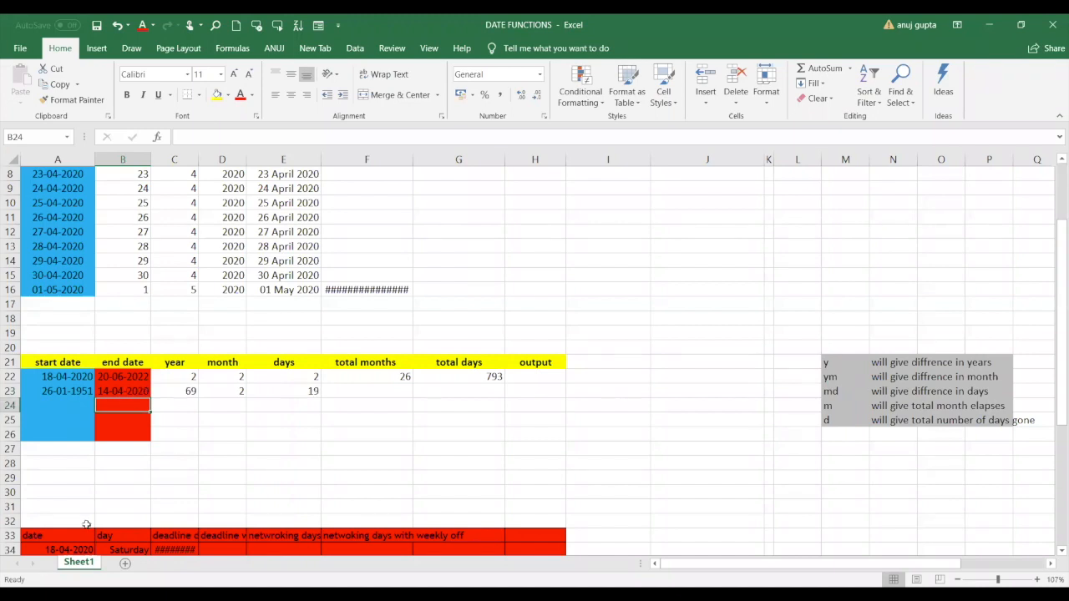
{"action": "left_click", "coordinate": [305, 402]}
{"action": "left_click", "coordinate": [311, 391]}
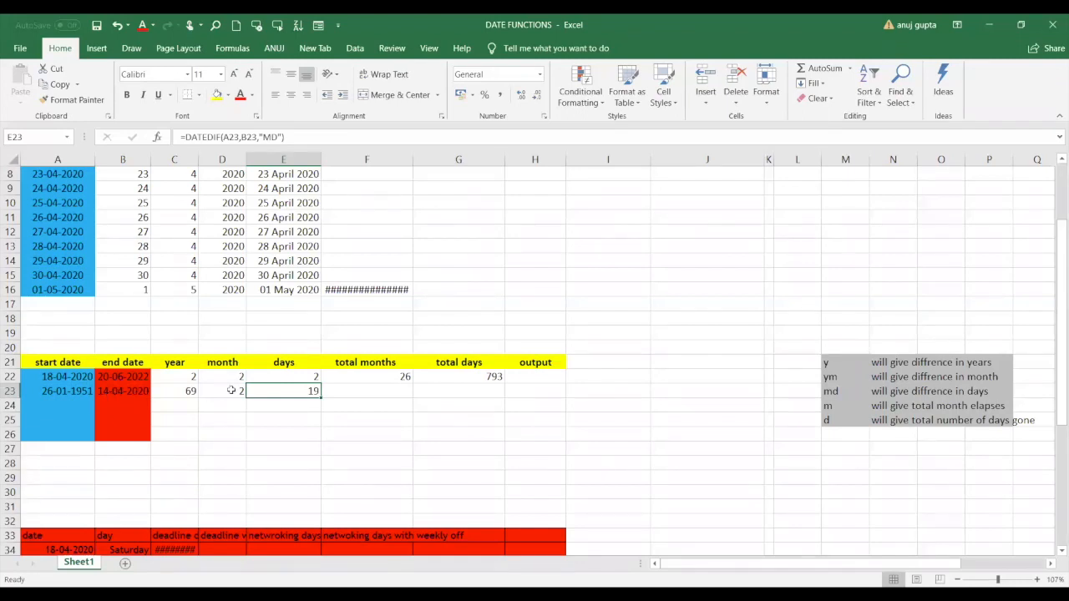
Set the day of the end date in B23 to 26 so that it reads 26-04-2020.
{"action": "left_click", "coordinate": [124, 392]}
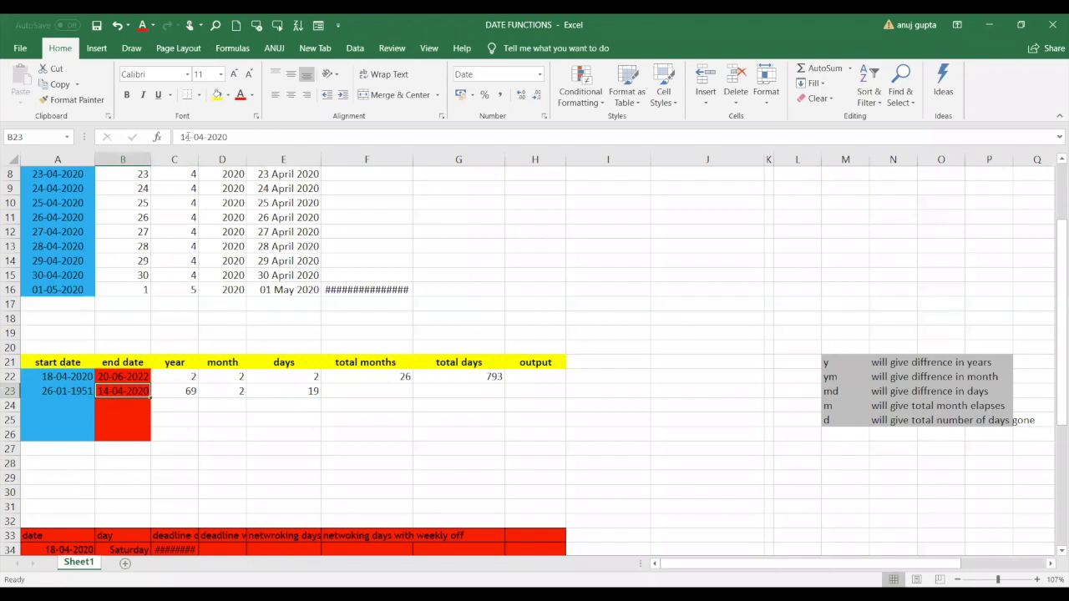
{"action": "left_click", "coordinate": [183, 137]}
{"action": "key", "text": "BackSpace"}
{"action": "key", "text": "Delete"}
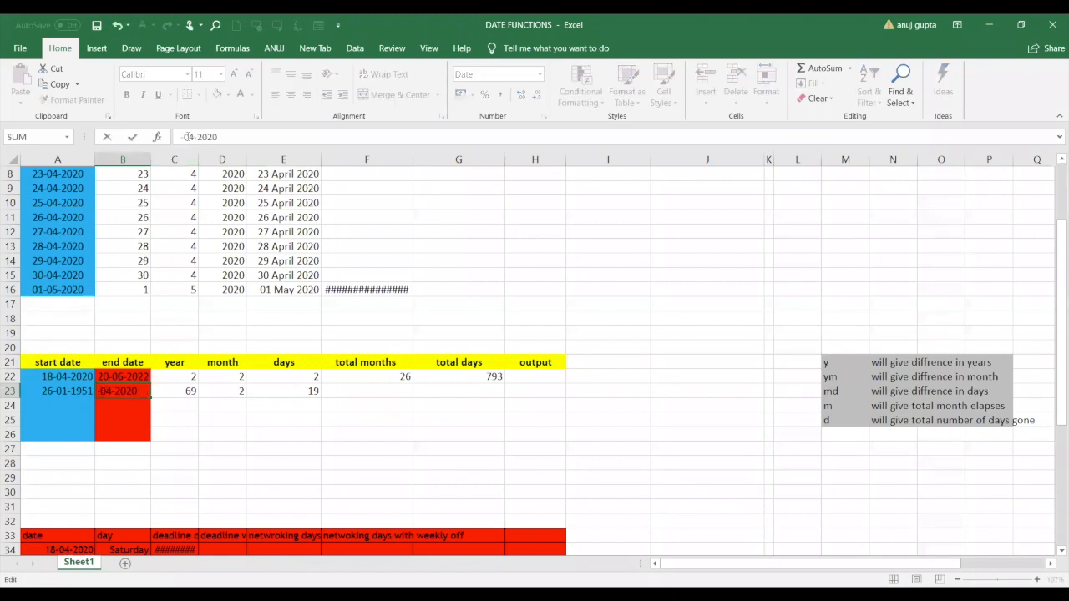
{"action": "type", "text": "26"}
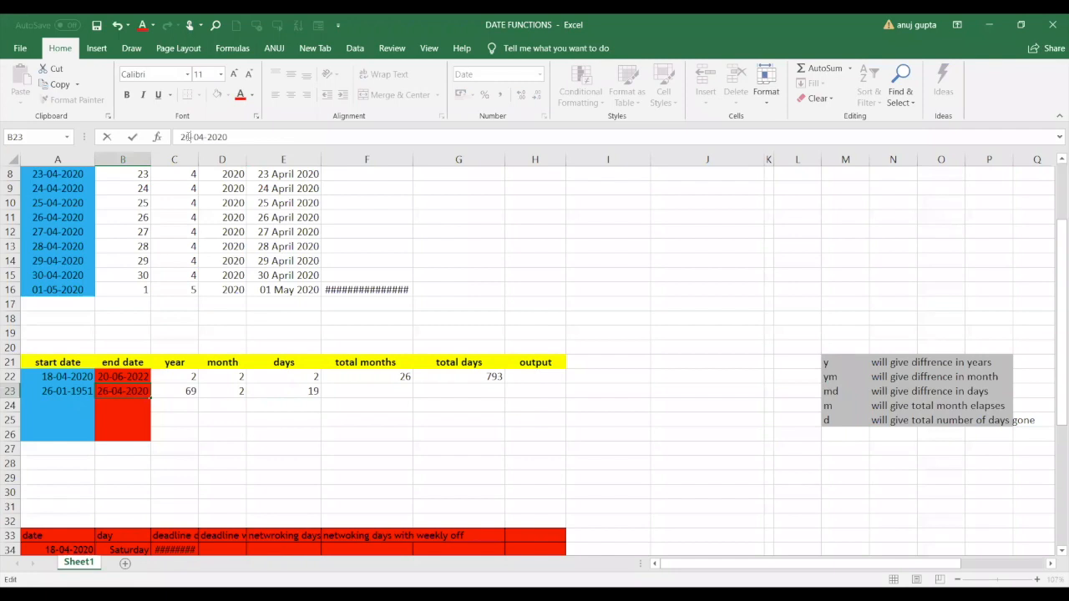
{"action": "key", "text": "Return"}
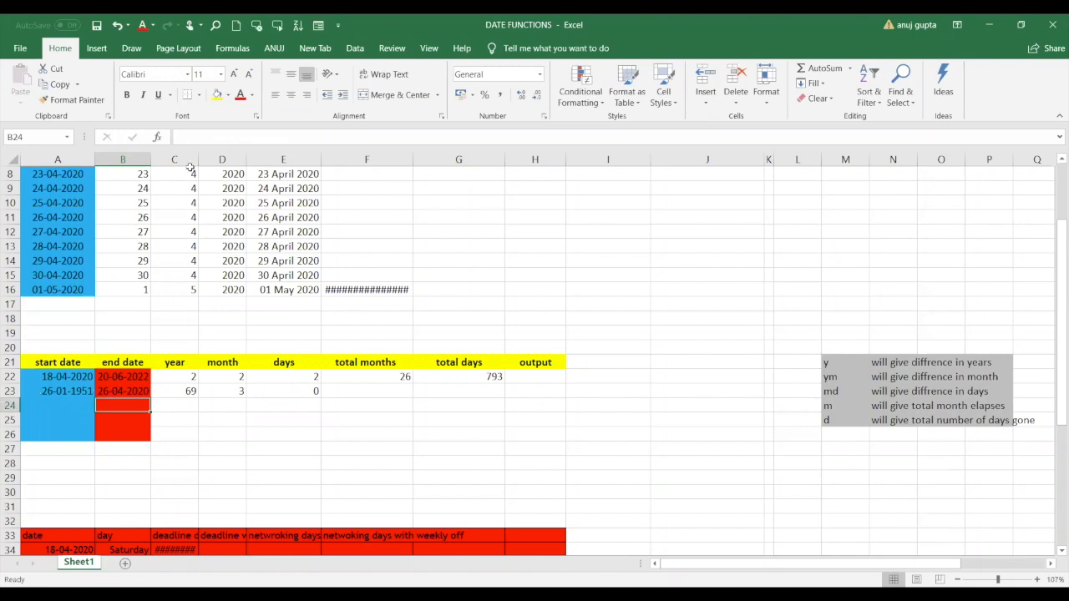
Change the end date in B23 to 28-04-2020 to test the remaining-days formula.
{"action": "left_click", "coordinate": [131, 390]}
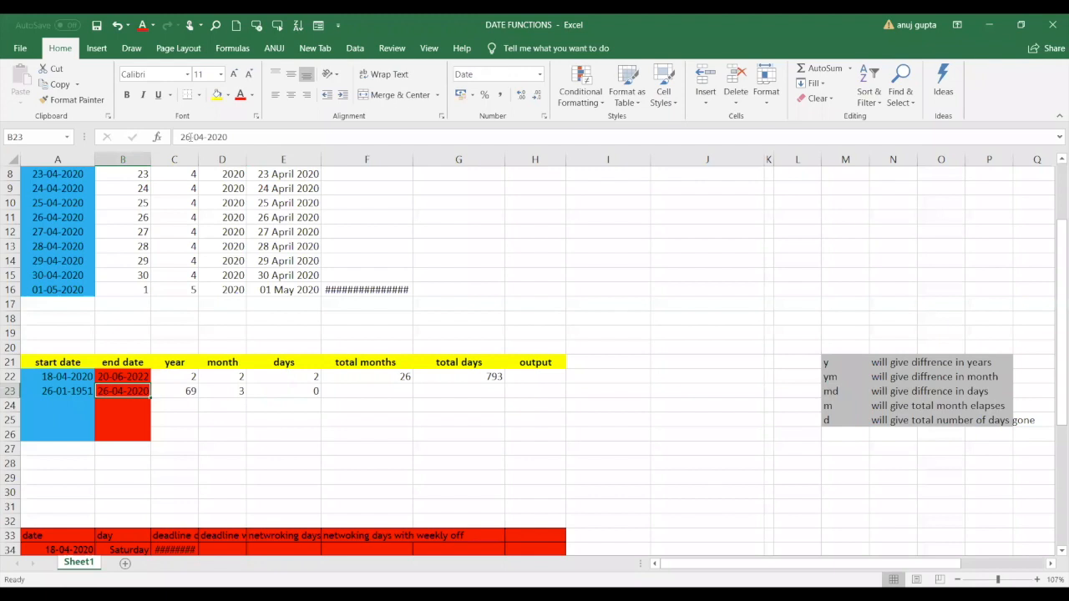
{"action": "left_click", "coordinate": [191, 137]}
{"action": "key", "text": "BackSpace"}
{"action": "type", "text": "8"}
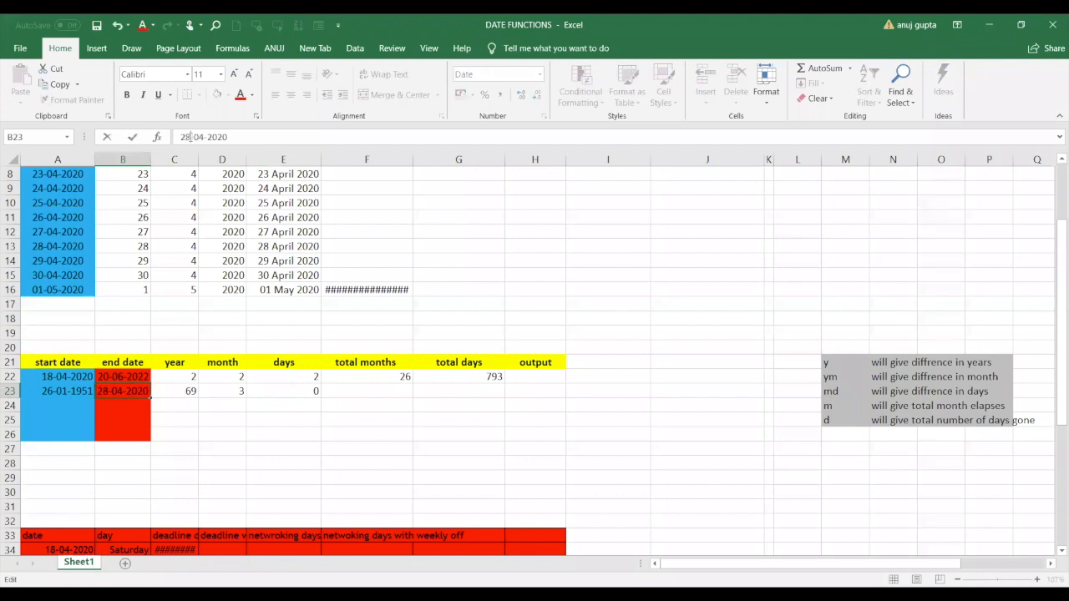
{"action": "key", "text": "Return"}
Set the end date in B23 to 25-04-2020, one day short of a full month.
{"action": "left_click", "coordinate": [109, 391]}
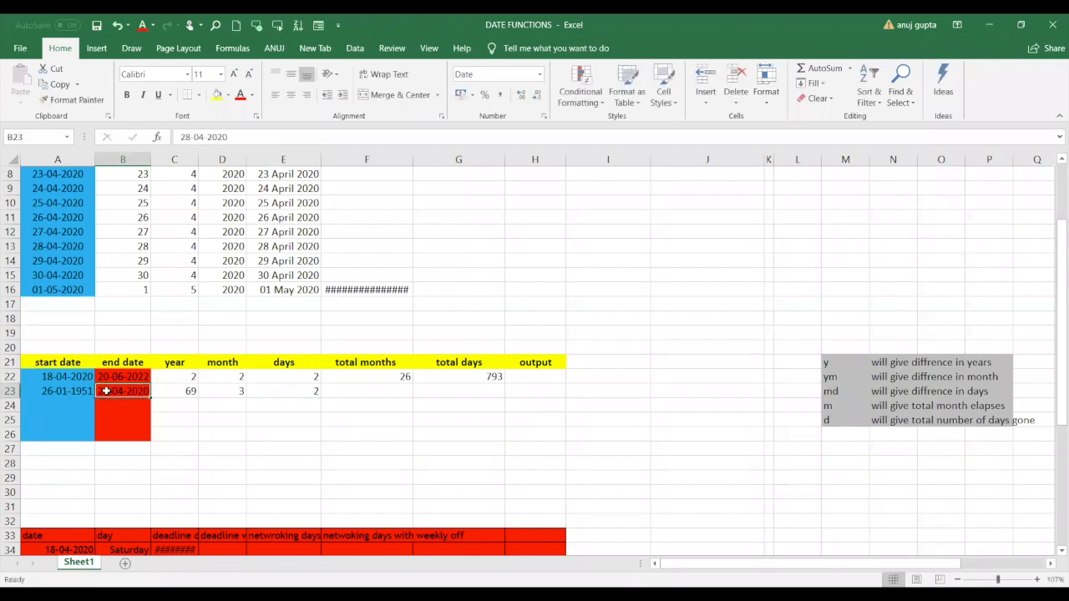
{"action": "left_click", "coordinate": [191, 137]}
{"action": "key", "text": "BackSpace"}
{"action": "key", "text": "BackSpace"}
{"action": "type", "text": "19"}
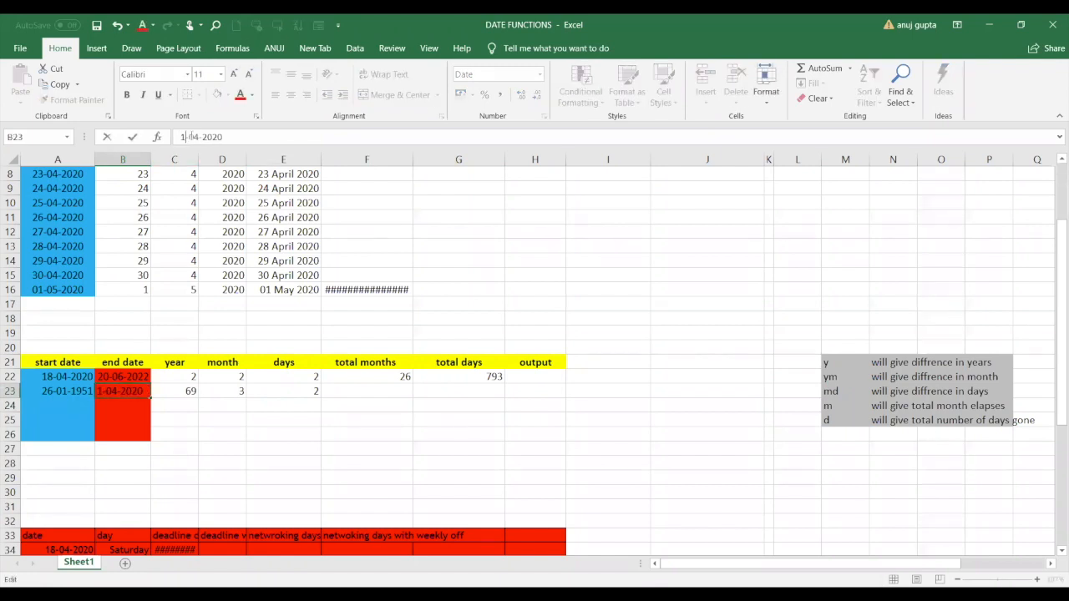
{"action": "key", "text": "BackSpace"}
{"action": "key", "text": "BackSpace"}
{"action": "type", "text": "25"}
{"action": "key", "text": "Return"}
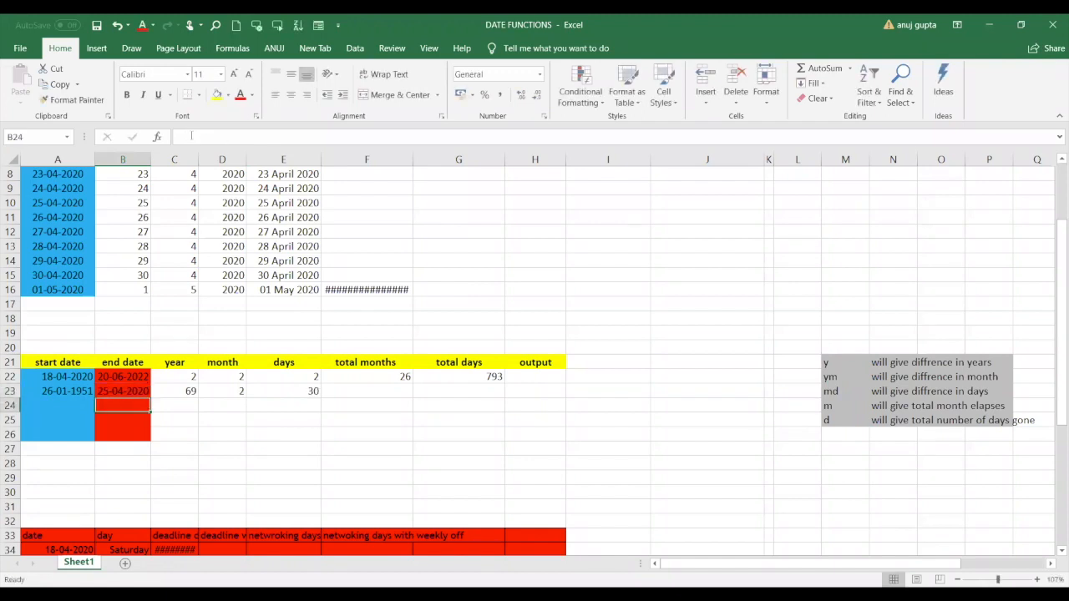
Compare the year, month and days formulas in C23, D23 and E23 against the end date in B23.
{"action": "left_click", "coordinate": [306, 390]}
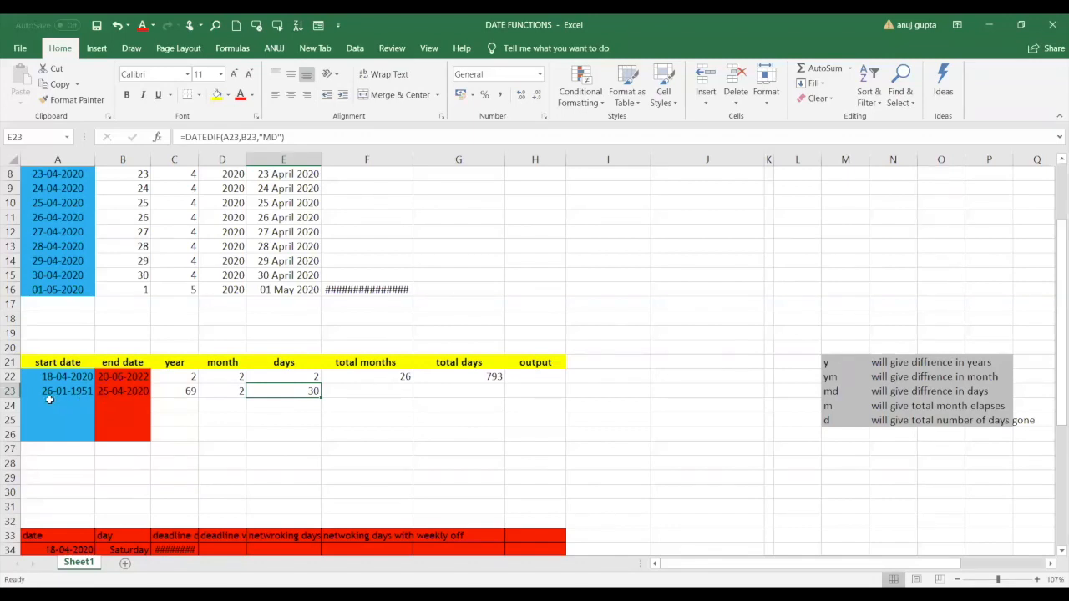
{"action": "left_click", "coordinate": [107, 395]}
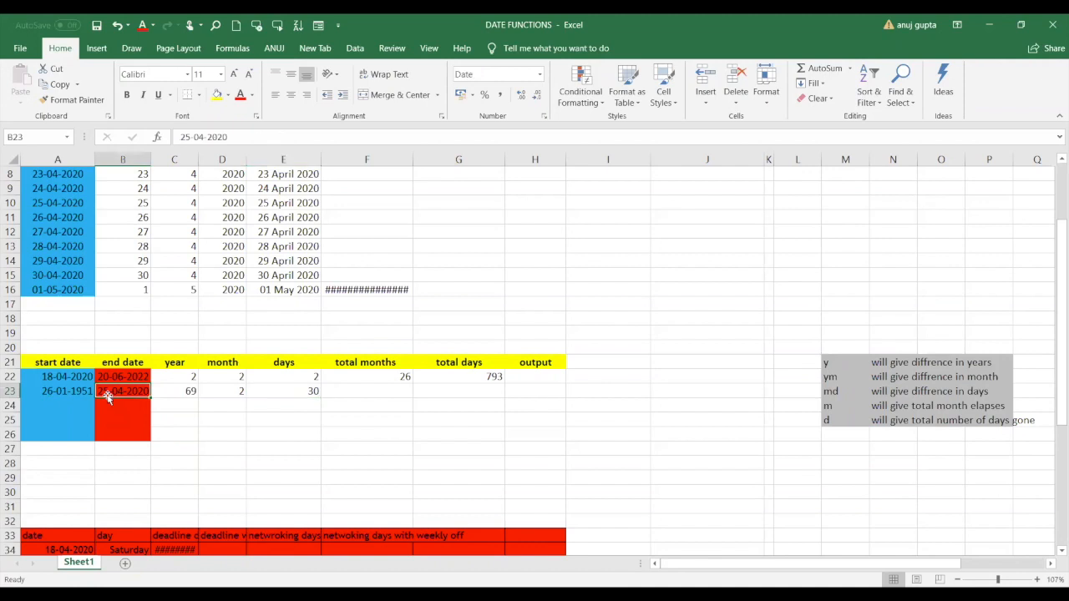
{"action": "left_click", "coordinate": [299, 400]}
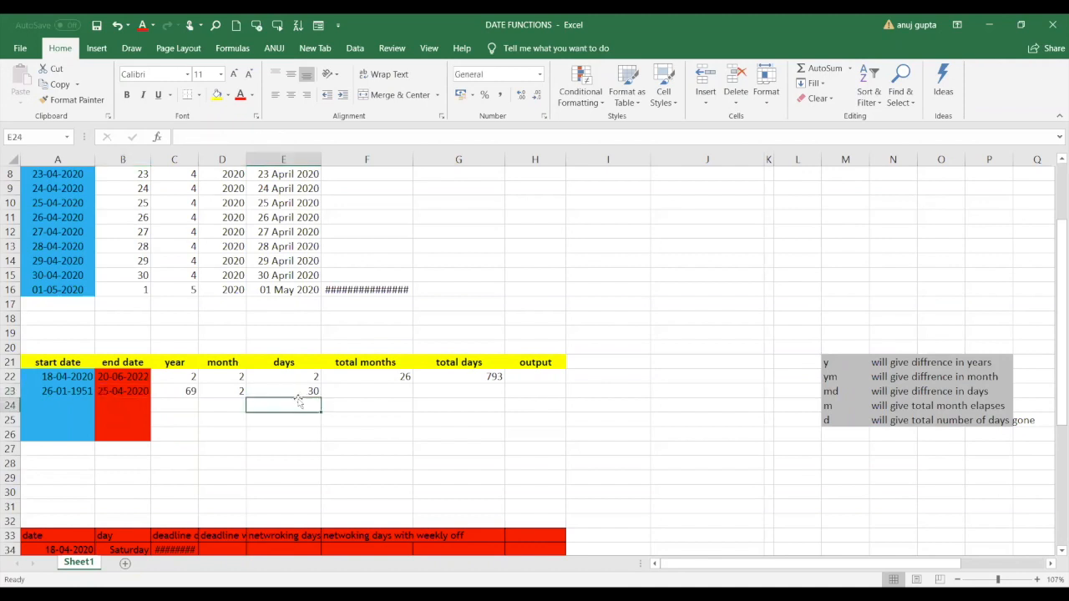
{"action": "left_click", "coordinate": [310, 392]}
{"action": "left_click", "coordinate": [189, 395]}
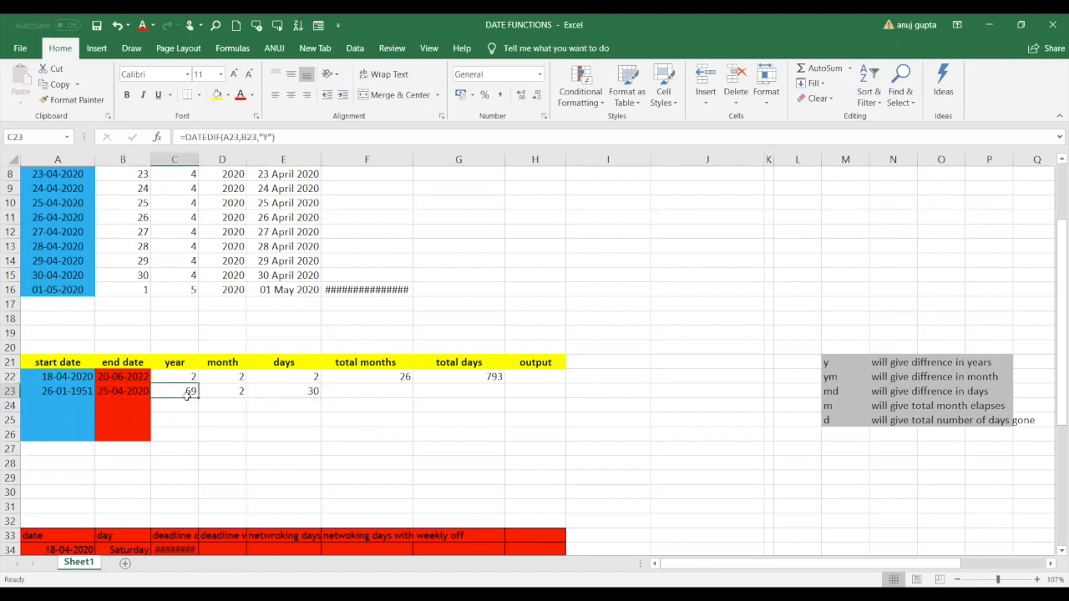
{"action": "left_click", "coordinate": [229, 393]}
{"action": "left_click_drag", "start_coordinate": [286, 391], "coordinate": [202, 395]}
{"action": "left_click", "coordinate": [201, 395]}
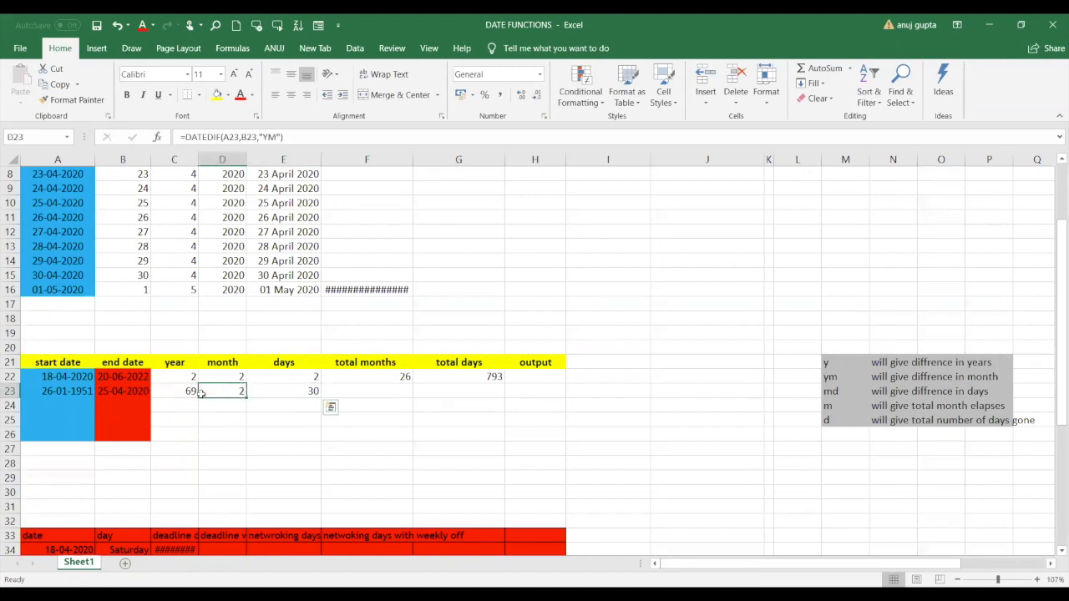
{"action": "key", "text": "Right"}
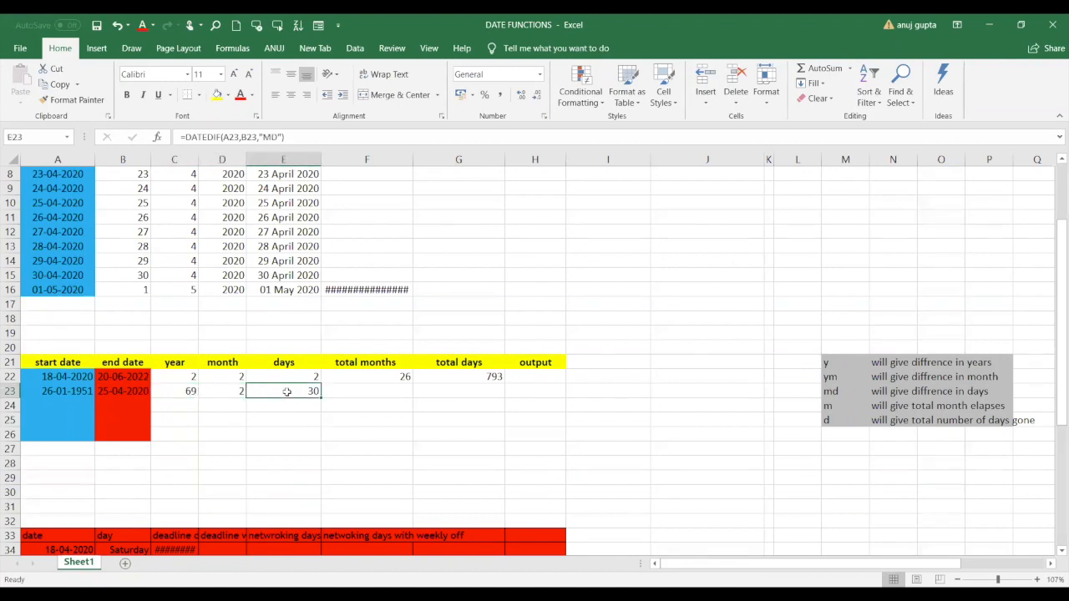
{"action": "left_click", "coordinate": [184, 390]}
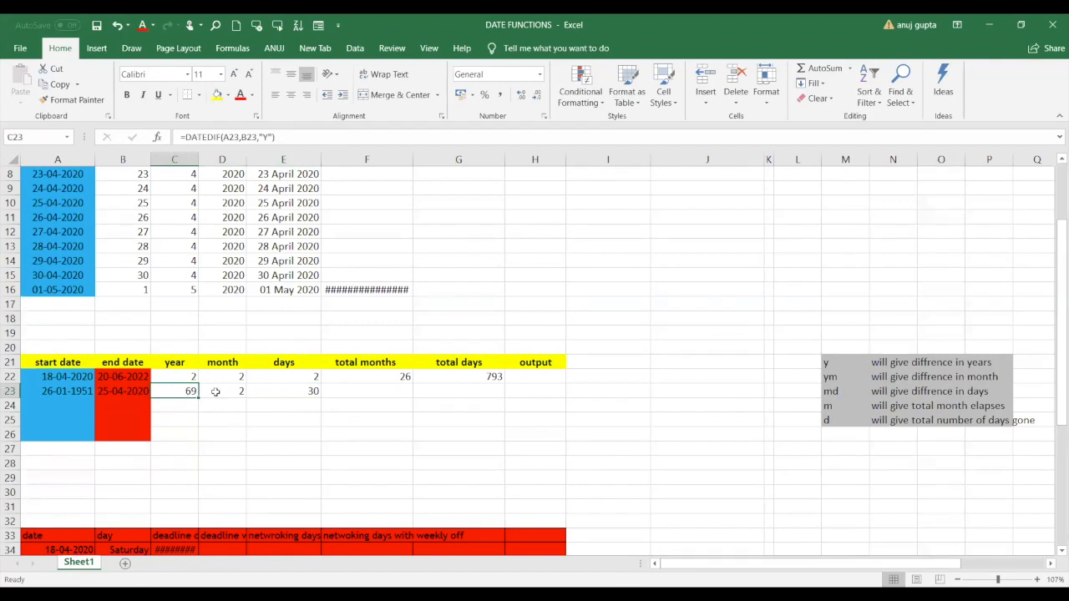
{"action": "left_click", "coordinate": [215, 392]}
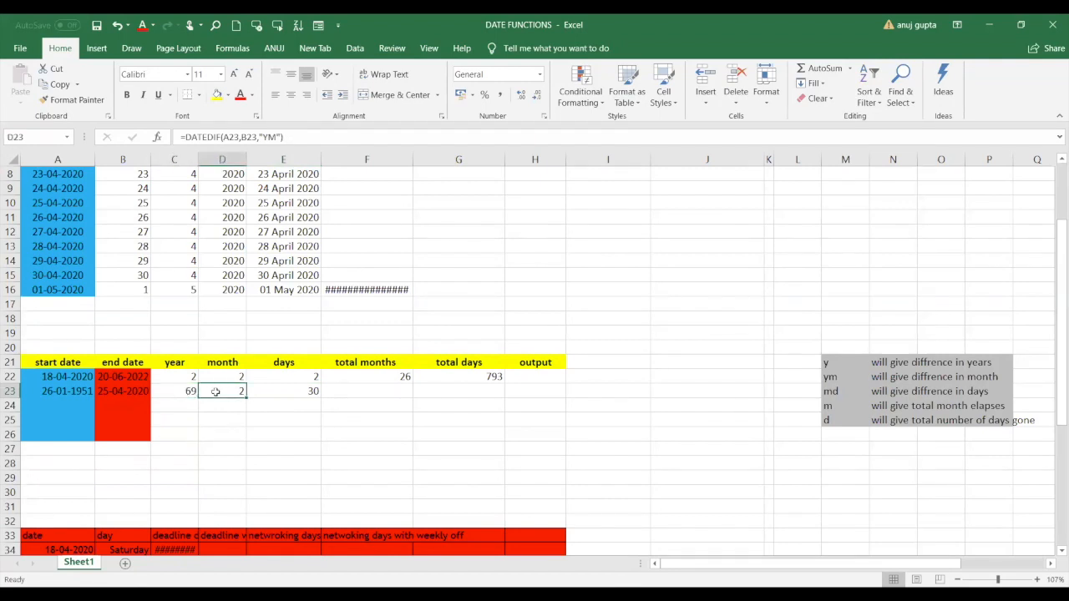
{"action": "left_click", "coordinate": [276, 395]}
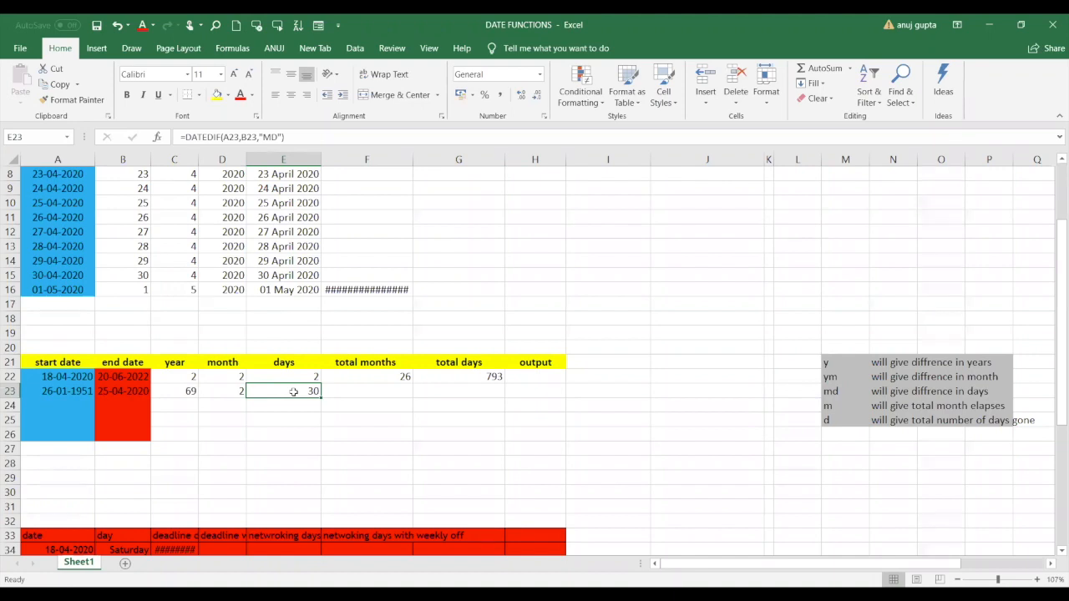
Select M20:Q25 around the DATEDIF unit code list and examine the codes with their descriptions.
{"action": "left_click_drag", "start_coordinate": [835, 349], "coordinate": [1016, 421]}
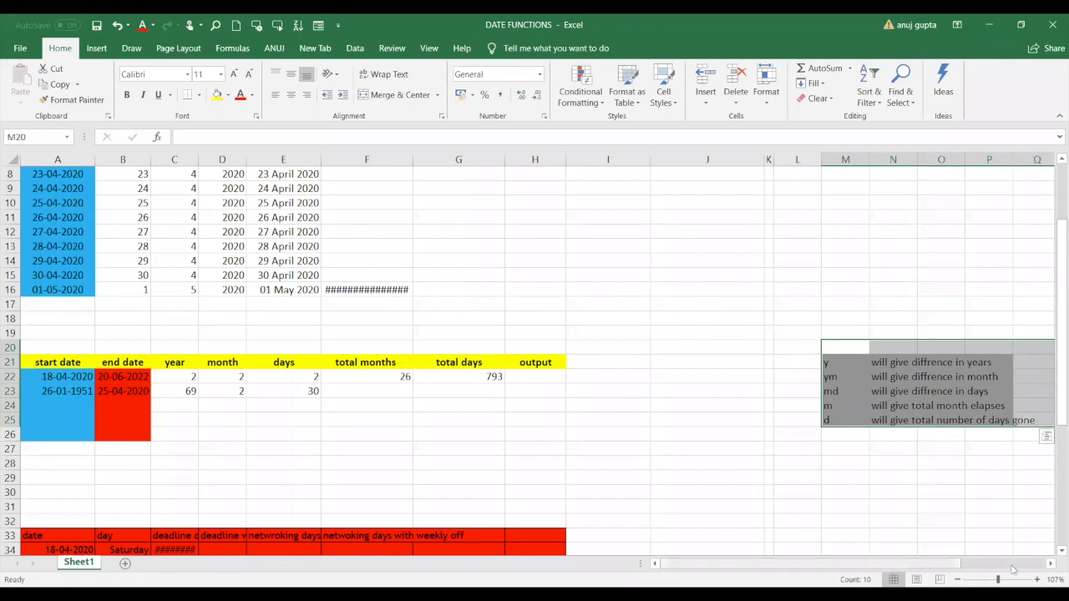
{"action": "scroll", "coordinate": [919, 428], "scroll_direction": "up", "scroll_amount": 3}
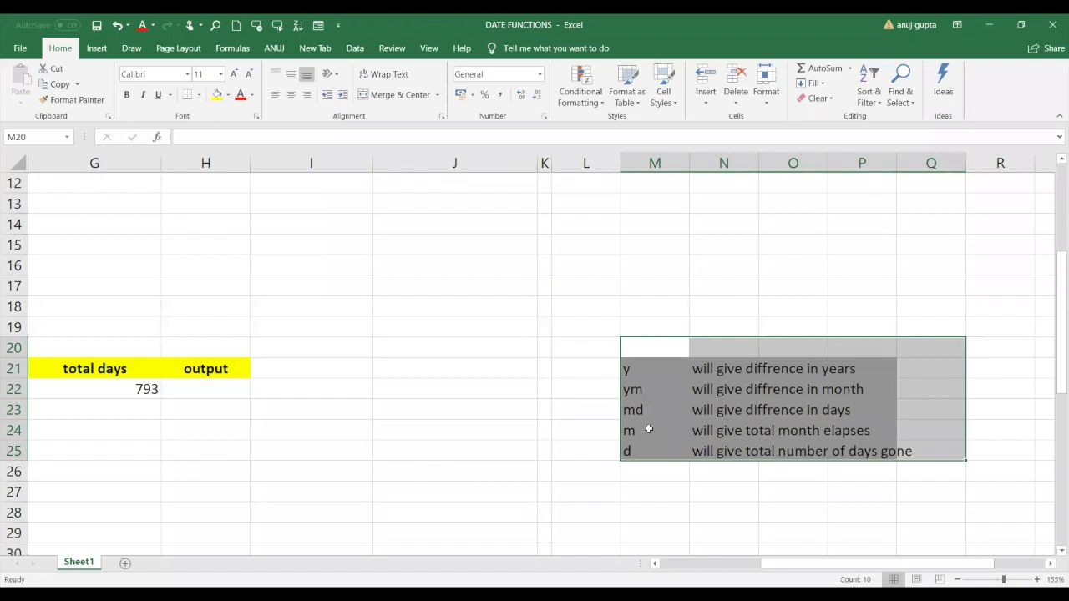
Return to the date difference table and set the end date in B23 to 26-04-2020, completing a full month.
{"action": "left_click", "coordinate": [323, 457]}
{"action": "key", "text": "Left"}
{"action": "key", "text": "Left"}
{"action": "key", "text": "Left"}
{"action": "key", "text": "Left"}
{"action": "key", "text": "Left"}
{"action": "key", "text": "Left"}
{"action": "key", "text": "Left"}
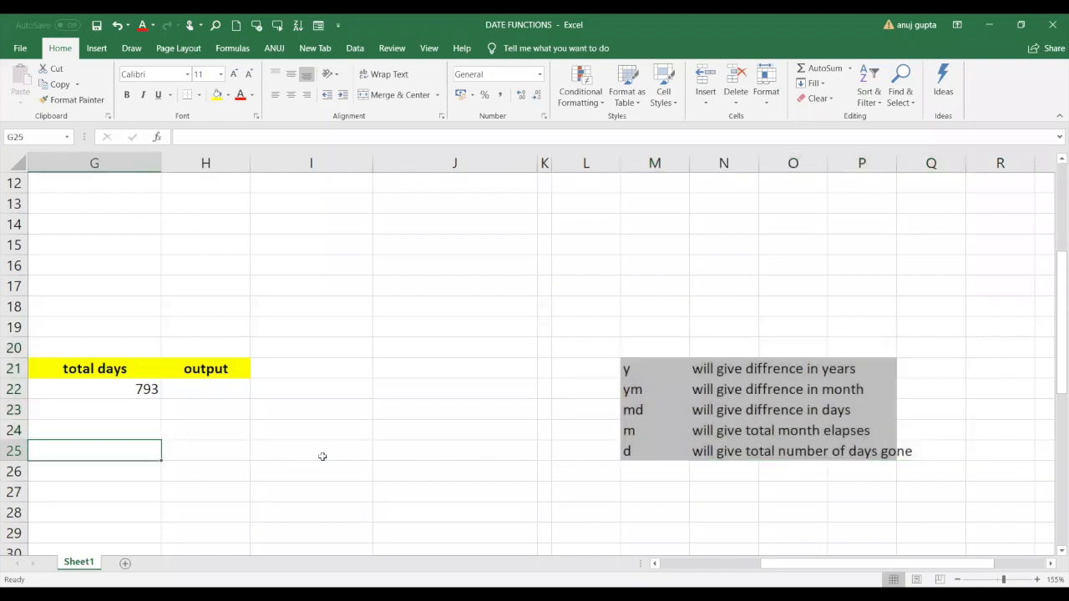
{"action": "key", "text": "Left"}
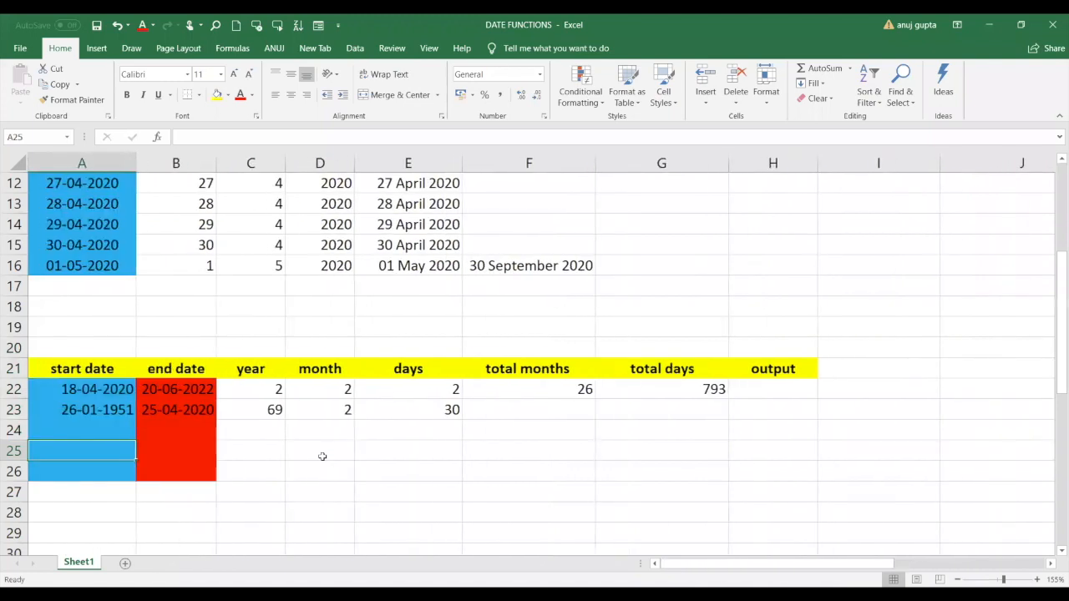
{"action": "left_click", "coordinate": [164, 410]}
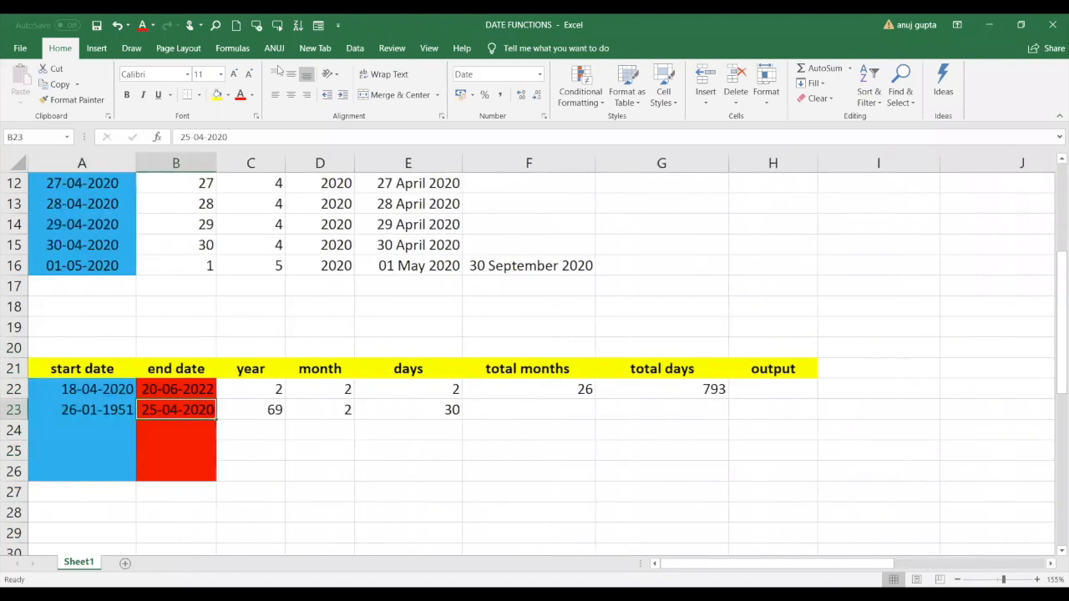
{"action": "left_click", "coordinate": [190, 136]}
{"action": "key", "text": "BackSpace"}
{"action": "type", "text": "6"}
{"action": "key", "text": "Return"}
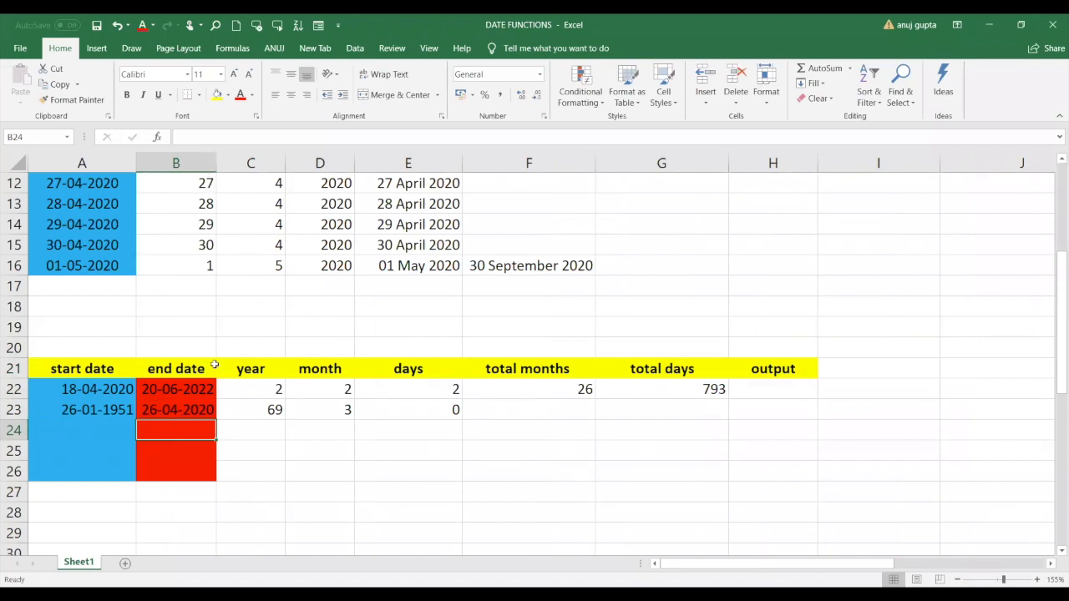
Change the end date in B23 to 28-04-2020 to test the remaining-days formula again.
{"action": "left_click", "coordinate": [177, 410]}
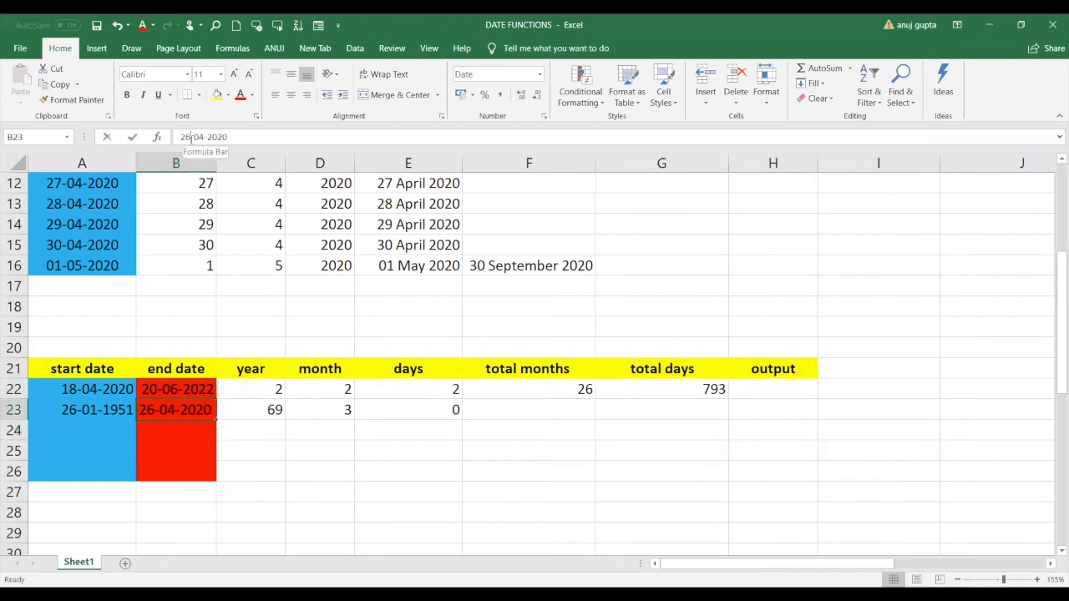
{"action": "left_click", "coordinate": [191, 137]}
{"action": "key", "text": "BackSpace"}
{"action": "type", "text": "8"}
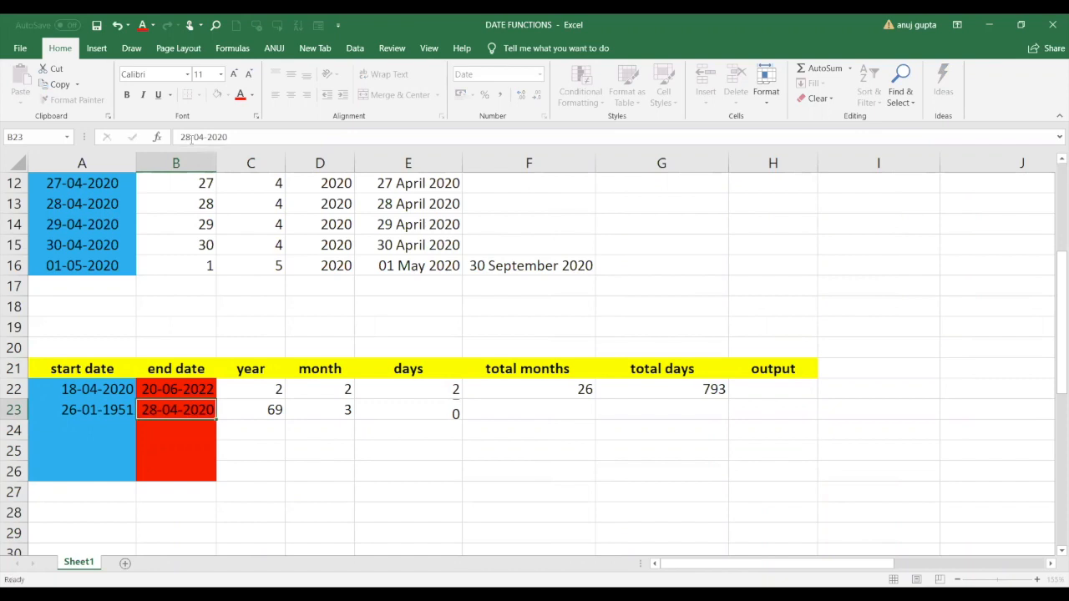
{"action": "key", "text": "Return"}
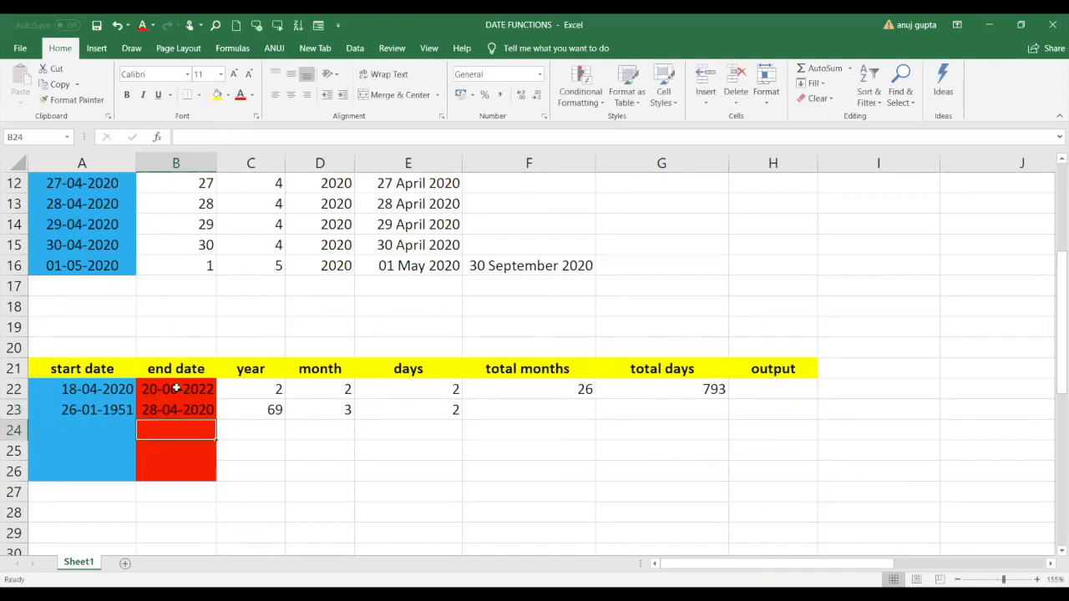
Put the end date in B23 back to 25-04-2020, one day short of the full month.
{"action": "left_click", "coordinate": [159, 409]}
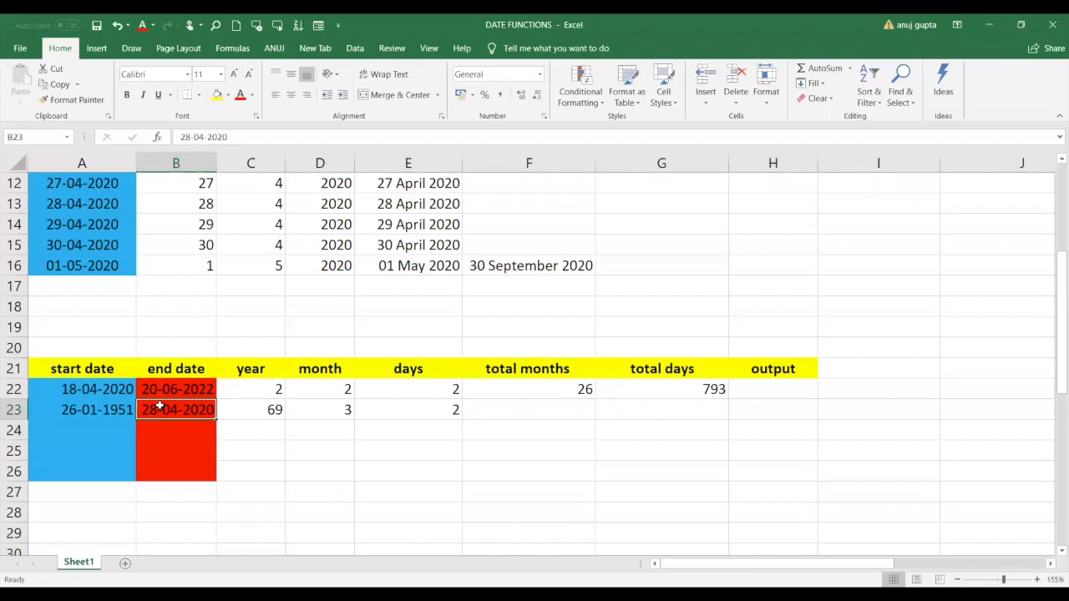
{"action": "left_click", "coordinate": [190, 137]}
{"action": "key", "text": "BackSpace"}
{"action": "key", "text": "BackSpace"}
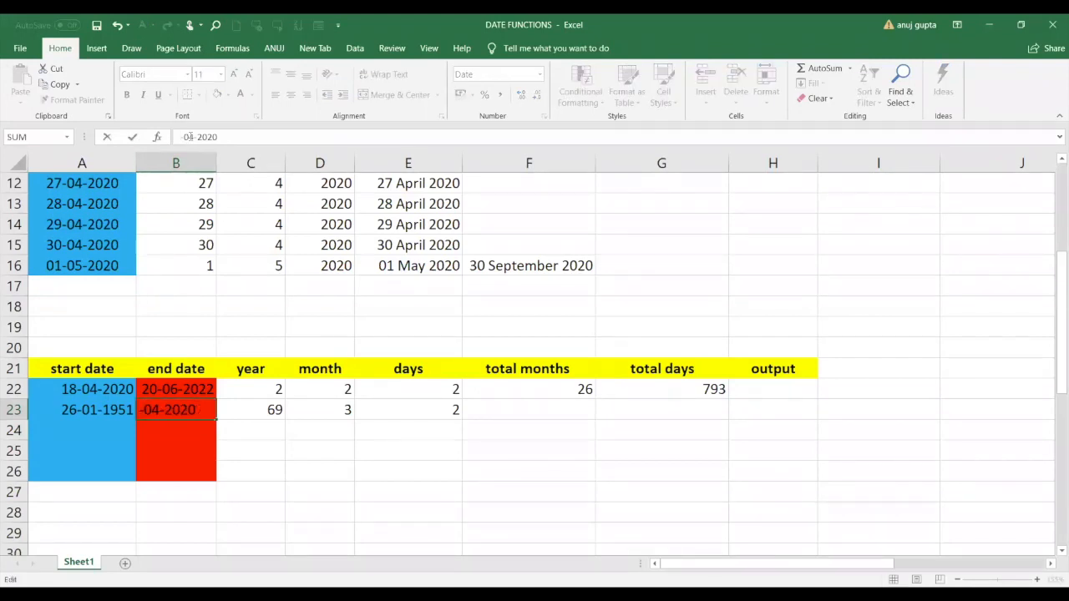
{"action": "type", "text": "25"}
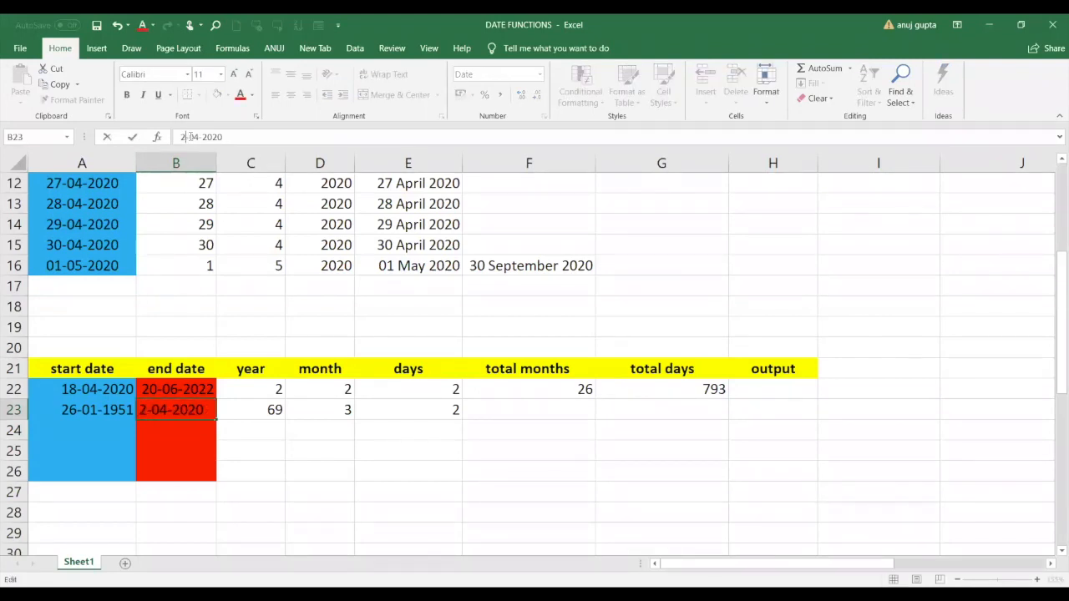
{"action": "key", "text": "Return"}
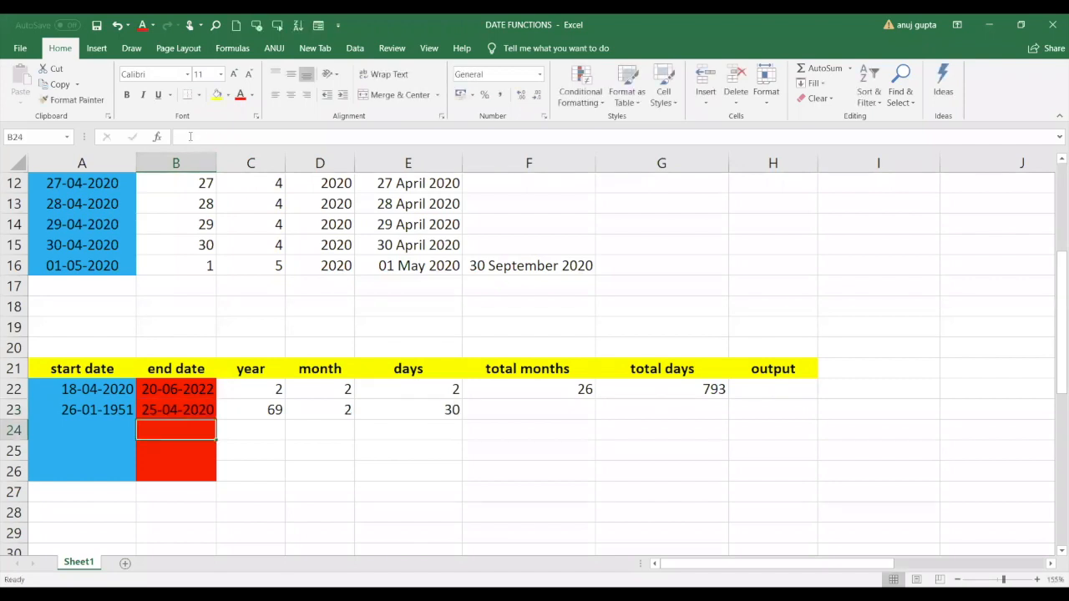
Check the days formula in E23 against the start date in A23, and view the DATEDIF unit codes alongside the table at 100% zoom.
{"action": "left_click", "coordinate": [450, 415]}
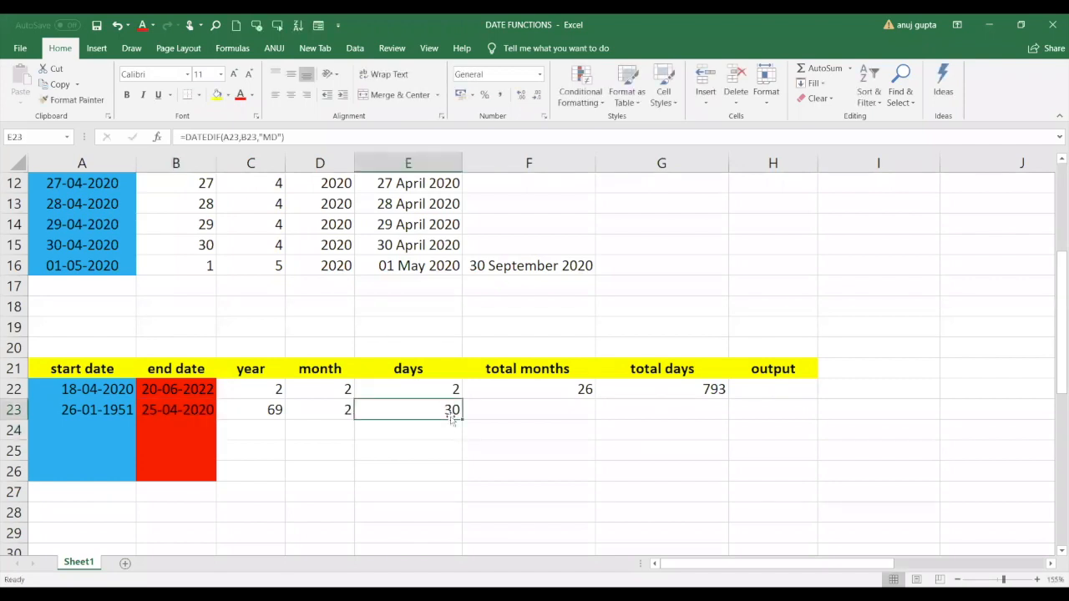
{"action": "left_click", "coordinate": [85, 414]}
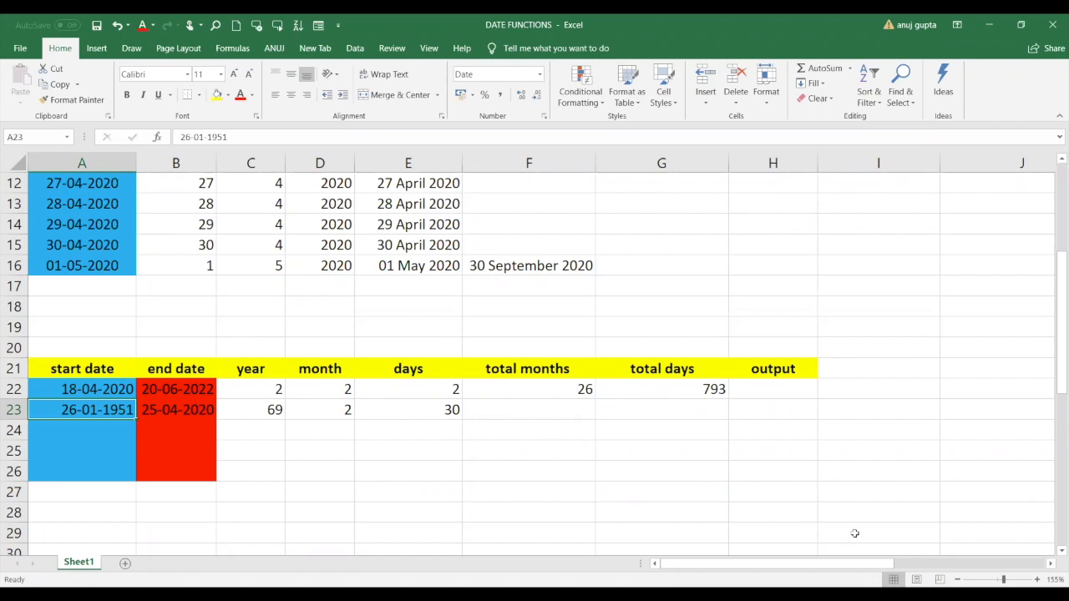
{"action": "left_click", "coordinate": [919, 561]}
{"action": "left_click", "coordinate": [657, 564]}
{"action": "left_click", "coordinate": [657, 564]}
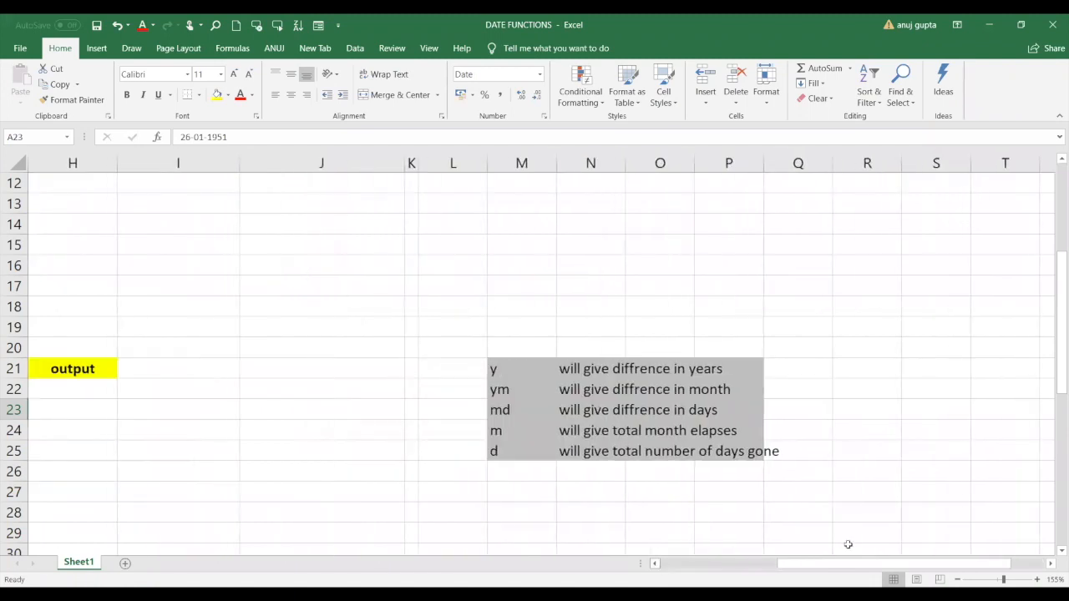
{"action": "left_click_drag", "start_coordinate": [1004, 580], "coordinate": [997, 579]}
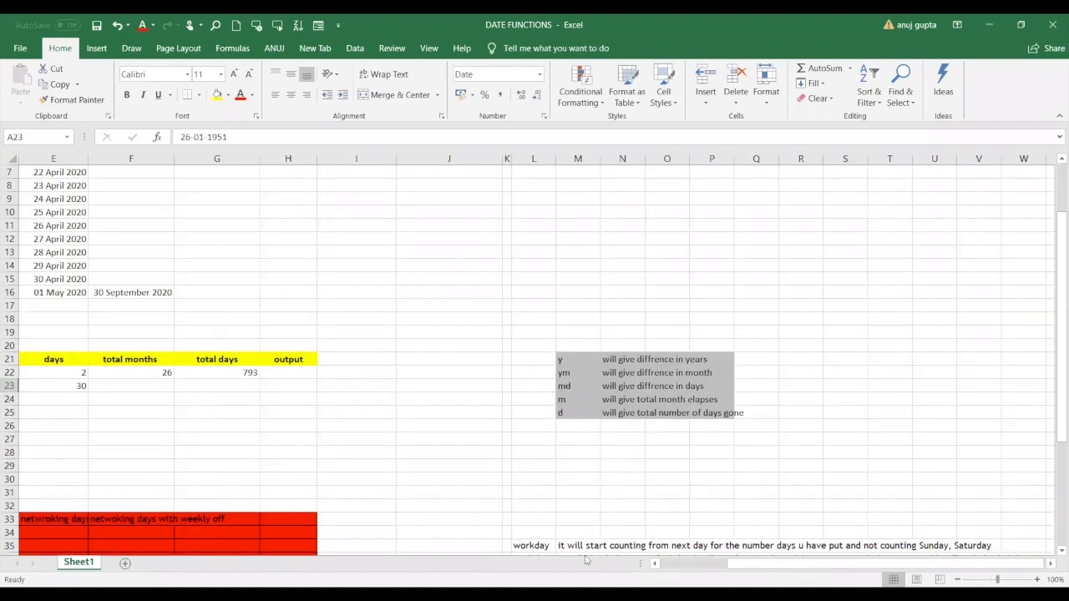
{"action": "left_click", "coordinate": [125, 382]}
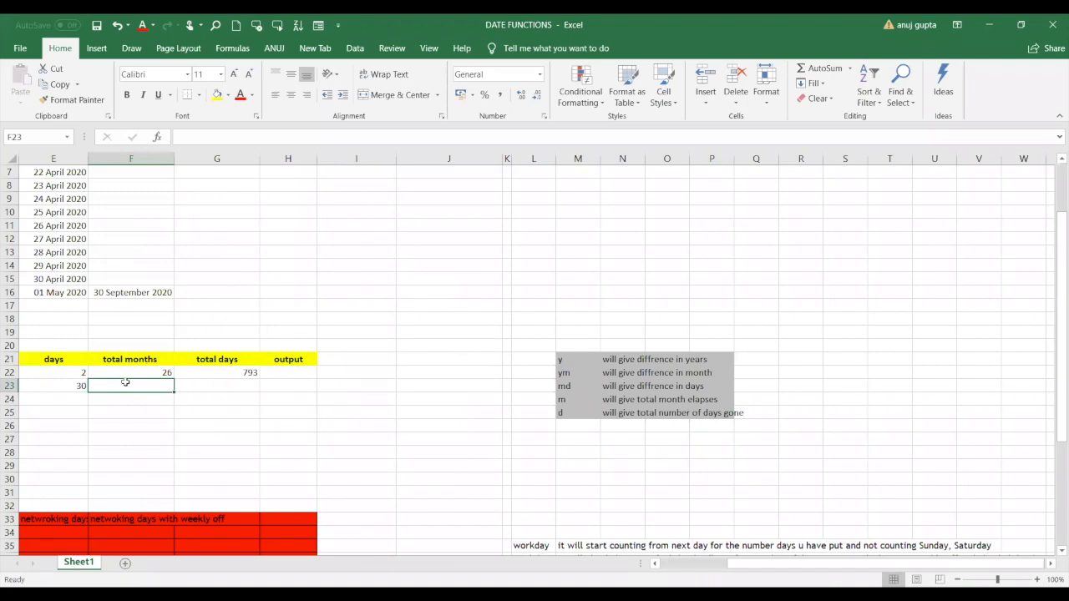
{"action": "key", "text": "Left"}
{"action": "key", "text": "Left"}
{"action": "key", "text": "Left"}
{"action": "key", "text": "Left"}
{"action": "key", "text": "Left"}
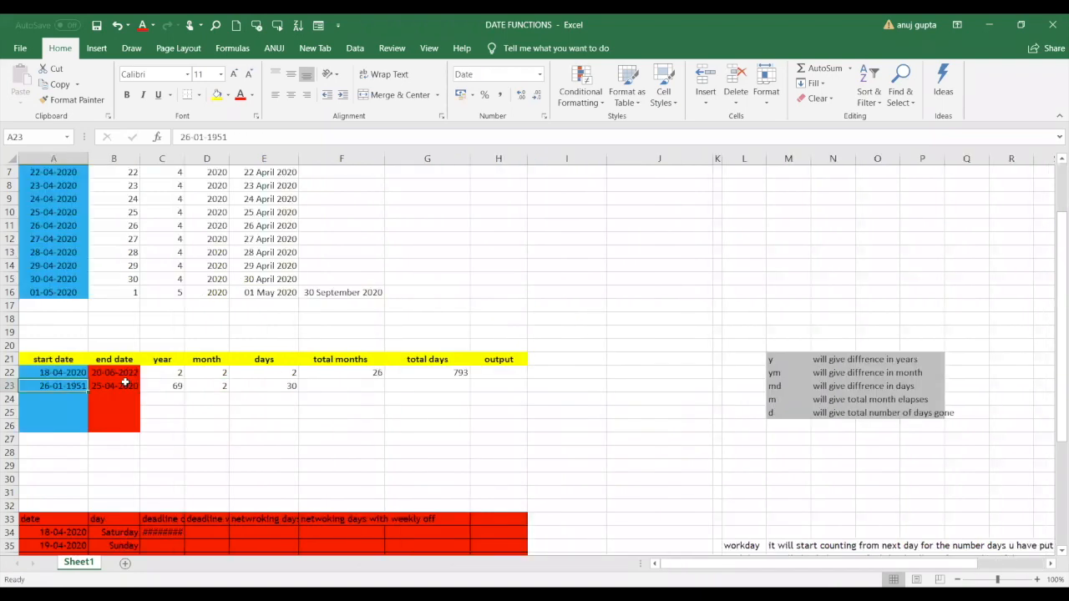
Enter =DATEDIF(A23,B23,"M") in F23 to calculate the total months between the two dates.
{"action": "left_click", "coordinate": [362, 388]}
{"action": "type", "text": "="}
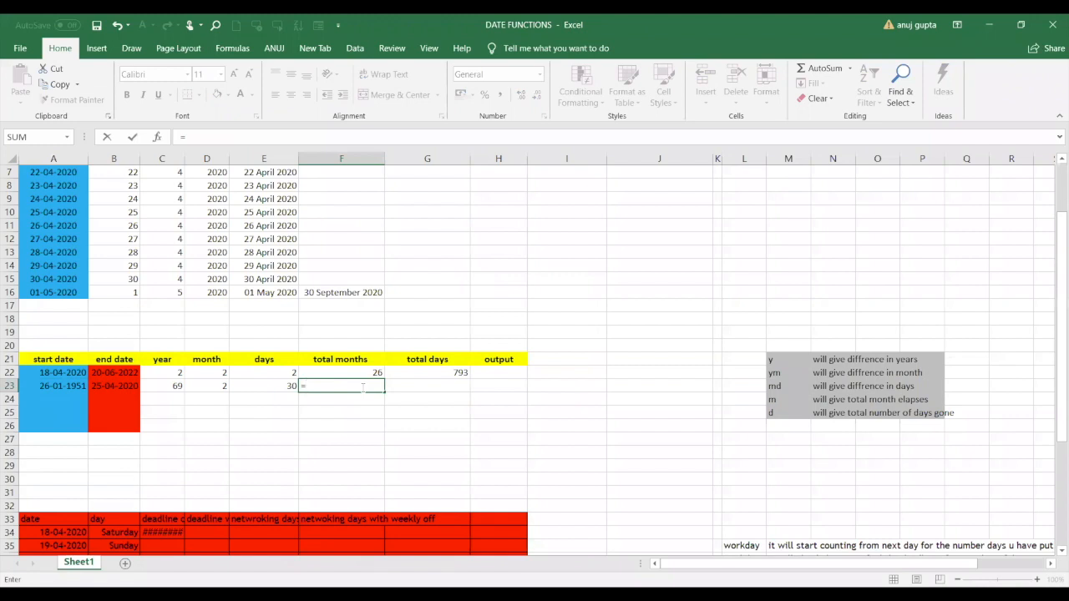
{"action": "type", "text": "DATEDIF("}
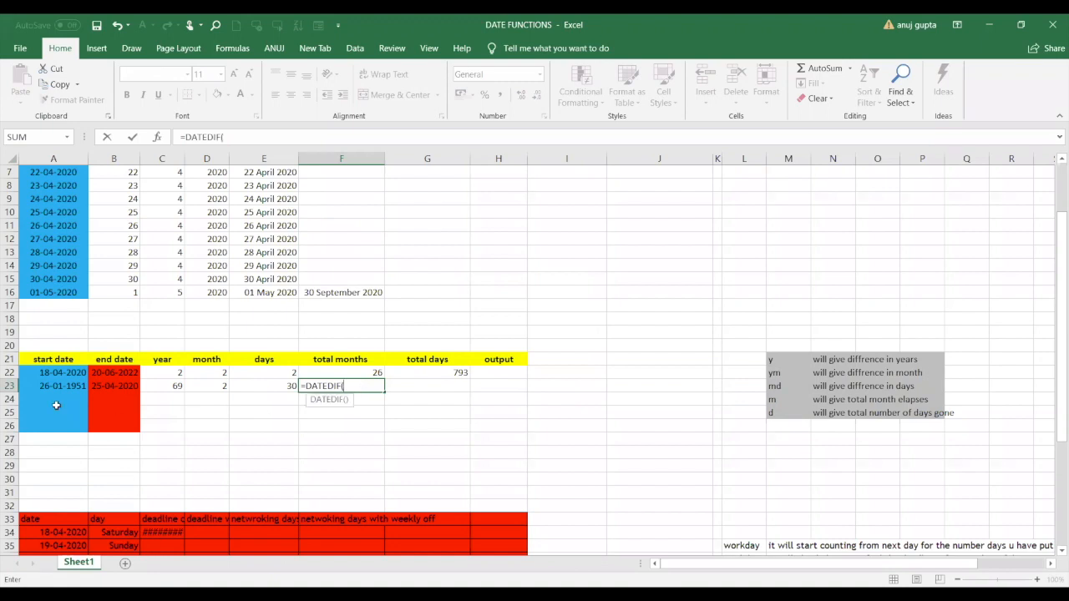
{"action": "left_click", "coordinate": [53, 388]}
{"action": "type", "text": ","}
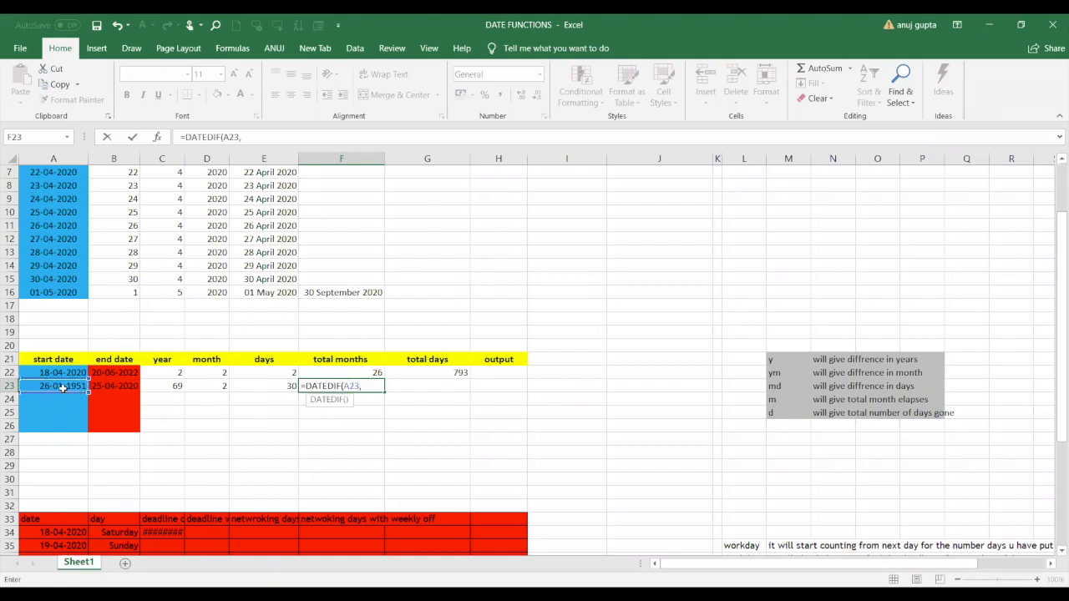
{"action": "left_click", "coordinate": [115, 386]}
{"action": "type", "text": ","}
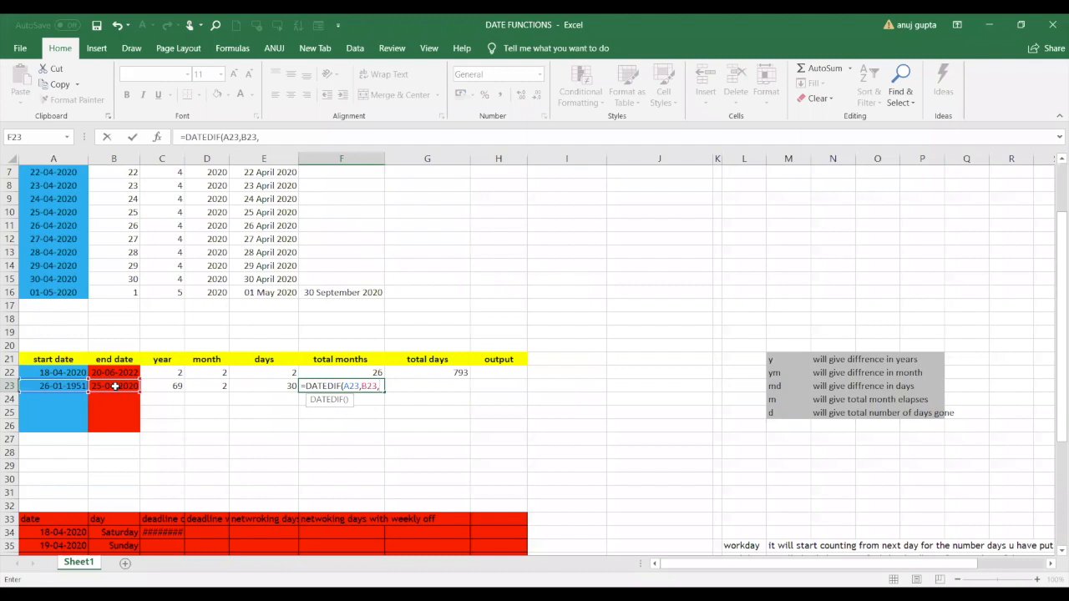
{"action": "type", "text": "\"M"}
{"action": "type", "text": ")"}
{"action": "key", "text": "Return"}
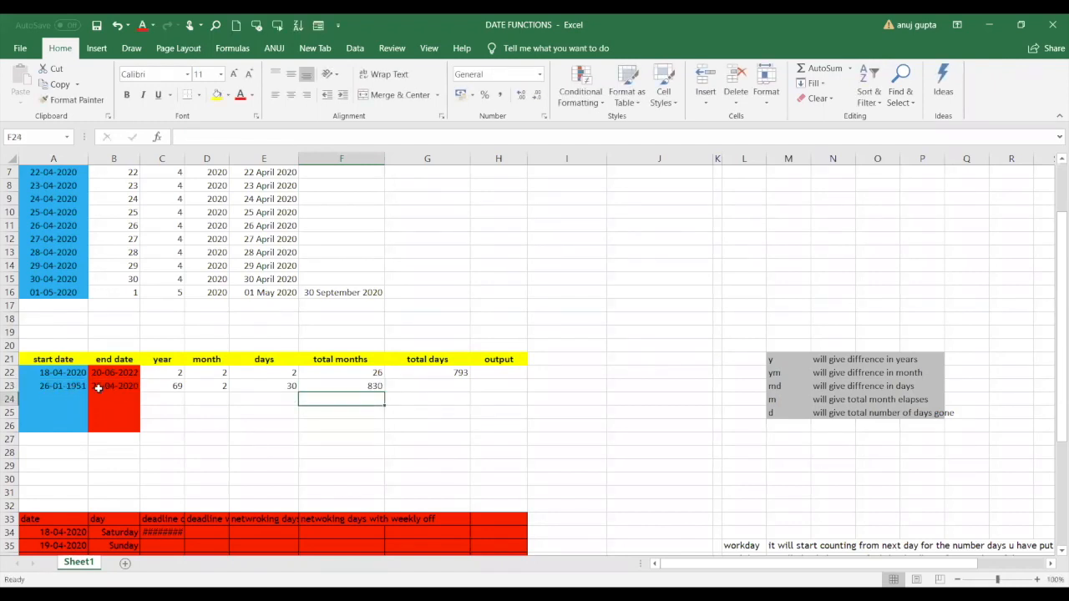
{"action": "left_click", "coordinate": [378, 385]}
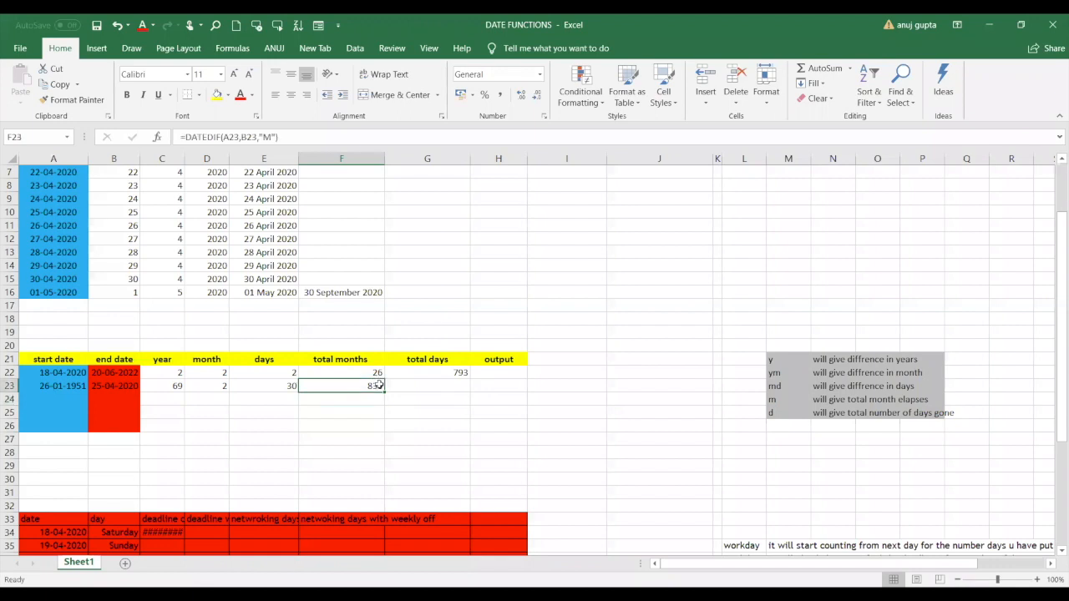
Set the end date in B23 to 26-04-2020 to test the total months formula.
{"action": "left_click", "coordinate": [127, 386]}
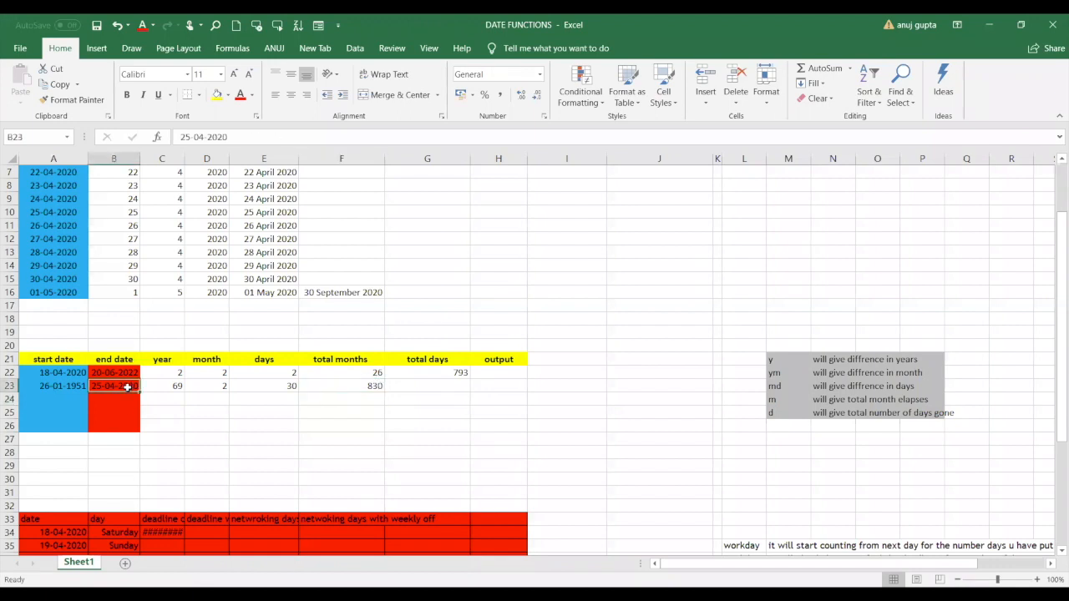
{"action": "left_click", "coordinate": [184, 138]}
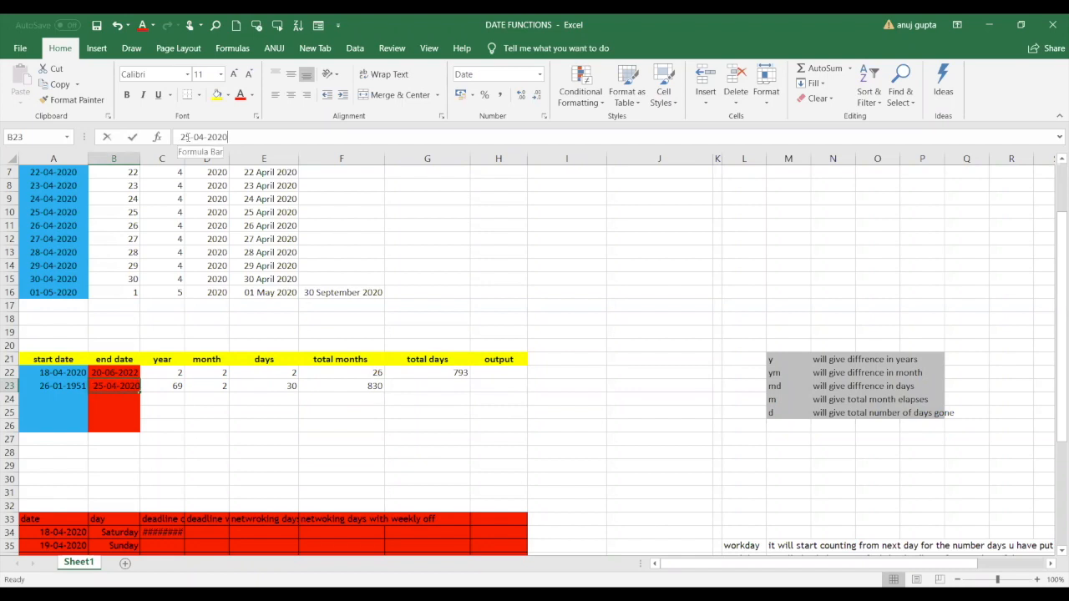
{"action": "key", "text": "Delete"}
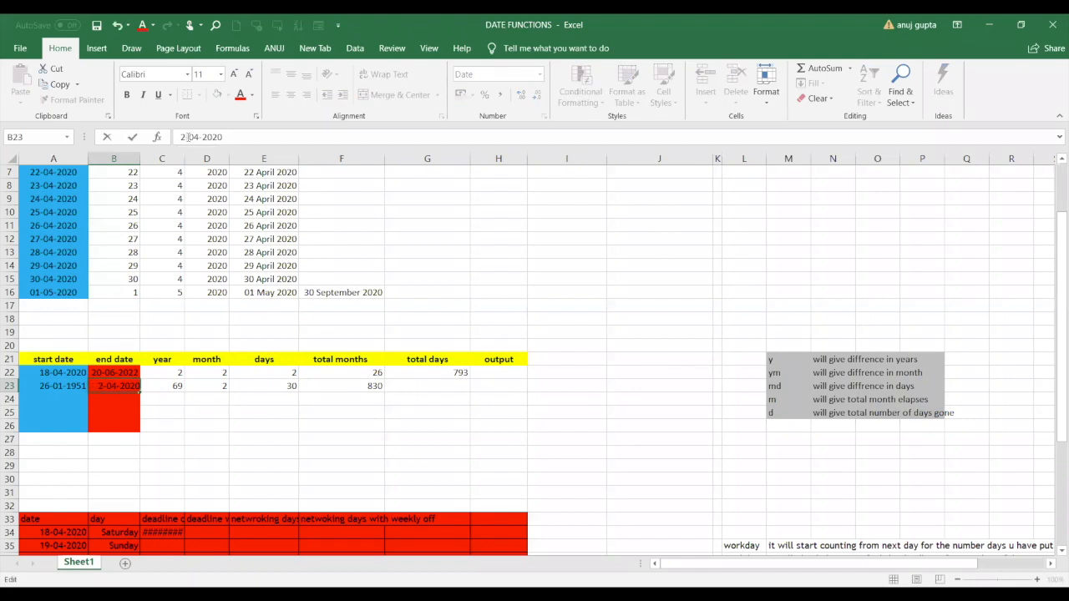
{"action": "type", "text": "6"}
{"action": "key", "text": "Return"}
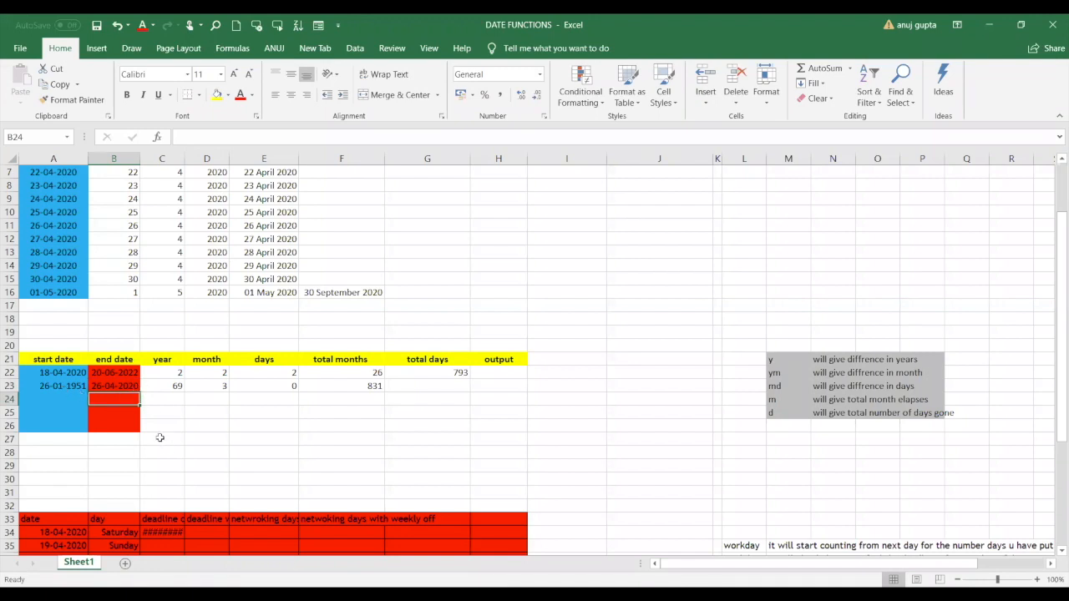
Change the year of the end date in B23 to 1952, making it 26-04-1952.
{"action": "left_click", "coordinate": [128, 386]}
{"action": "left_click", "coordinate": [245, 137]}
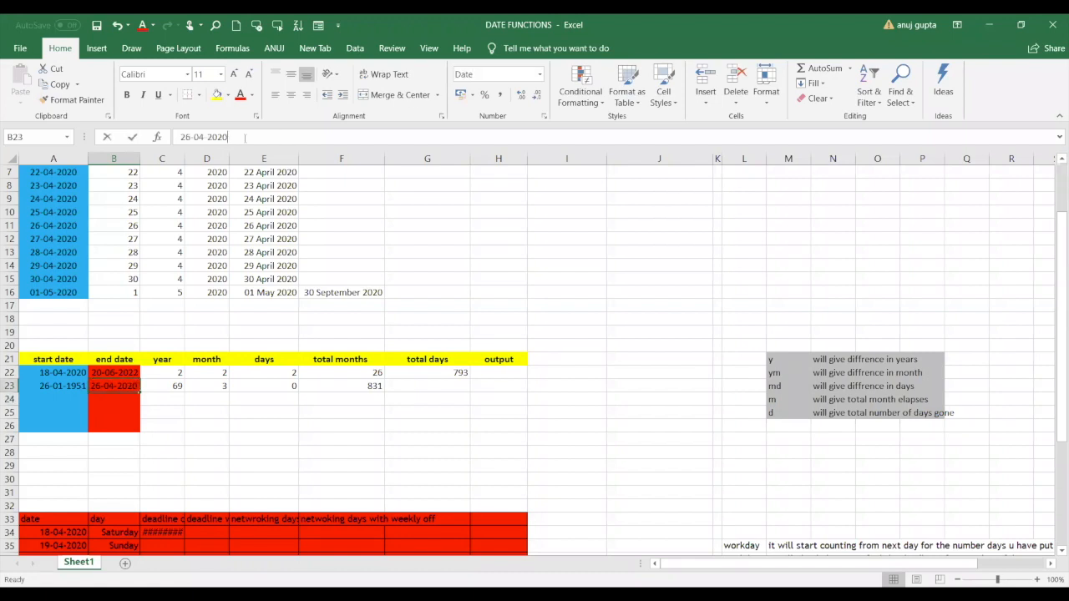
{"action": "key", "text": "BackSpace"}
{"action": "key", "text": "BackSpace"}
{"action": "key", "text": "BackSpace"}
{"action": "key", "text": "BackSpace"}
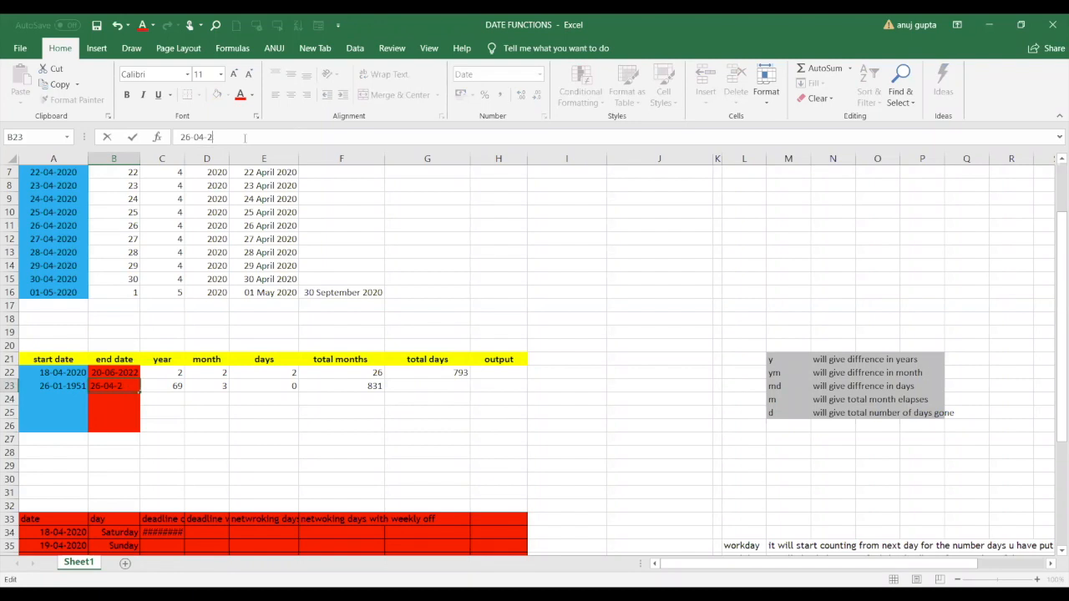
{"action": "type", "text": "1952"}
{"action": "key", "text": "Return"}
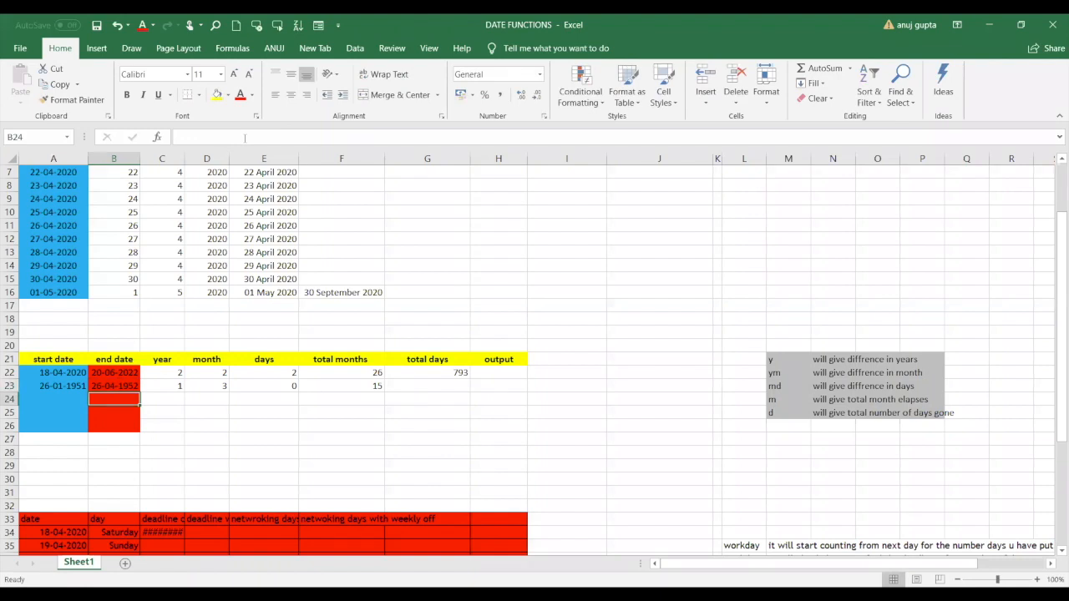
Change the month of the end date in B23 to January, making it 26-01-1952, exactly one year after the start date.
{"action": "left_click", "coordinate": [107, 389]}
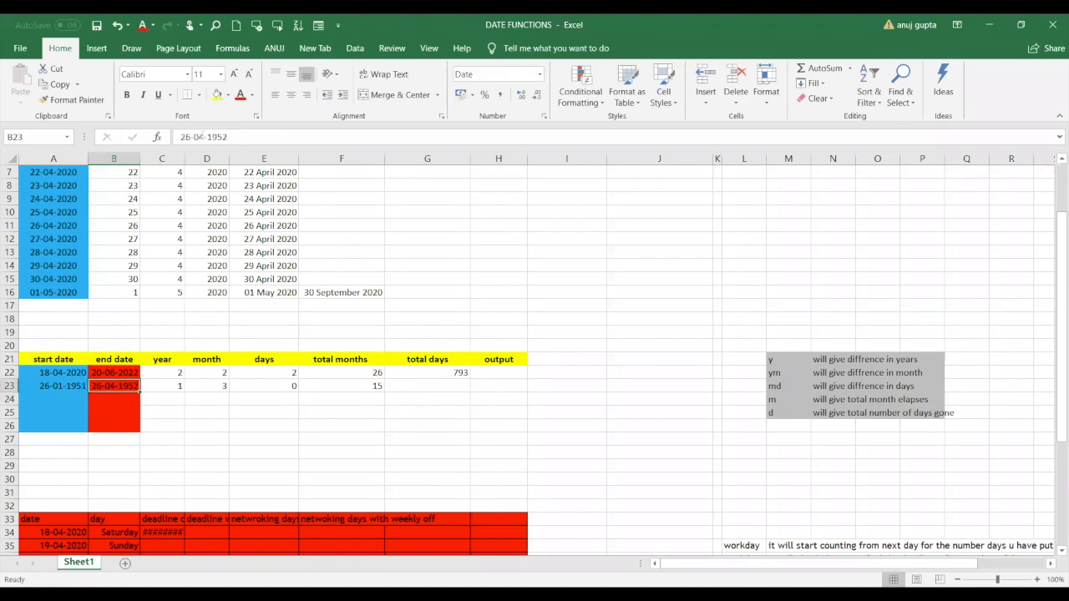
{"action": "left_click", "coordinate": [200, 136]}
{"action": "key", "text": "BackSpace"}
{"action": "type", "text": "1"}
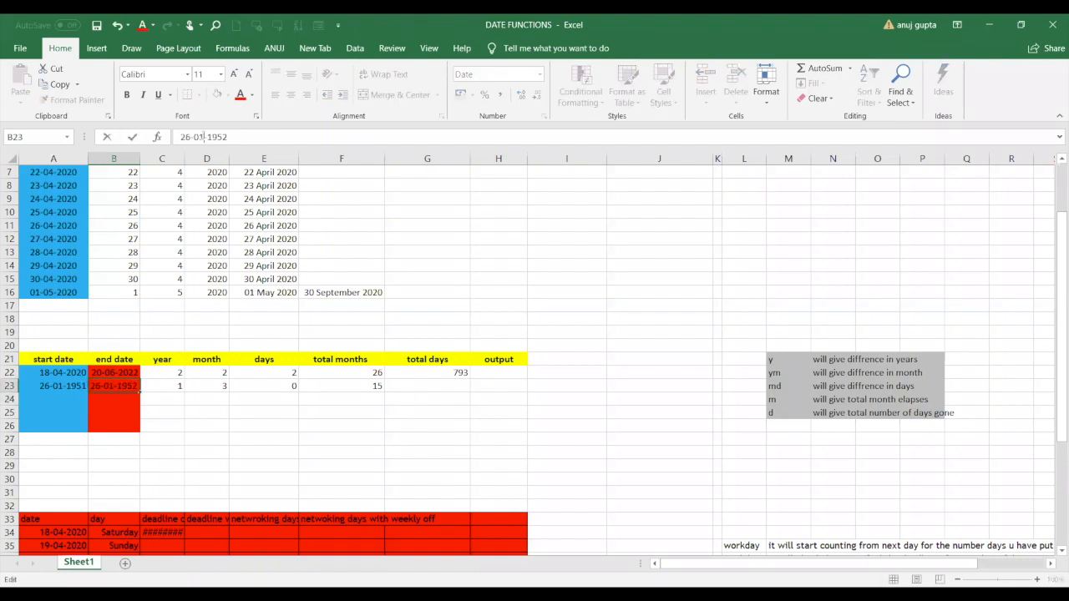
{"action": "key", "text": "Return"}
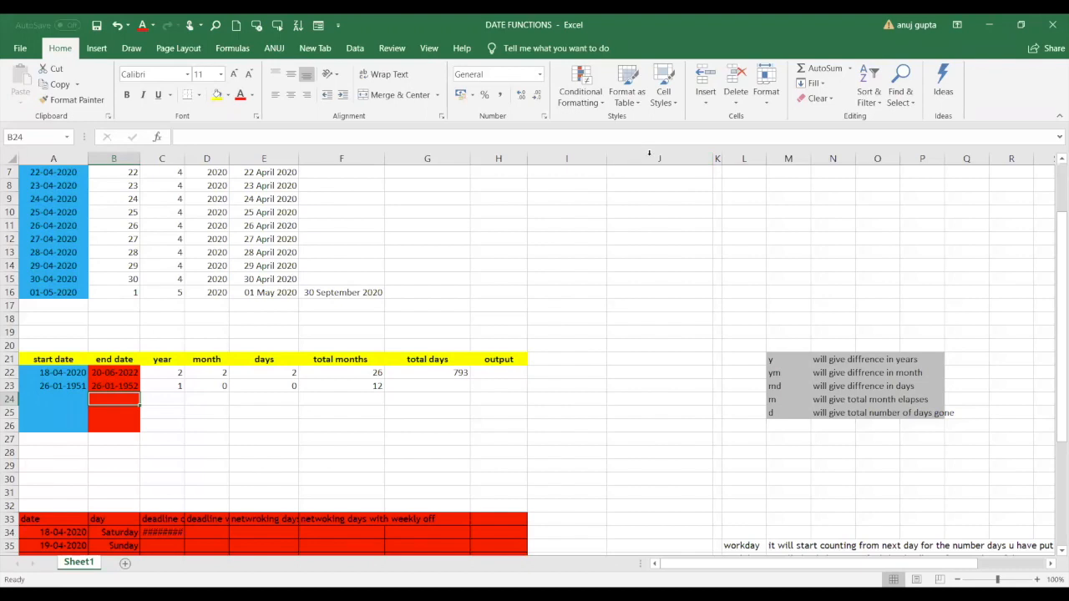
Try to calculate the total days in G23 with =DATEDIF(A23,B24,"D").
{"action": "left_click", "coordinate": [786, 287]}
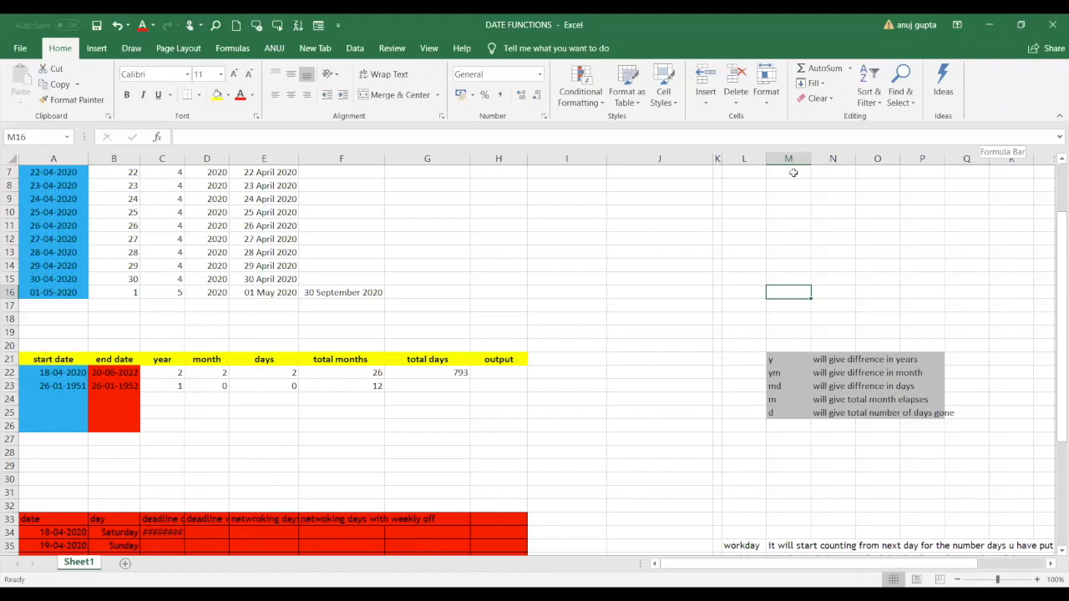
{"action": "left_click", "coordinate": [427, 383]}
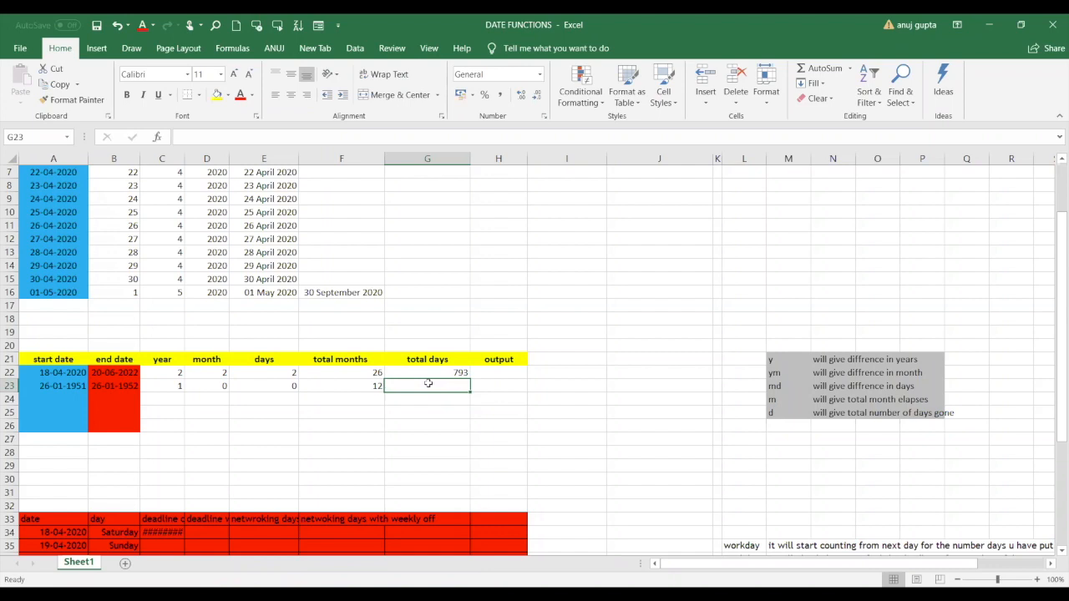
{"action": "type", "text": "="}
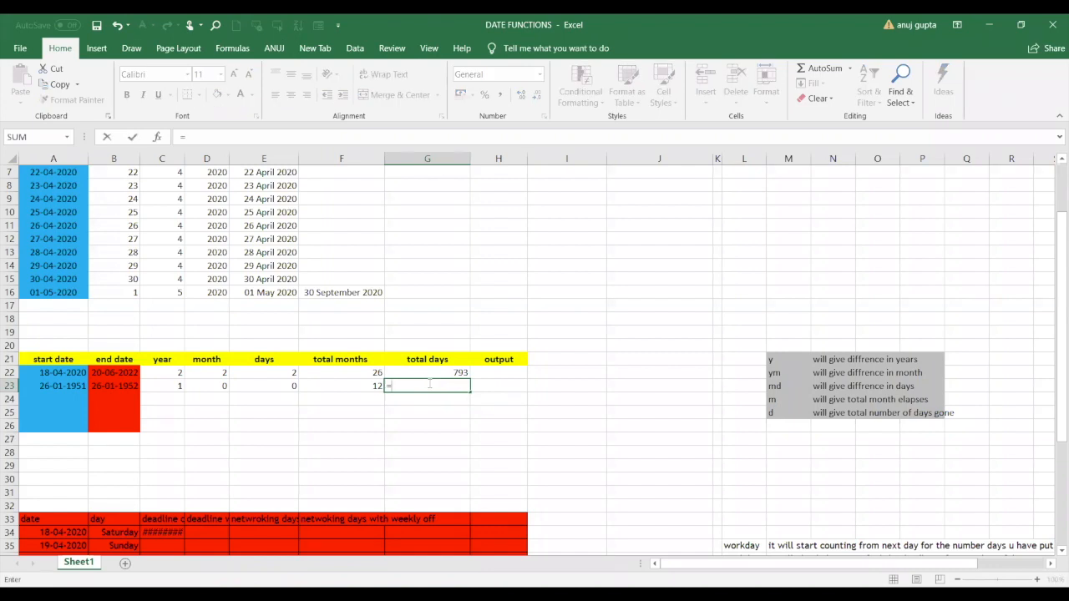
{"action": "type", "text": "DATEDIF("}
{"action": "left_click", "coordinate": [72, 387]}
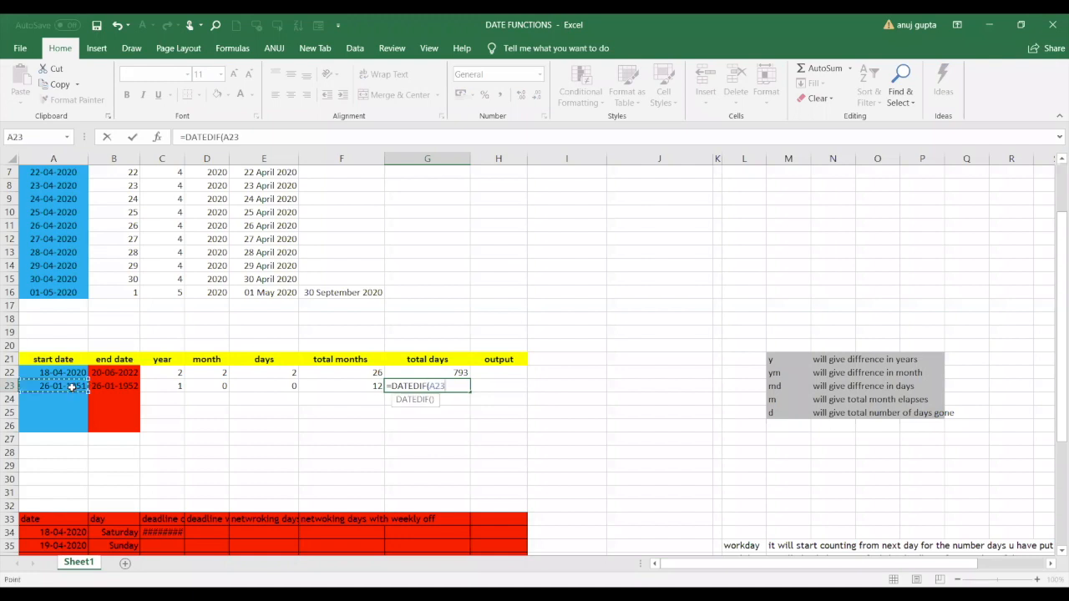
{"action": "type", "text": ","}
{"action": "left_click", "coordinate": [105, 397]}
{"action": "type", "text": ",\"D\""}
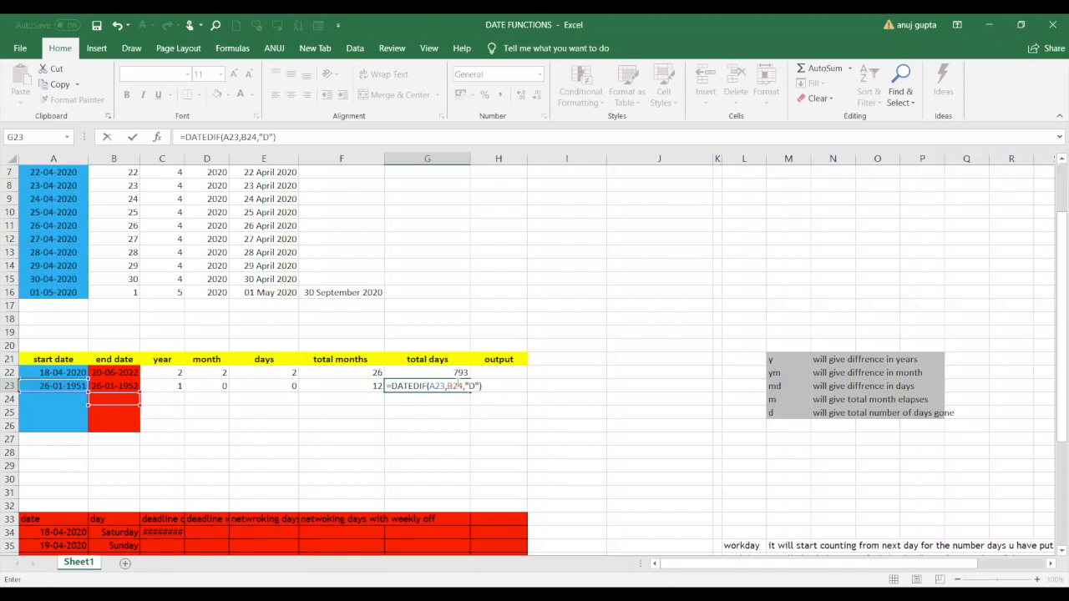
{"action": "left_click", "coordinate": [108, 388]}
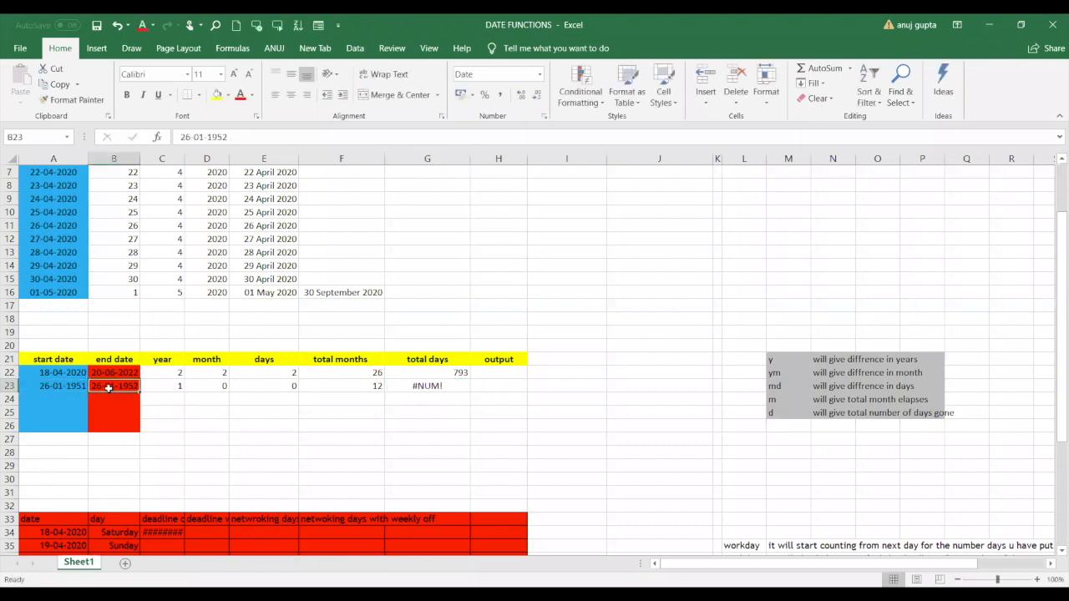
Replace the formula in G23 with =DATEDIF(A23,B23,"D") to calculate the total days between the two dates.
{"action": "left_click", "coordinate": [412, 385]}
{"action": "key", "text": "Delete"}
{"action": "type", "text": "=DATEDIF"}
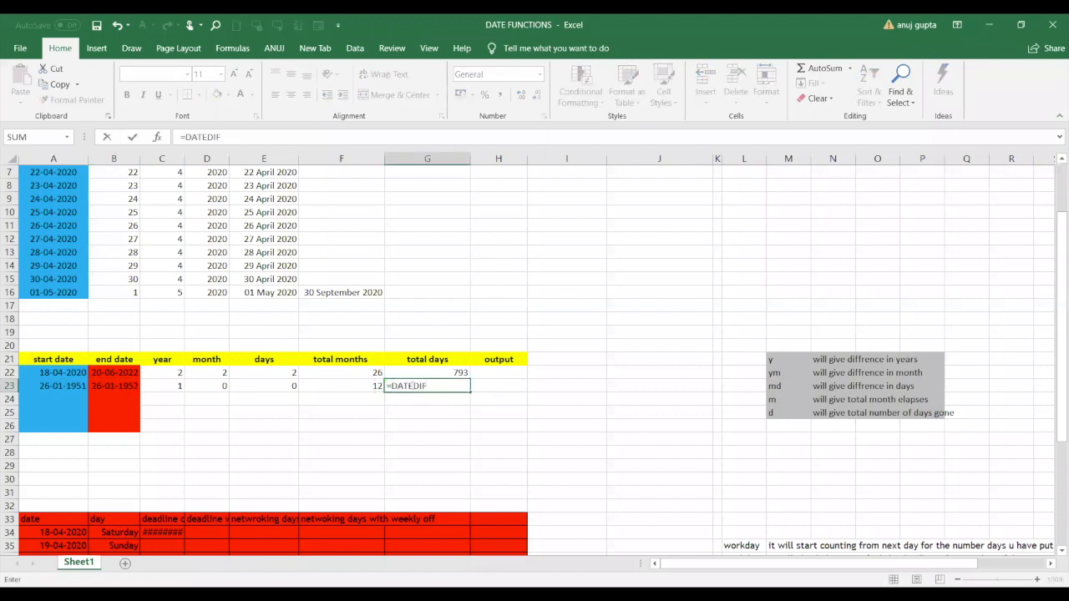
{"action": "type", "text": "("}
{"action": "left_click", "coordinate": [78, 386]}
{"action": "type", "text": ","}
{"action": "left_click", "coordinate": [114, 391]}
{"action": "type", "text": ",\"D\""}
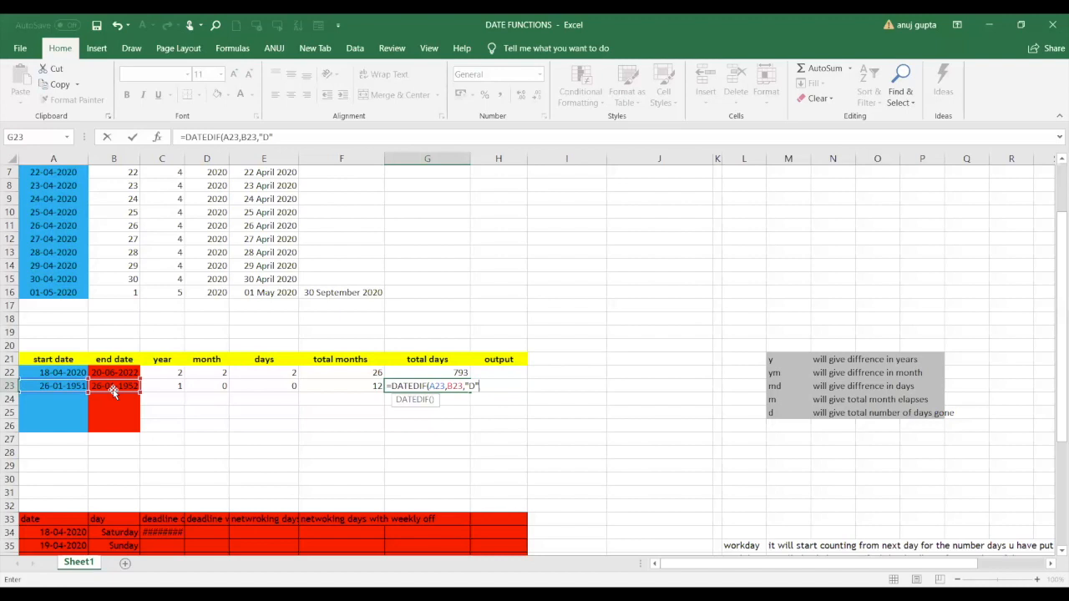
{"action": "type", "text": ")"}
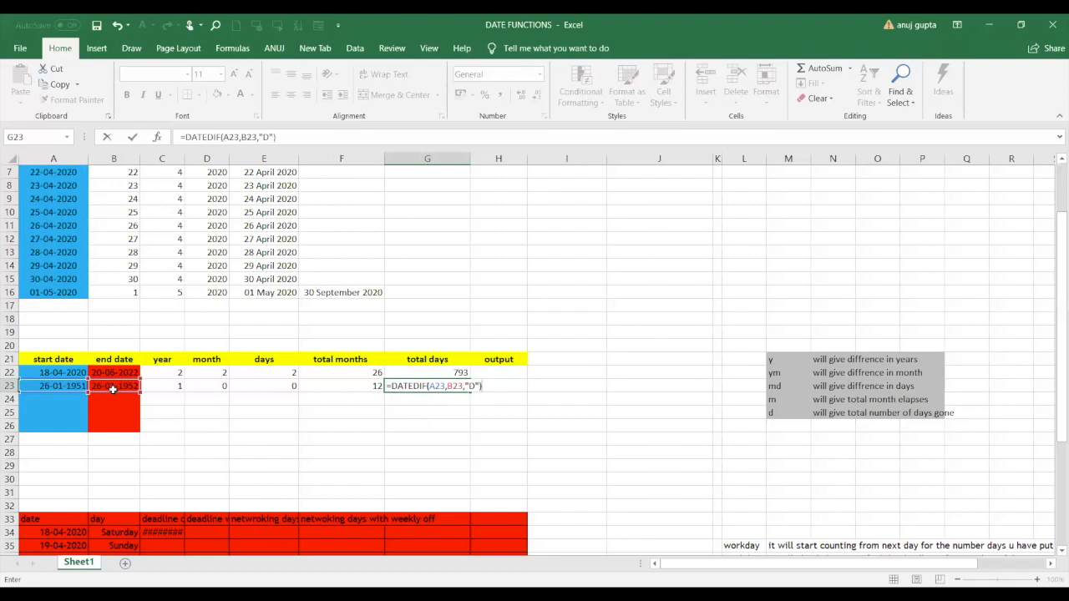
{"action": "key", "text": "Return"}
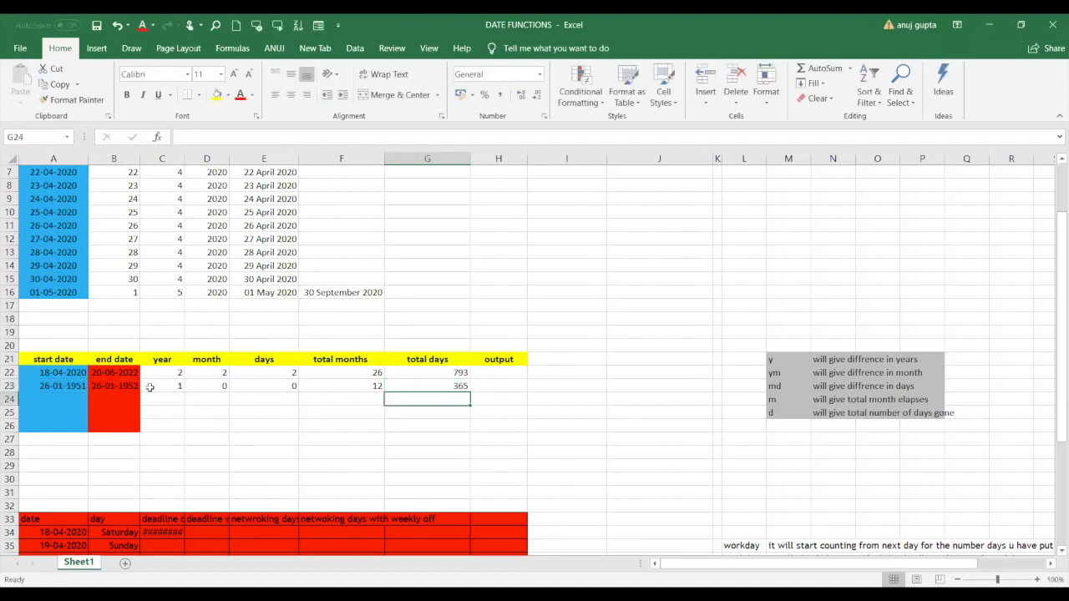
Set the end date in B23 to 21-04-2020 to test the total days formula.
{"action": "left_click", "coordinate": [464, 386]}
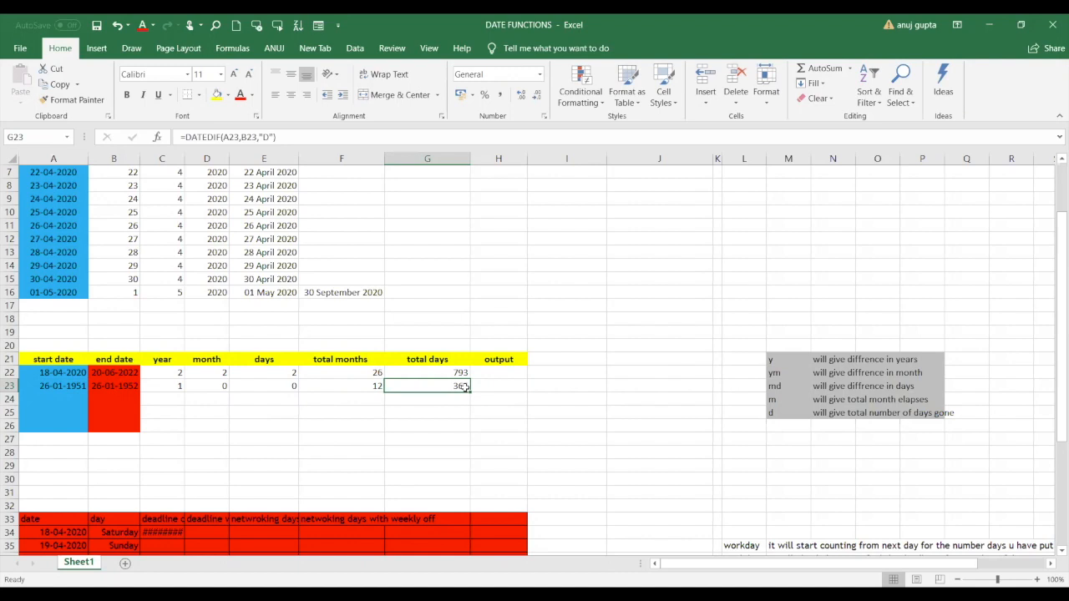
{"action": "left_click", "coordinate": [129, 386]}
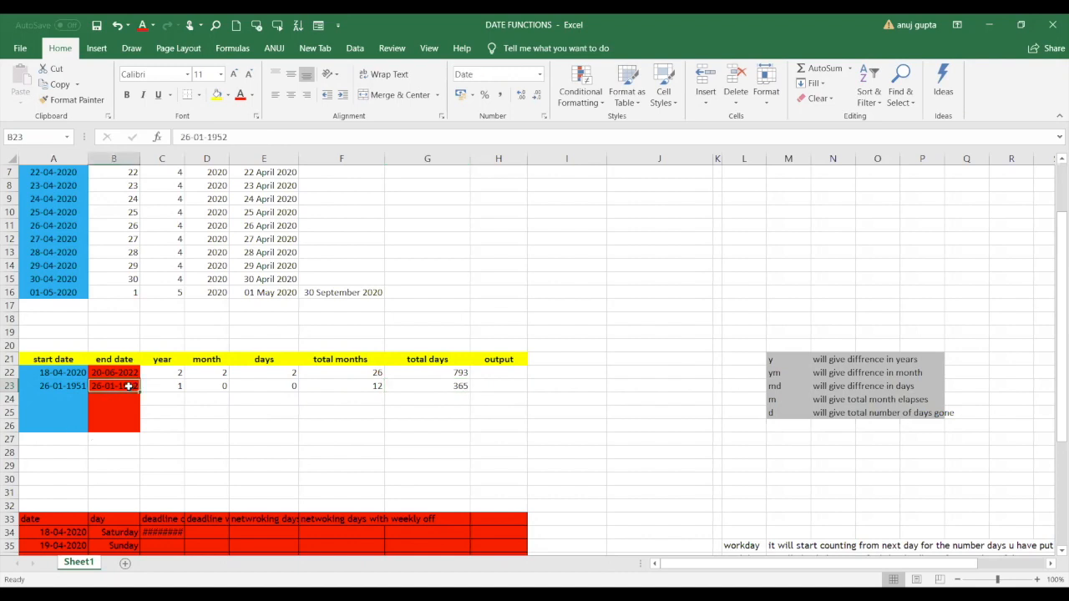
{"action": "type", "text": "21-04-2020"}
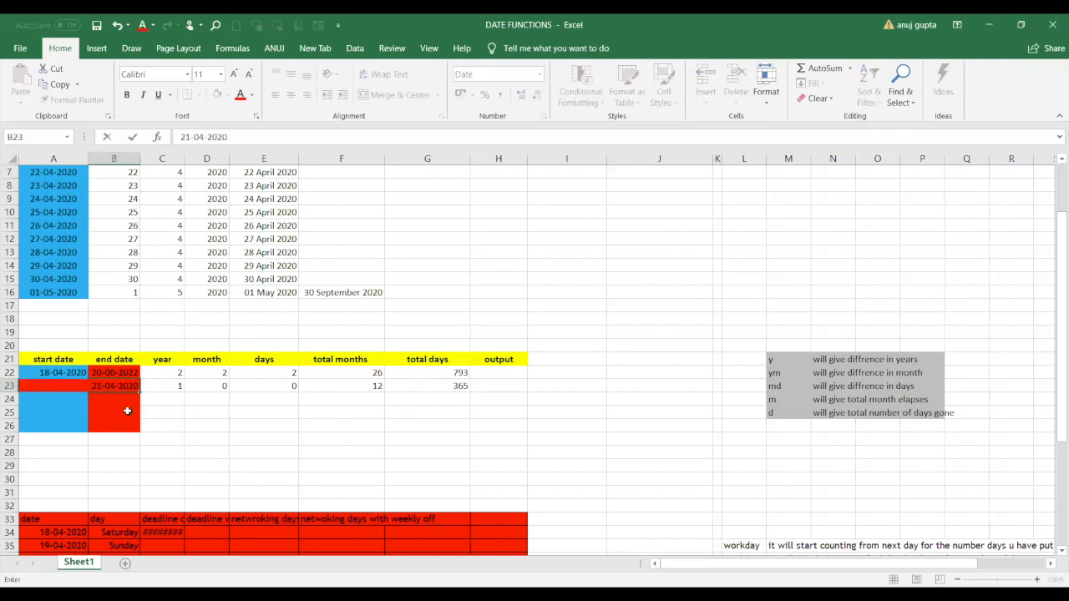
{"action": "key", "text": "Return"}
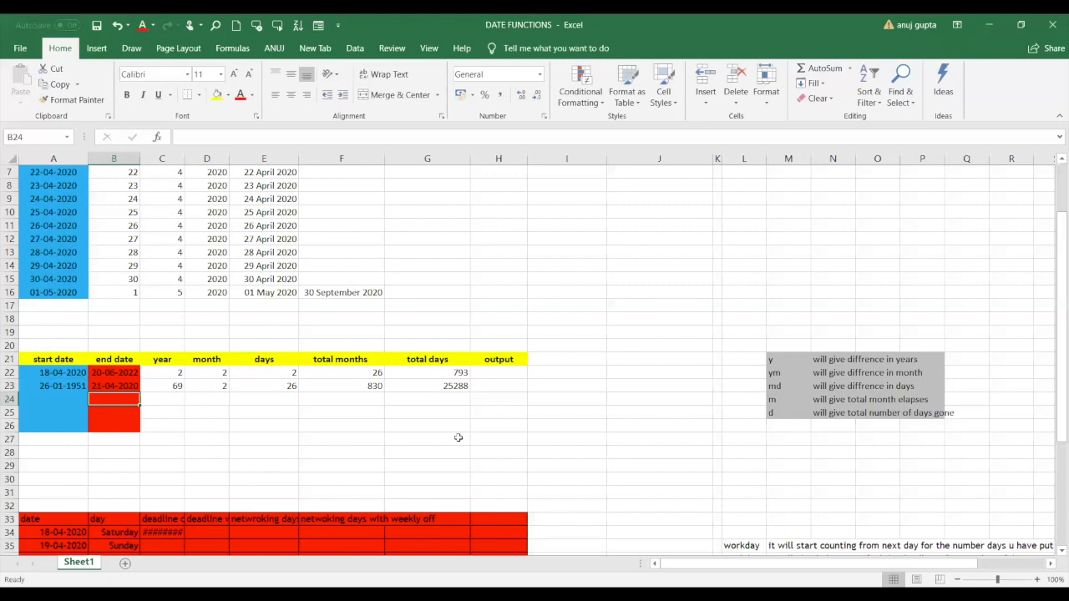
Examine the DATEDIF formulas and results for year, month, days, total months and total days in row 23.
{"action": "left_click", "coordinate": [457, 439]}
{"action": "left_click", "coordinate": [177, 385]}
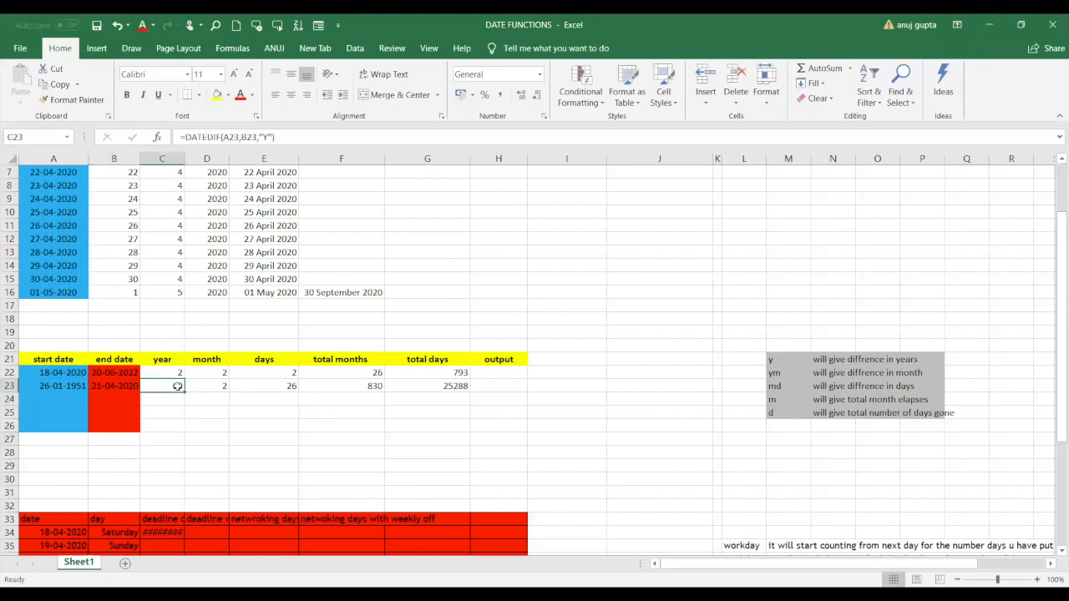
{"action": "left_click", "coordinate": [219, 385]}
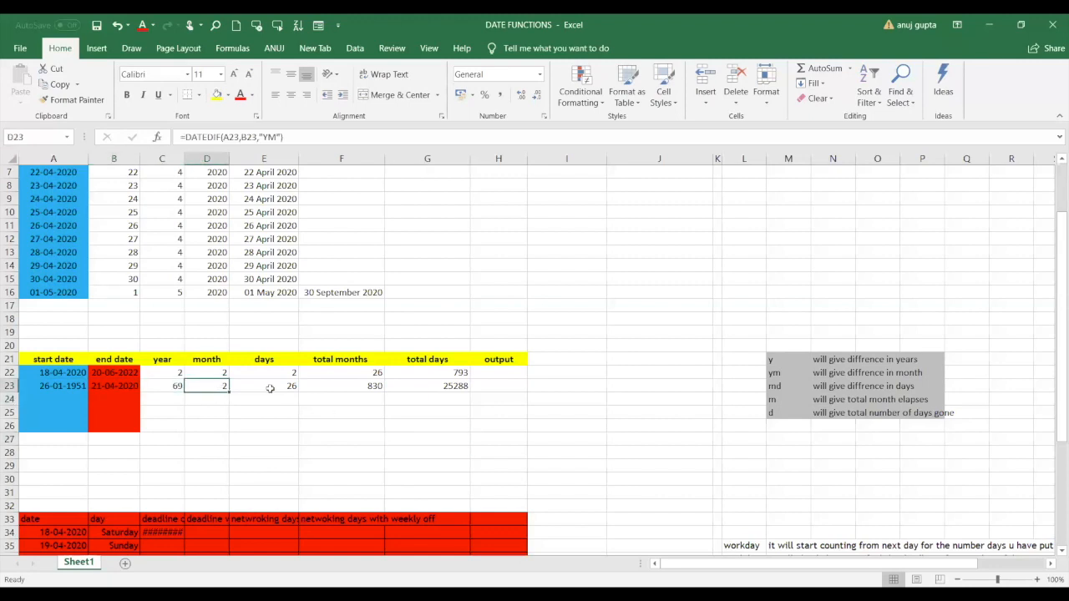
{"action": "left_click", "coordinate": [269, 389]}
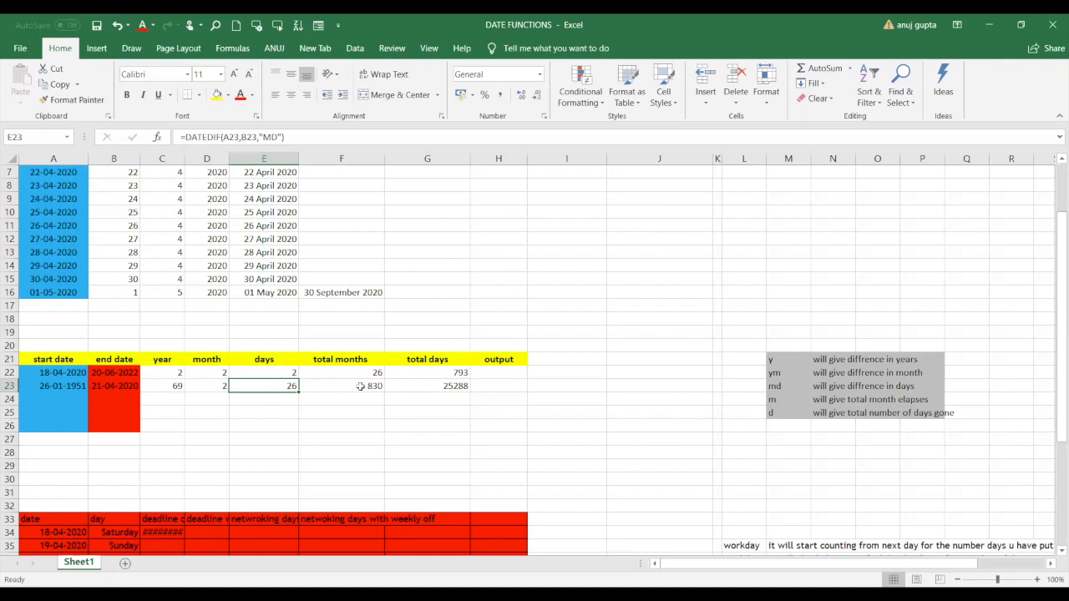
{"action": "left_click", "coordinate": [361, 387]}
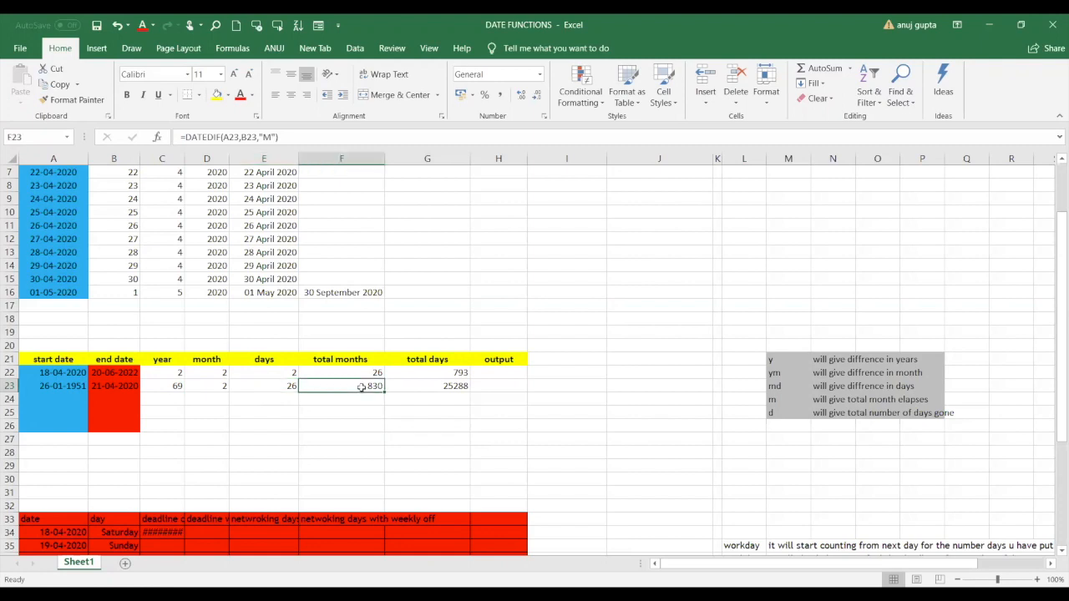
{"action": "left_click", "coordinate": [442, 390]}
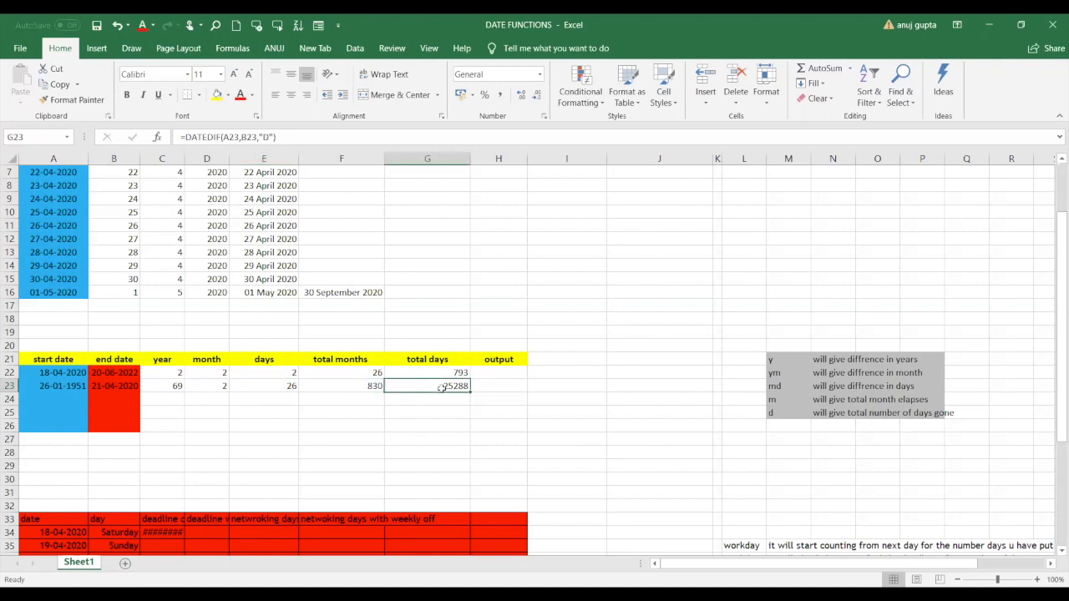
{"action": "left_click", "coordinate": [376, 384]}
{"action": "left_click", "coordinate": [449, 386]}
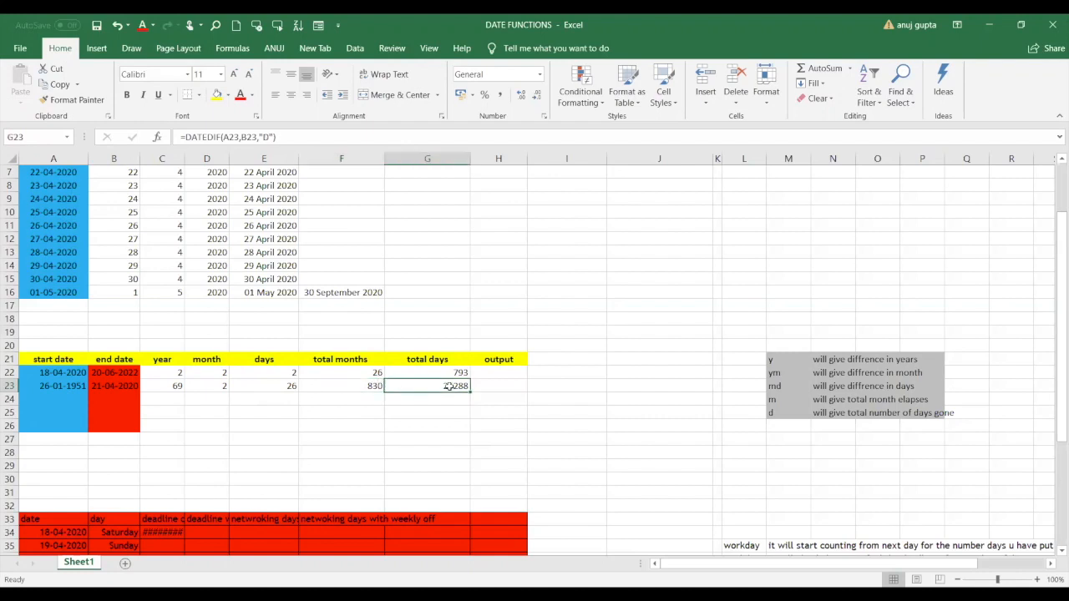
Compare the start and end dates in row 23 with the year, month and days results in C23:E23.
{"action": "left_click", "coordinate": [370, 396]}
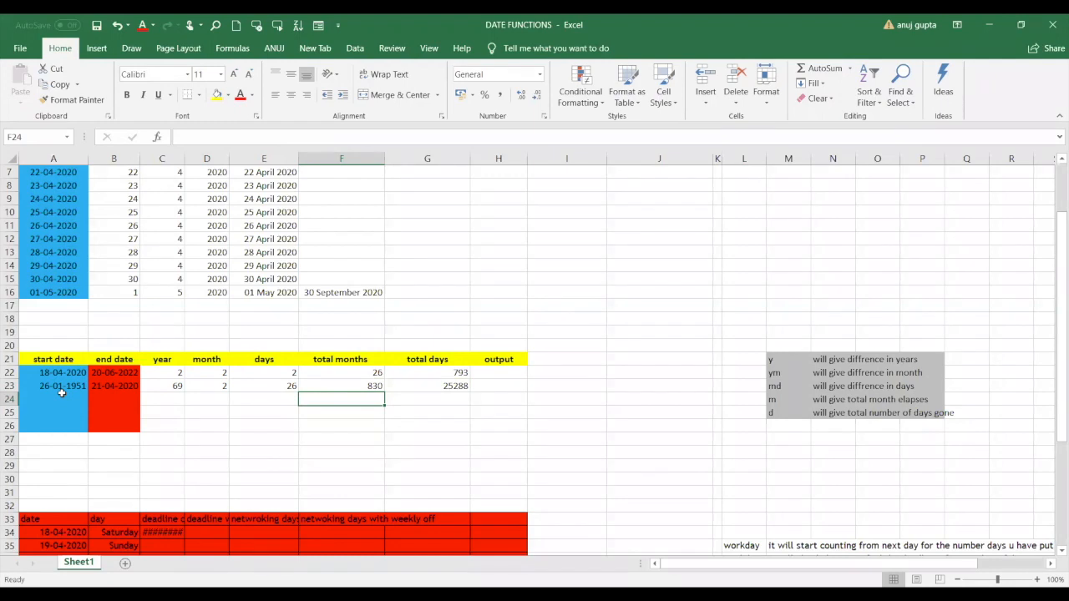
{"action": "left_click", "coordinate": [218, 387]}
{"action": "left_click", "coordinate": [271, 390]}
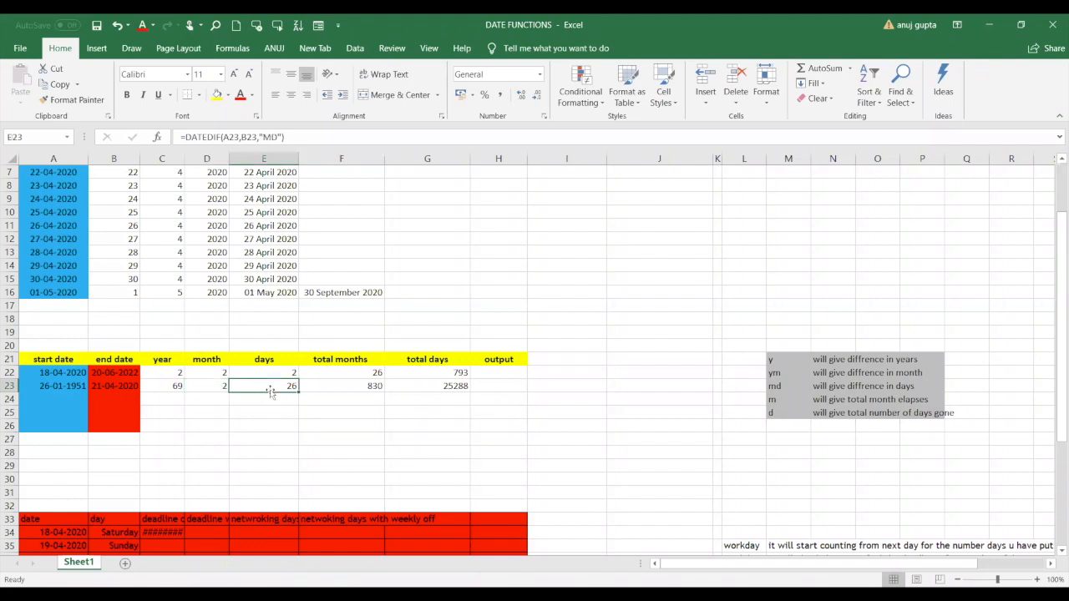
{"action": "left_click", "coordinate": [52, 399]}
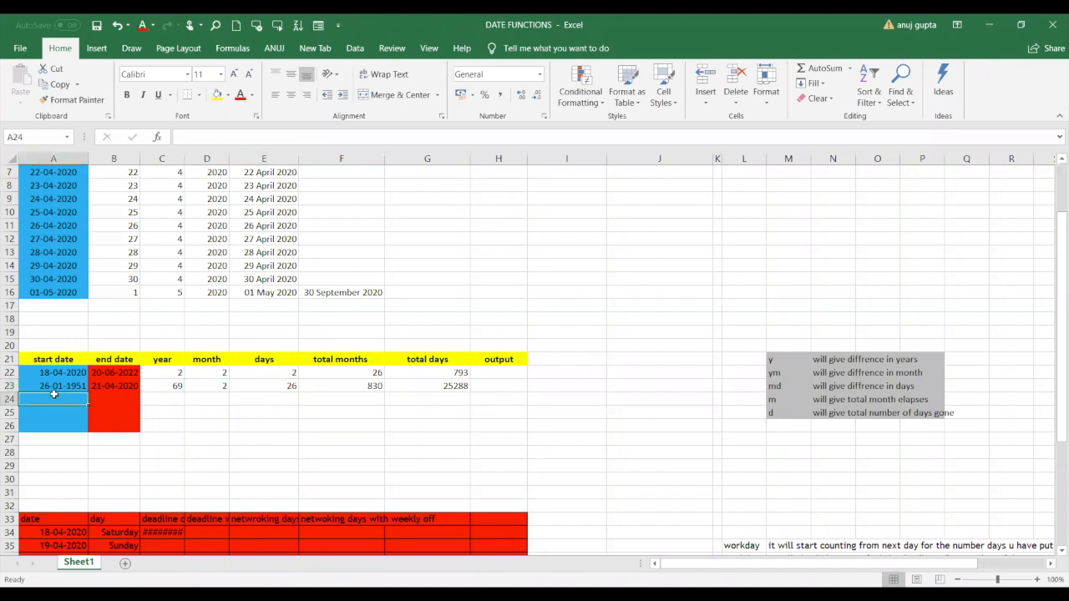
{"action": "left_click", "coordinate": [68, 387]}
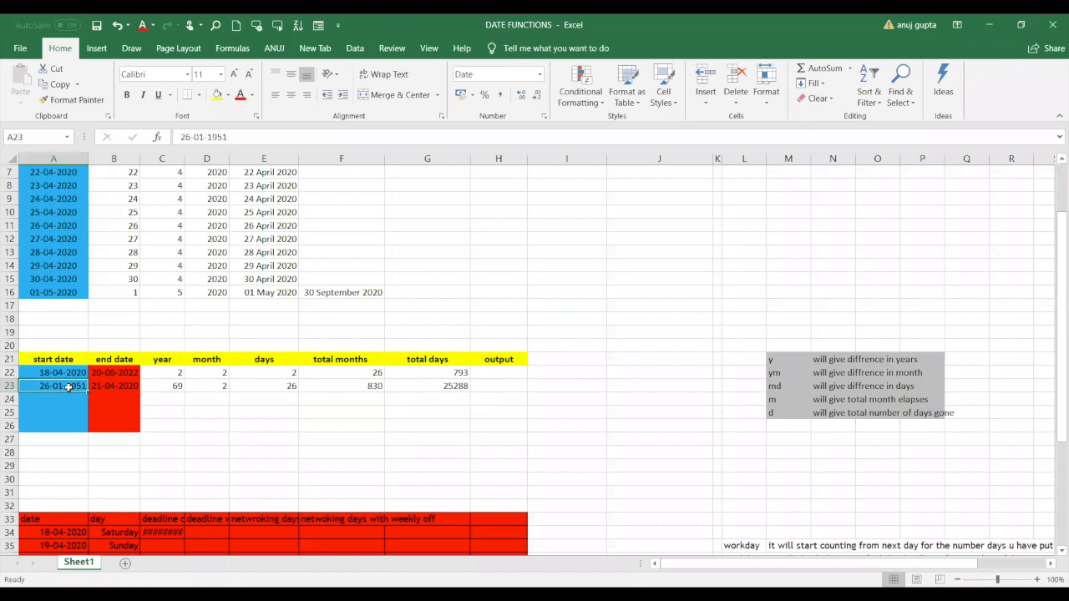
{"action": "left_click", "coordinate": [221, 384]}
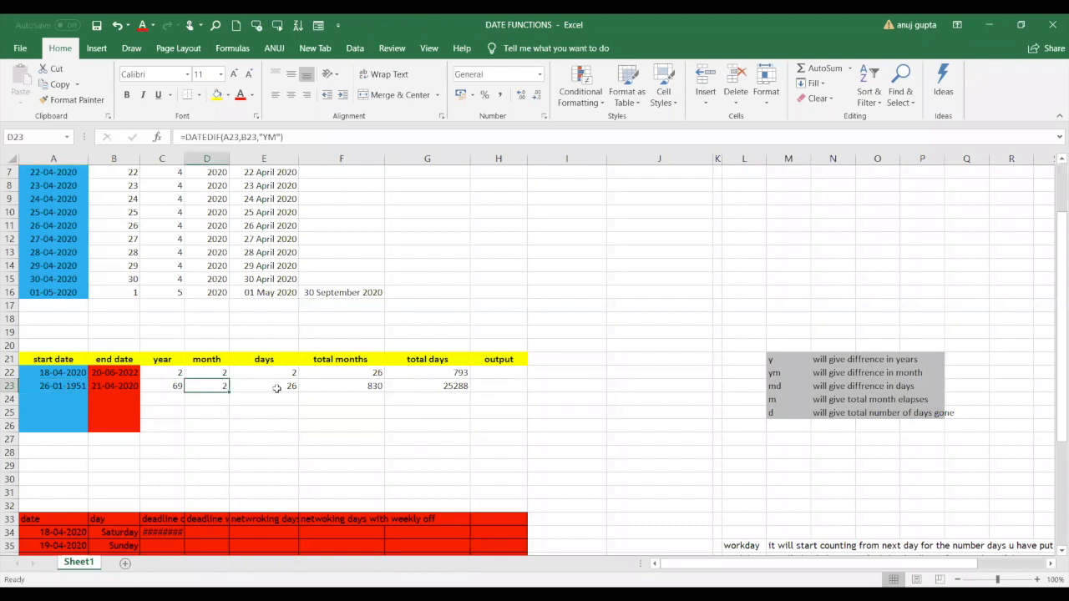
{"action": "left_click", "coordinate": [276, 388]}
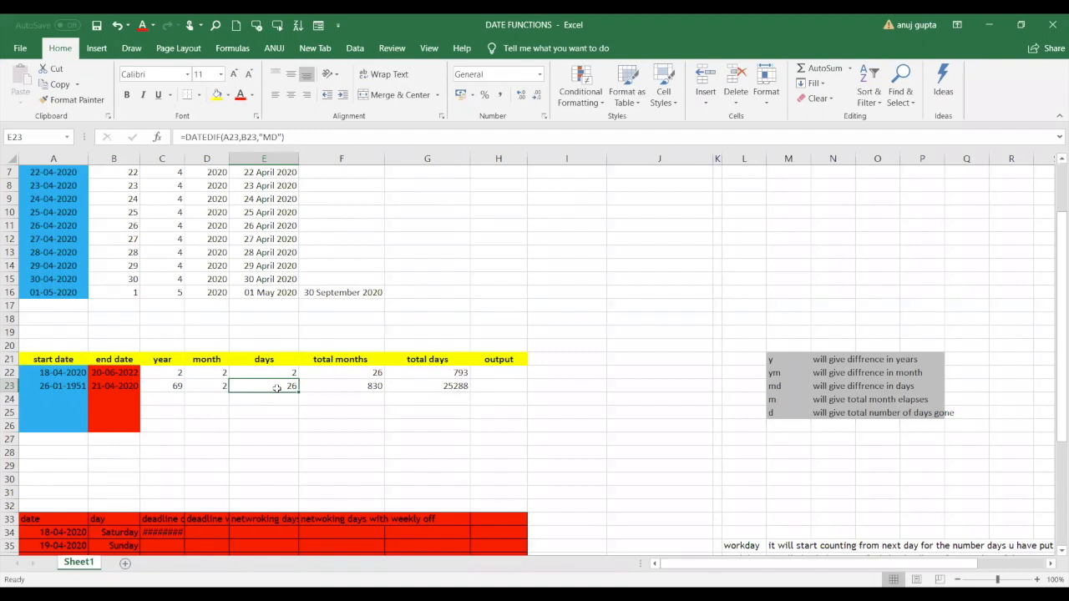
{"action": "left_click", "coordinate": [501, 385]}
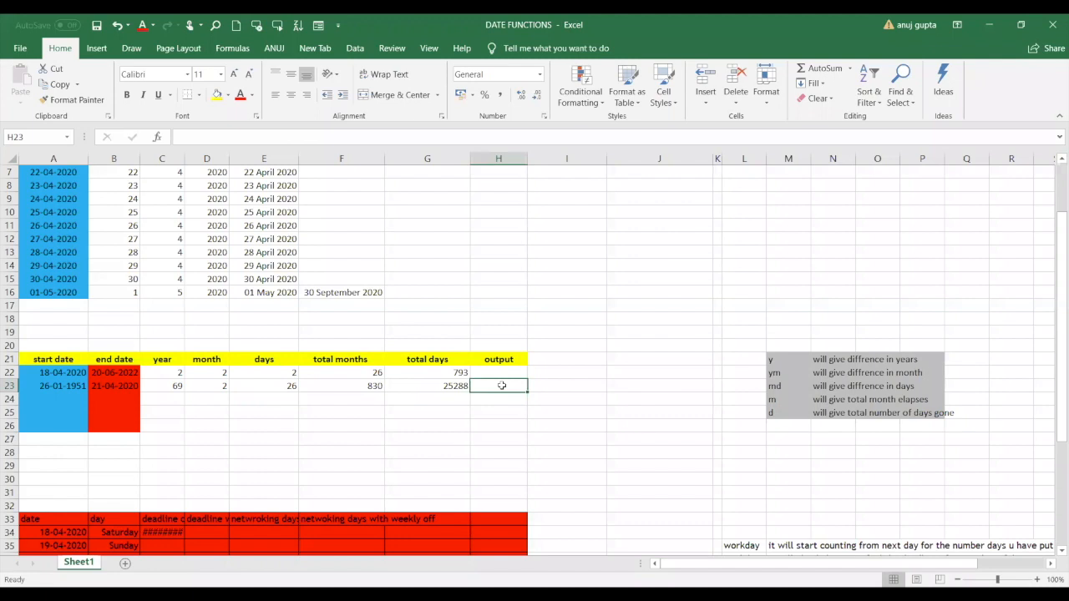
{"action": "left_click", "coordinate": [69, 385]}
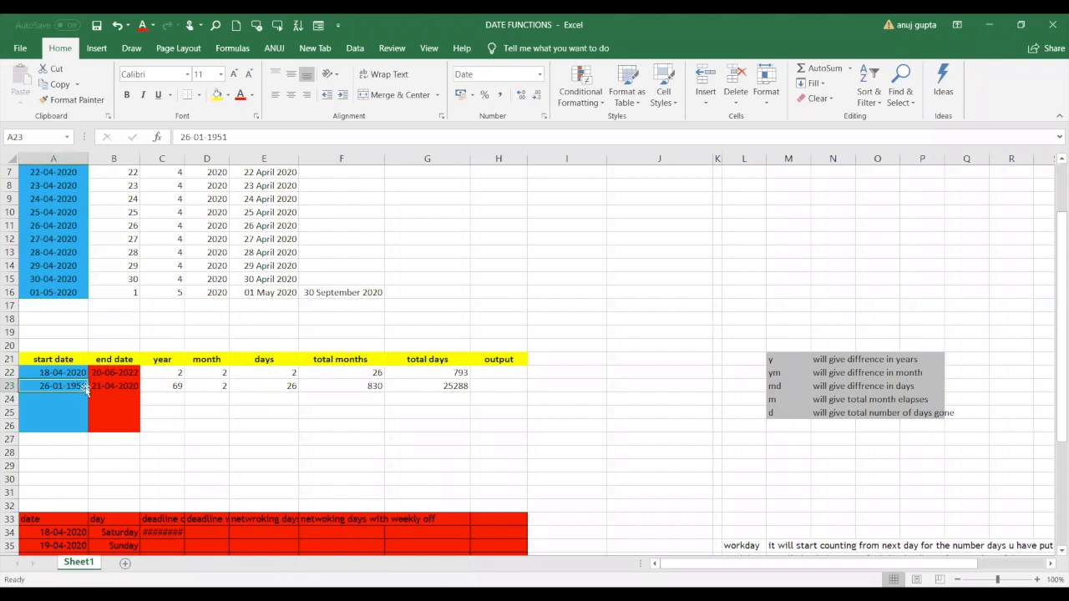
{"action": "left_click", "coordinate": [114, 387]}
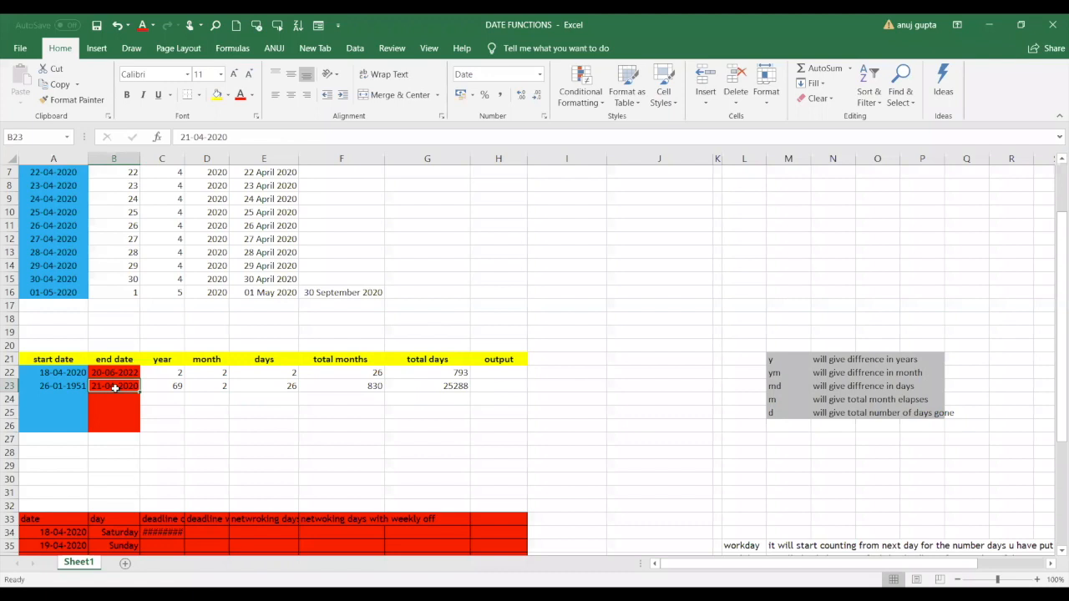
{"action": "left_click_drag", "start_coordinate": [173, 387], "coordinate": [268, 393]}
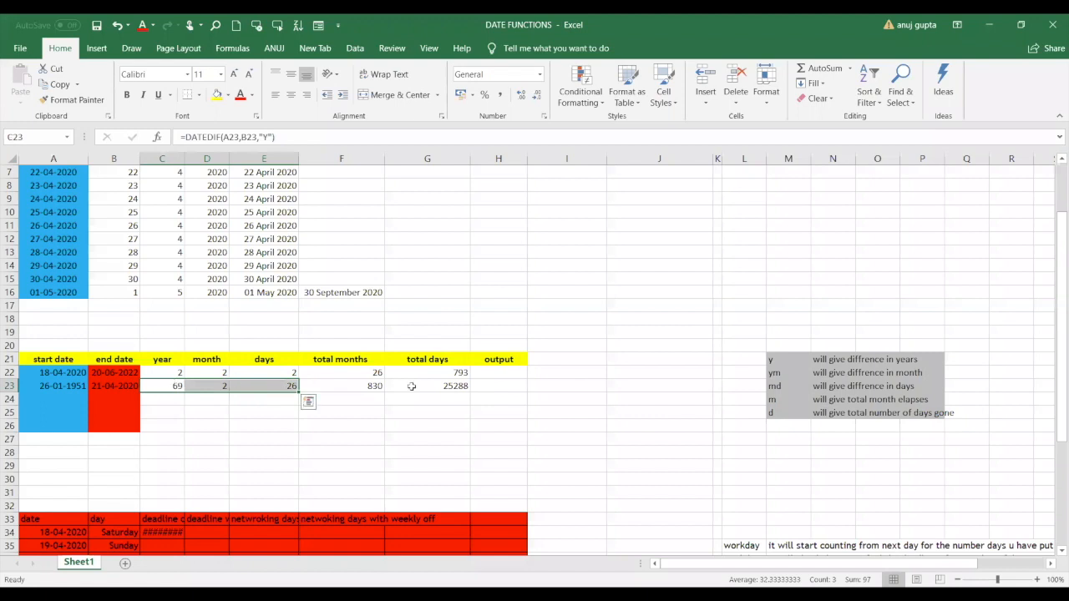
Start a CONCATENATE formula in output cell H23 with the year value in C23 as its first argument.
{"action": "left_click", "coordinate": [493, 390]}
{"action": "type", "text": "="}
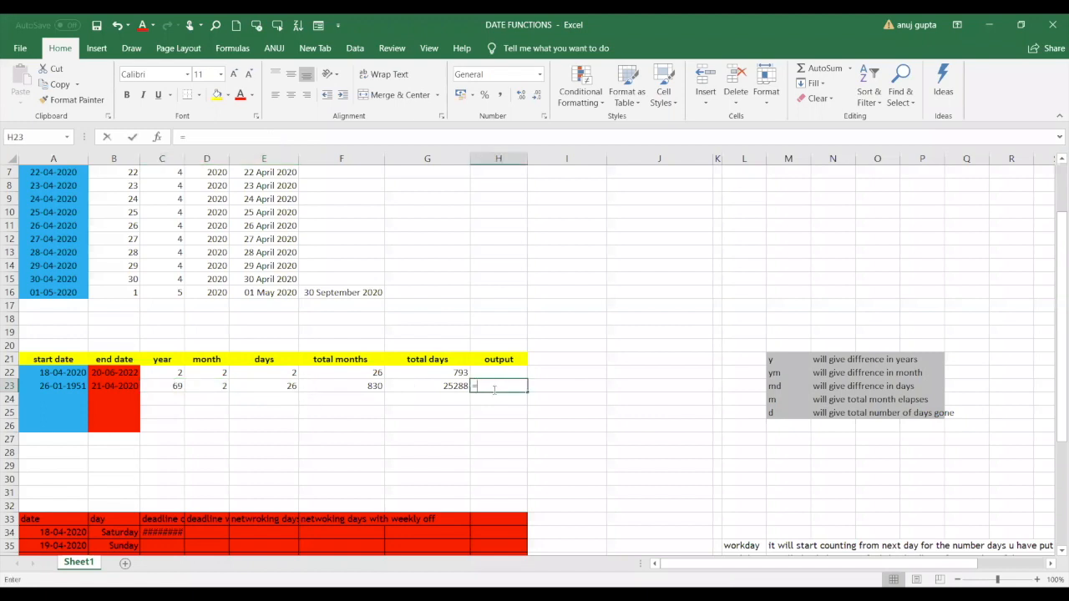
{"action": "left_click", "coordinate": [165, 388]}
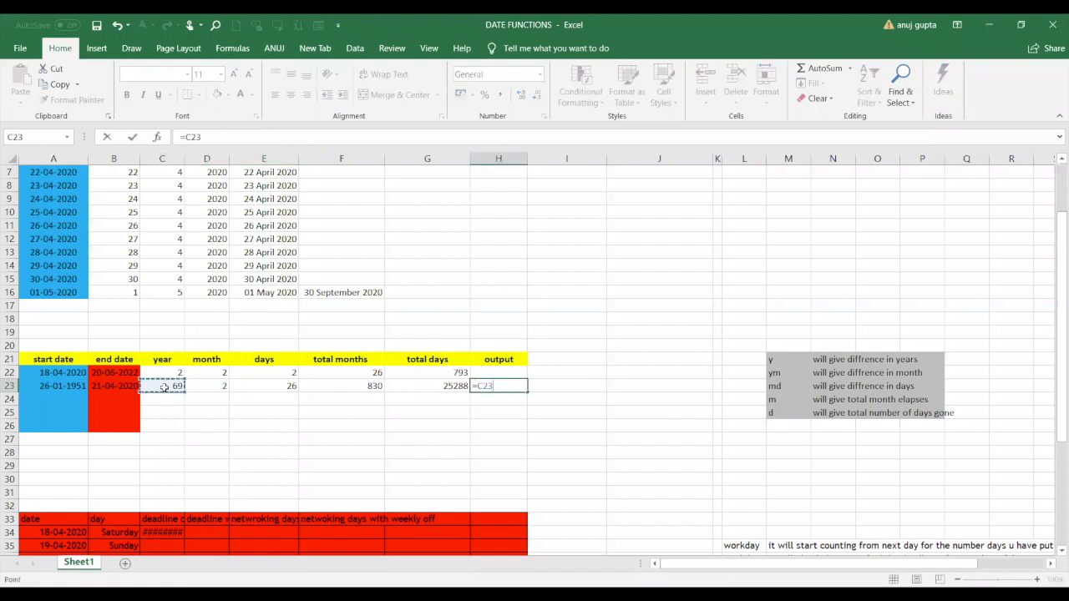
{"action": "type", "text": ","}
{"action": "key", "text": "BackSpace"}
{"action": "key", "text": "BackSpace"}
{"action": "key", "text": "BackSpace"}
{"action": "type", "text": "CON"}
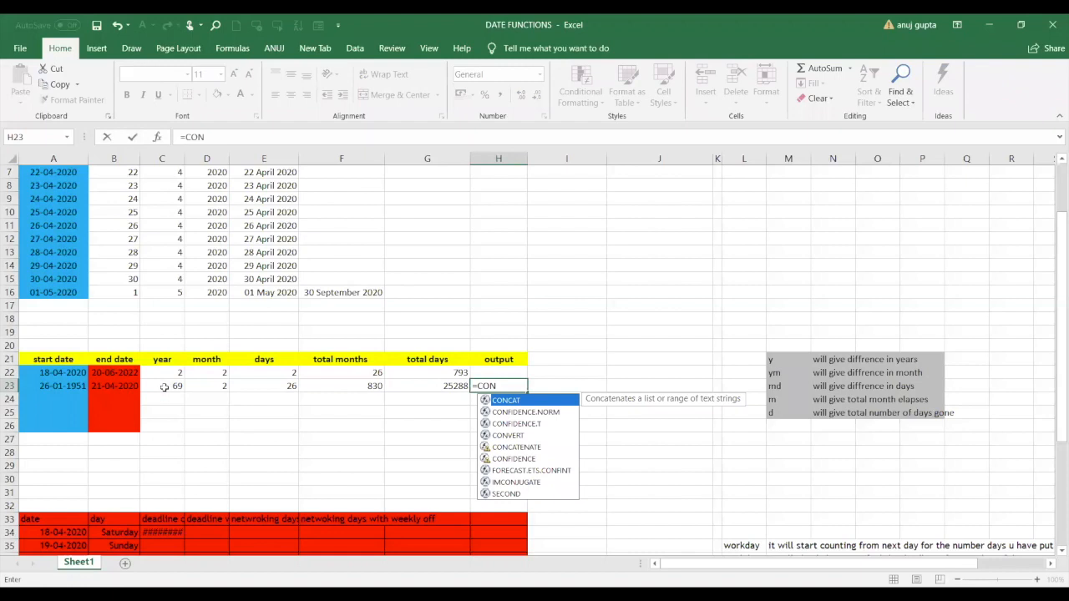
{"action": "key", "text": "Down"}
{"action": "key", "text": "Down"}
{"action": "key", "text": "Down"}
{"action": "key", "text": "Down"}
{"action": "key", "text": "Tab"}
{"action": "left_click", "coordinate": [177, 386]}
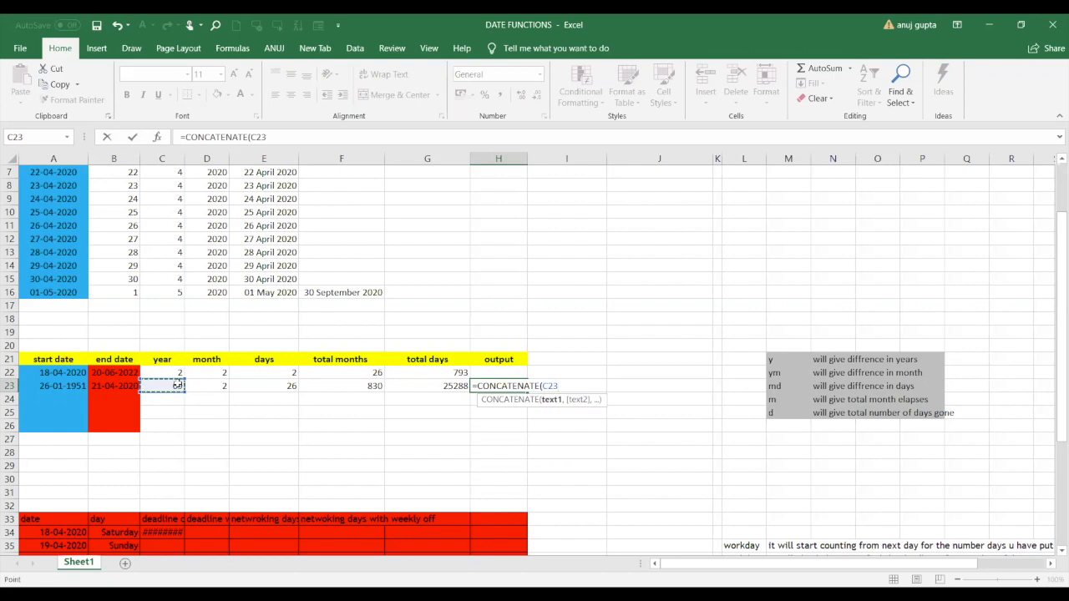
Add the text " YRS " after C23 in the CONCATENATE formula.
{"action": "type", "text": ",\""}
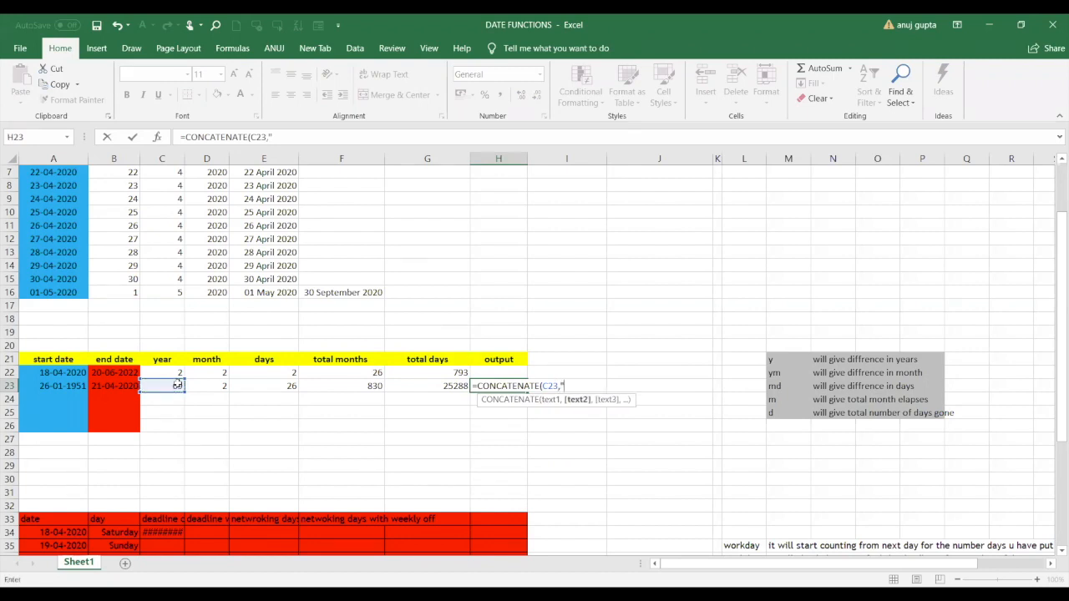
{"action": "type", "text": " YEARS"}
{"action": "key", "text": "BackSpace"}
{"action": "key", "text": "BackSpace"}
{"action": "key", "text": "BackSpace"}
{"action": "key", "text": "BackSpace"}
{"action": "type", "text": "RS \","}
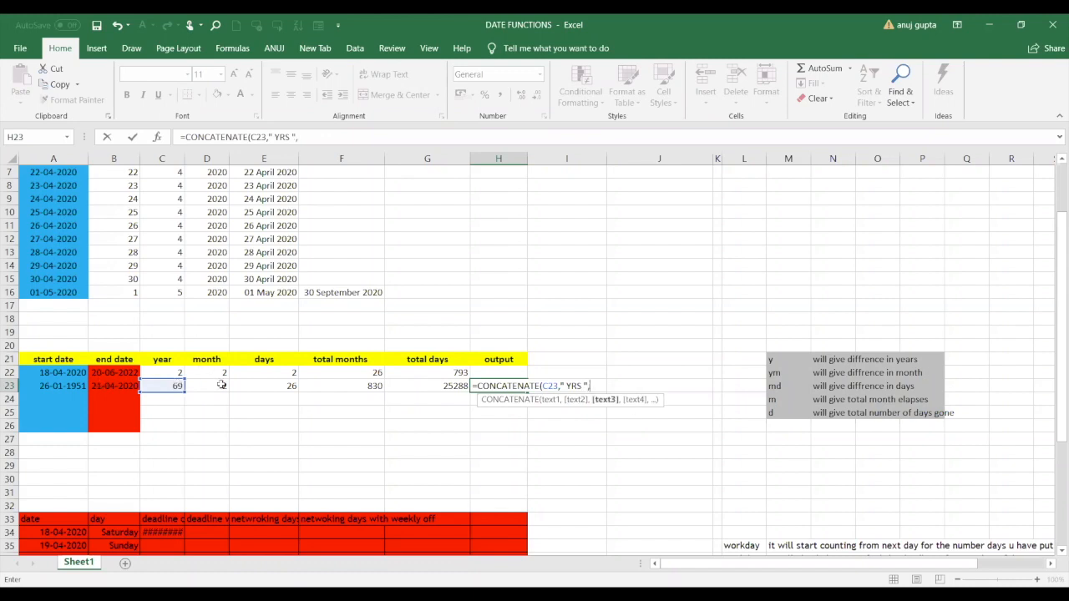
Append the month value D23 and the text " MTH " to the CONCATENATE formula.
{"action": "left_click", "coordinate": [222, 384]}
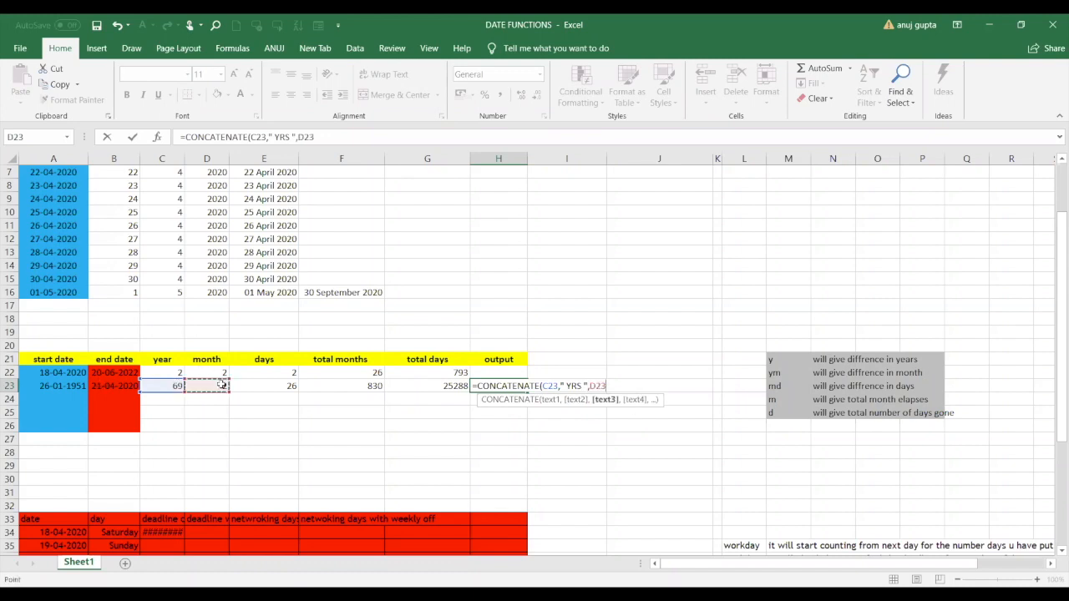
{"action": "type", "text": ",\""}
{"action": "type", "text": " MONT"}
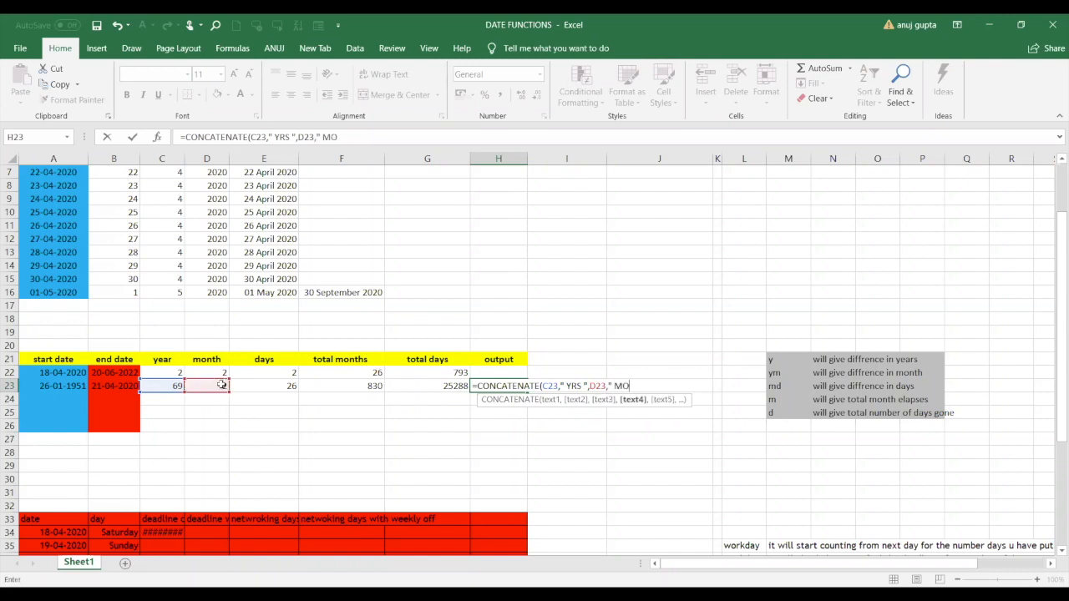
{"action": "key", "text": "BackSpace"}
{"action": "key", "text": "BackSpace"}
{"action": "key", "text": "BackSpace"}
{"action": "type", "text": "TH \","}
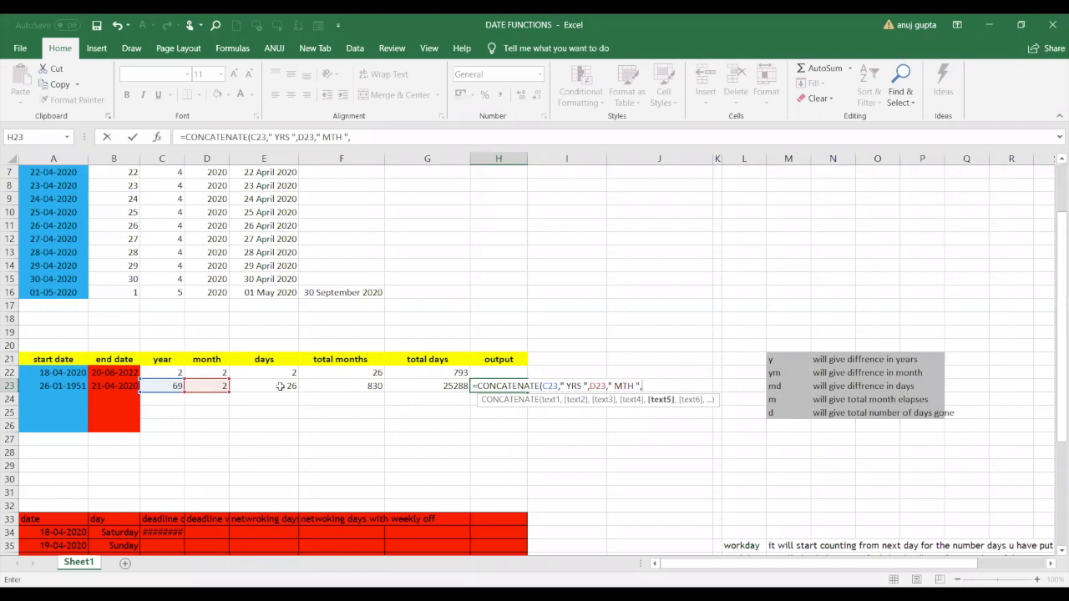
Append the days value E23 and the text " DYS" to complete the CONCATENATE formula in H23.
{"action": "left_click", "coordinate": [281, 385]}
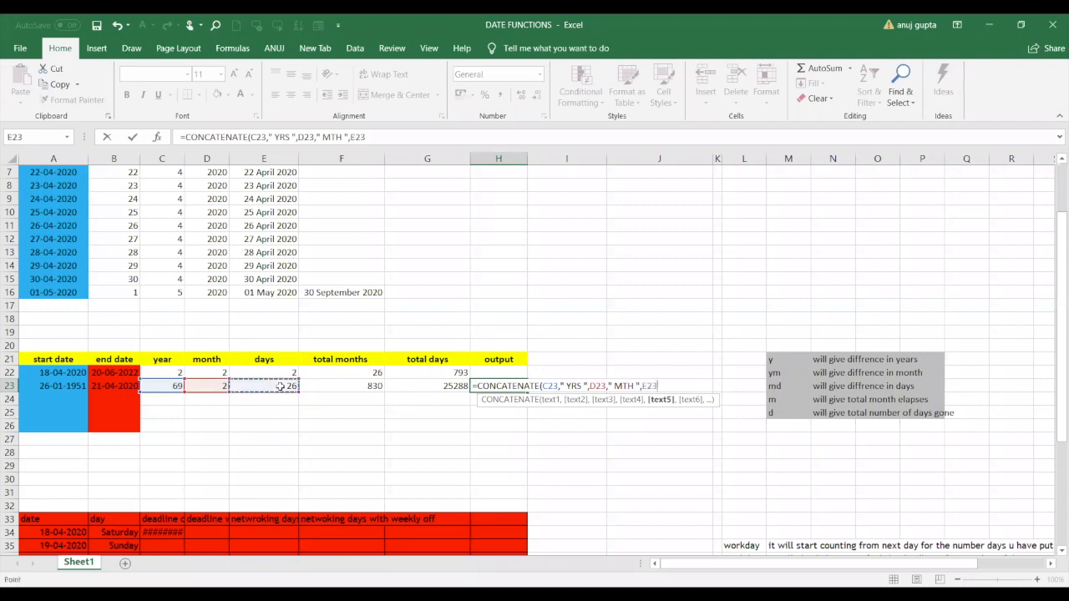
{"action": "type", "text": ",\"DYS"}
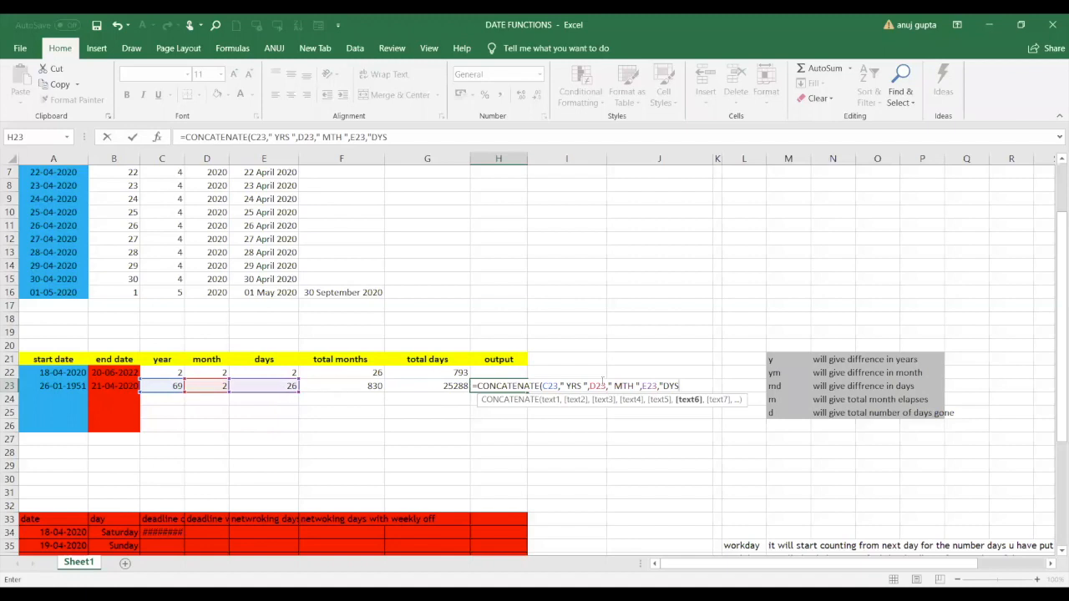
{"action": "left_click", "coordinate": [665, 386]}
{"action": "type", "text": "DYS\")"}
{"action": "key", "text": "Return"}
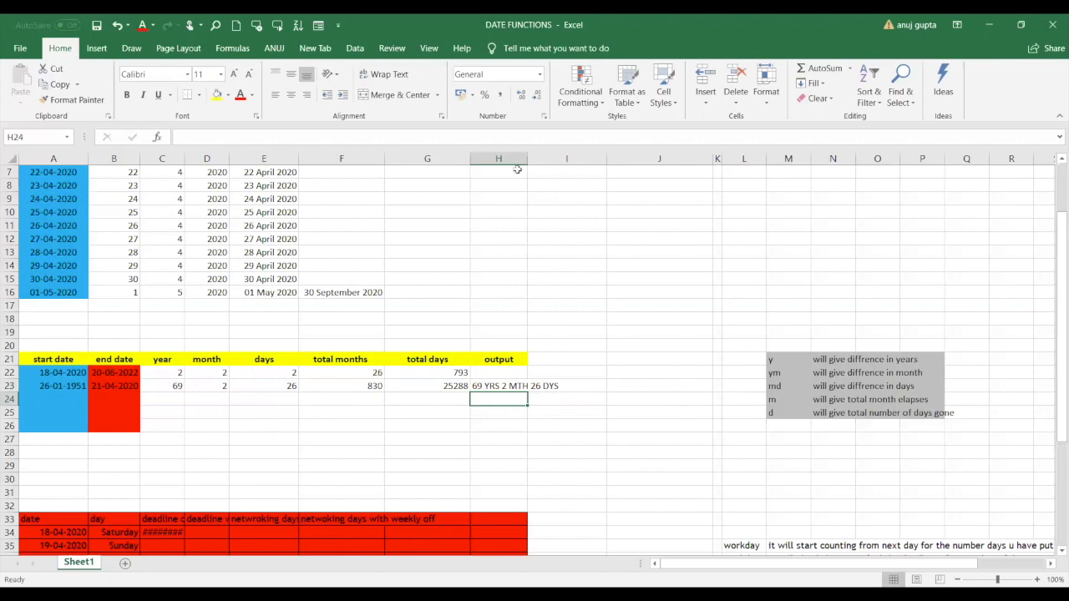
Widen column H to fit the output text and review the completed row 23.
{"action": "left_click_drag", "start_coordinate": [528, 165], "coordinate": [589, 163]}
{"action": "left_click", "coordinate": [520, 386]}
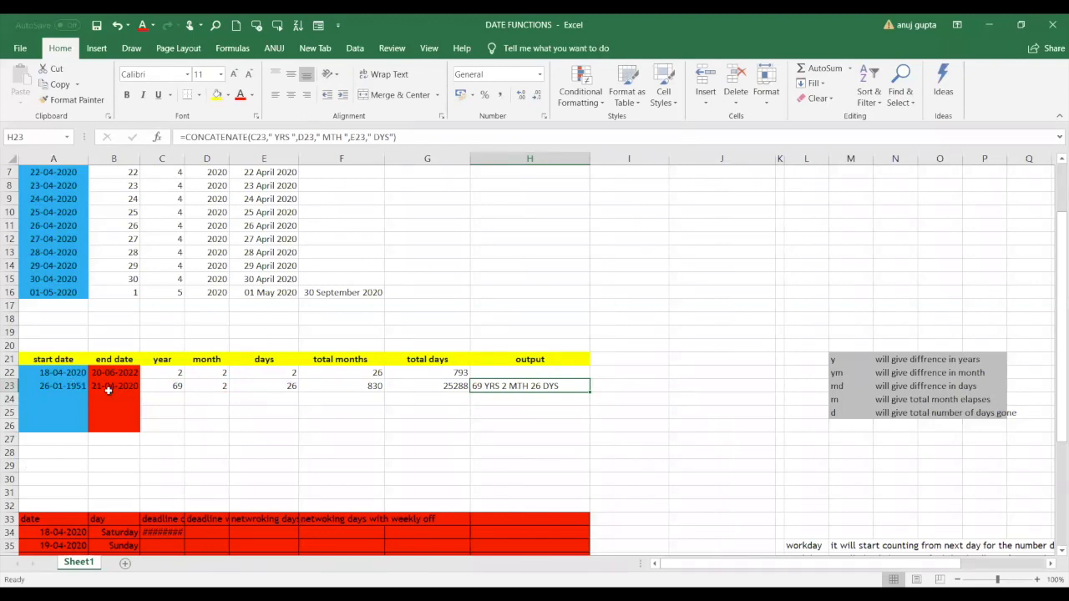
{"action": "left_click_drag", "start_coordinate": [79, 390], "coordinate": [504, 396]}
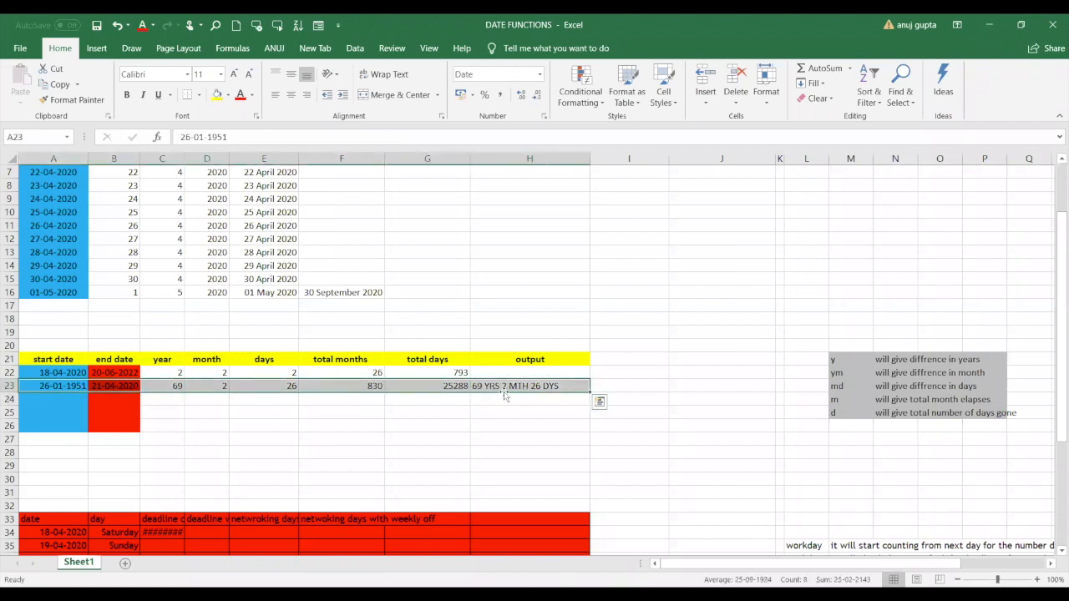
{"action": "left_click", "coordinate": [536, 417]}
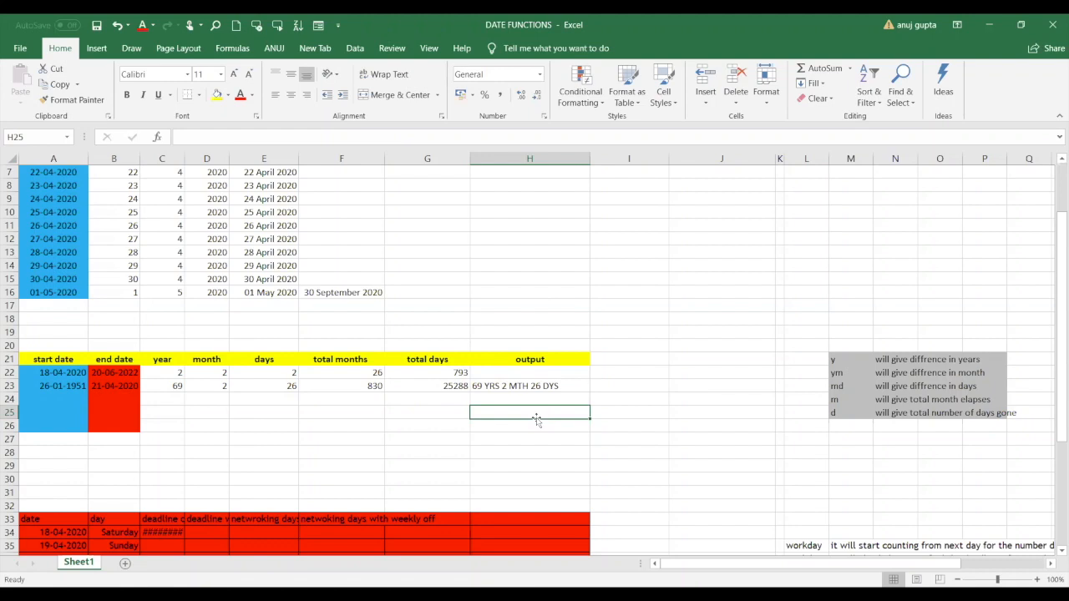
Set the end date in B23 to 26-04-2020 and check the month formula in D23.
{"action": "left_click", "coordinate": [125, 386]}
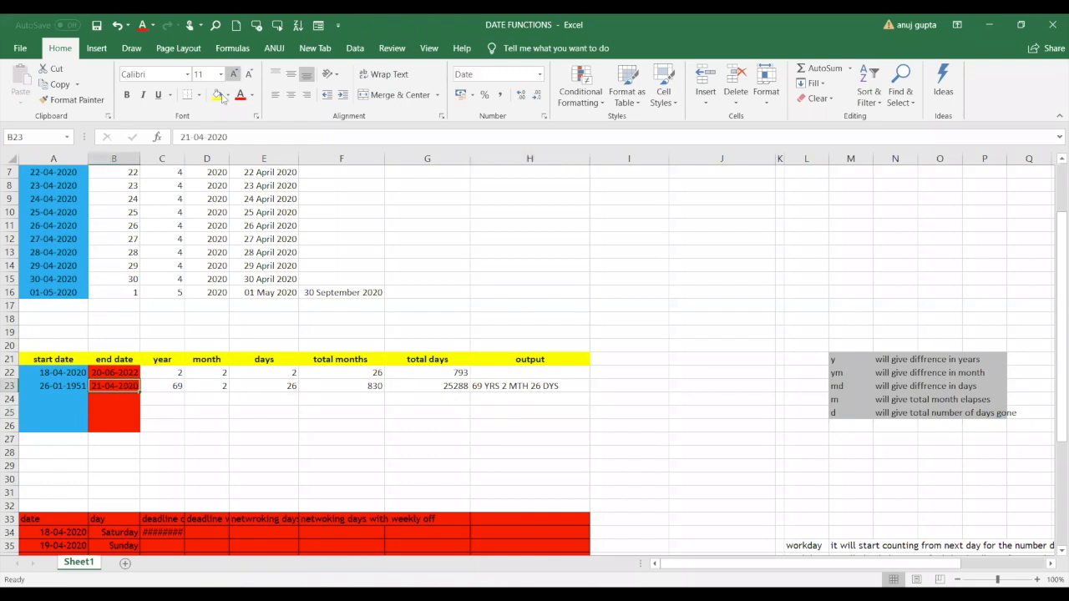
{"action": "left_click", "coordinate": [185, 137]}
{"action": "key", "text": "BackSpace"}
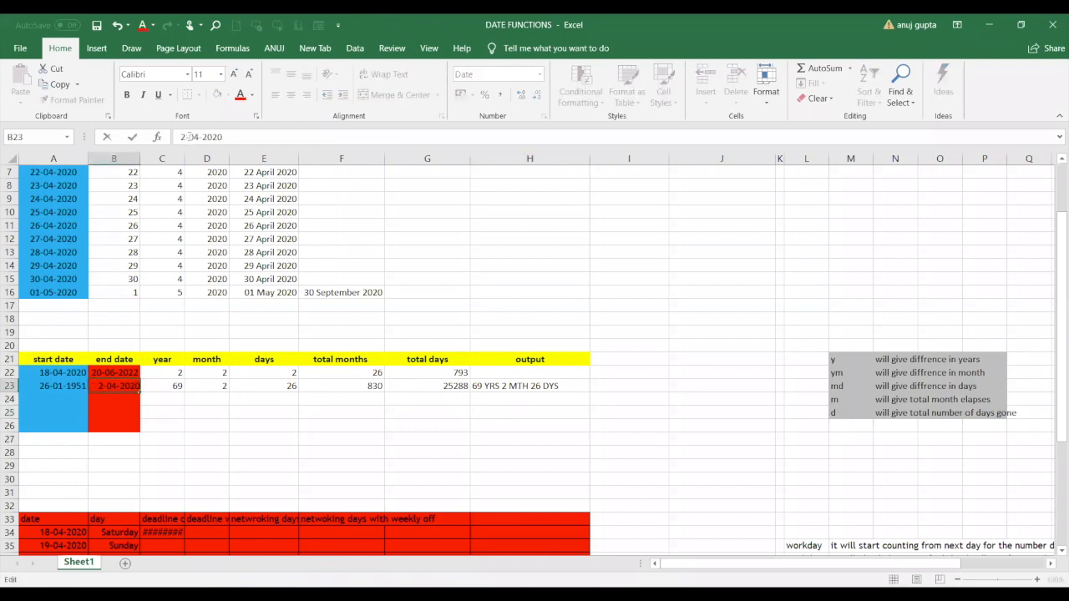
{"action": "type", "text": "6"}
{"action": "key", "text": "Return"}
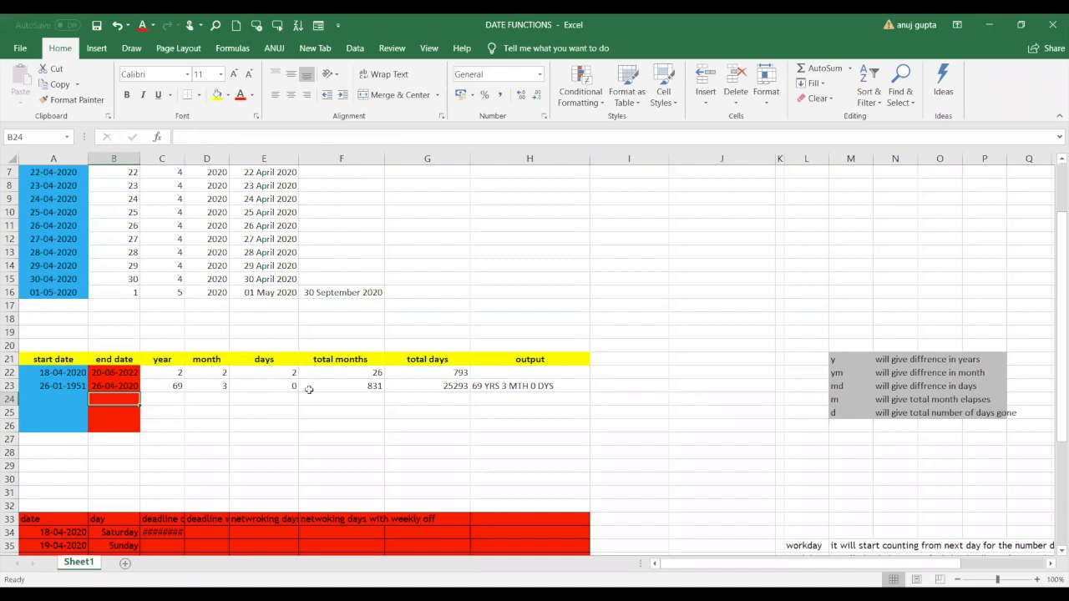
{"action": "left_click", "coordinate": [224, 382]}
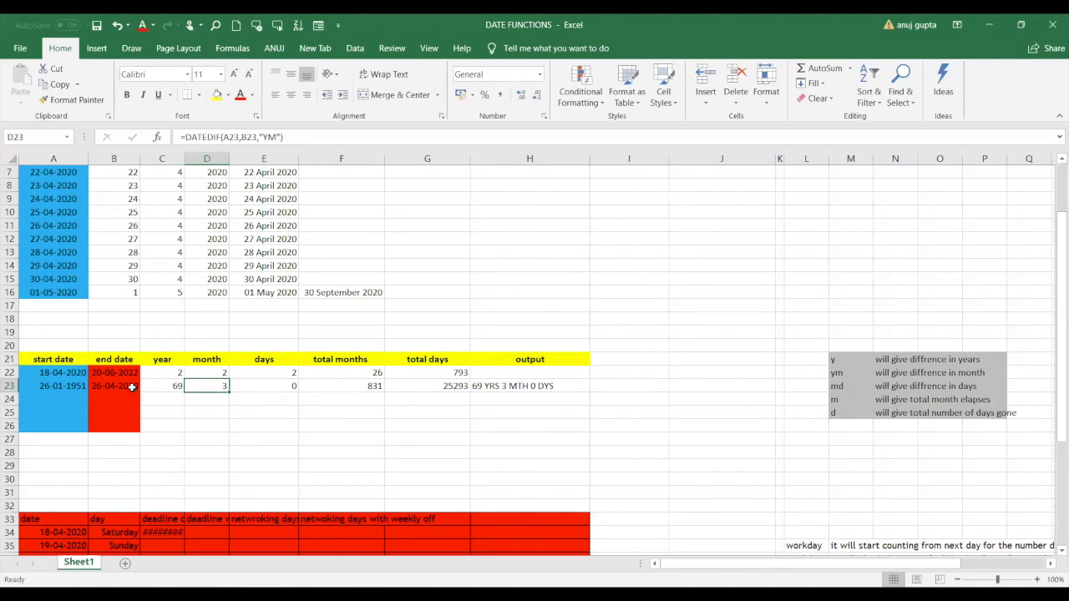
Replace the start date in A23 with 04-12-1985 and check the output in H23.
{"action": "left_click", "coordinate": [65, 386]}
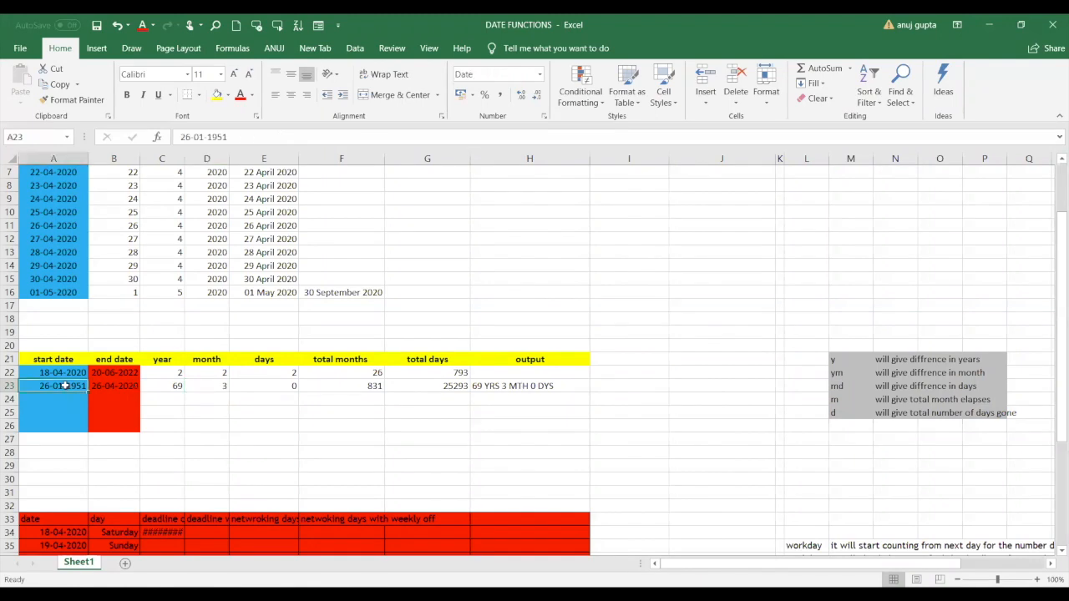
{"action": "type", "text": "21-04-2020"}
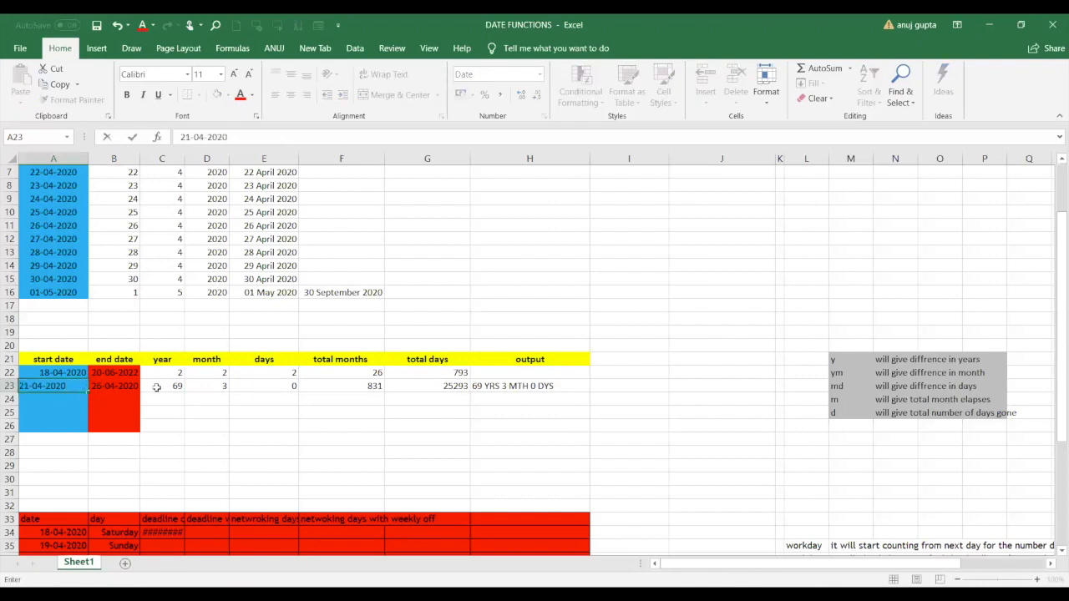
{"action": "key", "text": "BackSpace"}
{"action": "key", "text": "BackSpace"}
{"action": "key", "text": "BackSpace"}
{"action": "key", "text": "BackSpace"}
{"action": "key", "text": "BackSpace"}
{"action": "key", "text": "BackSpace"}
{"action": "key", "text": "BackSpace"}
{"action": "key", "text": "BackSpace"}
{"action": "key", "text": "BackSpace"}
{"action": "key", "text": "BackSpace"}
{"action": "type", "text": "1"}
{"action": "key", "text": "BackSpace"}
{"action": "key", "text": "BackSpace"}
{"action": "type", "text": "04-12-1985"}
{"action": "key", "text": "Return"}
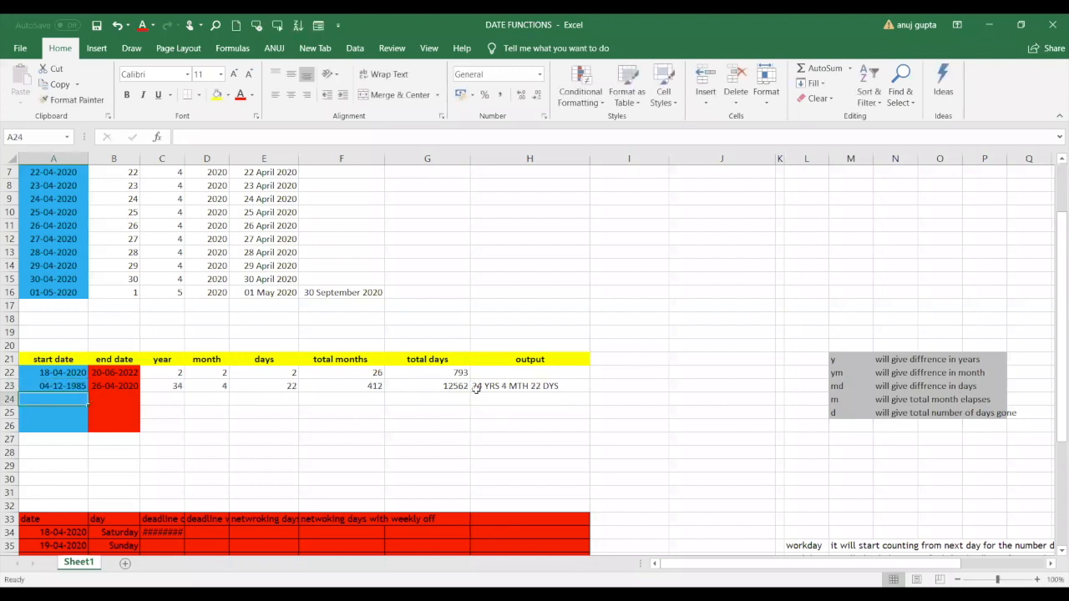
{"action": "left_click", "coordinate": [517, 387]}
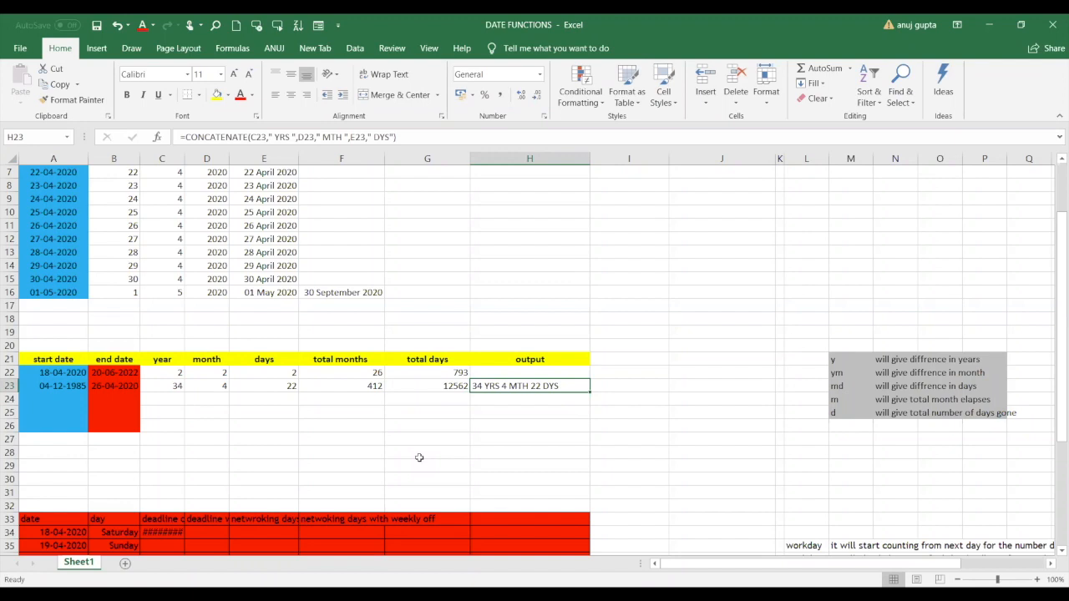
Set the end date in B23 to 21-04-2020.
{"action": "left_click", "coordinate": [128, 390]}
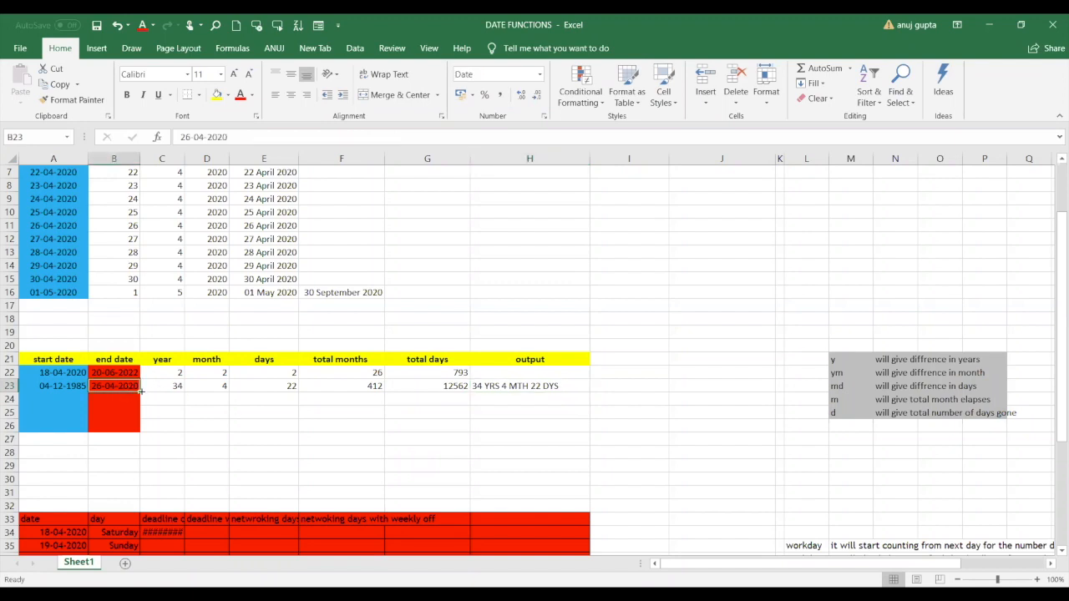
{"action": "type", "text": "21-04-2020"}
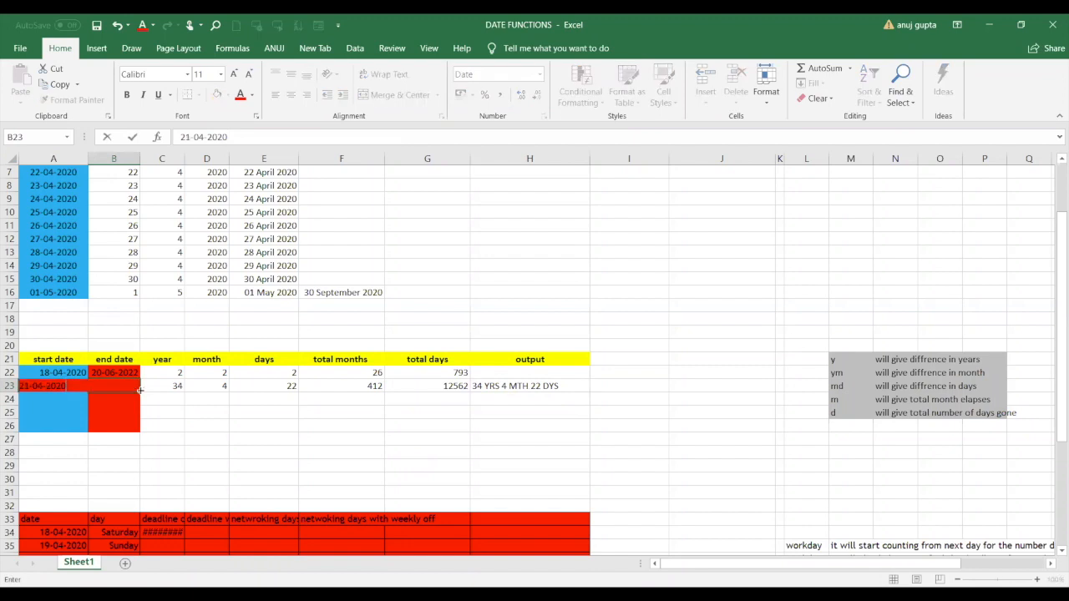
{"action": "key", "text": "Return"}
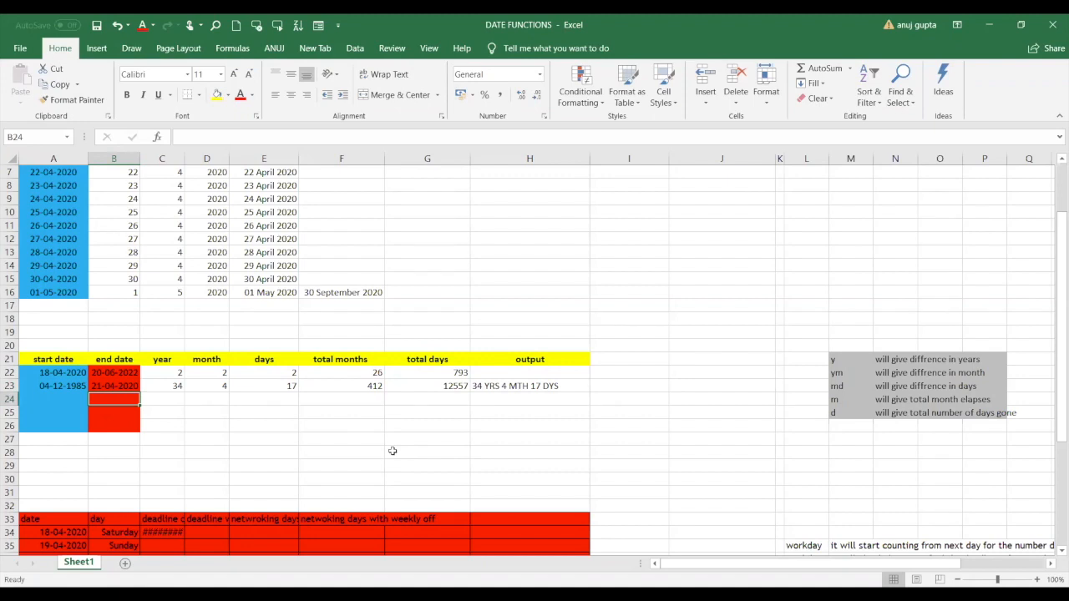
Review the column headings of the date functions table in row 2, through to NOW.
{"action": "key", "text": "ctrl+Up"}
{"action": "key", "text": "ctrl+Up"}
{"action": "key", "text": "ctrl+Up"}
{"action": "key", "text": "ctrl+Up"}
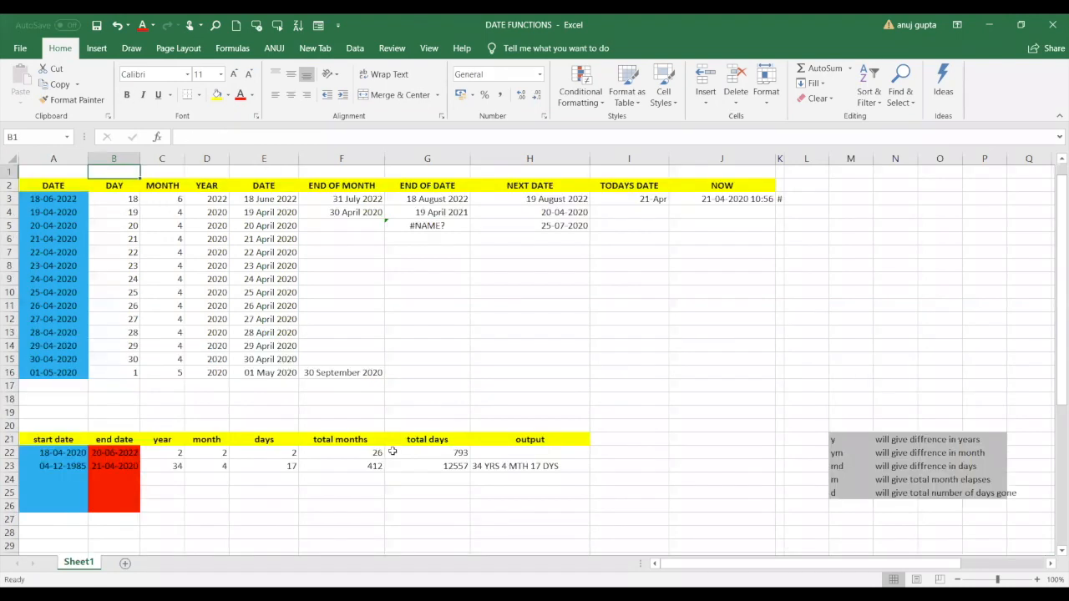
{"action": "key", "text": "Right"}
{"action": "key", "text": "Right"}
{"action": "key", "text": "Right"}
{"action": "key", "text": "Right"}
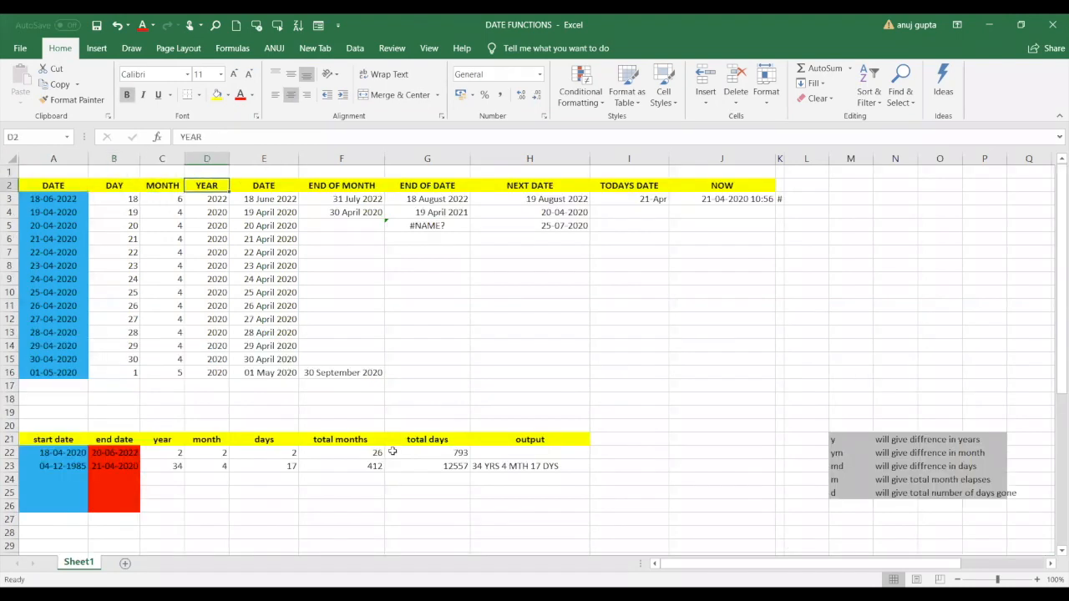
{"action": "key", "text": "Right"}
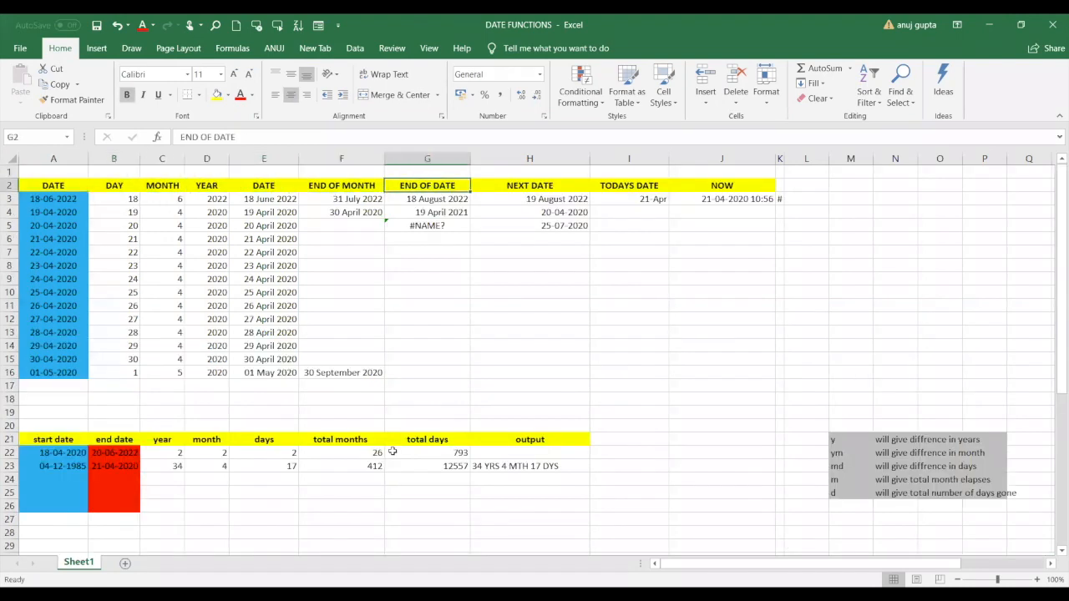
{"action": "key", "text": "Right"}
{"action": "key", "text": "Right"}
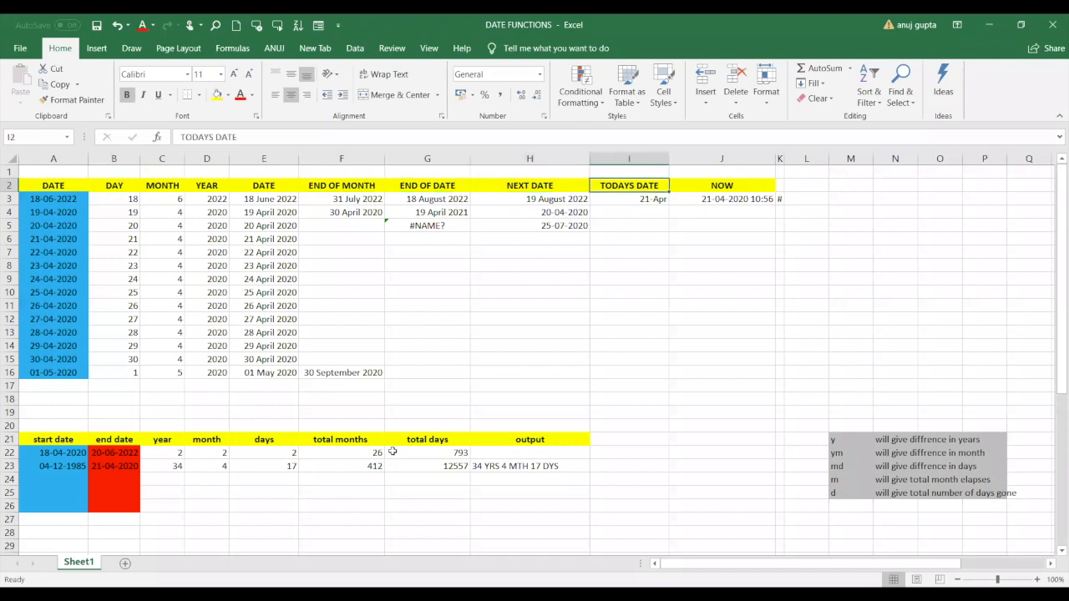
{"action": "key", "text": "Right"}
Enter 28-04-1998 as the start date in A24 of the date difference table.
{"action": "key", "text": "Down"}
{"action": "key", "text": "Down"}
{"action": "key", "text": "Down"}
{"action": "key", "text": "Down"}
{"action": "key", "text": "Down"}
{"action": "key", "text": "Down"}
{"action": "key", "text": "Down"}
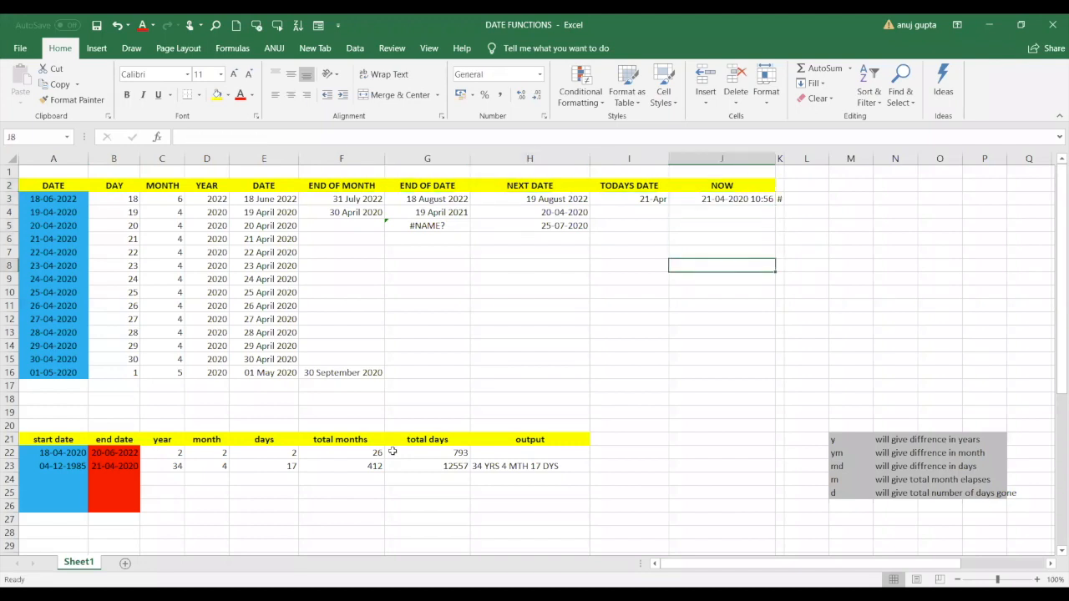
{"action": "key", "text": "Down"}
{"action": "key", "text": "Down"}
{"action": "key", "text": "Down"}
{"action": "key", "text": "Down"}
{"action": "key", "text": "Down"}
{"action": "key", "text": "Down"}
{"action": "key", "text": "Down"}
{"action": "key", "text": "Down"}
{"action": "key", "text": "Down"}
{"action": "key", "text": "Down"}
{"action": "key", "text": "Down"}
{"action": "key", "text": "Down"}
{"action": "key", "text": "Left"}
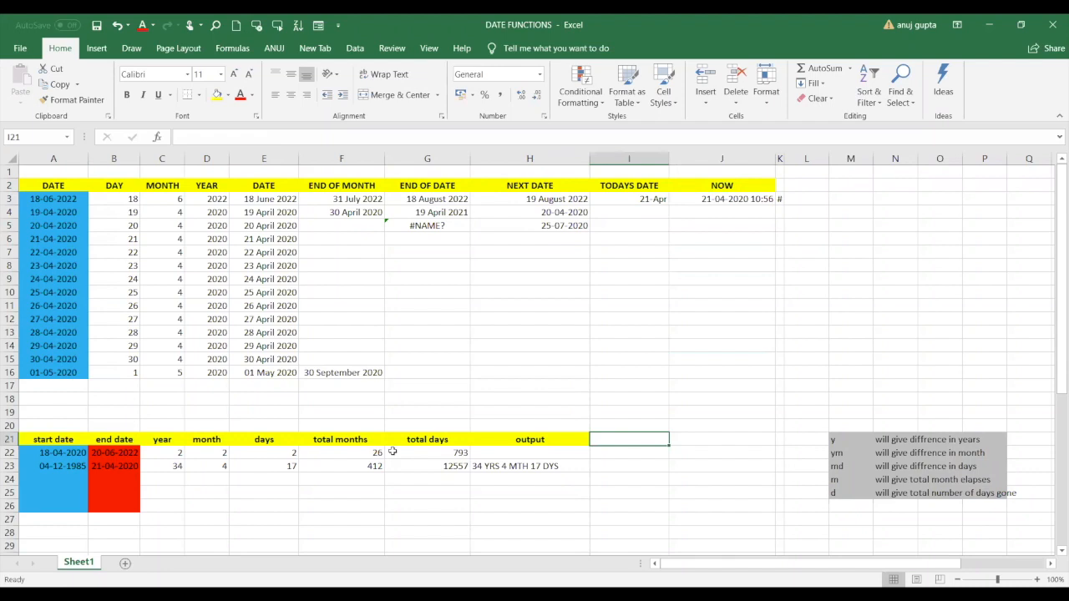
{"action": "key", "text": "Left"}
{"action": "key", "text": "Left"}
{"action": "key", "text": "Left"}
{"action": "key", "text": "Left"}
{"action": "key", "text": "Left"}
{"action": "key", "text": "Down"}
{"action": "key", "text": "Down"}
{"action": "key", "text": "Left"}
{"action": "key", "text": "Left"}
{"action": "key", "text": "Down"}
{"action": "key", "text": "Left"}
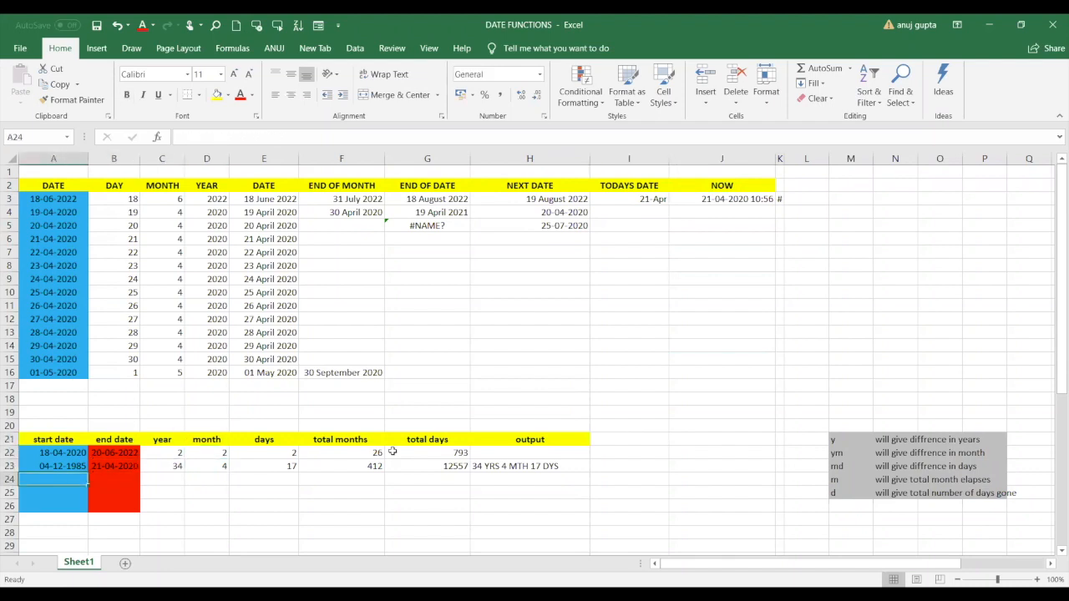
{"action": "type", "text": "28-"}
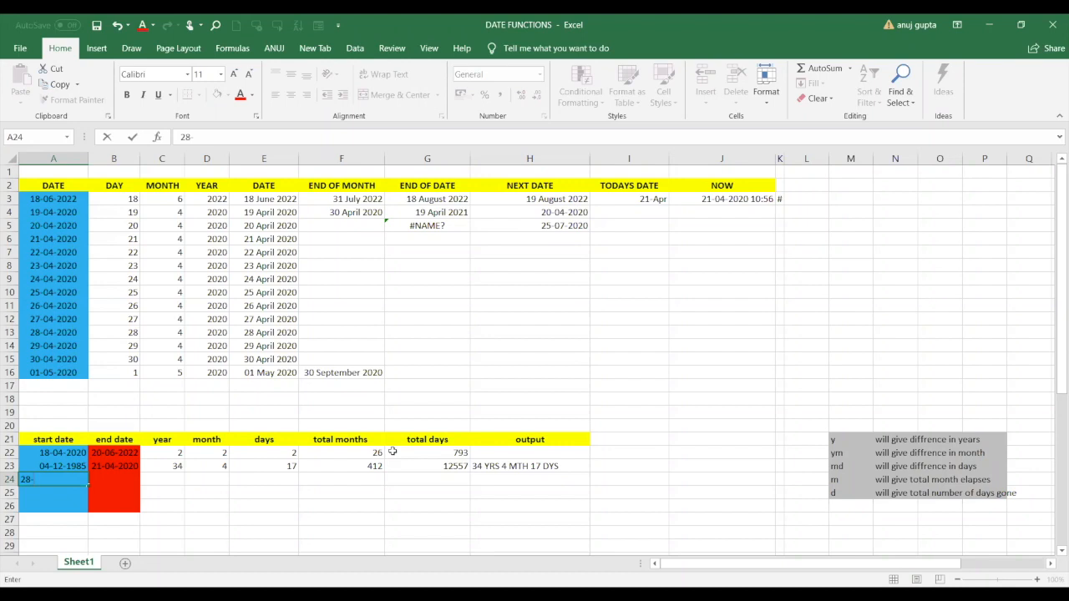
{"action": "type", "text": "04-1998"}
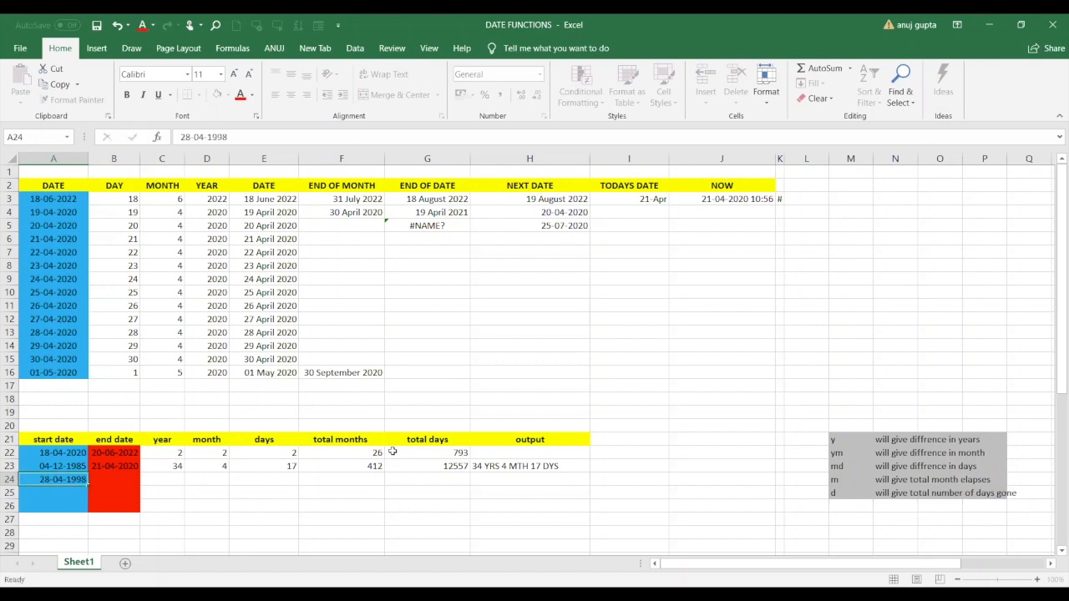
Enter 28-04-2020 as the end date in B24 of the date difference table.
{"action": "key", "text": "Tab"}
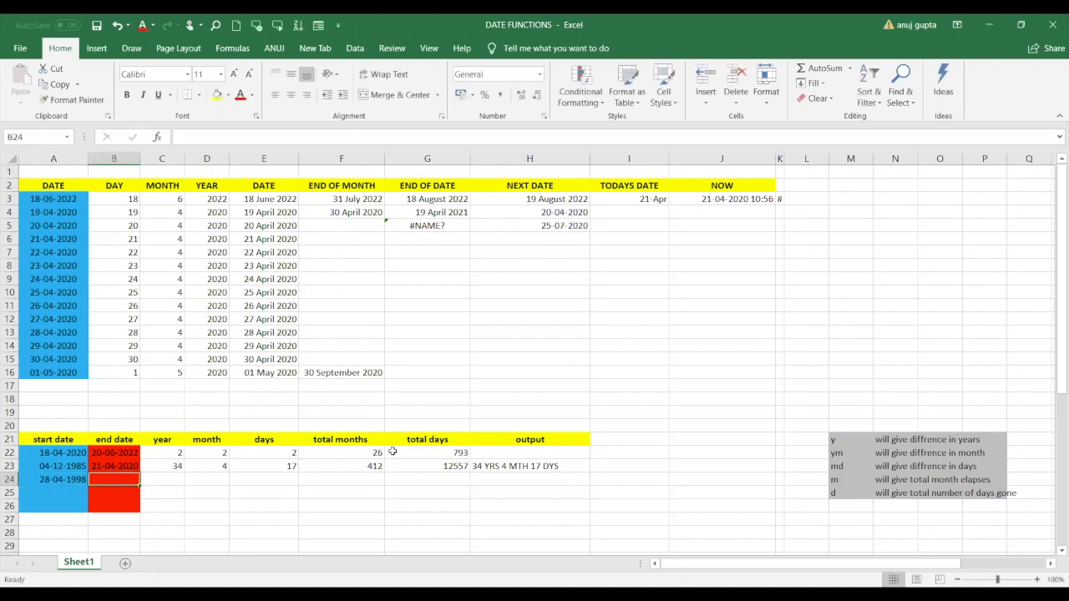
{"action": "key", "text": "ctrl+semicolon"}
{"action": "key", "text": "BackSpace"}
{"action": "key", "text": "BackSpace"}
{"action": "key", "text": "BackSpace"}
{"action": "key", "text": "BackSpace"}
{"action": "key", "text": "BackSpace"}
{"action": "key", "text": "BackSpace"}
{"action": "key", "text": "BackSpace"}
{"action": "key", "text": "BackSpace"}
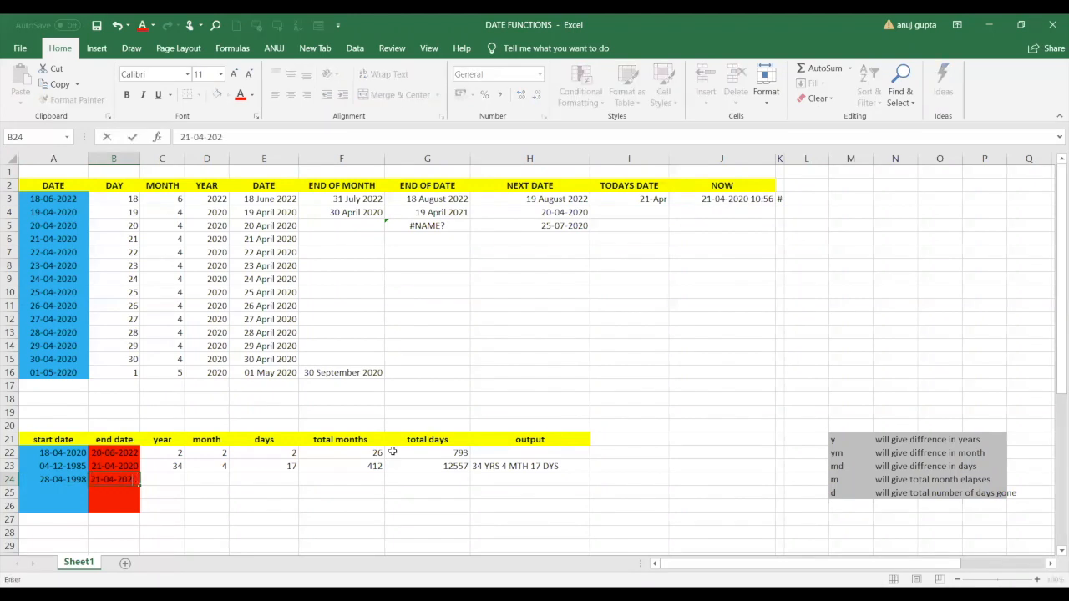
{"action": "type", "text": "8-04-2020"}
{"action": "key", "text": "Tab"}
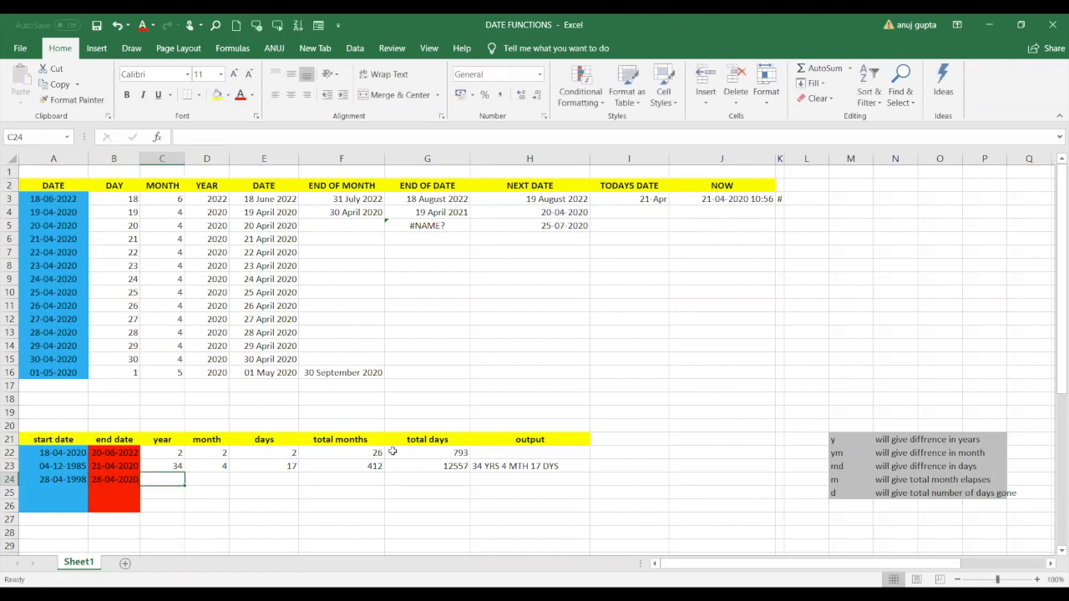
Copy the start and end dates of row 24 into A23 and B23, and check the year and output cells of row 23.
{"action": "left_click", "coordinate": [37, 480]}
{"action": "key", "text": "ctrl+c"}
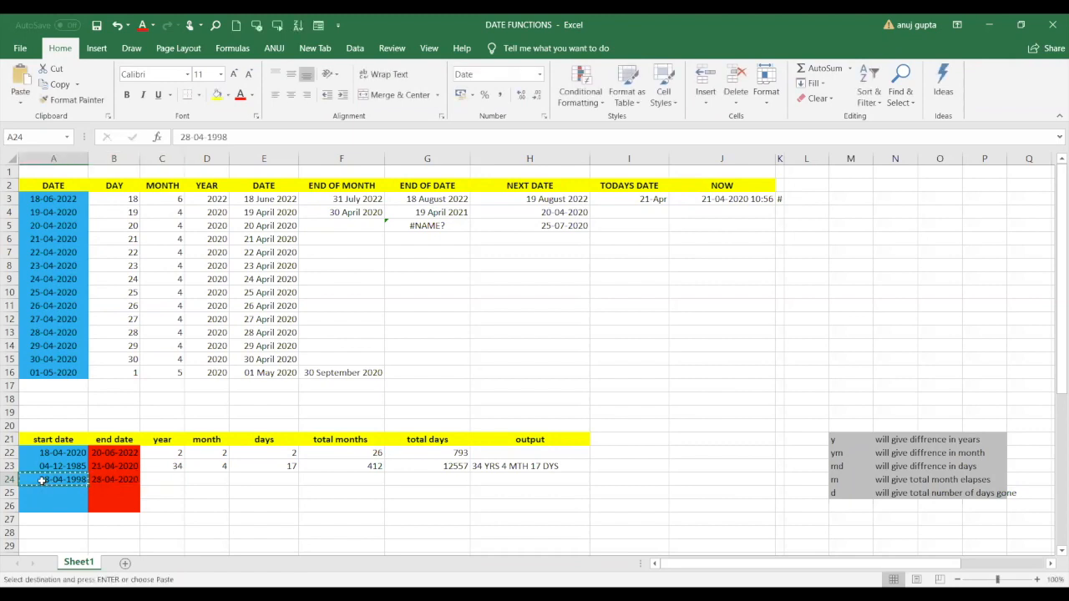
{"action": "left_click", "coordinate": [63, 466]}
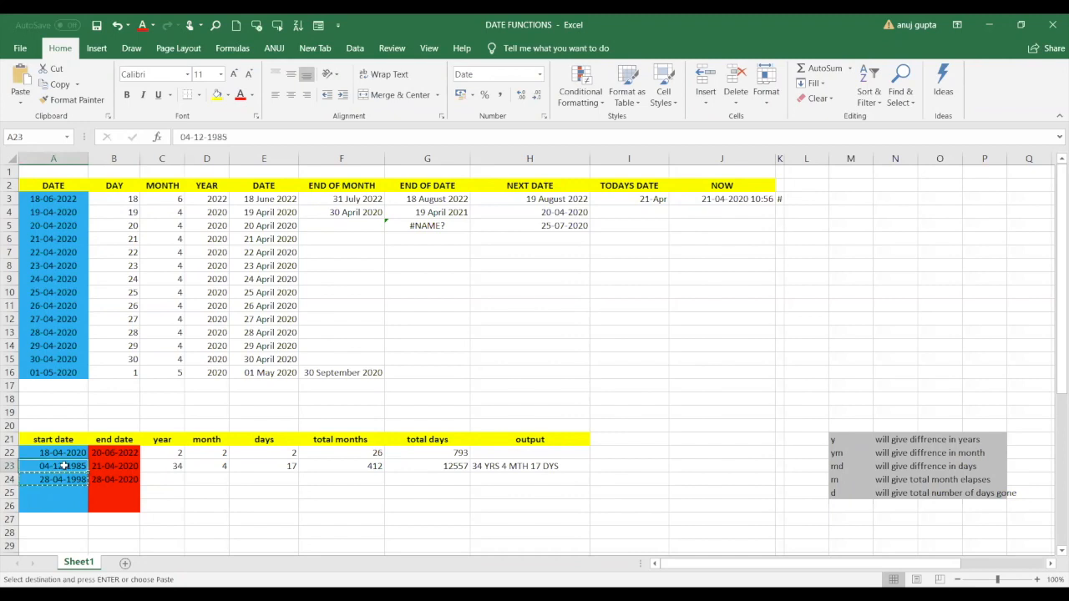
{"action": "key", "text": "ctrl+v"}
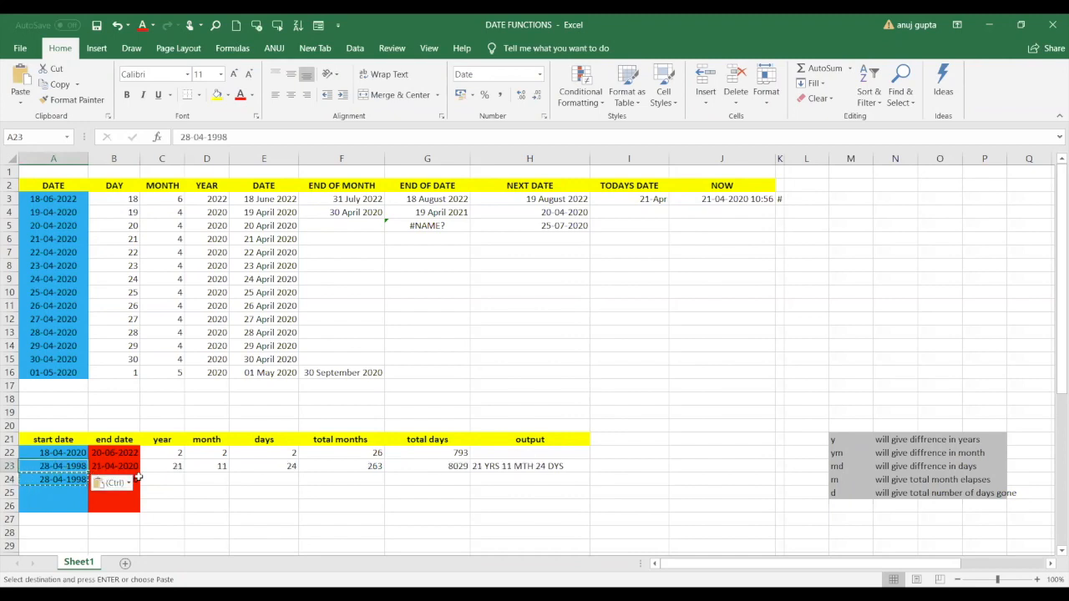
{"action": "left_click", "coordinate": [134, 480]}
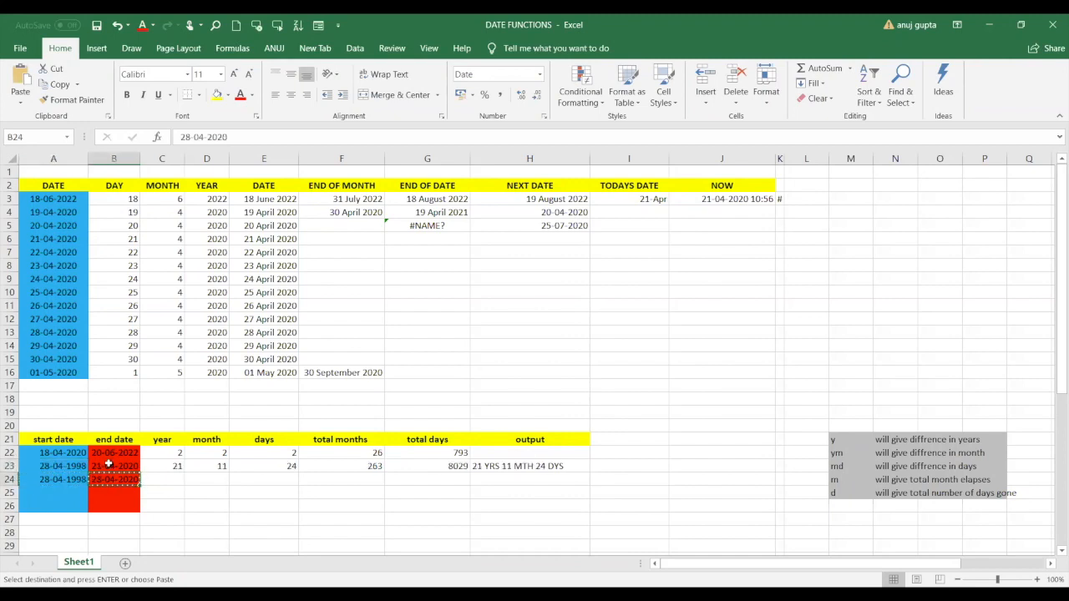
{"action": "left_click", "coordinate": [108, 466]}
{"action": "key", "text": "ctrl+v"}
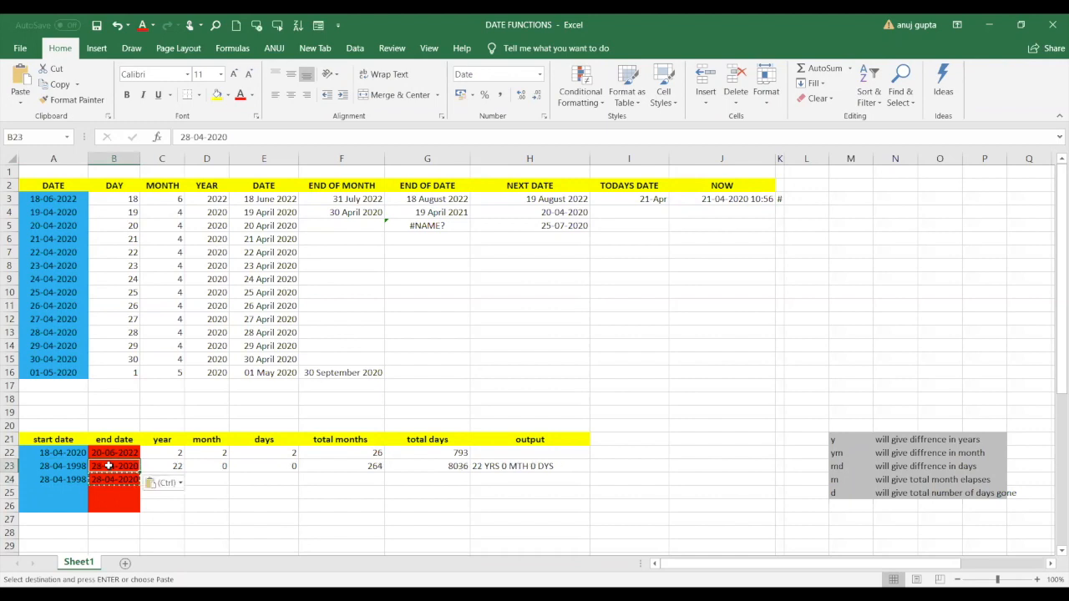
{"action": "left_click", "coordinate": [222, 478]}
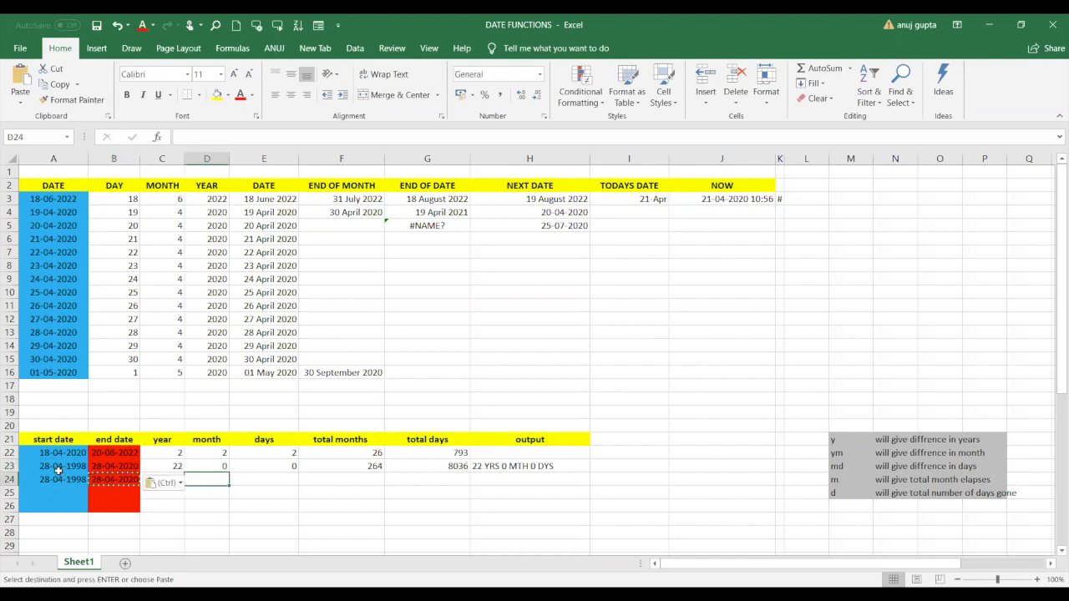
{"action": "left_click", "coordinate": [181, 467]}
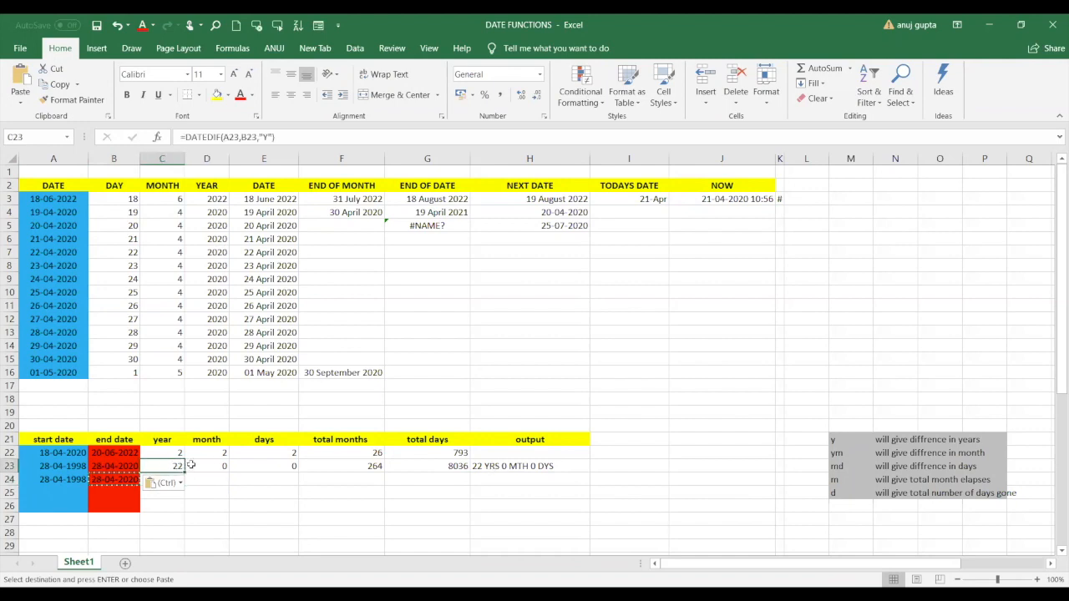
{"action": "left_click", "coordinate": [488, 469]}
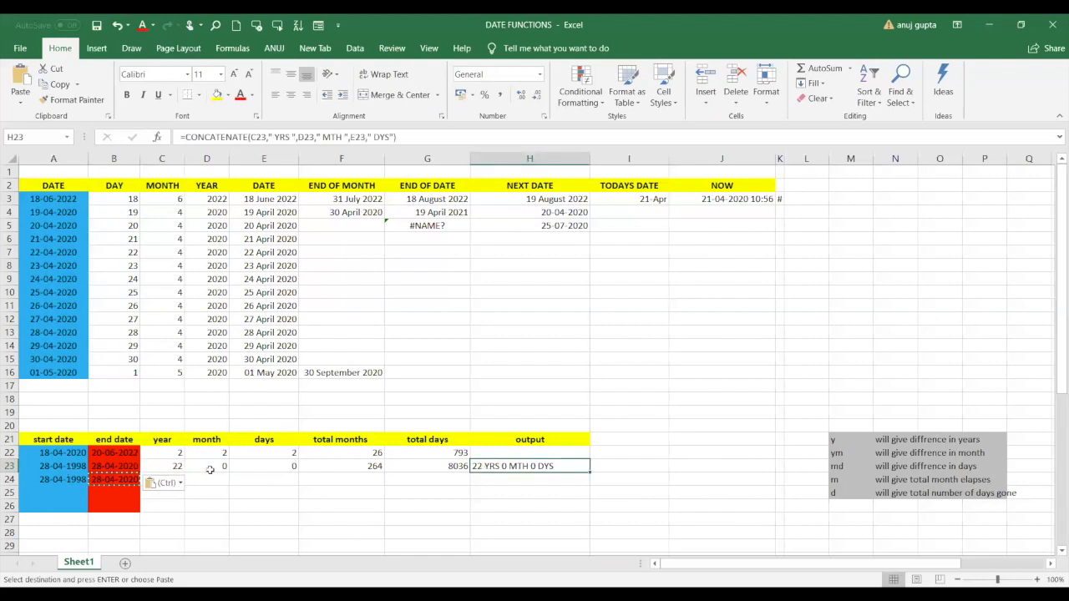
Change the day of the end date in B23 so it reads 29-04-2020.
{"action": "left_click", "coordinate": [121, 464]}
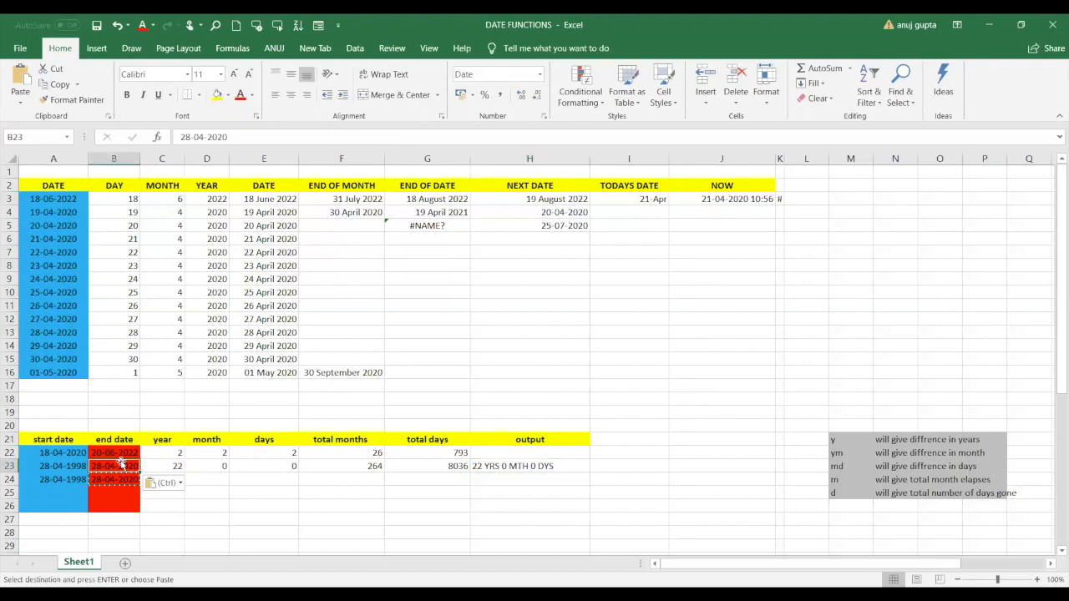
{"action": "left_click", "coordinate": [191, 137]}
{"action": "key", "text": "BackSpace"}
{"action": "type", "text": "9"}
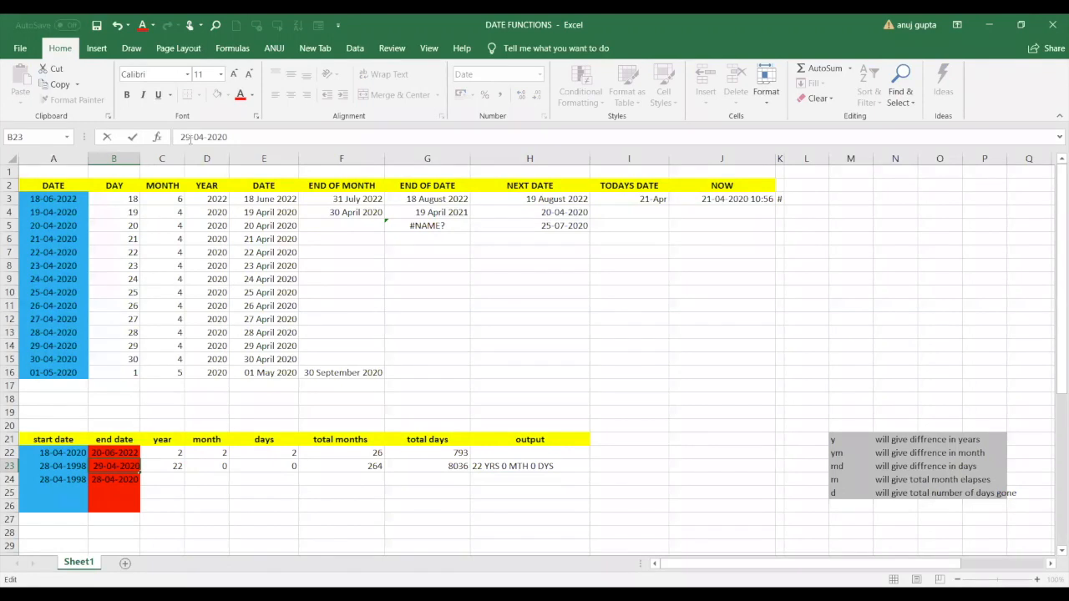
{"action": "key", "text": "Return"}
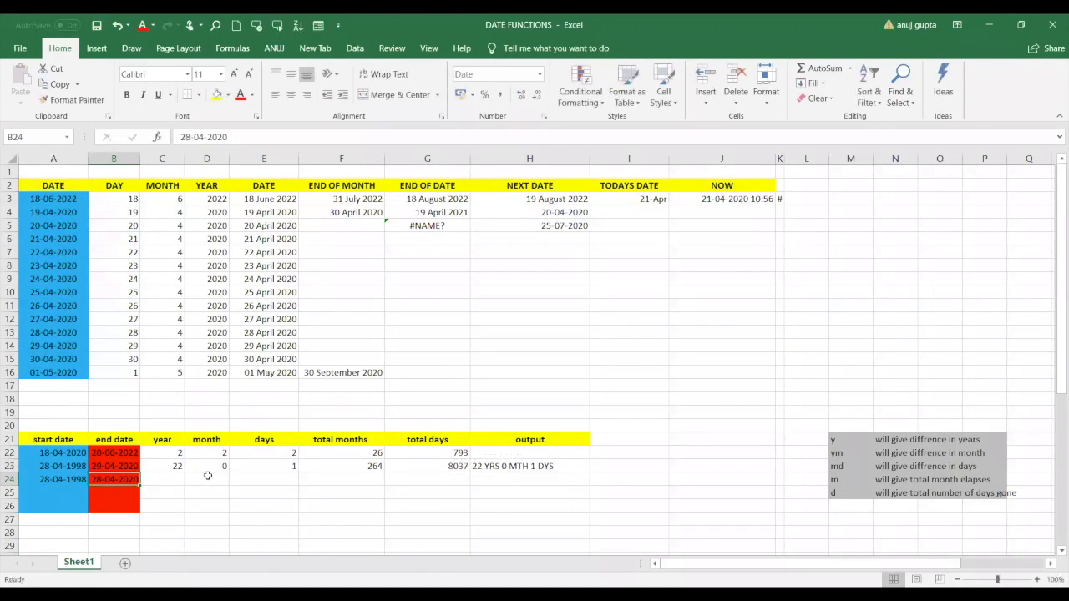
Change the month of the end date in B24 so it reads 28-05-2020.
{"action": "left_click", "coordinate": [203, 140]}
{"action": "key", "text": "BackSpace"}
{"action": "type", "text": "5"}
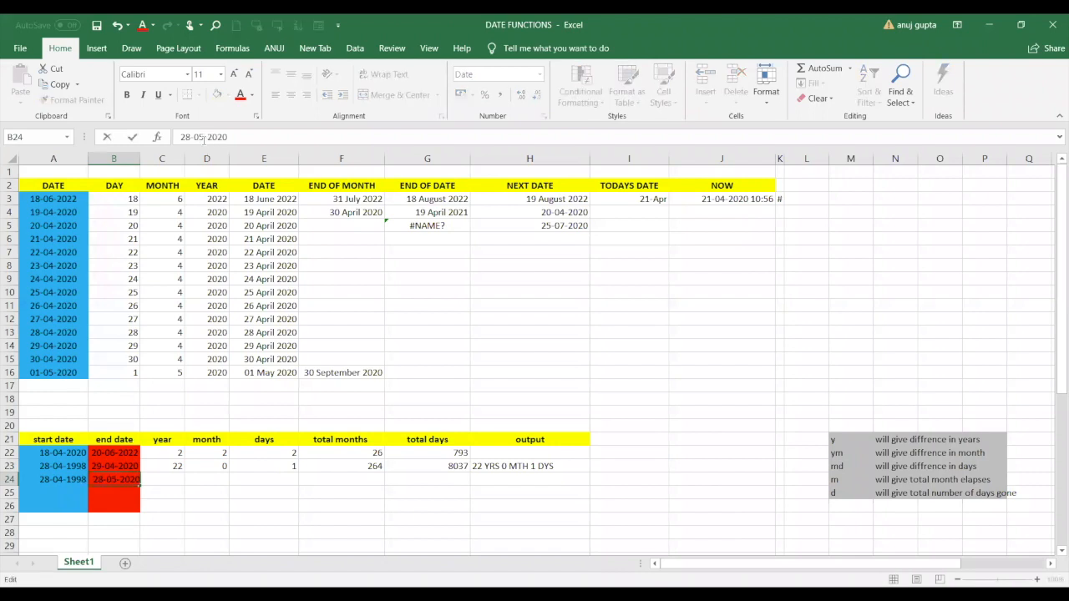
{"action": "key", "text": "Return"}
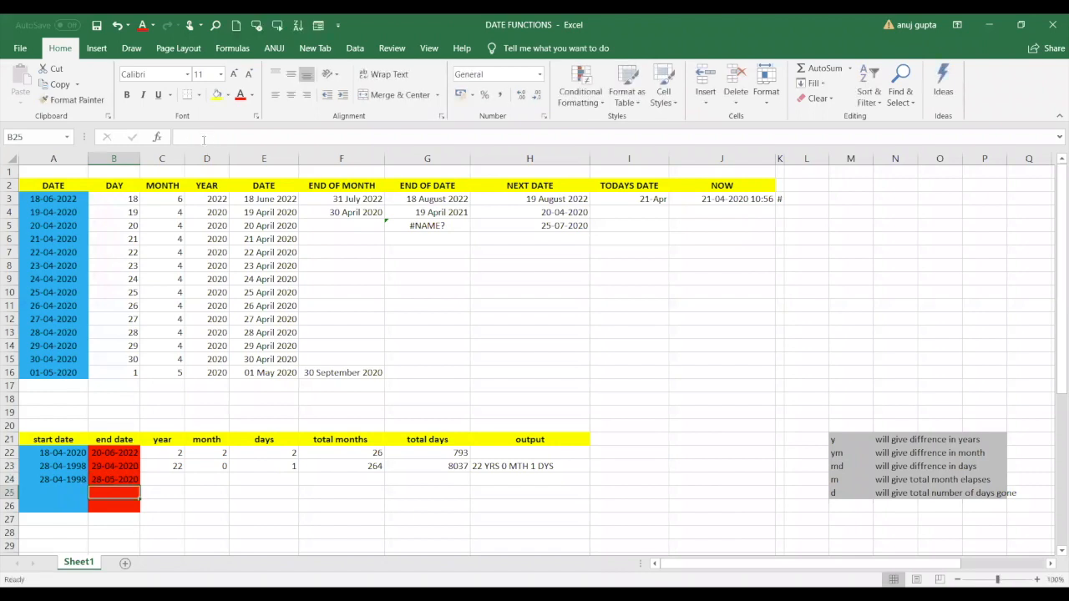
Change the month of the end date in B23 so it reads 29-05-2020.
{"action": "left_click", "coordinate": [130, 464]}
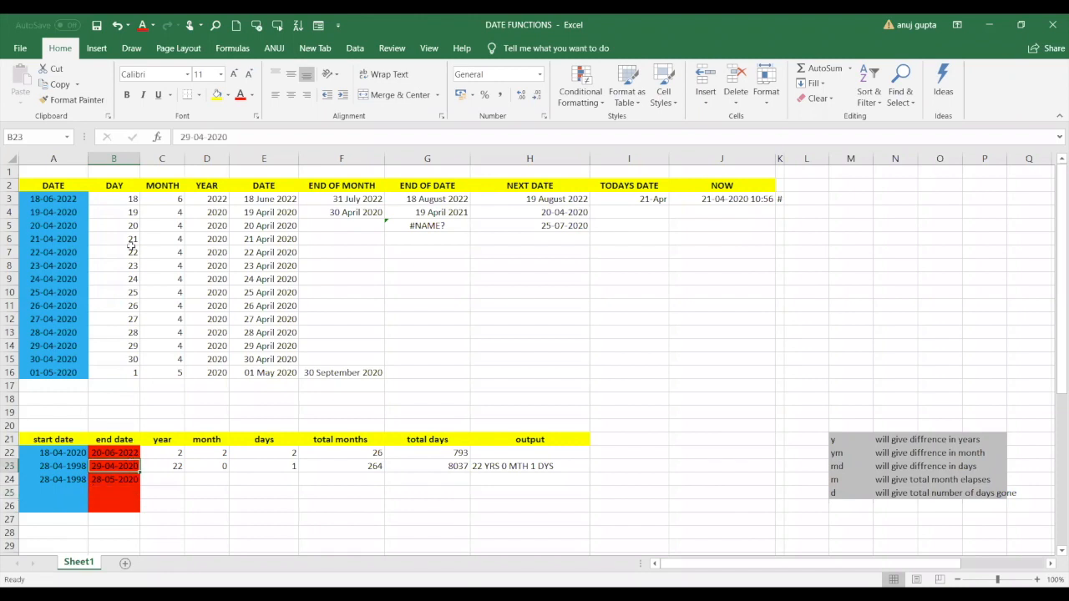
{"action": "left_click", "coordinate": [204, 136]}
{"action": "key", "text": "BackSpace"}
{"action": "type", "text": "5"}
{"action": "key", "text": "Return"}
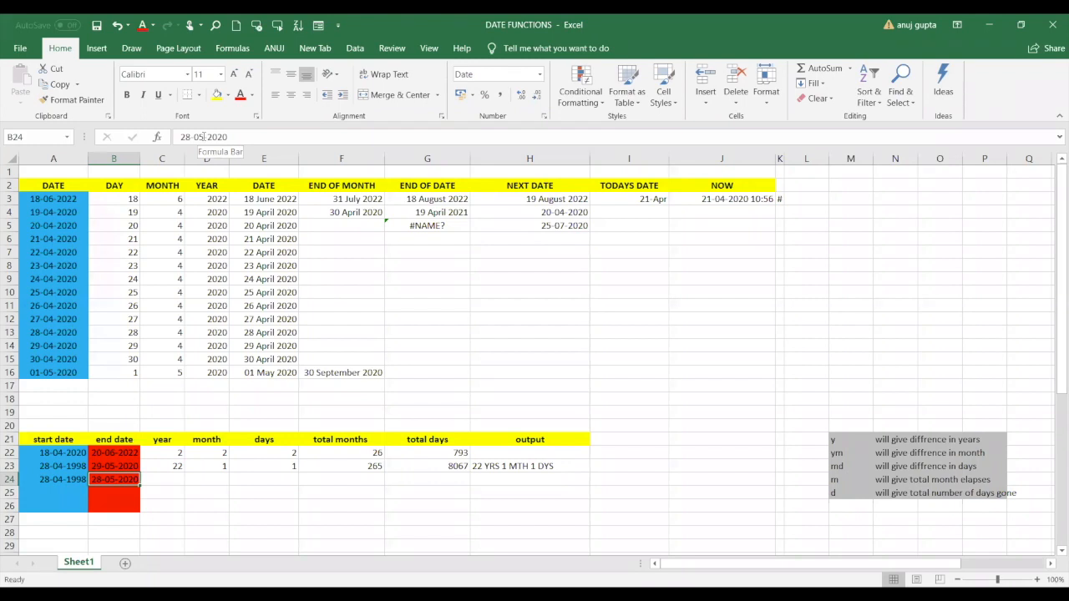
Review the date difference table and the legend of DATEDIF unit codes, and go down to the workday note in M35.
{"action": "left_click_drag", "start_coordinate": [52, 427], "coordinate": [616, 507]}
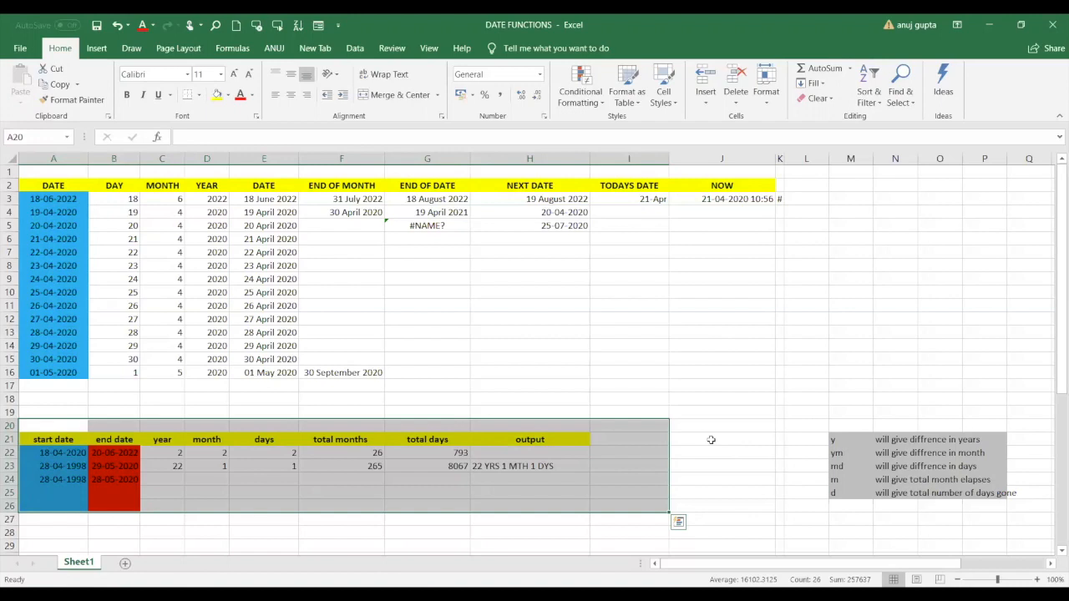
{"action": "left_click_drag", "start_coordinate": [846, 424], "coordinate": [1007, 509]}
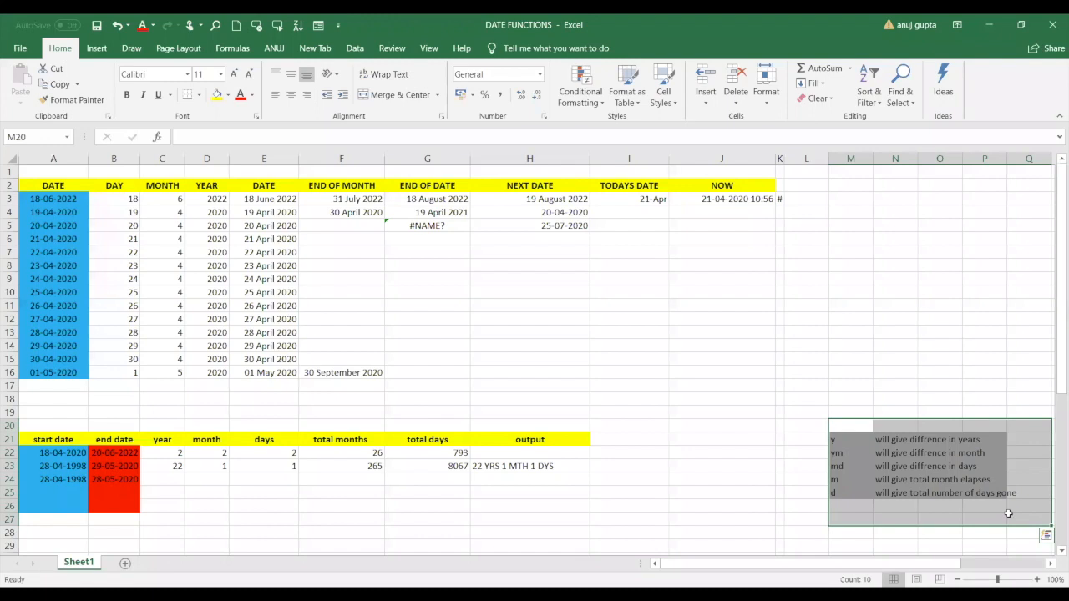
{"action": "key", "text": "Down"}
{"action": "key", "text": "Down"}
{"action": "key", "text": "Down"}
{"action": "key", "text": "Down"}
{"action": "key", "text": "Down"}
{"action": "key", "text": "Down"}
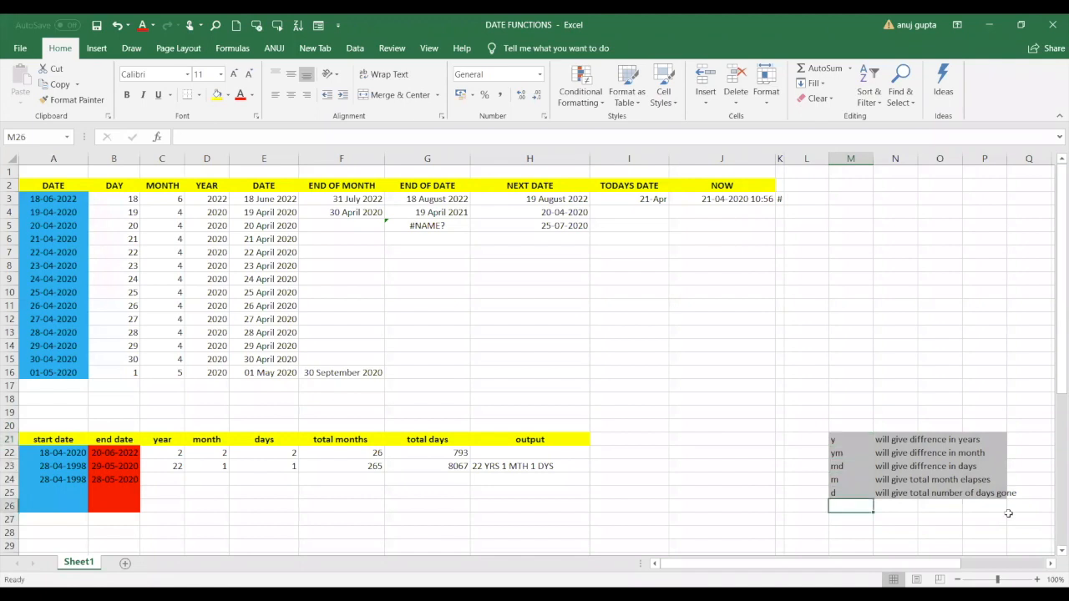
{"action": "key", "text": "Down"}
{"action": "key", "text": "Down"}
{"action": "key", "text": "Down"}
{"action": "key", "text": "Down"}
{"action": "key", "text": "Down"}
{"action": "key", "text": "Down"}
{"action": "key", "text": "Down"}
{"action": "key", "text": "Down"}
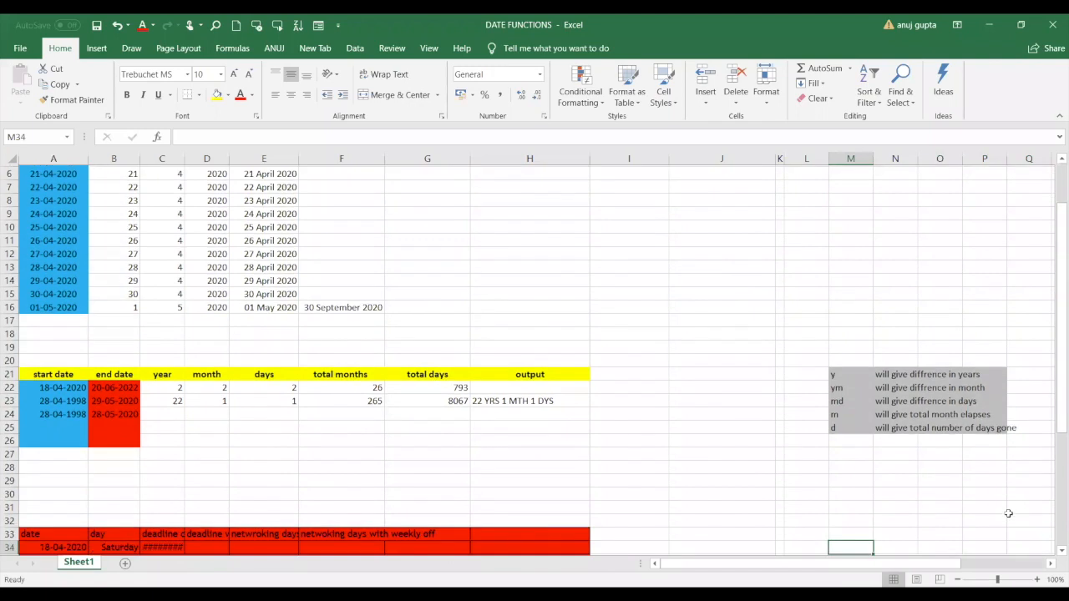
{"action": "key", "text": "Down"}
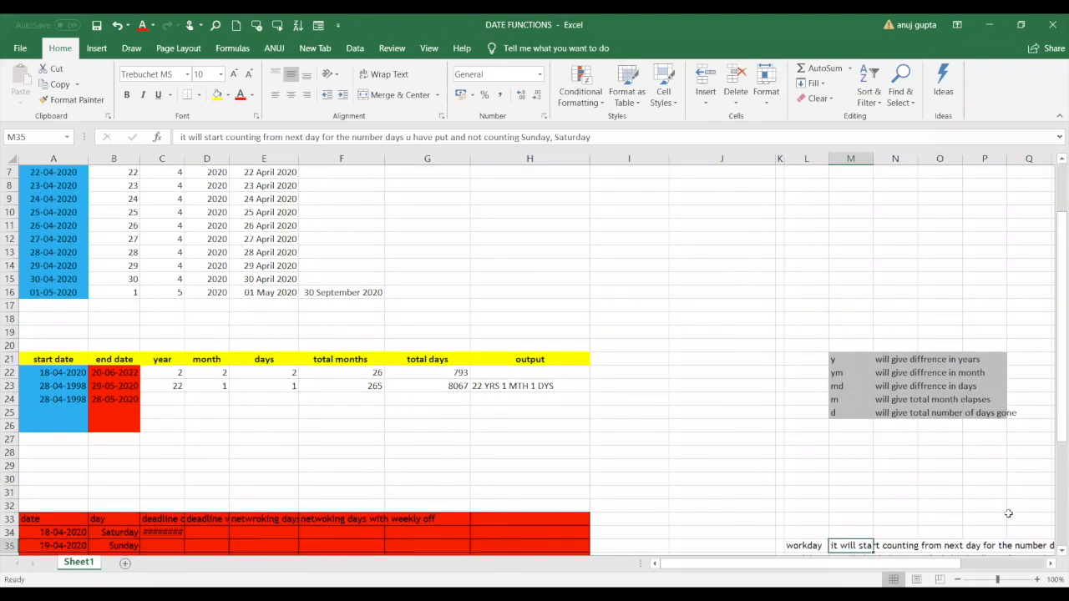